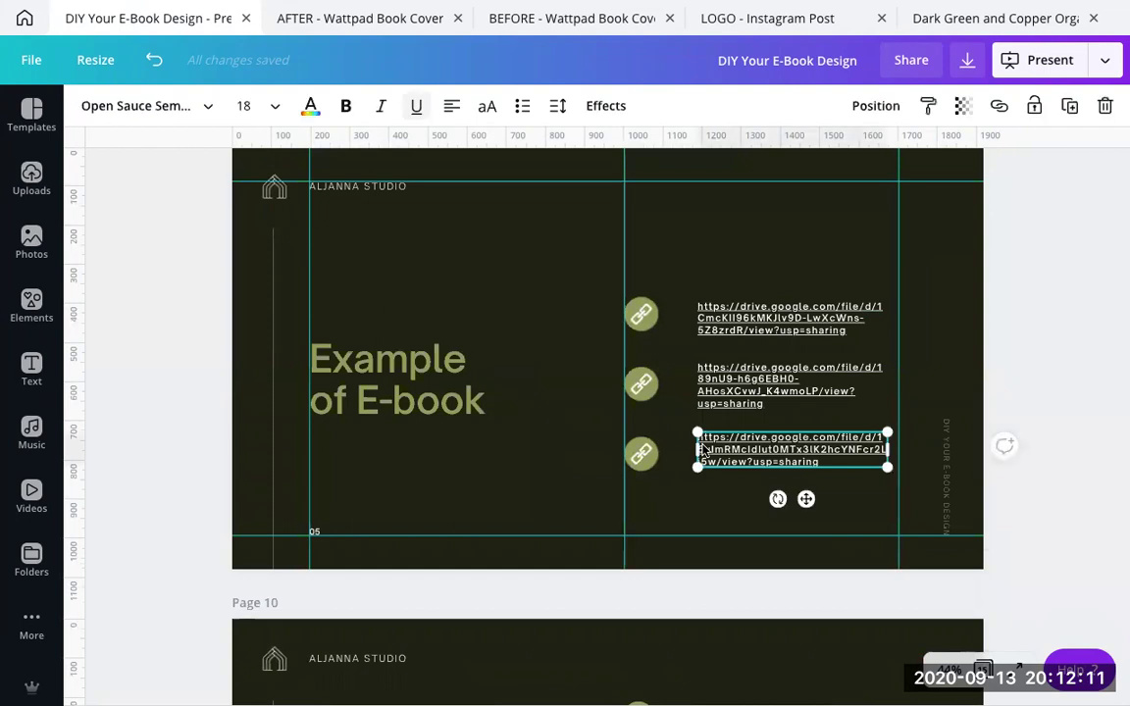
# Present the slides full screen and open the third Drive link, the 'Steal my 7 Instagram Story Strategies' PDF
pyautogui.click(1039, 67)
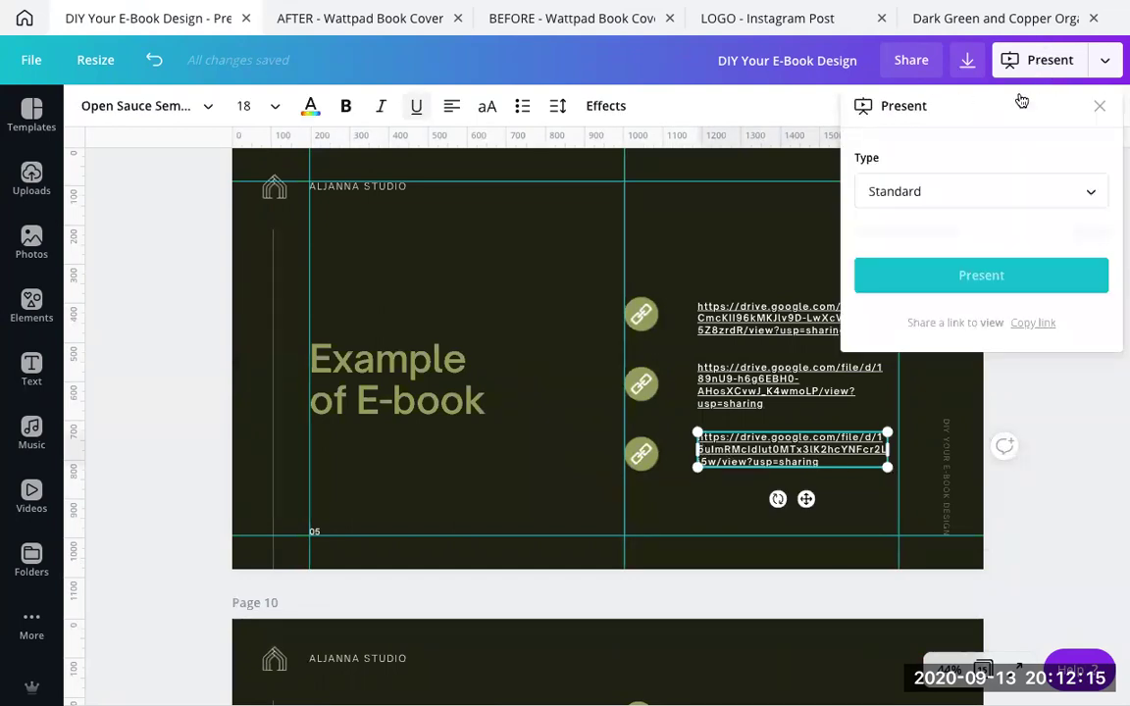
pyautogui.click(991, 239)
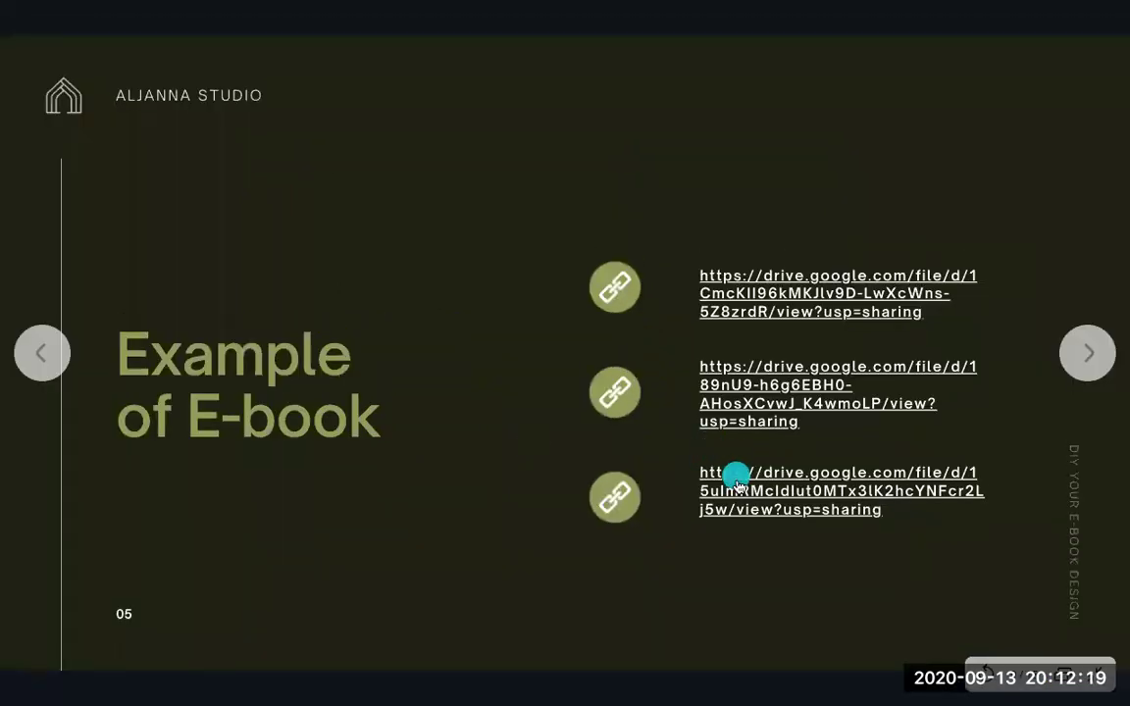
pyautogui.click(734, 474)
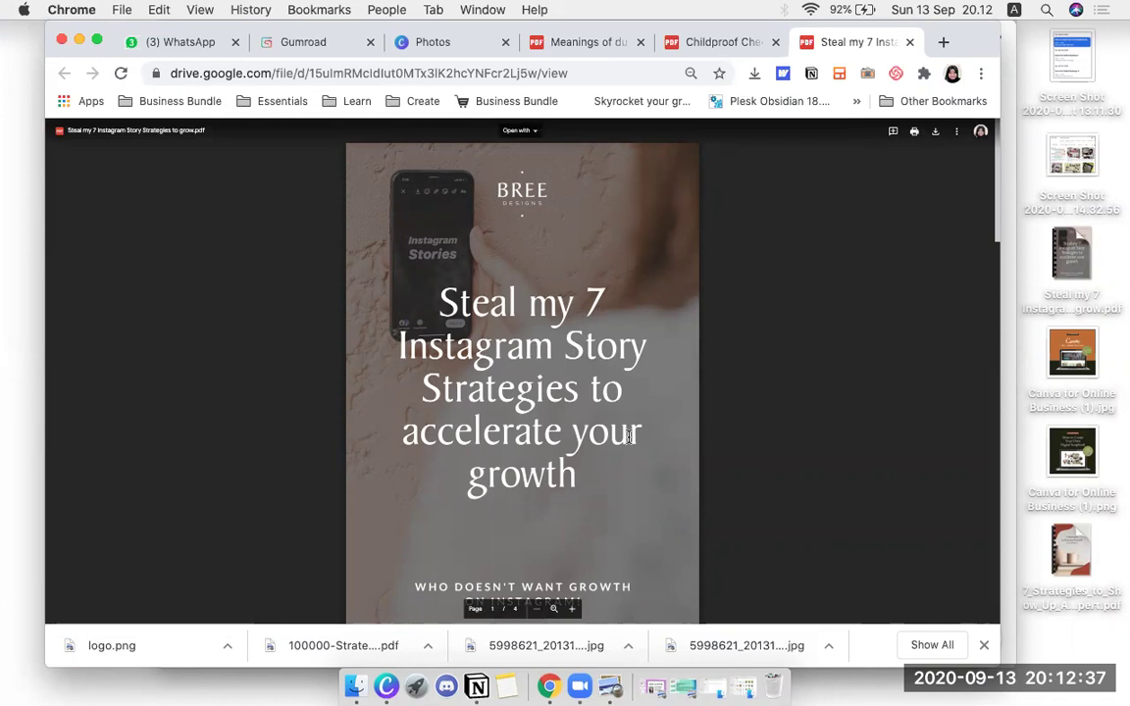
# Scroll through the pages of the 'Steal my 7' Instagram strategies PDF
pyautogui.scroll(-1, 629, 436)
pyautogui.scroll(-20, 629, 437)
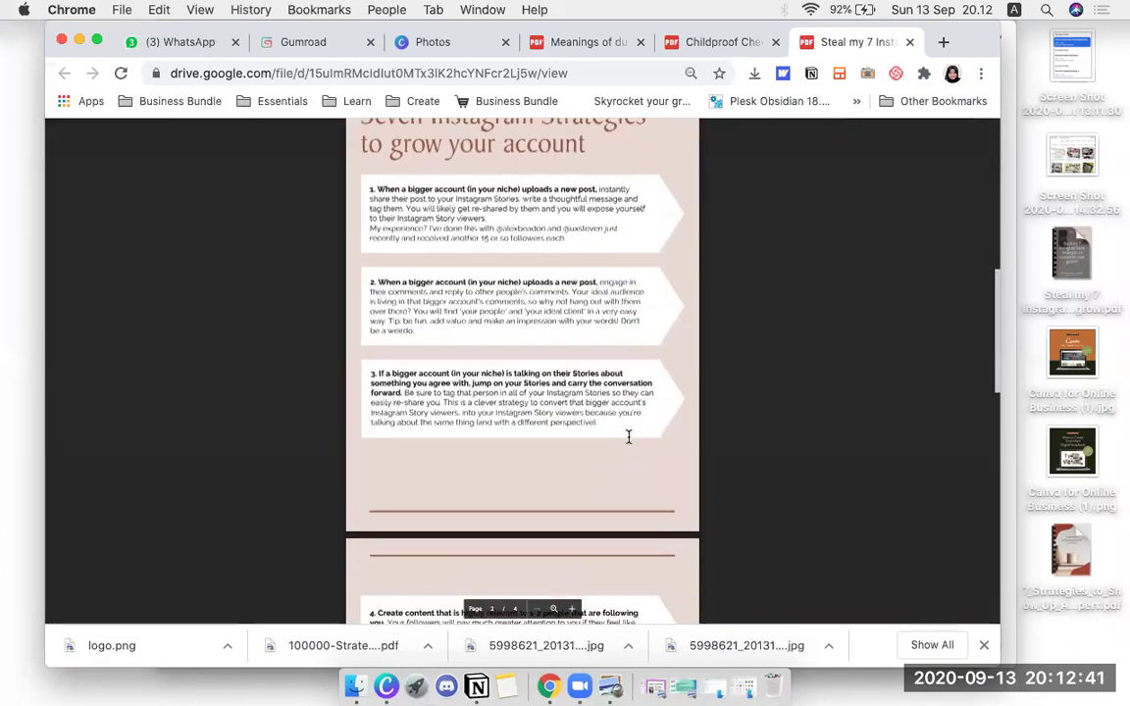
pyautogui.scroll(-13, 629, 436)
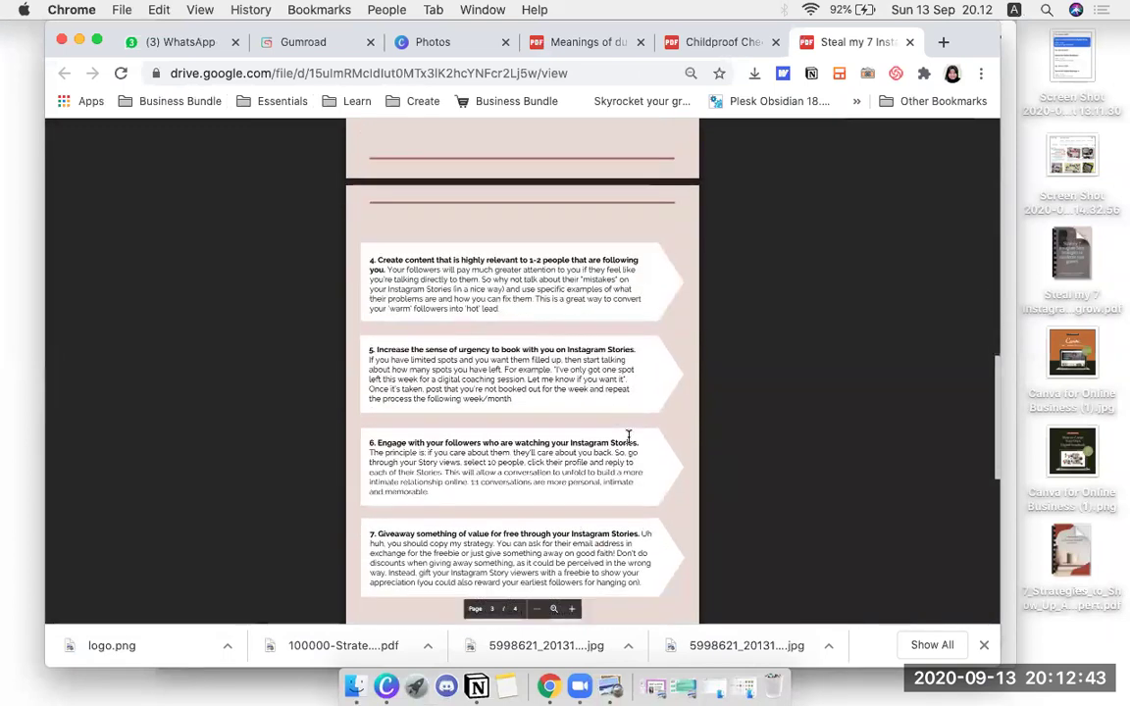
pyautogui.scroll(-2, 629, 437)
pyautogui.scroll(10, 629, 437)
pyautogui.scroll(-20, 629, 437)
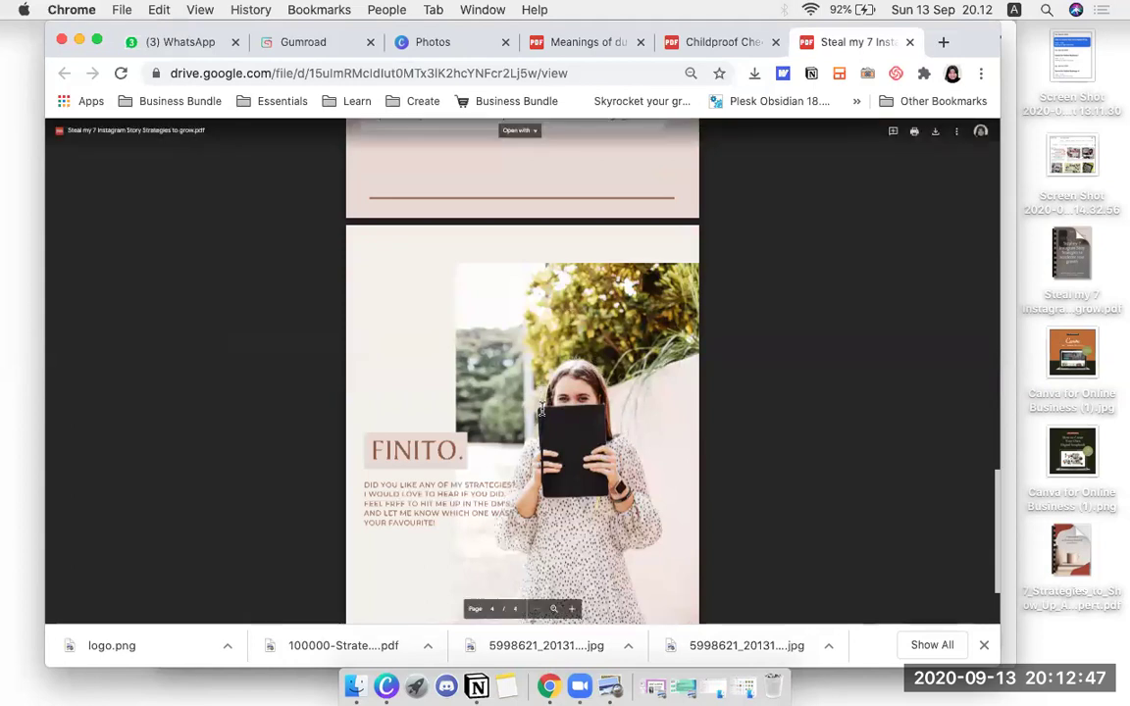
pyautogui.scroll(-4, 569, 424)
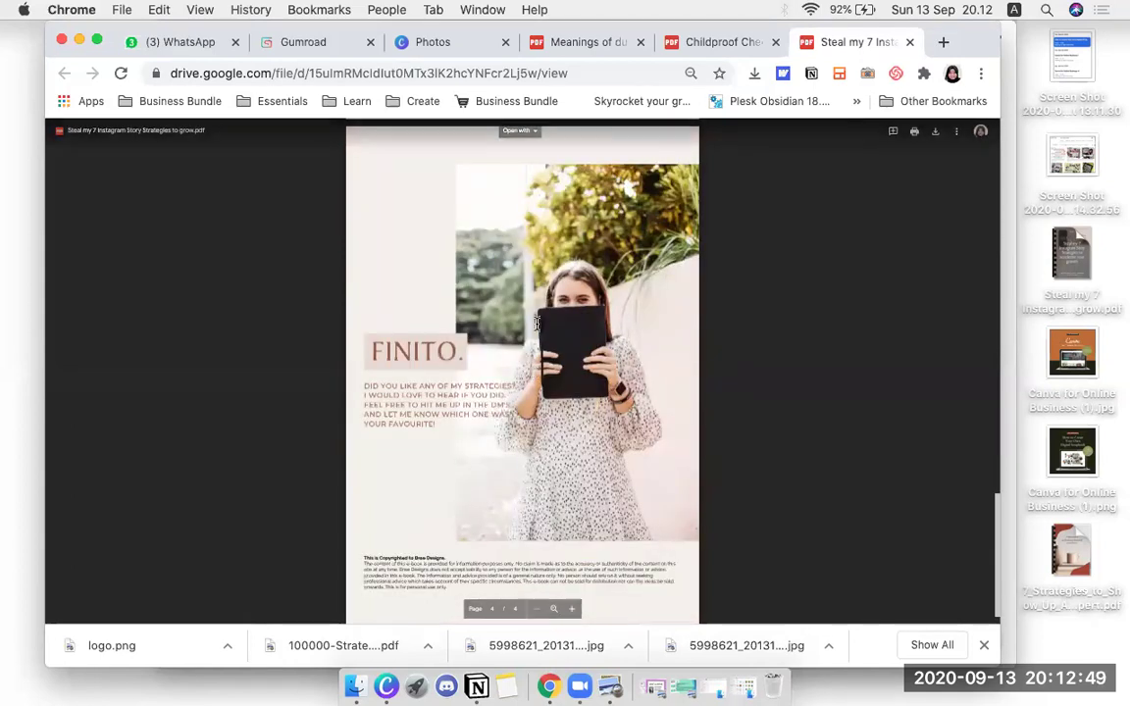
pyautogui.scroll(1, 569, 368)
pyautogui.scroll(20, 581, 366)
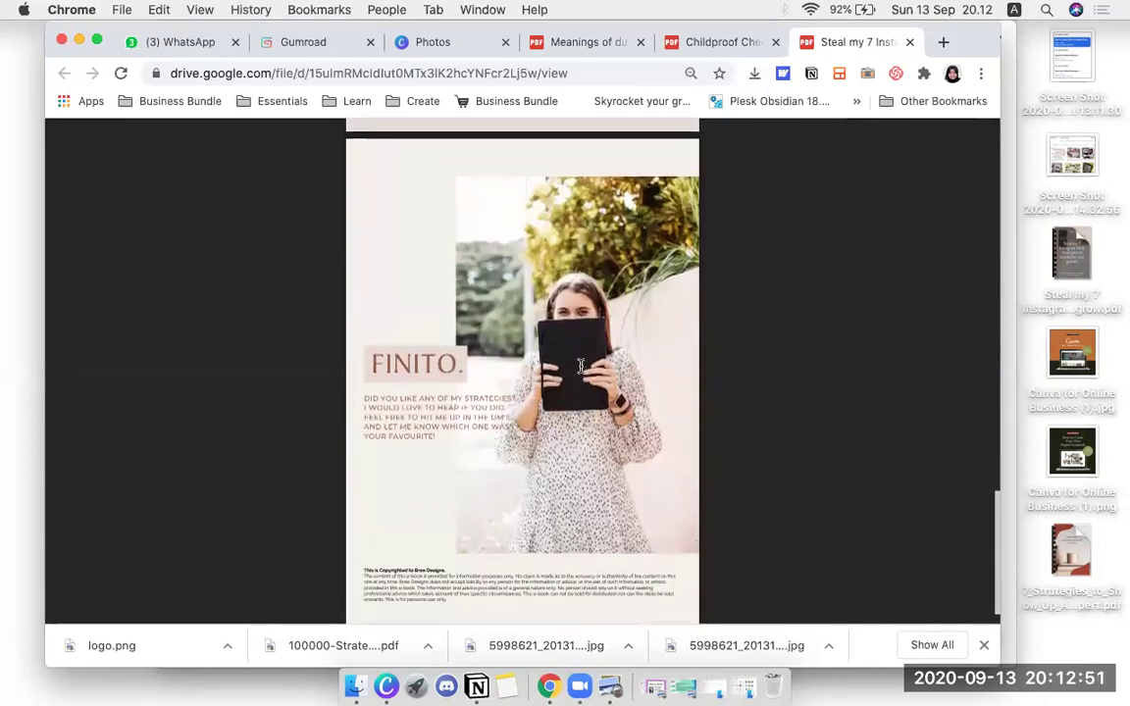
pyautogui.scroll(20, 580, 366)
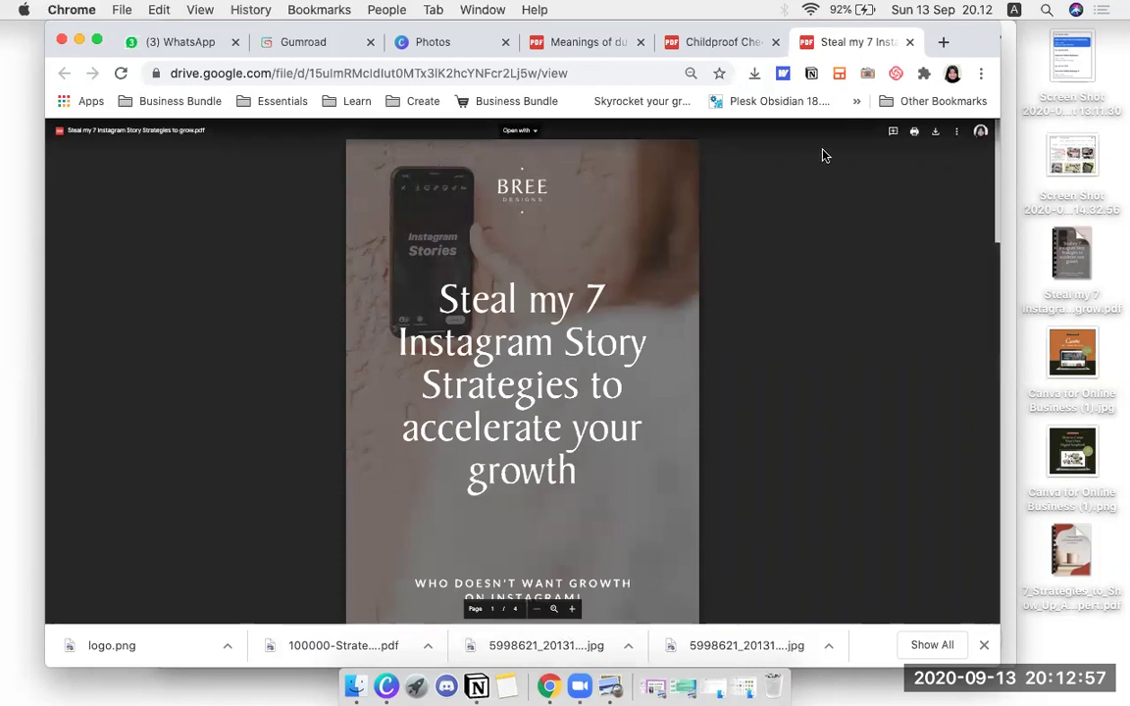
# Look through the Meanings of dua e-book, then return to the Canva presentation
pyautogui.click(744, 43)
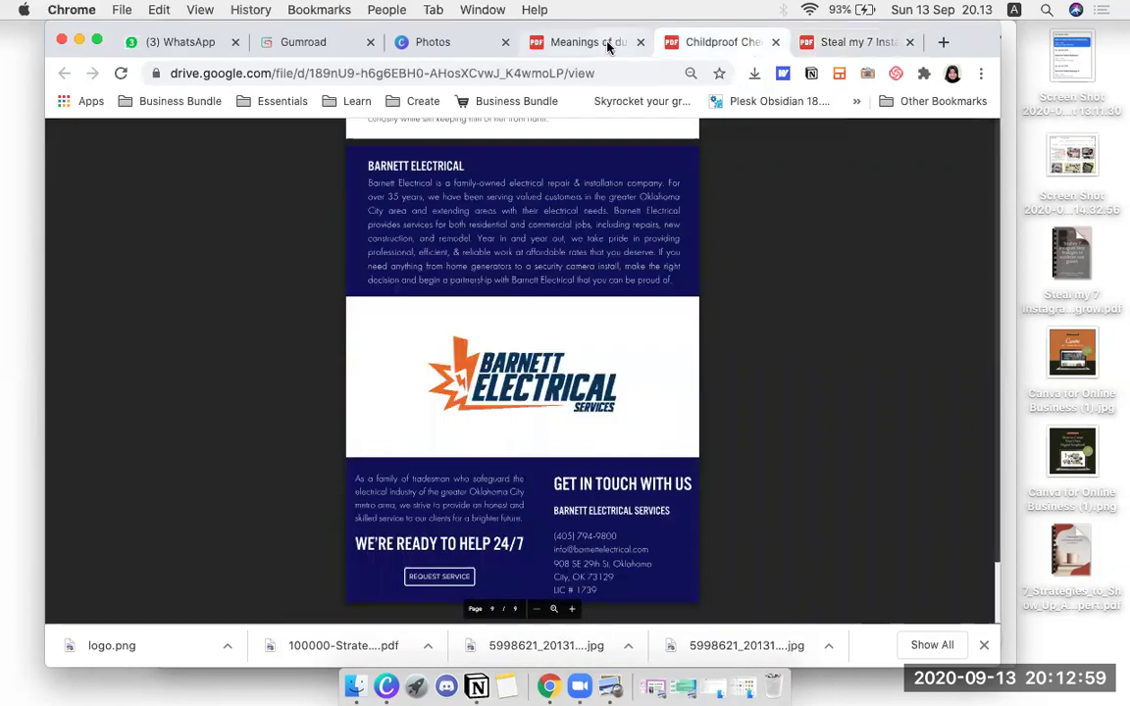
pyautogui.click(545, 36)
pyautogui.scroll(20, 687, 258)
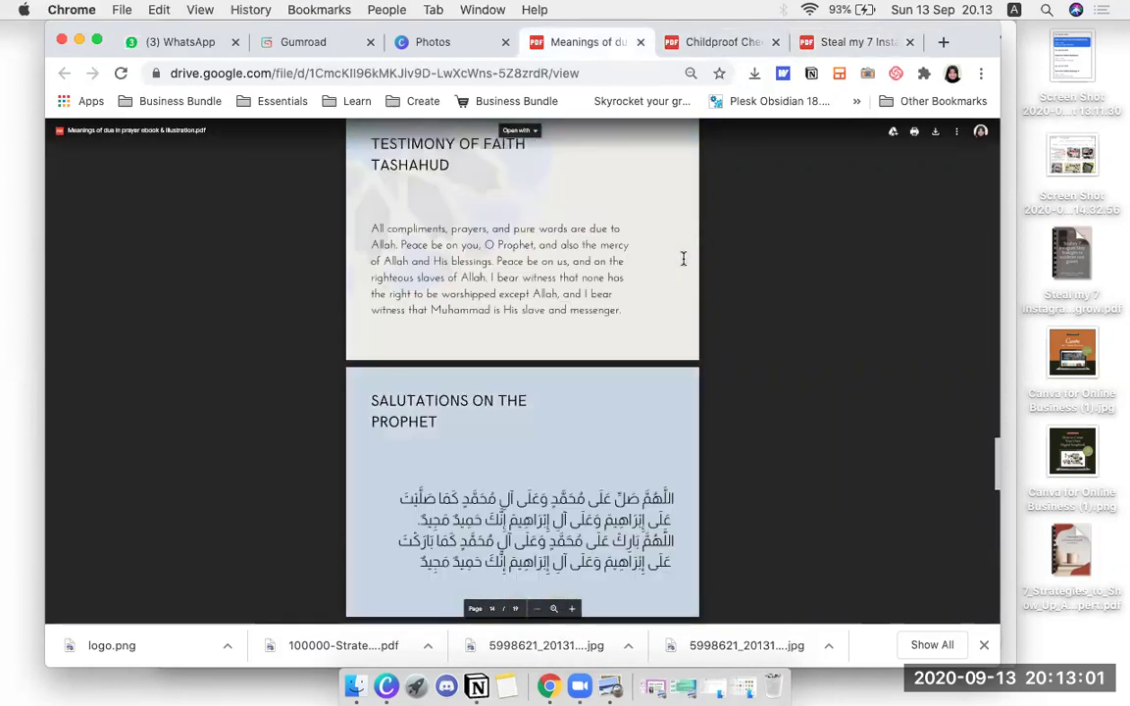
pyautogui.scroll(20, 684, 259)
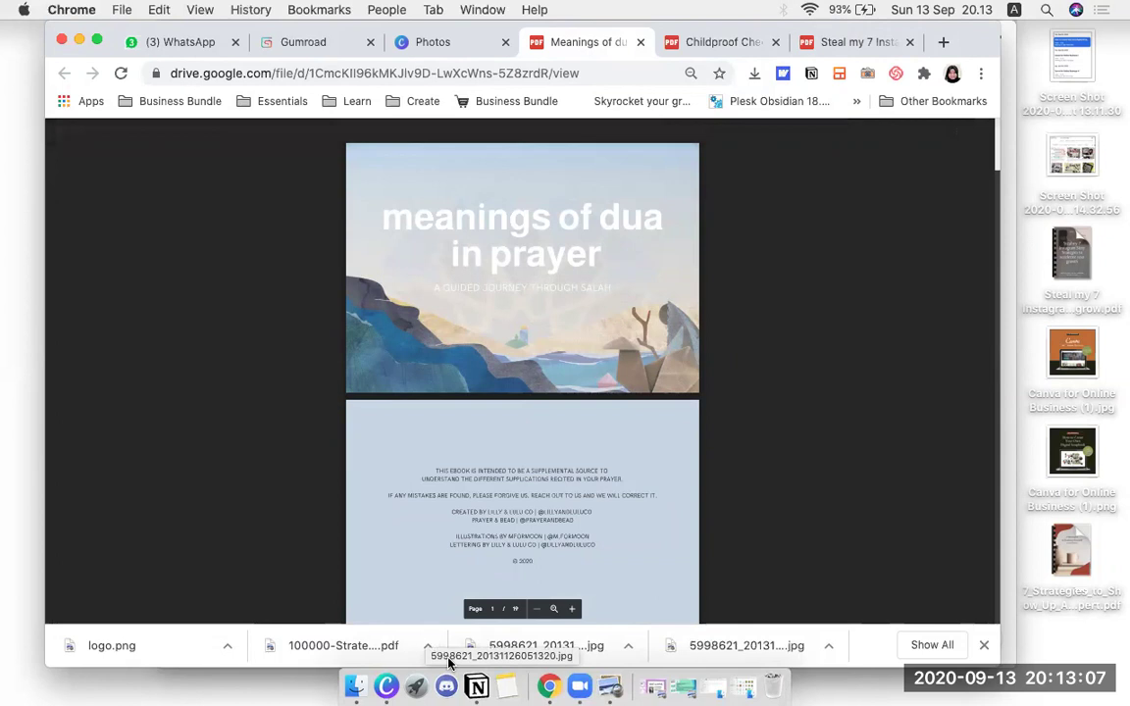
pyautogui.click(393, 684)
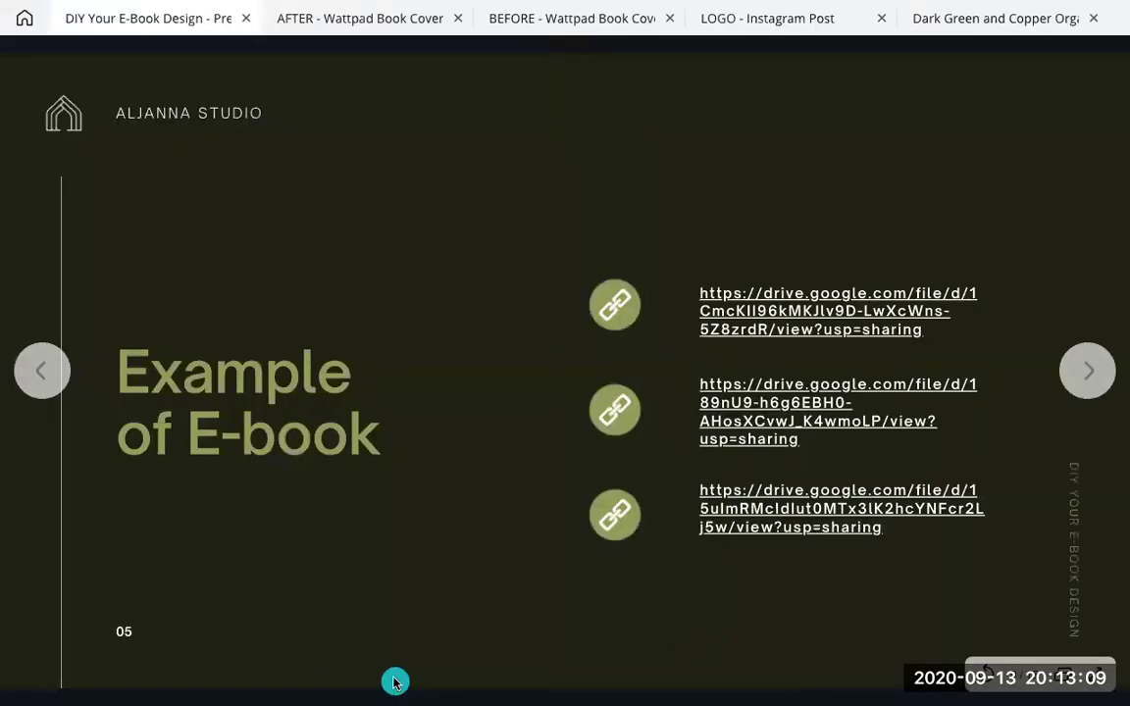
# Advance to slide 06, 'How to Make an E-Book in Canva', then switch to the Drive PDFs in Chrome
pyautogui.click(1080, 372)
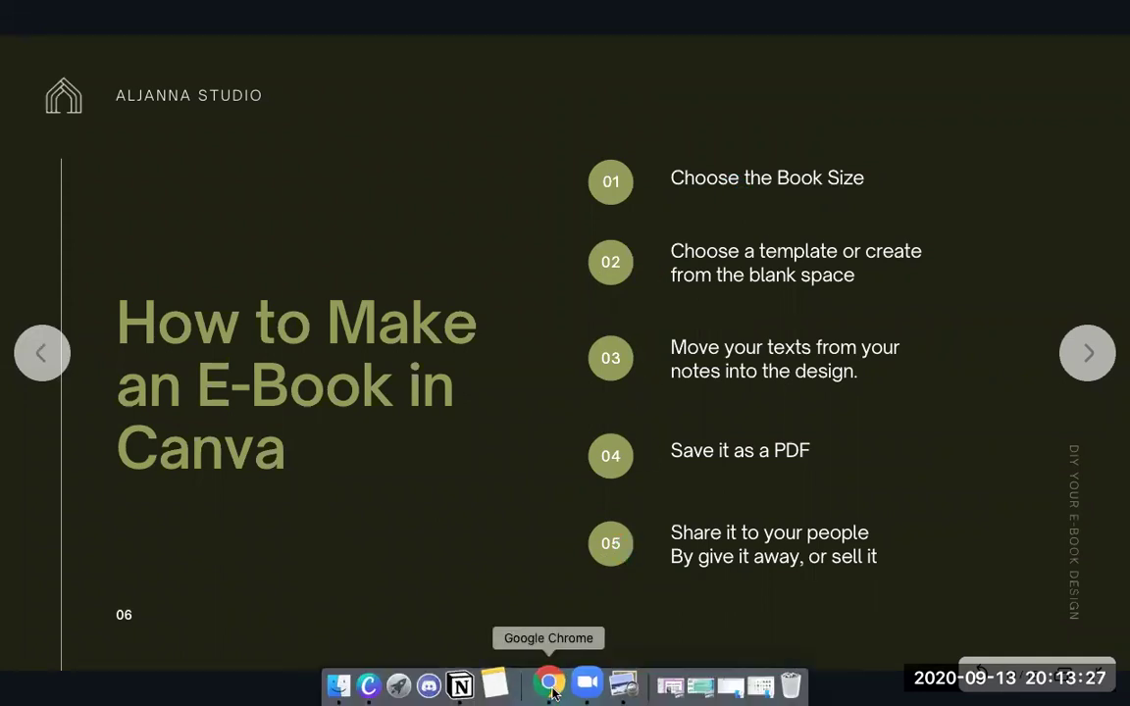
pyautogui.click(552, 687)
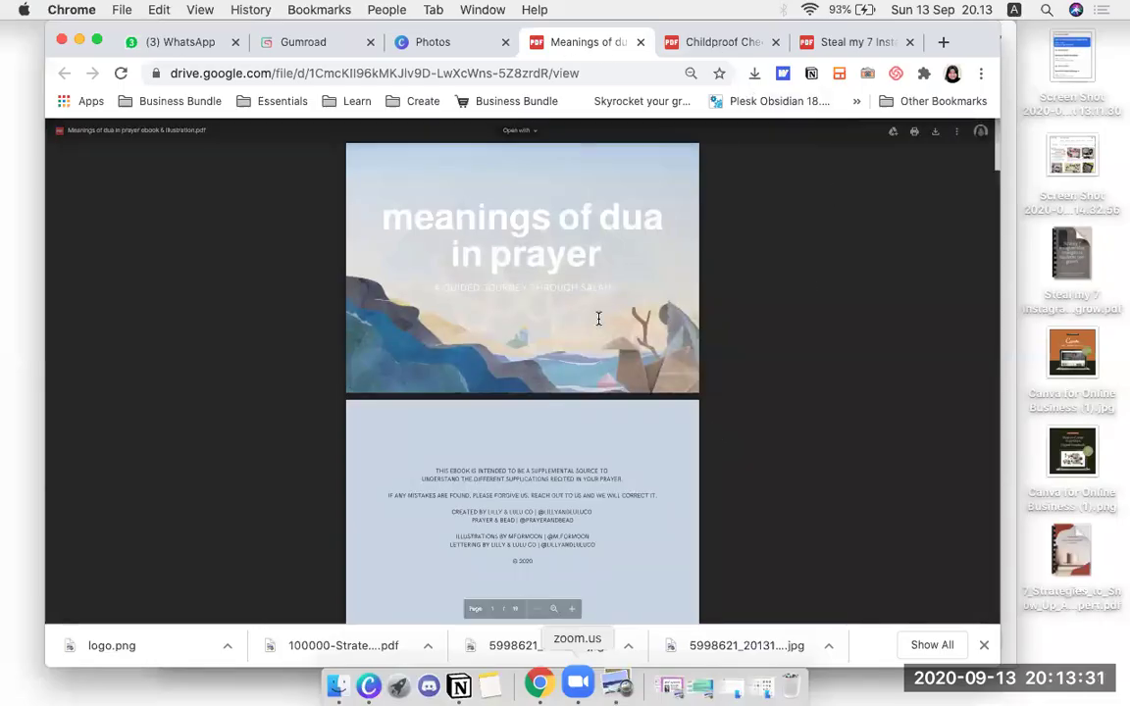
# Zoom in, view the Childproof Checklist and Instagram strategies PDFs, then return to Canva
pyautogui.press('super+equal')
pyautogui.press('super+equal')
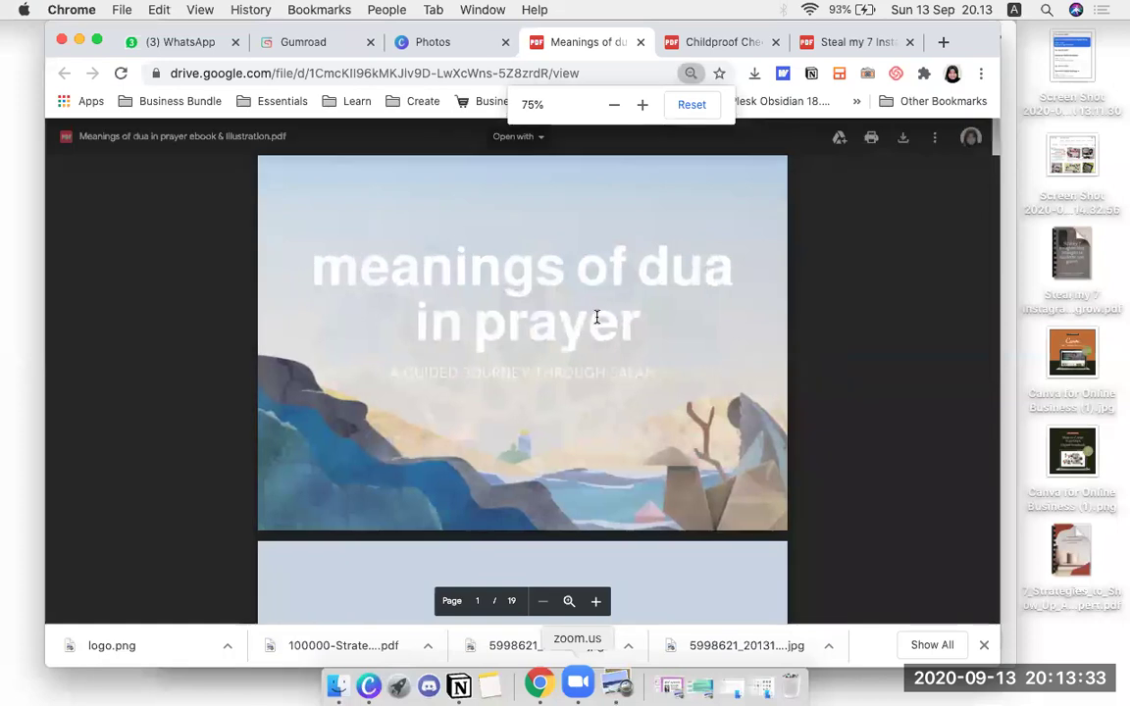
pyautogui.click(725, 46)
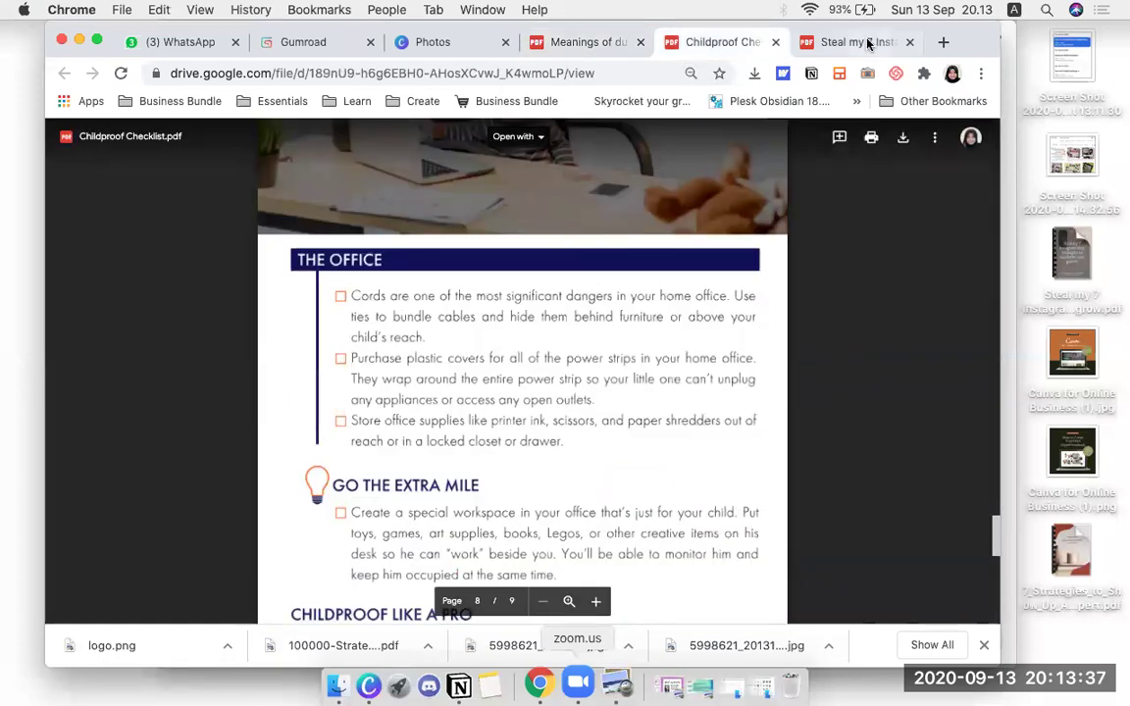
pyautogui.click(867, 43)
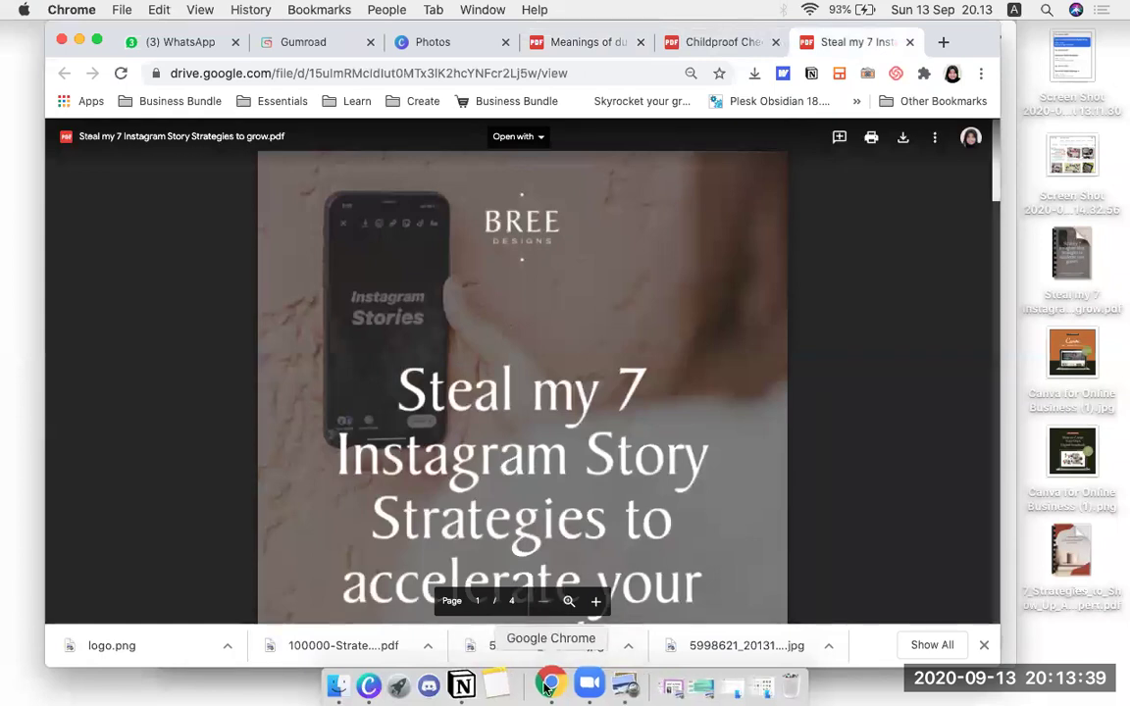
pyautogui.click(392, 684)
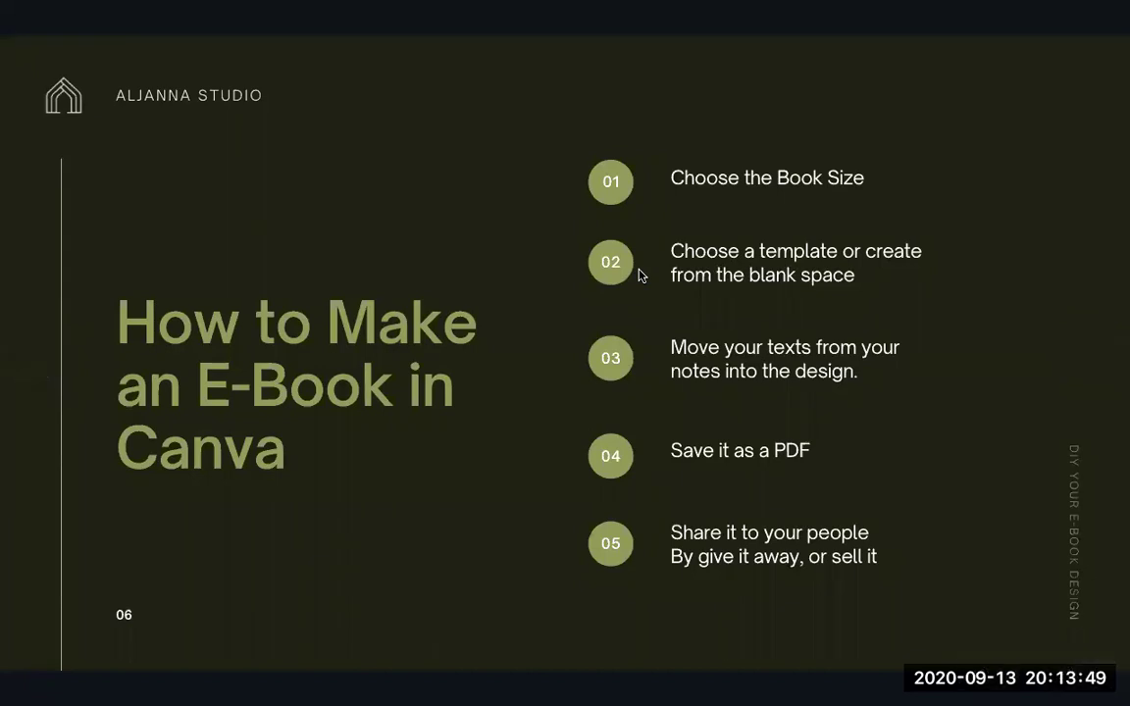
# Highlight step 02 on the five-step slide, then preview The Demo slide and come back
pyautogui.click(639, 275)
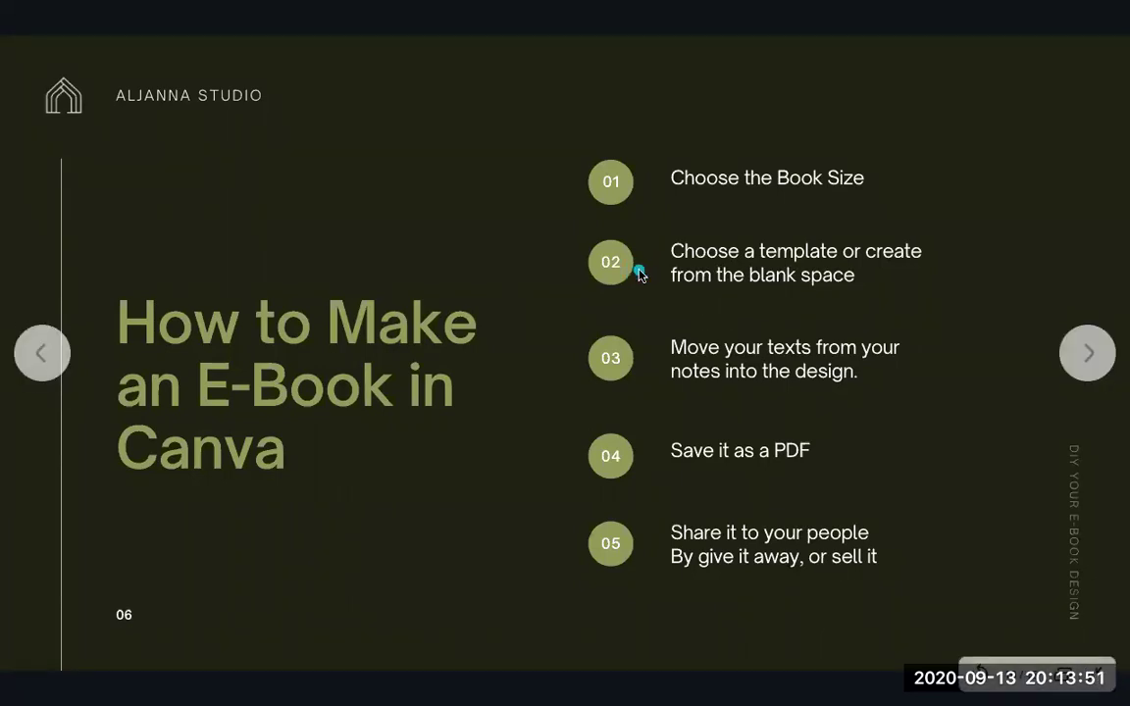
pyautogui.click(639, 275)
pyautogui.click(1089, 355)
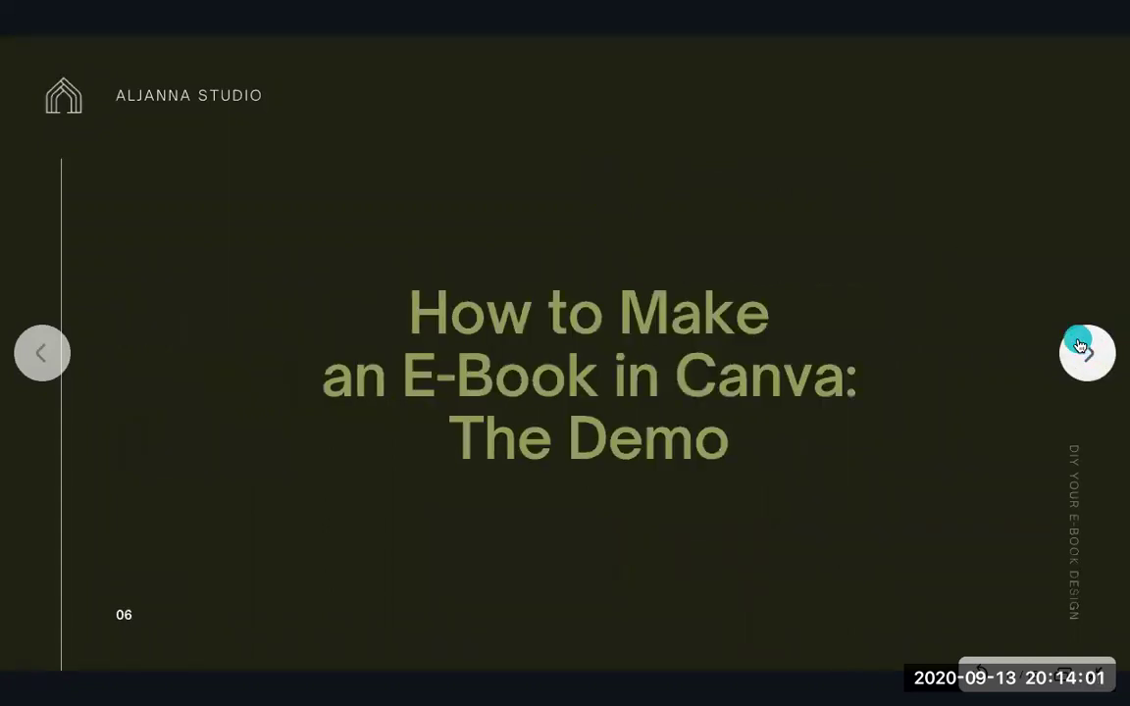
pyautogui.click(41, 353)
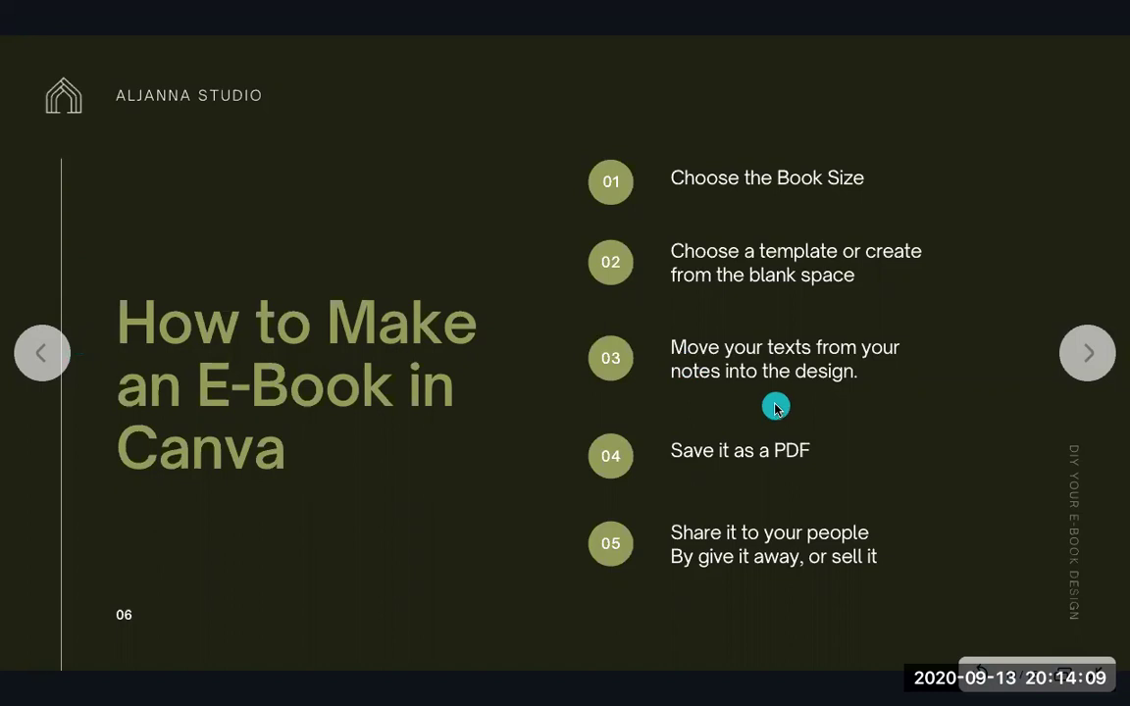
# Go back to the Why E-Book? slide, move forward to the six-cover grid, and exit the presentation
pyautogui.click(24, 358)
pyautogui.click(27, 364)
pyautogui.click(26, 363)
pyautogui.press('Right')
pyautogui.press('Right')
pyautogui.press('Right')
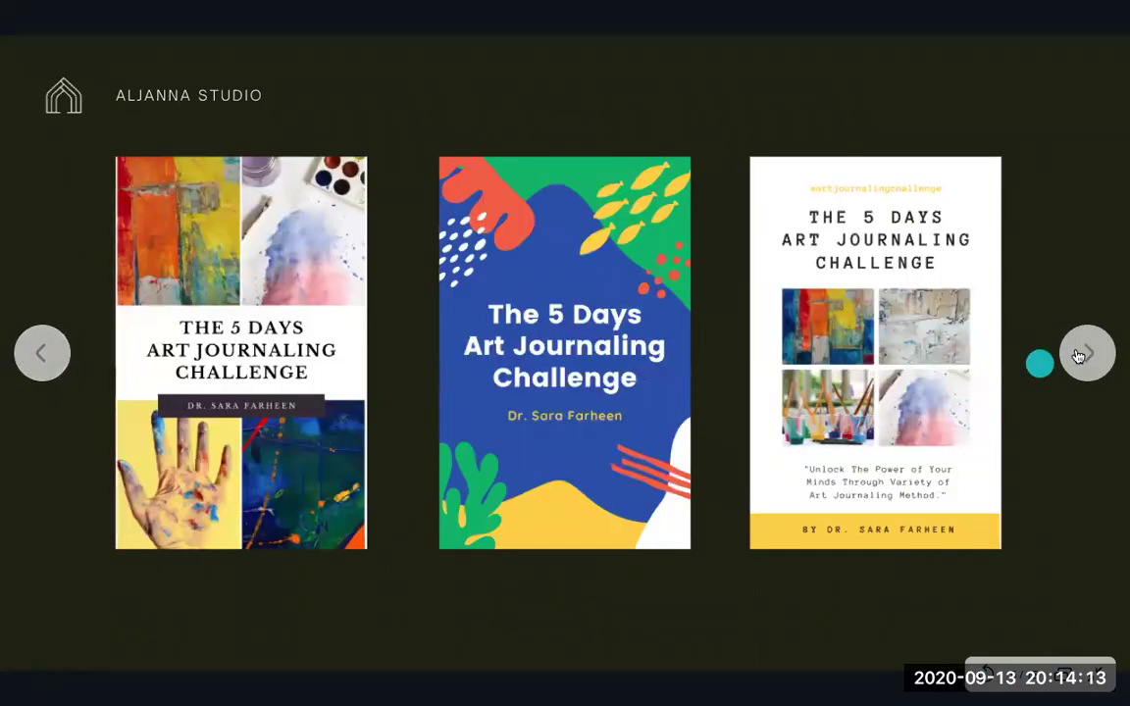
pyautogui.click(1083, 354)
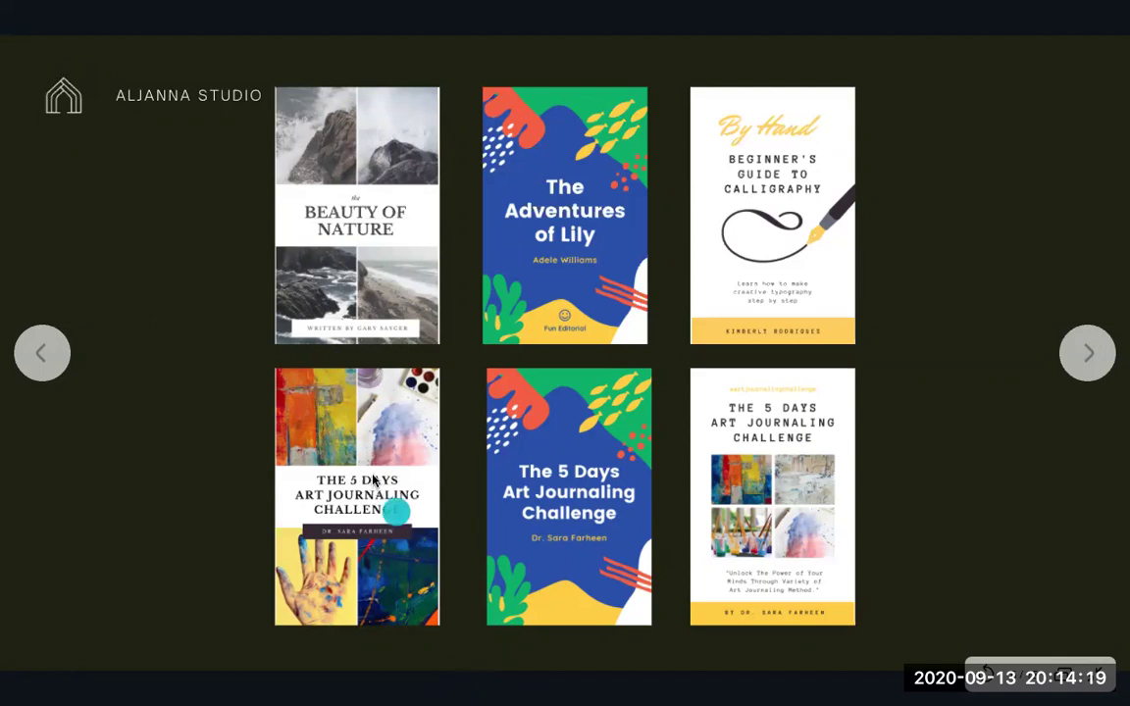
pyautogui.moveTo(476, 686)
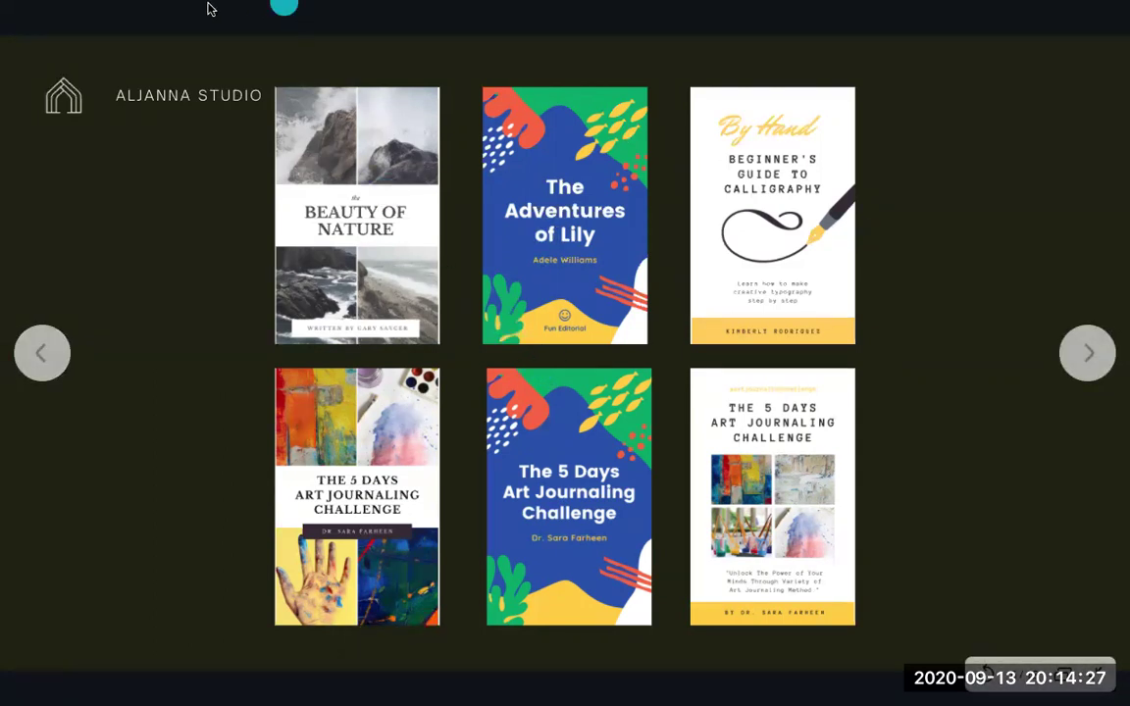
pyautogui.press('Escape')
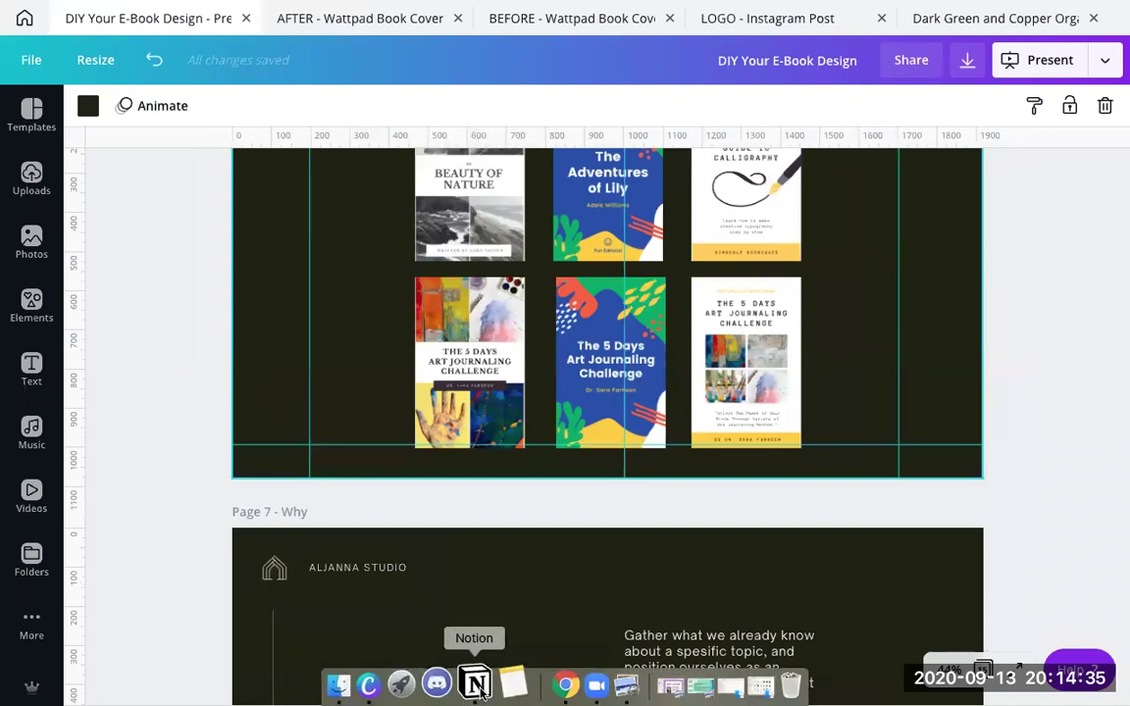
# Load canva.com in a new Chrome tab
pyautogui.click(549, 685)
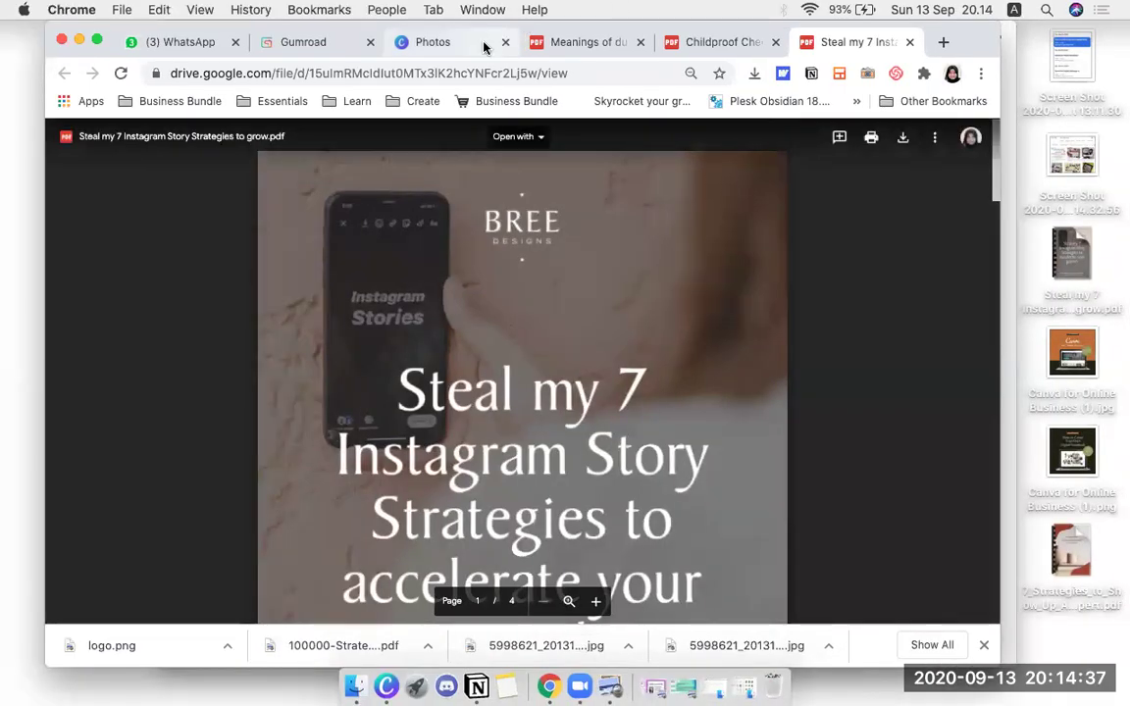
pyautogui.click(433, 42)
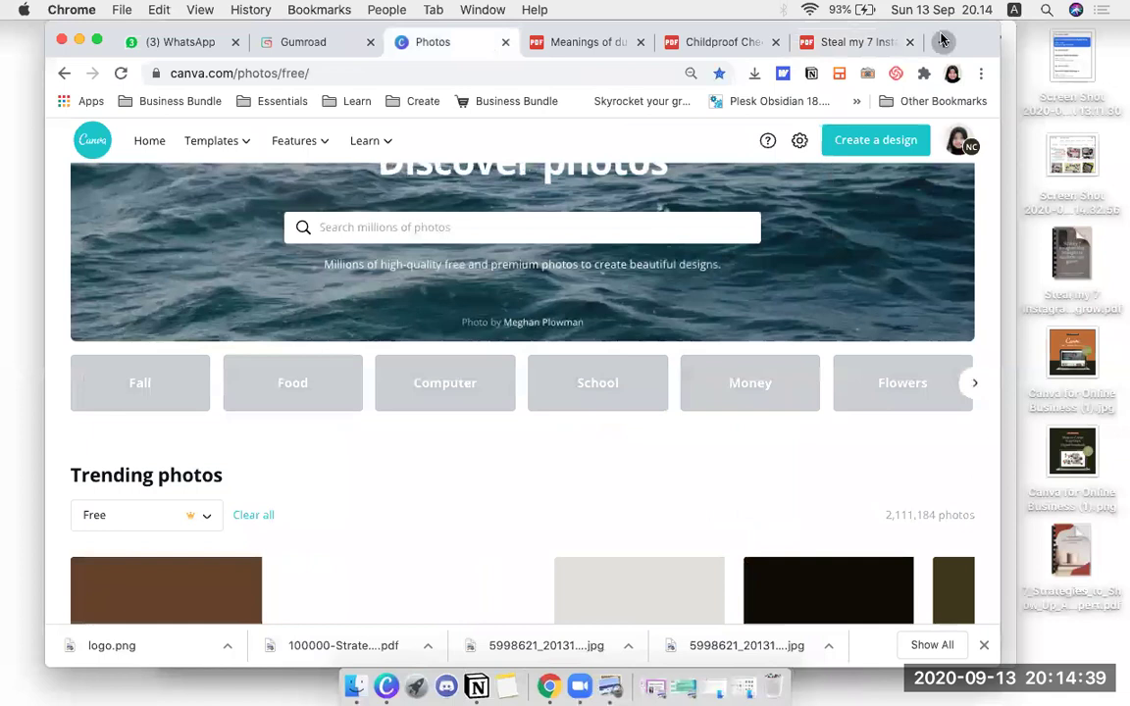
pyautogui.click(942, 41)
pyautogui.write('canva.com')
pyautogui.press('Return')
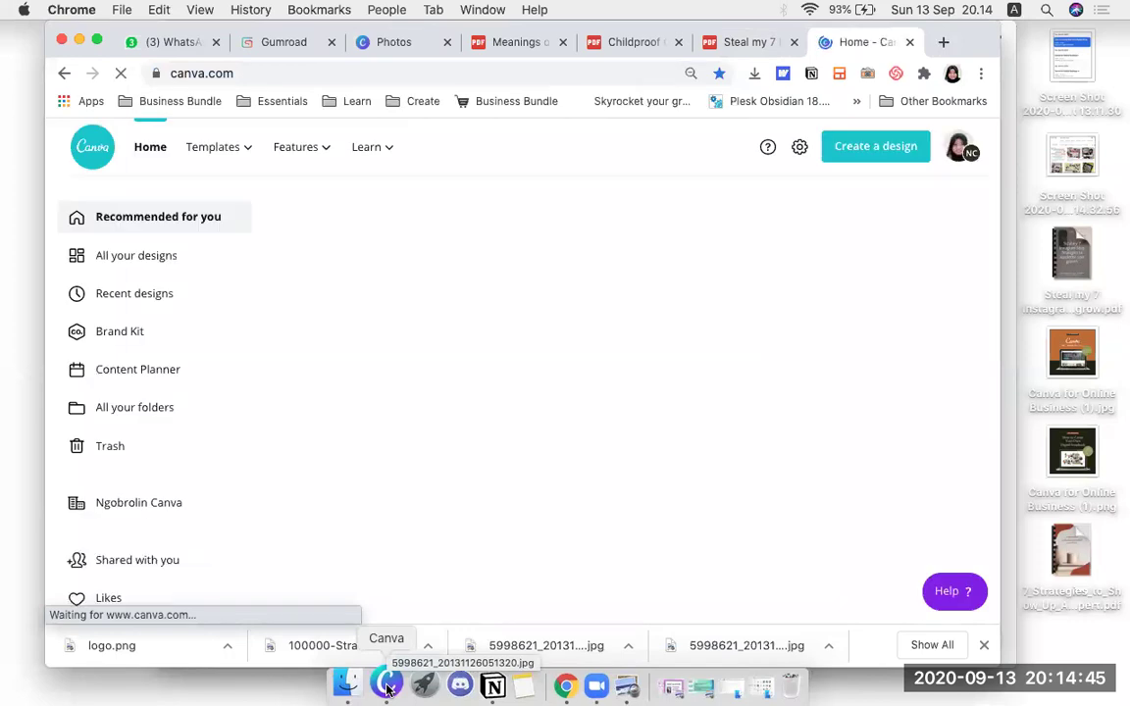
# Bring the e-book design forward, scroll up to the three Art Journaling Challenge covers, and clear the selection
pyautogui.click(388, 687)
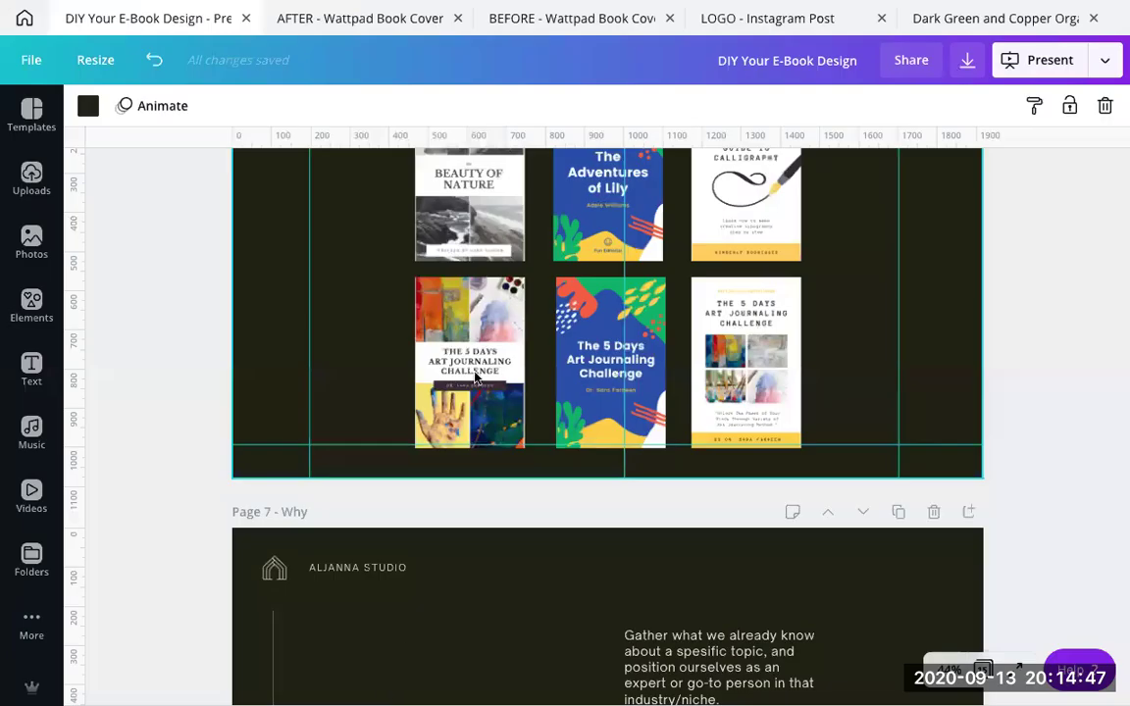
pyautogui.scroll(5, 481, 353)
pyautogui.press('Escape')
pyautogui.click(1074, 234)
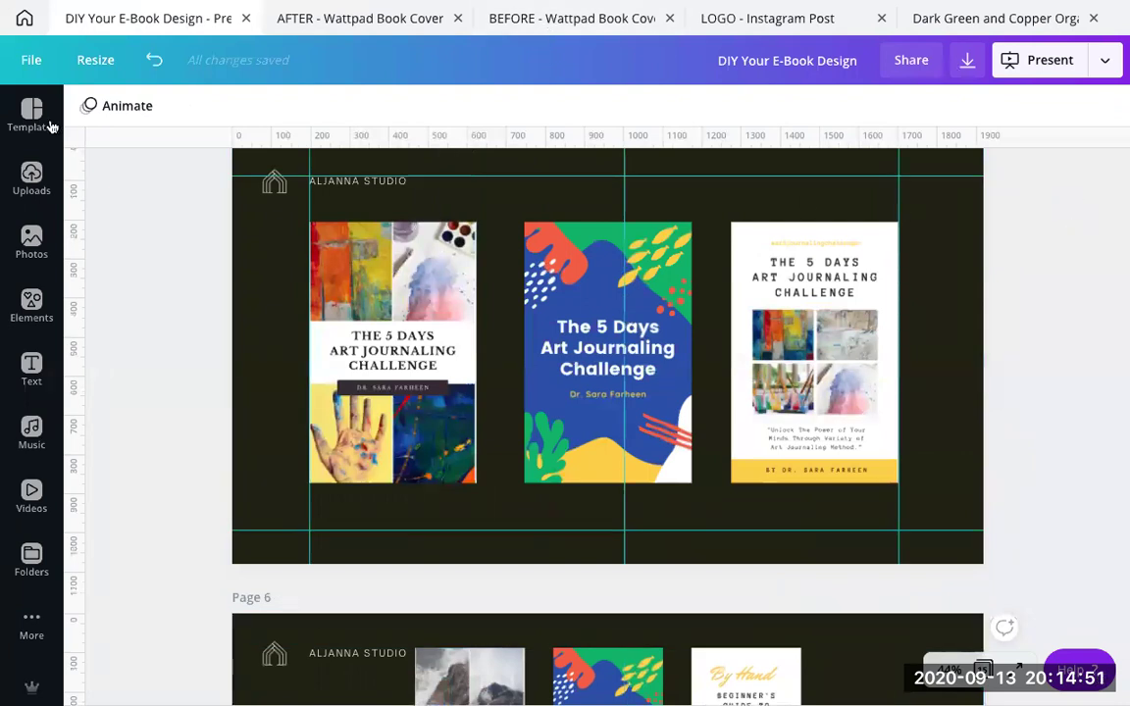
# Leave the editor for the Canva home page and clear the old ebook search
pyautogui.click(24, 18)
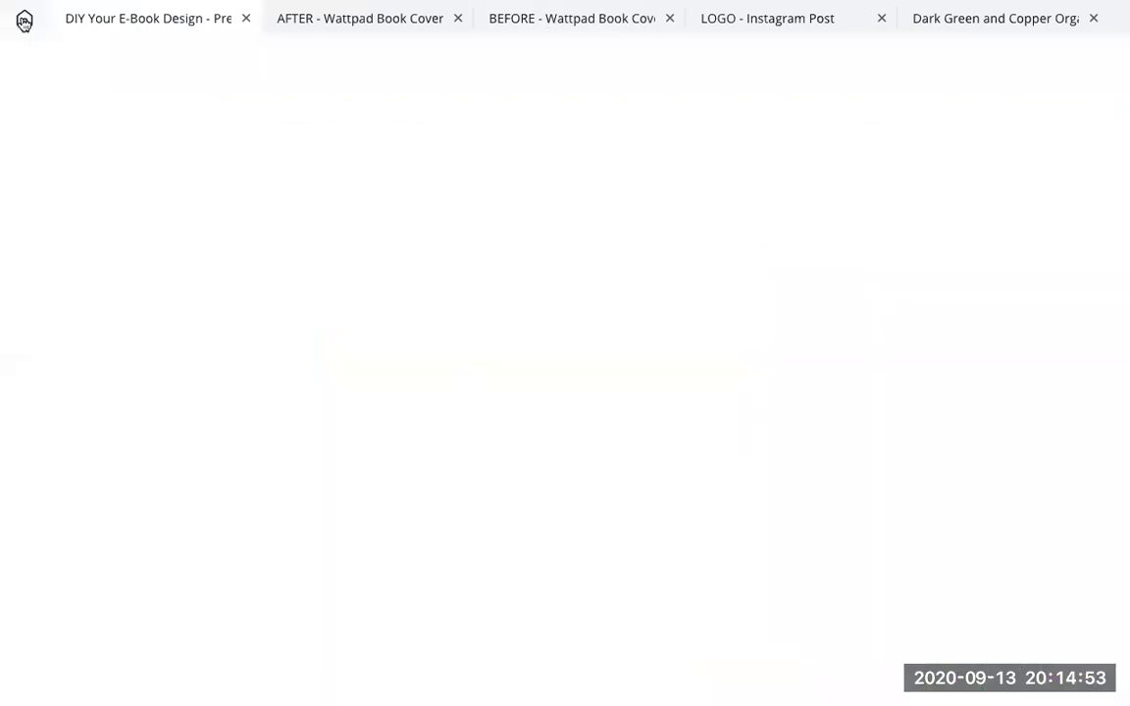
pyautogui.click(824, 69)
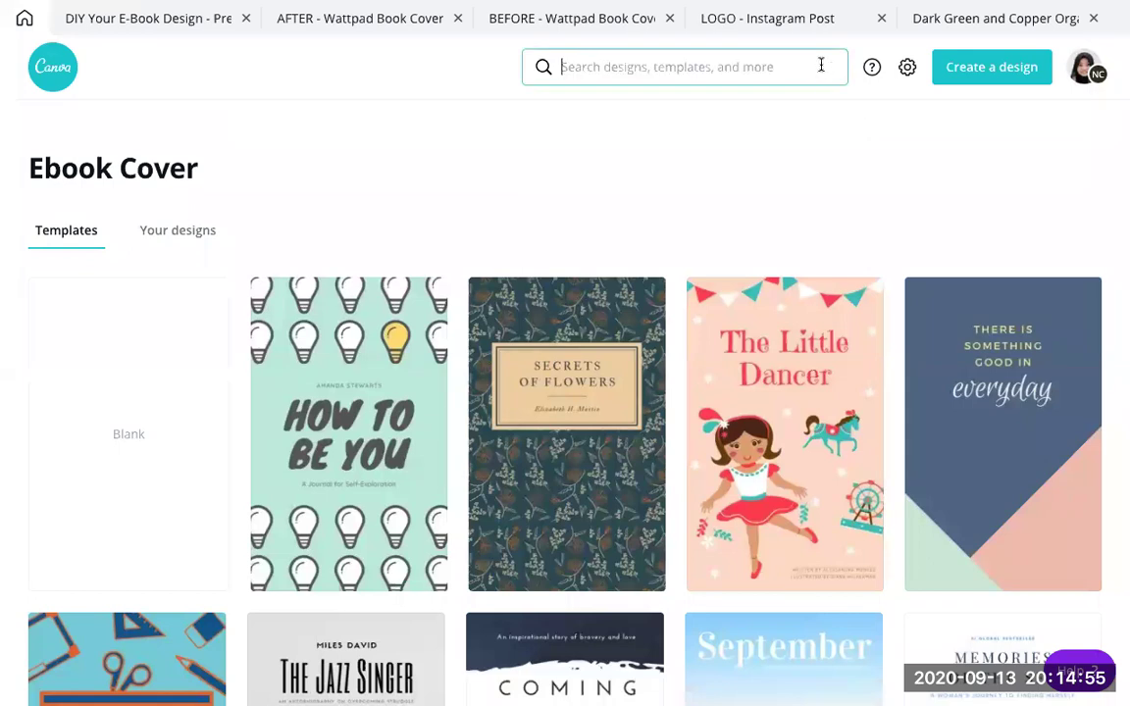
pyautogui.click(60, 80)
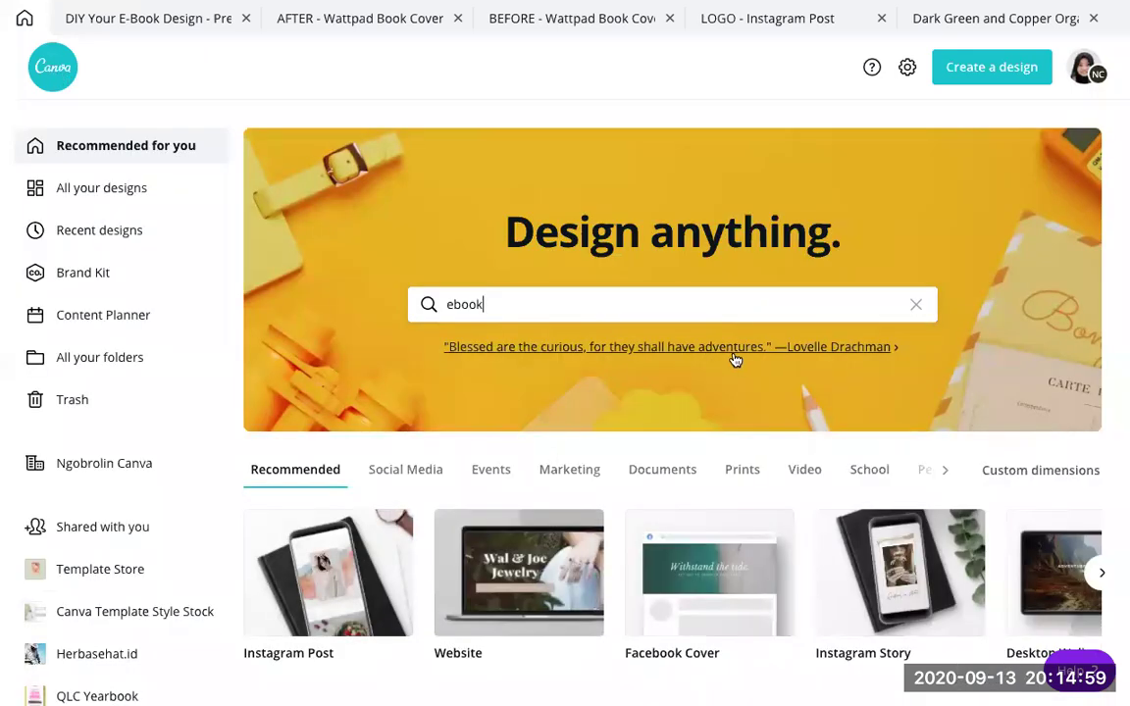
pyautogui.click(916, 304)
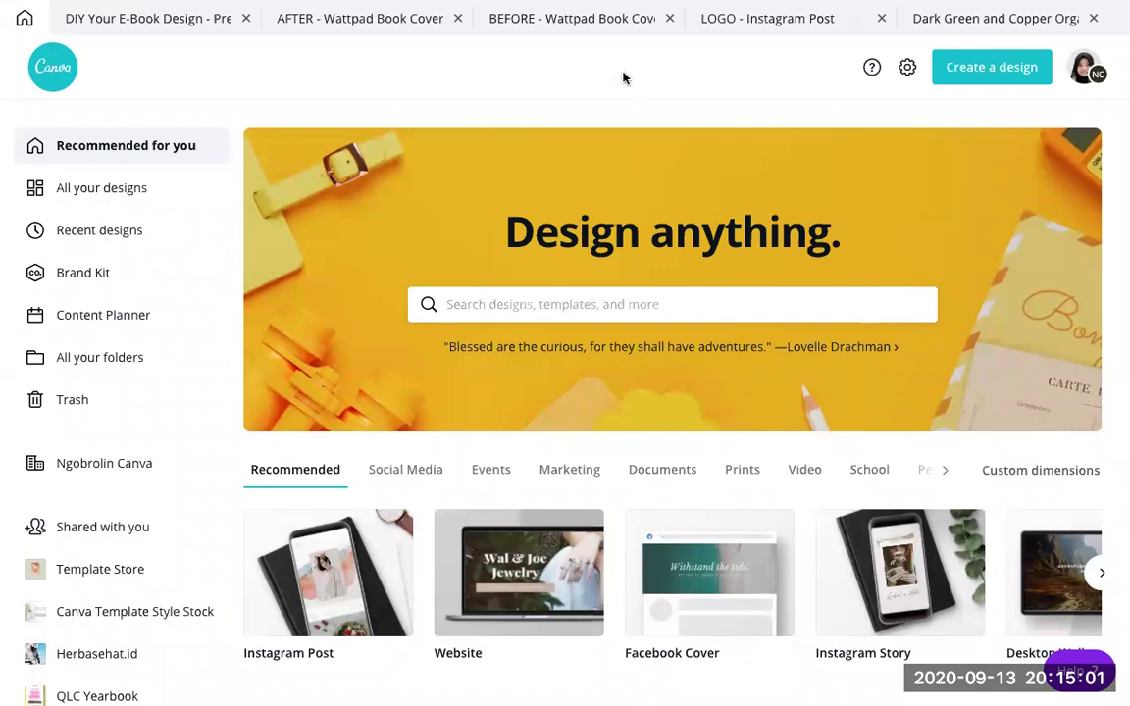
# Search 'ebook', pick Ebook Cover, and open The Jazz Singer template
pyautogui.click(594, 306)
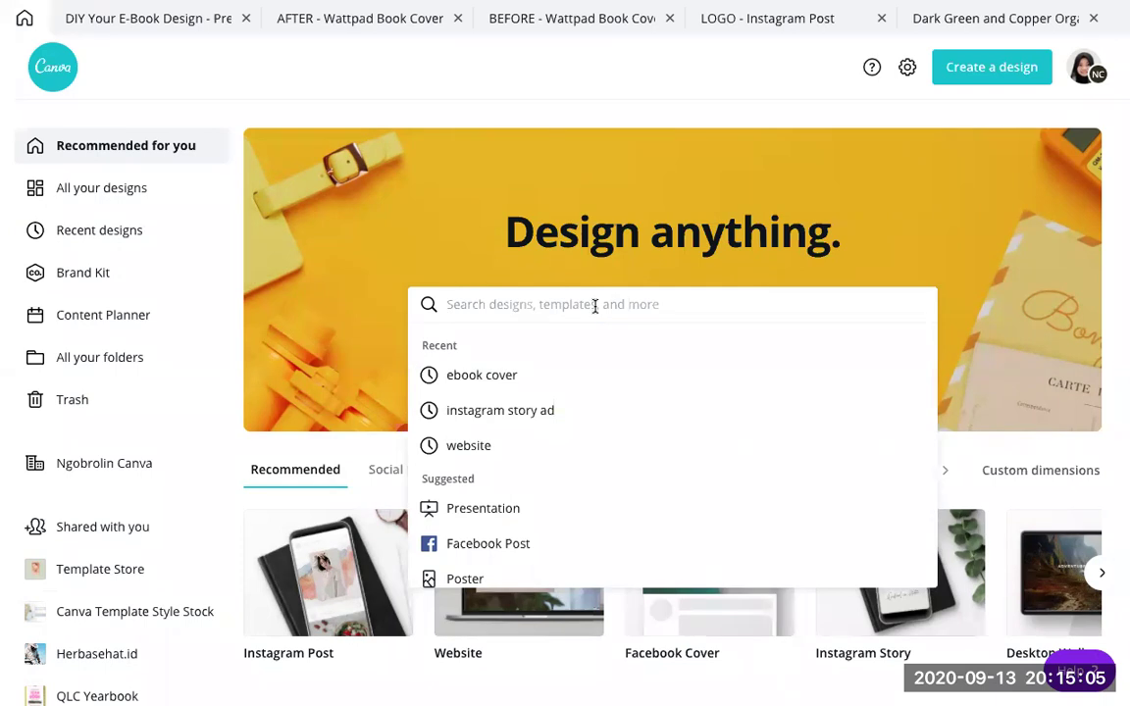
pyautogui.write('ebook')
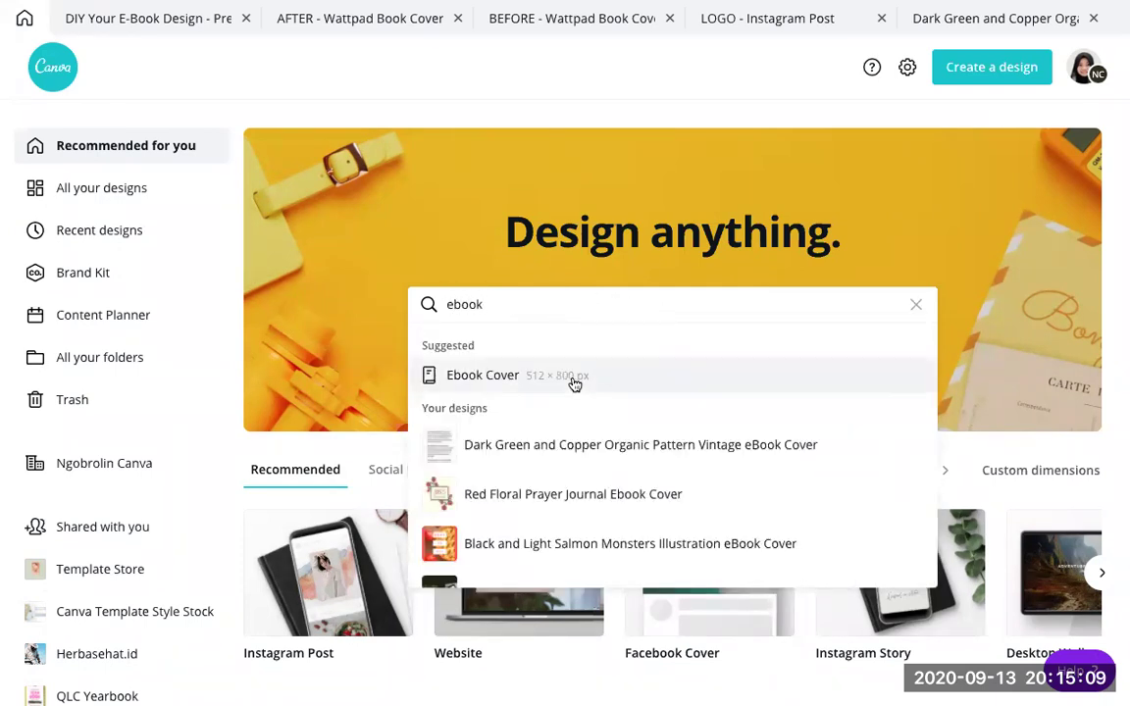
pyautogui.click(575, 384)
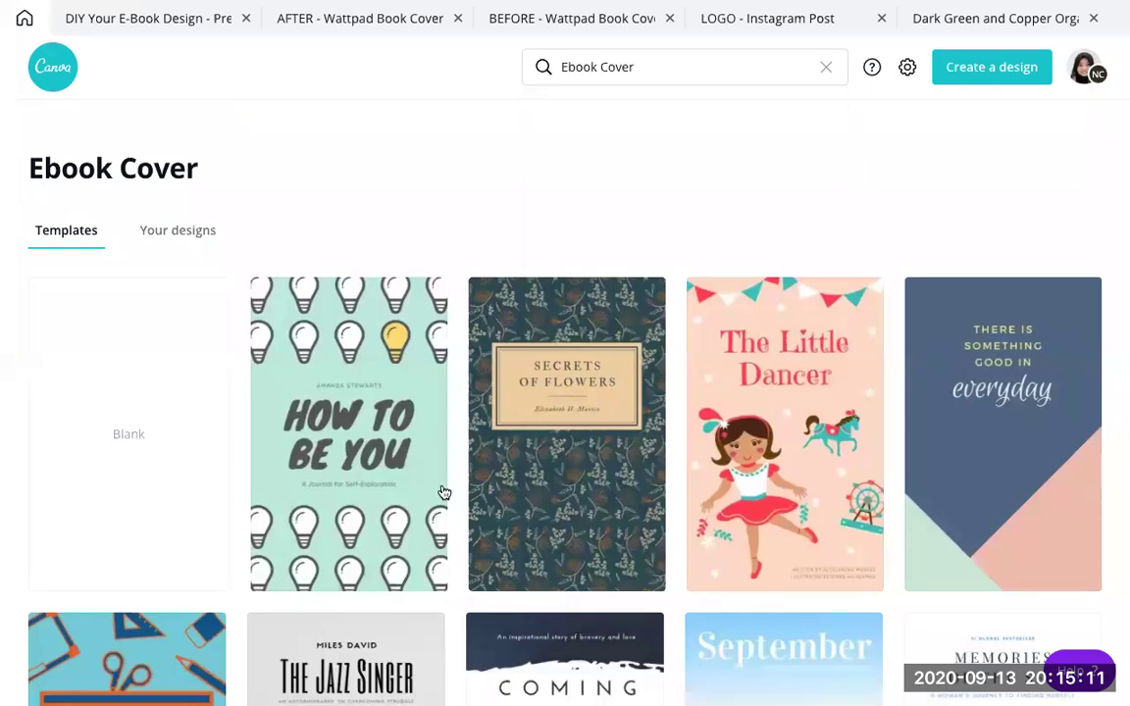
pyautogui.scroll(-4, 721, 446)
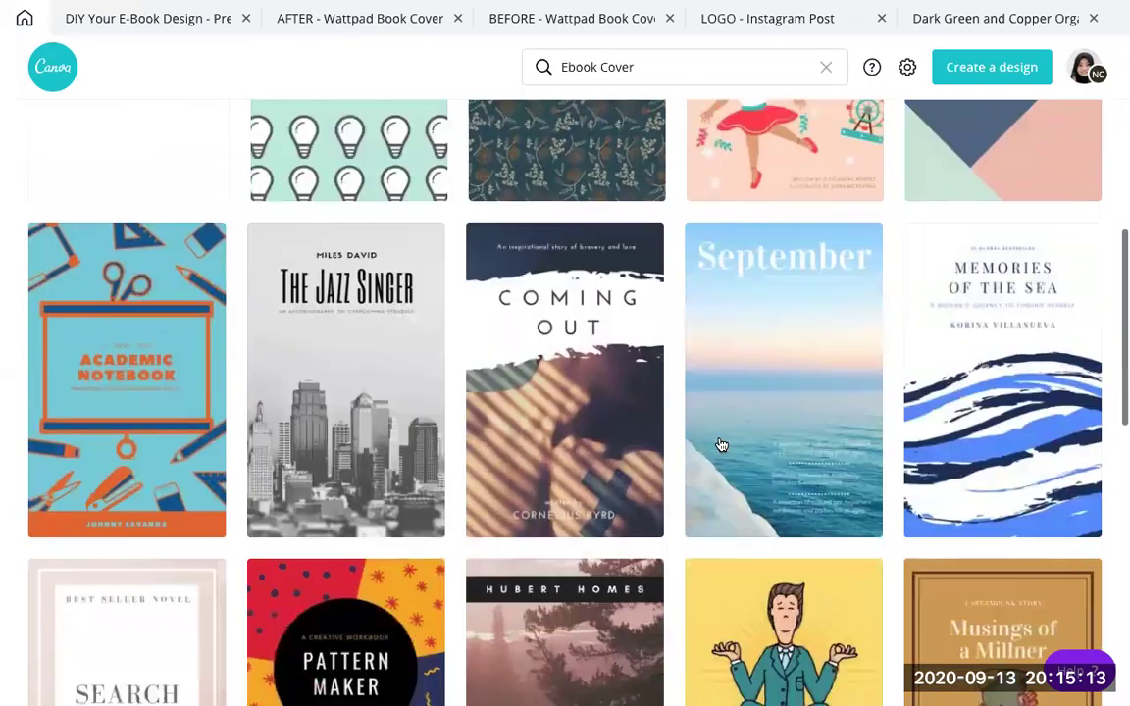
pyautogui.scroll(-2, 659, 459)
pyautogui.scroll(2, 593, 417)
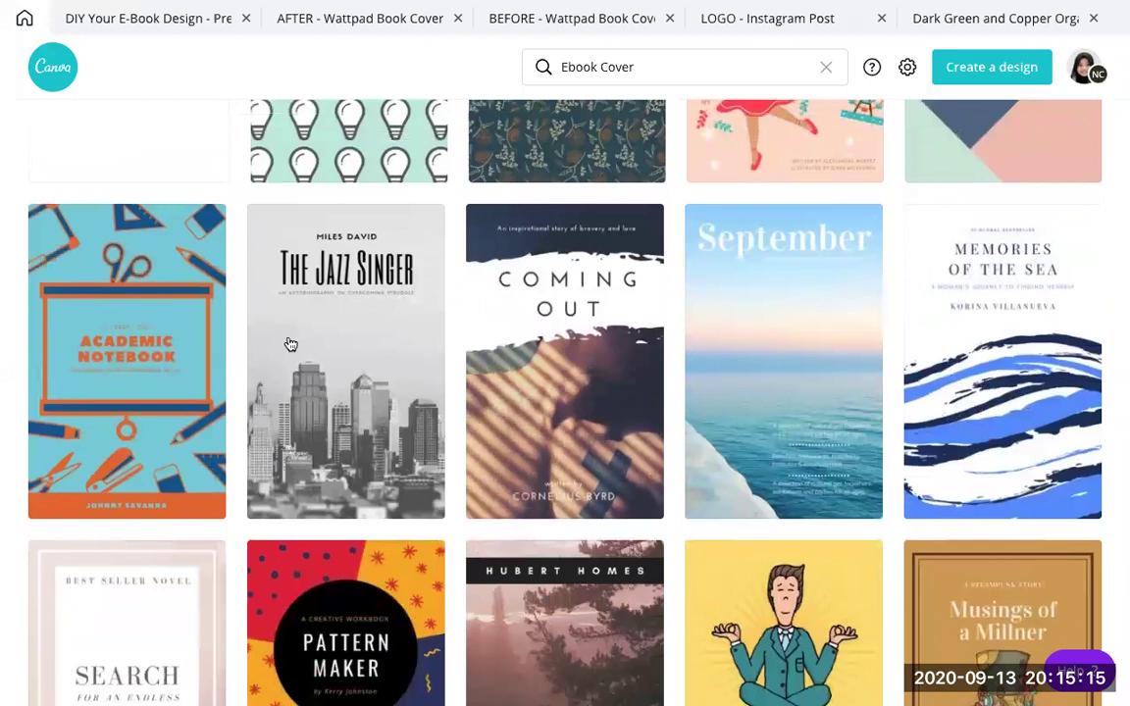
pyautogui.scroll(2, 364, 338)
pyautogui.click(379, 260)
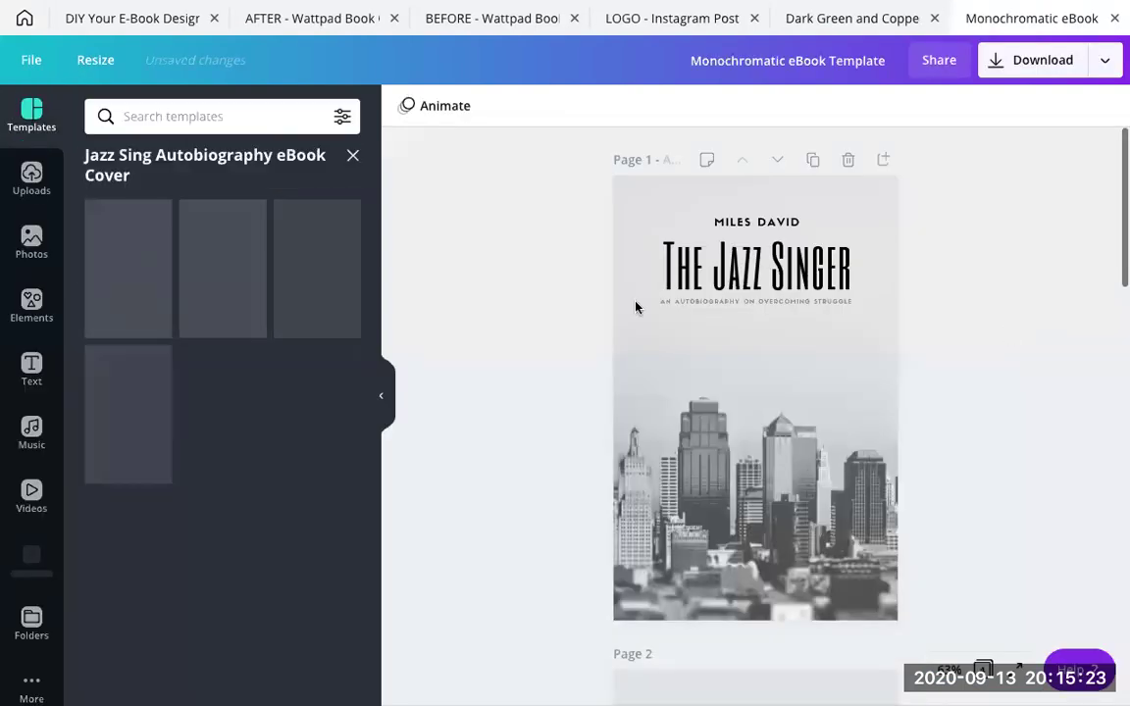
# Browse the book cover template categories, including all Childrens Book Cover templates
pyautogui.click(354, 159)
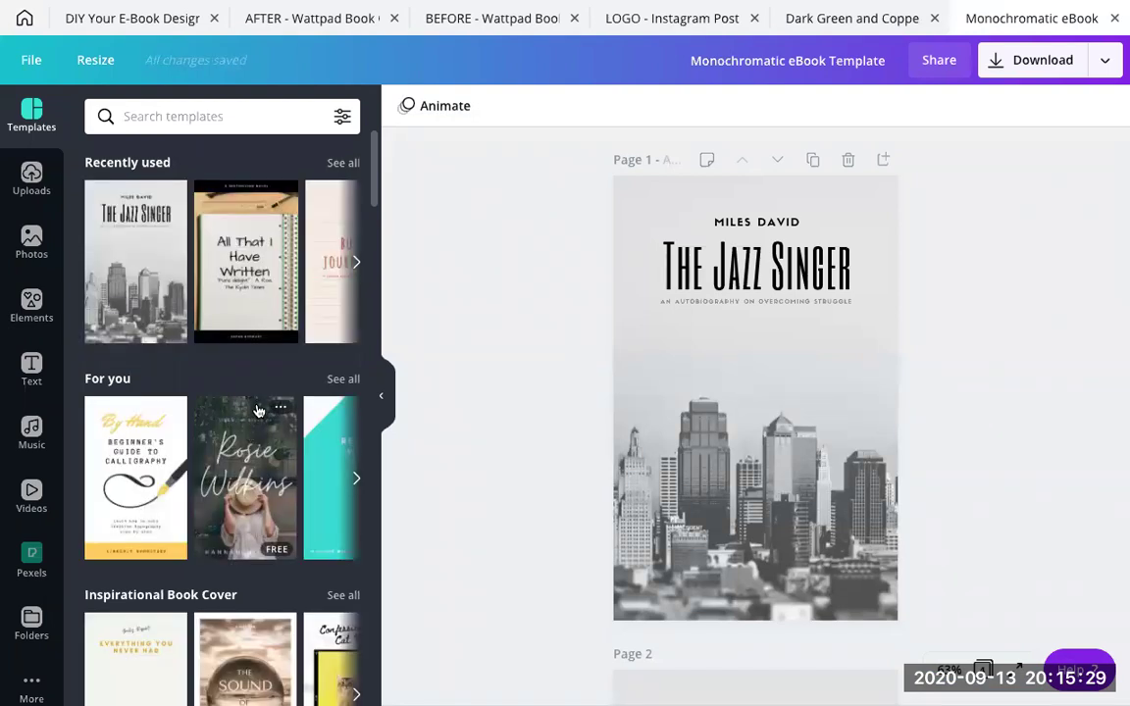
pyautogui.scroll(-1, 255, 412)
pyautogui.scroll(-3, 253, 414)
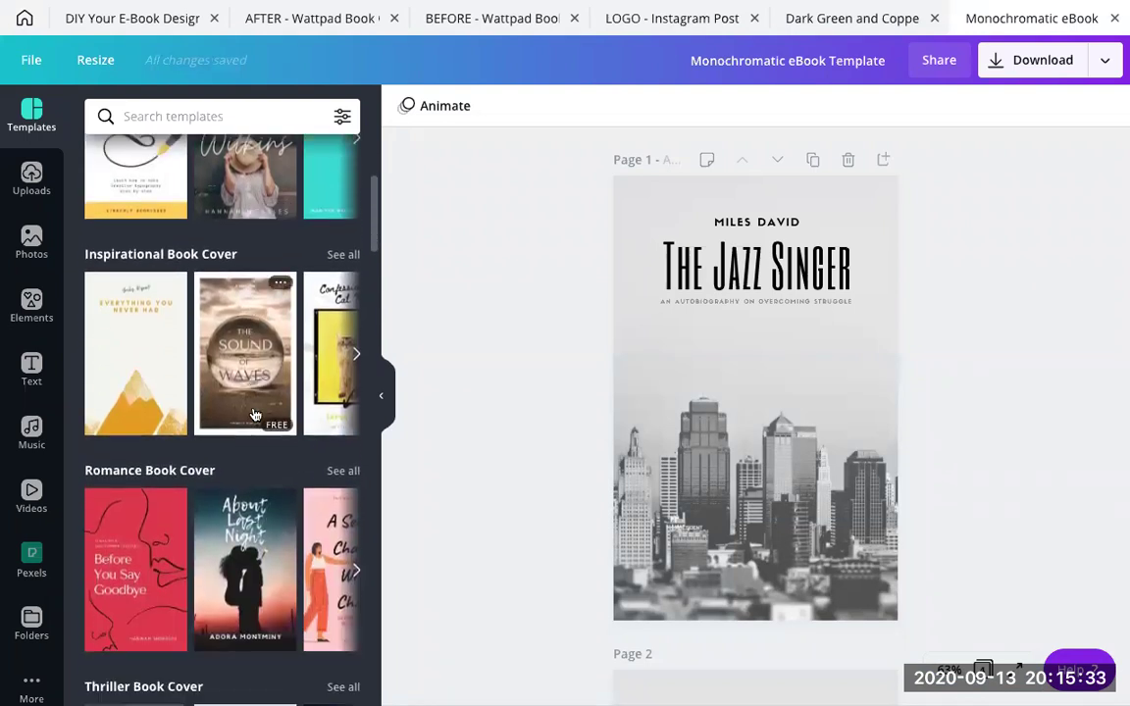
pyautogui.scroll(-2, 253, 414)
pyautogui.scroll(2, 249, 374)
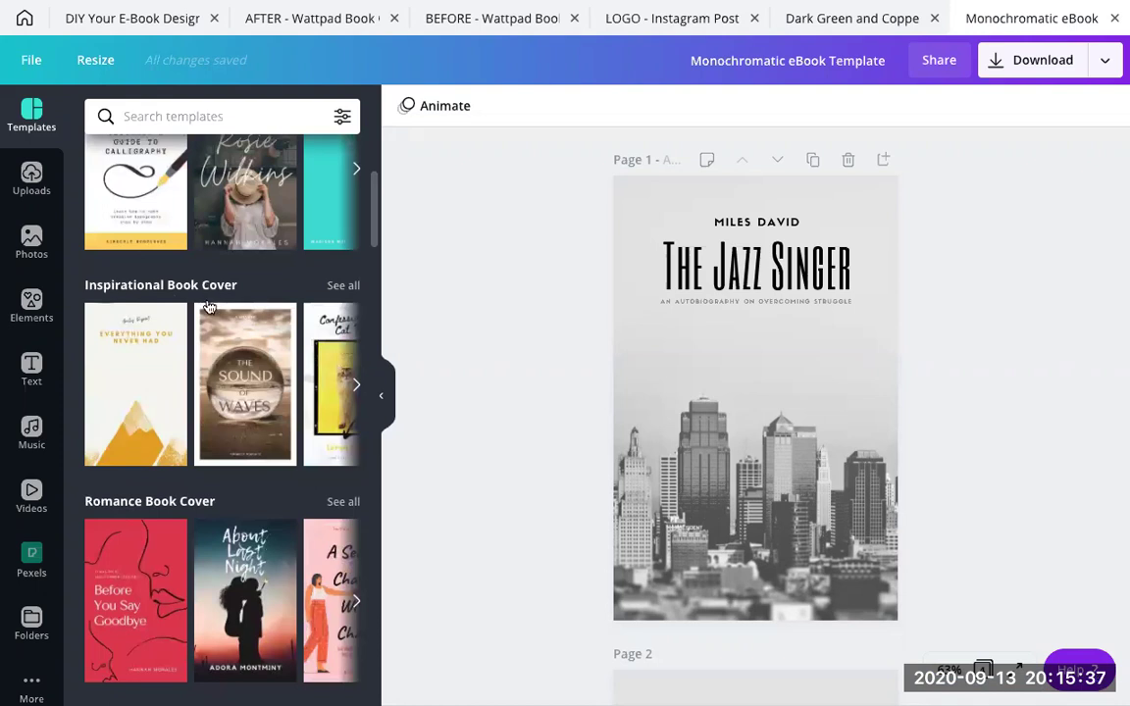
pyautogui.scroll(-6, 209, 308)
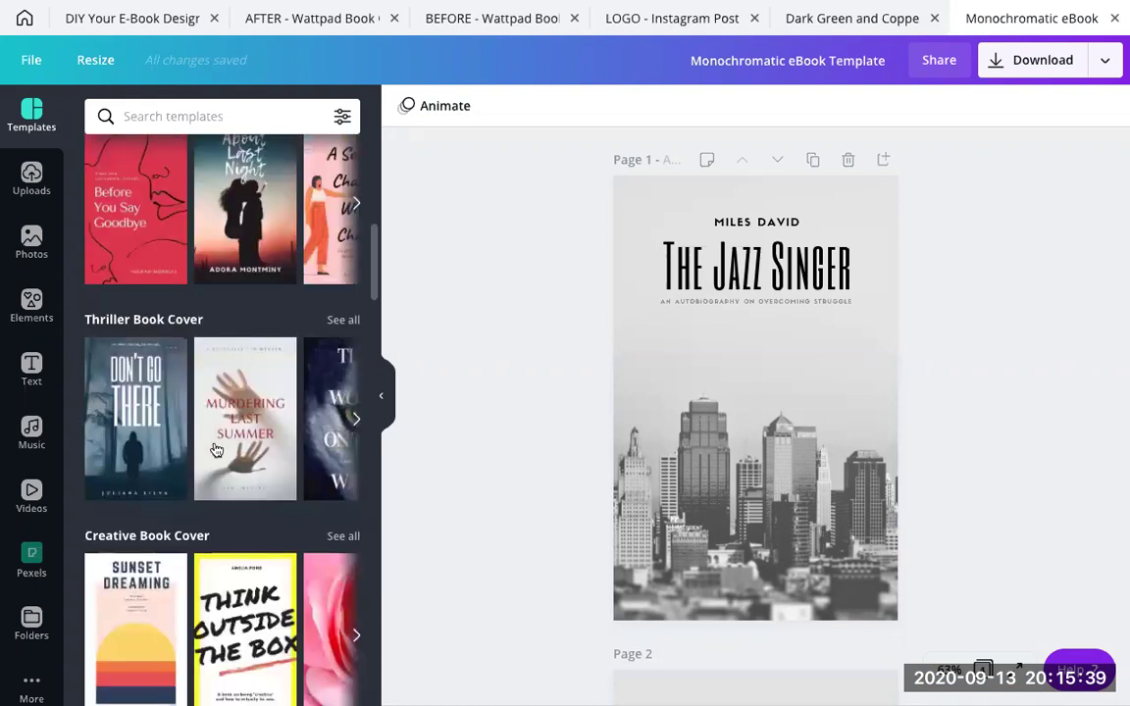
pyautogui.scroll(-6, 217, 450)
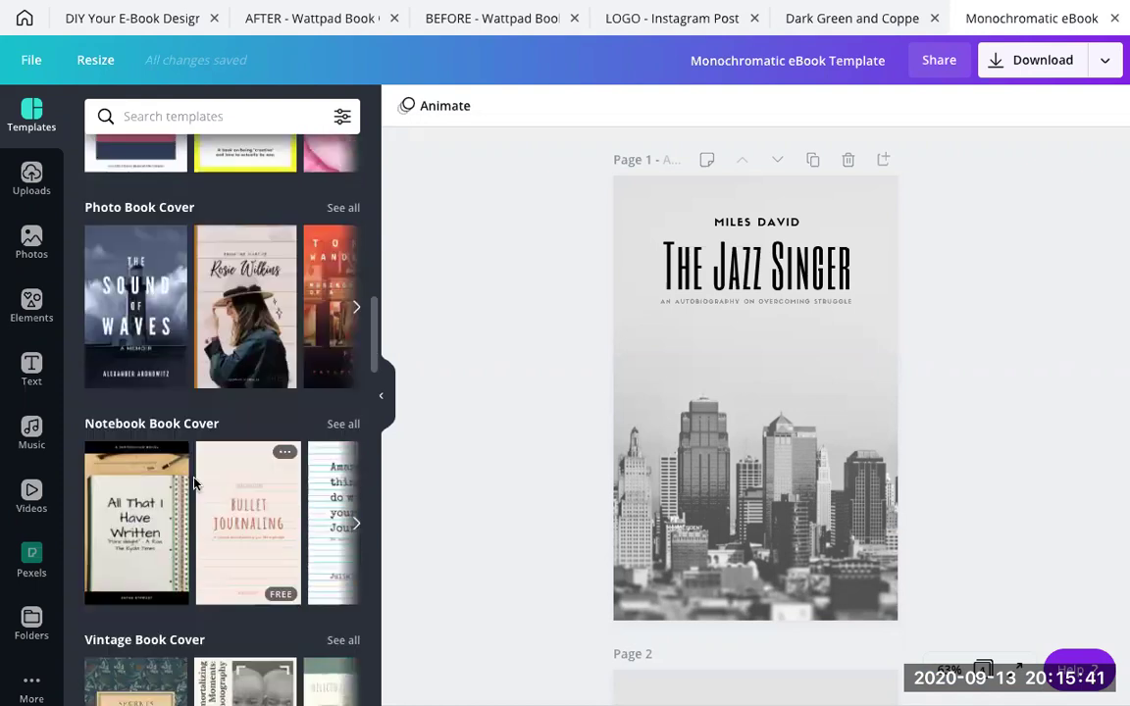
pyautogui.scroll(-4, 193, 482)
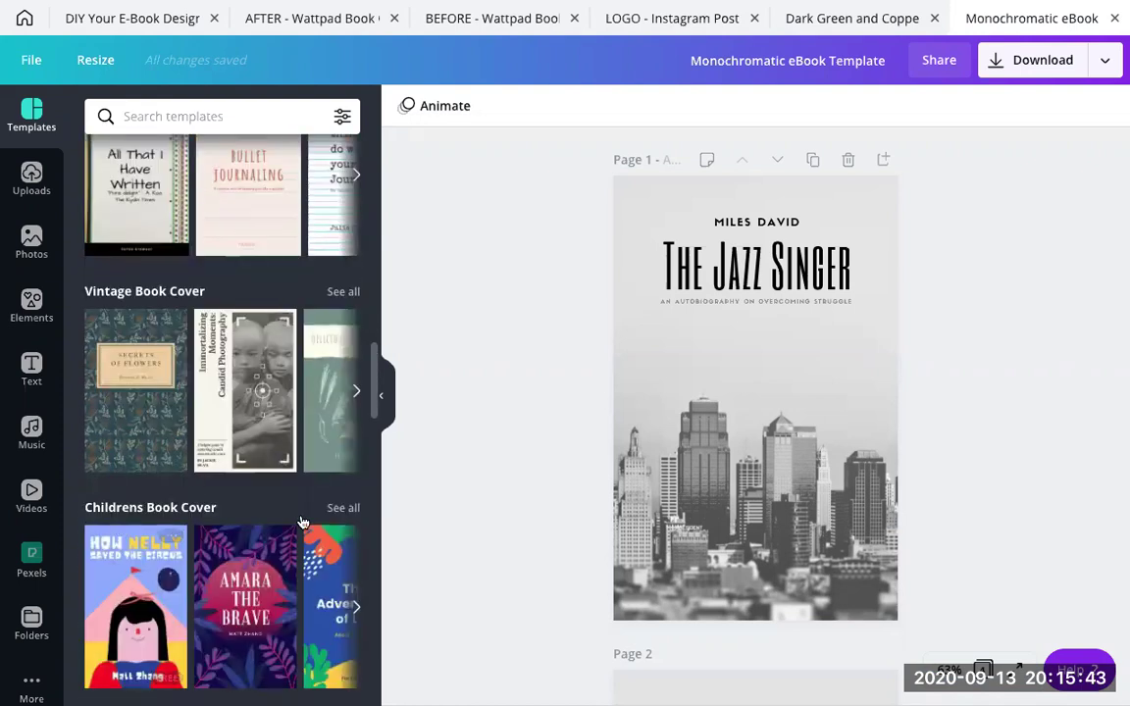
pyautogui.scroll(-1, 332, 507)
pyautogui.click(342, 493)
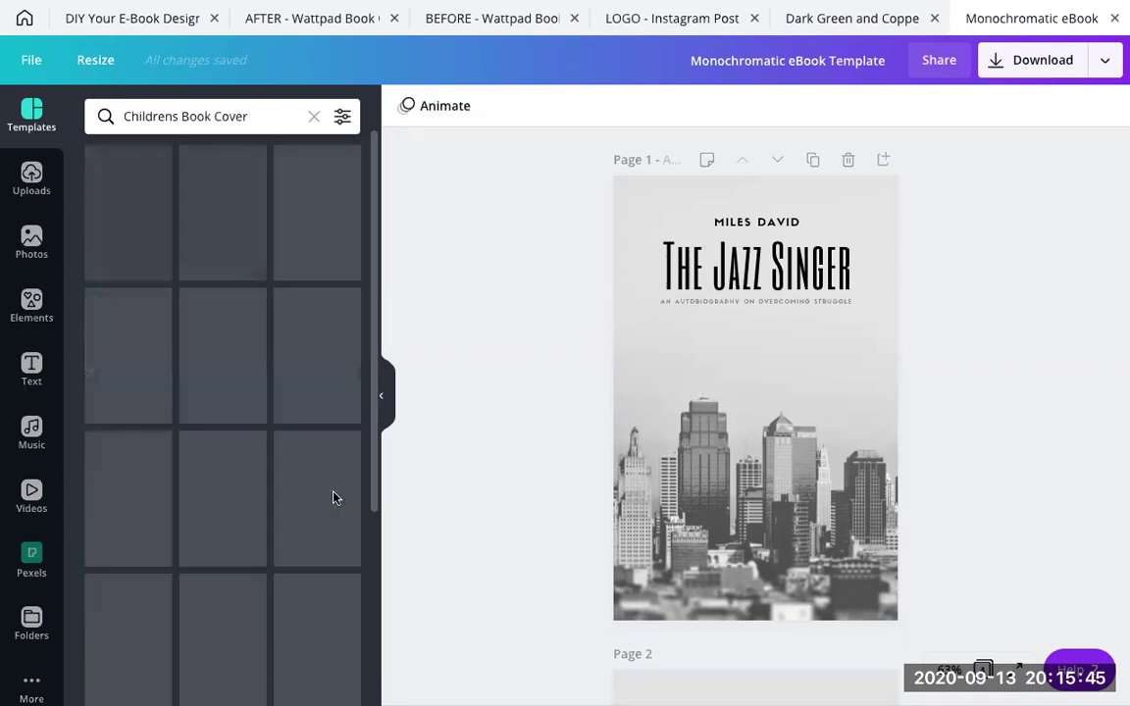
pyautogui.click(315, 115)
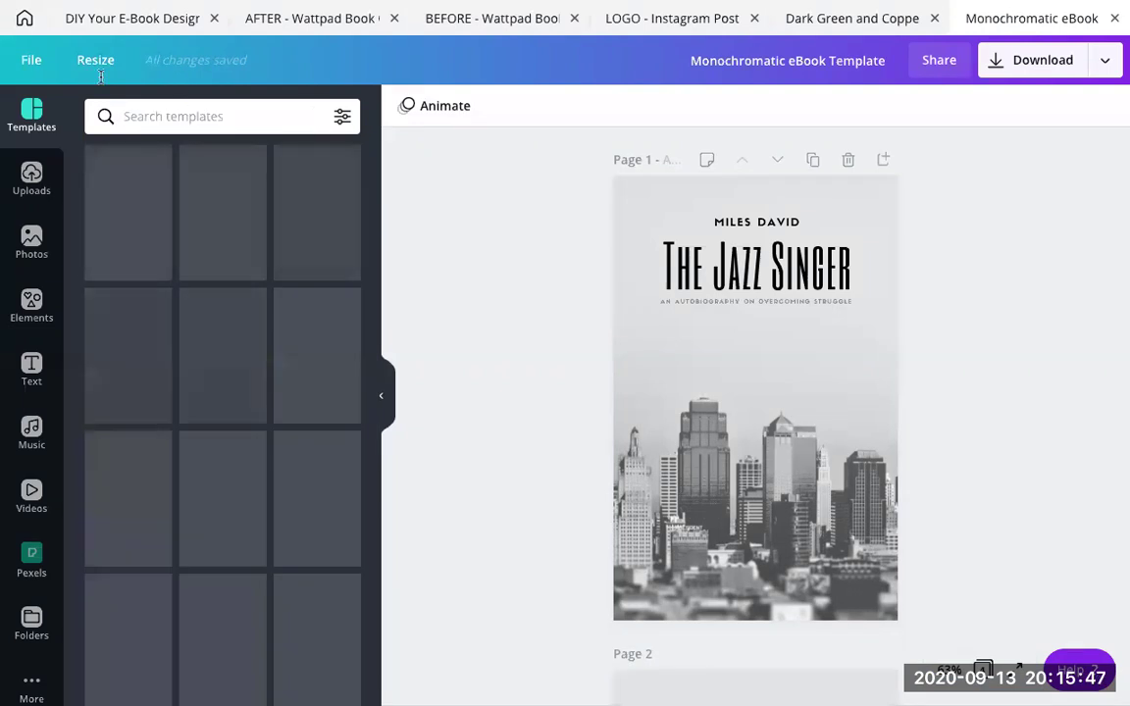
# Return to The Jazz Singer design and select its city skyline background image
pyautogui.hotkey('alt', 'Left')
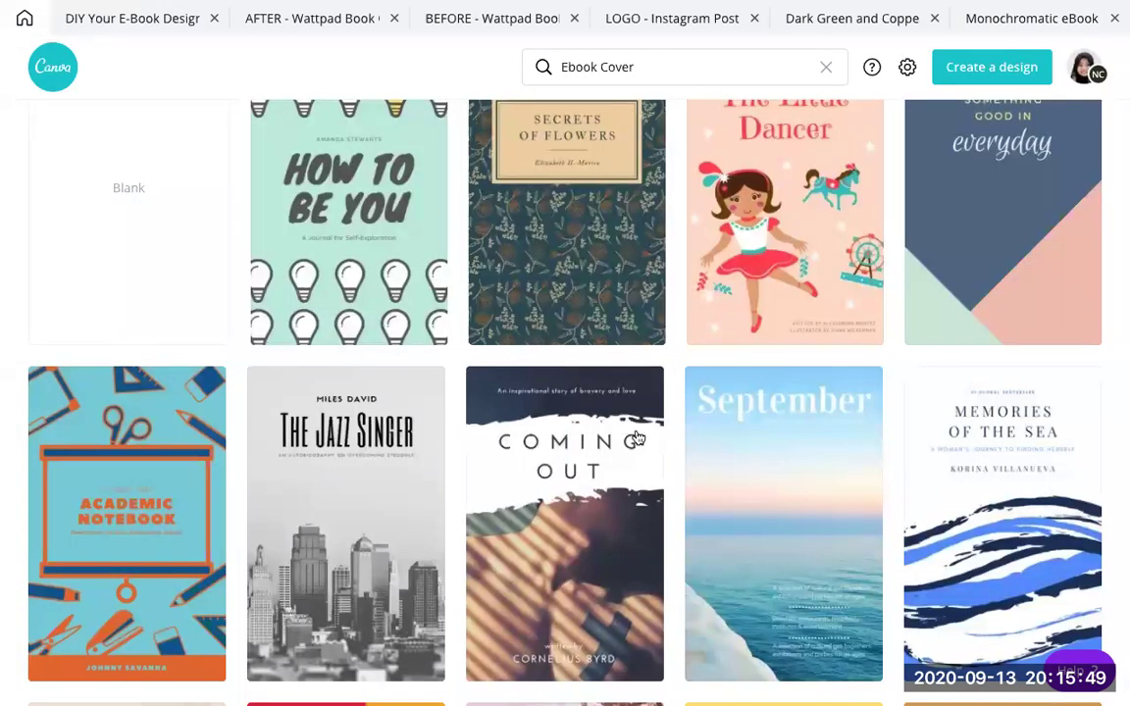
pyautogui.scroll(2, 628, 446)
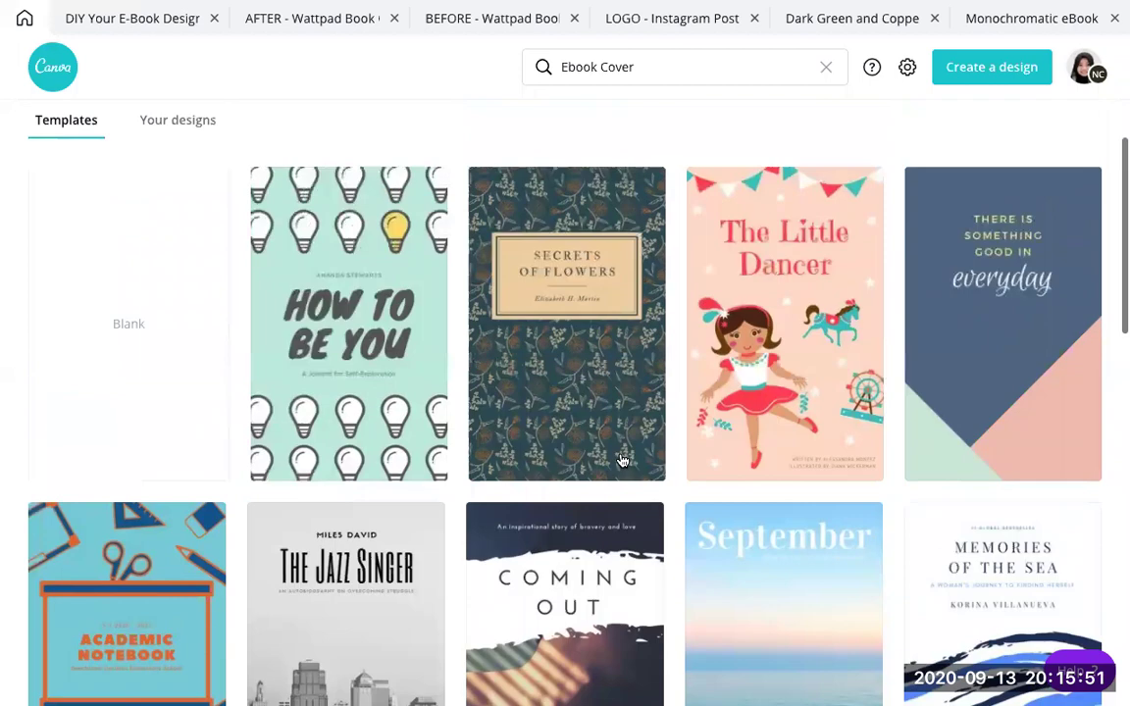
pyautogui.click(1017, 19)
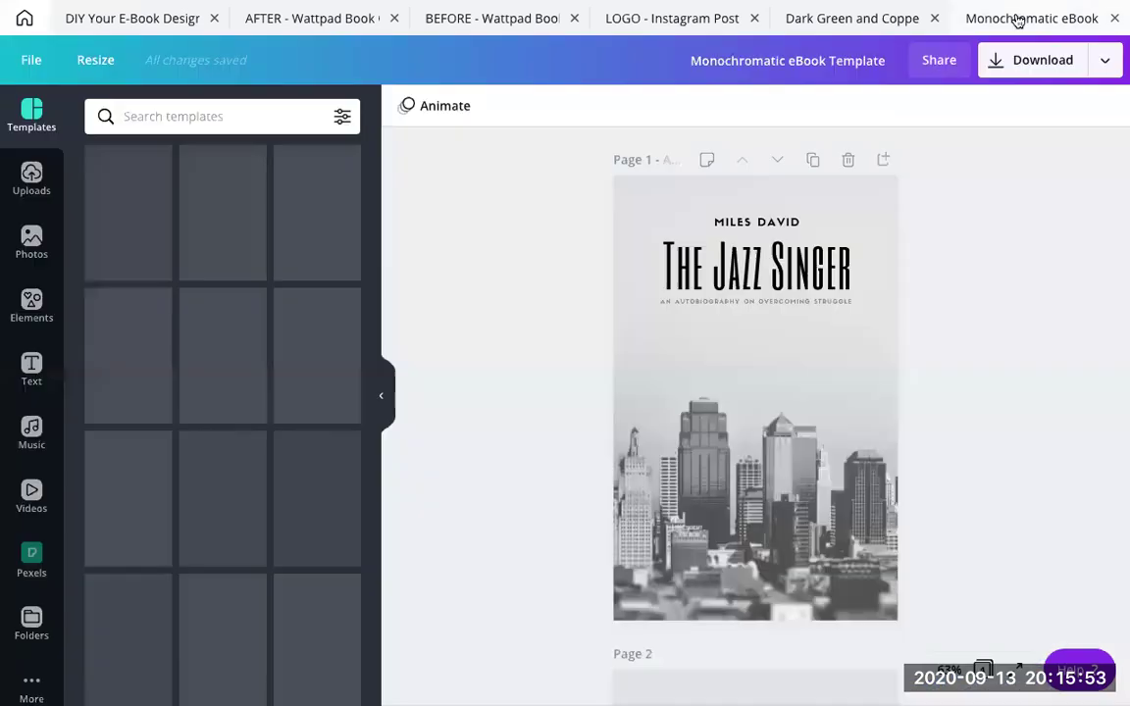
pyautogui.click(578, 355)
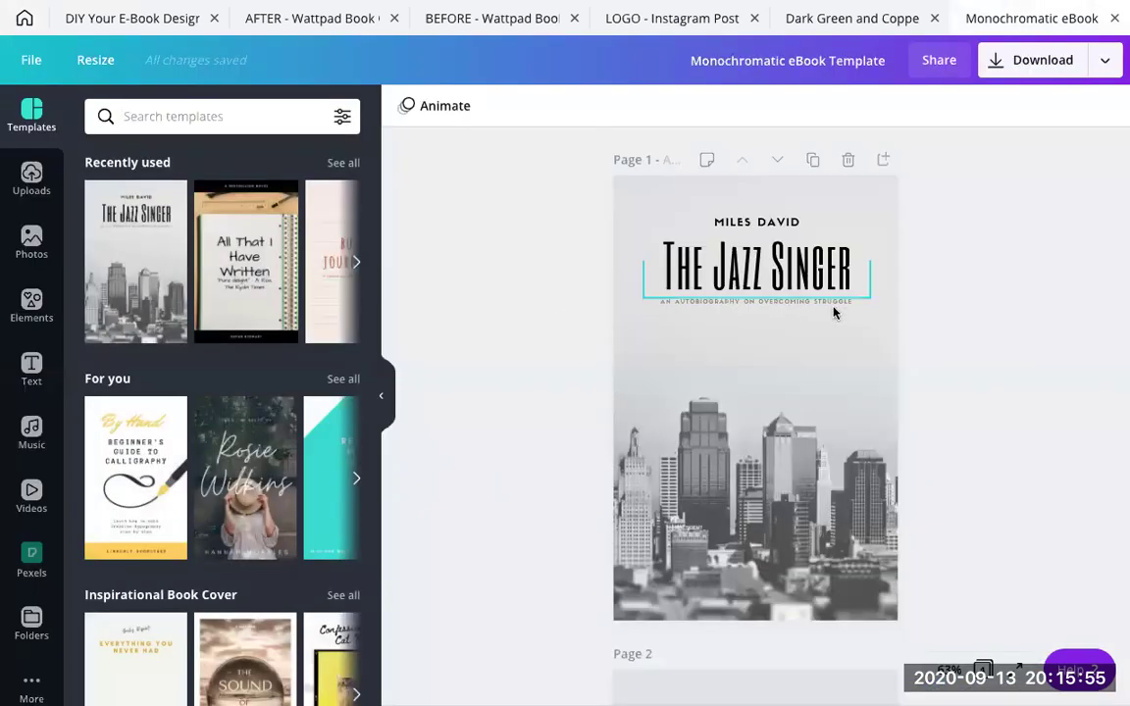
pyautogui.click(886, 371)
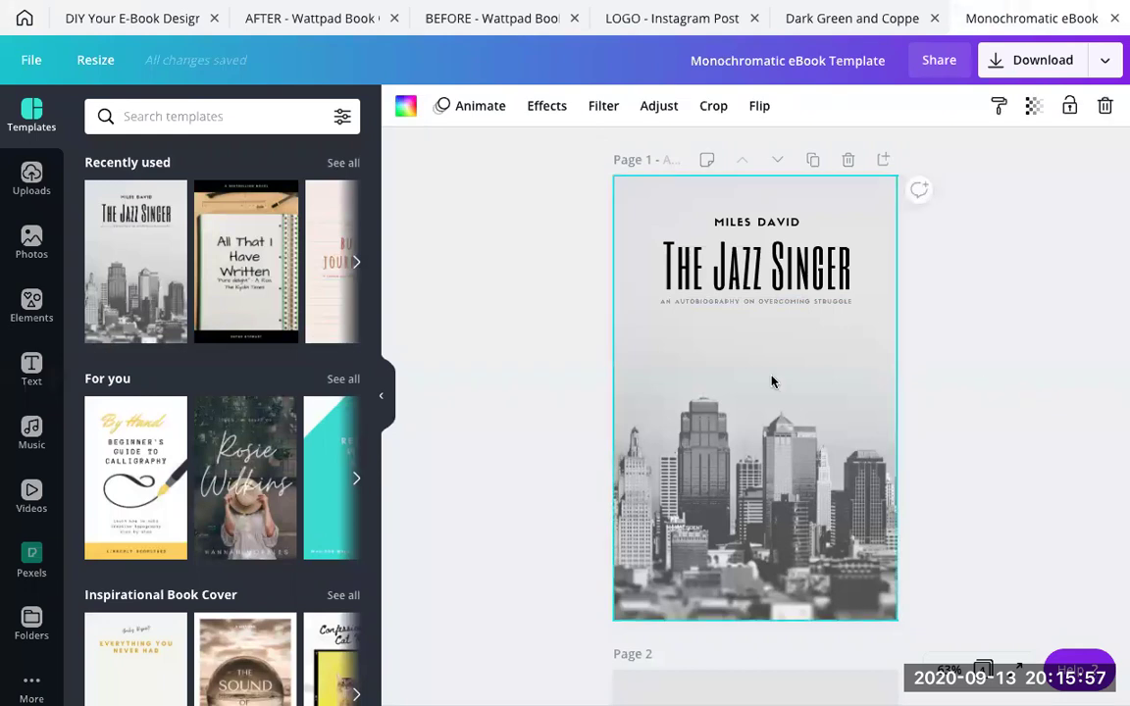
pyautogui.scroll(-3, 220, 381)
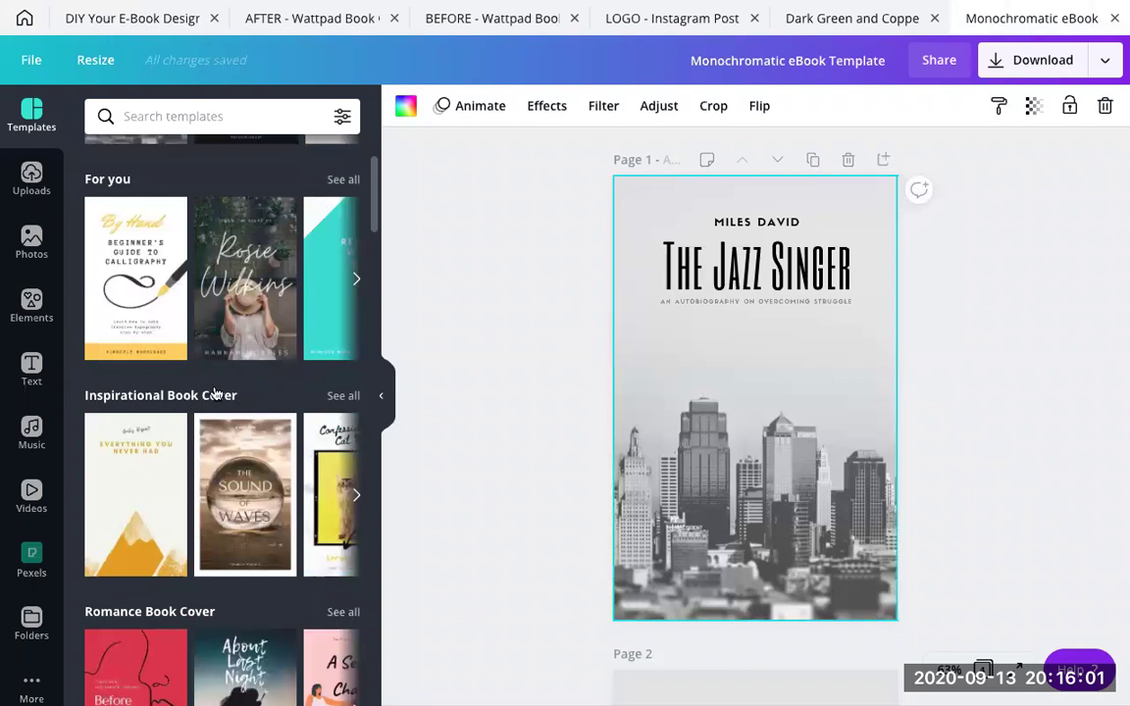
pyautogui.scroll(-3, 188, 469)
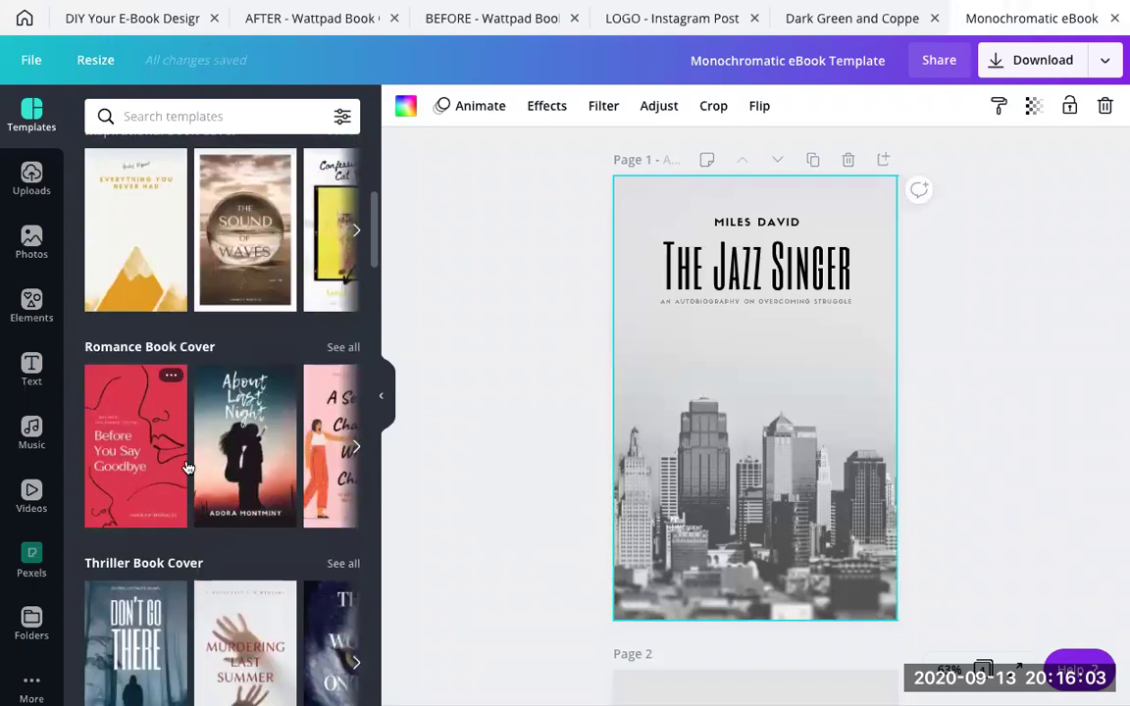
pyautogui.scroll(5, 188, 466)
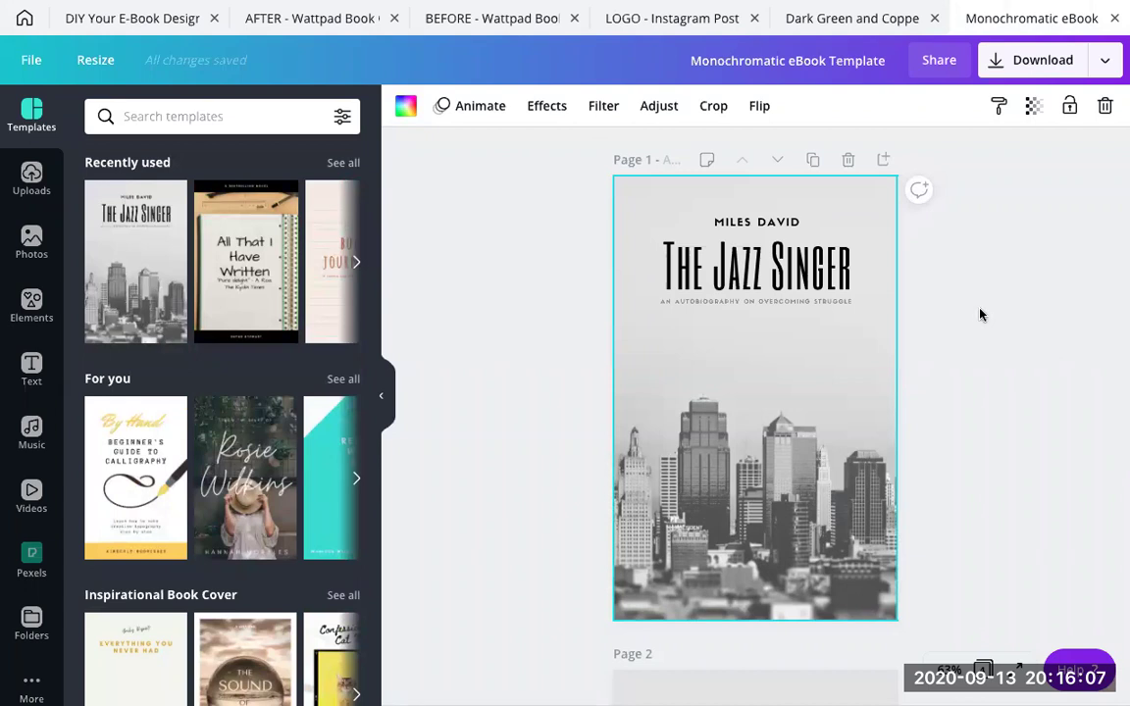
# Scroll through the DIY Your E-Book Design pages, then move via the Monochromatic and AFTER tabs to BEFORE - Wattpad Book
pyautogui.click(159, 18)
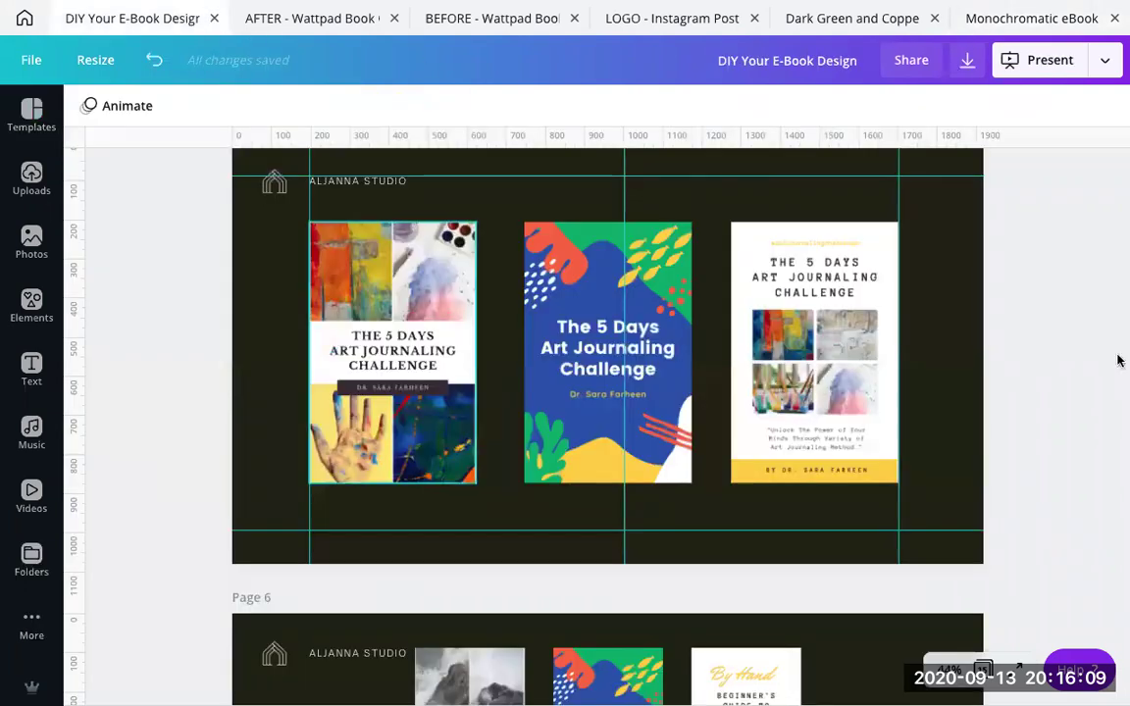
pyautogui.scroll(-5, 808, 424)
pyautogui.scroll(-8, 808, 424)
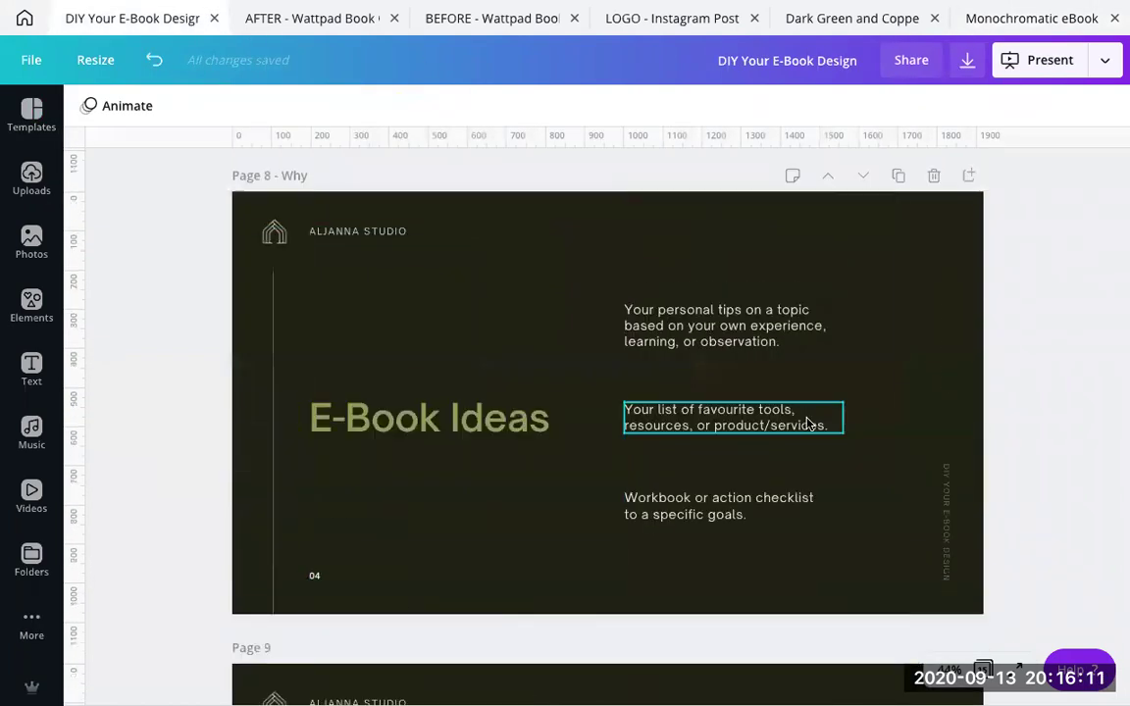
pyautogui.scroll(-10, 809, 424)
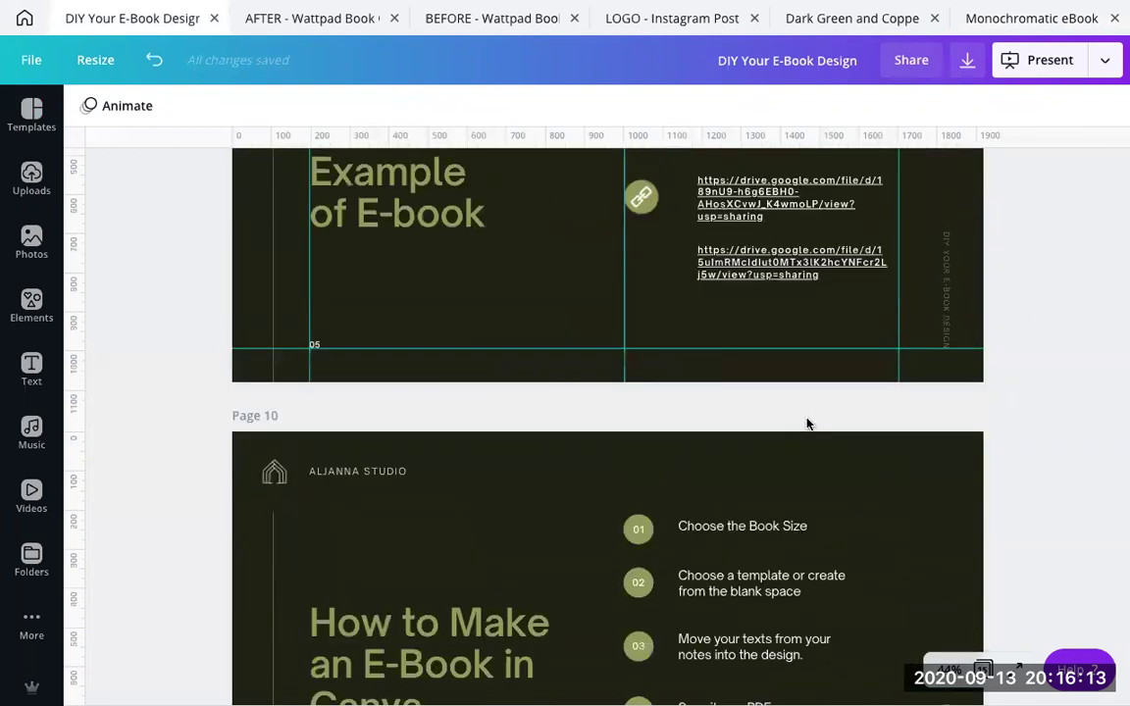
pyautogui.click(984, 22)
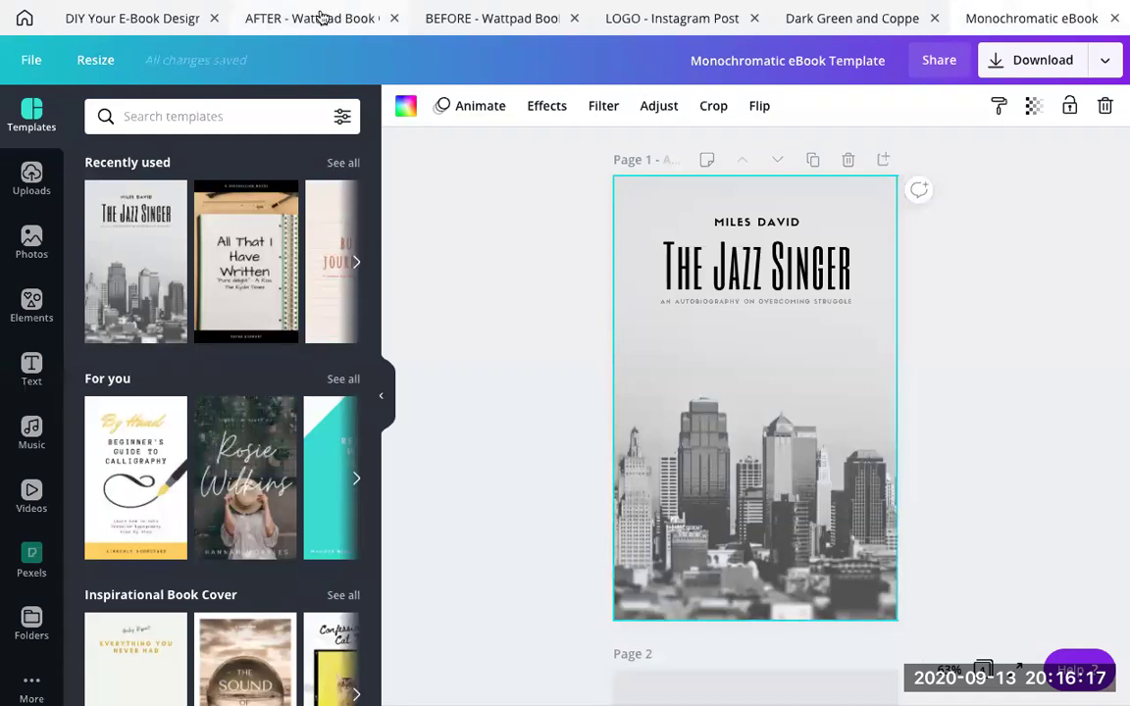
pyautogui.click(321, 17)
pyautogui.click(454, 28)
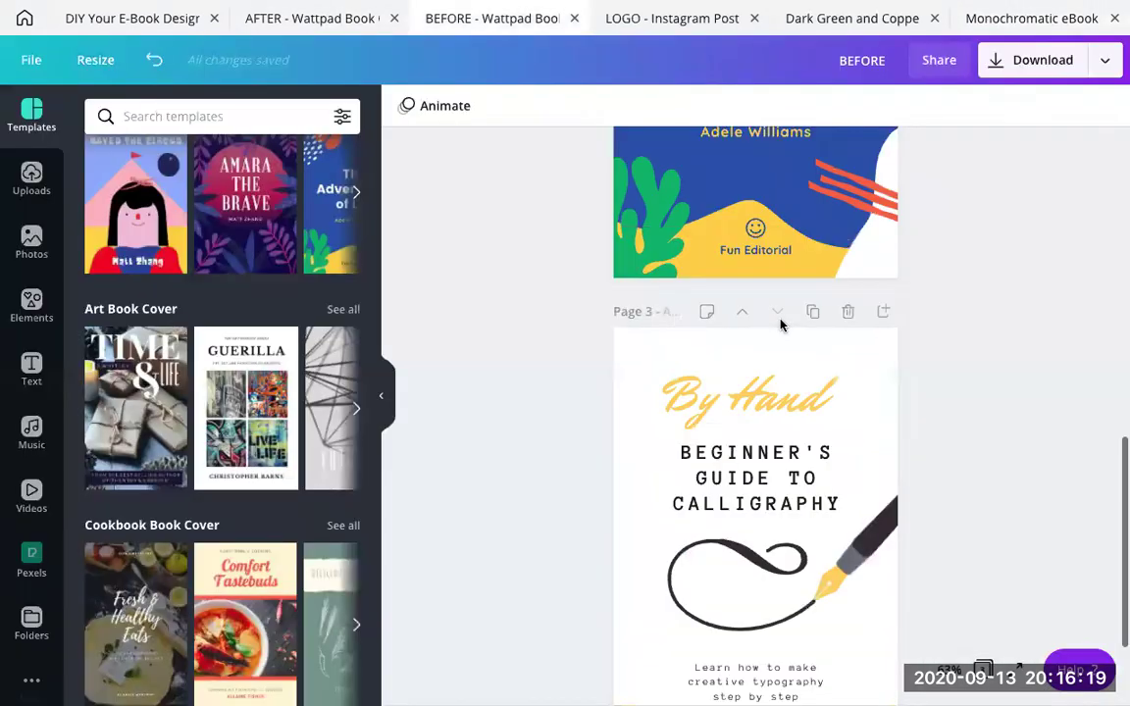
# Type 'imple' into Page 1's title and title Page 2 'Fun'
pyautogui.scroll(10, 782, 323)
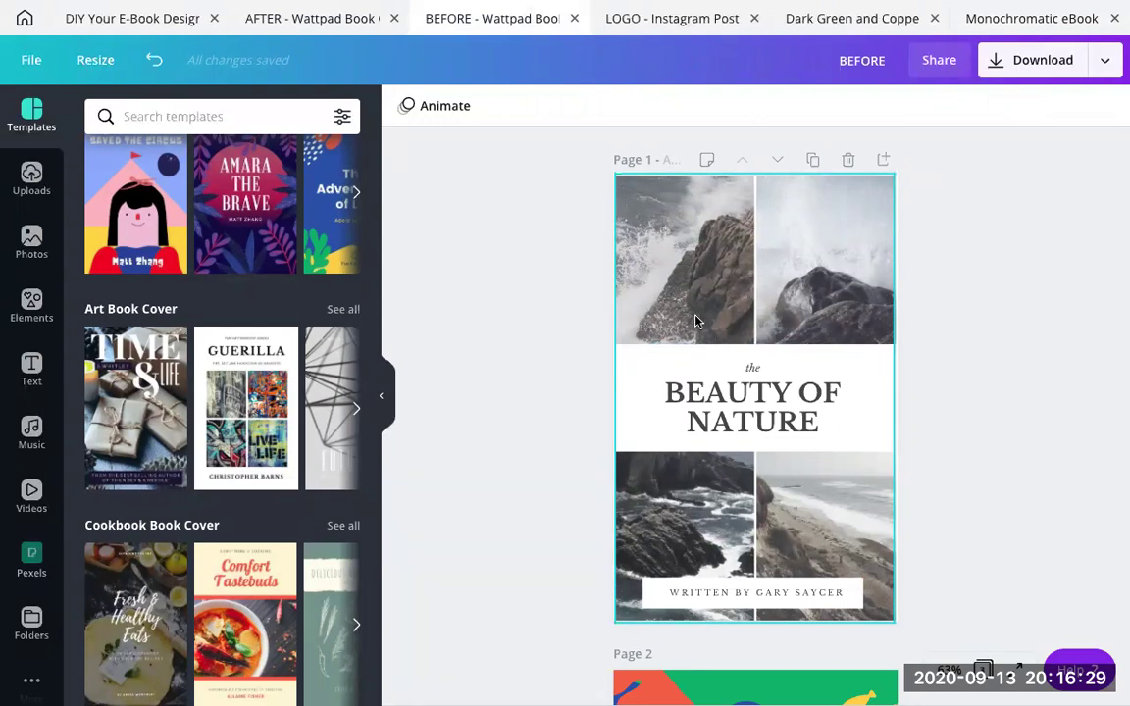
pyautogui.click(677, 163)
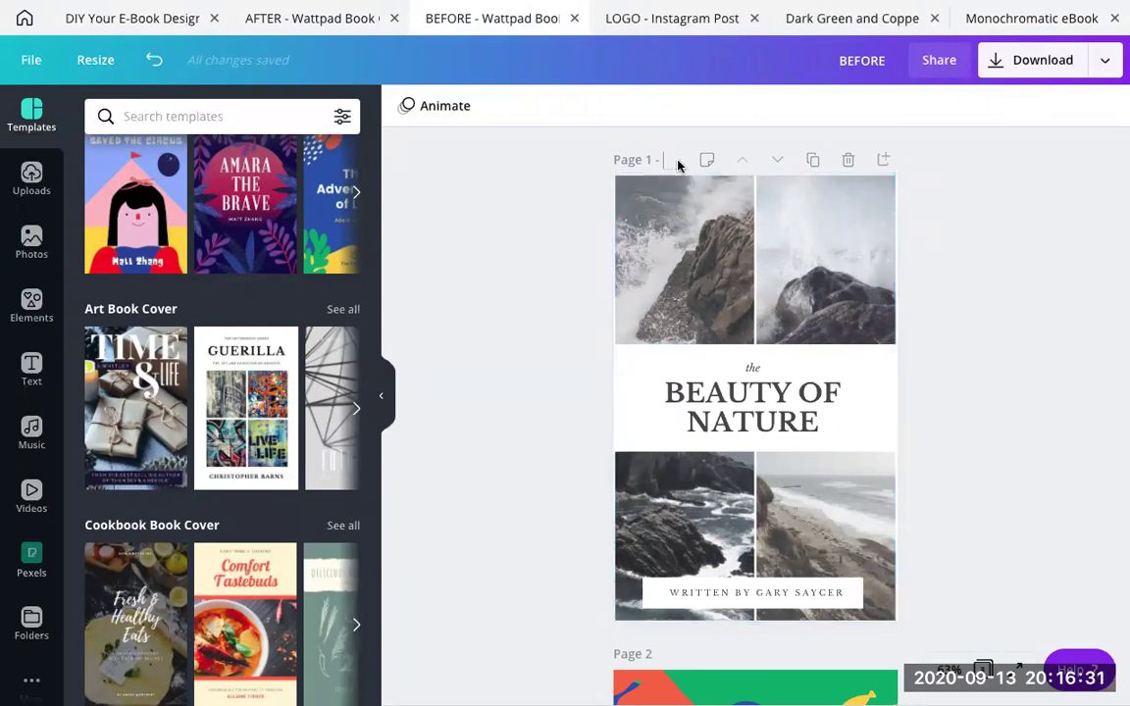
pyautogui.write('imple')
pyautogui.click(495, 249)
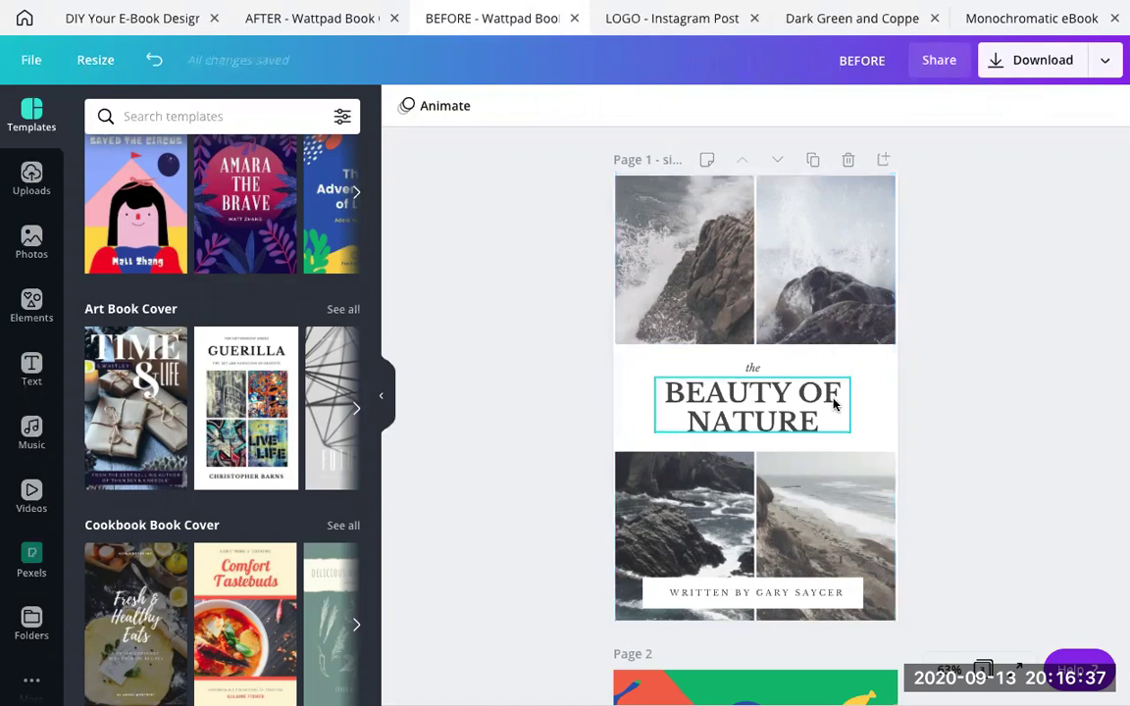
pyautogui.scroll(-5, 835, 403)
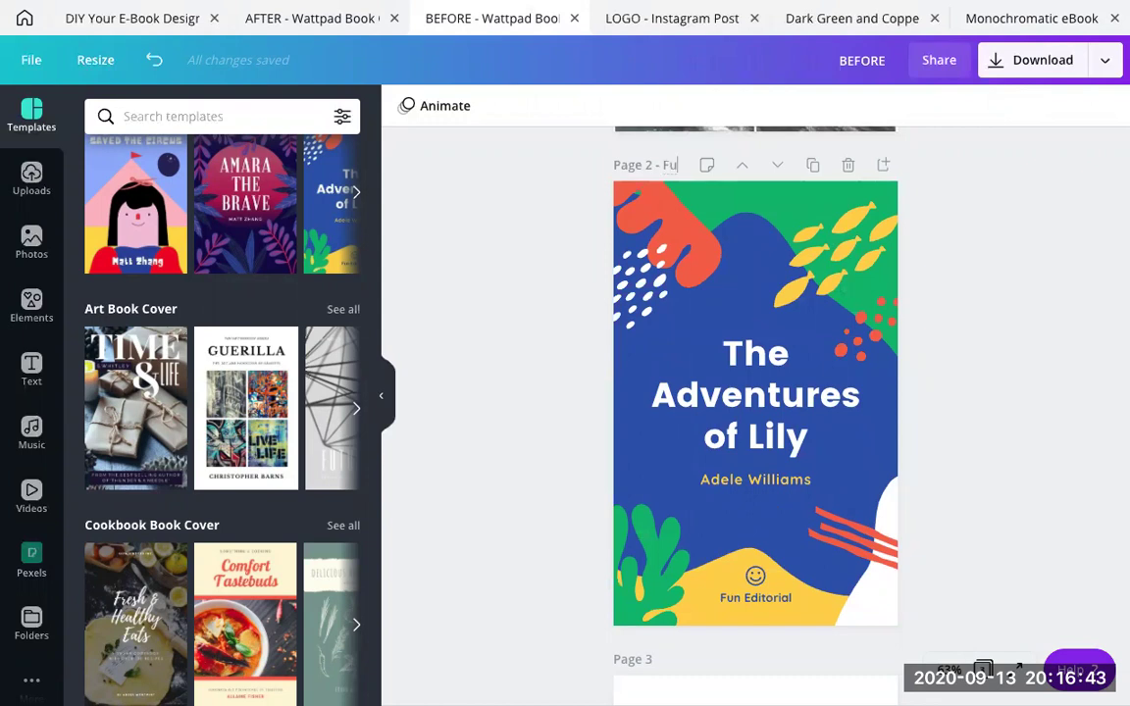
pyautogui.press('Return')
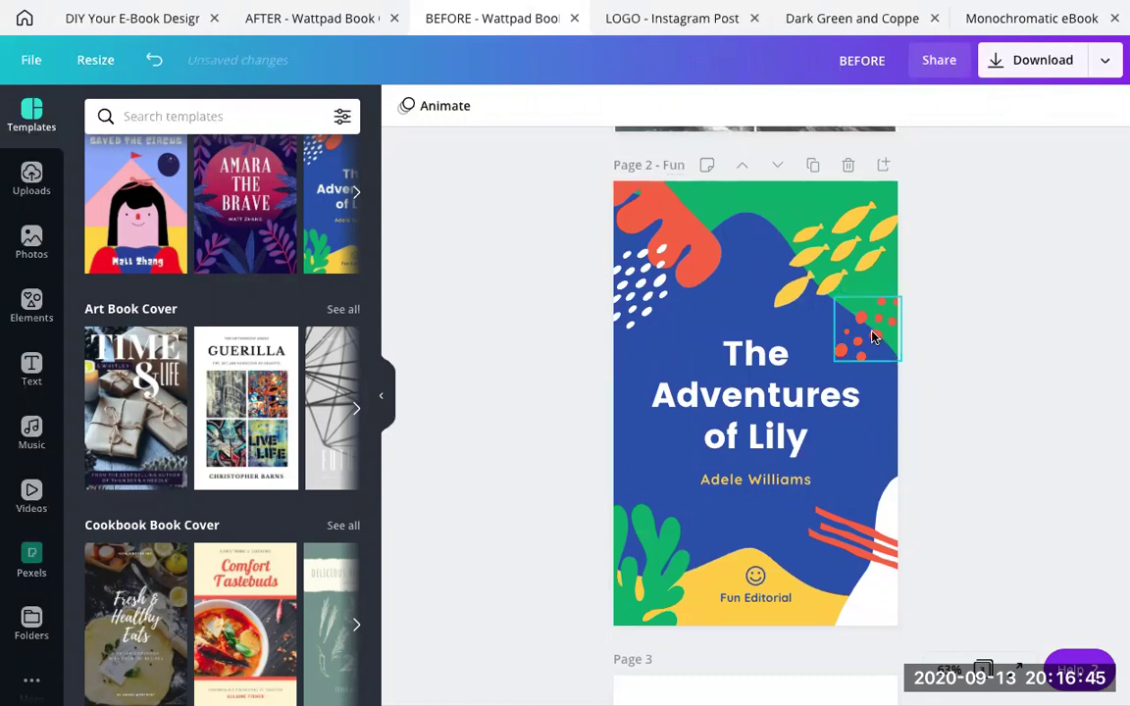
# Select the pen graphic on Page 3, compare with the AFTER design's photo grid, then return to BEFORE
pyautogui.scroll(-5, 874, 338)
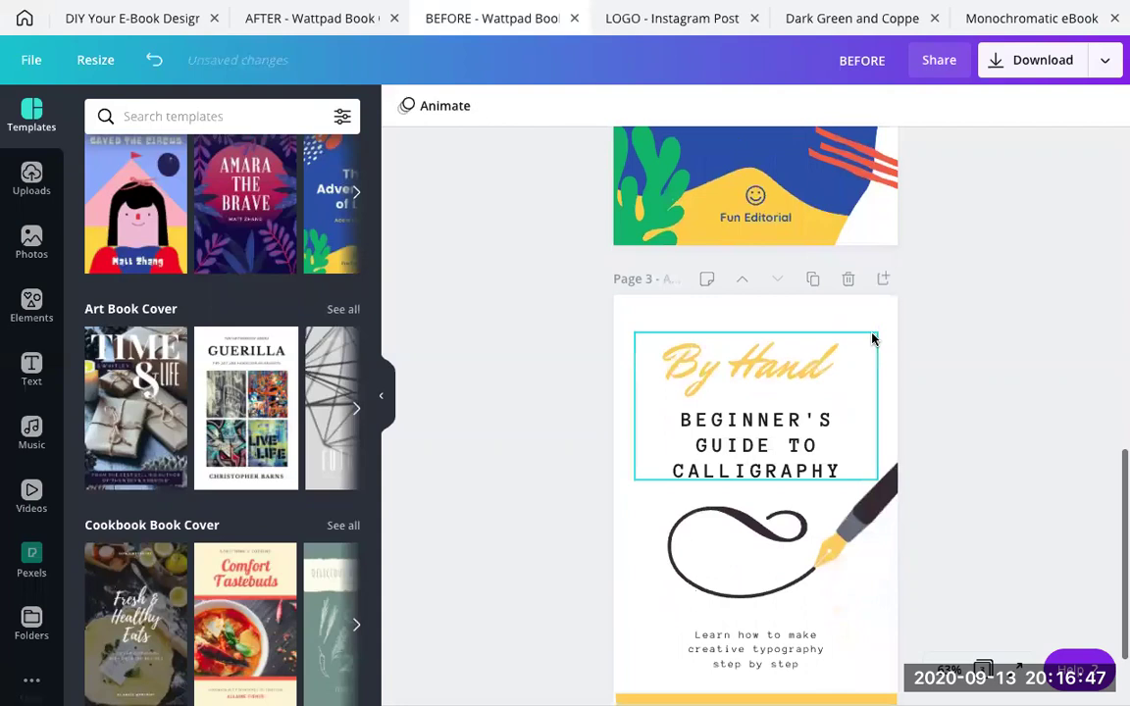
pyautogui.scroll(-2, 873, 338)
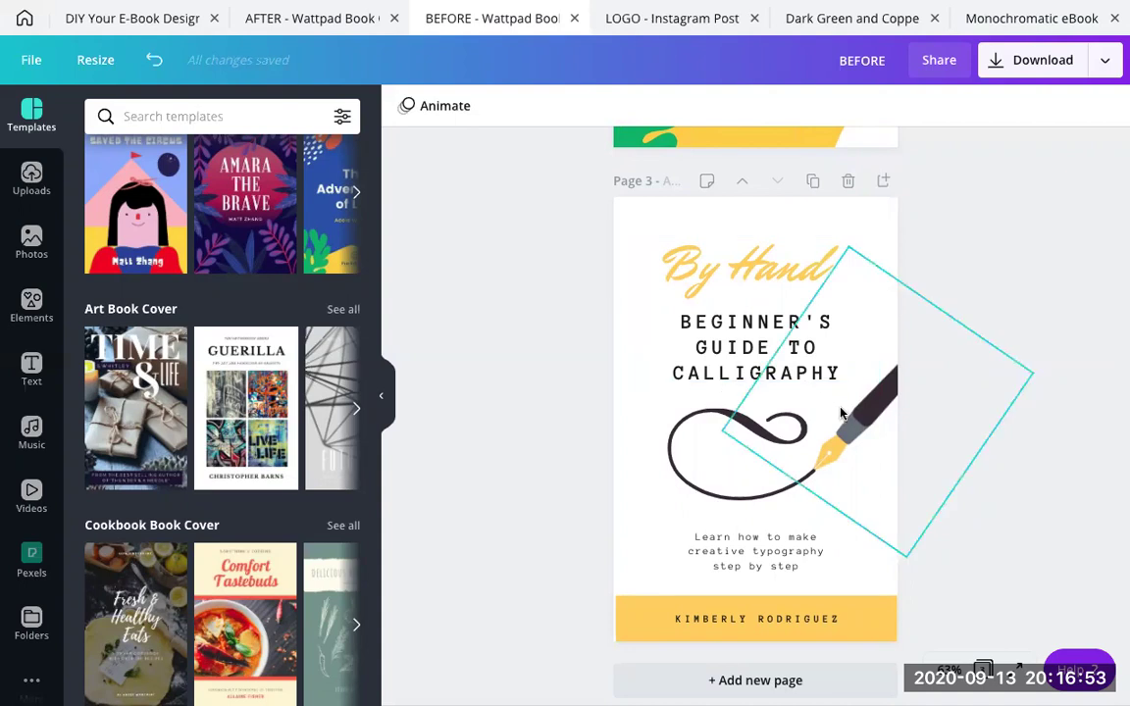
pyautogui.click(862, 440)
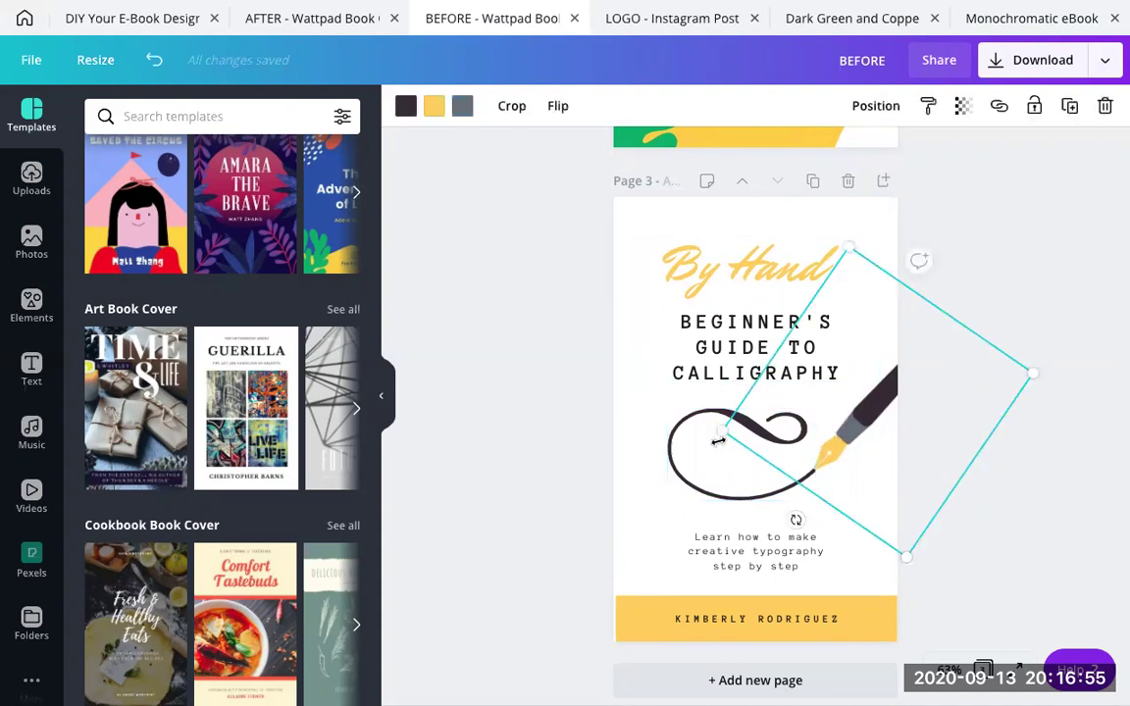
pyautogui.click(353, 24)
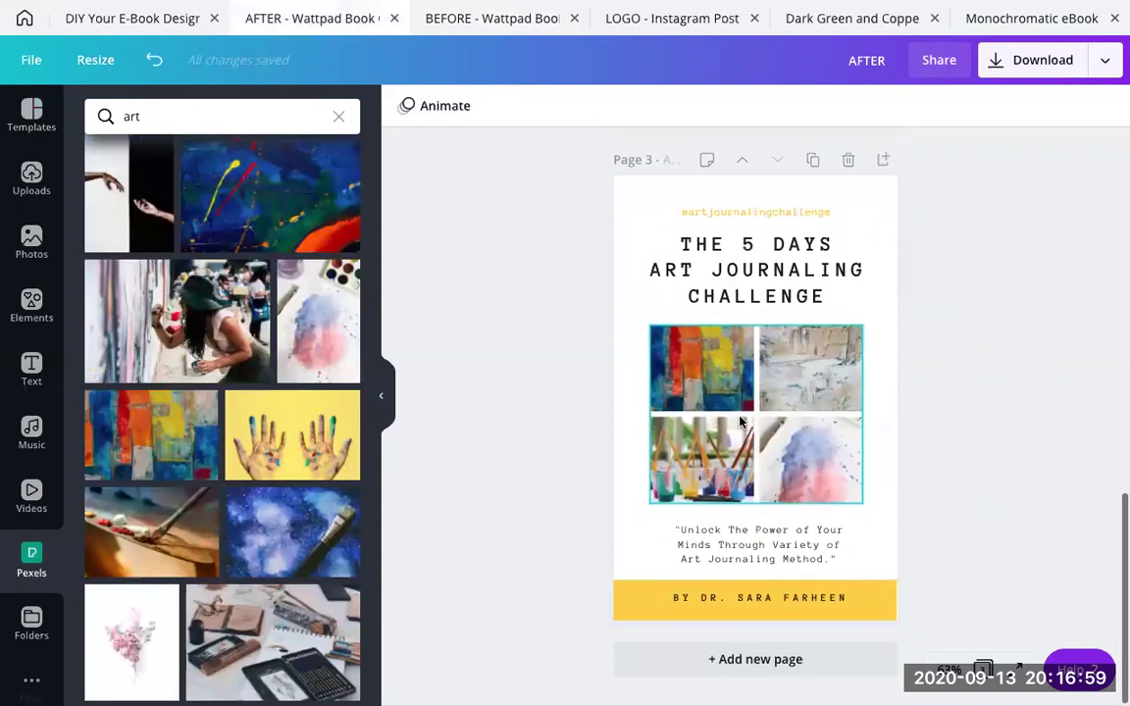
pyautogui.click(714, 371)
pyautogui.click(962, 420)
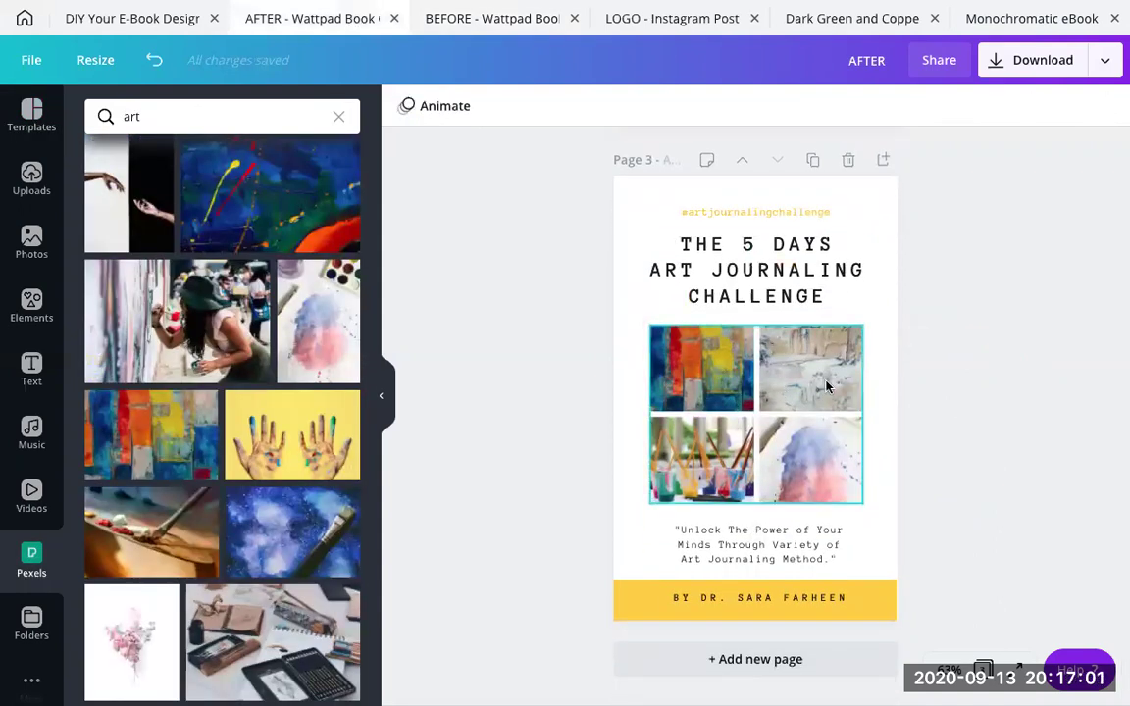
pyautogui.click(459, 21)
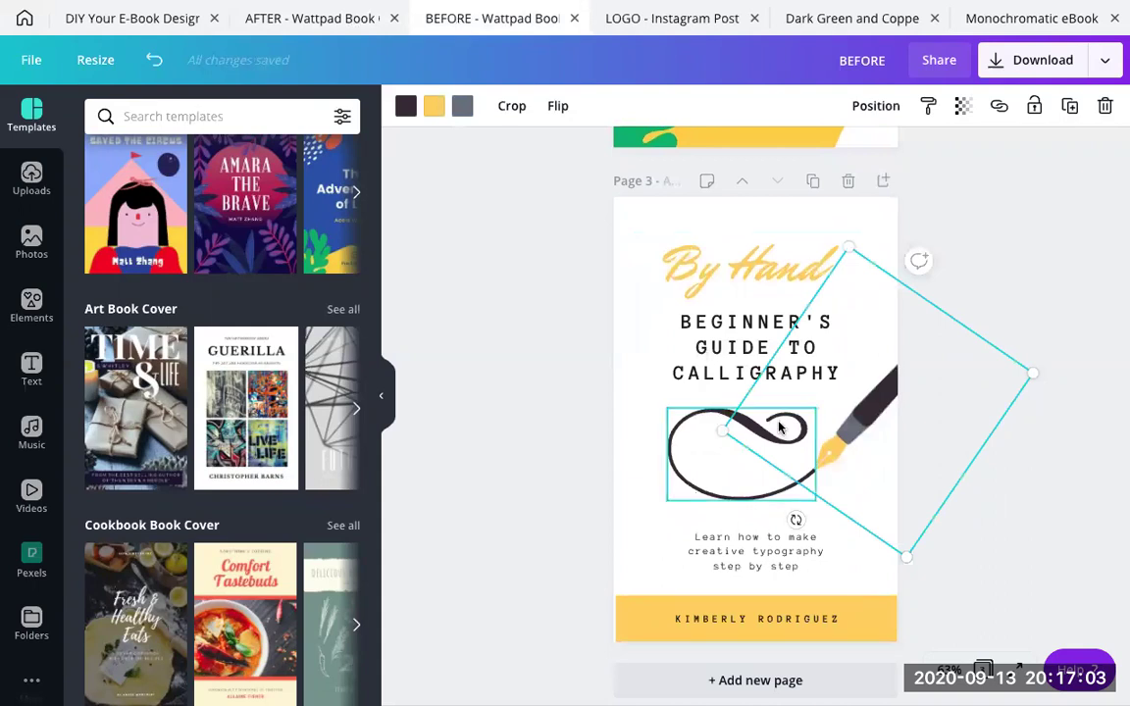
pyautogui.scroll(10, 780, 427)
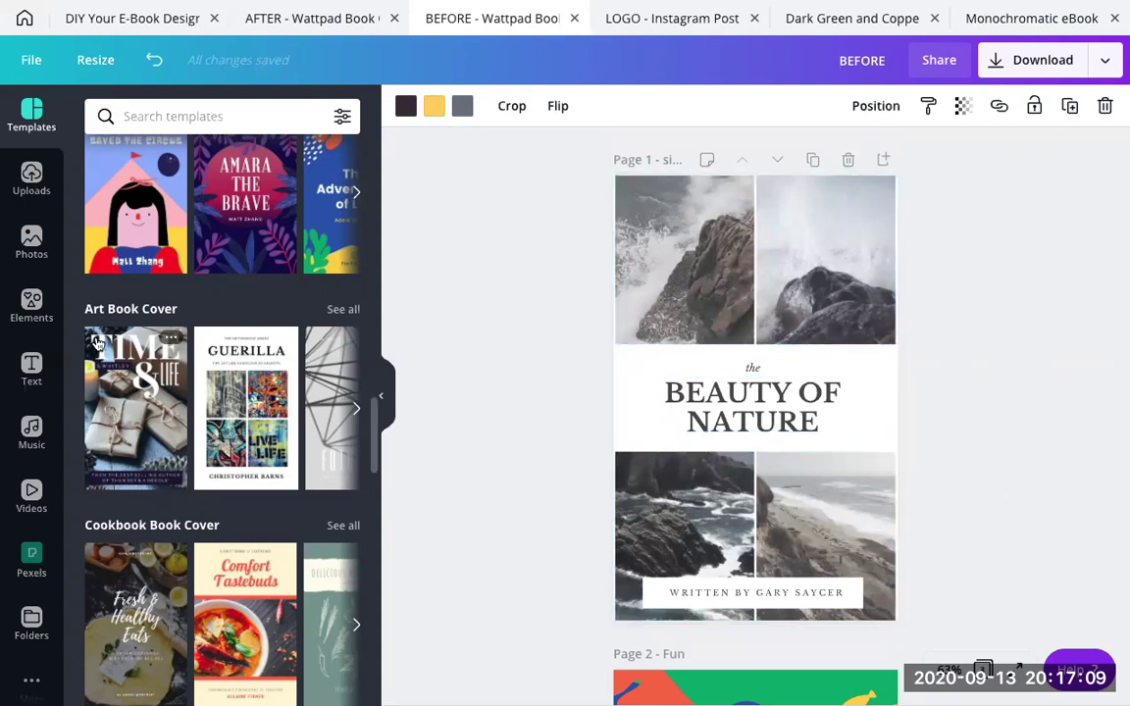
pyautogui.scroll(5, 208, 407)
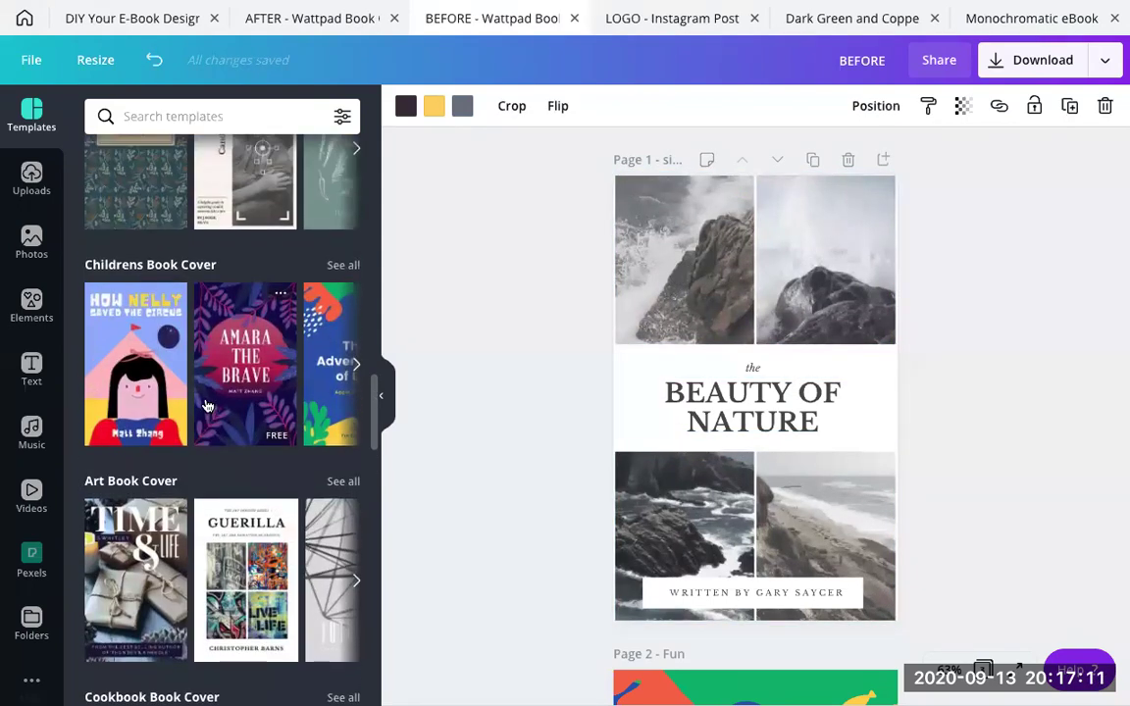
pyautogui.scroll(-3, 207, 403)
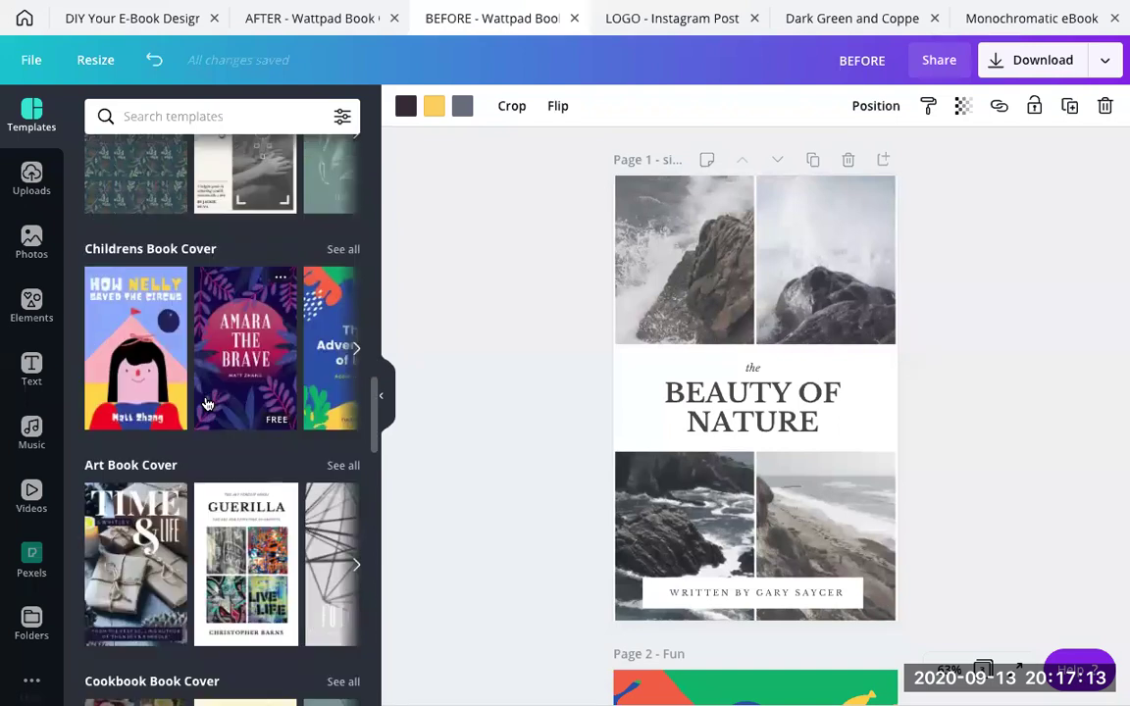
pyautogui.scroll(1, 207, 402)
pyautogui.scroll(7, 201, 398)
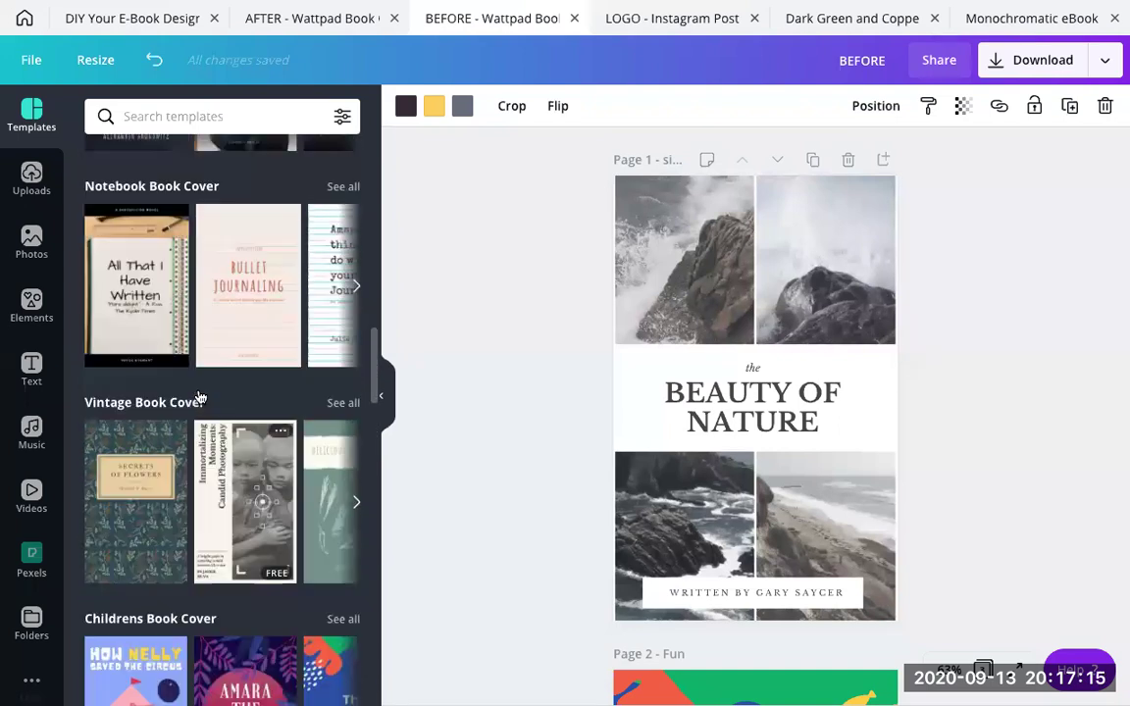
pyautogui.scroll(5, 199, 394)
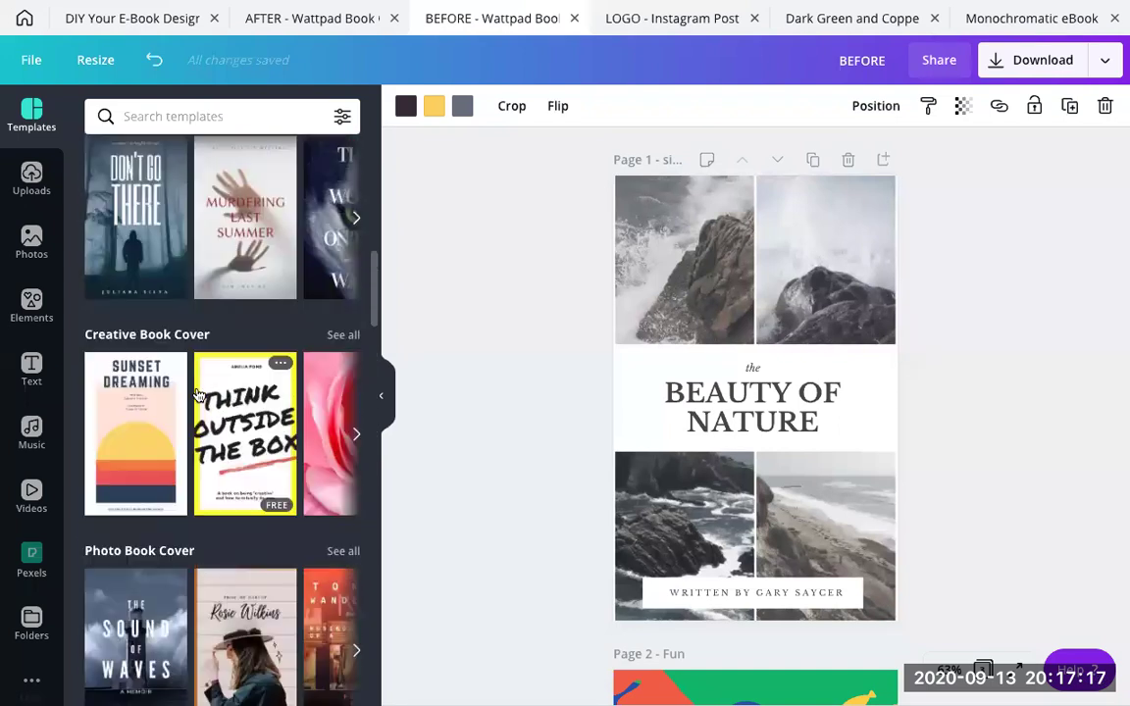
pyautogui.scroll(6, 200, 394)
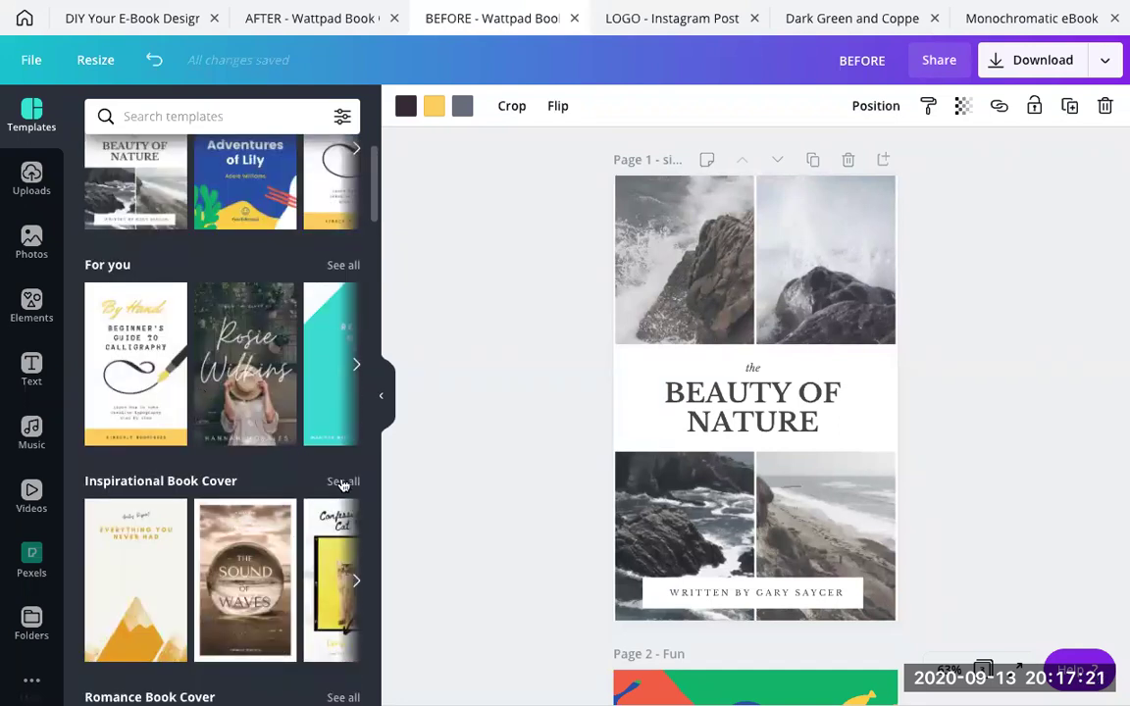
pyautogui.click(343, 481)
pyautogui.scroll(-10, 291, 461)
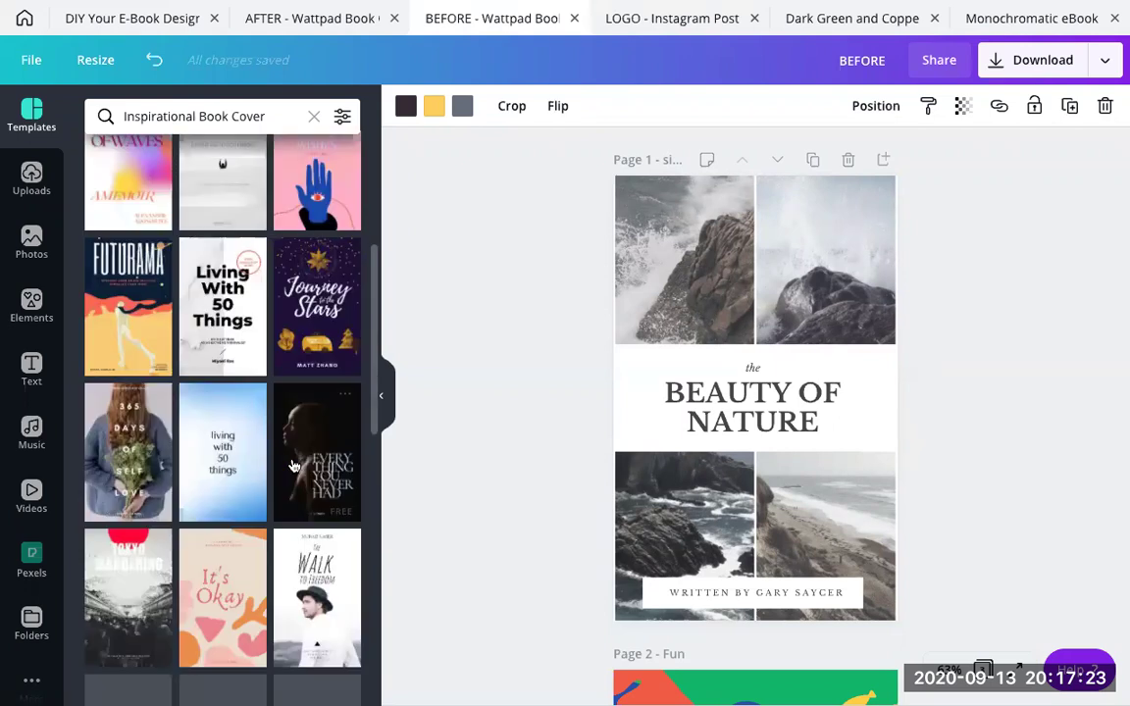
pyautogui.click(314, 116)
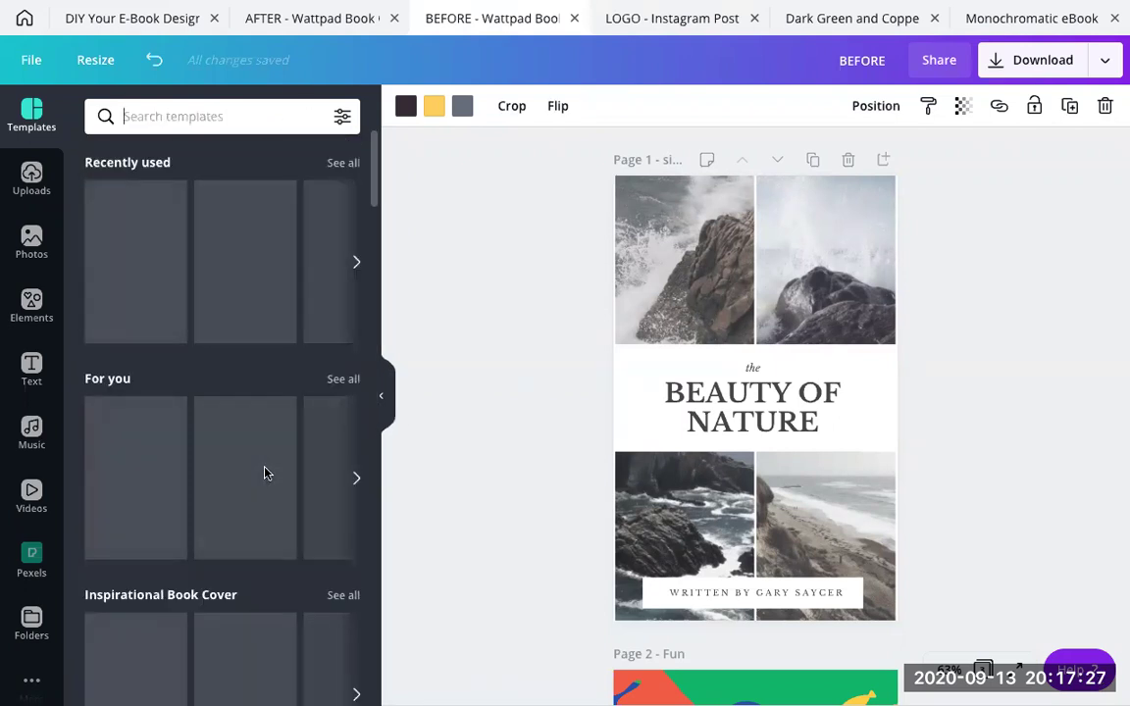
pyautogui.scroll(-5, 264, 473)
pyautogui.scroll(-3, 265, 474)
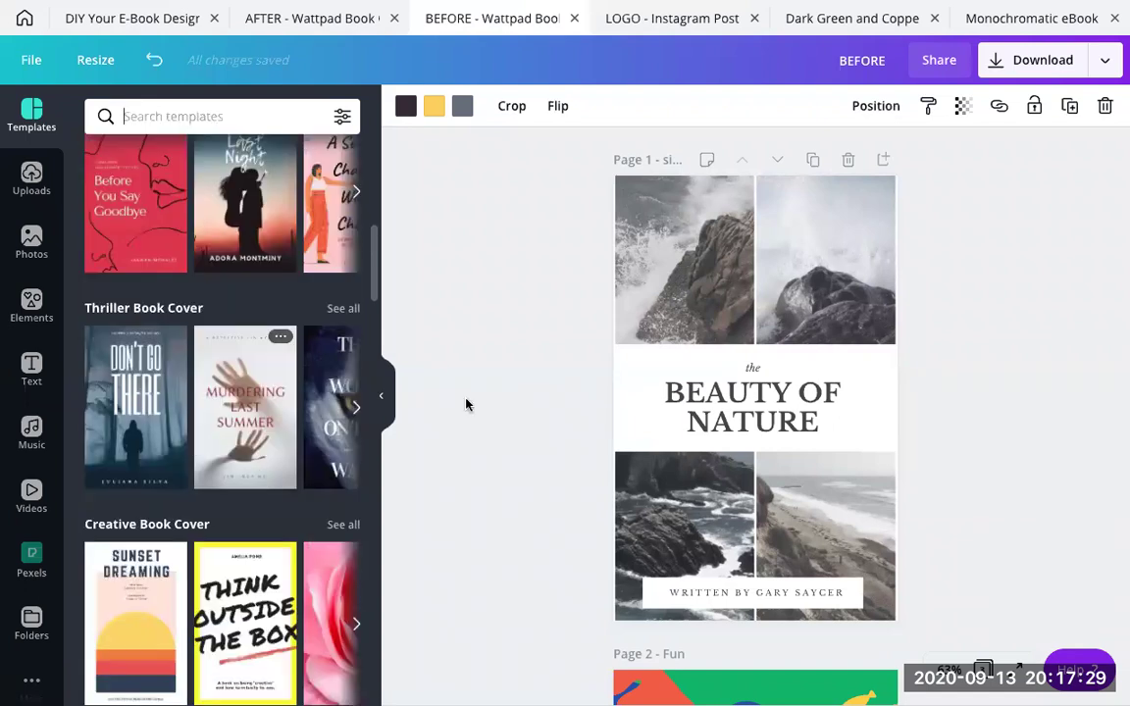
pyautogui.click(778, 422)
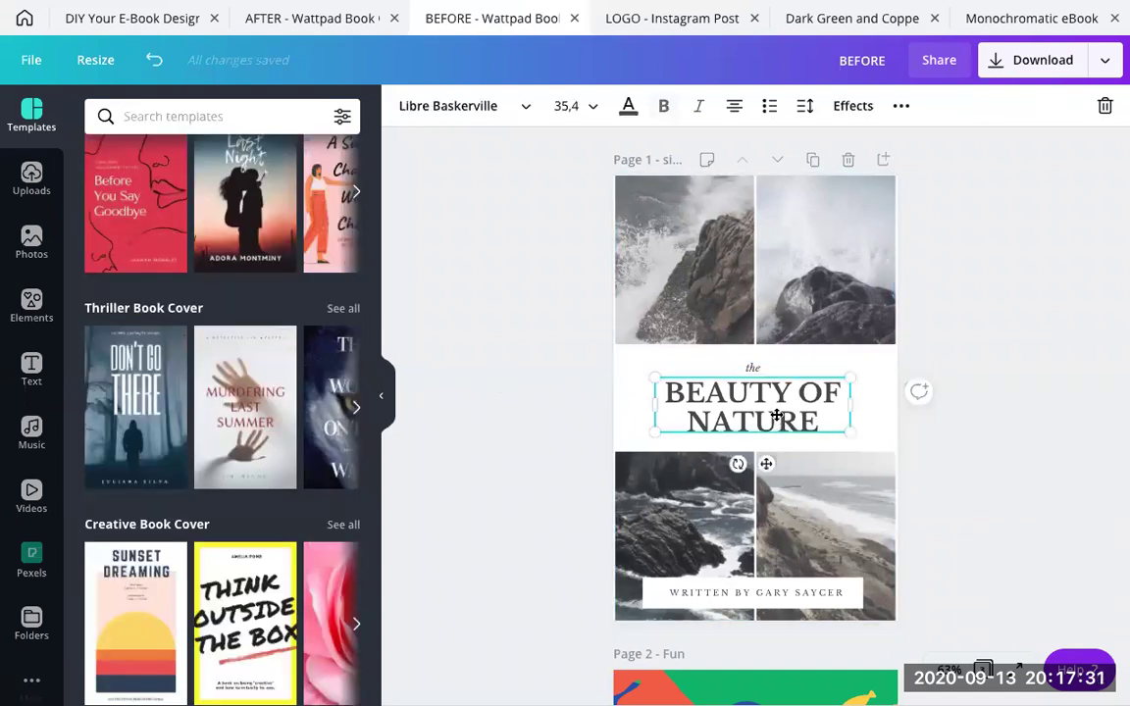
pyautogui.click(928, 438)
pyautogui.scroll(-3, 813, 446)
pyautogui.scroll(-2, 814, 446)
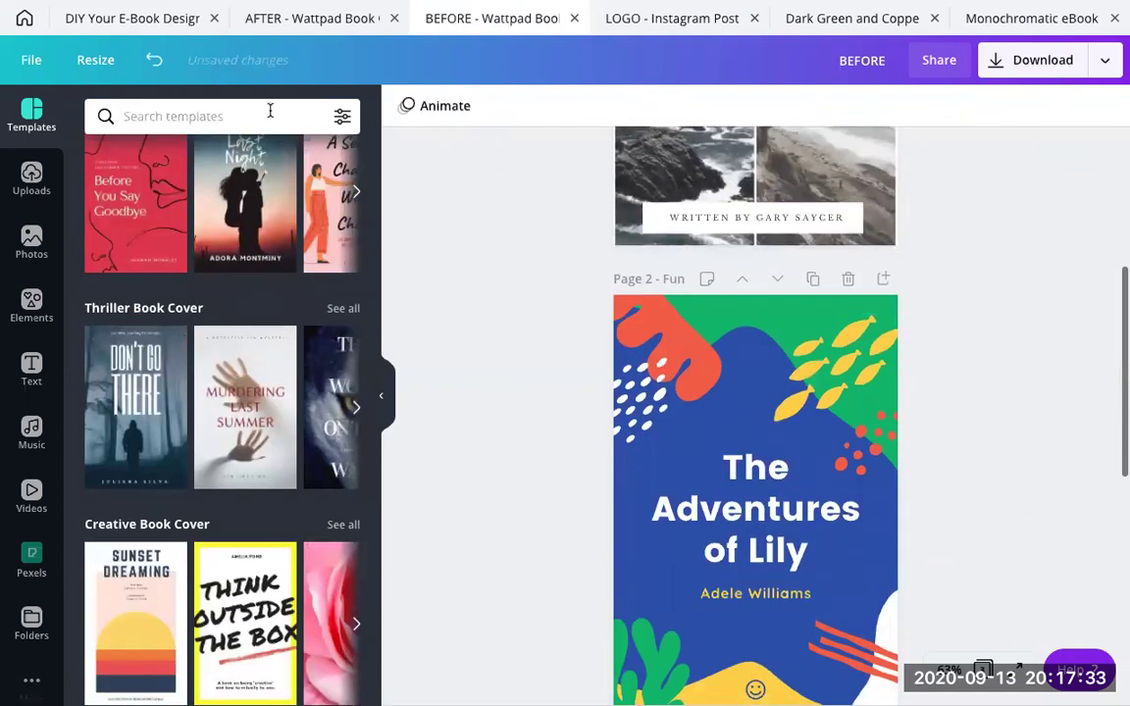
pyautogui.scroll(-7, 307, 341)
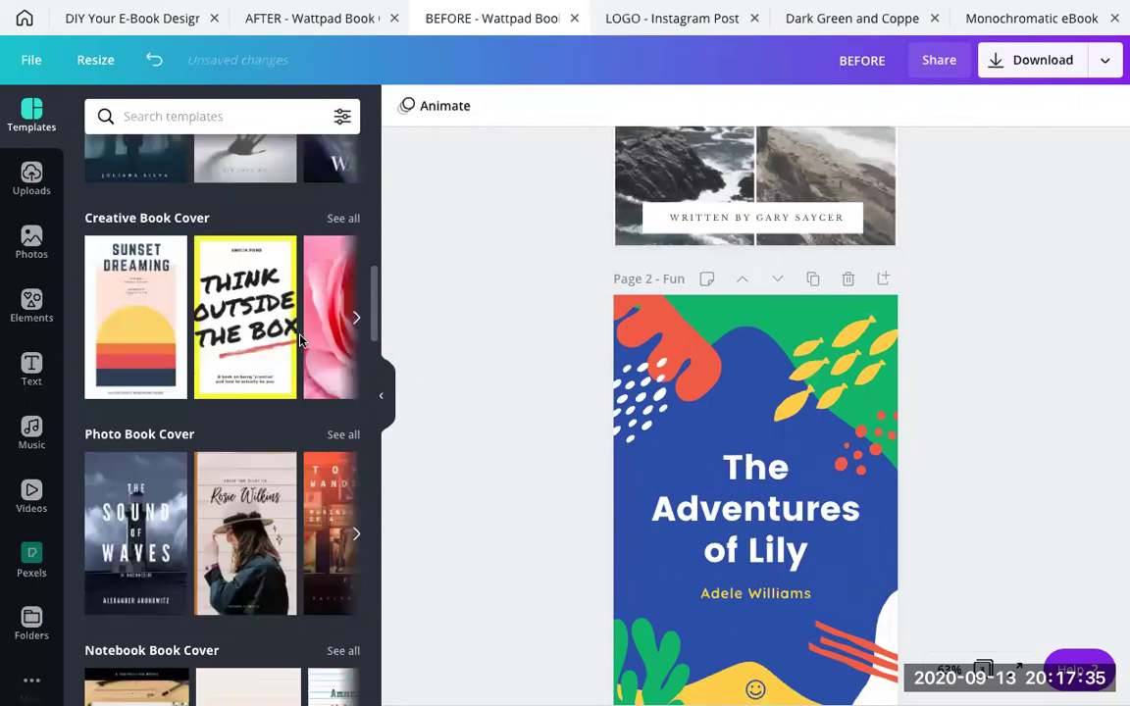
pyautogui.scroll(-3, 295, 349)
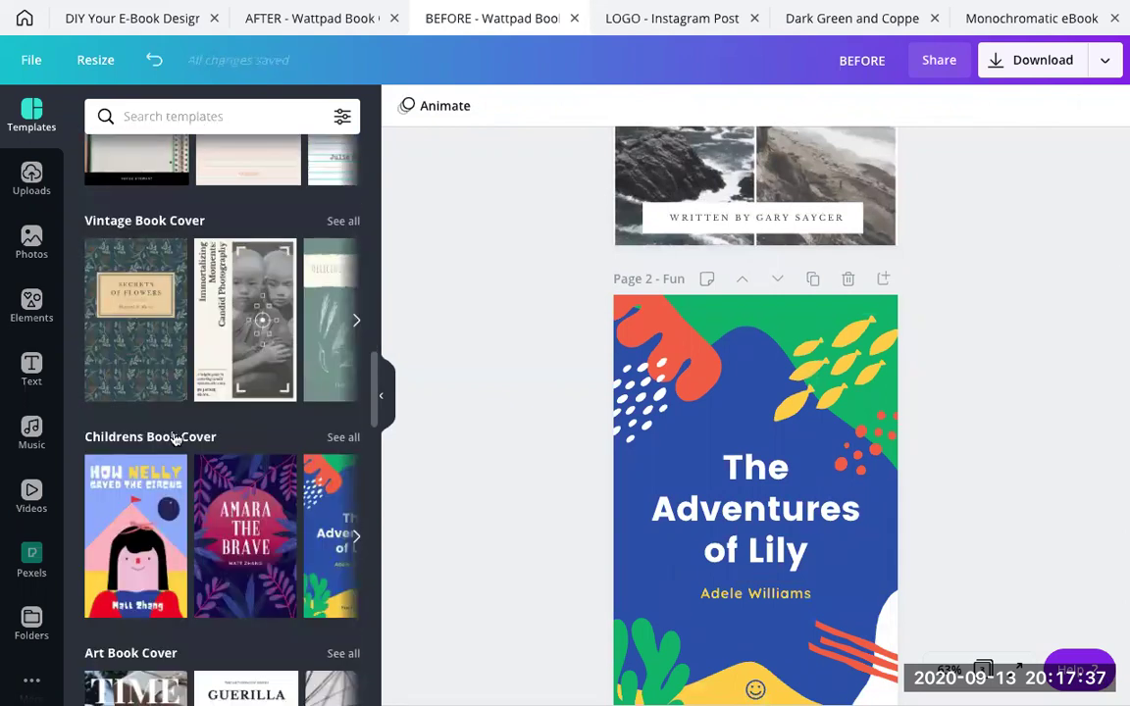
pyautogui.click(340, 448)
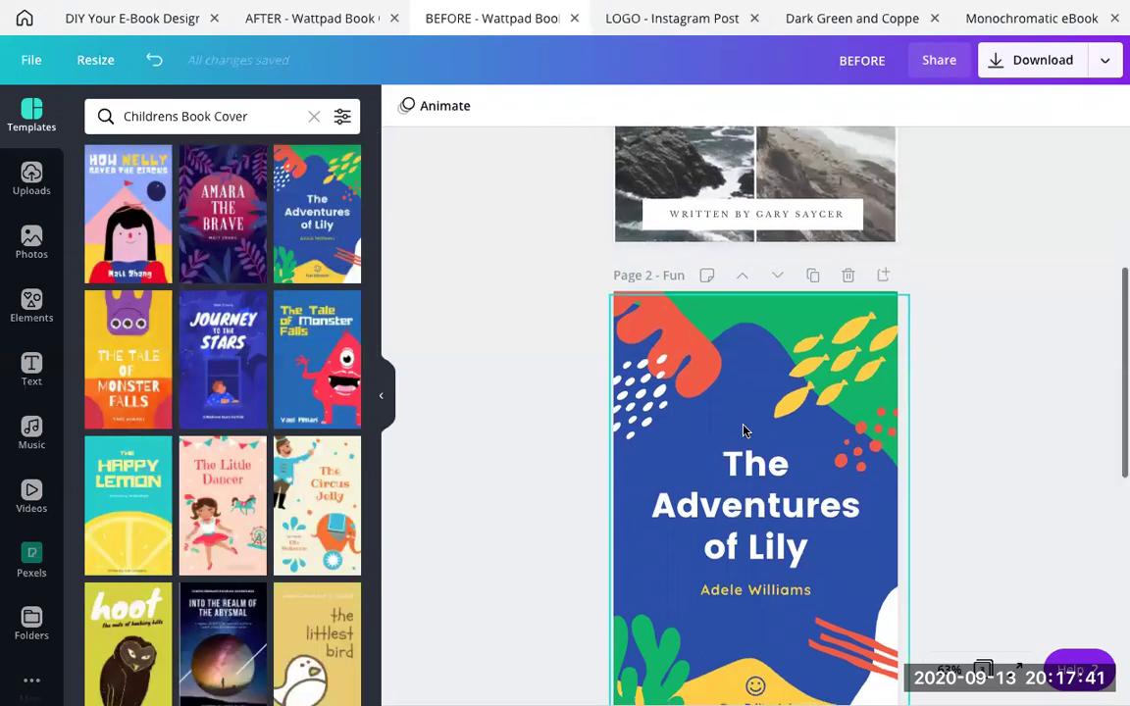
pyautogui.scroll(-5, 677, 412)
pyautogui.click(312, 116)
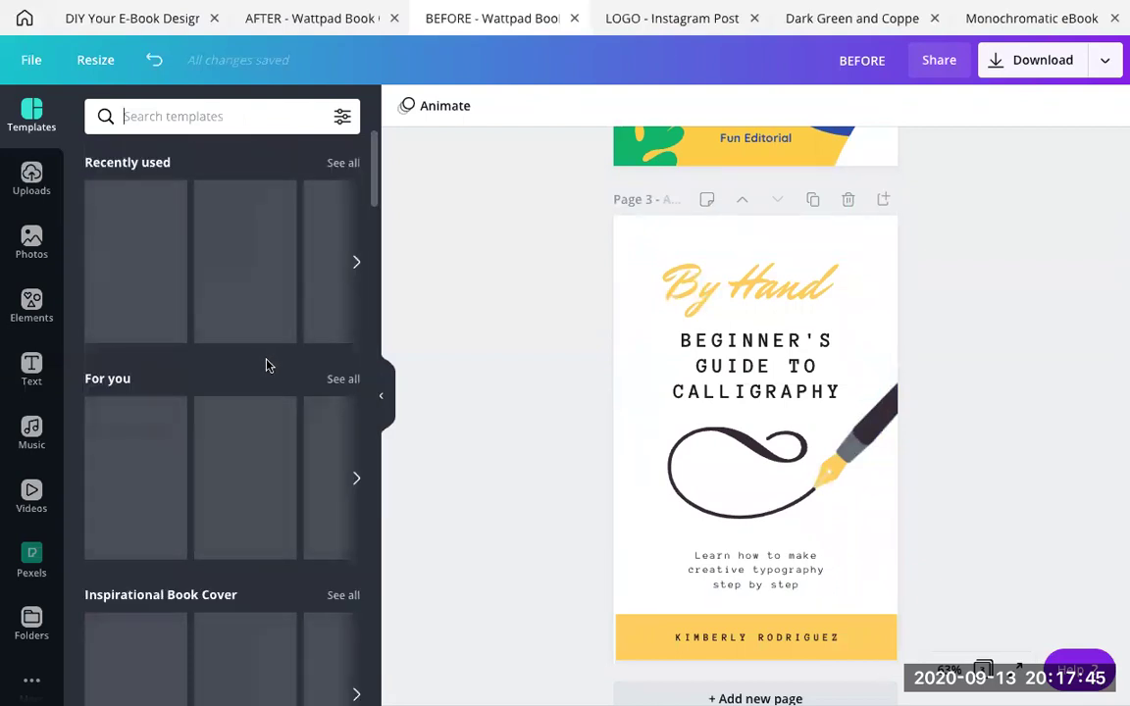
pyautogui.scroll(-1, 135, 467)
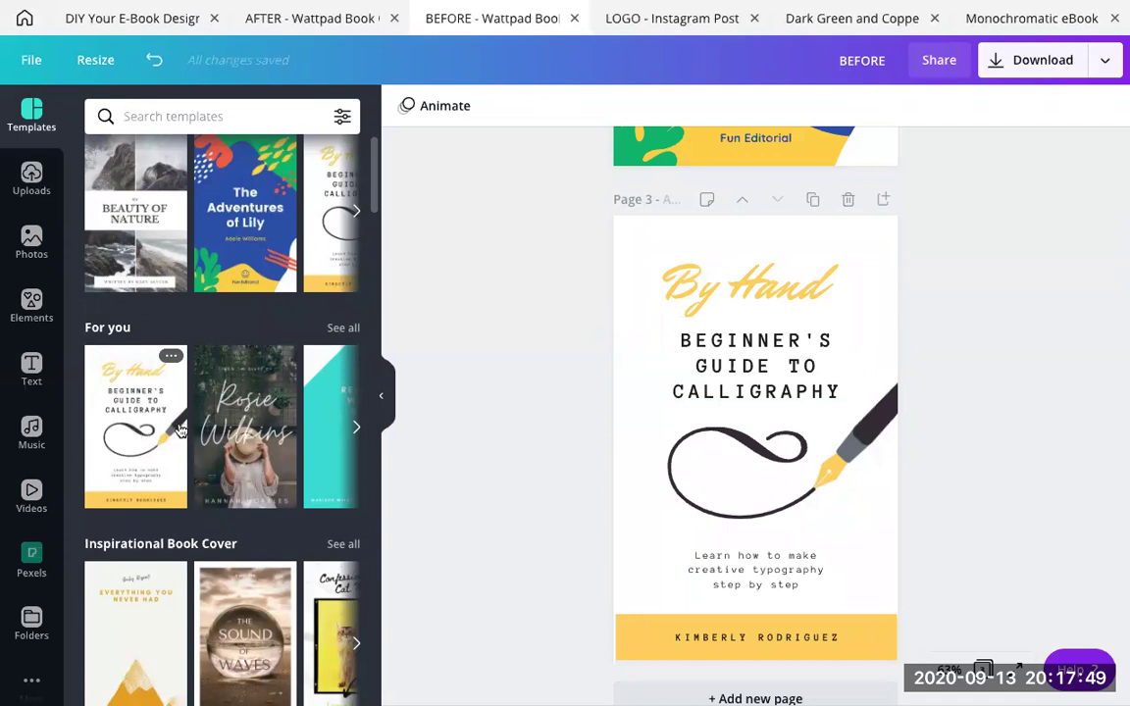
pyautogui.scroll(5, 732, 411)
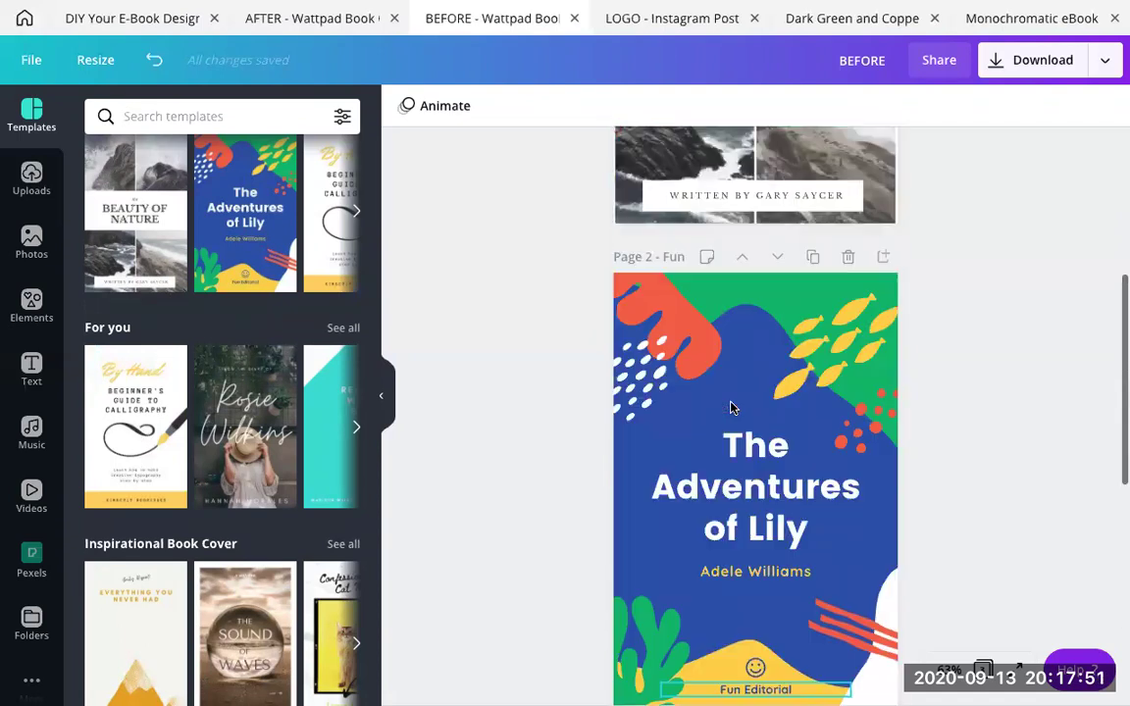
pyautogui.scroll(4, 732, 406)
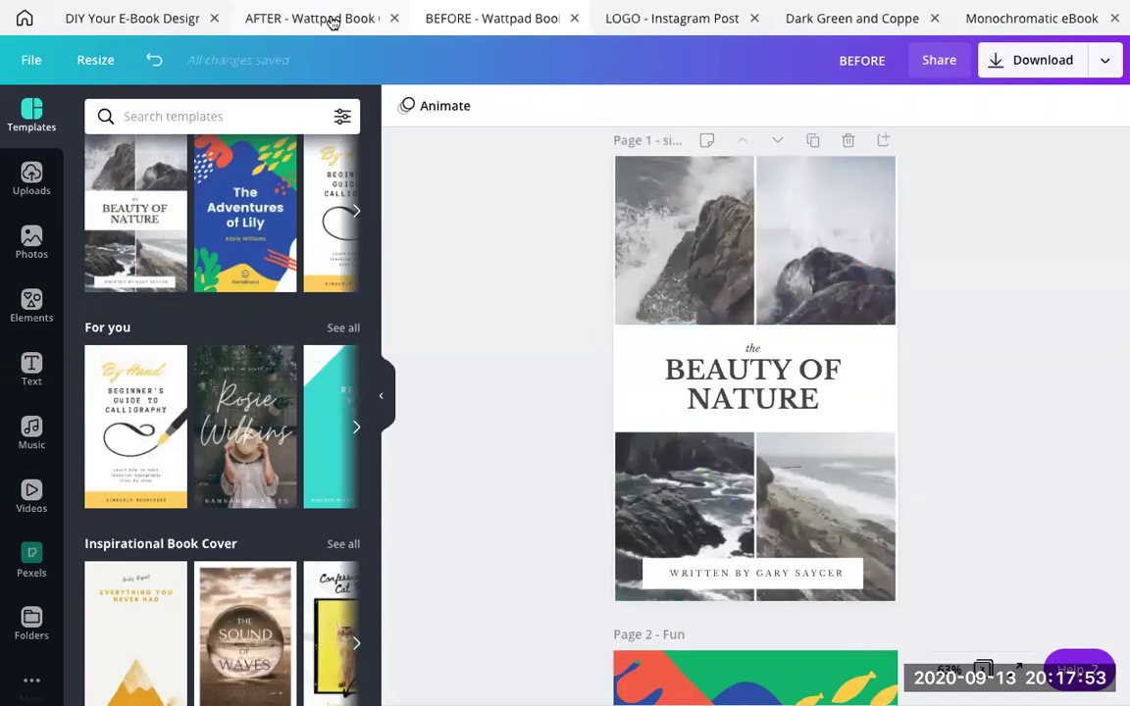
pyautogui.click(329, 22)
pyautogui.scroll(10, 702, 357)
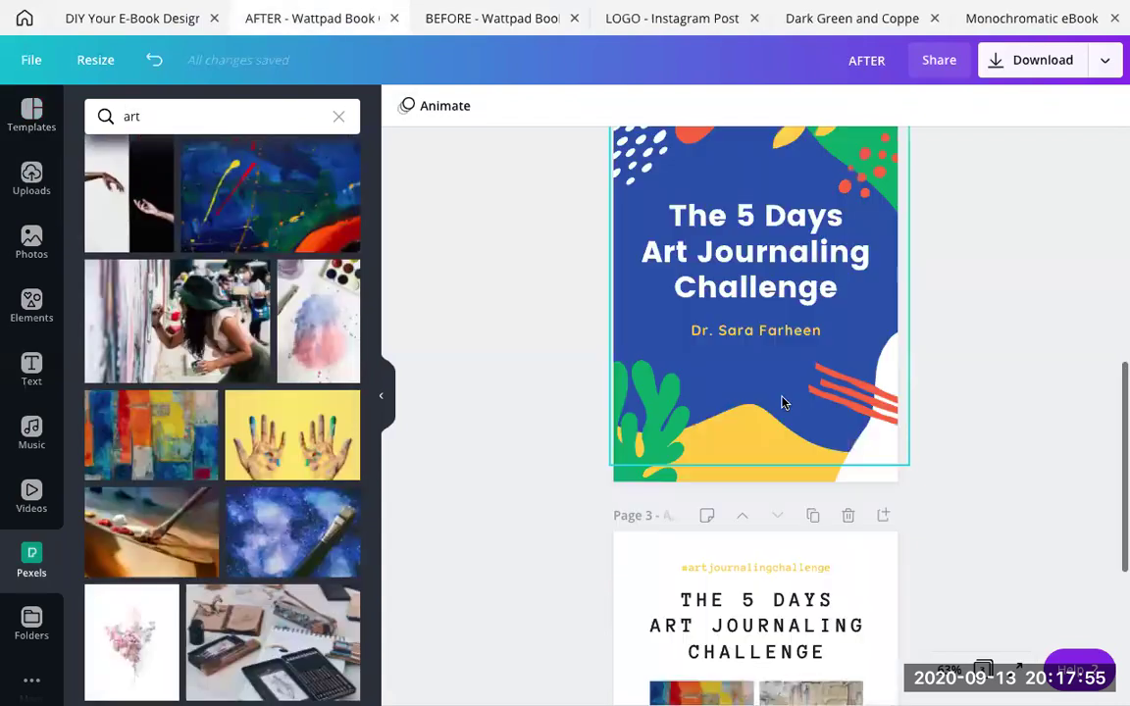
pyautogui.scroll(-1, 782, 398)
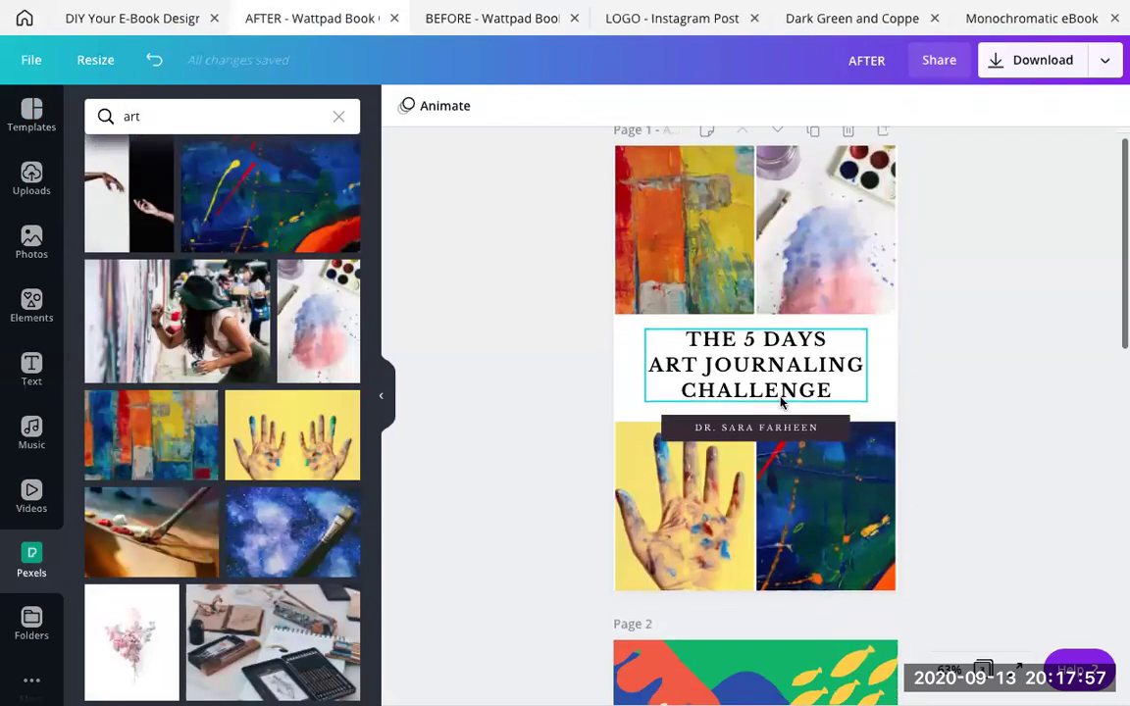
pyautogui.click(495, 23)
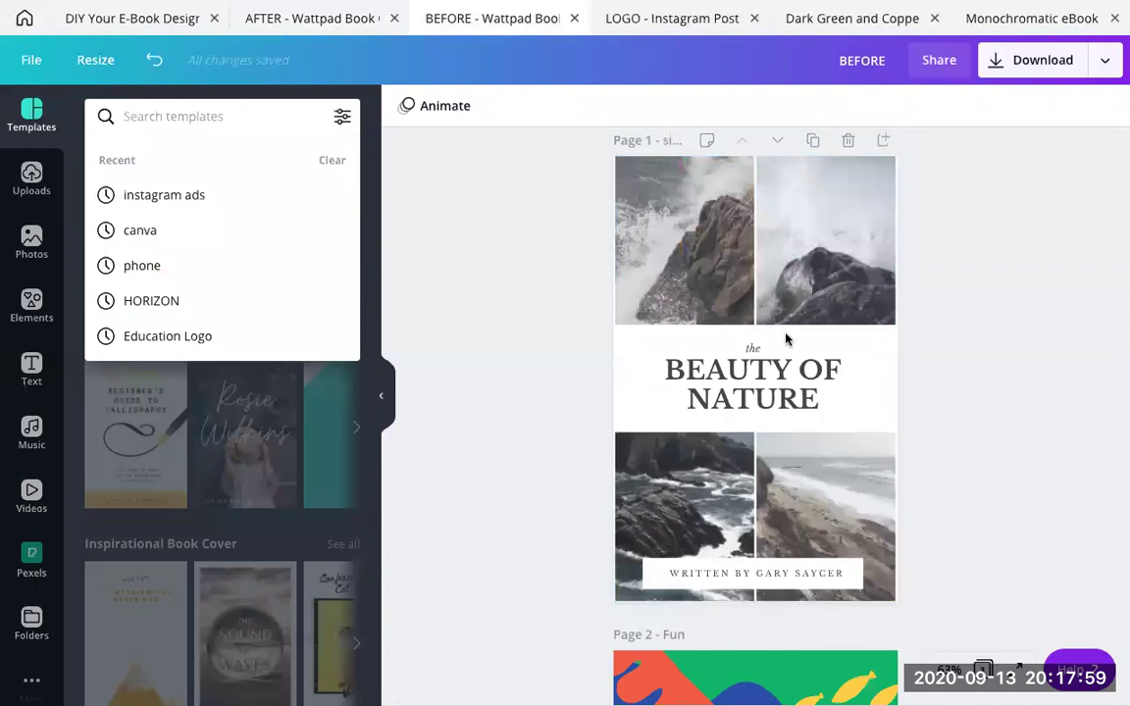
pyautogui.click(525, 252)
pyautogui.click(761, 394)
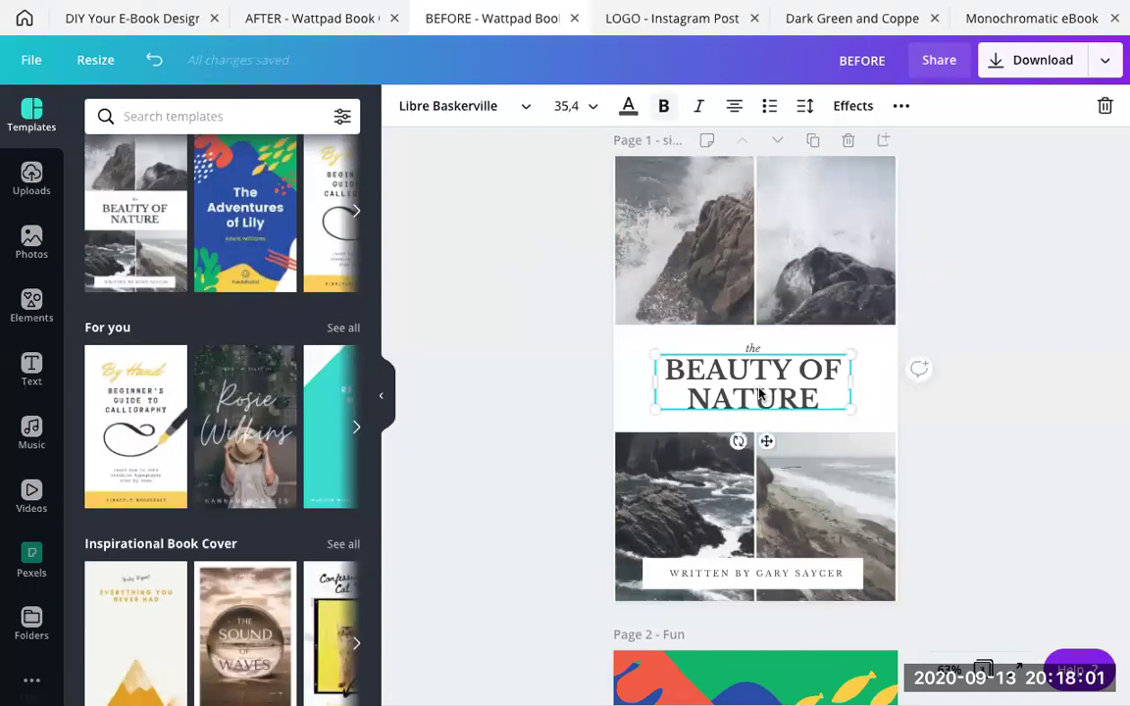
pyautogui.click(567, 291)
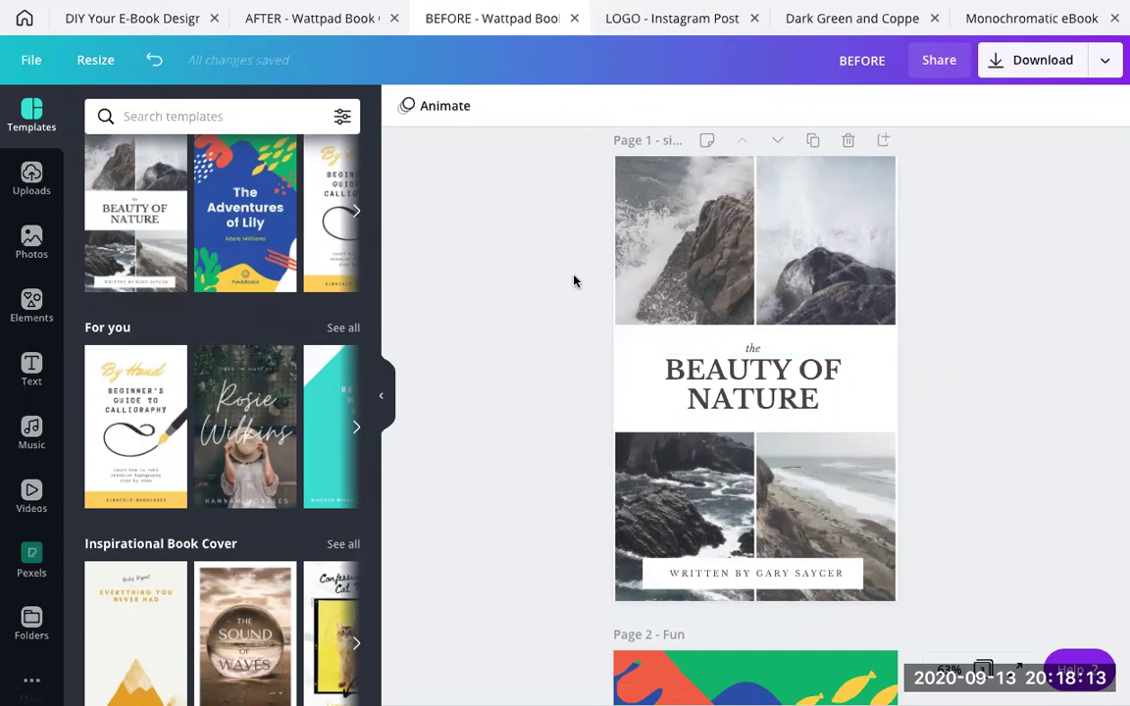
pyautogui.click(676, 247)
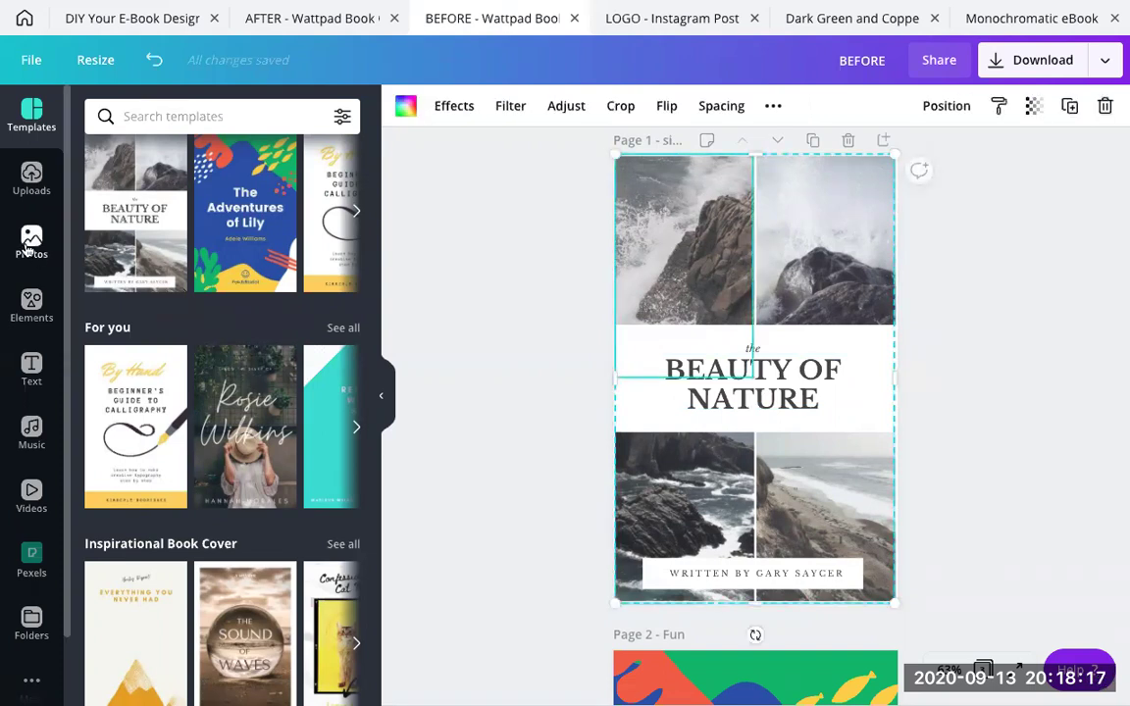
# Search stock photos for 'art' and drop the painted face photo into the top-left frame
pyautogui.click(30, 244)
pyautogui.click(137, 117)
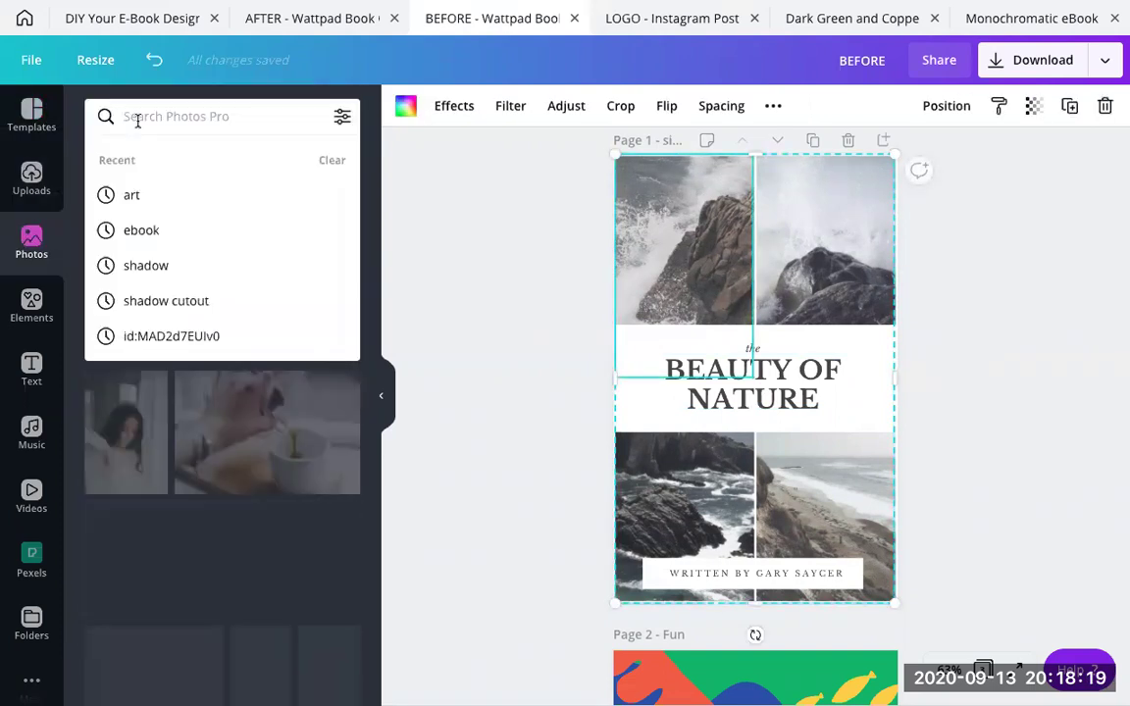
pyautogui.write('a')
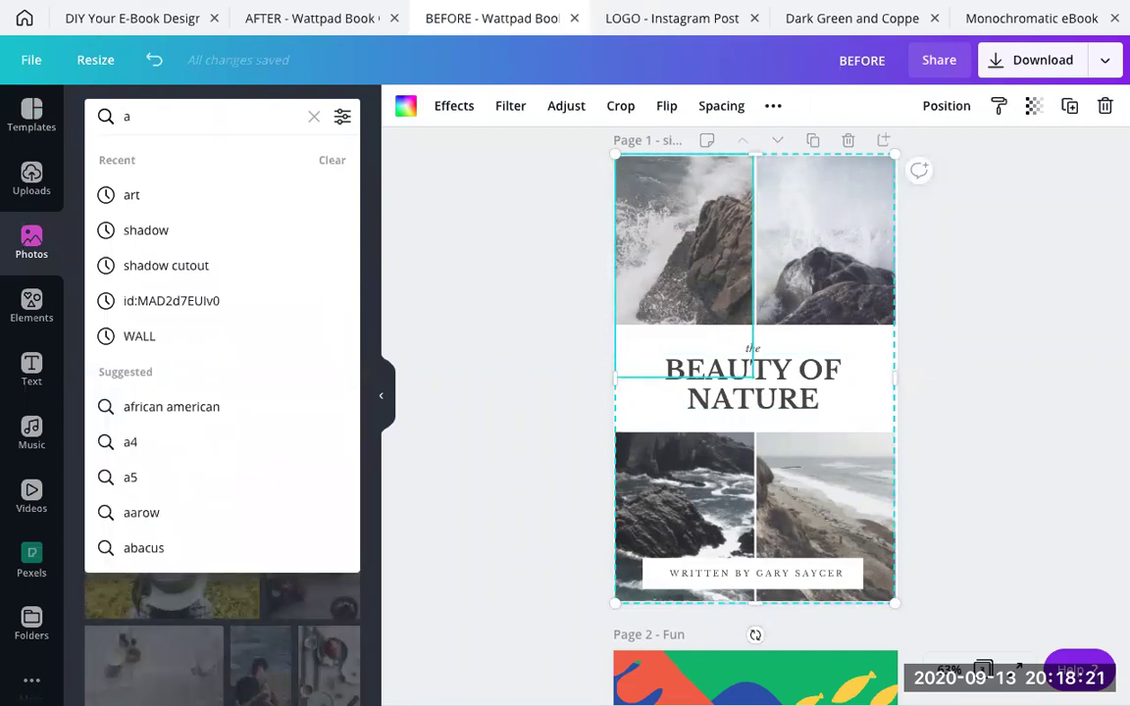
pyautogui.press('BackSpace')
pyautogui.write('ar')
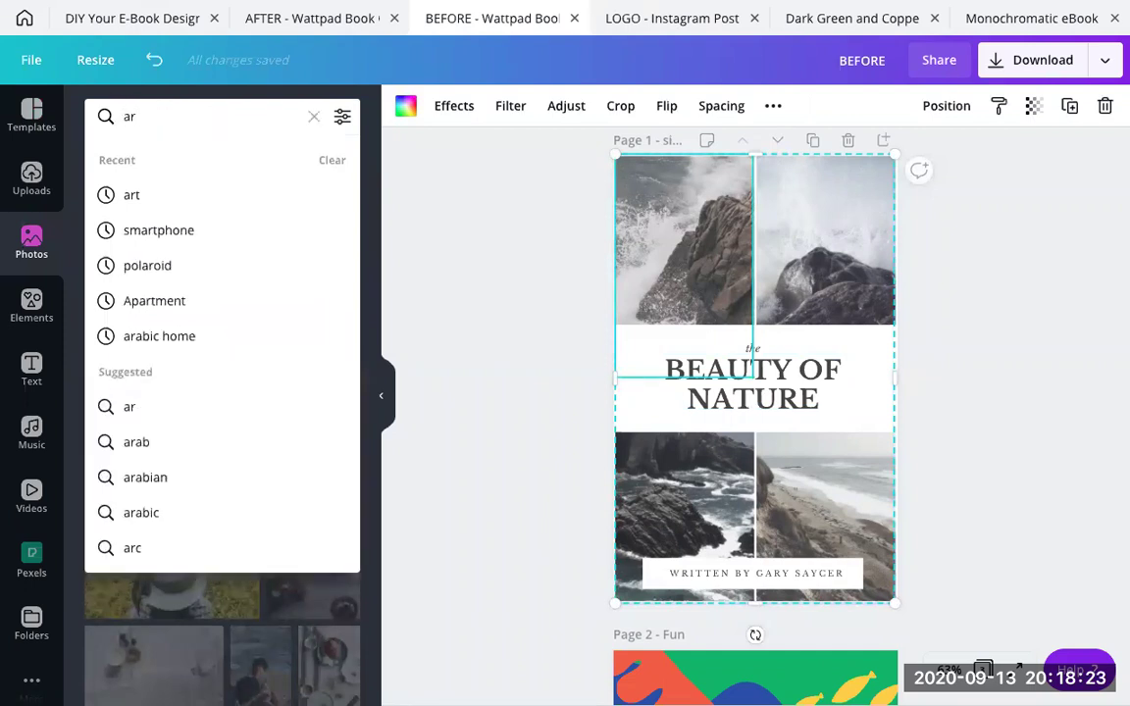
pyautogui.write('t')
pyautogui.press('Return')
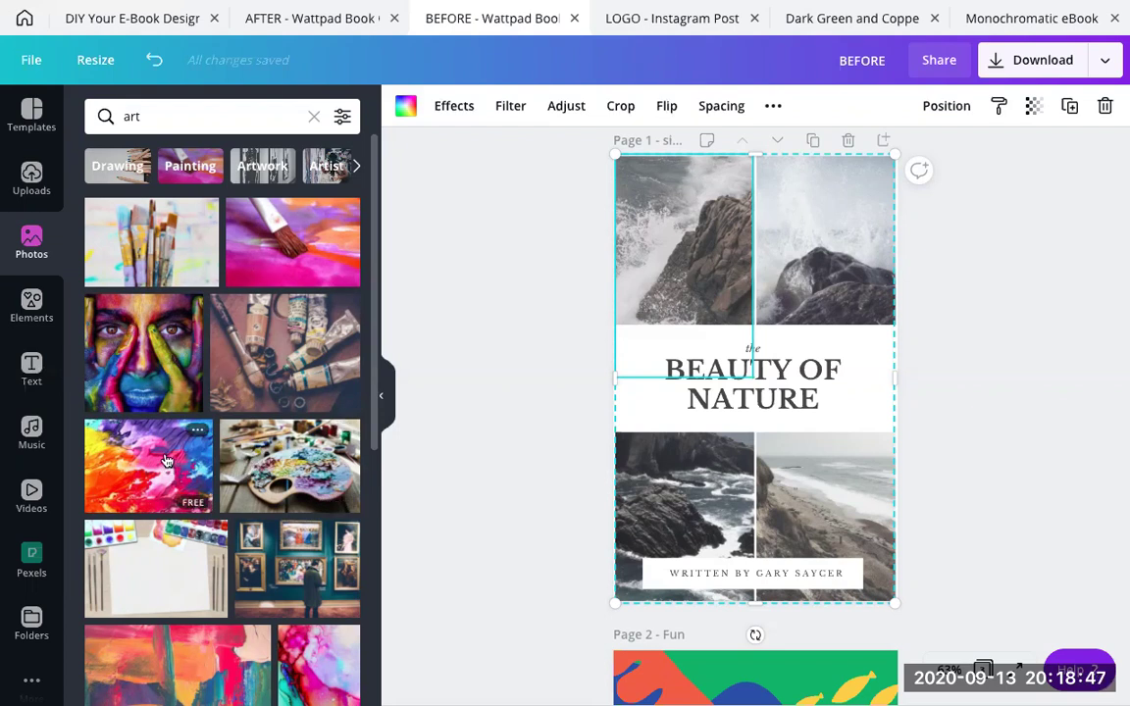
pyautogui.moveTo(130, 359); pyautogui.dragTo(642, 239)
# Put the rainbow painting in the top-right frame and the watercolour photo in the bottom-left frame
pyautogui.moveTo(128, 316); pyautogui.dragTo(141, 343)
pyautogui.moveTo(142, 485)
pyautogui.mouseDown()
pyautogui.moveTo(636, 340)
pyautogui.moveTo(687, 265)
pyautogui.moveTo(798, 262)
pyautogui.mouseUp()
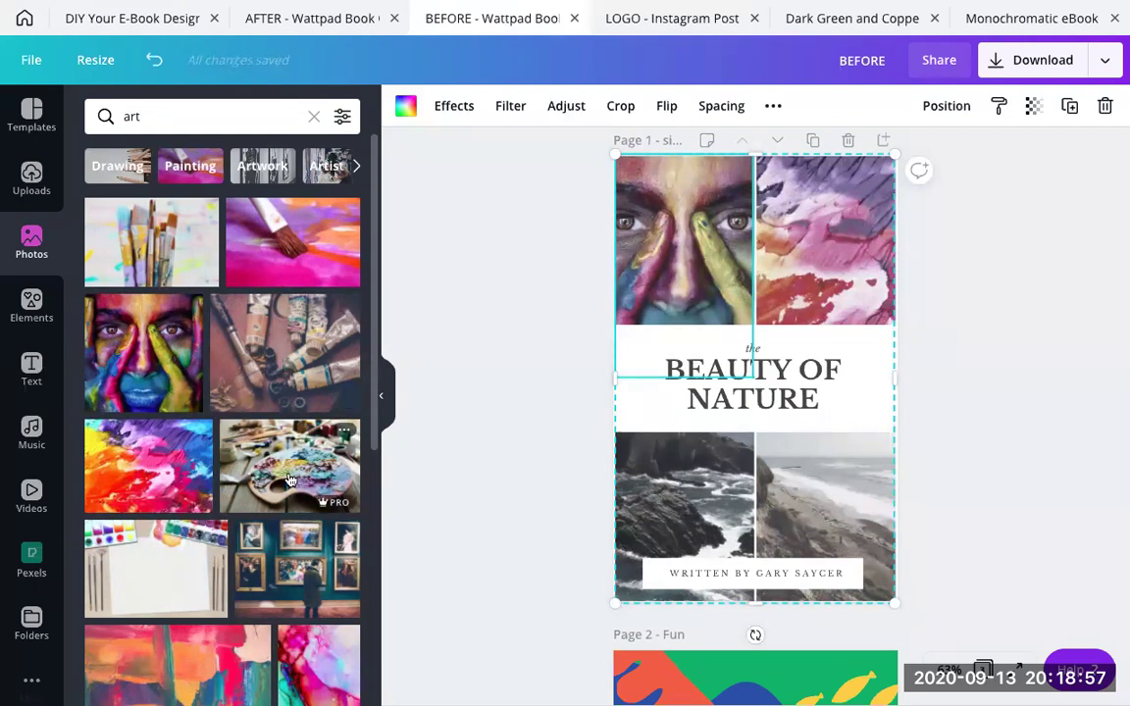
pyautogui.scroll(-1, 196, 442)
pyautogui.moveTo(162, 532); pyautogui.dragTo(649, 559)
# Enlarge and reposition the watercolour photo within its bottom-left frame
pyautogui.doubleClick(660, 482)
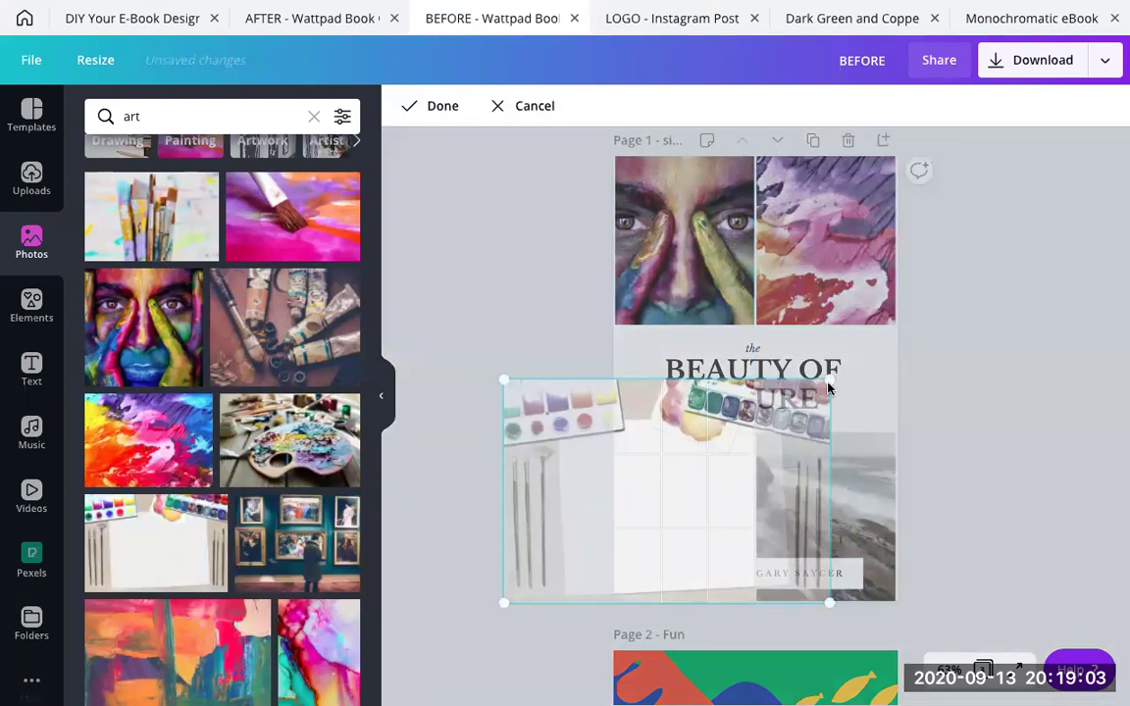
pyautogui.moveTo(761, 460); pyautogui.dragTo(802, 518)
pyautogui.moveTo(936, 603); pyautogui.dragTo(1082, 701)
pyautogui.click(575, 491)
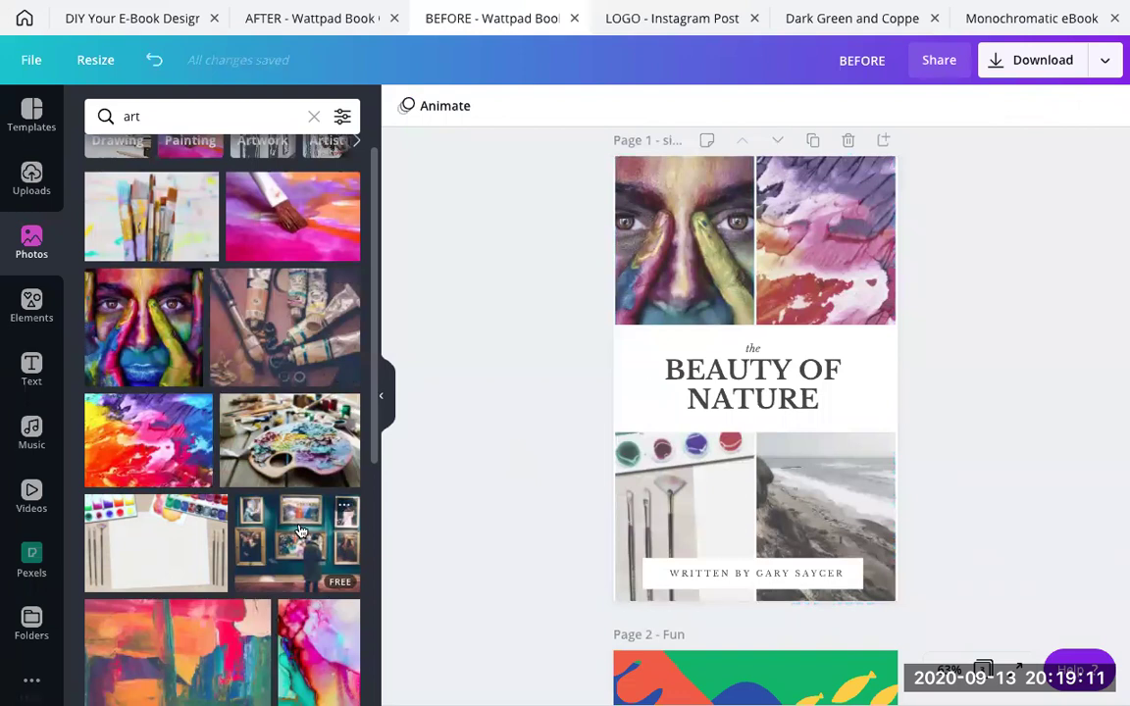
# Place an alcohol-ink photo in the bottom-right frame
pyautogui.scroll(-1, 294, 525)
pyautogui.moveTo(318, 592)
pyautogui.mouseDown()
pyautogui.moveTo(462, 543)
pyautogui.moveTo(824, 486)
pyautogui.mouseUp()
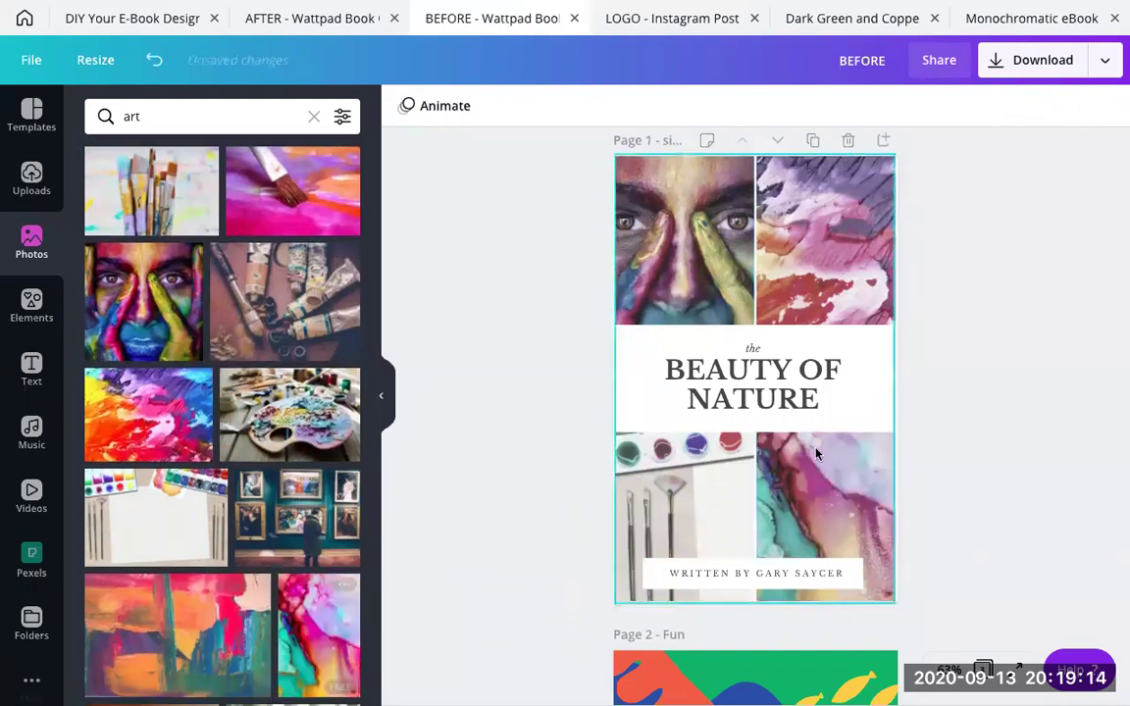
pyautogui.click(676, 257)
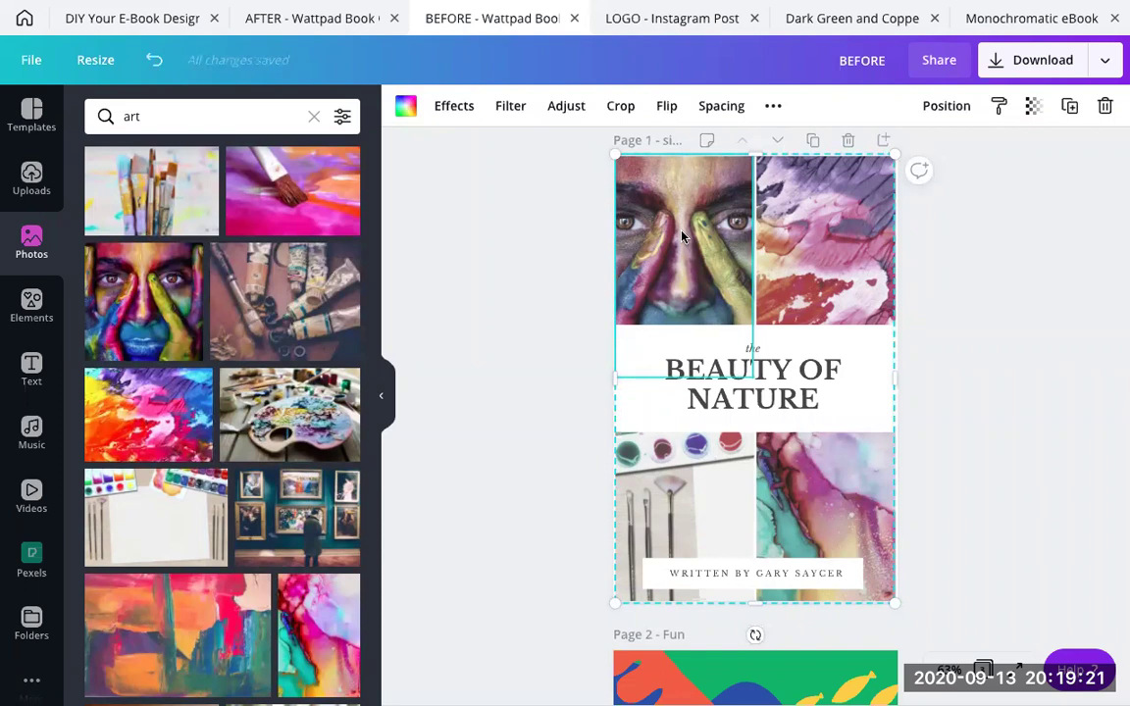
# Set the filter to None on the face, rainbow, ink and watercolour photos
pyautogui.click(507, 108)
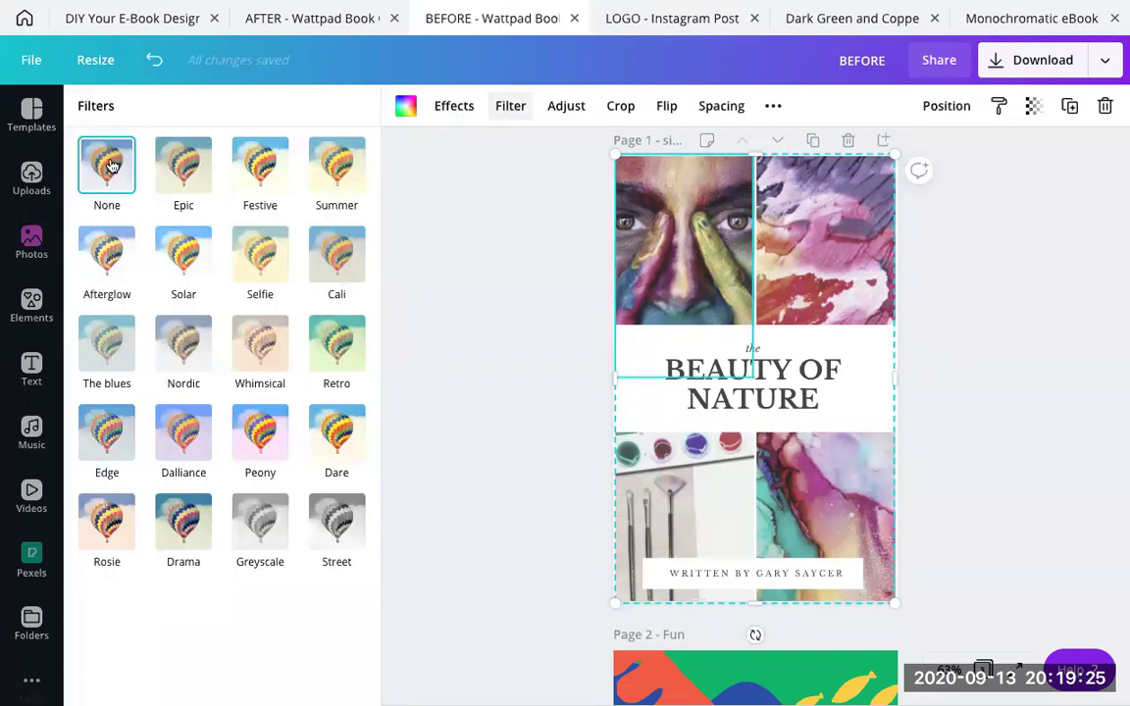
pyautogui.click(112, 170)
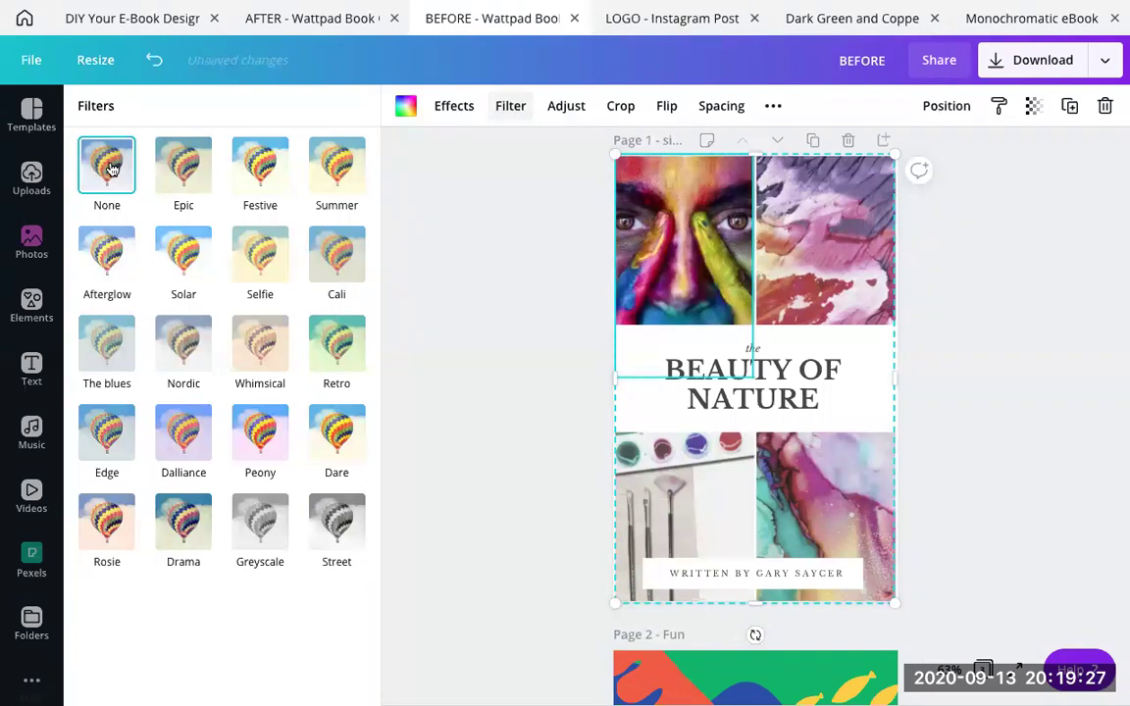
pyautogui.click(859, 258)
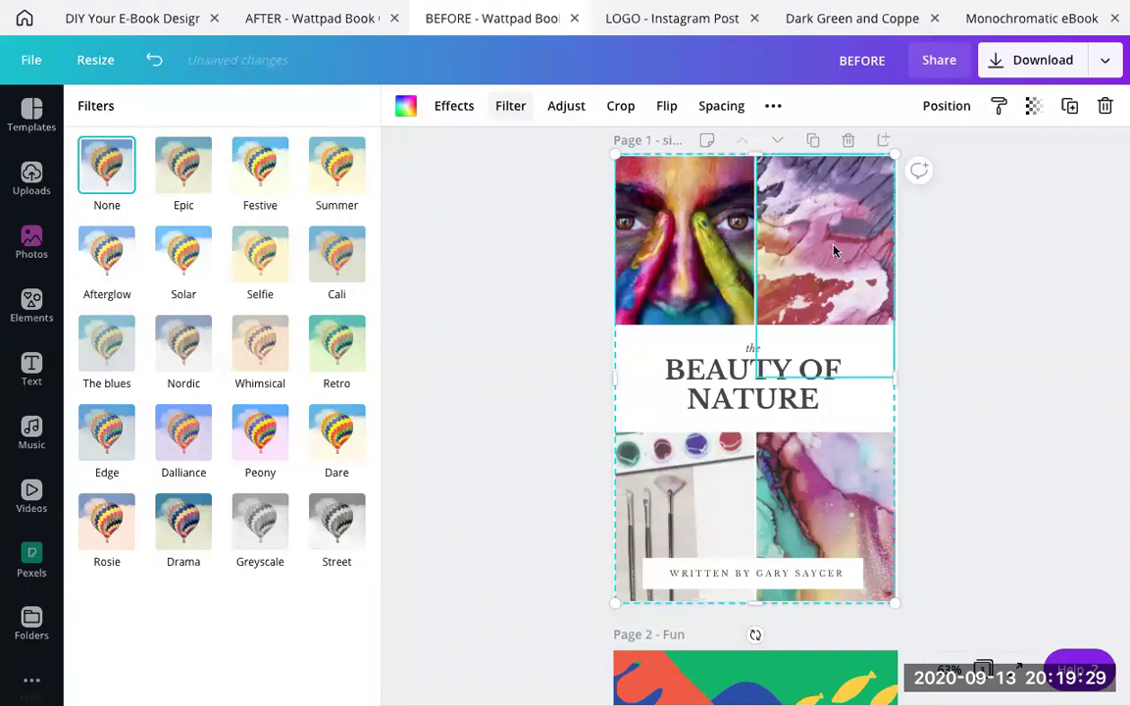
pyautogui.click(109, 169)
pyautogui.click(852, 499)
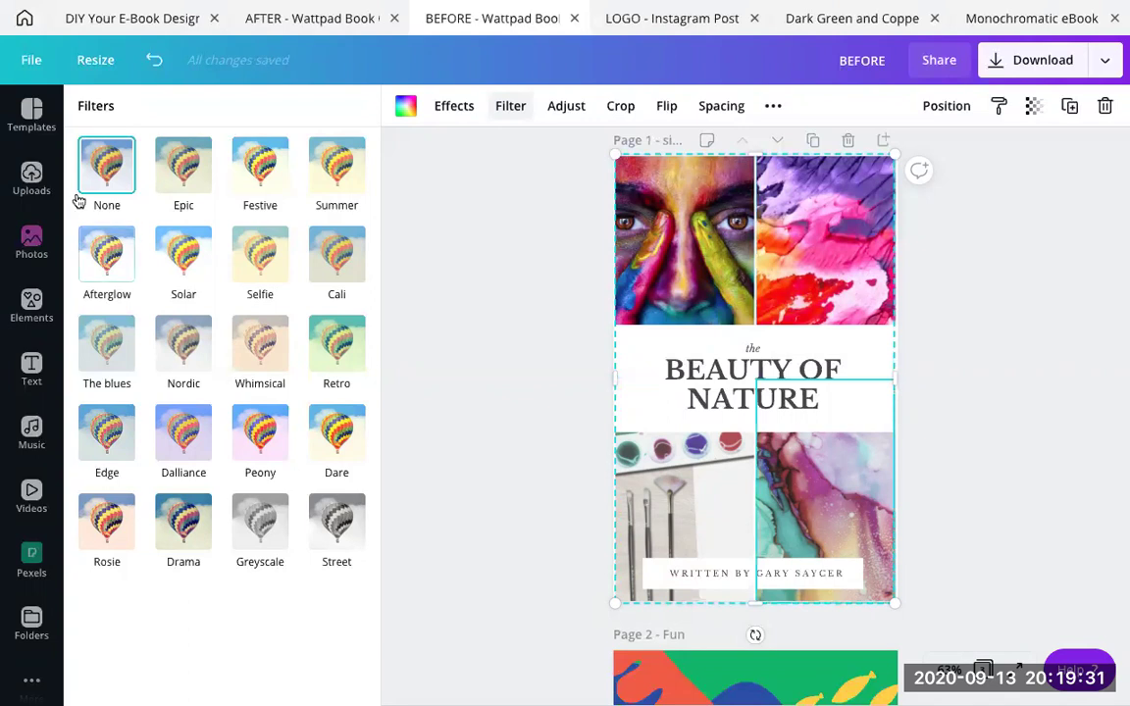
pyautogui.click(112, 170)
pyautogui.click(633, 452)
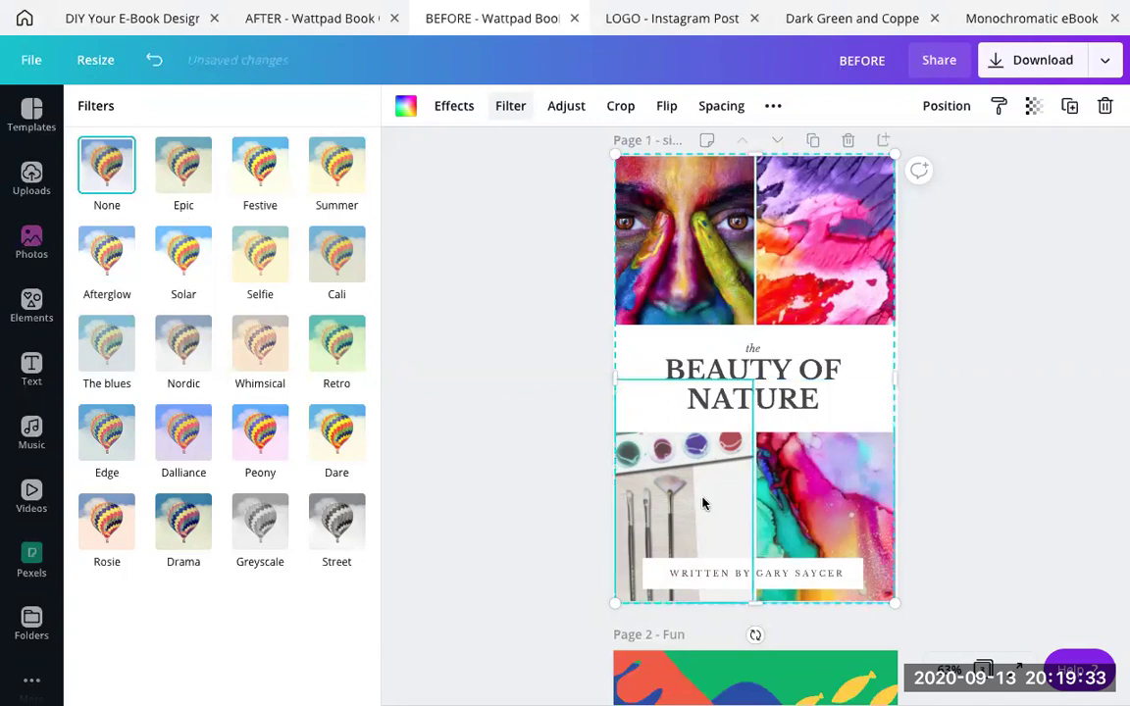
pyautogui.click(111, 171)
pyautogui.press('Escape')
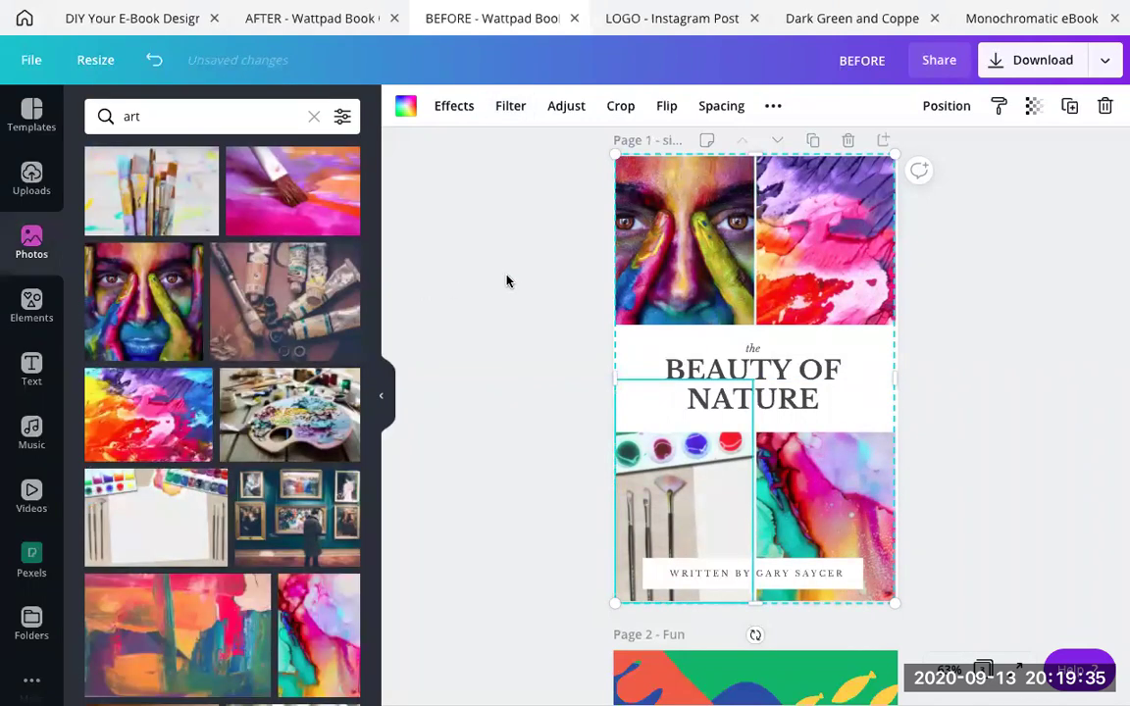
pyautogui.click(760, 350)
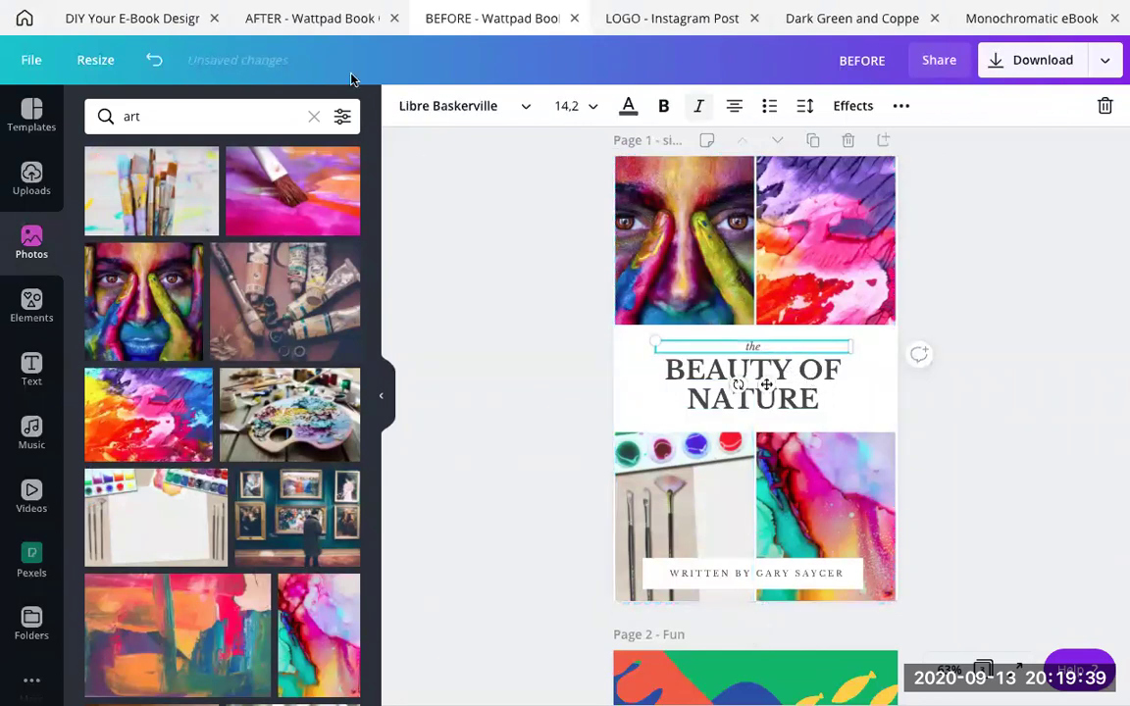
# Replace the BEAUTY OF NATURE title with the challenge title copied from the AFTER design
pyautogui.click(342, 30)
pyautogui.click(731, 358)
pyautogui.click(732, 358)
pyautogui.hotkey('ctrl', 'c')
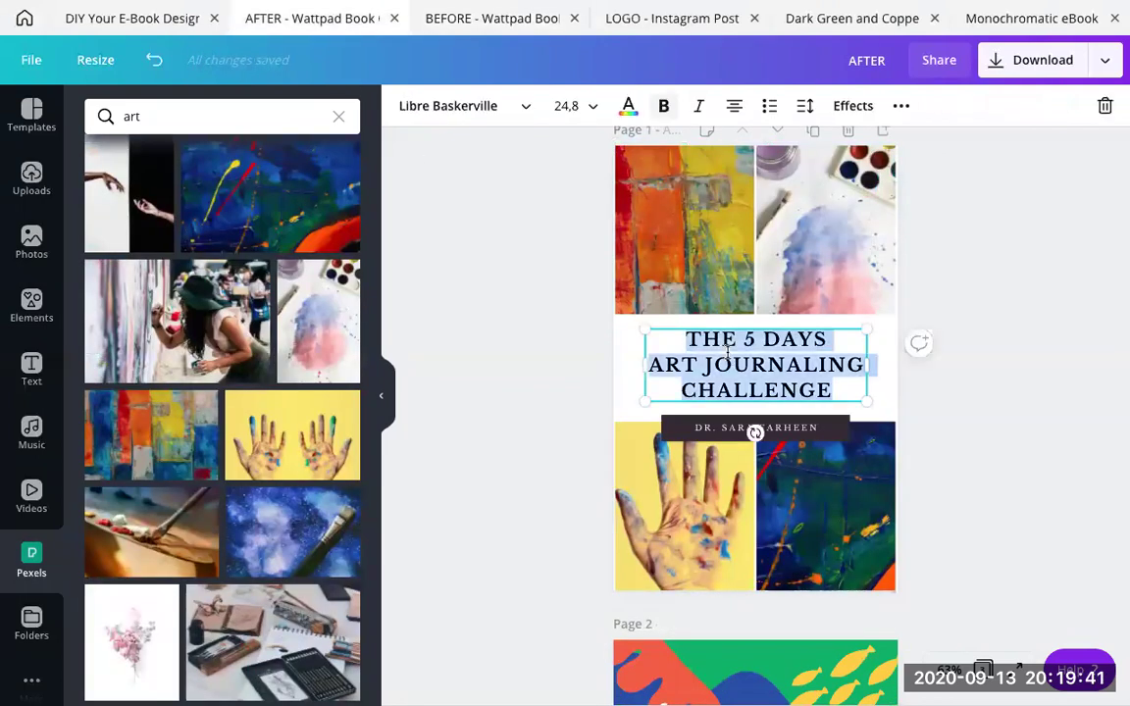
pyautogui.click(517, 20)
pyautogui.doubleClick(812, 394)
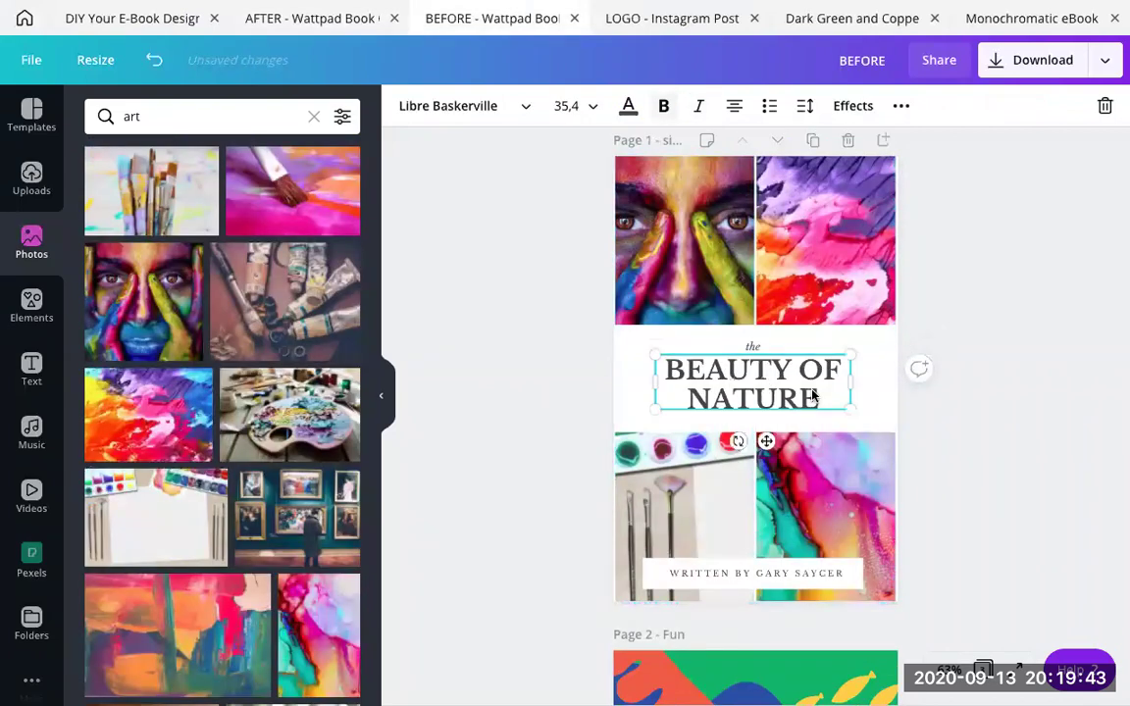
pyautogui.tripleClick(812, 389)
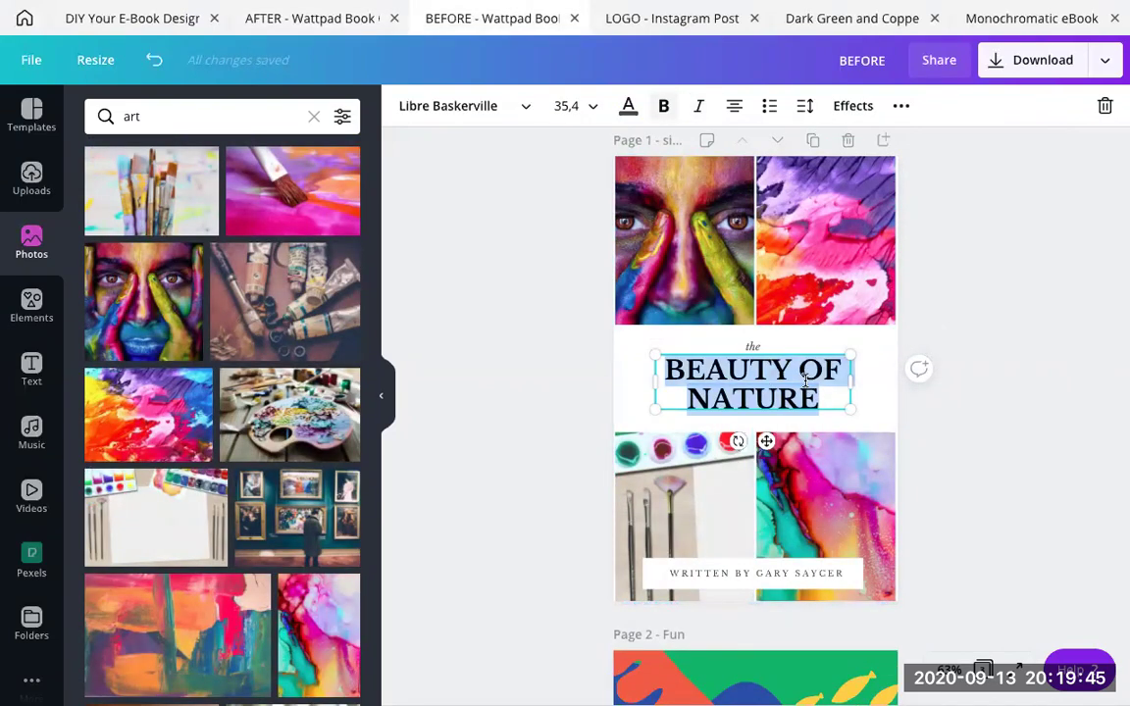
pyautogui.hotkey('ctrl', 'v')
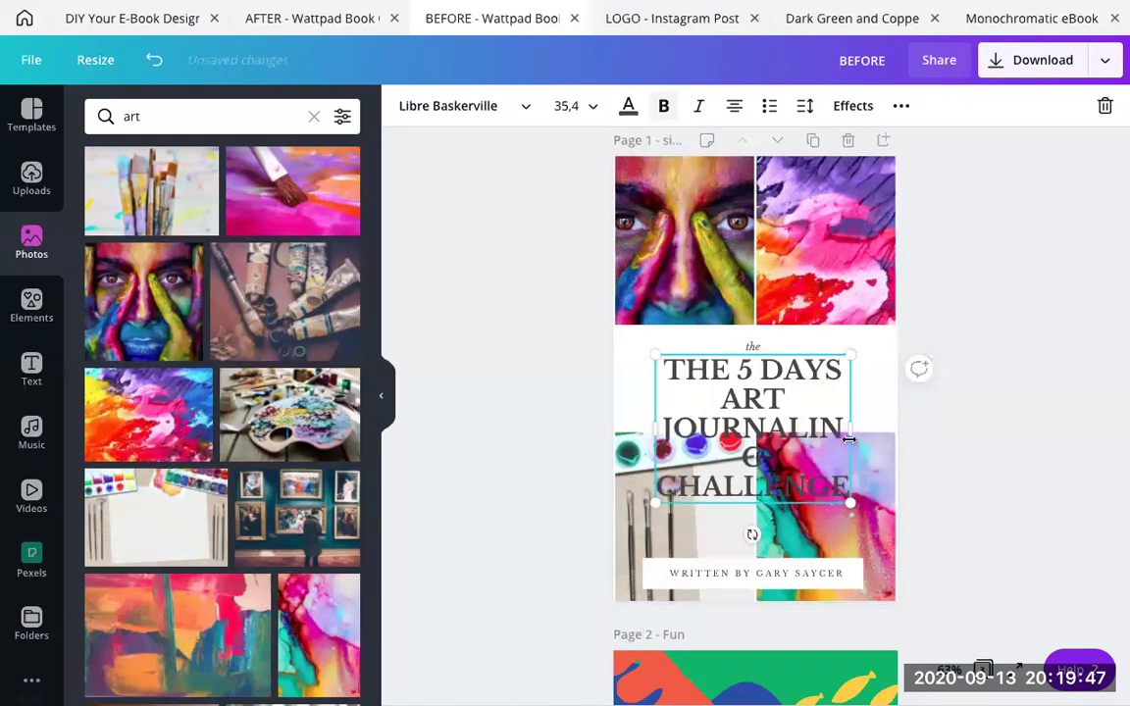
# Delete the small 'the' and resize the title to fit the white band between photos
pyautogui.moveTo(886, 431); pyautogui.dragTo(942, 402)
pyautogui.click(1013, 371)
pyautogui.click(751, 345)
pyautogui.press('Delete')
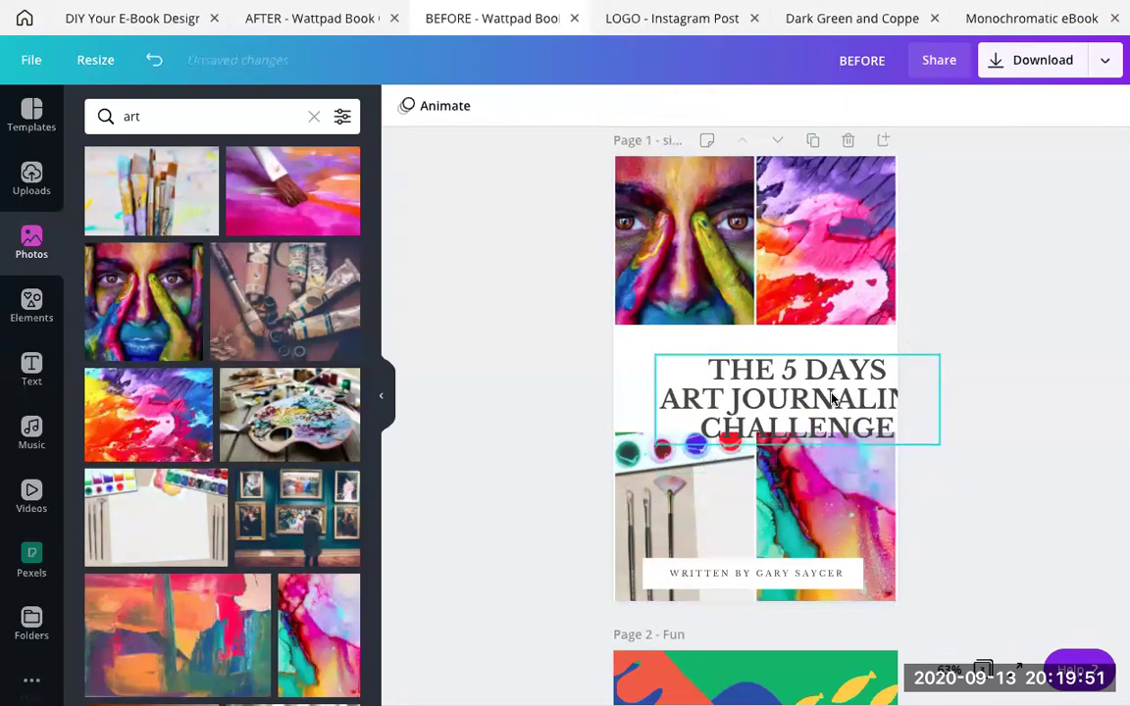
pyautogui.moveTo(833, 399); pyautogui.dragTo(795, 378)
pyautogui.moveTo(882, 420); pyautogui.dragTo(825, 377)
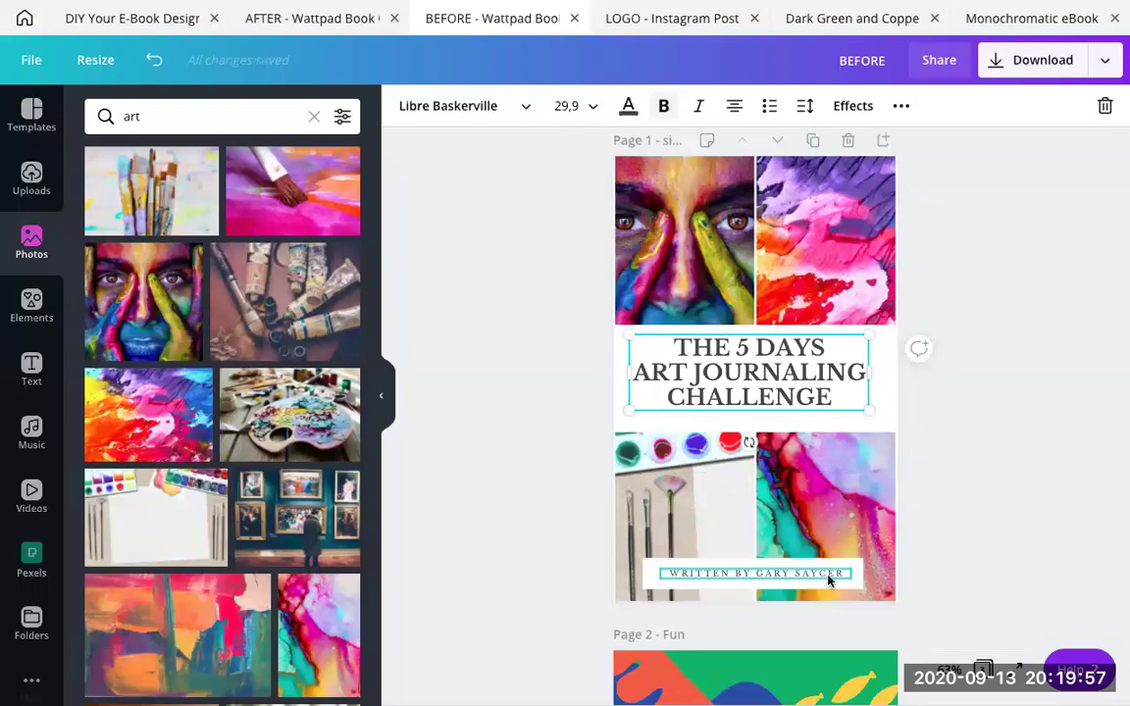
pyautogui.doubleClick(827, 575)
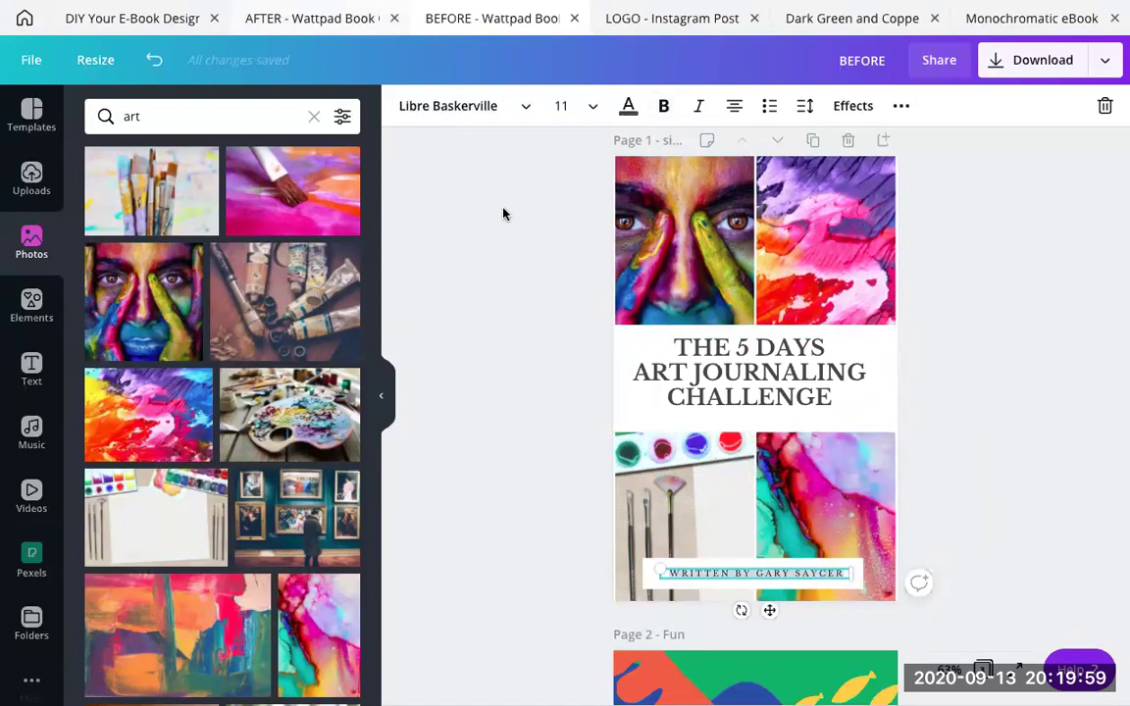
# Paste the new author's name from the AFTER design over the credit and move it below the title
pyautogui.hotkey('ctrl', 'shift', 'Tab')
pyautogui.click(718, 428)
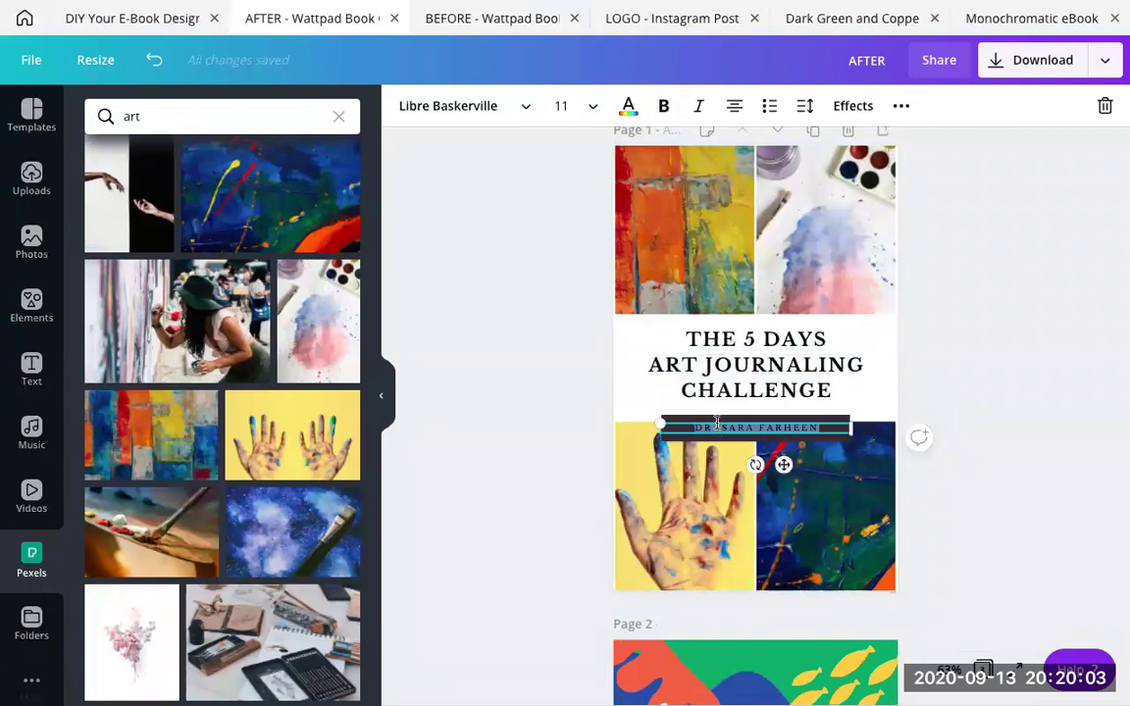
pyautogui.click(515, 19)
pyautogui.click(909, 537)
pyautogui.click(855, 576)
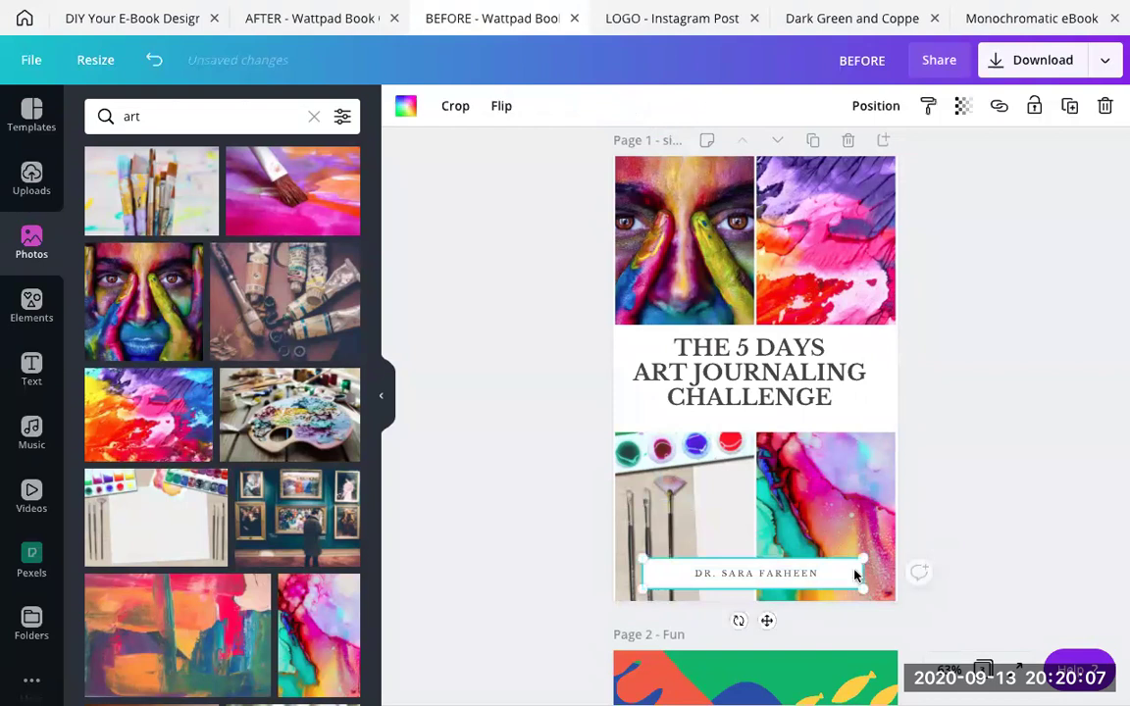
pyautogui.click(856, 576)
pyautogui.moveTo(856, 576); pyautogui.dragTo(810, 435)
pyautogui.click(960, 430)
pyautogui.click(834, 439)
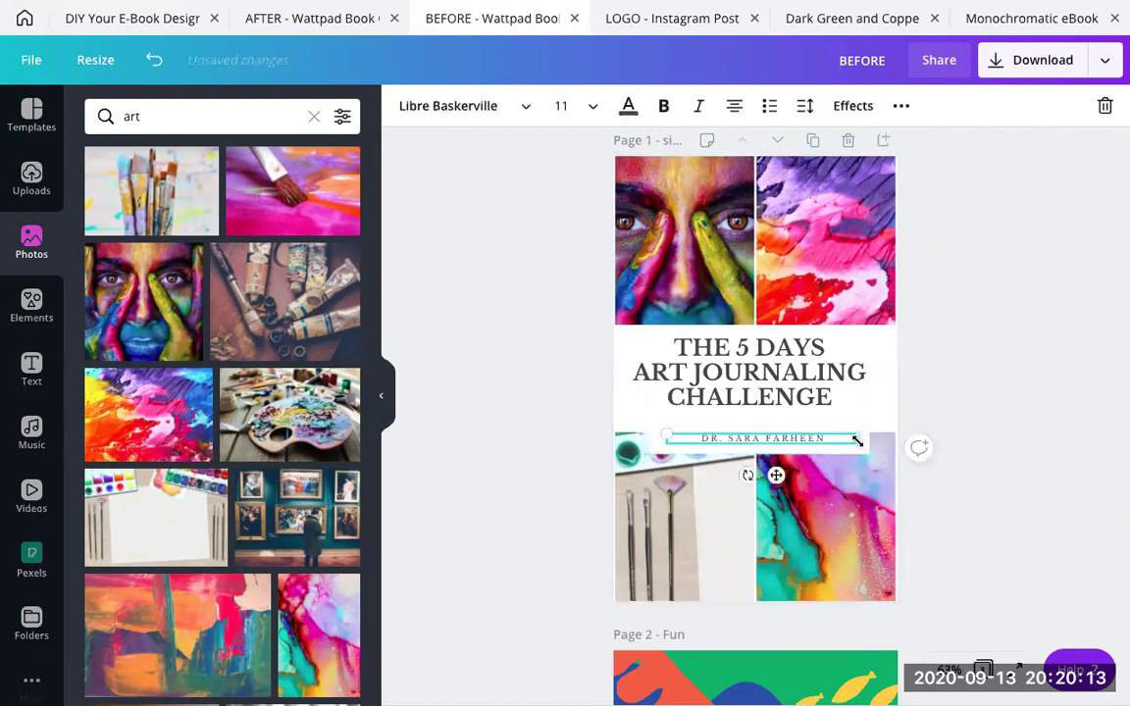
# Fill the panel behind the author name with light yellow
pyautogui.click(874, 456)
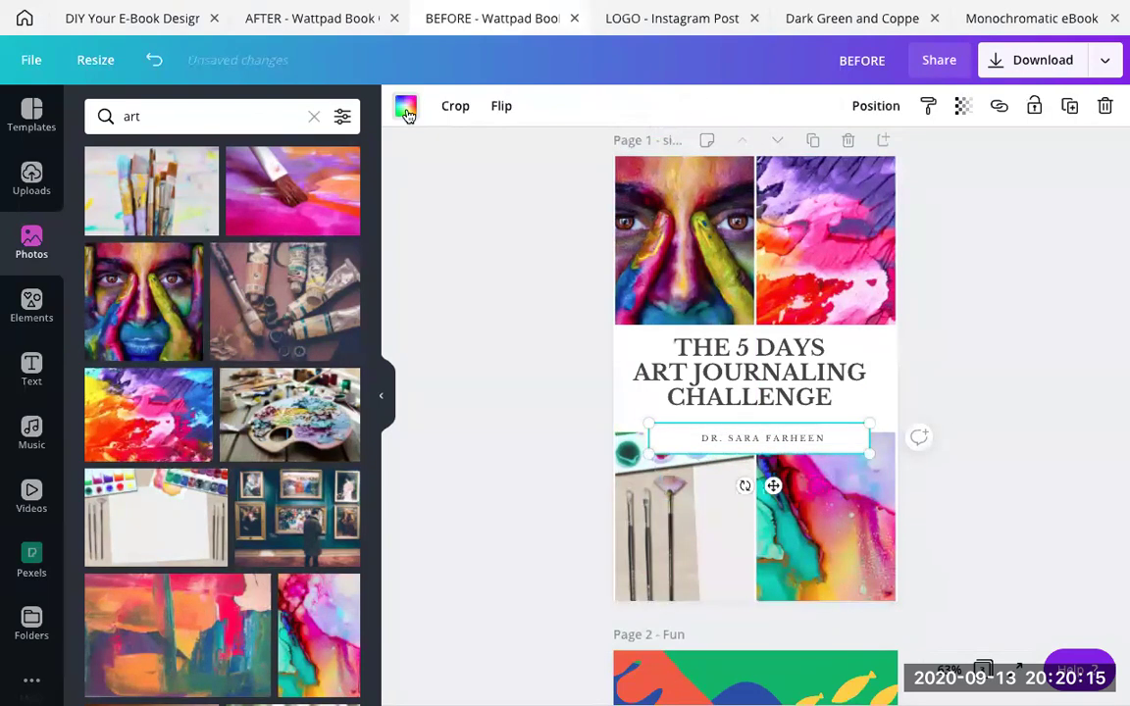
pyautogui.click(405, 107)
pyautogui.click(199, 330)
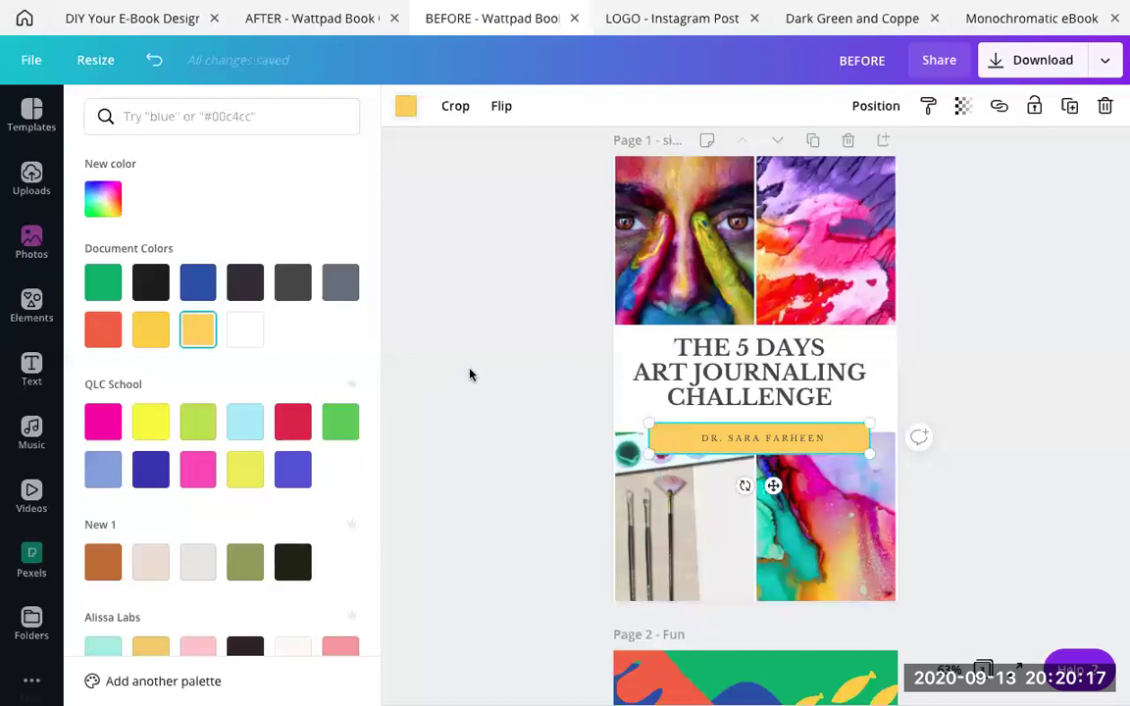
pyautogui.click(494, 368)
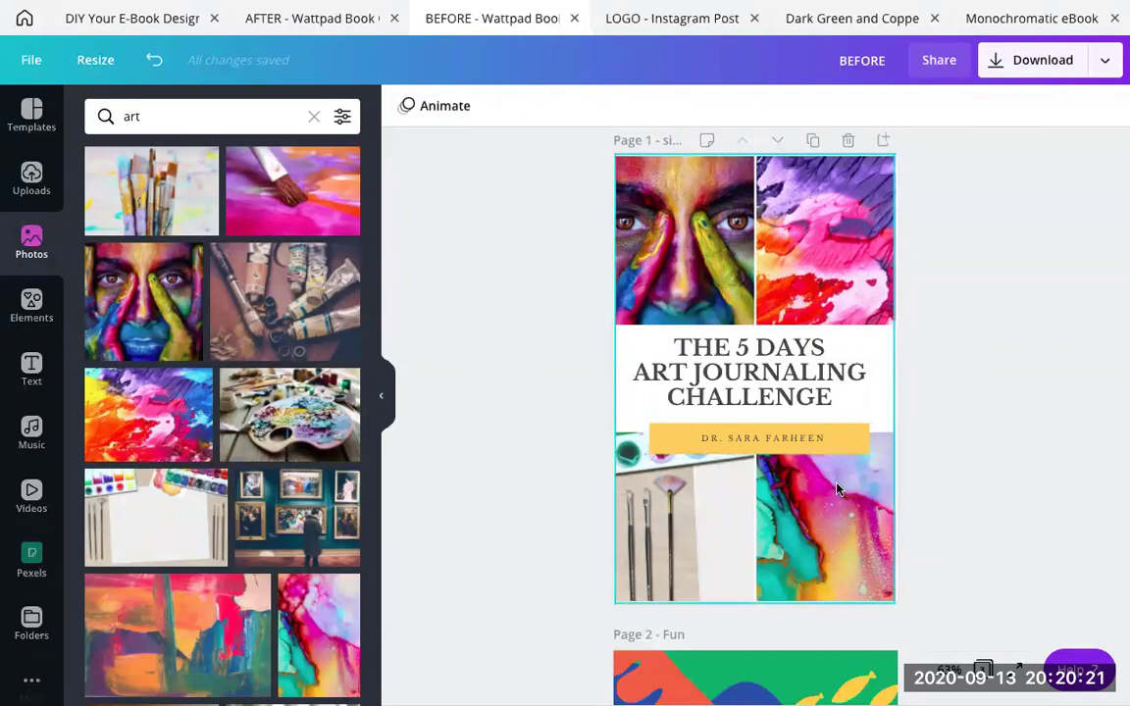
pyautogui.scroll(-1, 837, 487)
# Copy the challenge title text from page 1's cover
pyautogui.click(785, 368)
pyautogui.moveTo(785, 368); pyautogui.dragTo(789, 377)
pyautogui.scroll(-5, 776, 496)
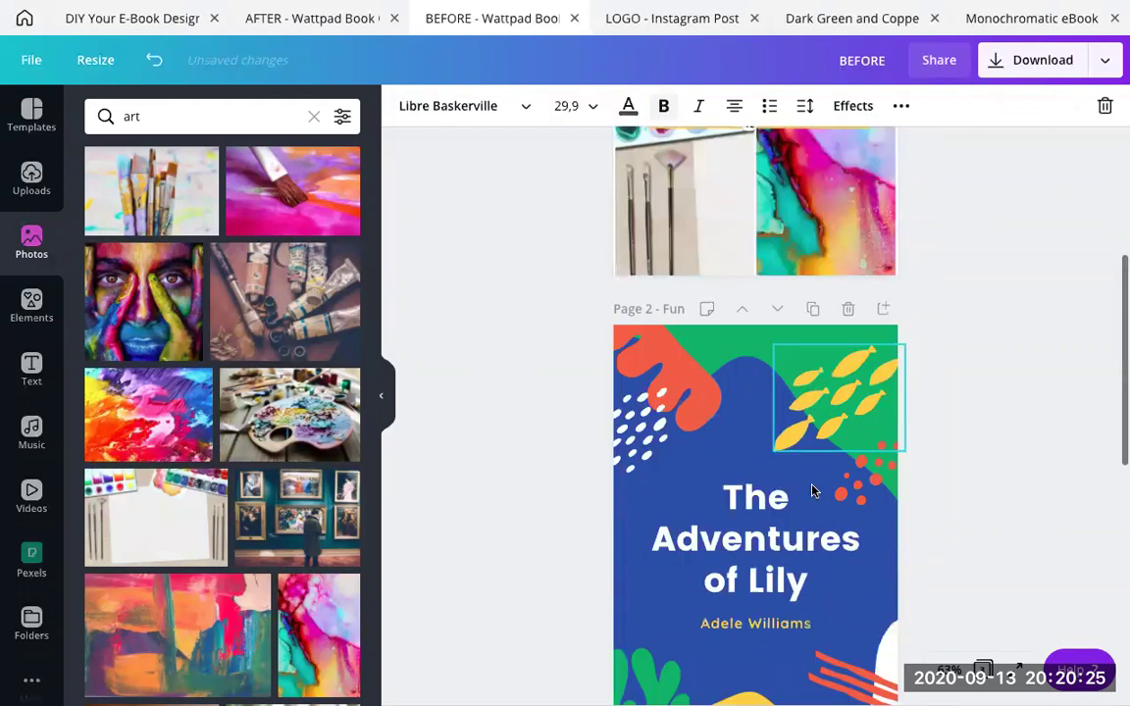
pyautogui.scroll(3, 762, 500)
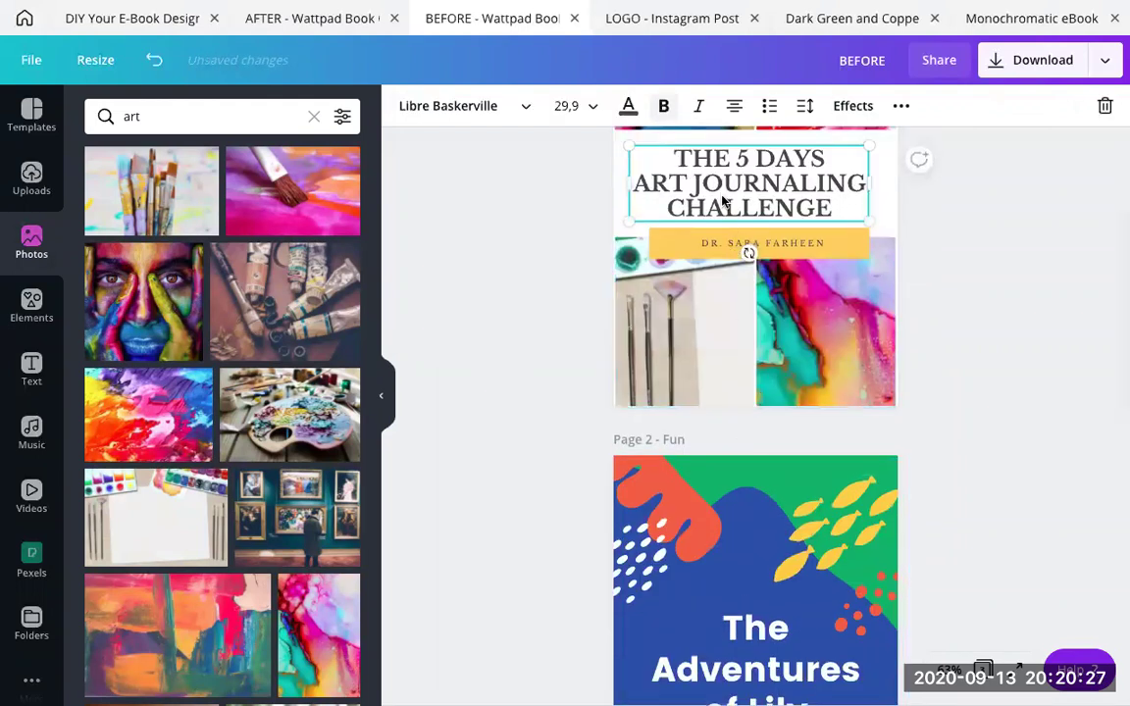
pyautogui.doubleClick(723, 197)
pyautogui.tripleClick(721, 201)
pyautogui.hotkey('ctrl', 'c')
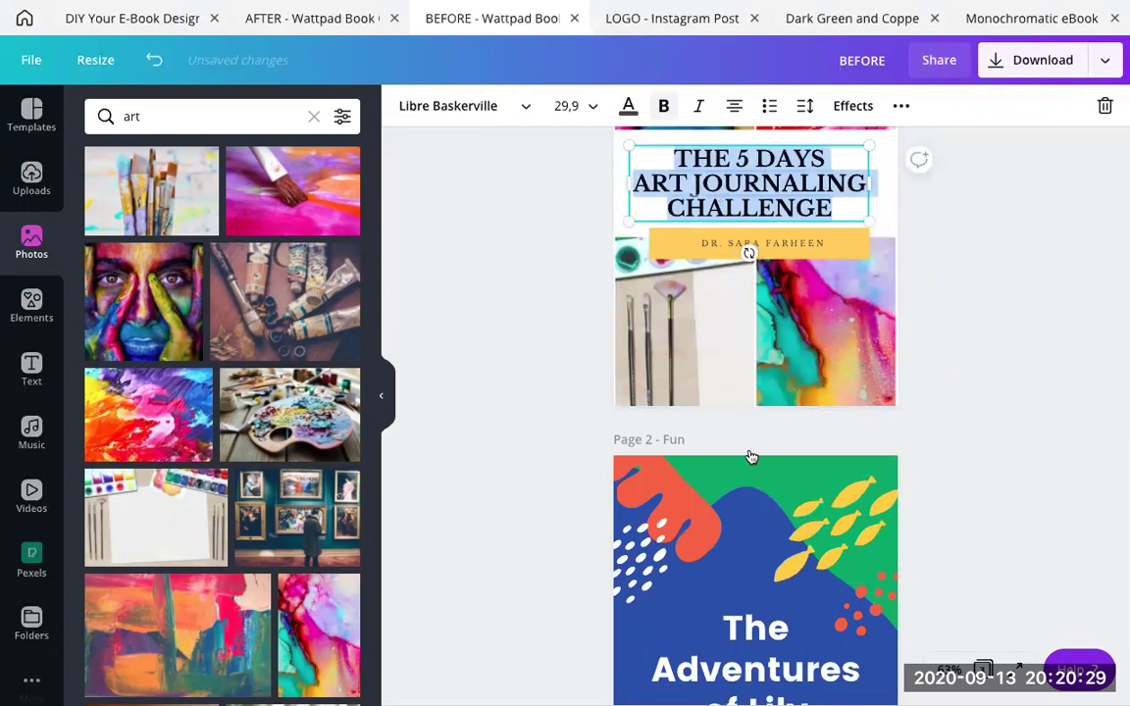
# Paste the challenge title over page 2's title, then widen, shrink and centre it
pyautogui.scroll(-4, 752, 457)
pyautogui.click(755, 504)
pyautogui.click(742, 477)
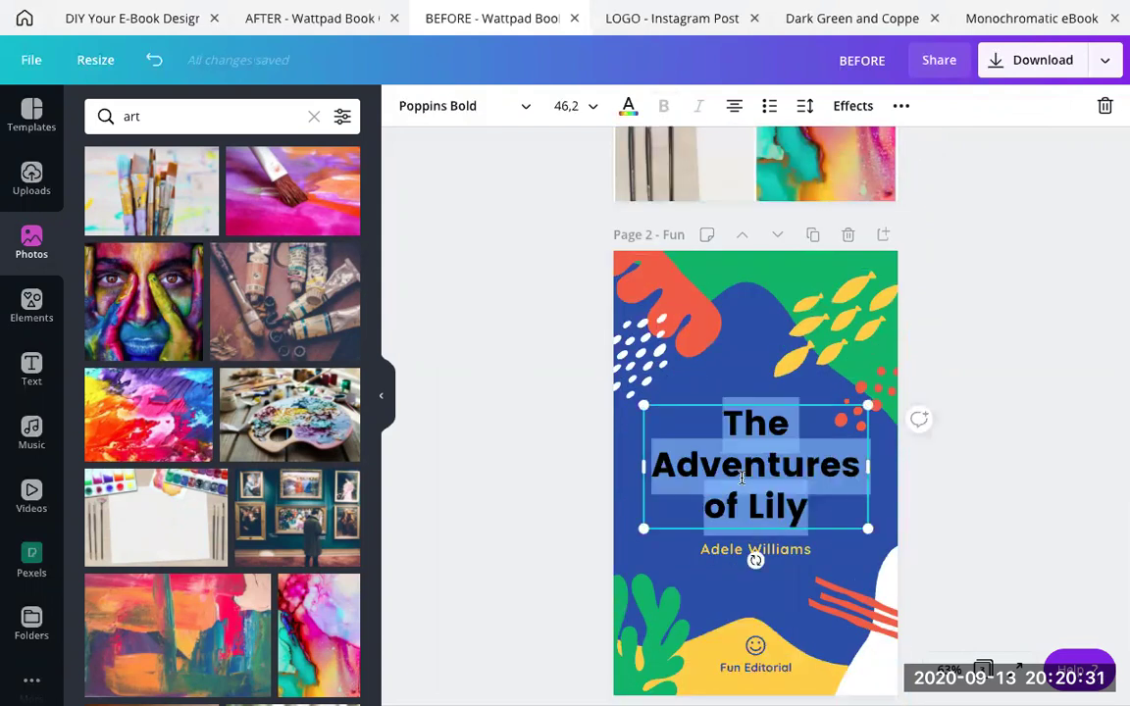
pyautogui.write('The 5 Days Art Journaling Challenge')
pyautogui.moveTo(868, 486); pyautogui.dragTo(914, 473)
pyautogui.moveTo(824, 469); pyautogui.dragTo(820, 467)
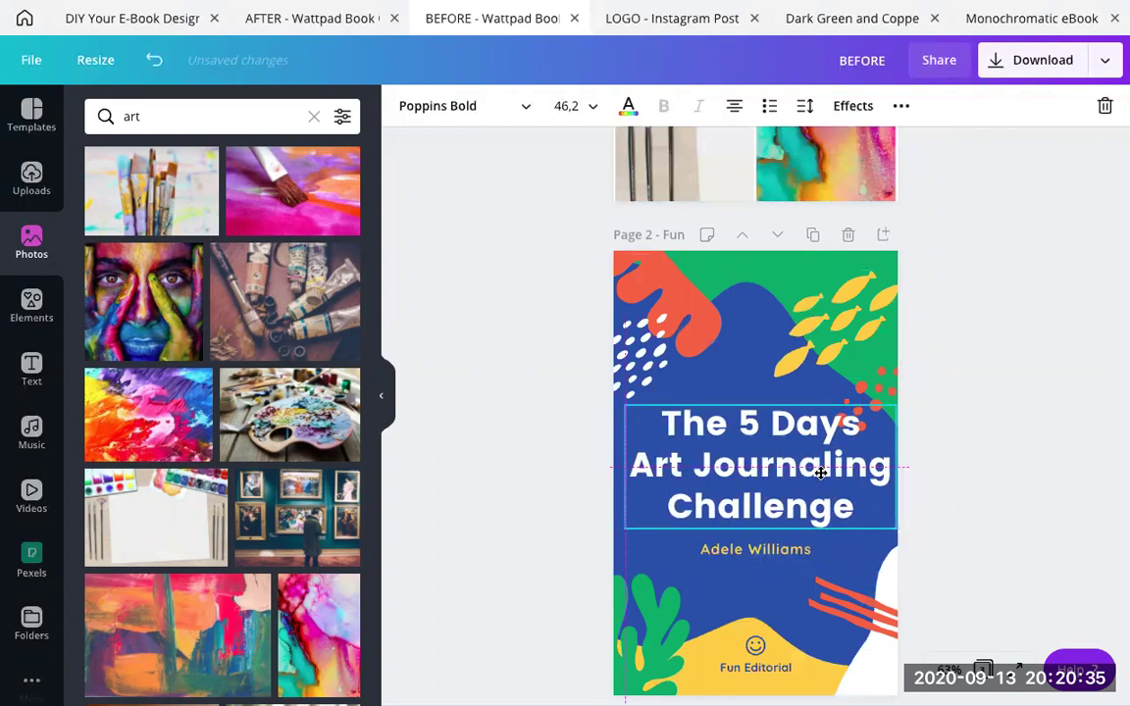
pyautogui.moveTo(886, 522); pyautogui.dragTo(866, 514)
pyautogui.moveTo(822, 460); pyautogui.dragTo(829, 468)
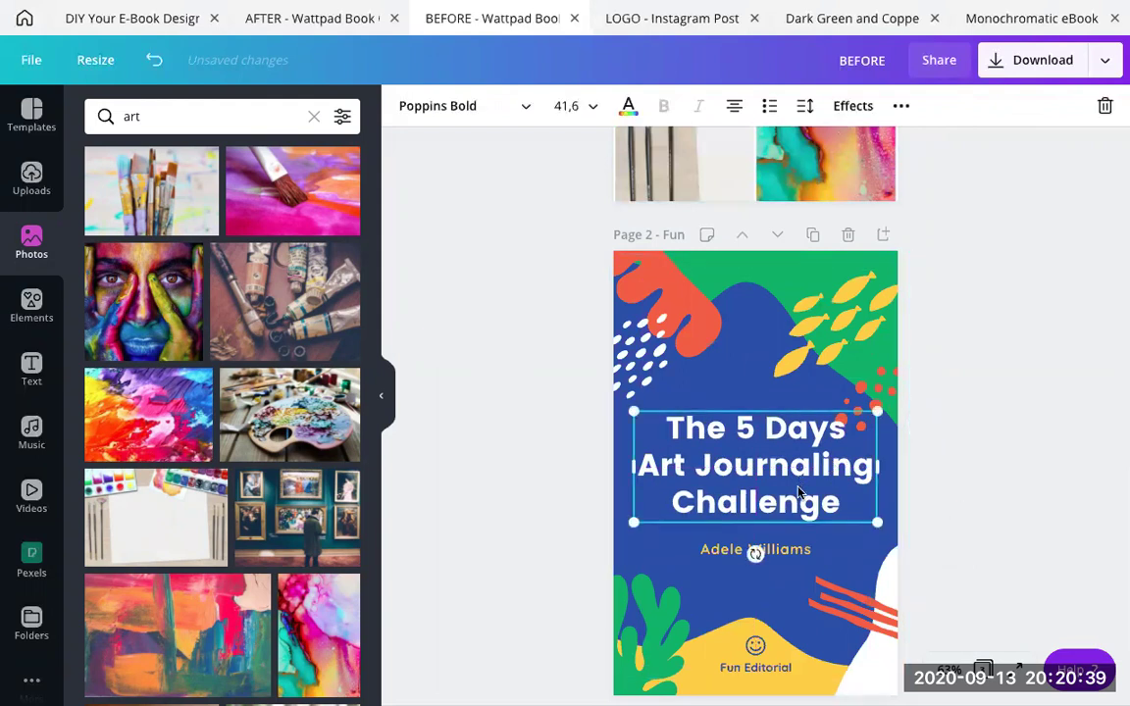
# Replace page 2's author line with the new author's name copied from page 1
pyautogui.click(808, 550)
pyautogui.scroll(3, 746, 389)
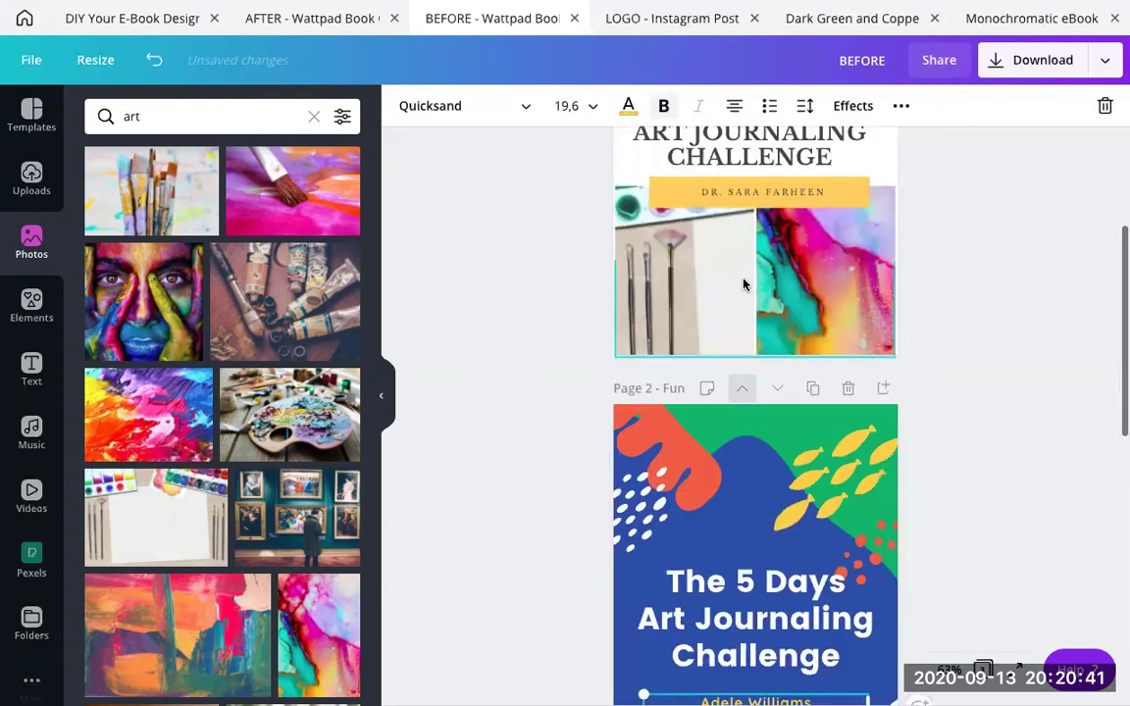
pyautogui.click(741, 201)
pyautogui.scroll(-2, 765, 399)
pyautogui.click(790, 578)
pyautogui.click(792, 577)
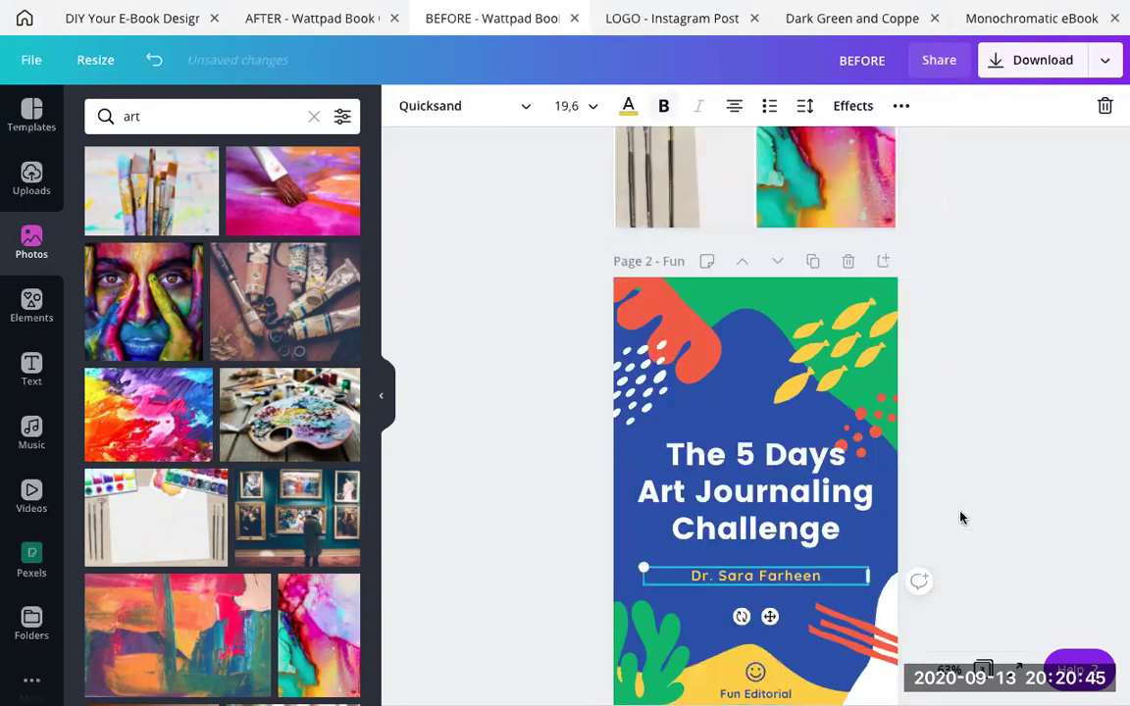
pyautogui.click(959, 517)
# Delete the Fun Editorial credit from page 2
pyautogui.scroll(-2, 794, 535)
pyautogui.click(777, 569)
pyautogui.press('Delete')
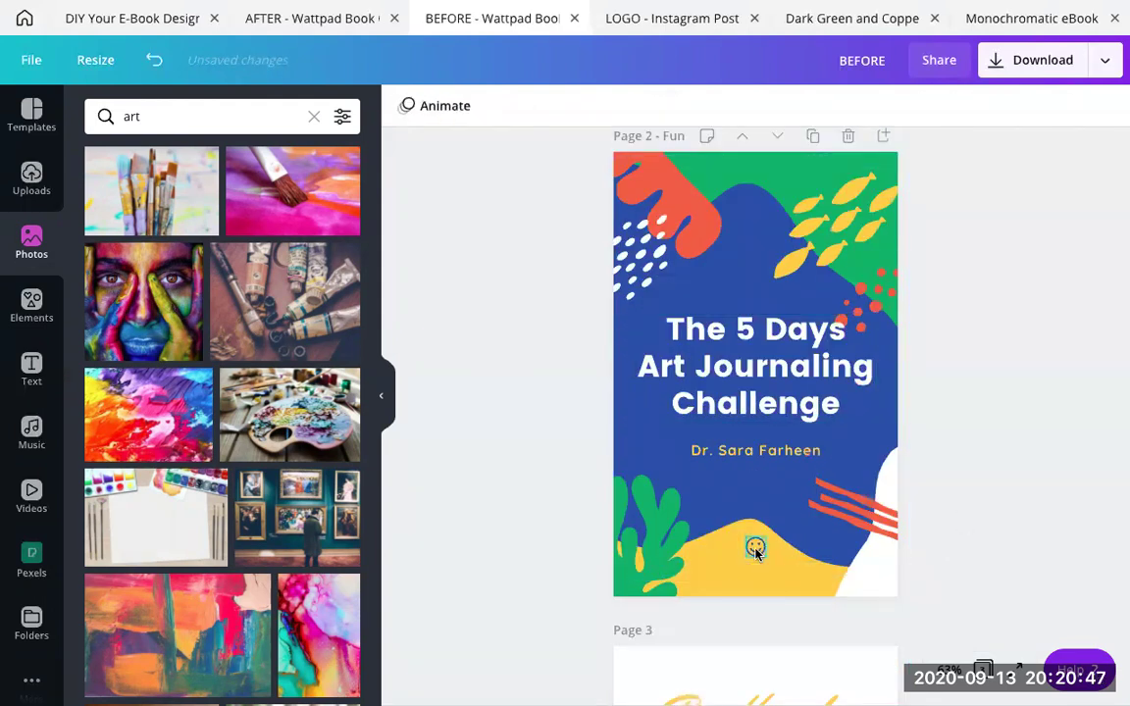
pyautogui.scroll(-4, 681, 492)
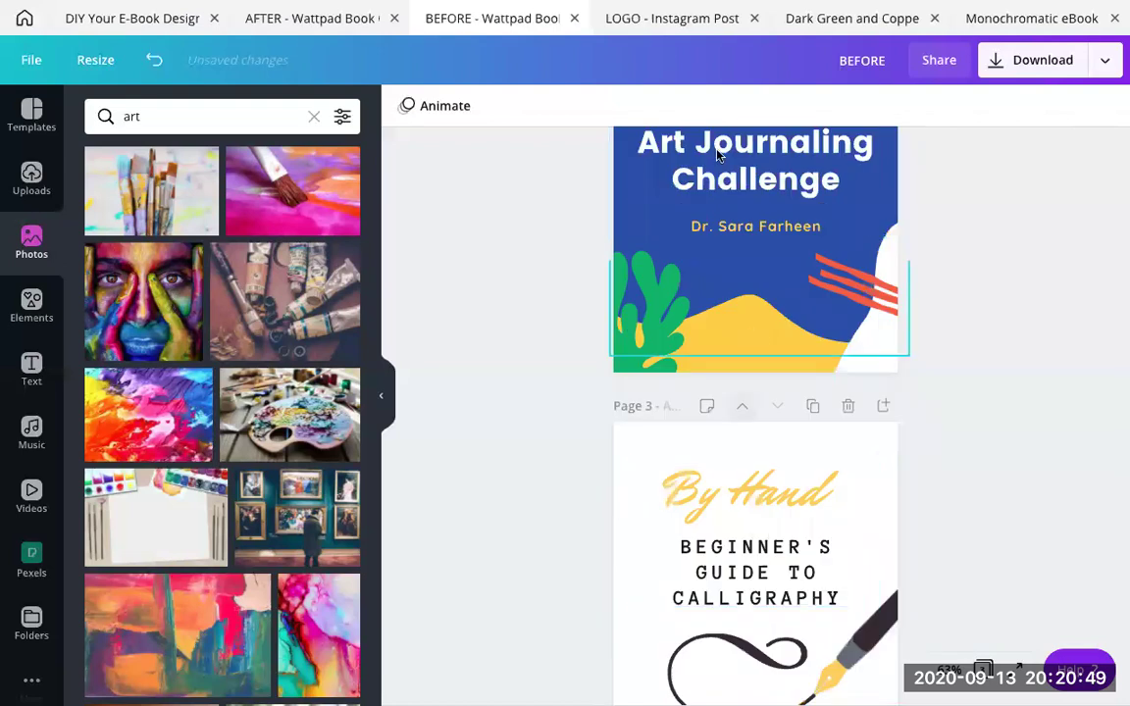
pyautogui.scroll(-3, 792, 496)
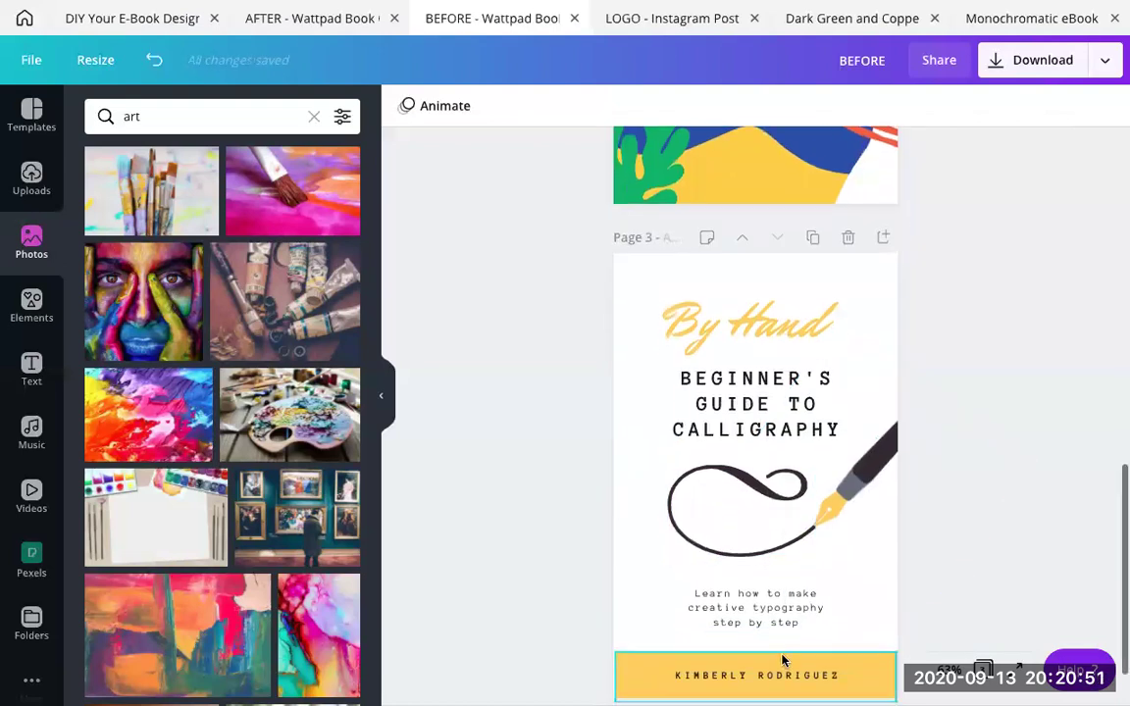
# Paste the new author's name over page 3's author name
pyautogui.scroll(-1, 782, 653)
pyautogui.click(777, 616)
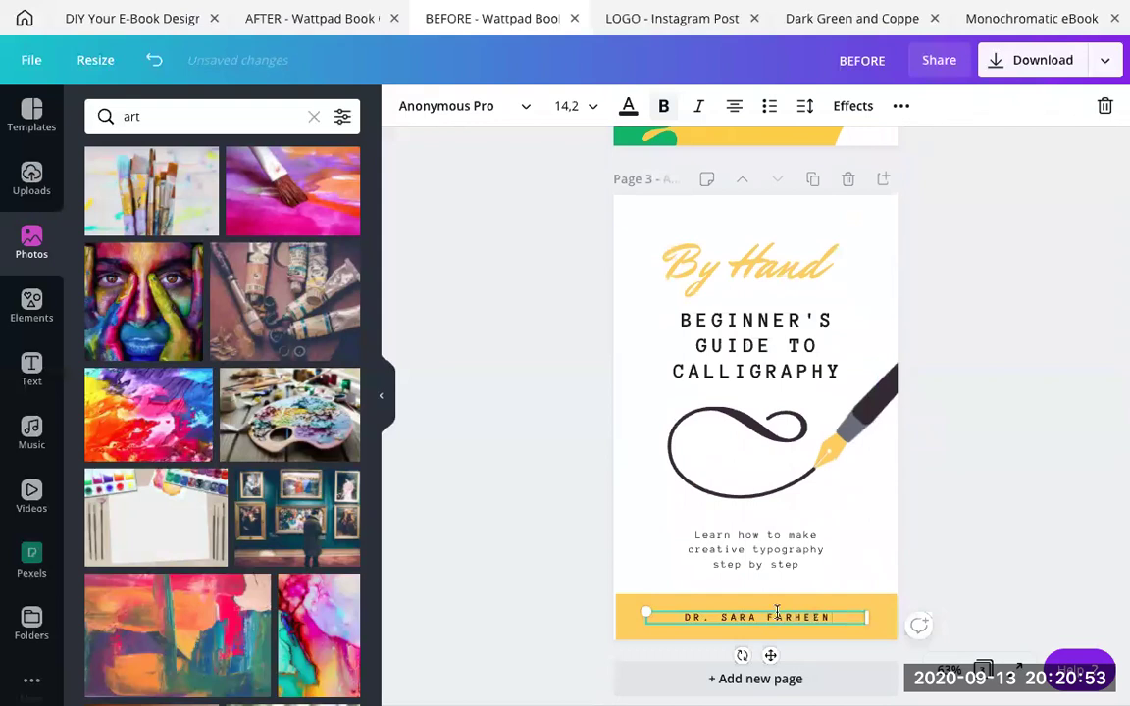
pyautogui.click(956, 522)
# Delete the By Hand script text and move page 3's title group up
pyautogui.click(739, 343)
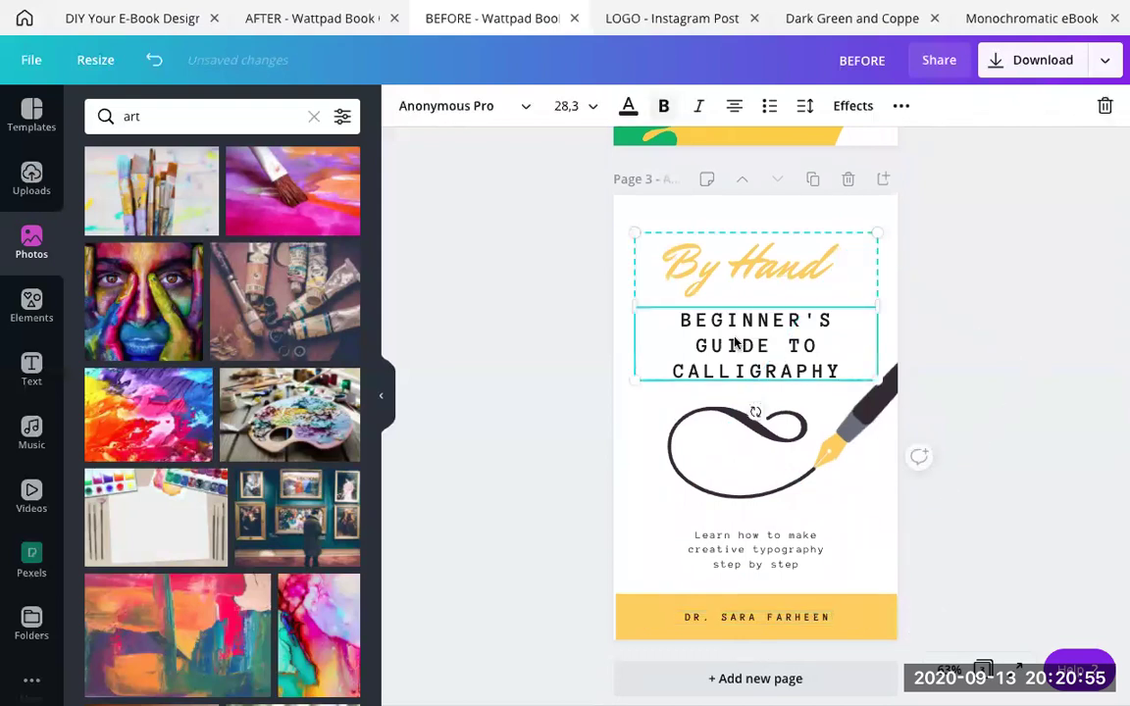
pyautogui.click(728, 272)
pyautogui.press('Delete')
pyautogui.moveTo(761, 345); pyautogui.dragTo(754, 324)
# Replace BEGINNER'S GUIDE TO CALLIGRAPHY with the challenge title copied from page 2
pyautogui.scroll(5, 755, 323)
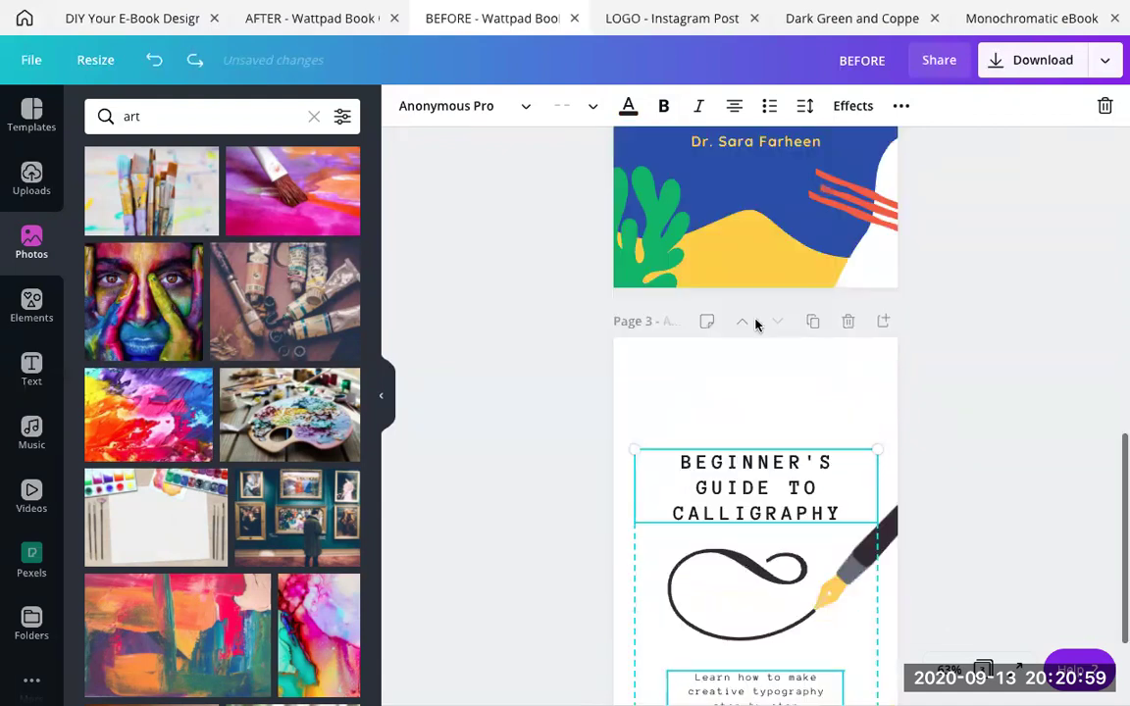
pyautogui.doubleClick(731, 224)
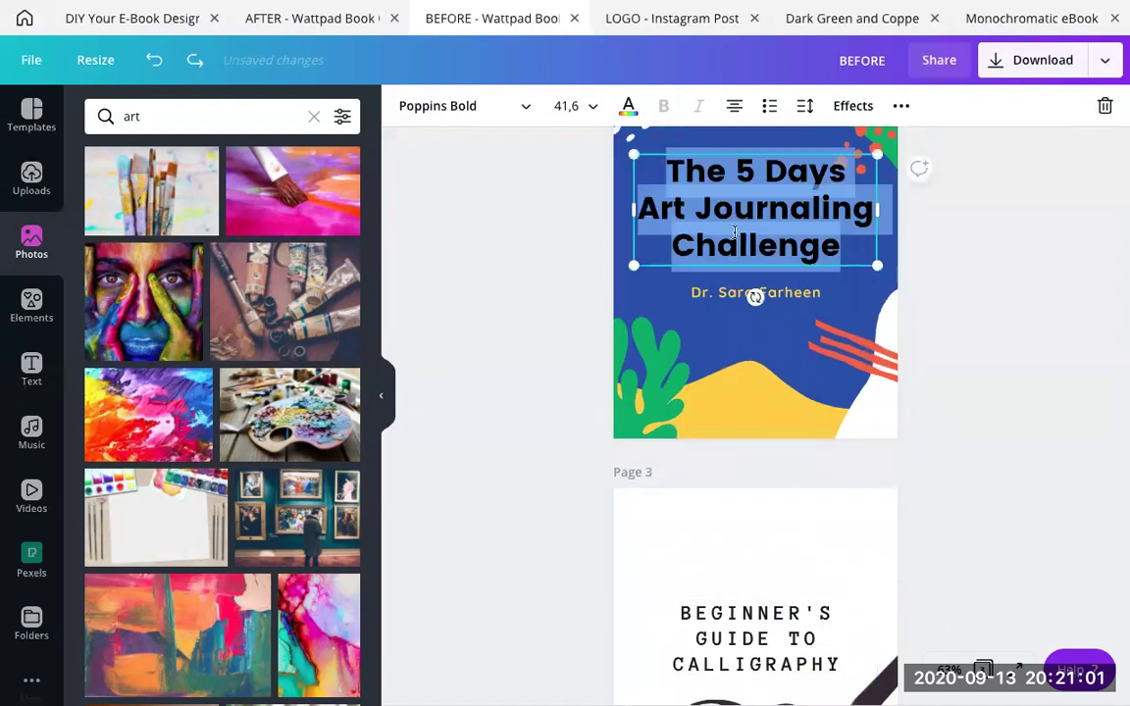
pyautogui.scroll(-3, 734, 232)
pyautogui.click(803, 469)
pyautogui.doubleClick(736, 478)
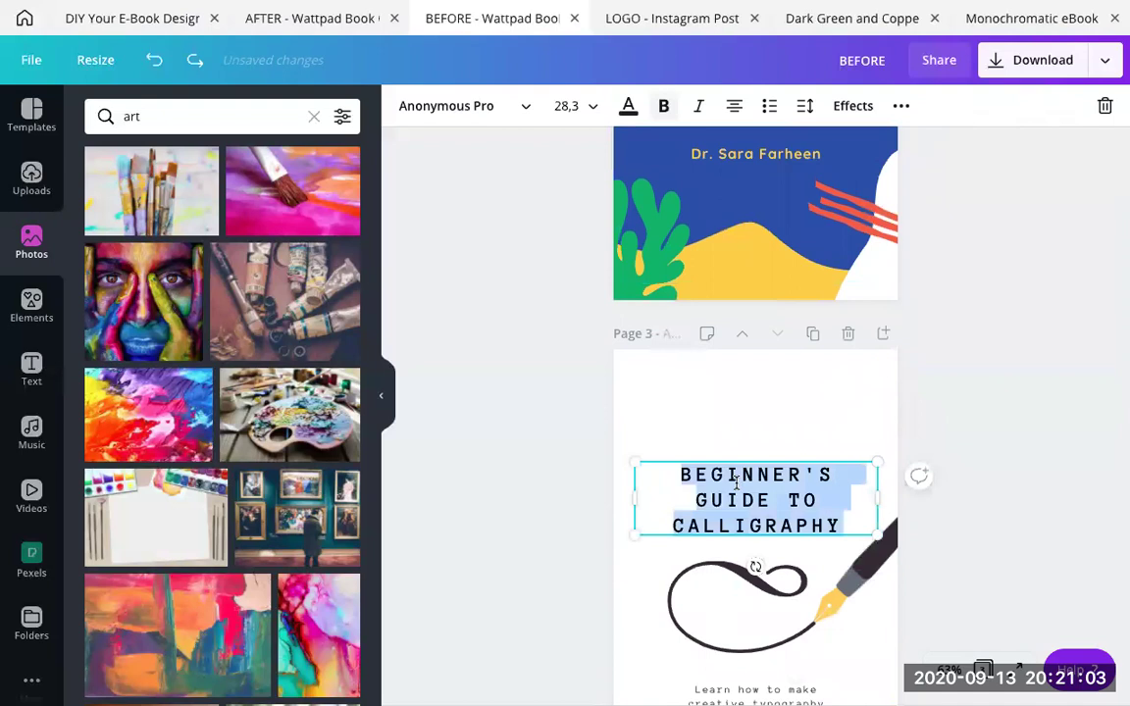
pyautogui.hotkey('ctrl', 'v')
pyautogui.click(991, 437)
# Delete the pen illustration and black swirl graphic, then raise page 3's title
pyautogui.scroll(-2, 807, 472)
pyautogui.click(849, 497)
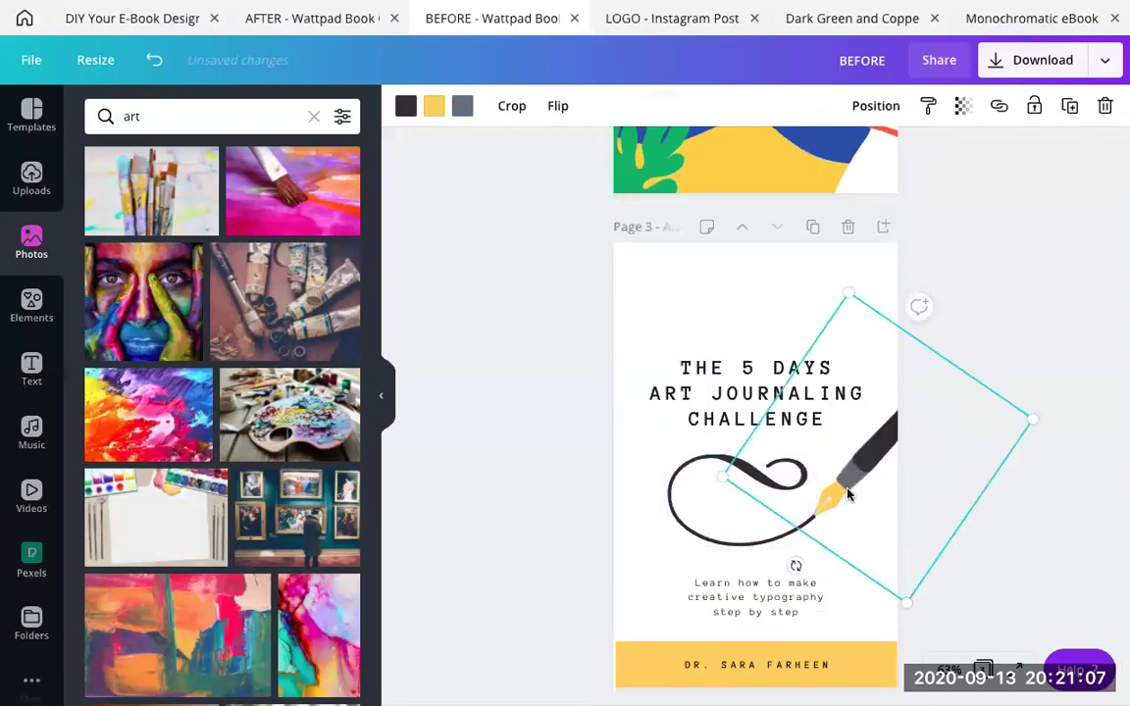
pyautogui.press('Delete')
pyautogui.click(739, 517)
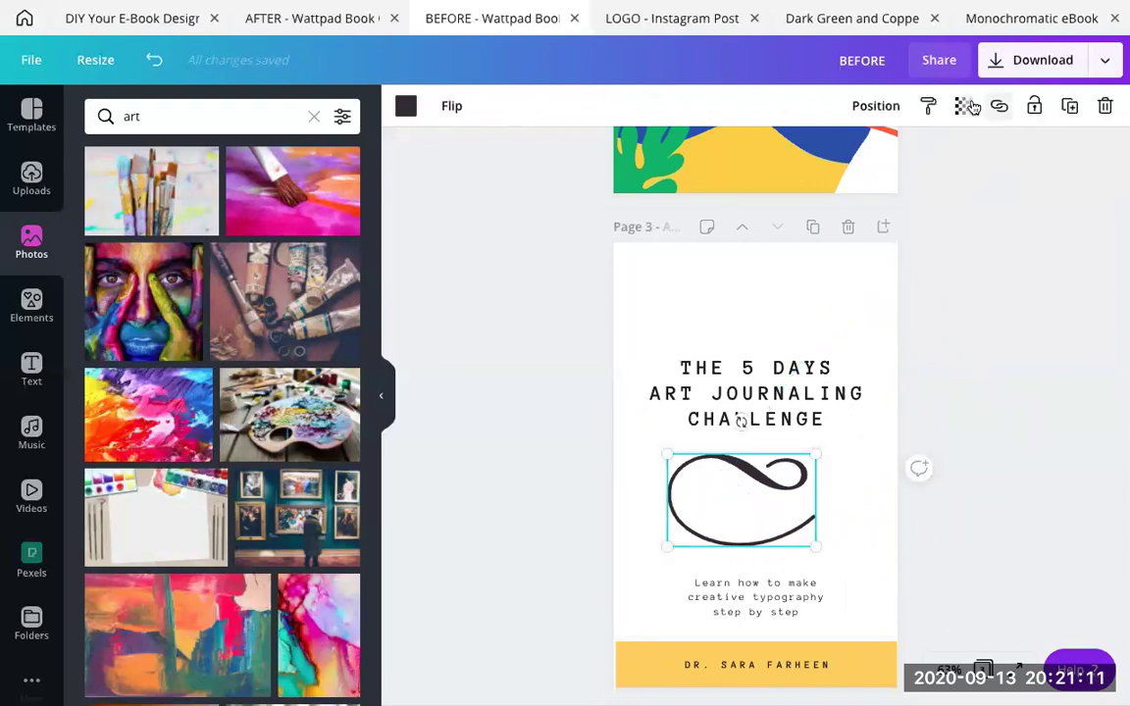
pyautogui.click(1107, 106)
pyautogui.moveTo(792, 396); pyautogui.dragTo(793, 336)
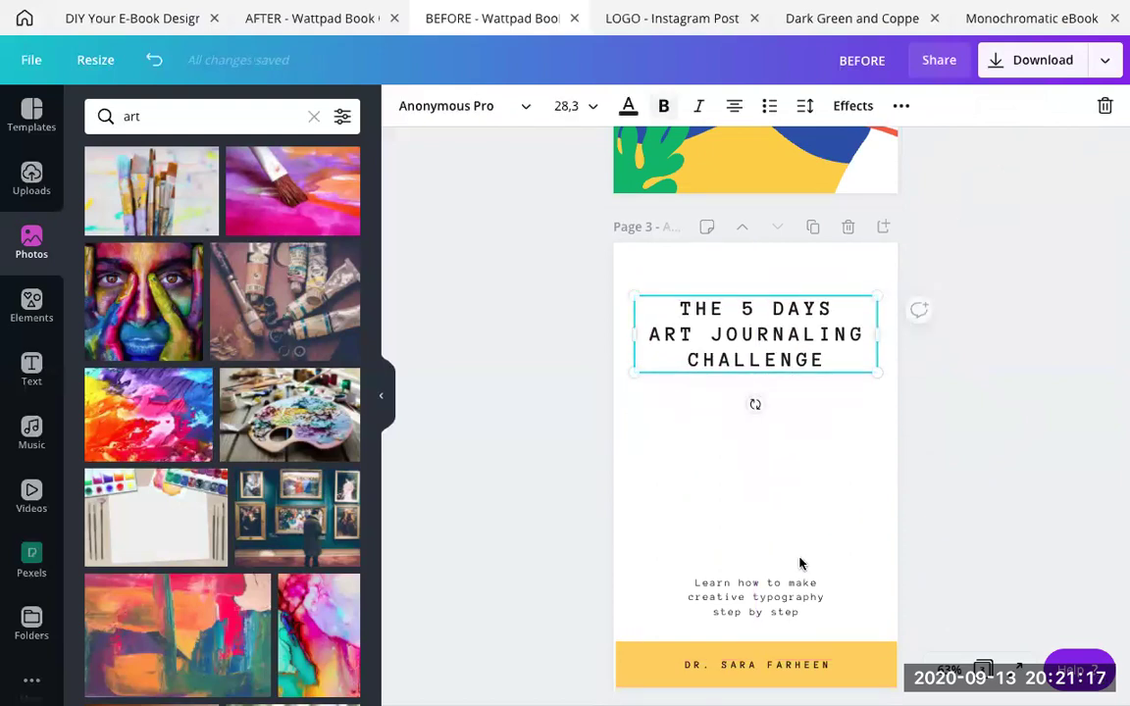
pyautogui.click(315, 18)
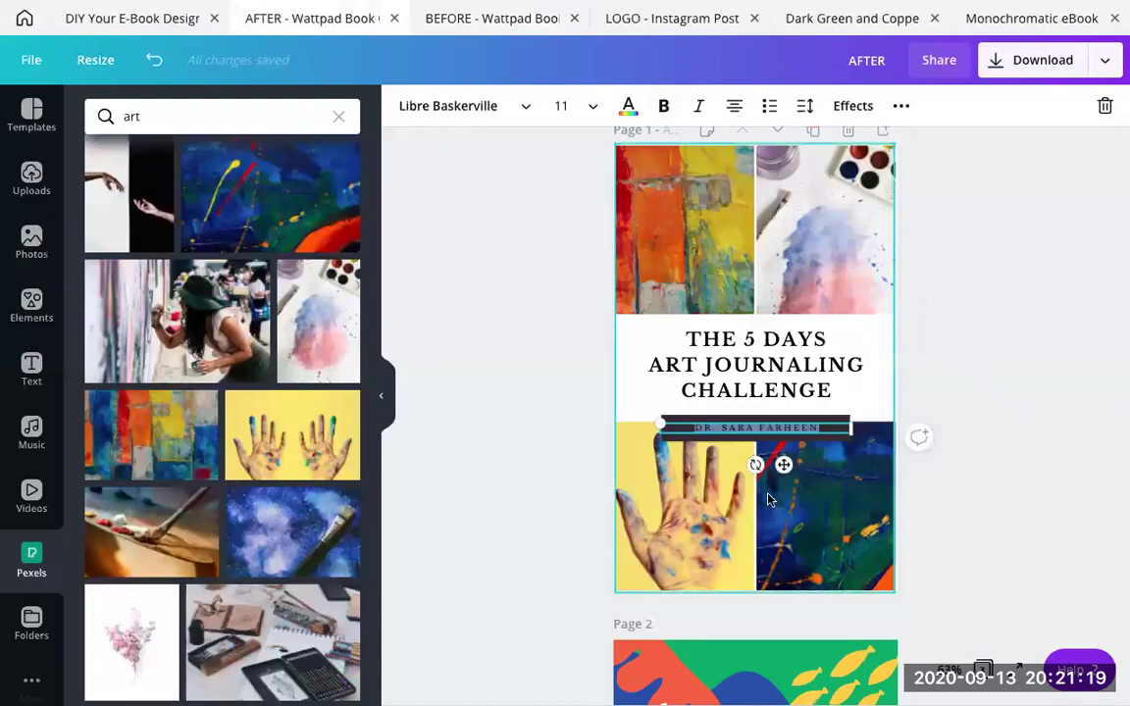
# Replace page 3's subtitle with the 'Unlock The Power of Your Minds' quote, wrapped onto three lines
pyautogui.scroll(-10, 768, 500)
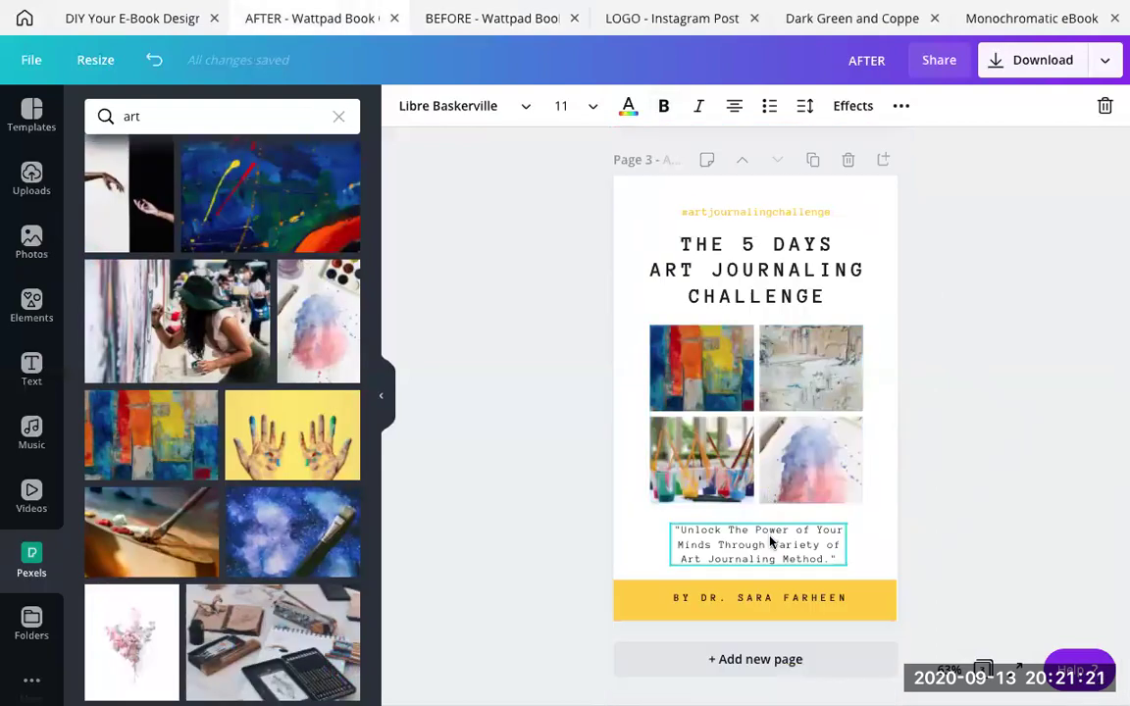
pyautogui.doubleClick(770, 542)
pyautogui.hotkey('ctrl', 'c')
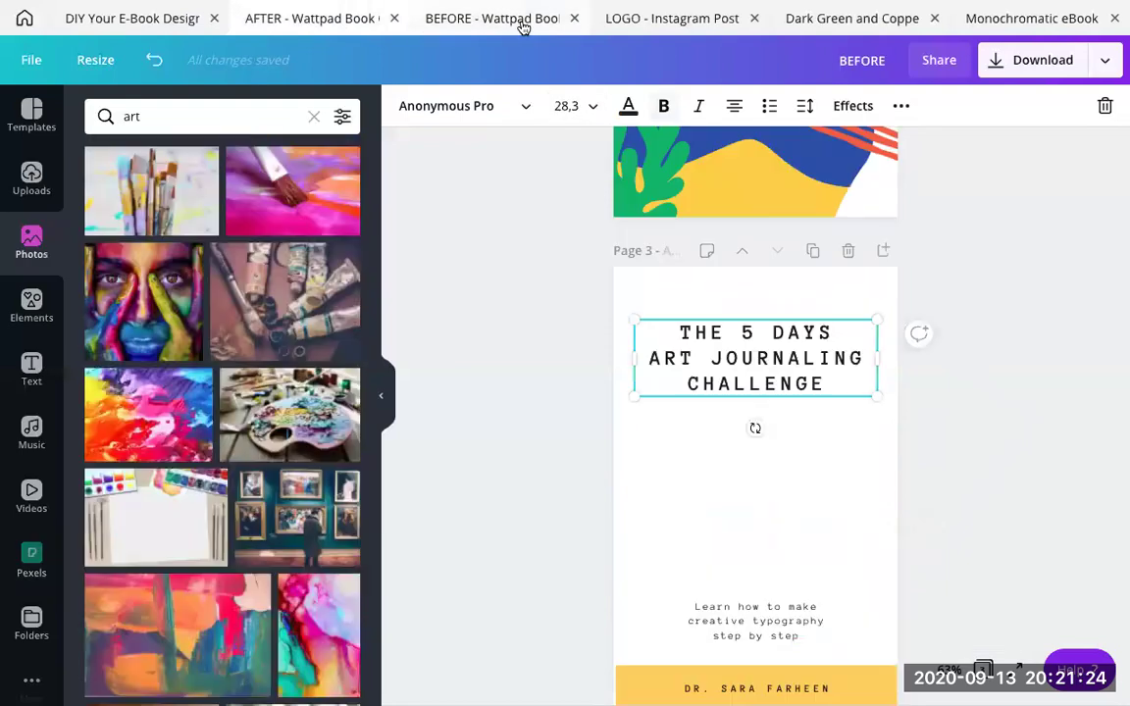
pyautogui.click(471, 20)
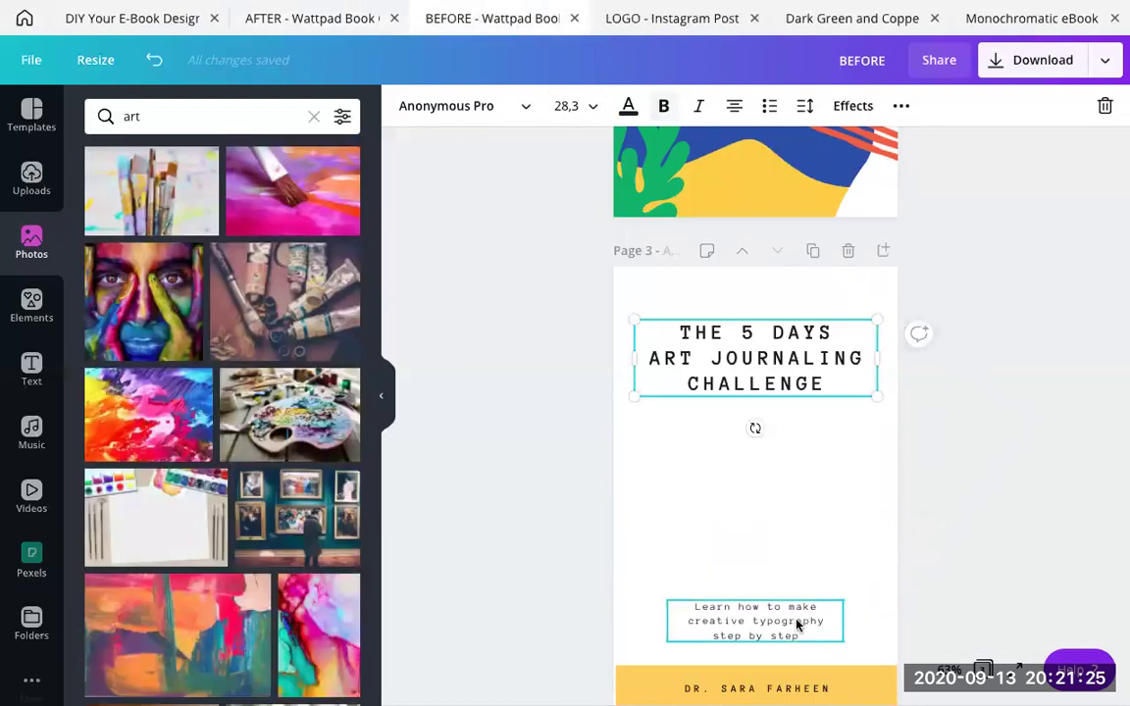
pyautogui.scroll(-2, 785, 589)
pyautogui.doubleClick(769, 534)
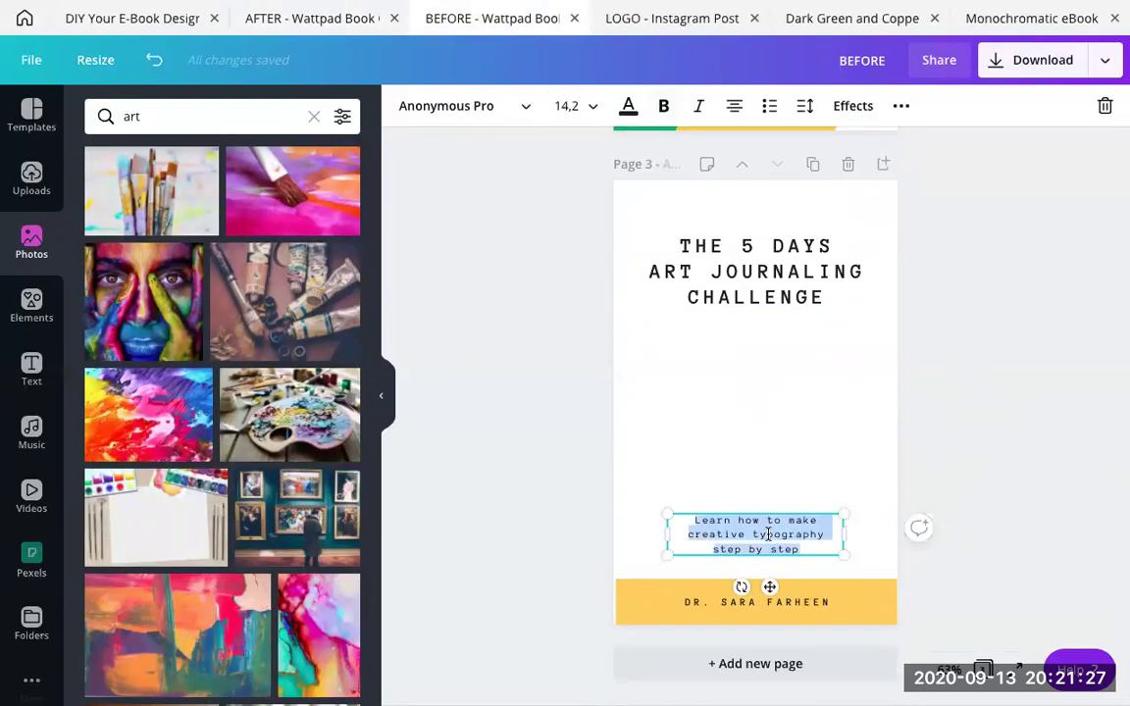
pyautogui.hotkey('ctrl', 'v')
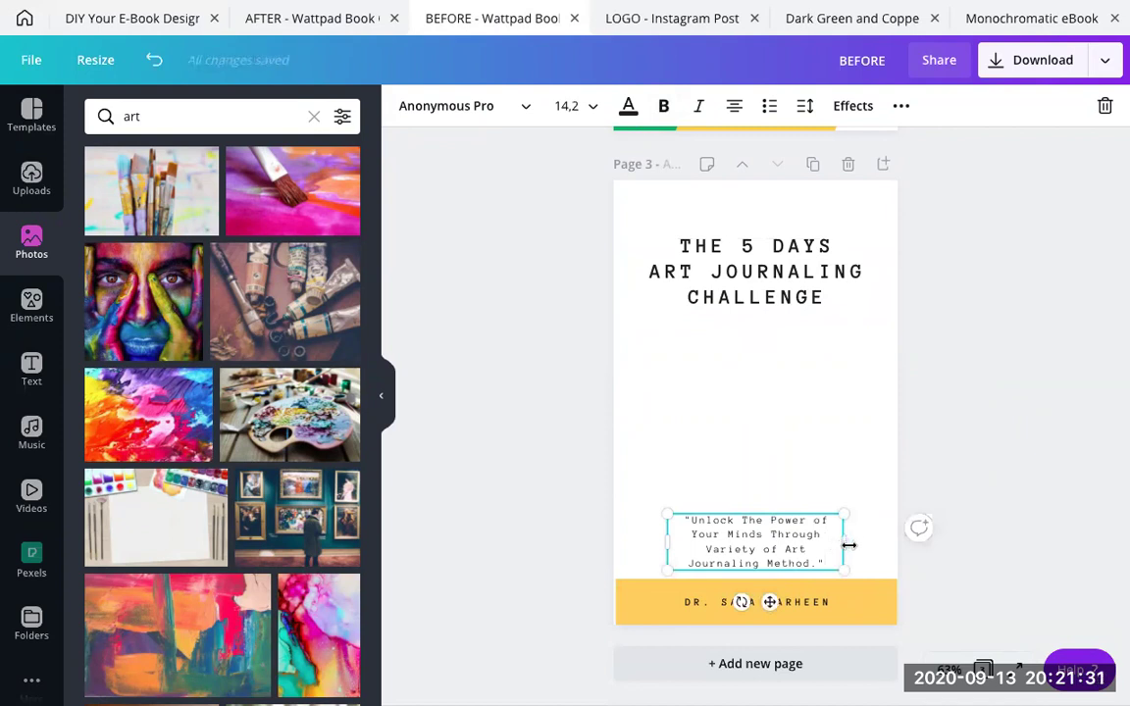
pyautogui.moveTo(850, 546); pyautogui.dragTo(857, 546)
pyautogui.click(953, 437)
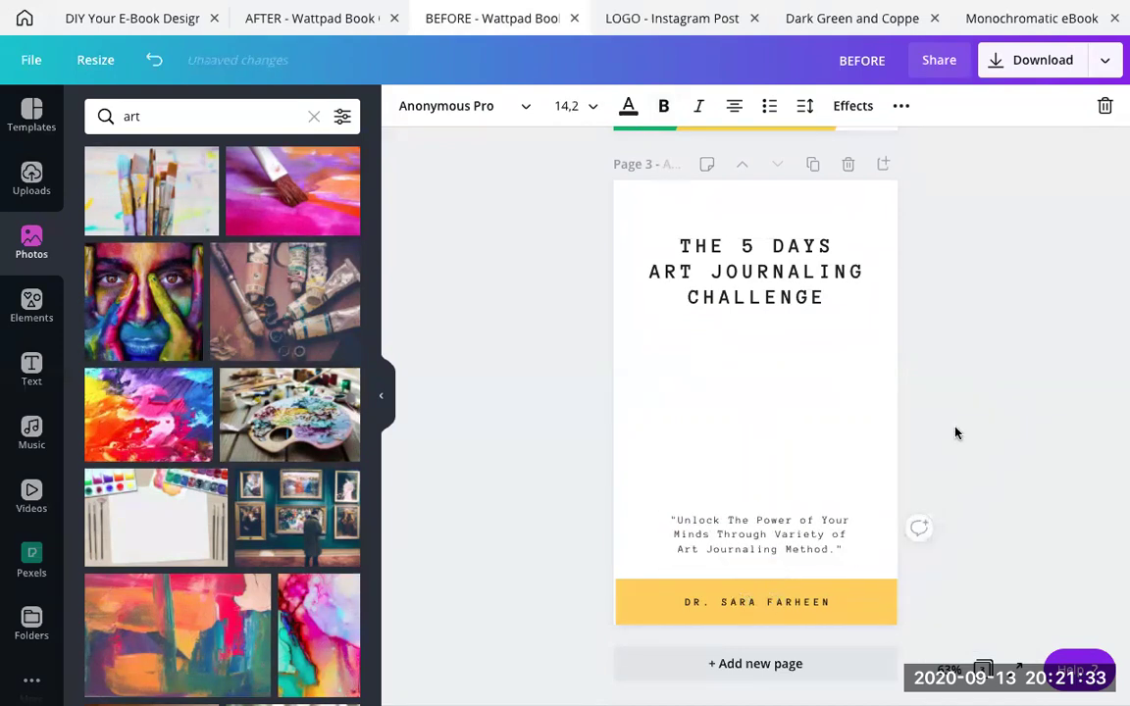
# Nudge page 3's title slightly higher
pyautogui.moveTo(790, 276); pyautogui.dragTo(790, 259)
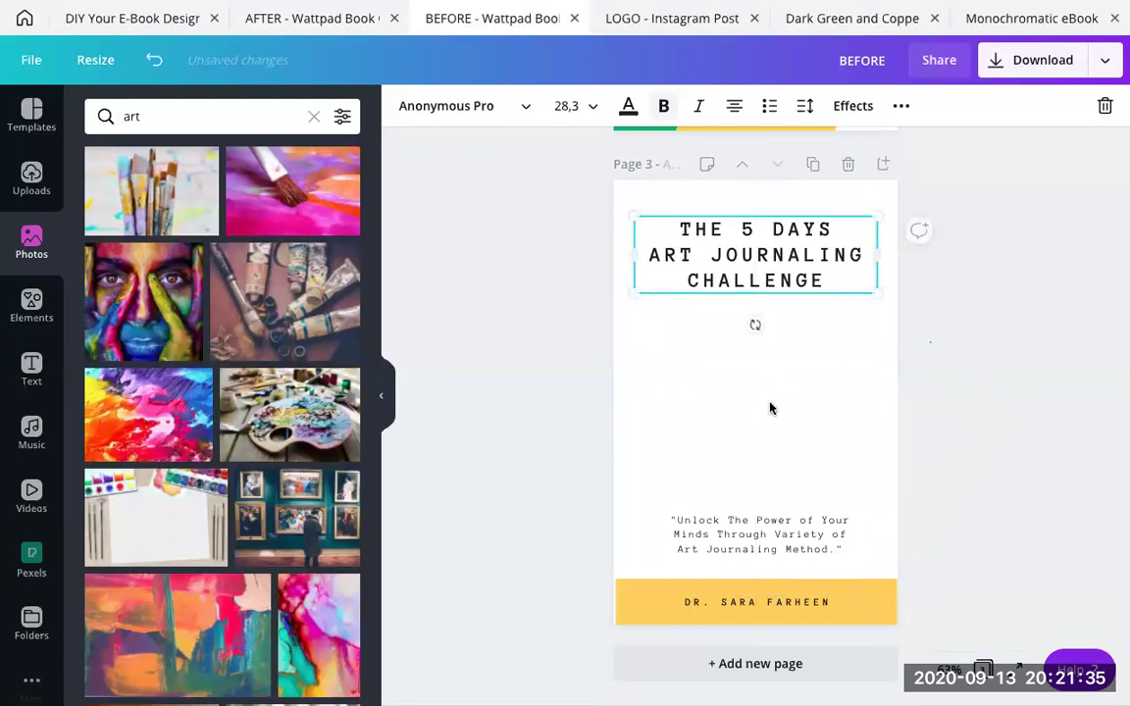
pyautogui.click(766, 452)
pyautogui.scroll(1, 763, 471)
pyautogui.scroll(-1, 764, 471)
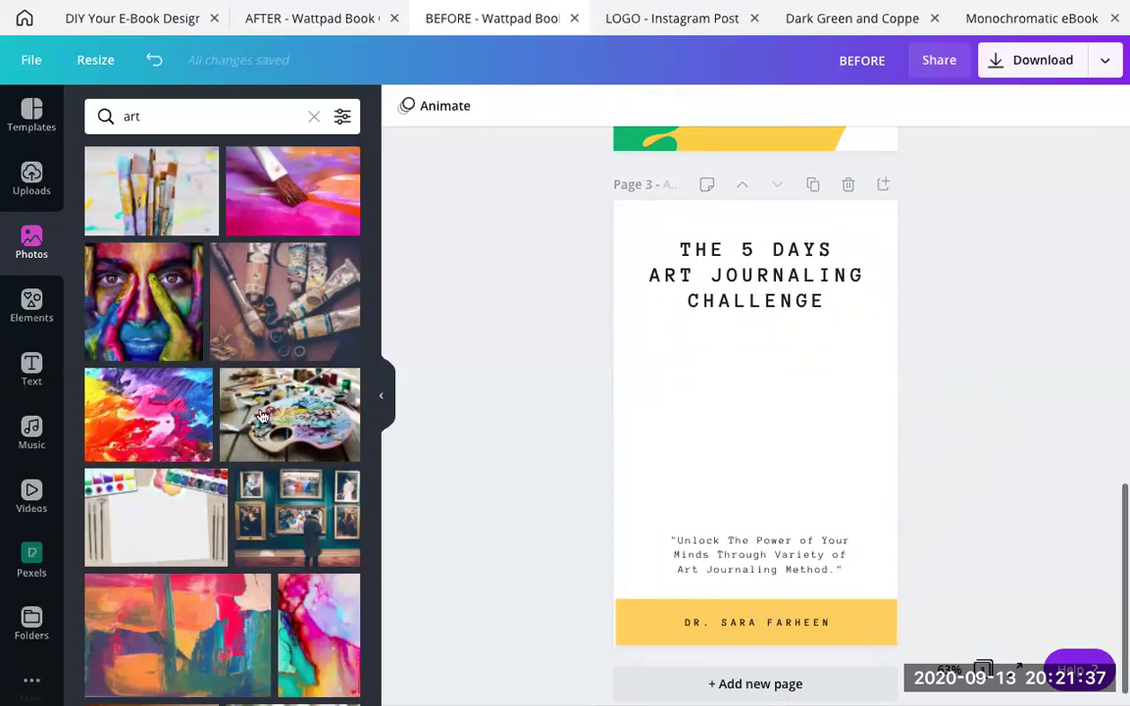
pyautogui.click(27, 306)
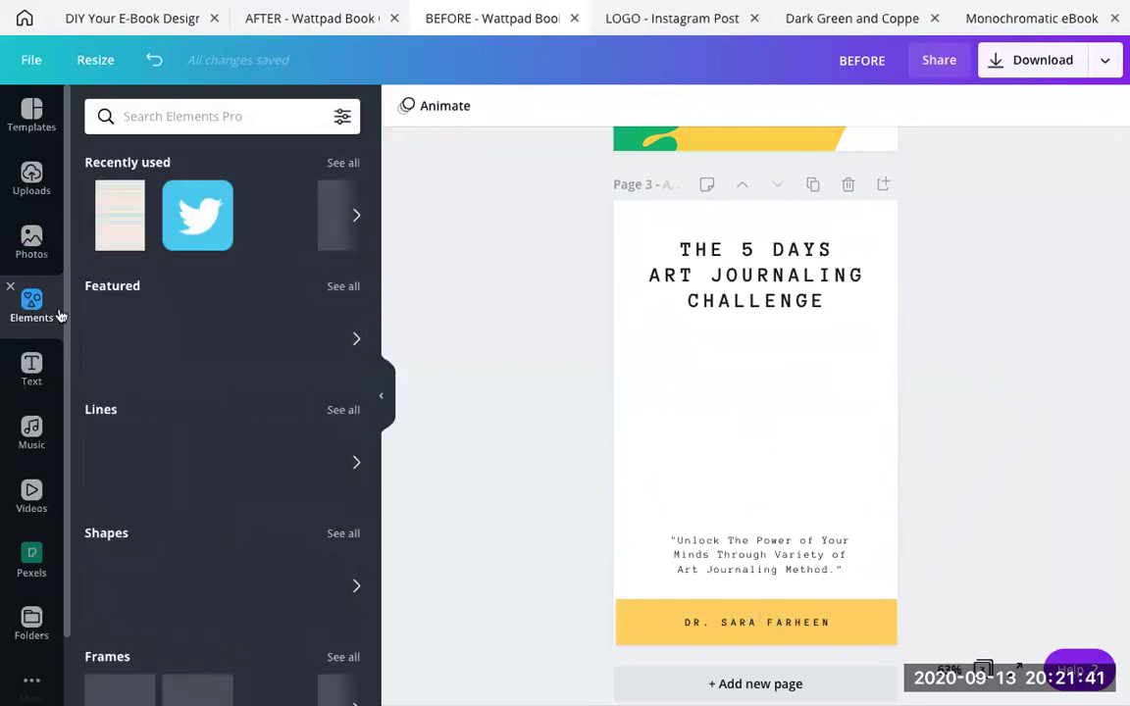
# Add a 2x2 grid from the Grids collection to page 3
pyautogui.scroll(-4, 236, 482)
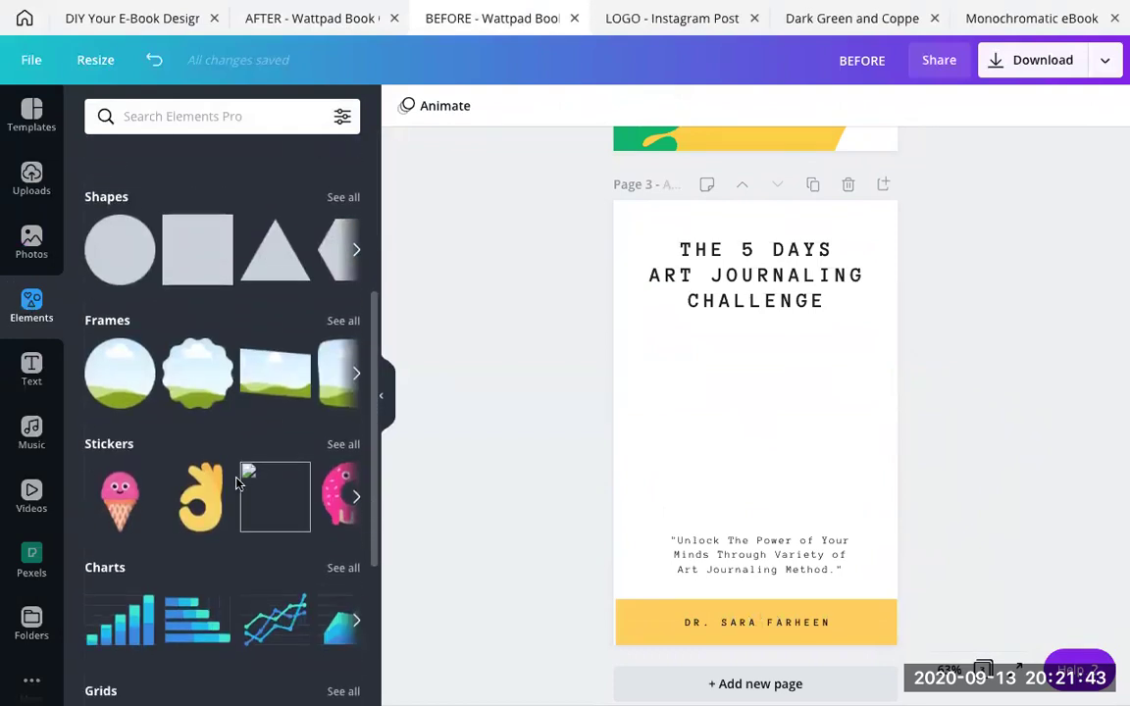
pyautogui.scroll(-3, 235, 482)
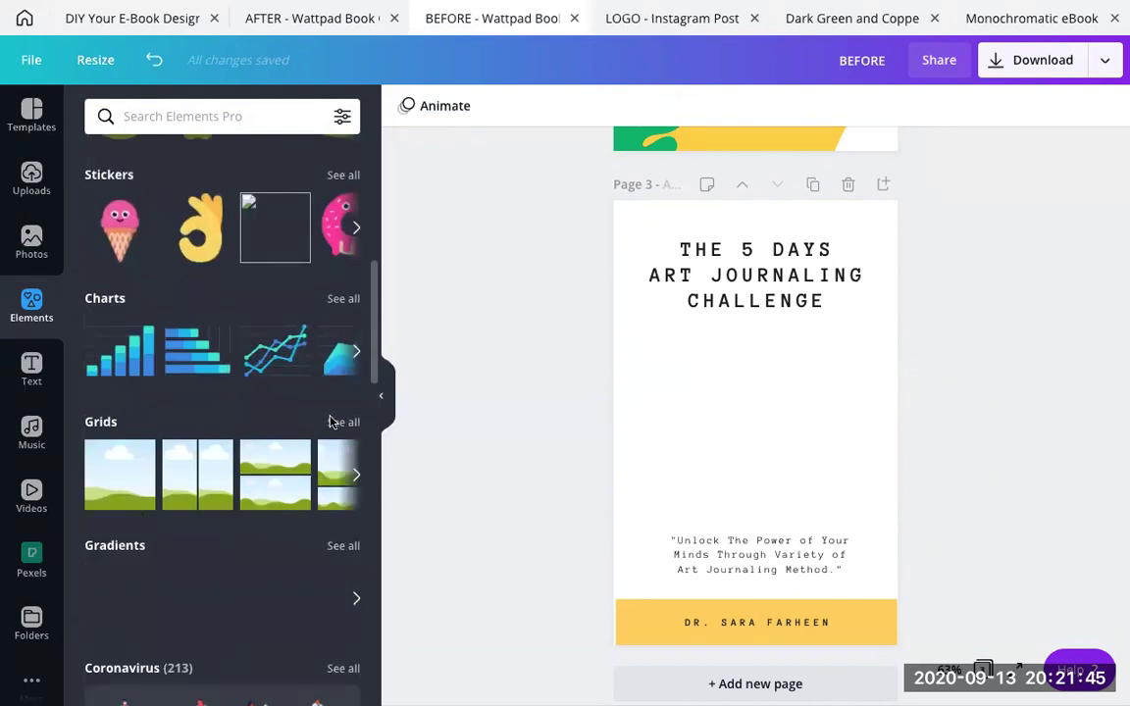
pyautogui.click(342, 423)
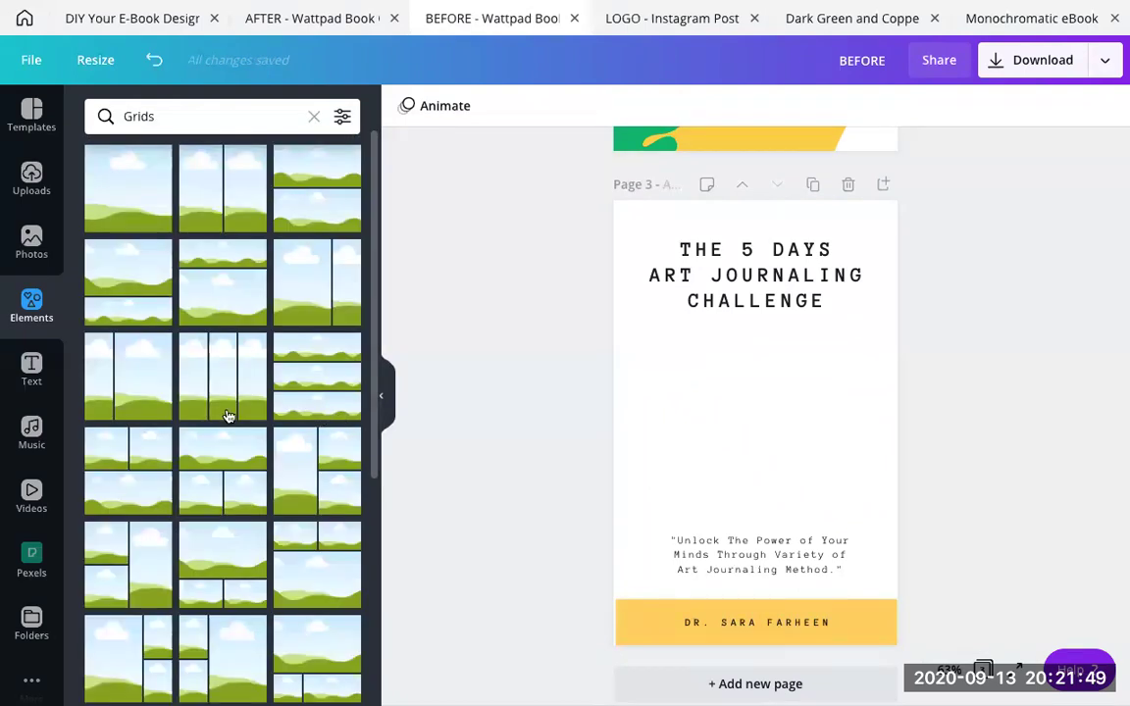
pyautogui.scroll(-5, 228, 416)
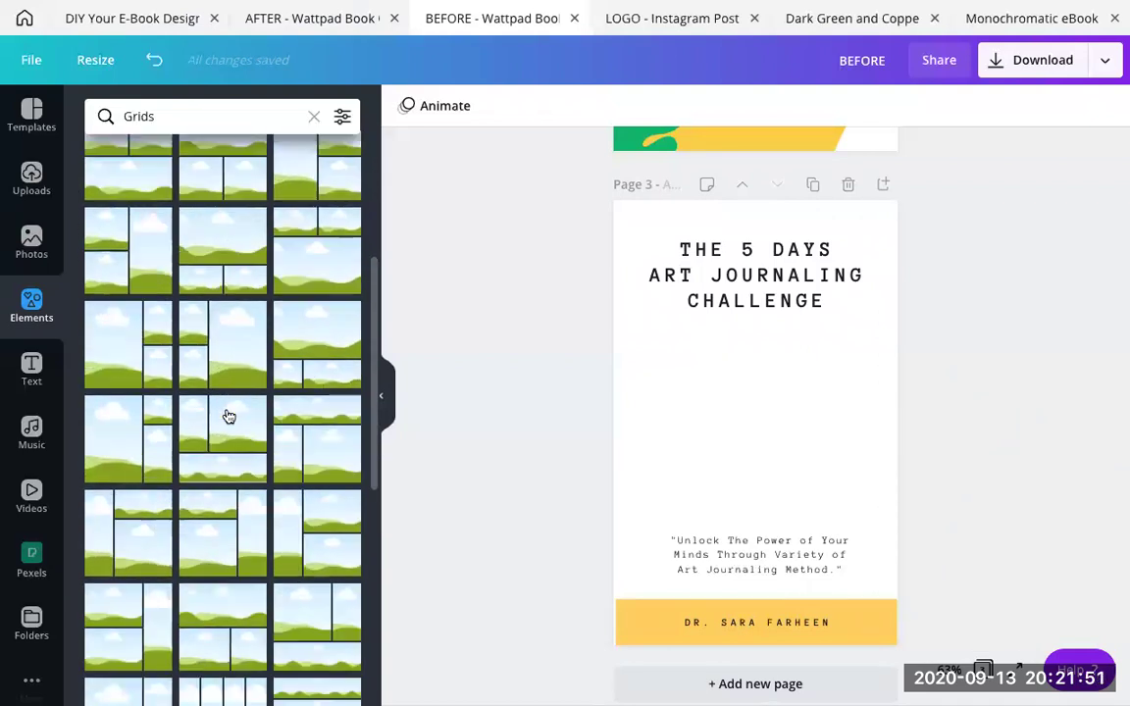
pyautogui.scroll(-3, 227, 417)
pyautogui.scroll(-3, 228, 417)
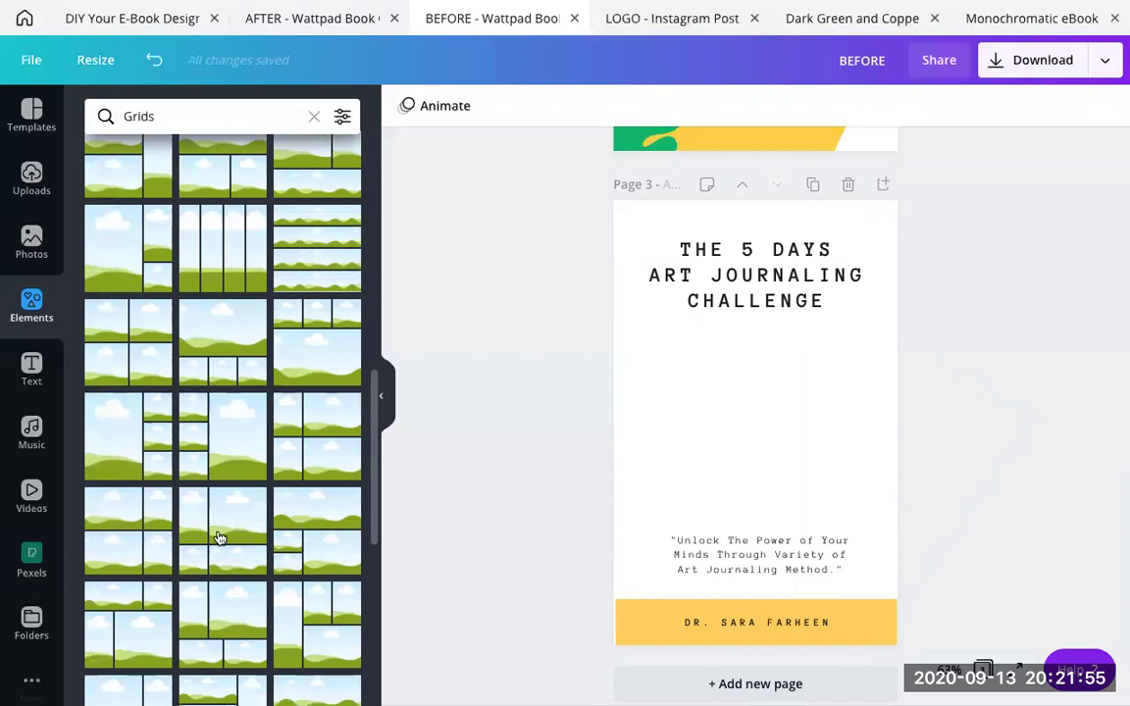
pyautogui.click(131, 338)
# Shrink the grid from all sides to fit between title and quote, and centre it
pyautogui.moveTo(770, 197); pyautogui.dragTo(767, 339)
pyautogui.moveTo(755, 651); pyautogui.dragTo(756, 537)
pyautogui.moveTo(619, 430); pyautogui.dragTo(659, 430)
pyautogui.moveTo(895, 430); pyautogui.dragTo(881, 430)
pyautogui.moveTo(836, 470); pyautogui.dragTo(823, 460)
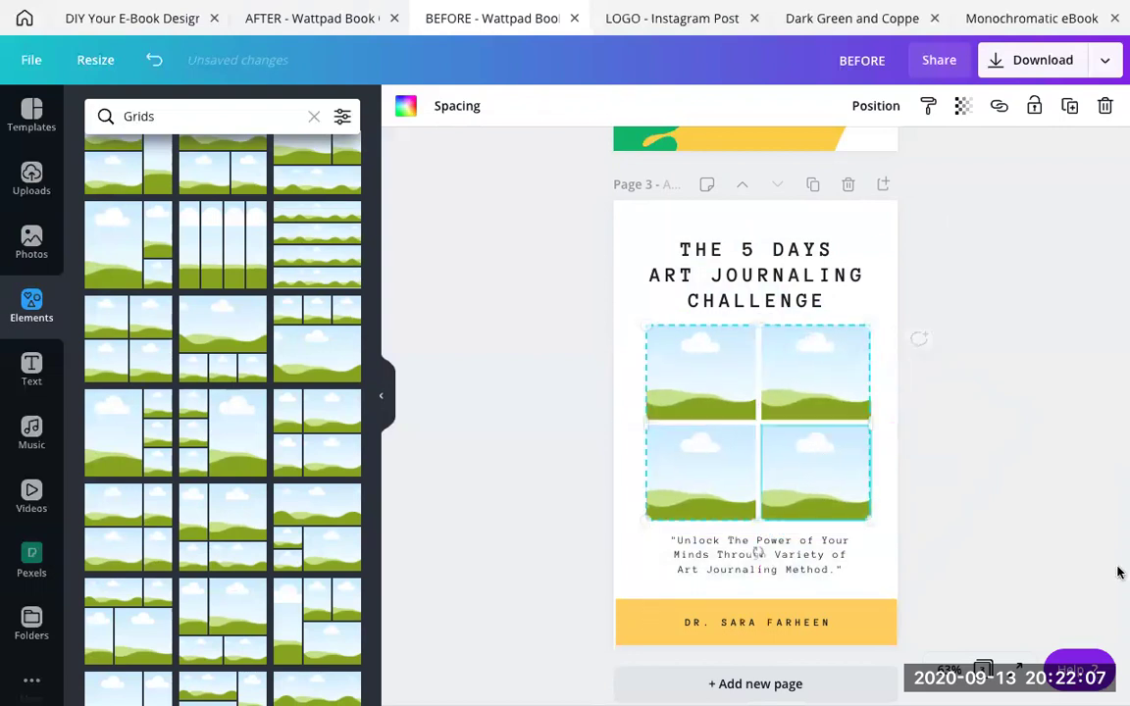
pyautogui.click(33, 245)
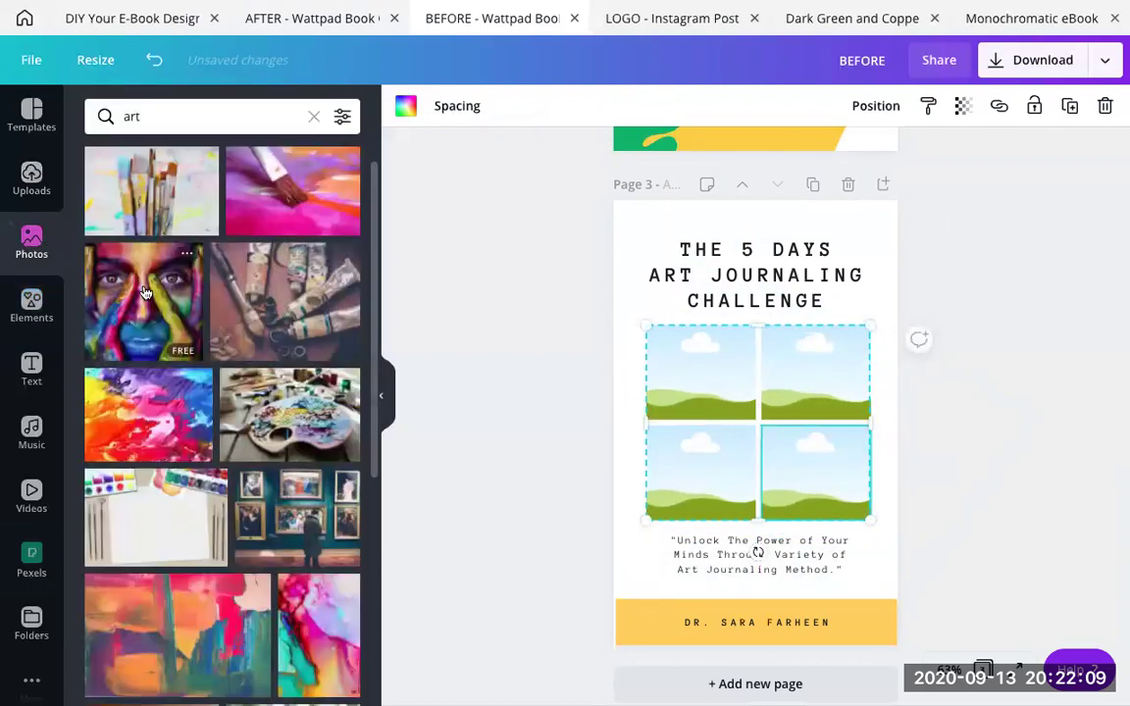
# Drop the face, pink painting, abstract paint and teal-pink fluid art photos into the four grid cells
pyautogui.moveTo(610, 367); pyautogui.dragTo(686, 373)
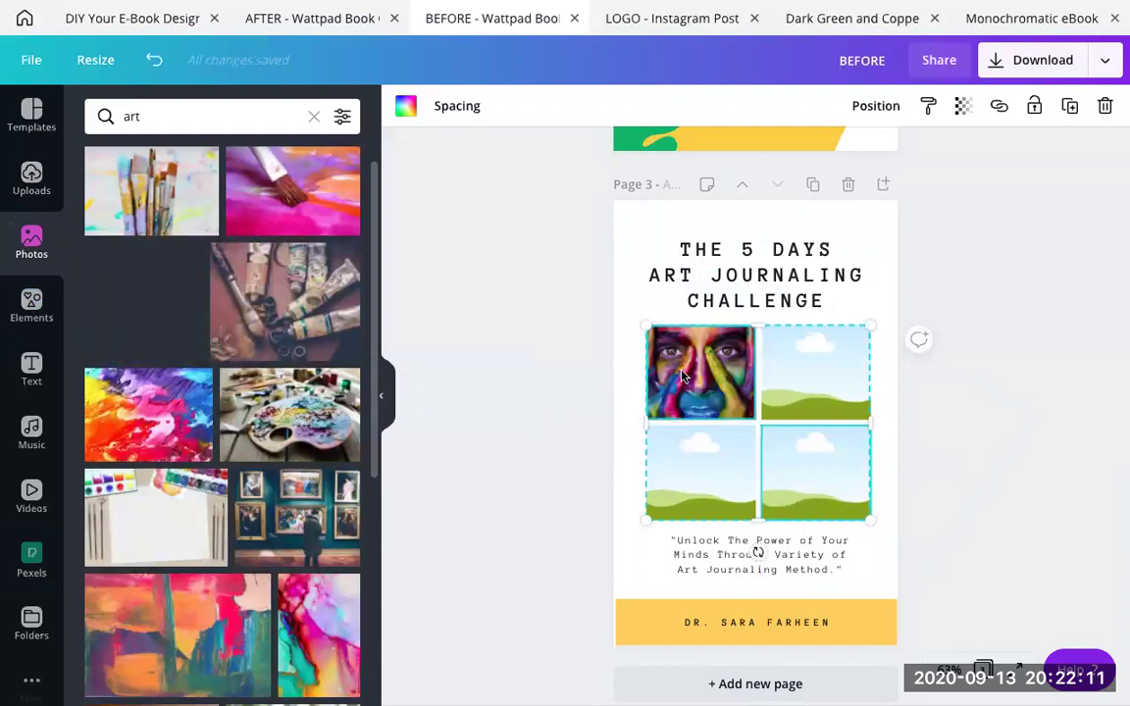
pyautogui.moveTo(306, 218); pyautogui.dragTo(814, 371)
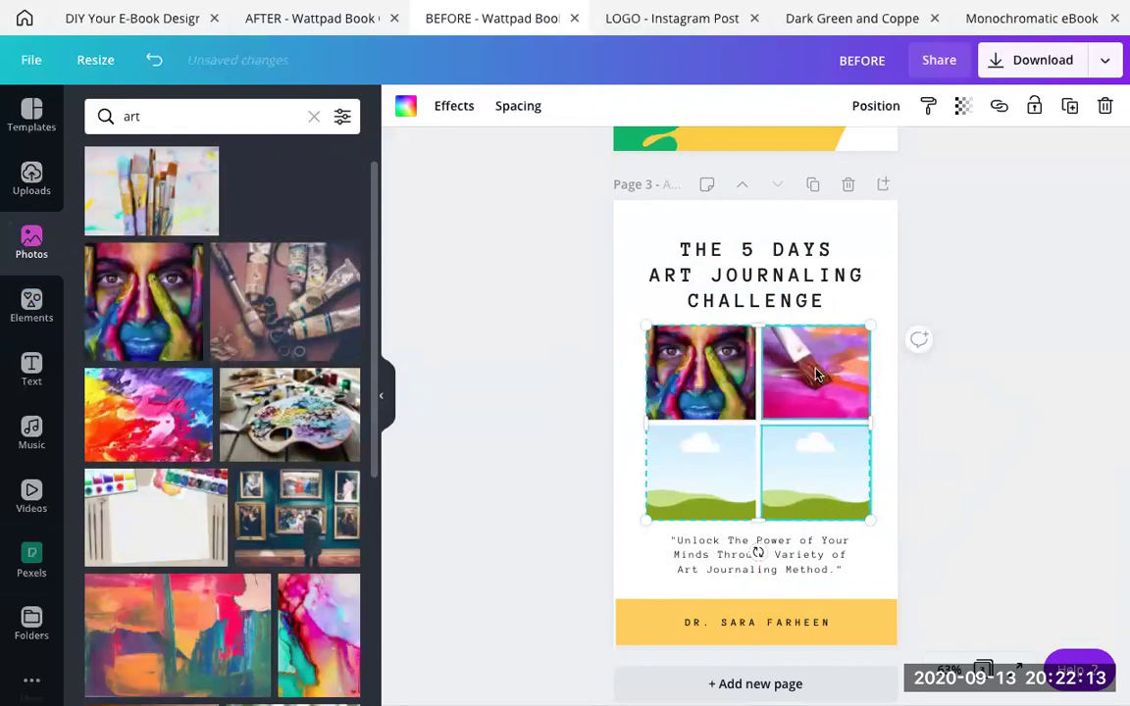
pyautogui.moveTo(137, 447)
pyautogui.mouseDown()
pyautogui.moveTo(450, 492)
pyautogui.moveTo(647, 436)
pyautogui.mouseUp()
pyautogui.moveTo(316, 628); pyautogui.dragTo(814, 471)
# Check the placed photo, title, quote box and image grid, then move to the AFTER design
pyautogui.click(967, 436)
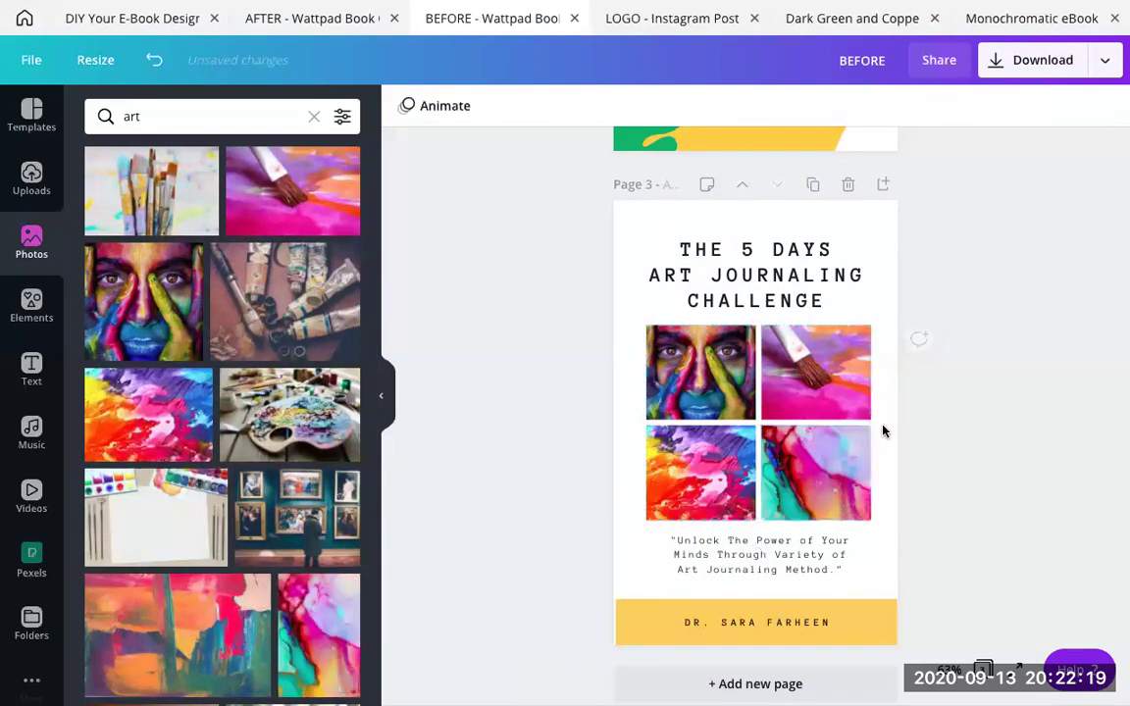
pyautogui.click(832, 395)
pyautogui.click(952, 456)
pyautogui.click(753, 283)
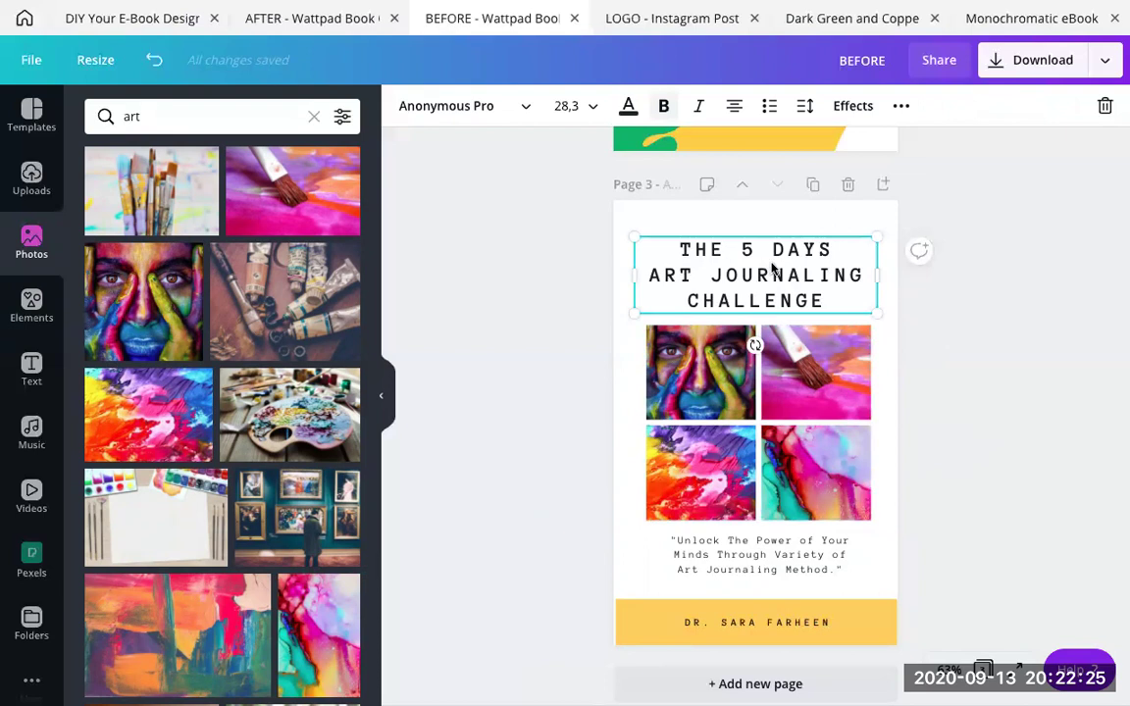
pyautogui.click(818, 554)
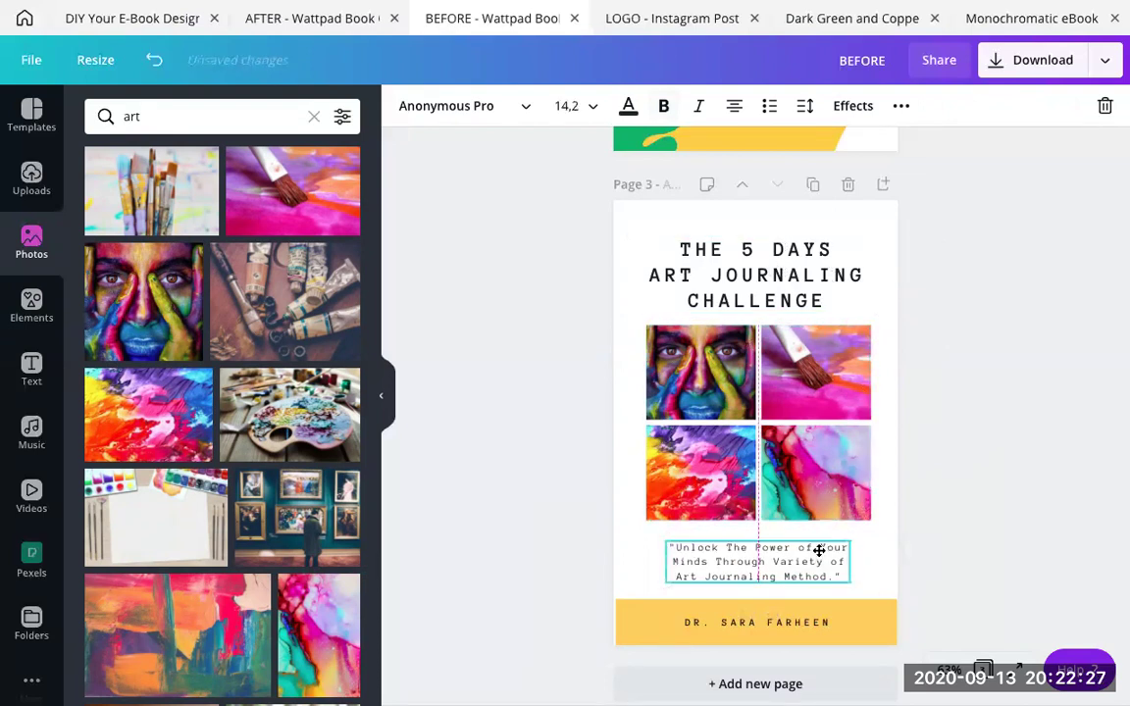
pyautogui.click(714, 416)
pyautogui.click(989, 469)
pyautogui.click(802, 261)
pyautogui.click(917, 439)
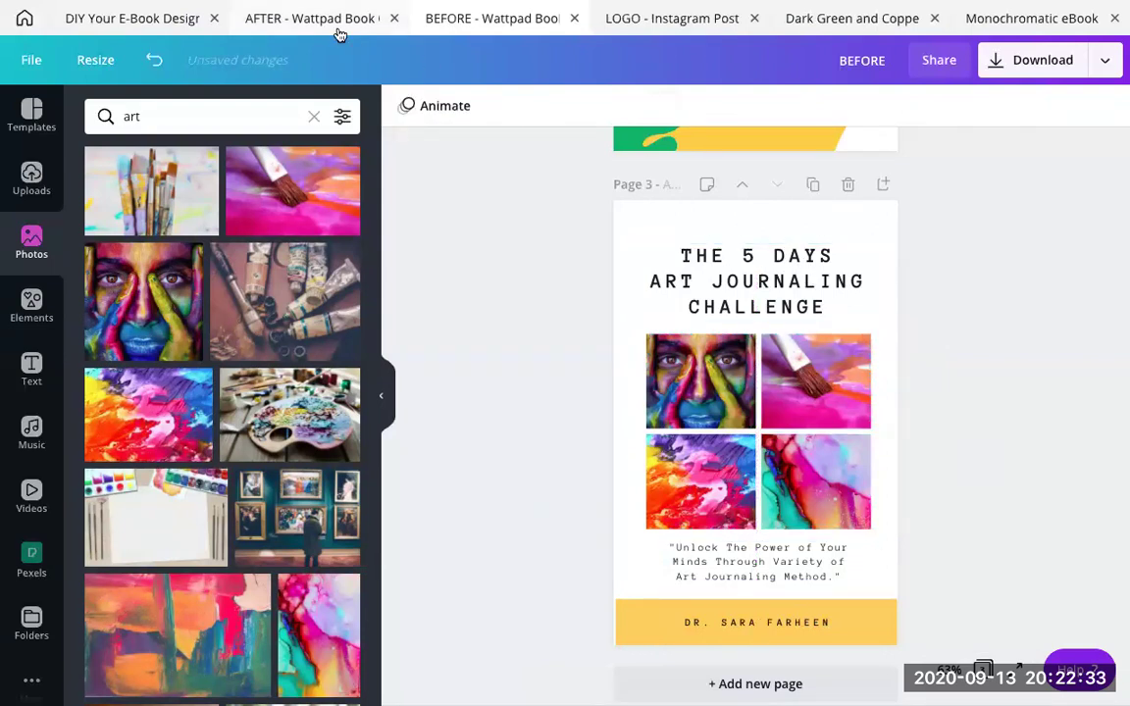
pyautogui.click(303, 22)
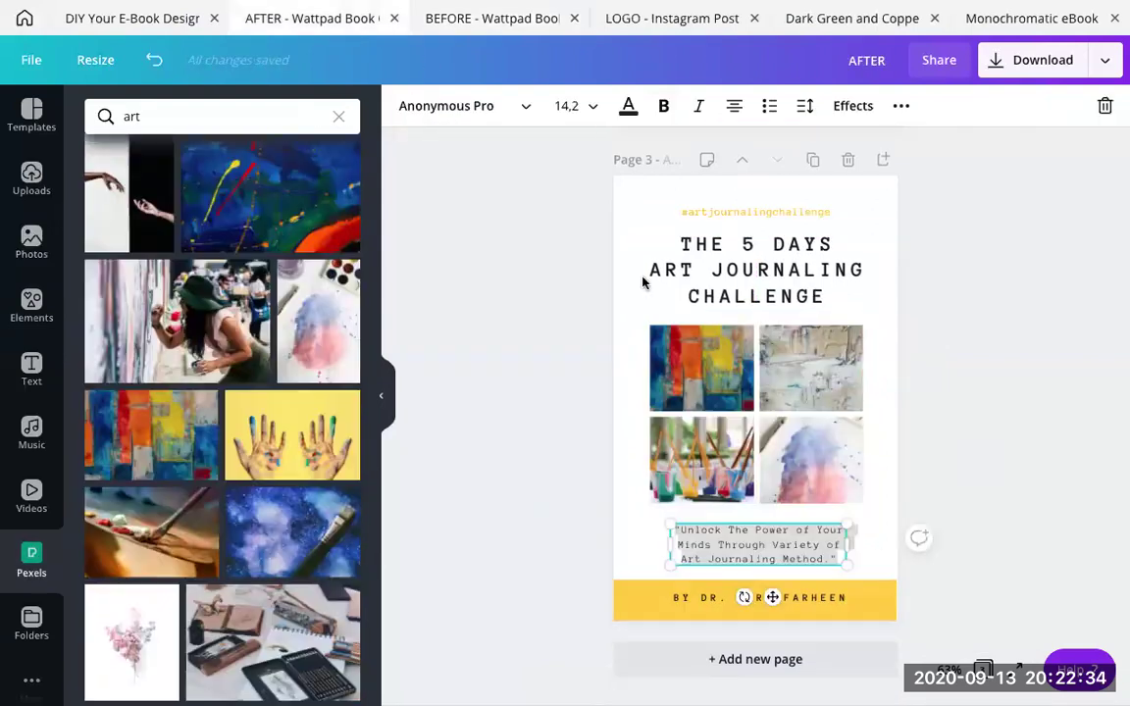
pyautogui.doubleClick(753, 212)
pyautogui.hotkey('ctrl', 'c')
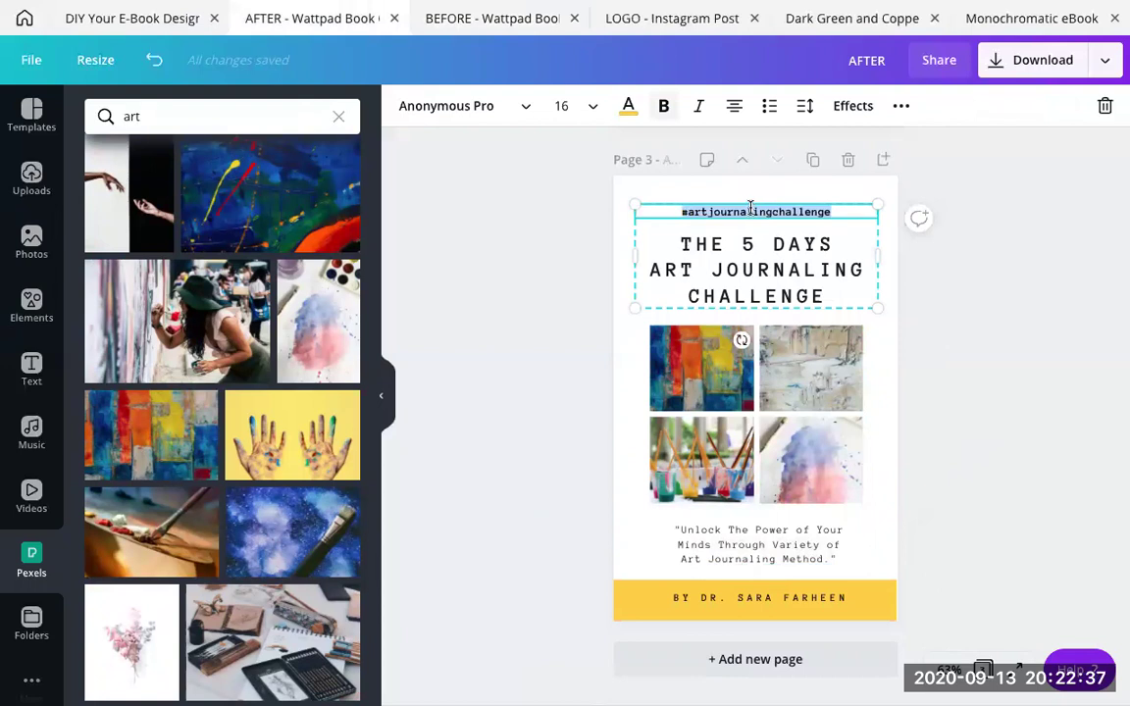
pyautogui.click(517, 21)
pyautogui.click(757, 265)
pyautogui.click(796, 569)
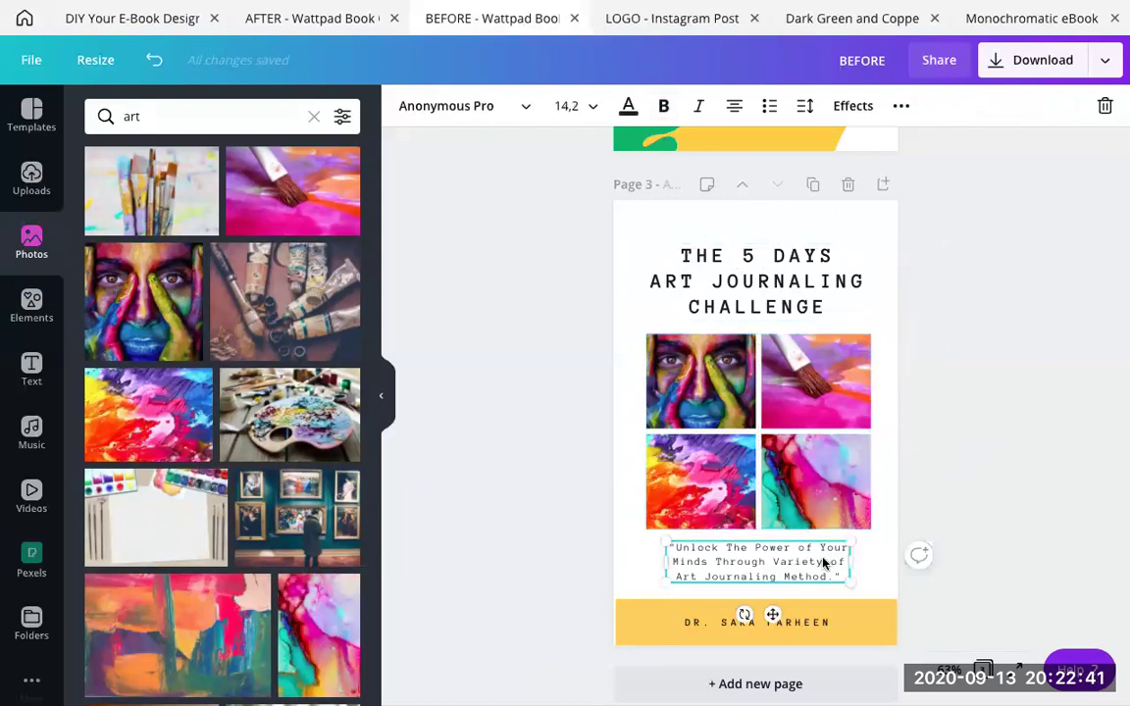
pyautogui.moveTo(796, 569); pyautogui.dragTo(805, 242)
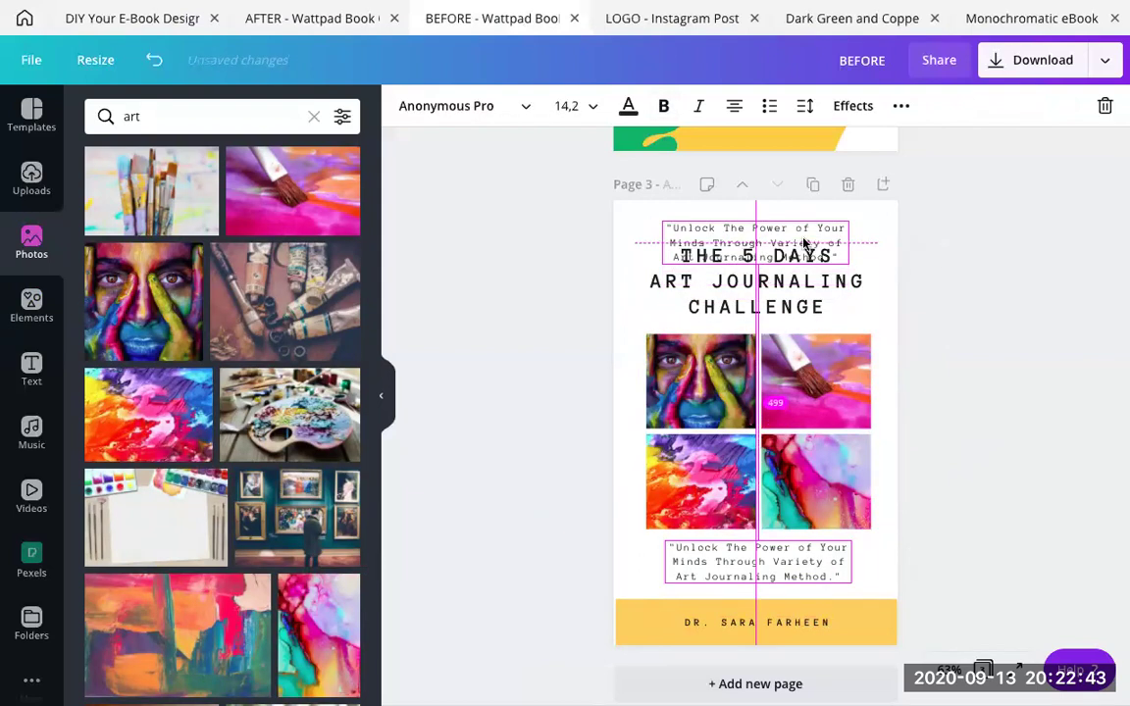
pyautogui.doubleClick(803, 242)
pyautogui.hotkey('ctrl', 'a')
pyautogui.hotkey('ctrl', 'v')
pyautogui.click(812, 235)
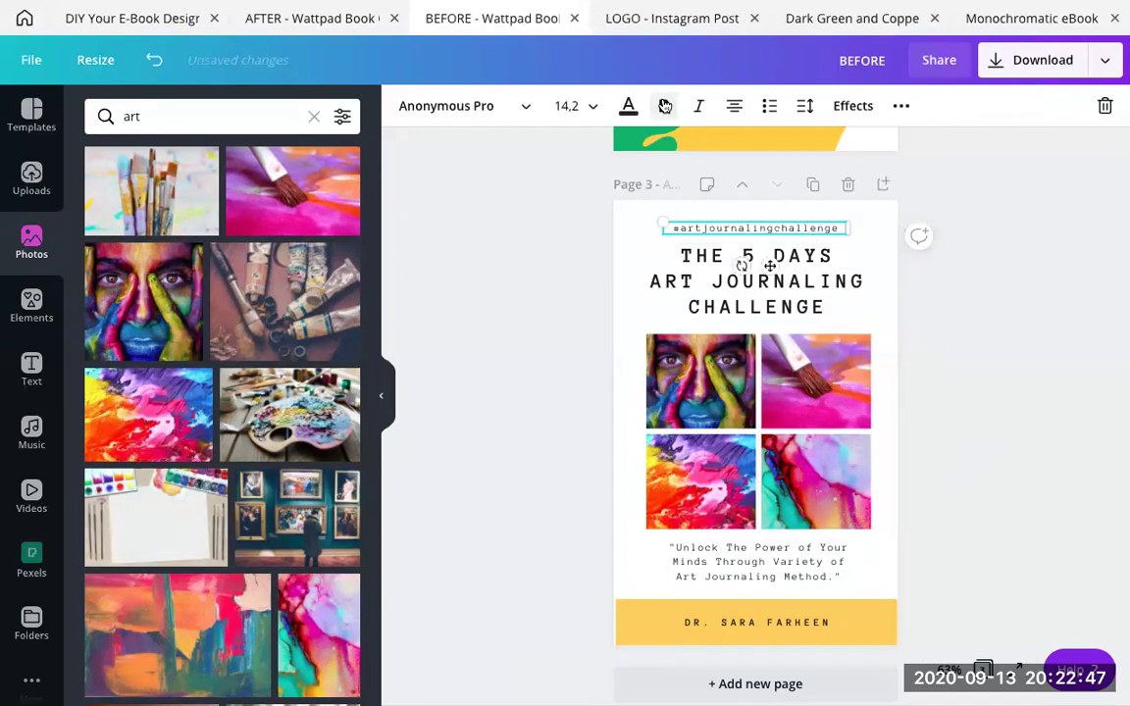
pyautogui.click(585, 239)
pyautogui.click(739, 260)
pyautogui.click(552, 297)
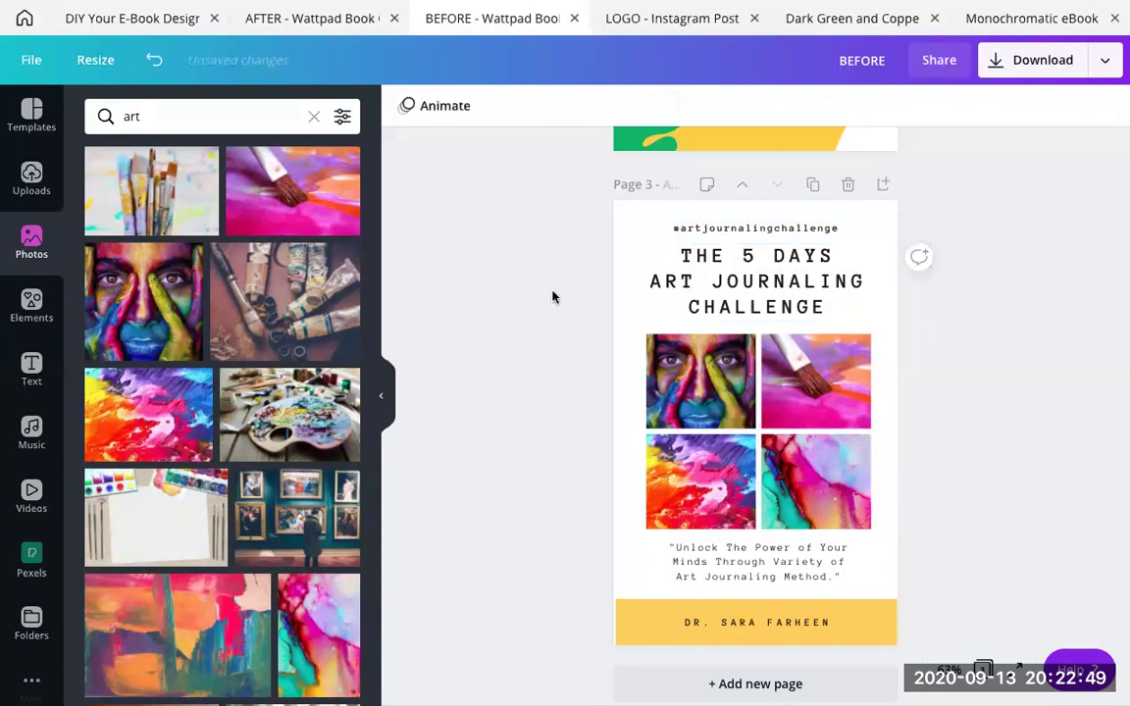
pyautogui.click(711, 369)
pyautogui.scroll(1, 710, 369)
pyautogui.scroll(7, 711, 369)
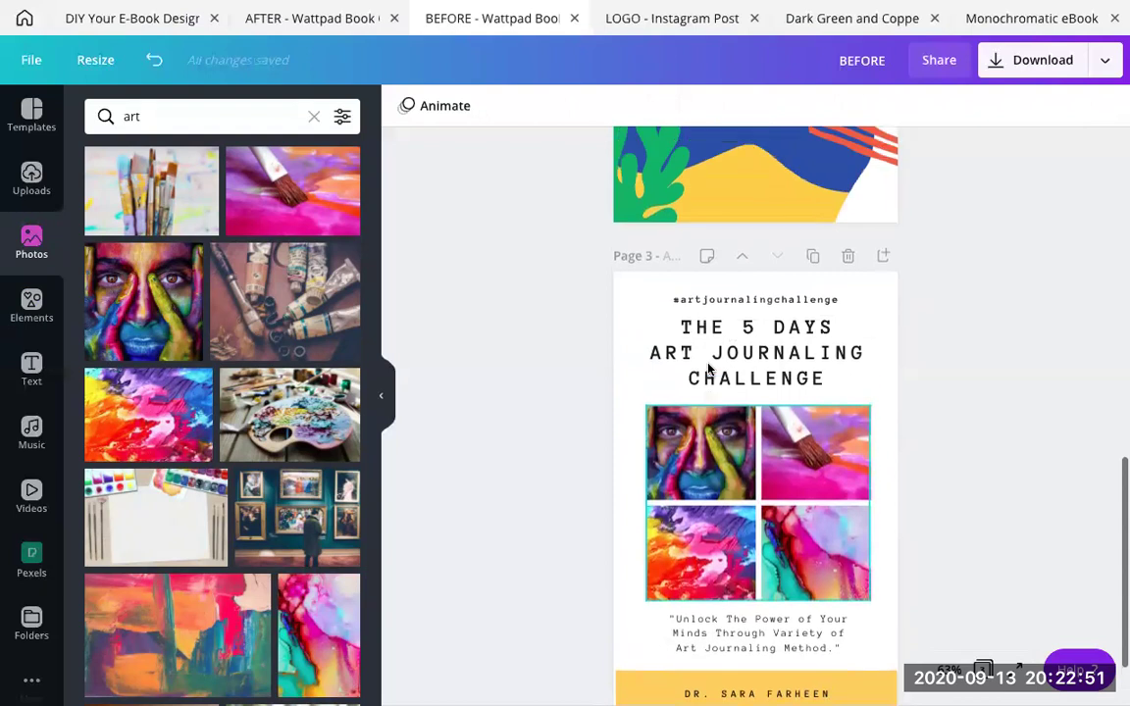
pyautogui.scroll(4, 709, 368)
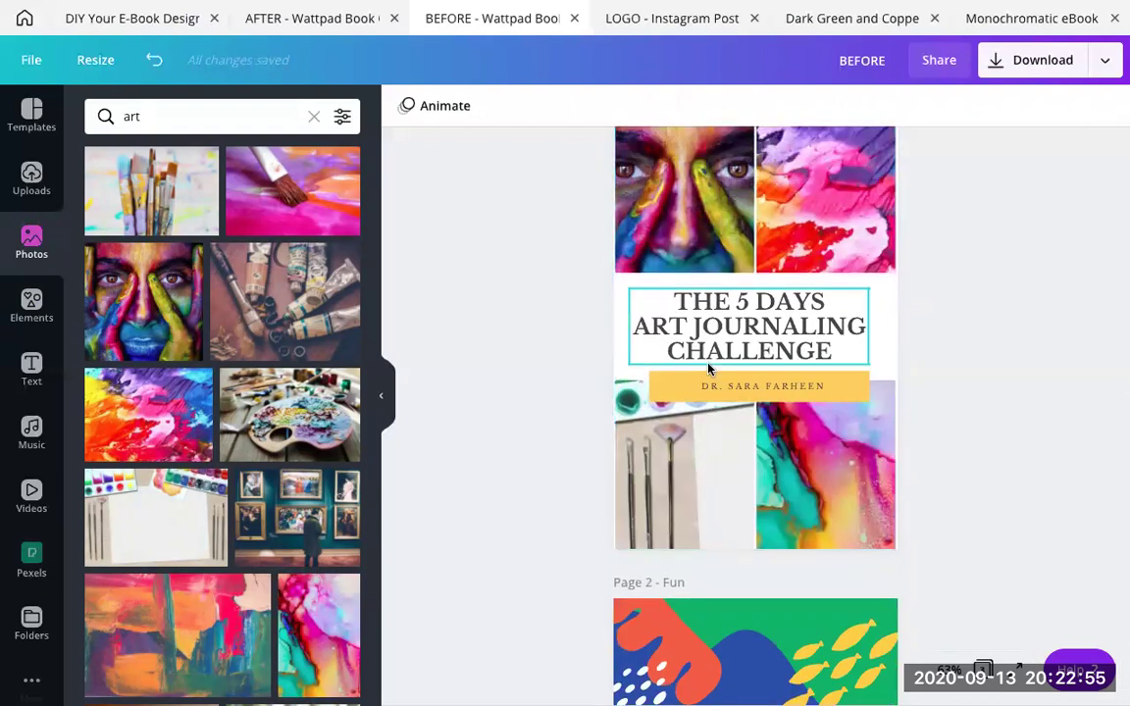
pyautogui.click(313, 115)
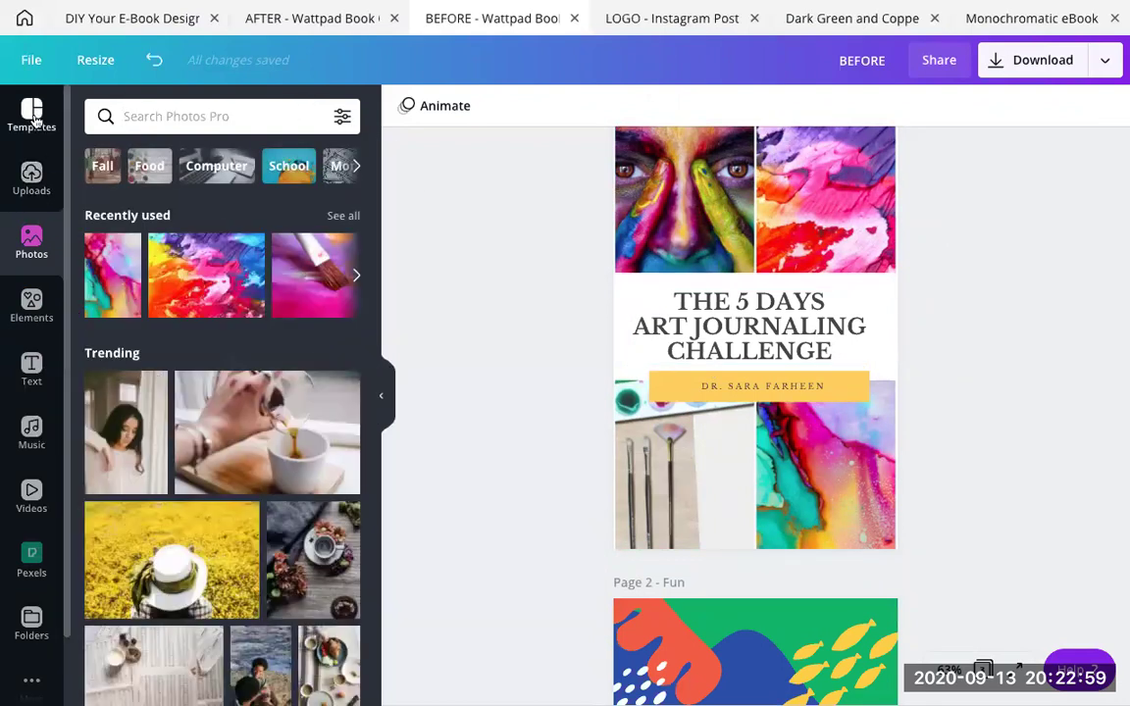
# Scroll through the book cover templates in the Templates panel
pyautogui.click(32, 114)
pyautogui.scroll(-3, 222, 455)
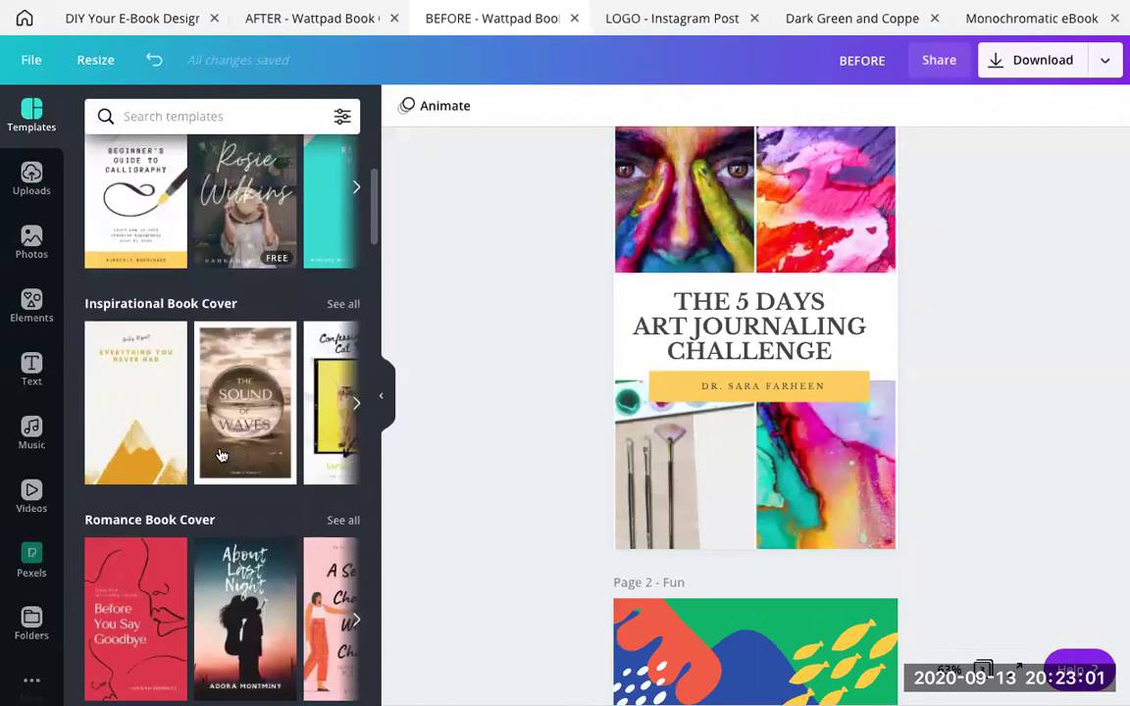
pyautogui.scroll(-4, 235, 466)
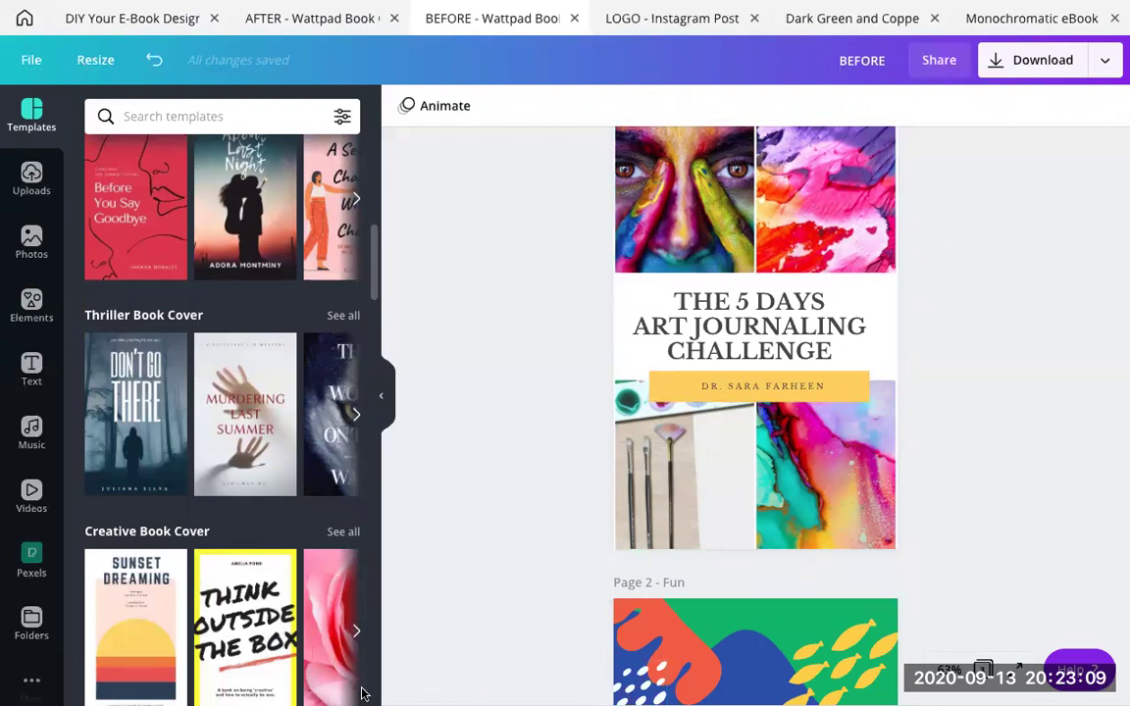
pyautogui.moveTo(445, 695)
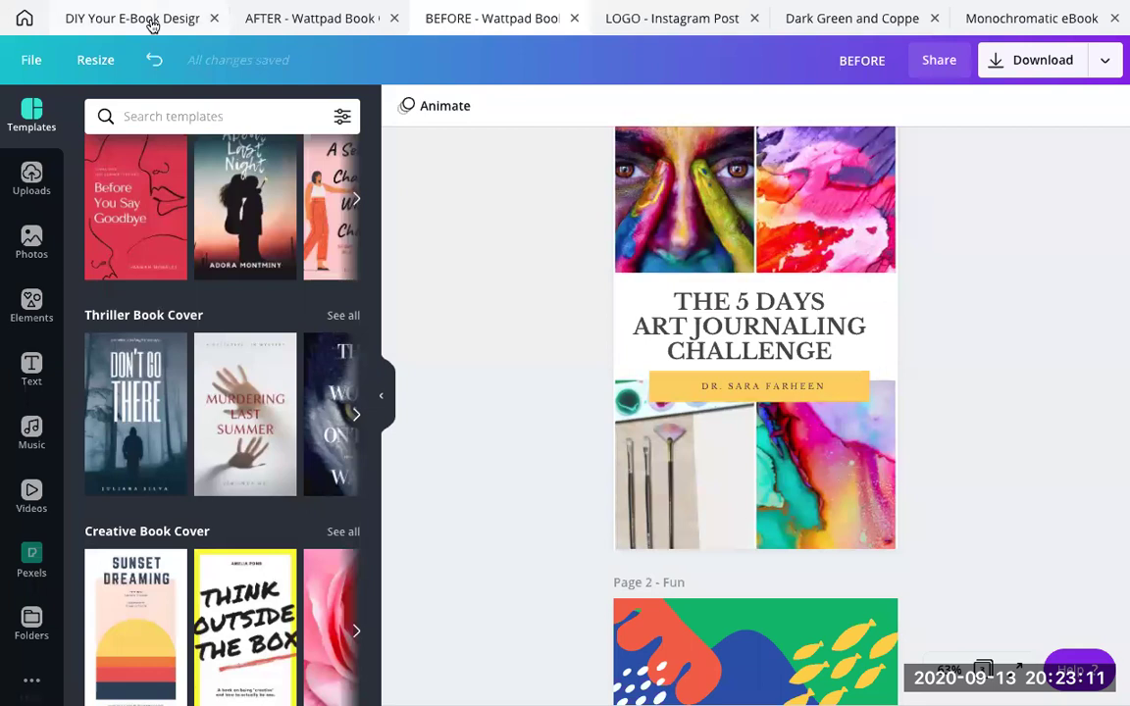
# Glance at the DIY e-book design, then return to the BEFORE art journaling cover
pyautogui.click(137, 20)
pyautogui.scroll(-3, 1059, 507)
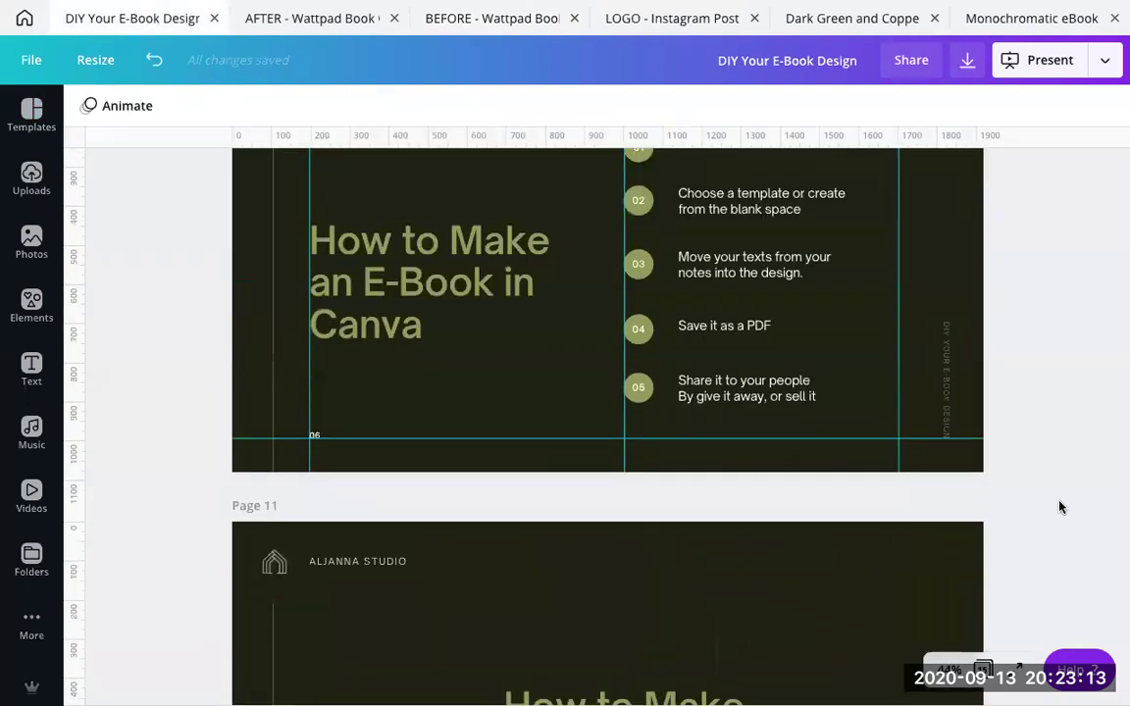
pyautogui.click(505, 18)
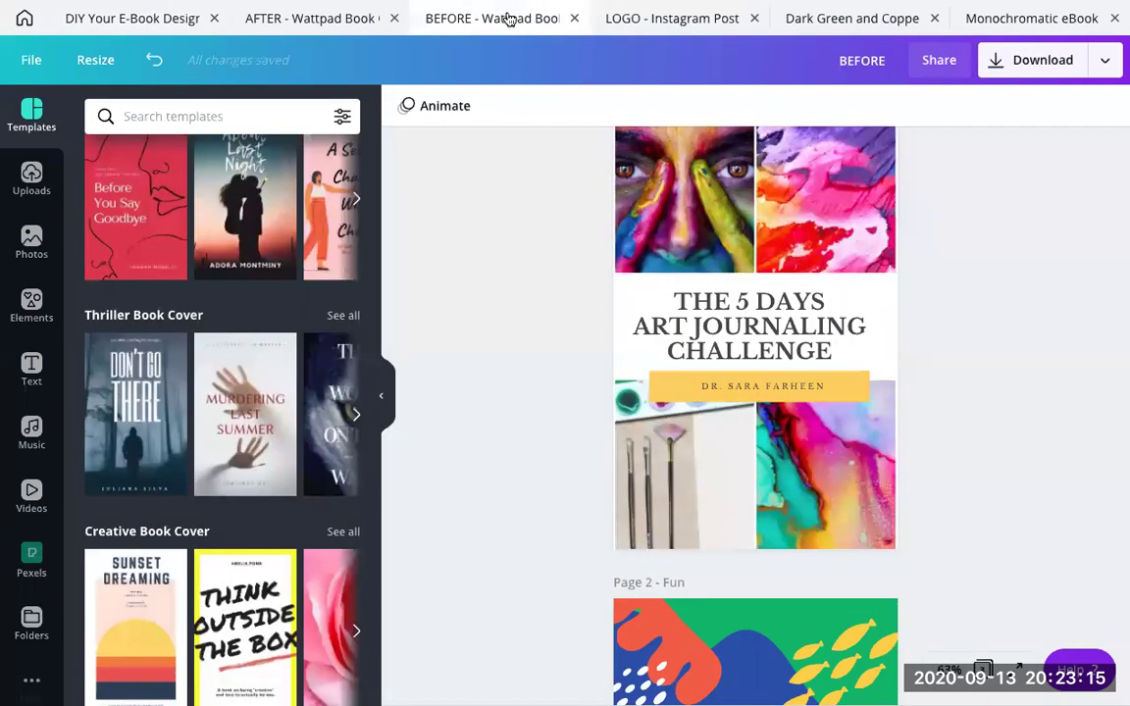
pyautogui.scroll(1, 873, 427)
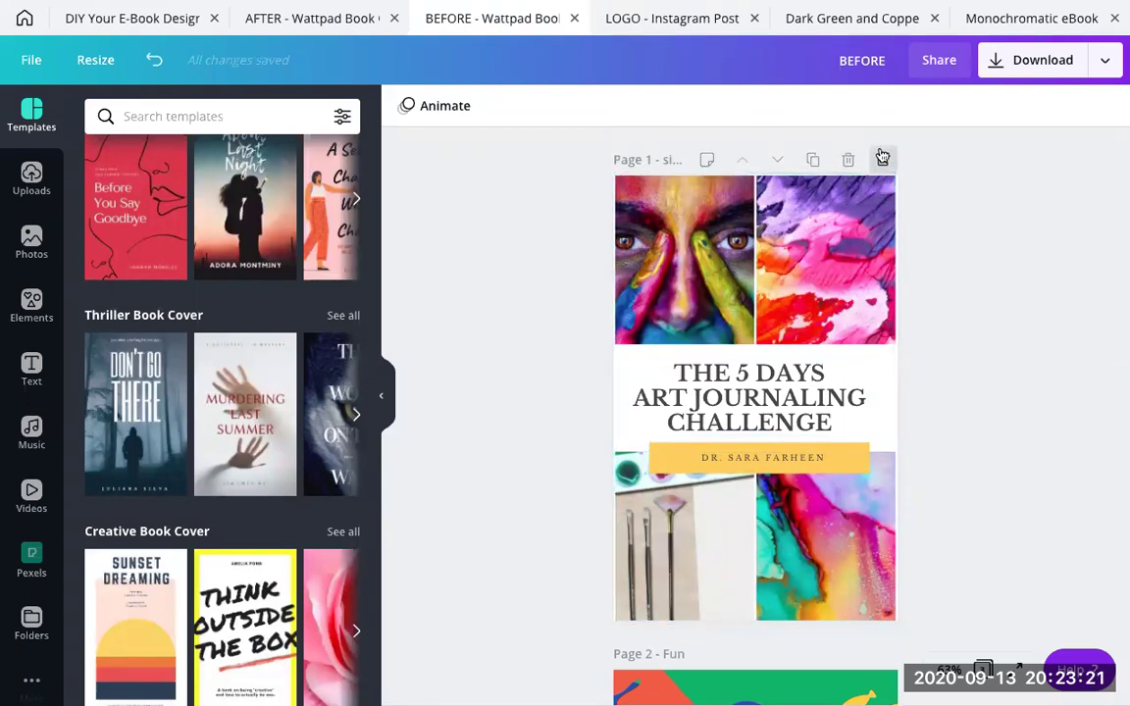
# Add a blank page to the Dark Green and Copper ebook and move it up to page 1
pyautogui.click(807, 19)
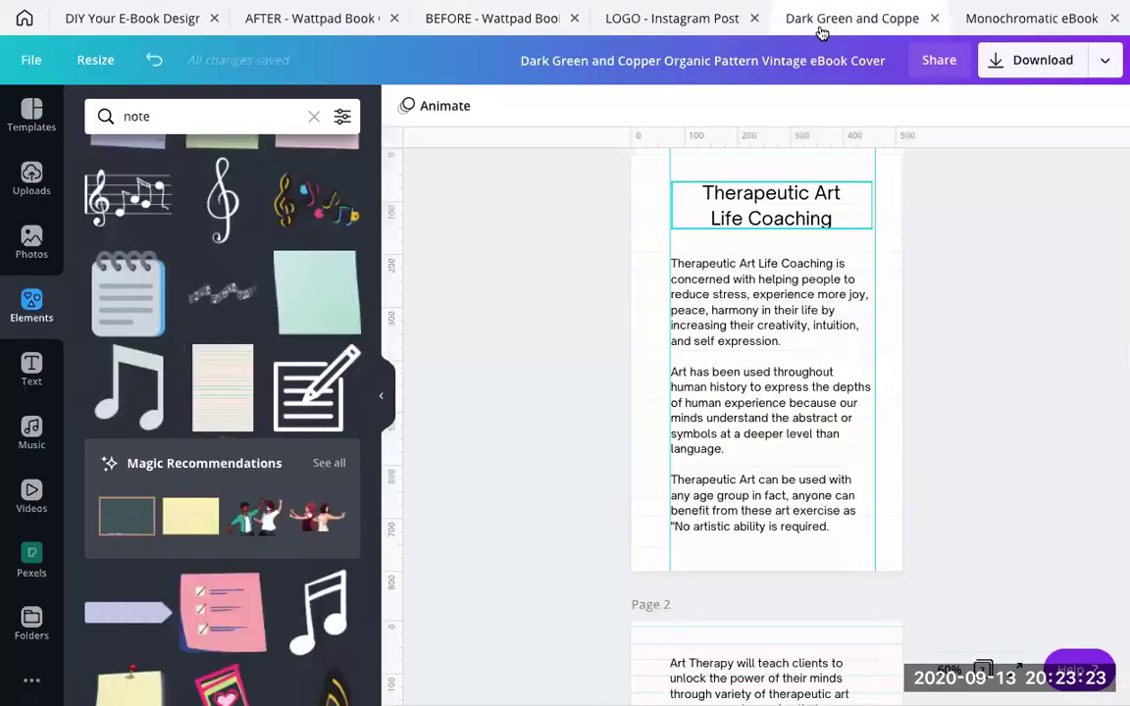
pyautogui.scroll(1, 852, 310)
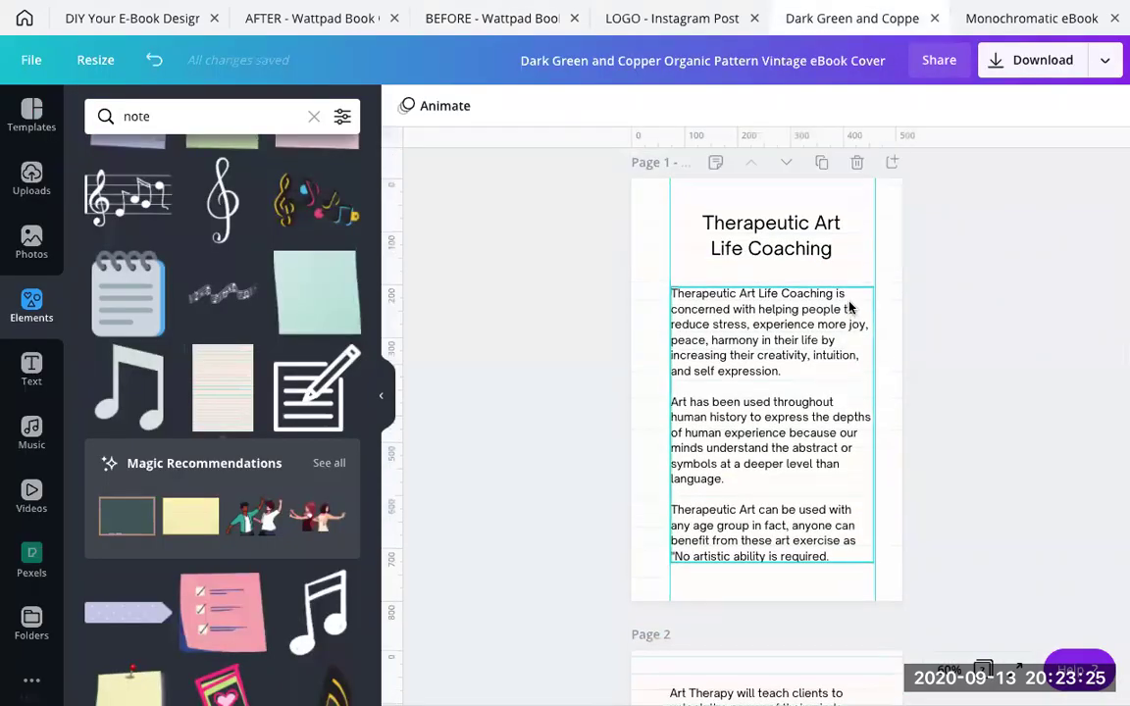
pyautogui.scroll(1, 824, 295)
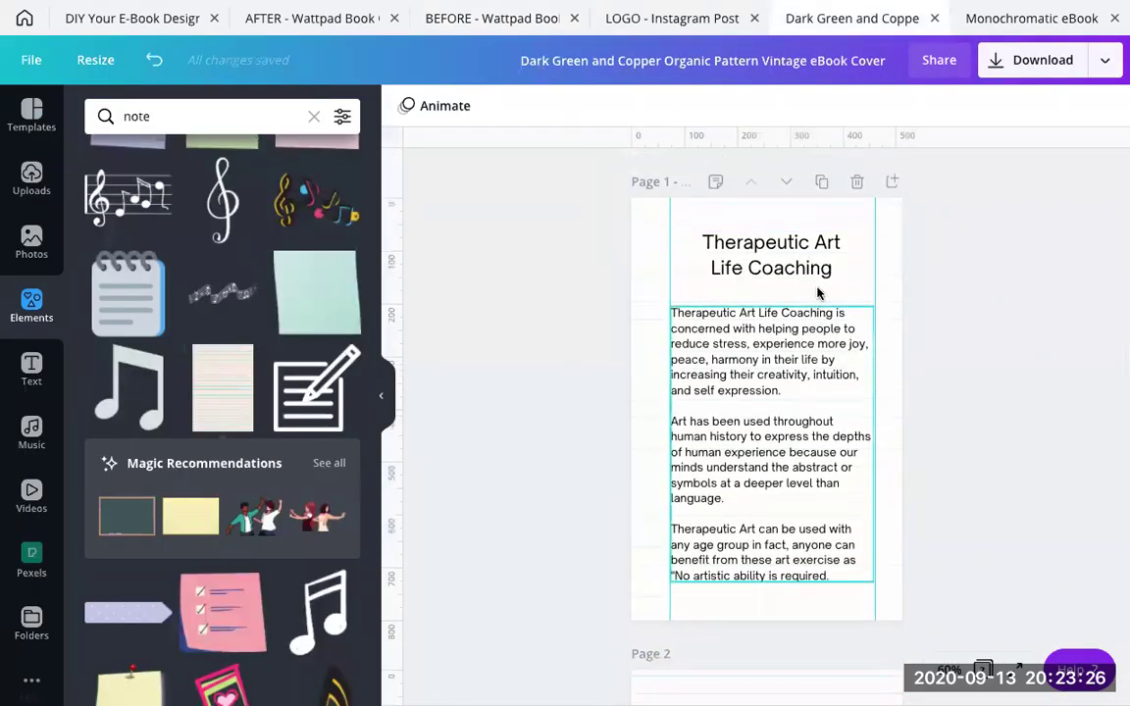
pyautogui.click(892, 183)
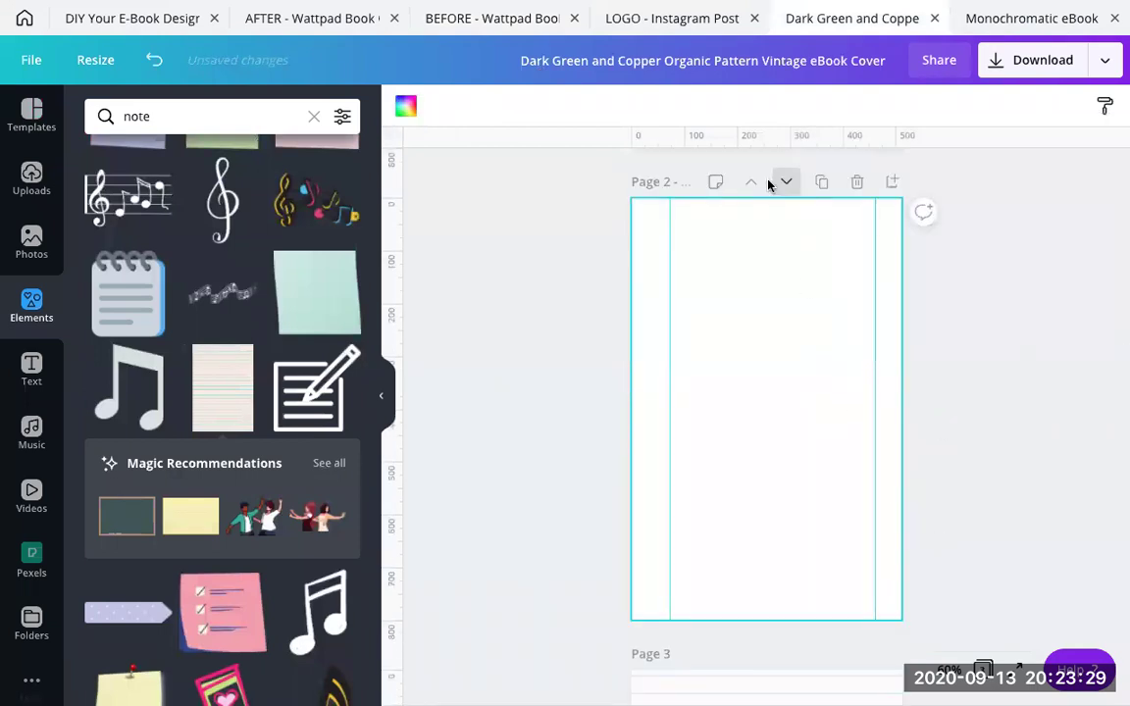
pyautogui.click(751, 183)
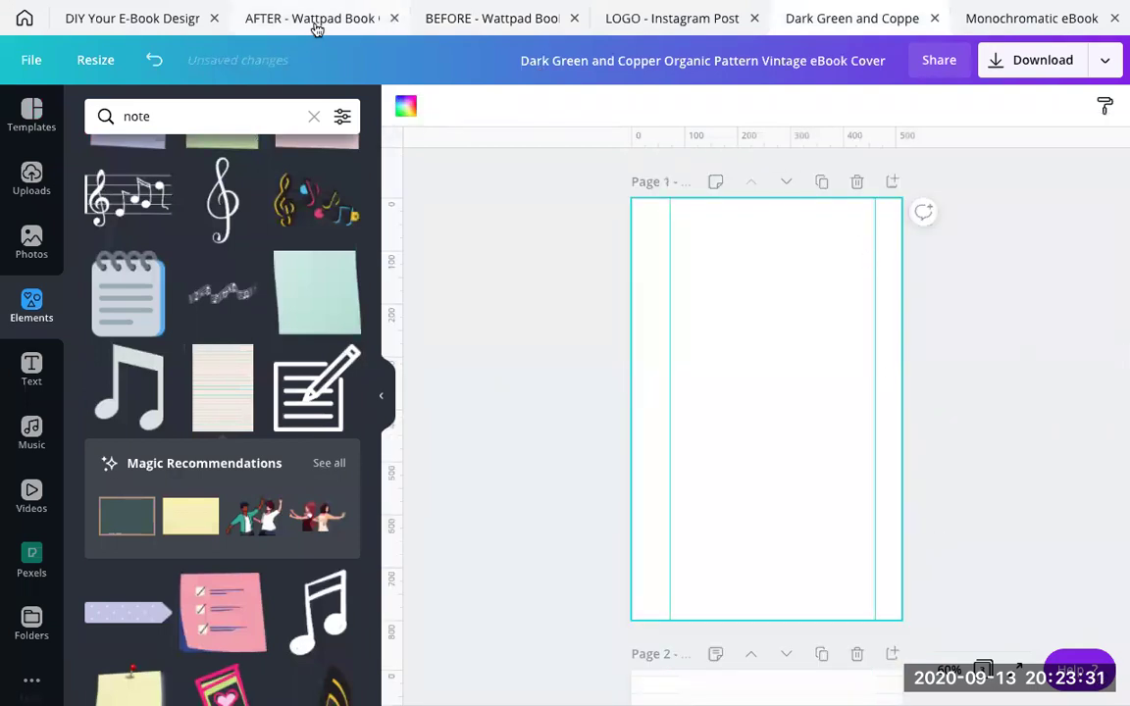
# Box-select every element of the AFTER art journaling cover
pyautogui.click(315, 24)
pyautogui.moveTo(521, 183); pyautogui.dragTo(943, 616)
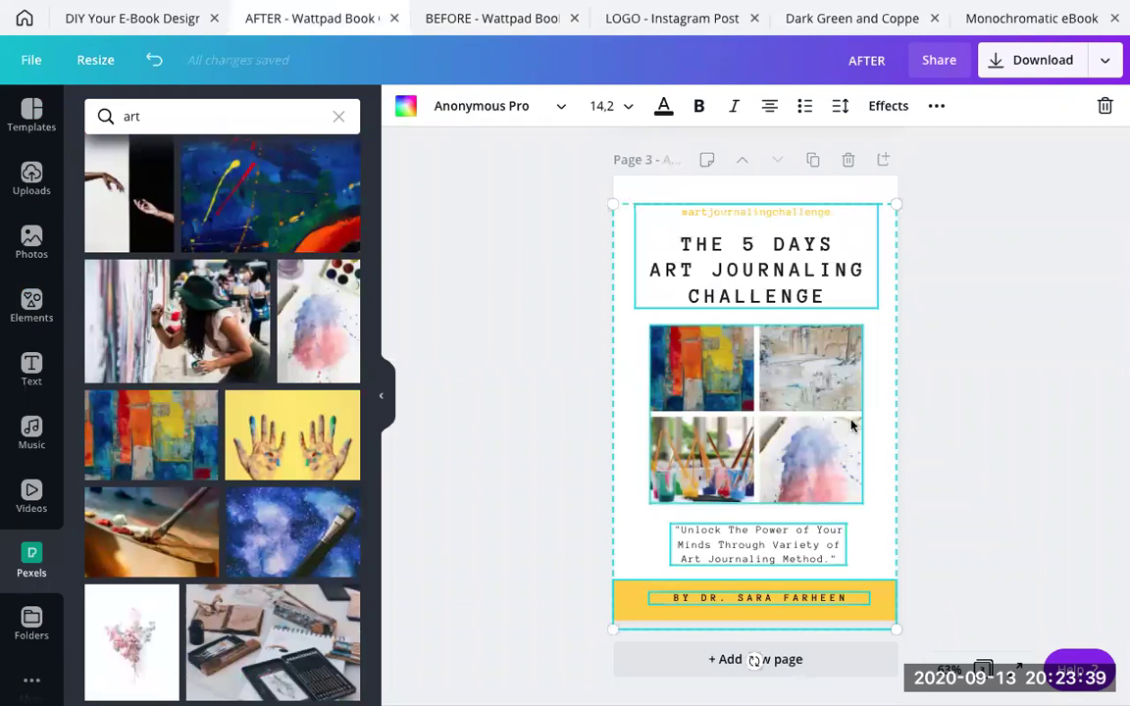
pyautogui.click(802, 27)
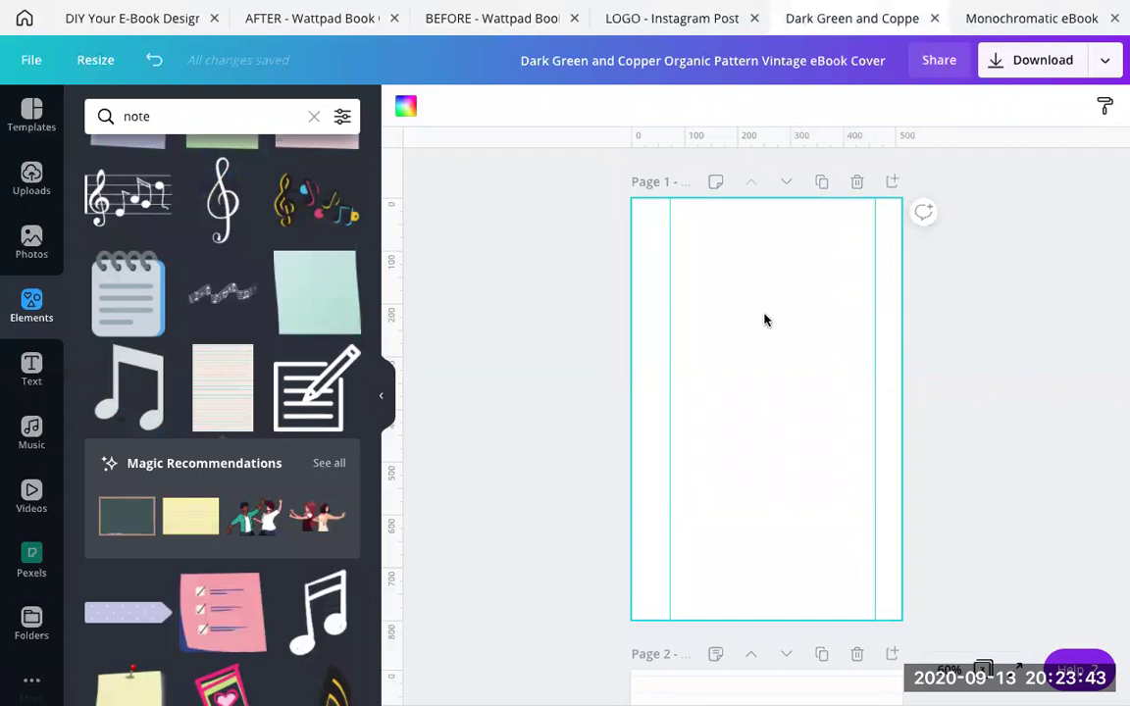
# Paste the art journaling cover onto blank page 1 and scroll through the ebook pages
pyautogui.hotkey('ctrl', 'v')
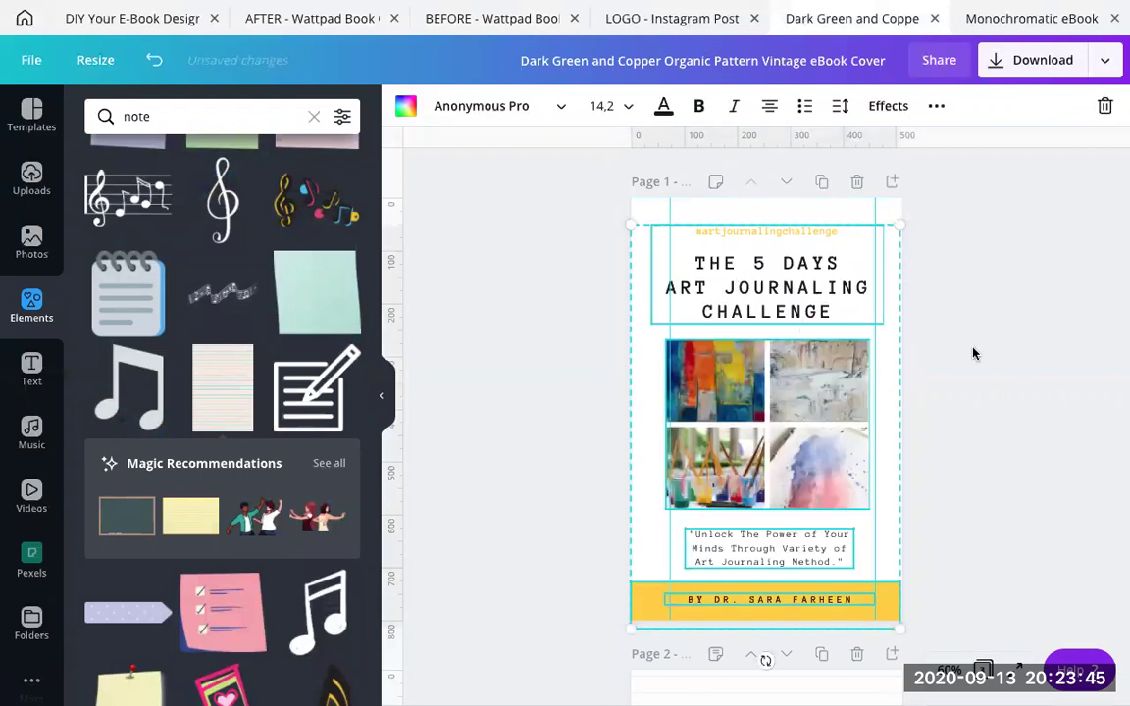
pyautogui.press('Escape')
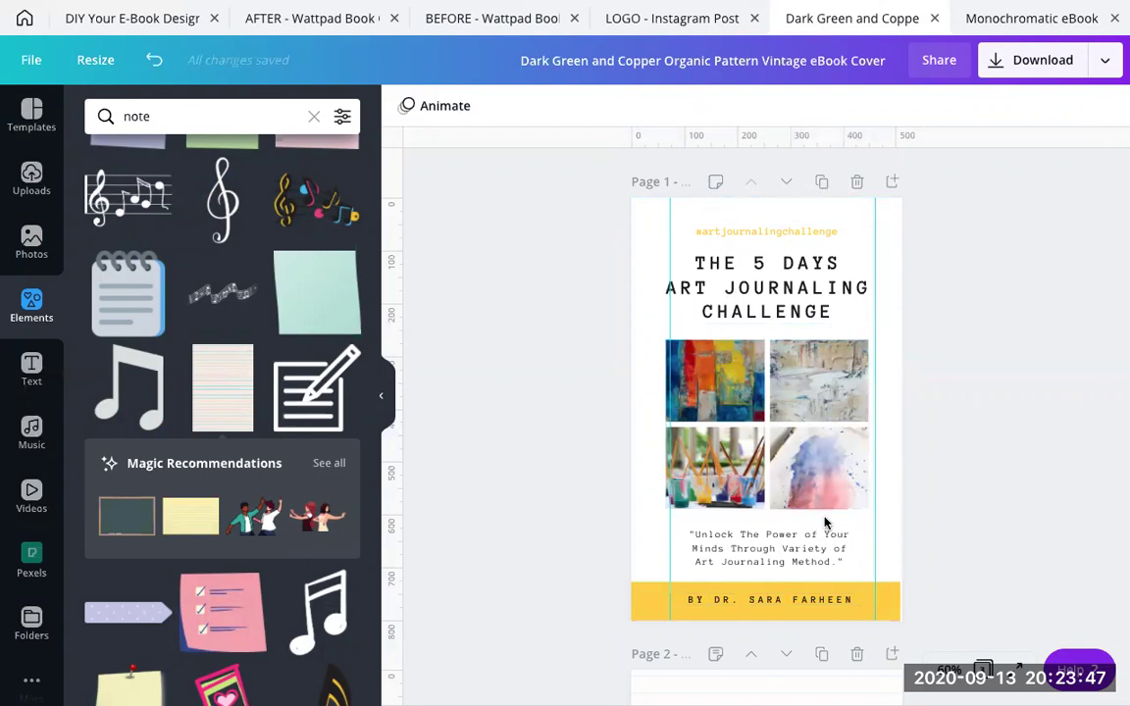
pyautogui.scroll(-5, 825, 523)
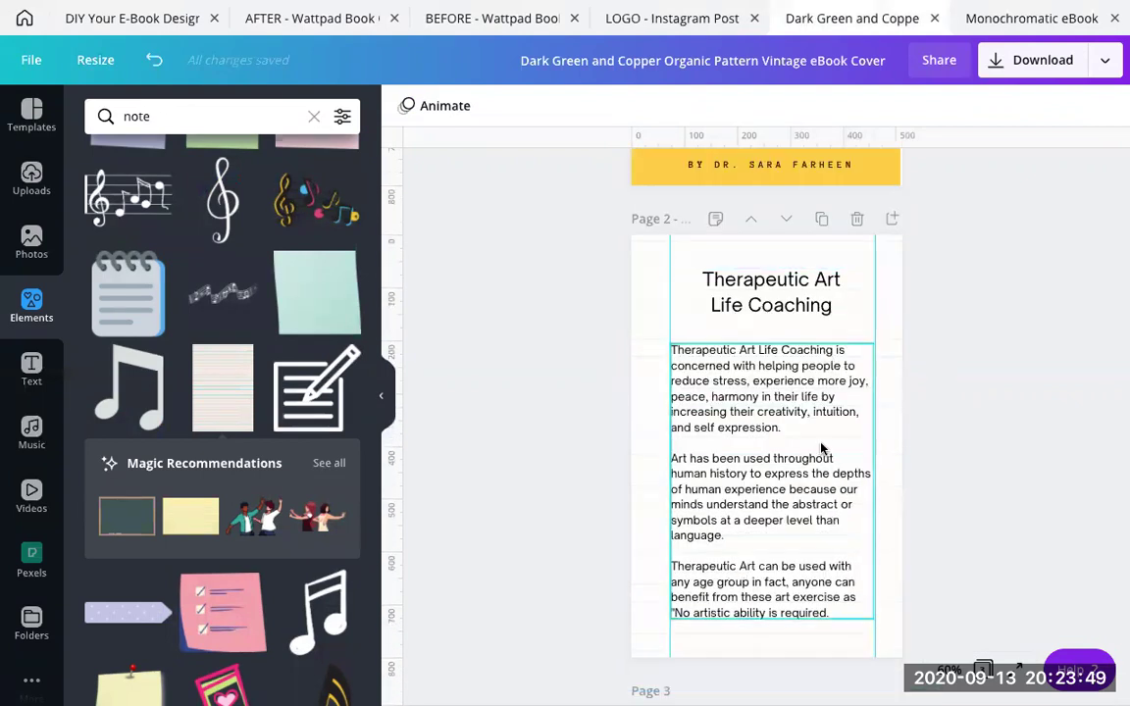
pyautogui.scroll(-5, 822, 449)
pyautogui.scroll(10, 784, 498)
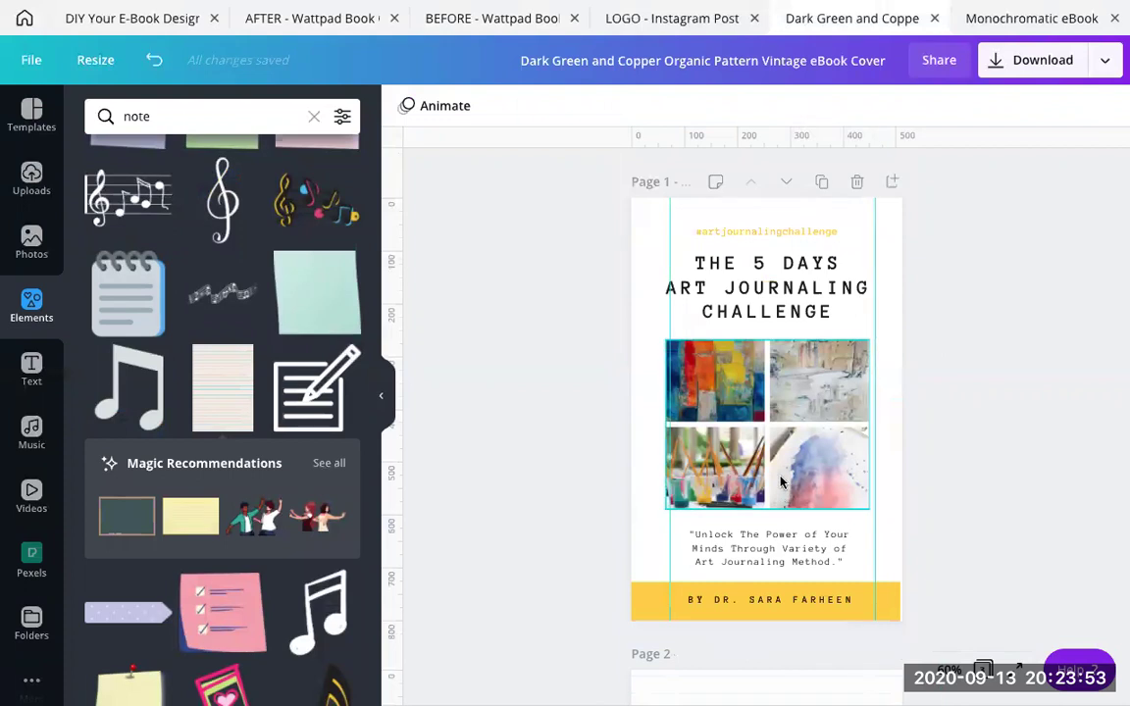
# Download the ebook as a PDF Standard file saved as 'art challenge'
pyautogui.click(1063, 63)
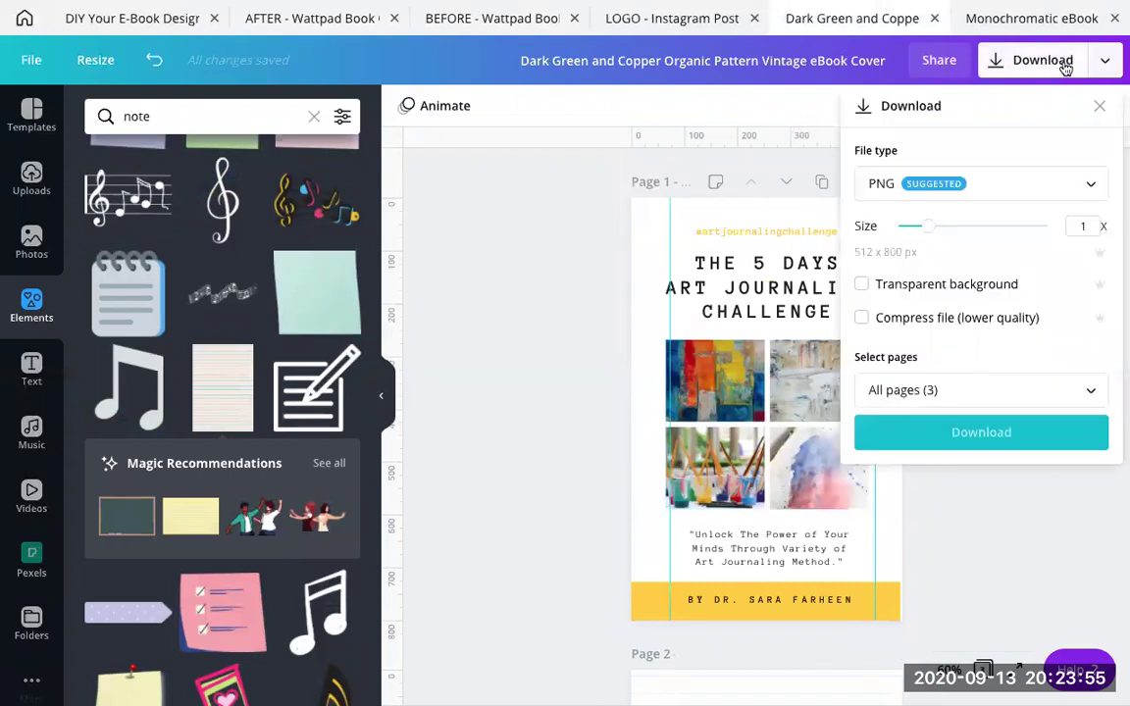
pyautogui.click(1048, 196)
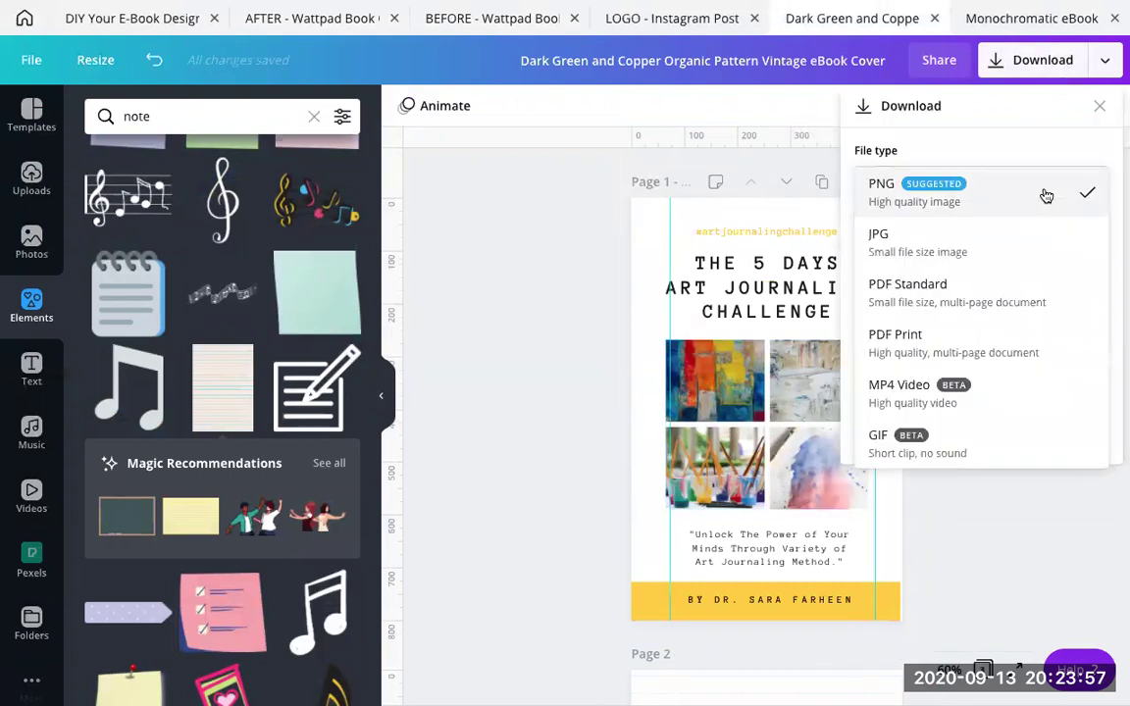
pyautogui.click(971, 294)
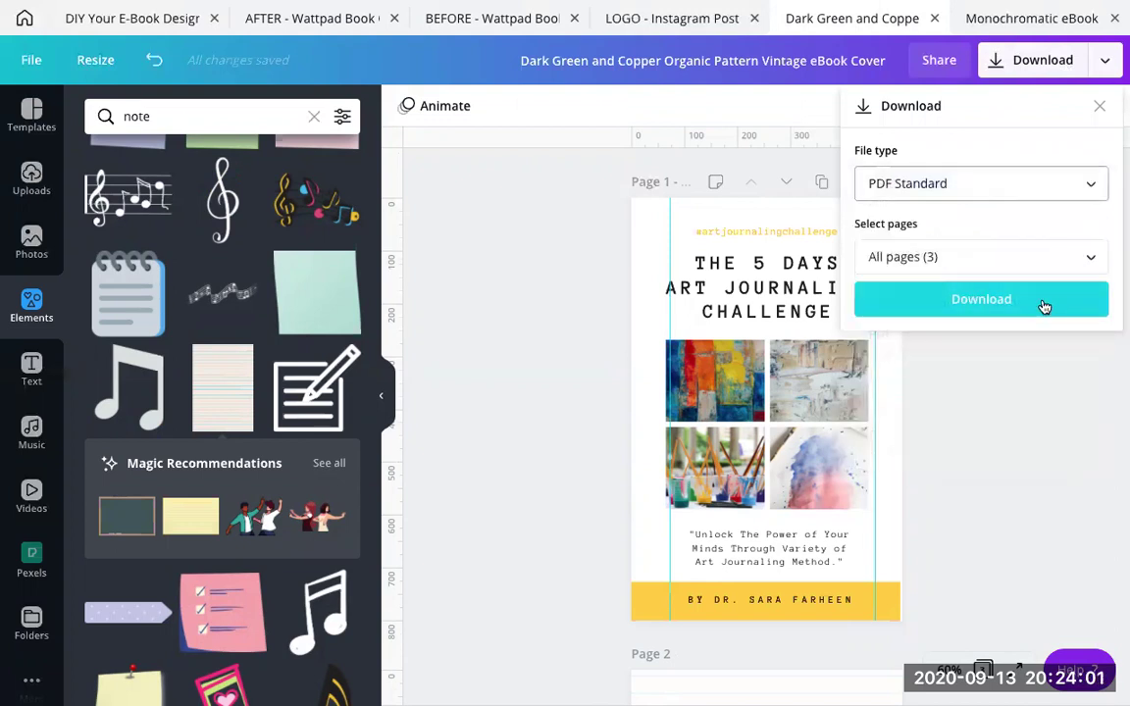
pyautogui.click(1045, 307)
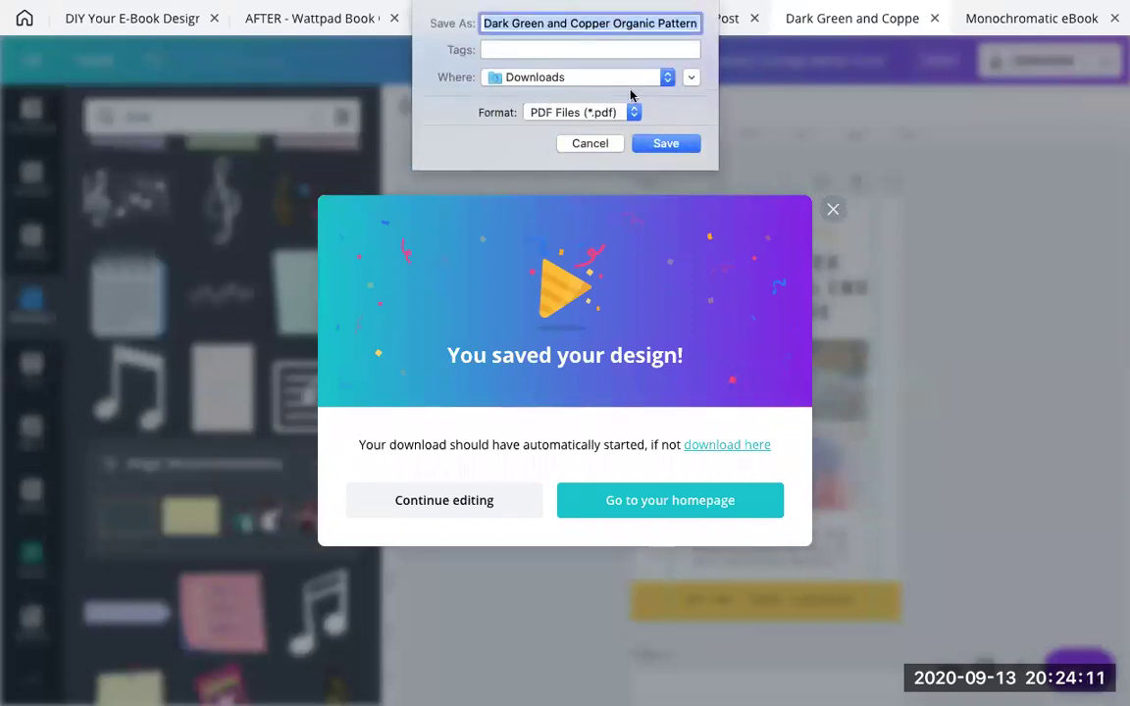
pyautogui.write('art challenge')
pyautogui.press('Return')
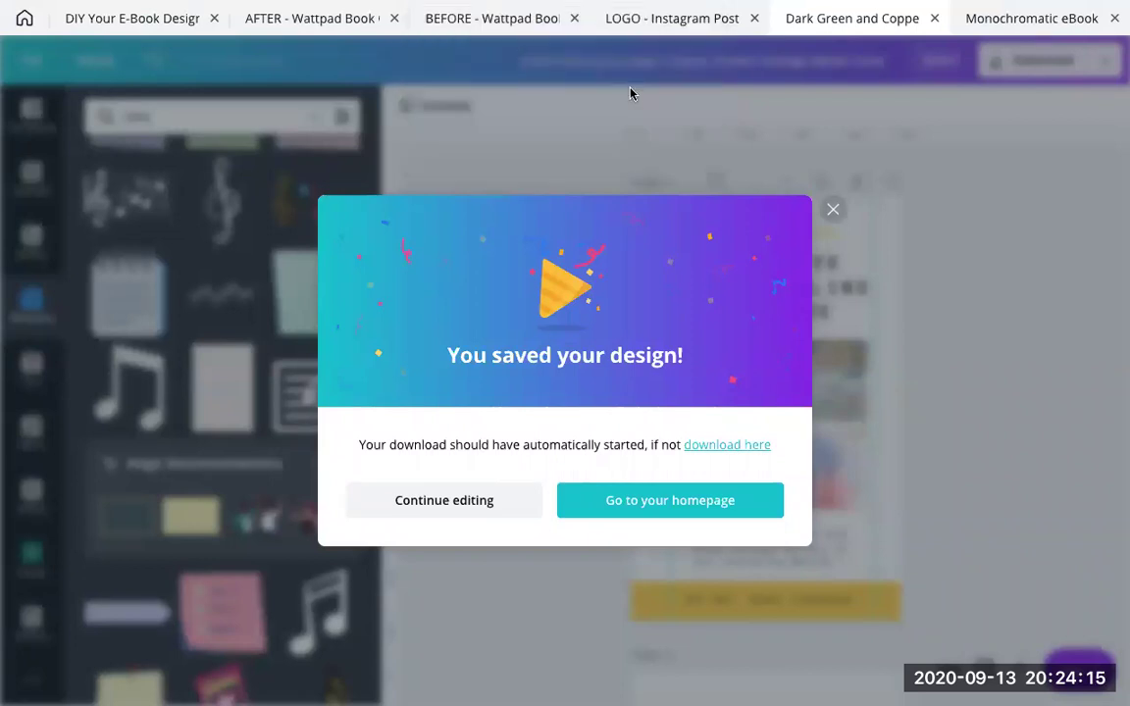
pyautogui.click(157, 19)
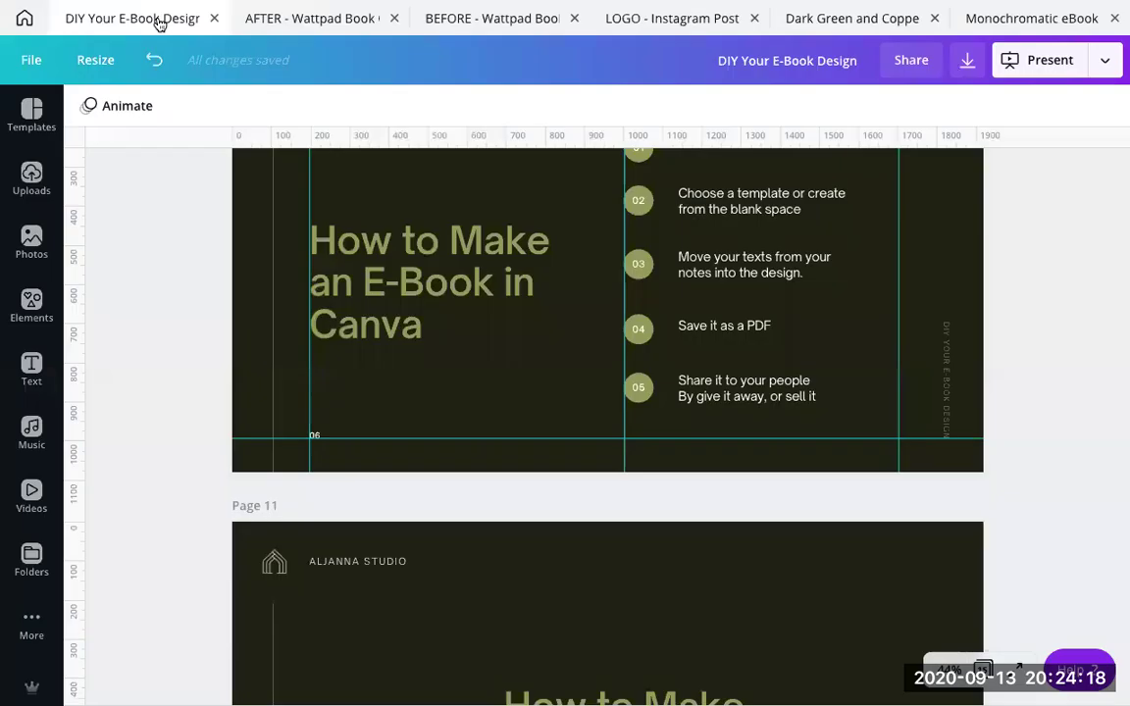
# Present the DIY e-book design full screen, advance two slides to Canva Best Practice, then exit
pyautogui.click(1010, 66)
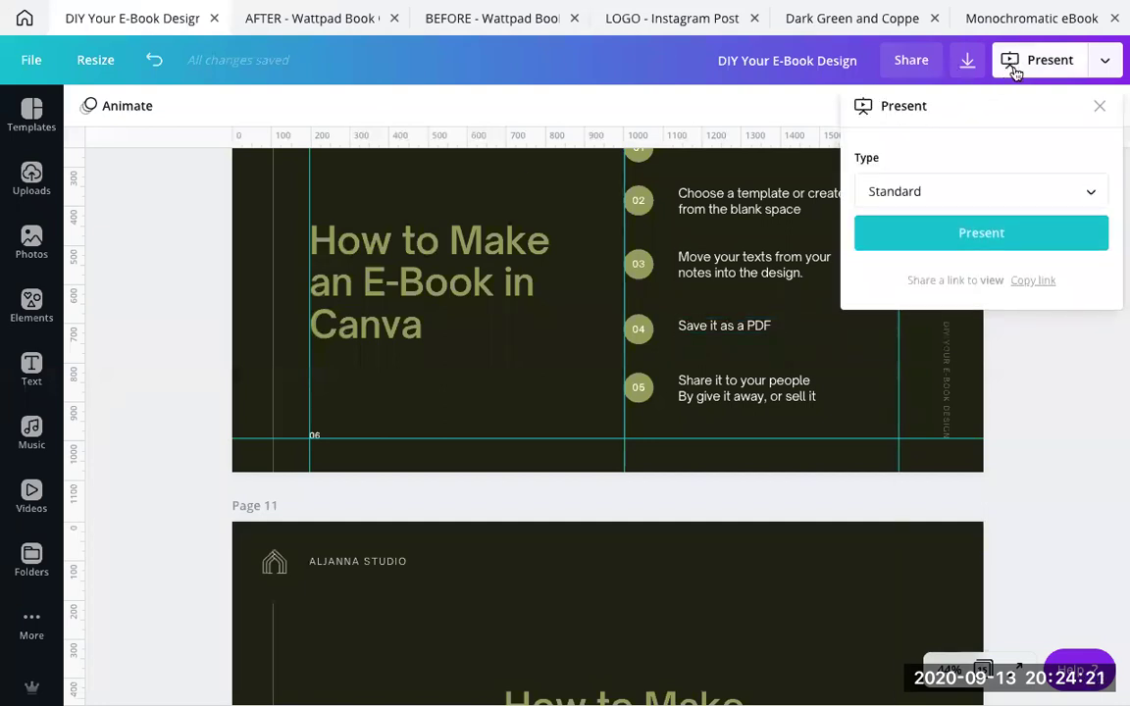
pyautogui.click(1016, 234)
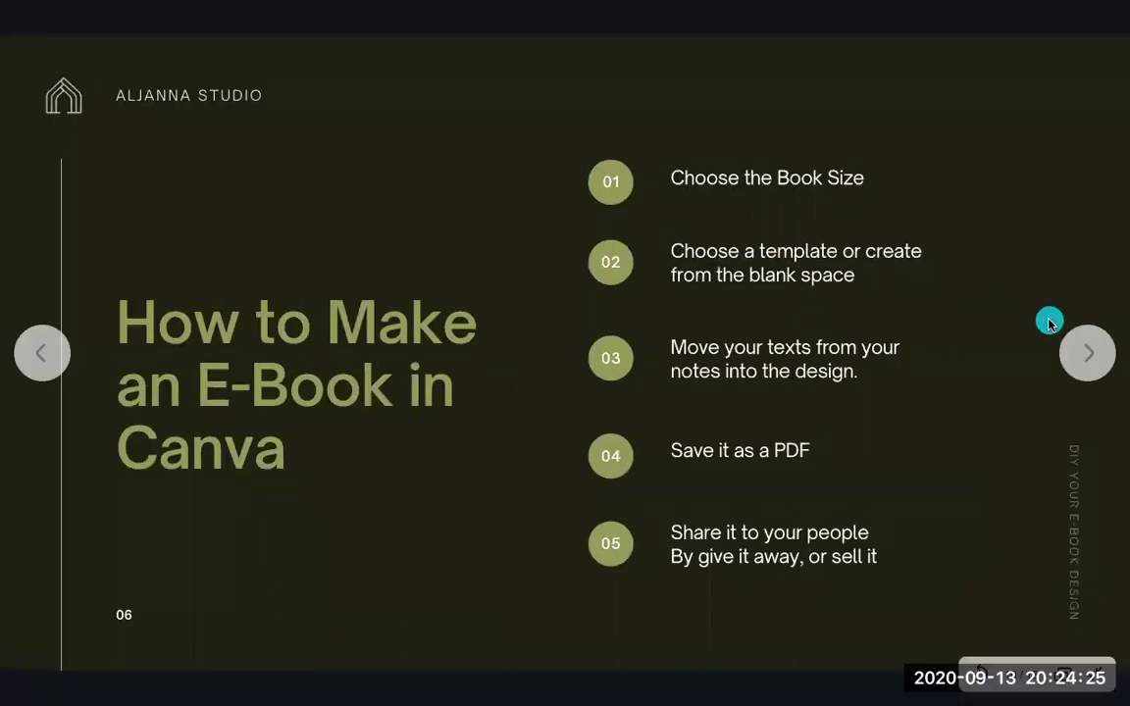
pyautogui.click(1086, 359)
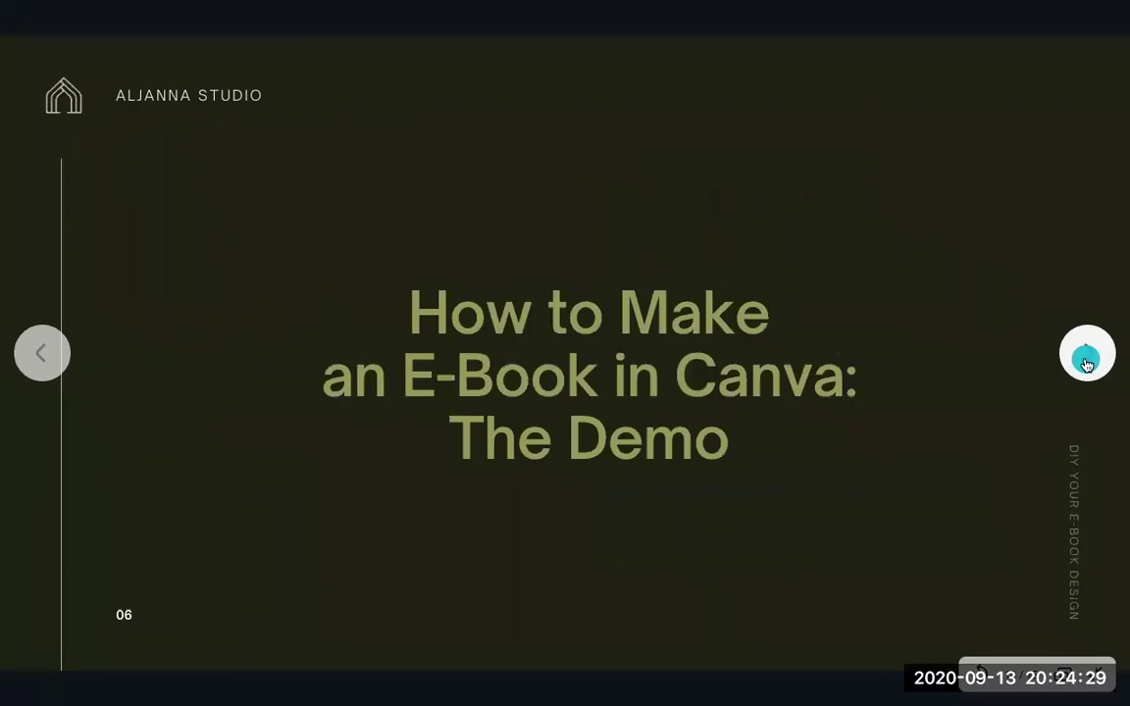
pyautogui.click(1087, 361)
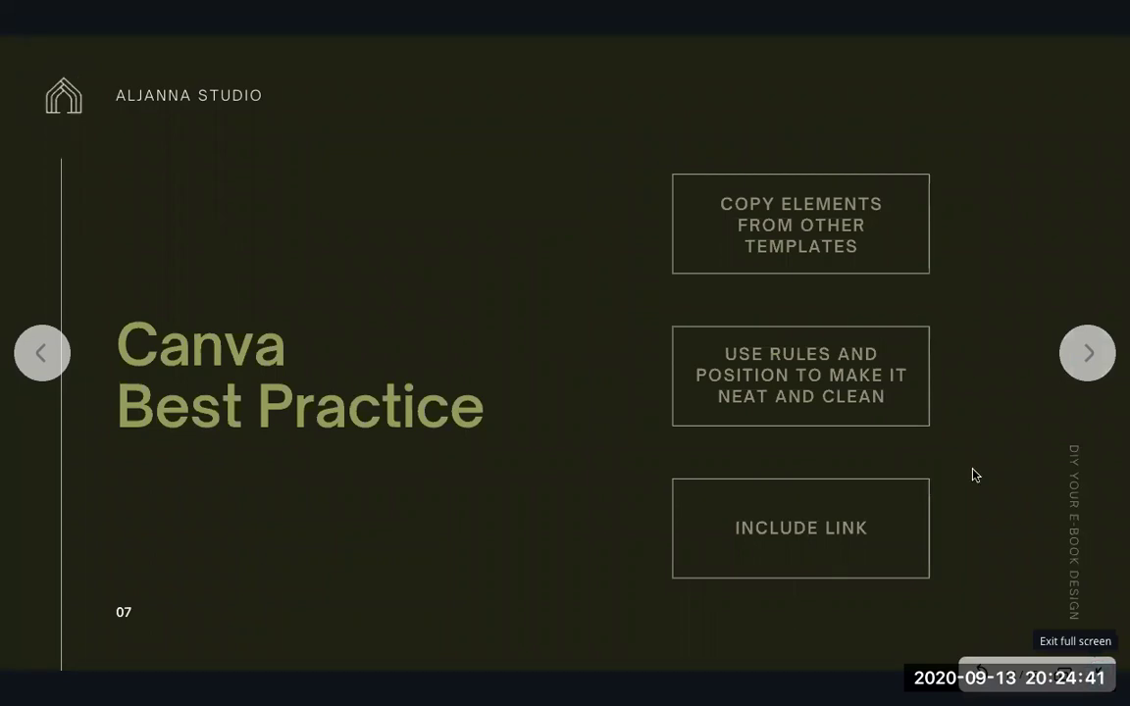
pyautogui.click(861, 231)
pyautogui.click(1097, 670)
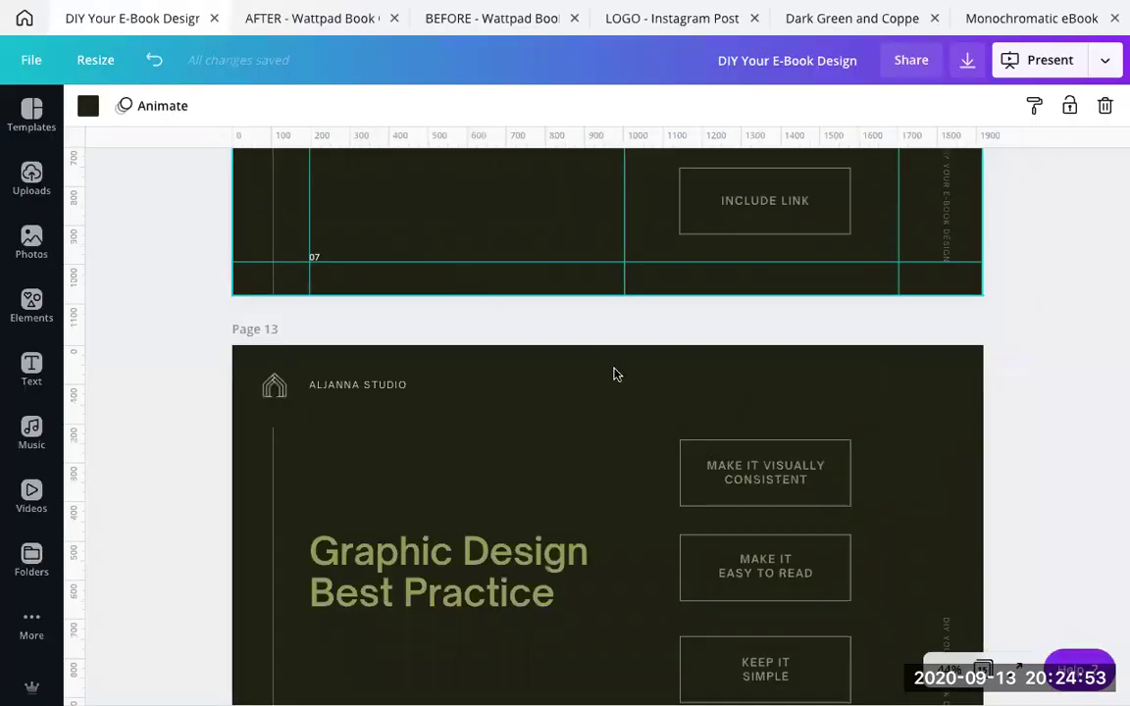
# Open the '365 Days of Prayer' cover template from the Ebook Cover results
pyautogui.scroll(5, 617, 374)
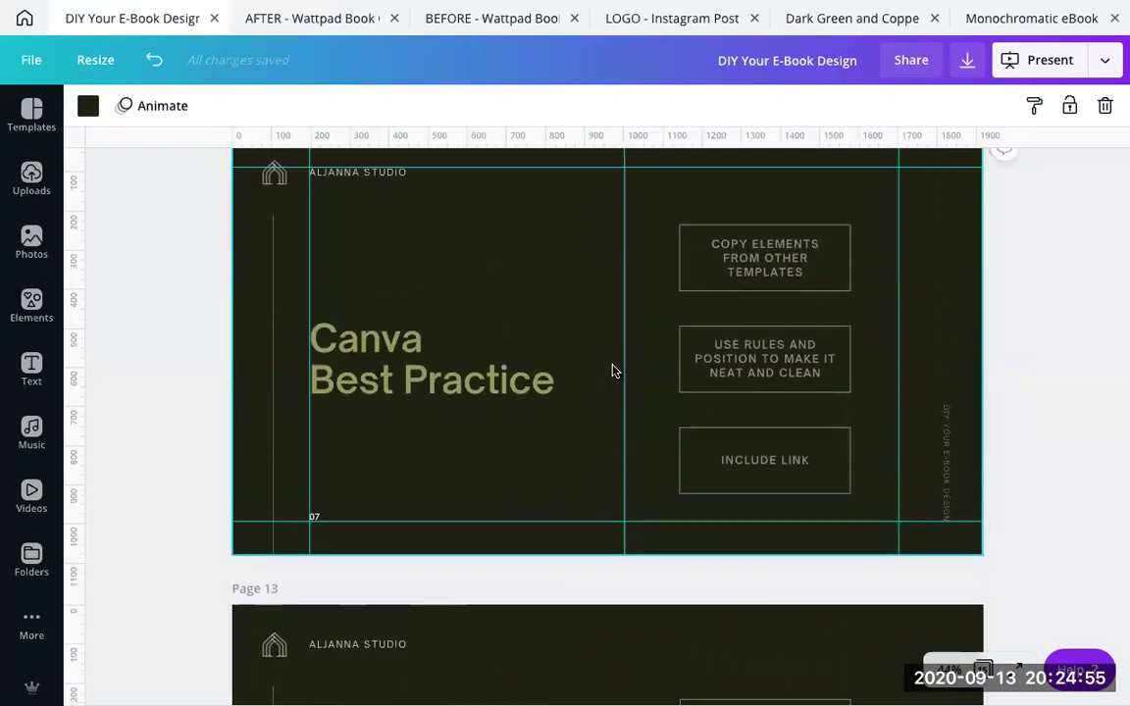
pyautogui.click(24, 17)
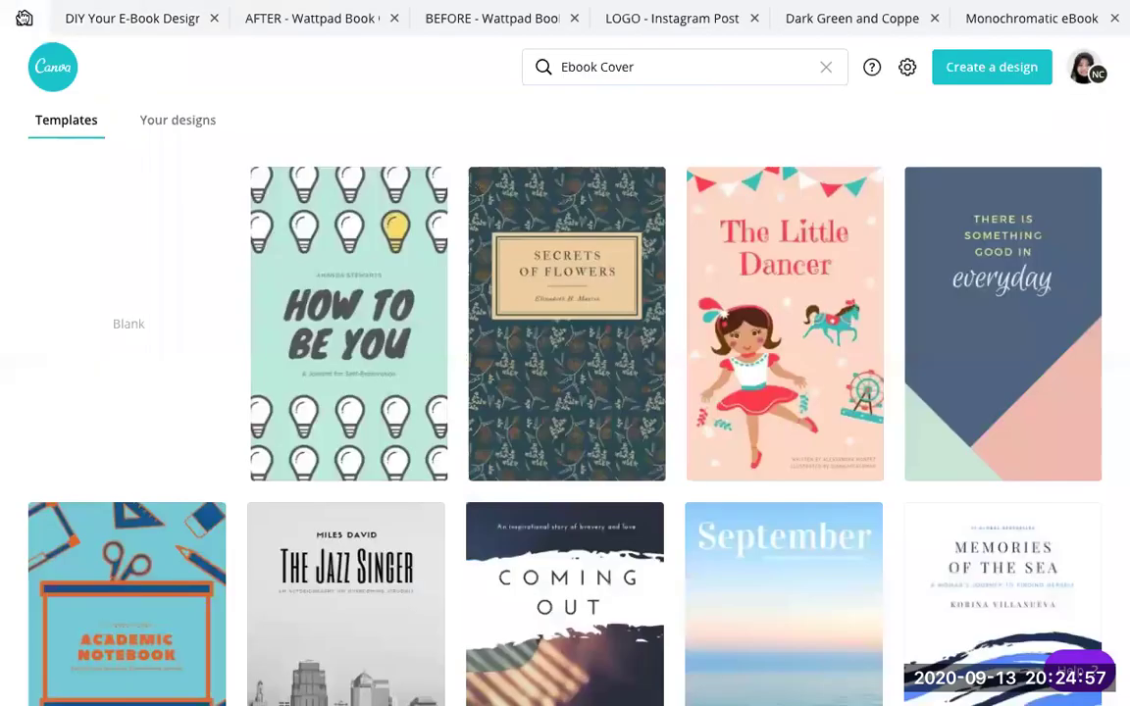
pyautogui.scroll(-3, 569, 353)
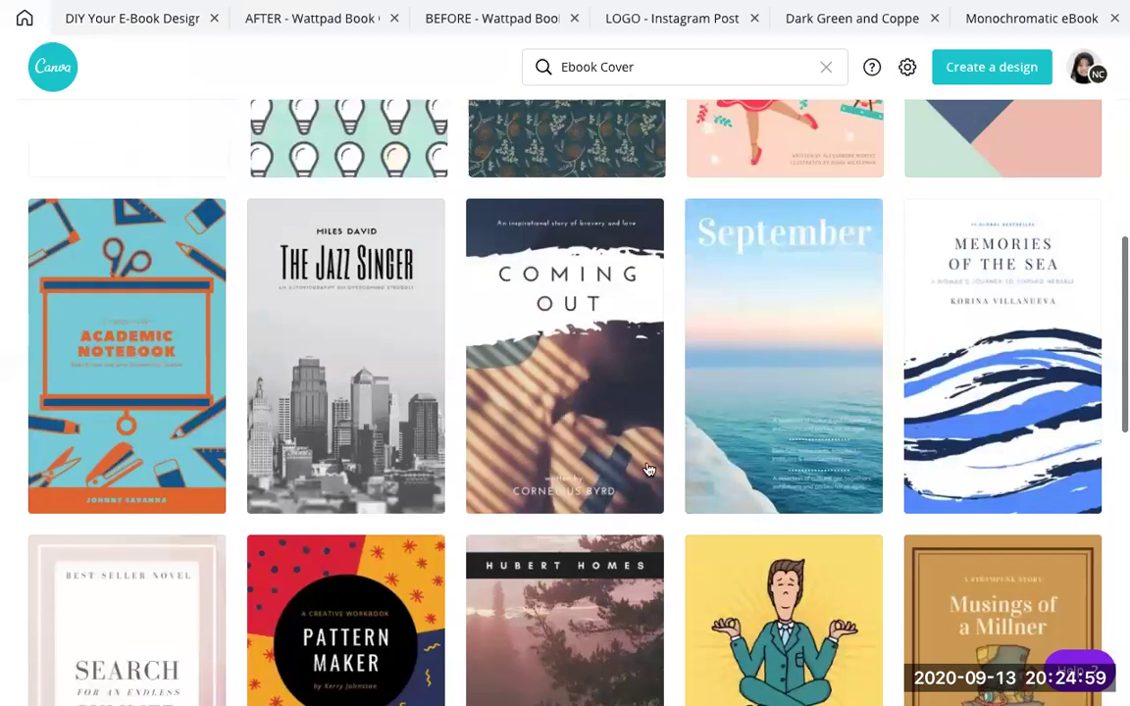
pyautogui.scroll(-3, 647, 469)
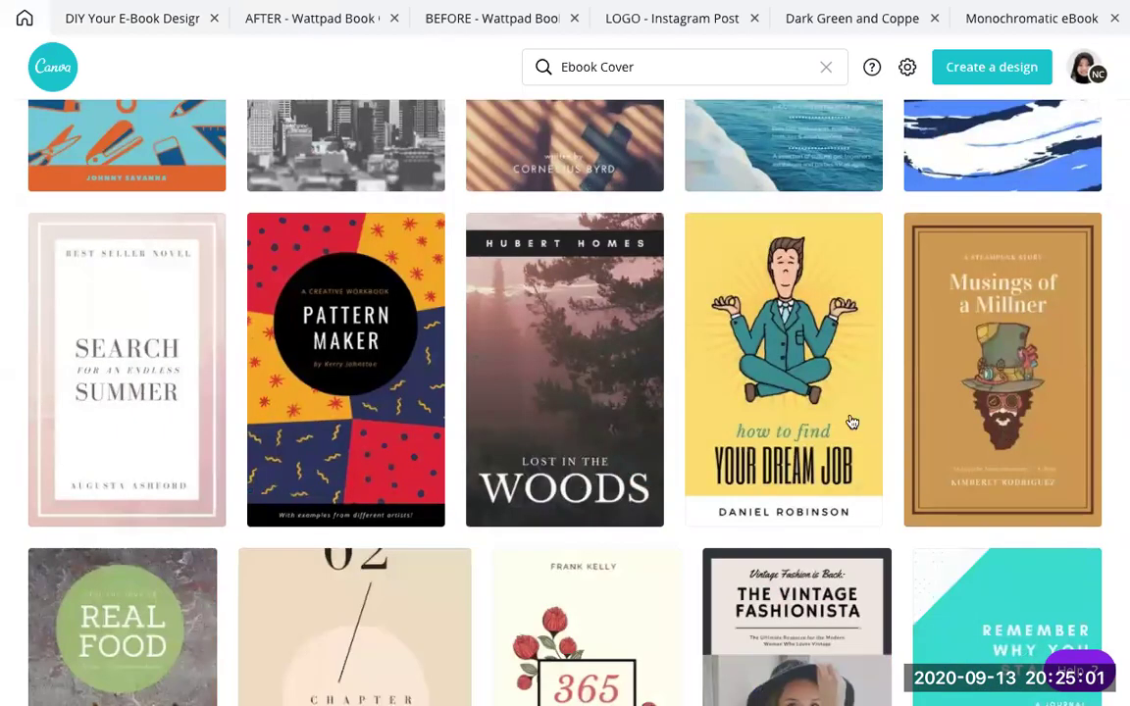
pyautogui.scroll(-3, 852, 422)
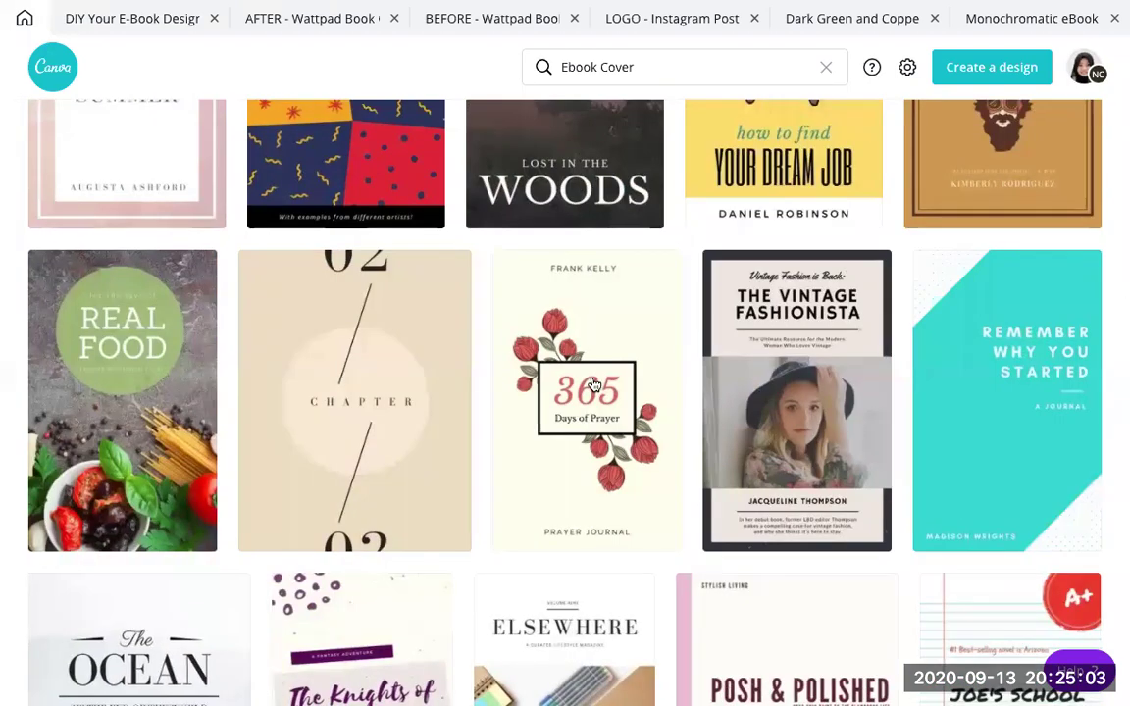
pyautogui.click(593, 385)
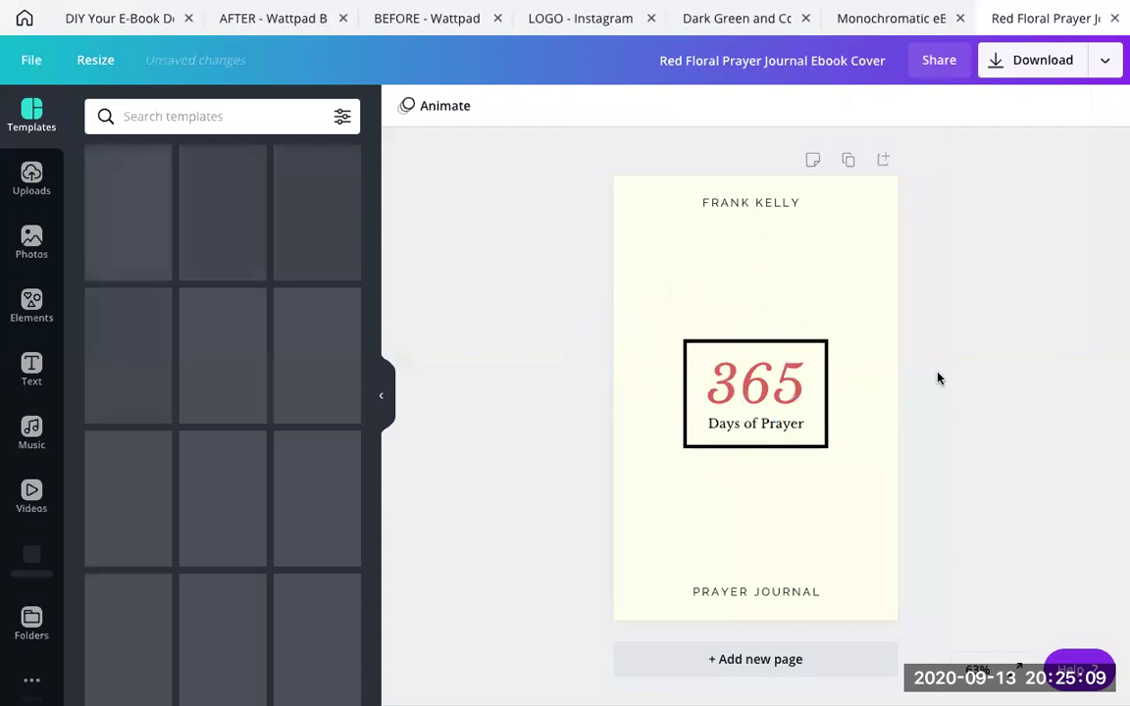
# Select the flower decoration around the 365 box on the prayer cover
pyautogui.click(668, 318)
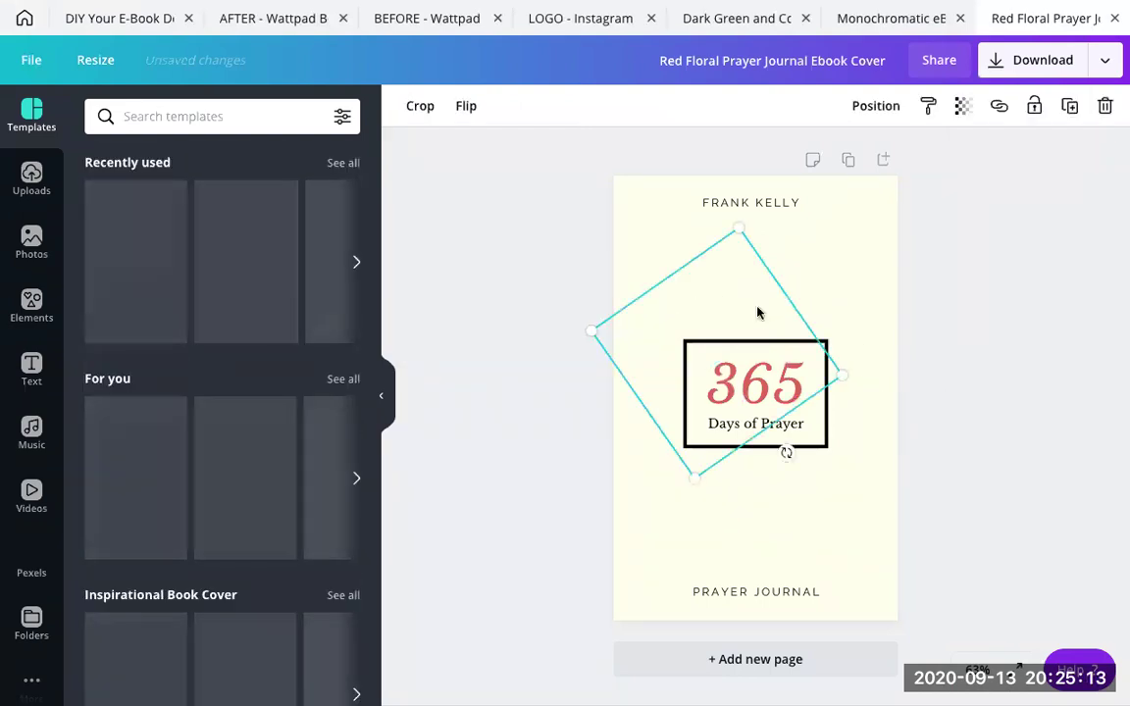
pyautogui.click(726, 311)
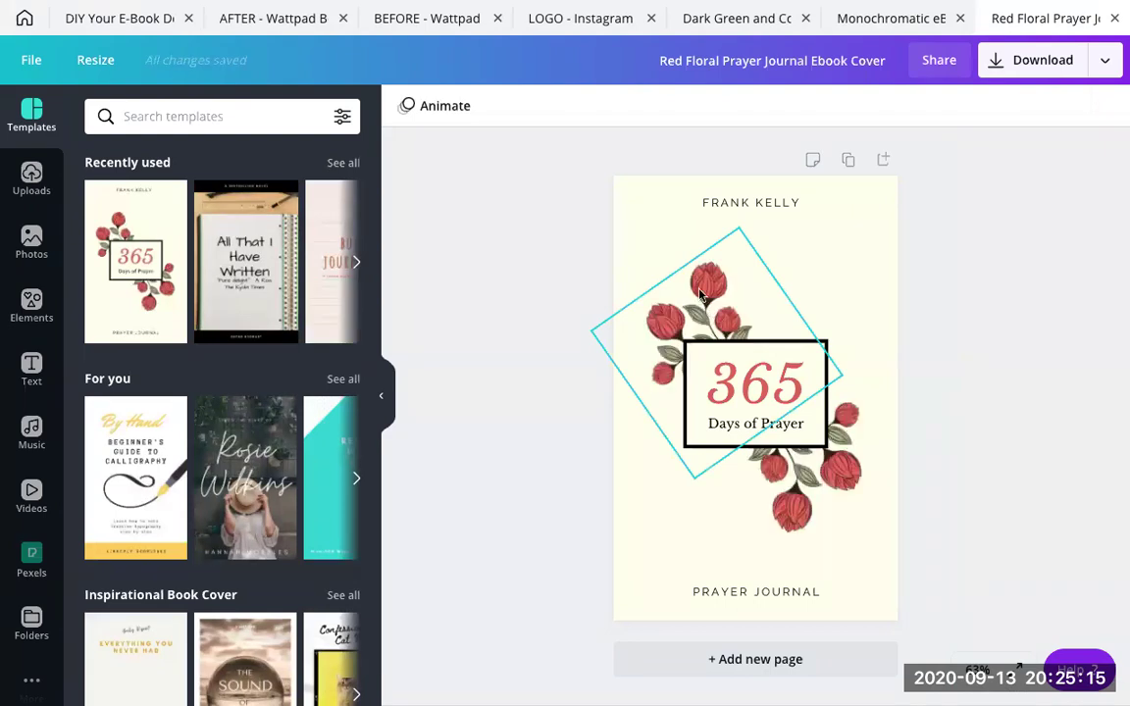
pyautogui.click(703, 285)
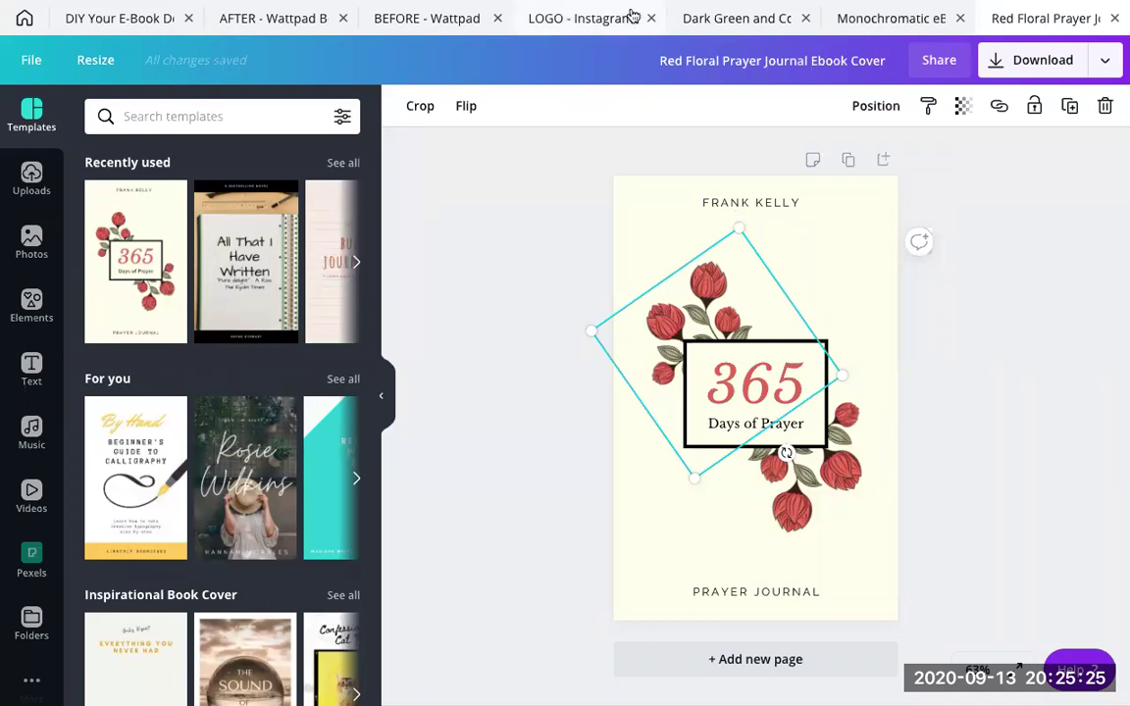
pyautogui.click(908, 20)
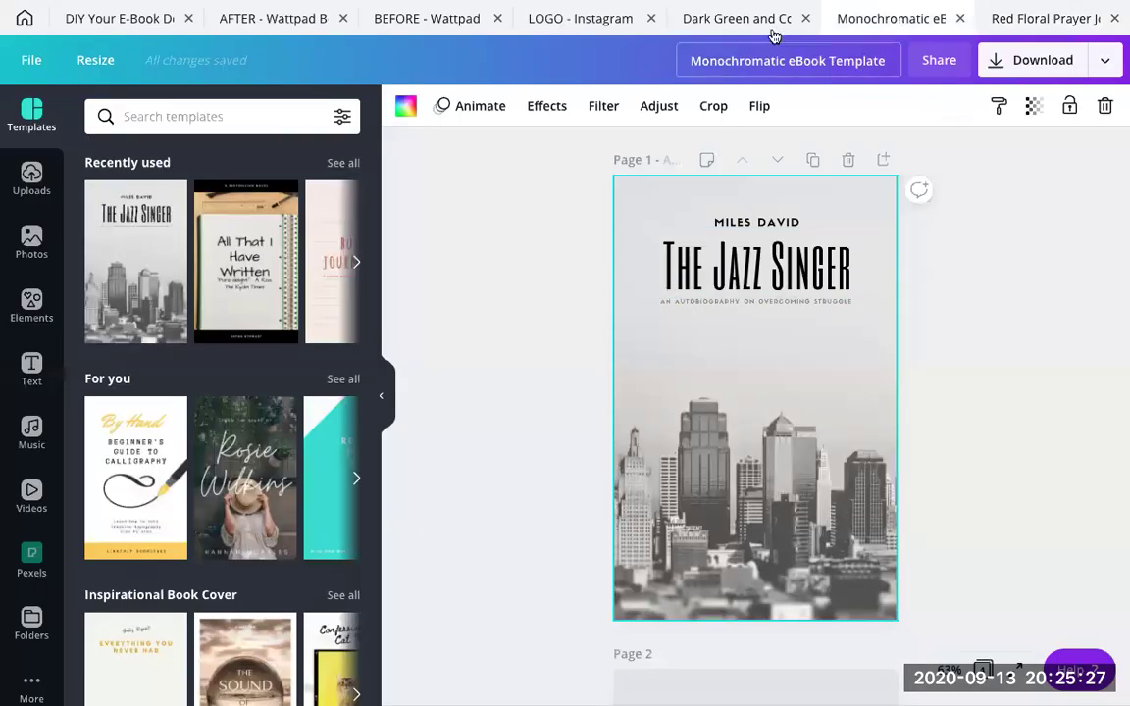
pyautogui.scroll(-4, 840, 321)
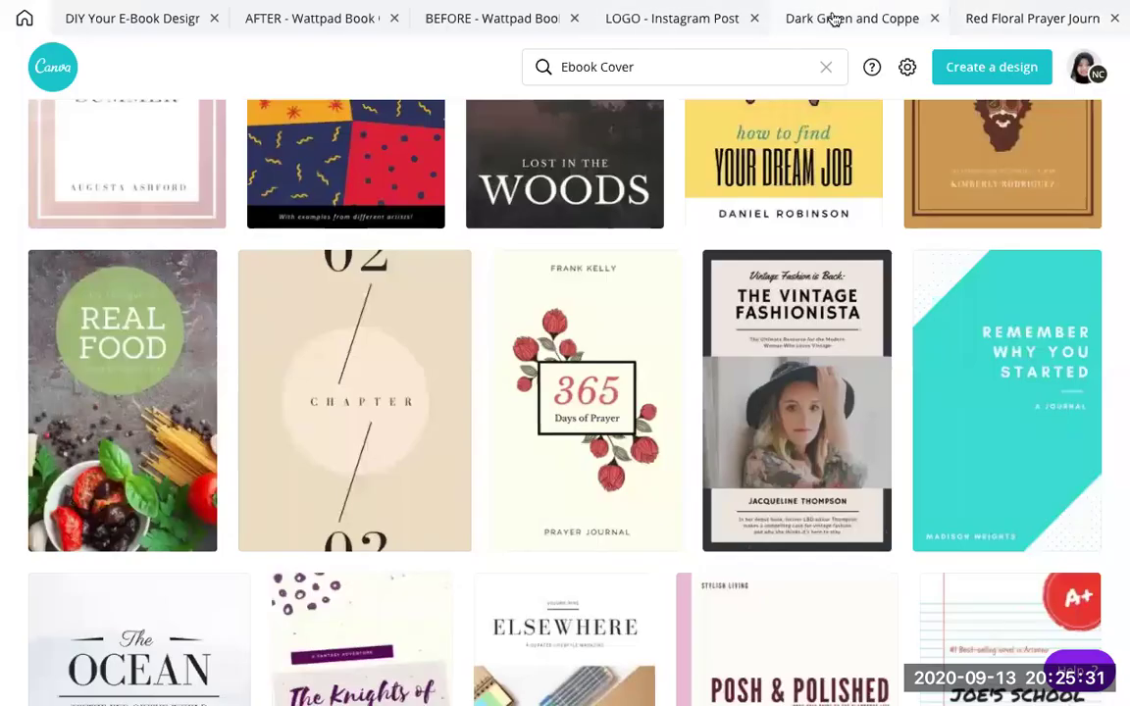
pyautogui.click(835, 17)
# Paste the red flower sprig onto page 2 and move it toward the middle of the page
pyautogui.click(835, 211)
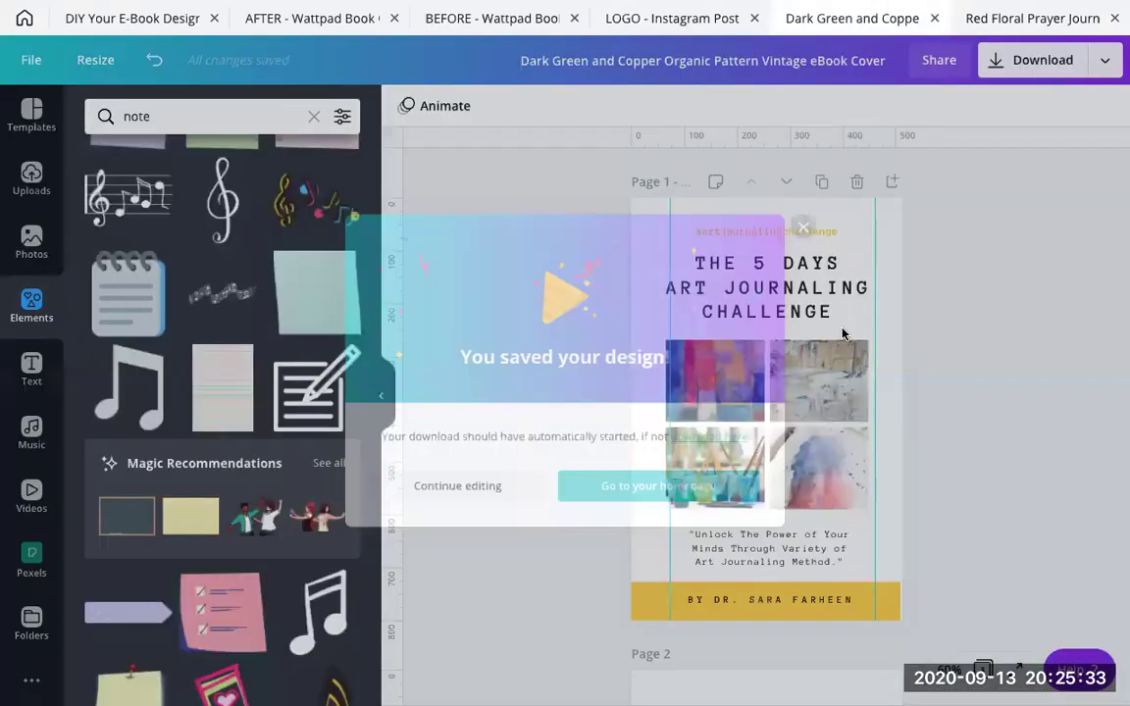
pyautogui.scroll(-1, 782, 548)
pyautogui.scroll(-5, 775, 542)
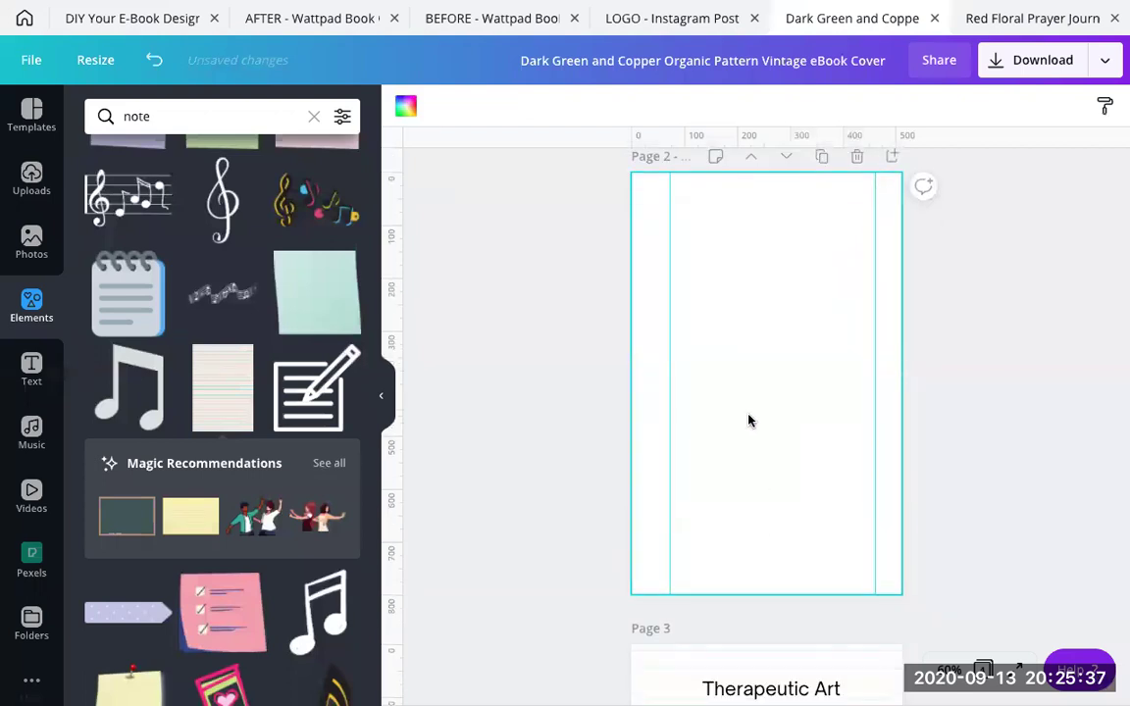
pyautogui.hotkey('ctrl', 'v')
pyautogui.moveTo(667, 339); pyautogui.dragTo(687, 365)
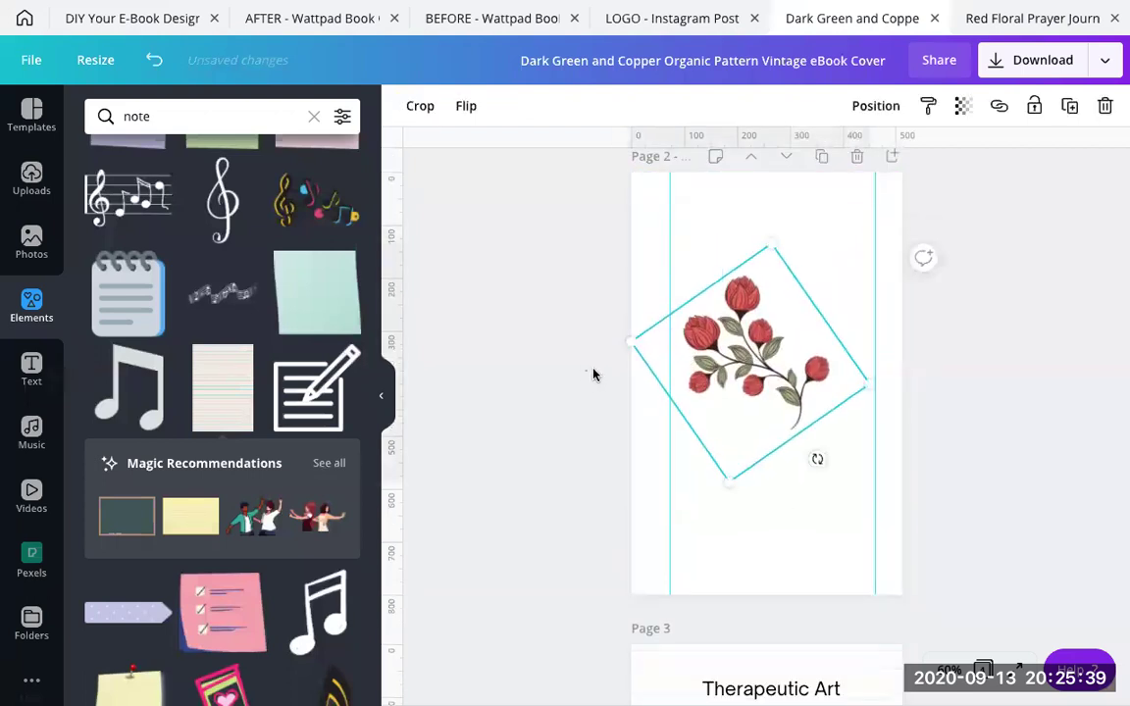
pyautogui.click(570, 459)
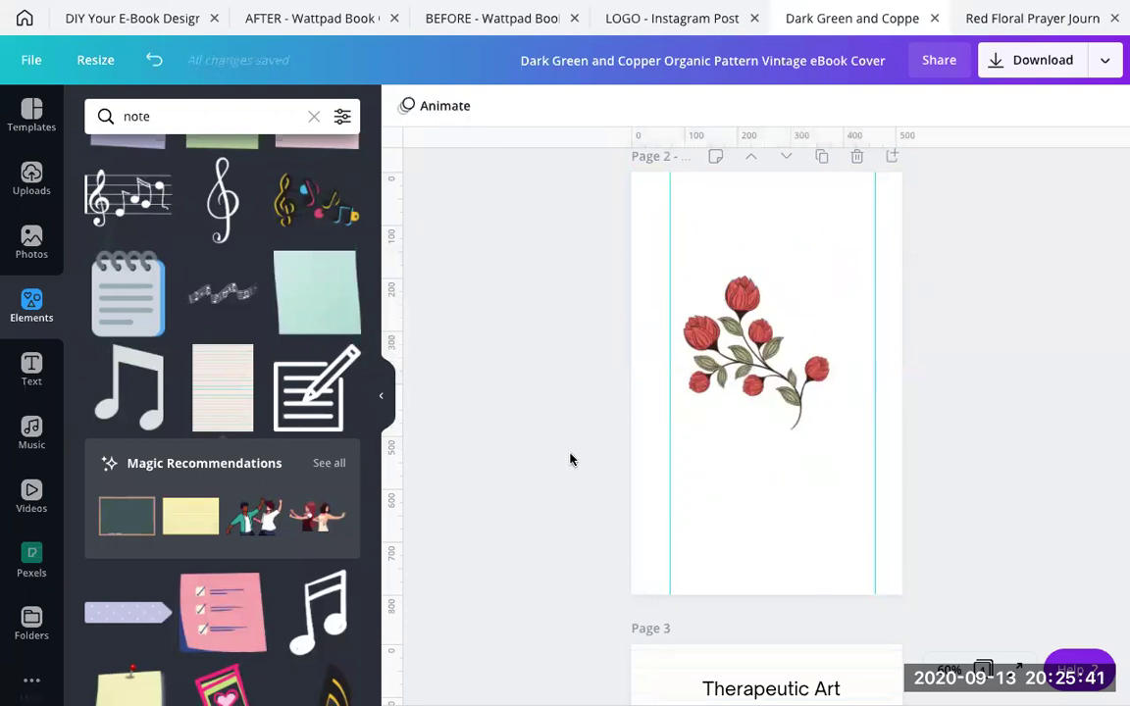
pyautogui.click(22, 19)
# Scroll the template results, then return to the DIY e-book design's Canva Best Practice page
pyautogui.scroll(-1, 631, 398)
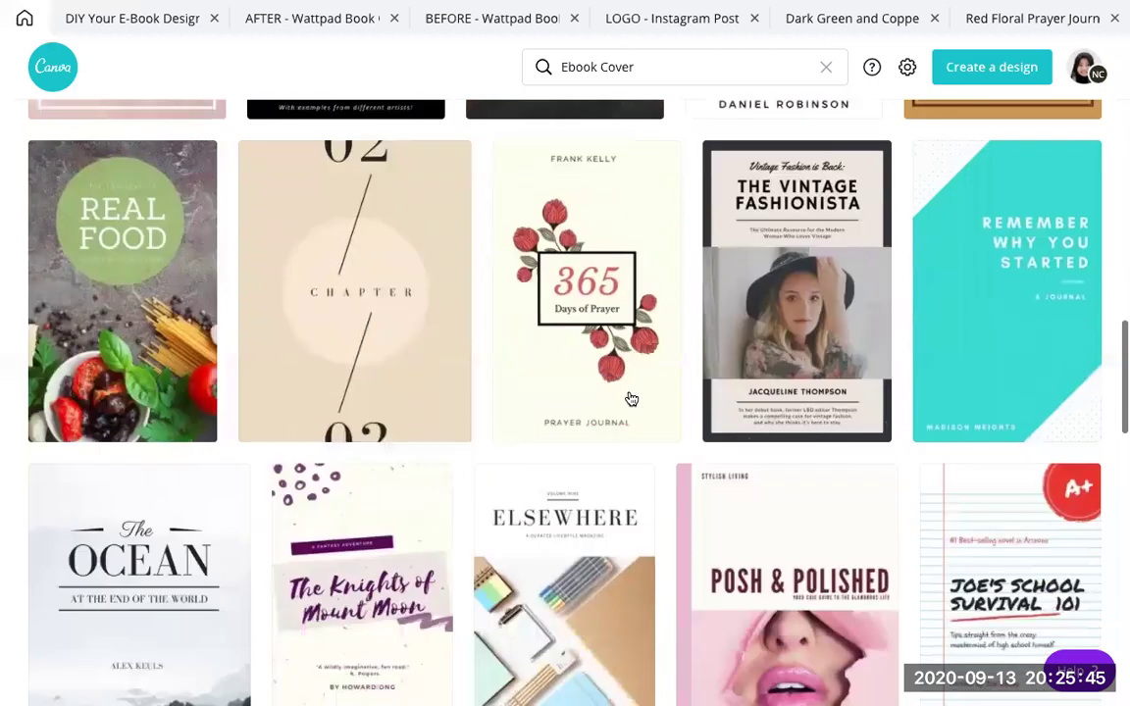
pyautogui.scroll(-1, 631, 398)
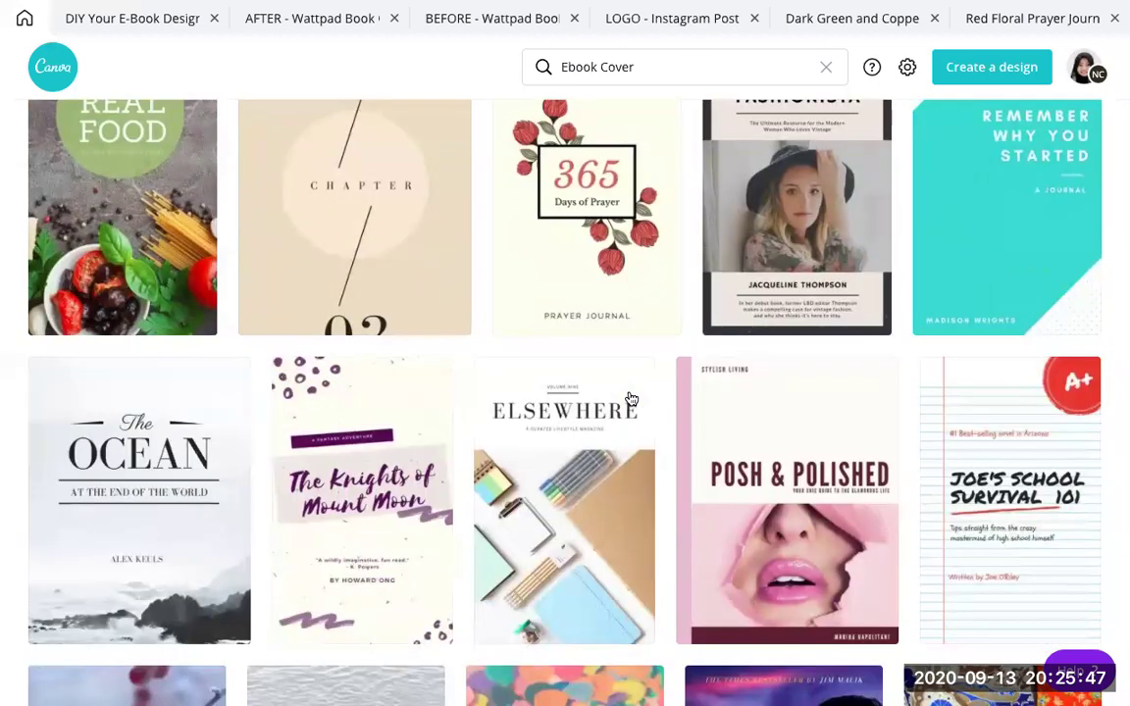
pyautogui.scroll(-1, 630, 398)
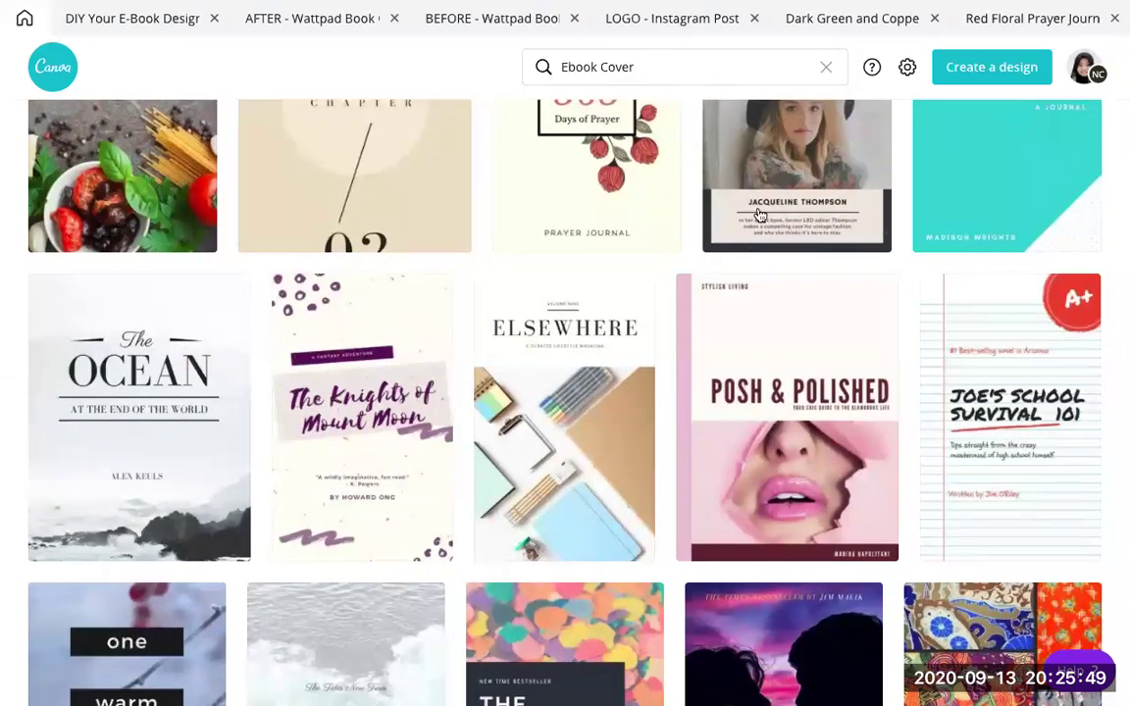
pyautogui.moveTo(630, 697)
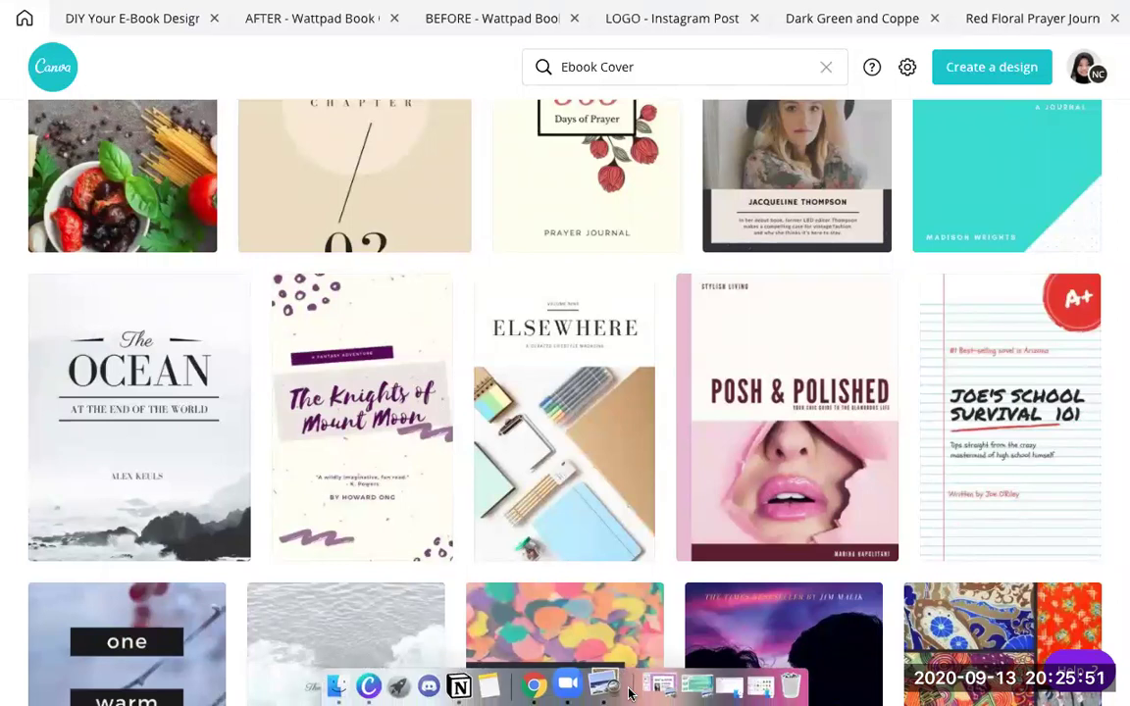
pyautogui.click(175, 29)
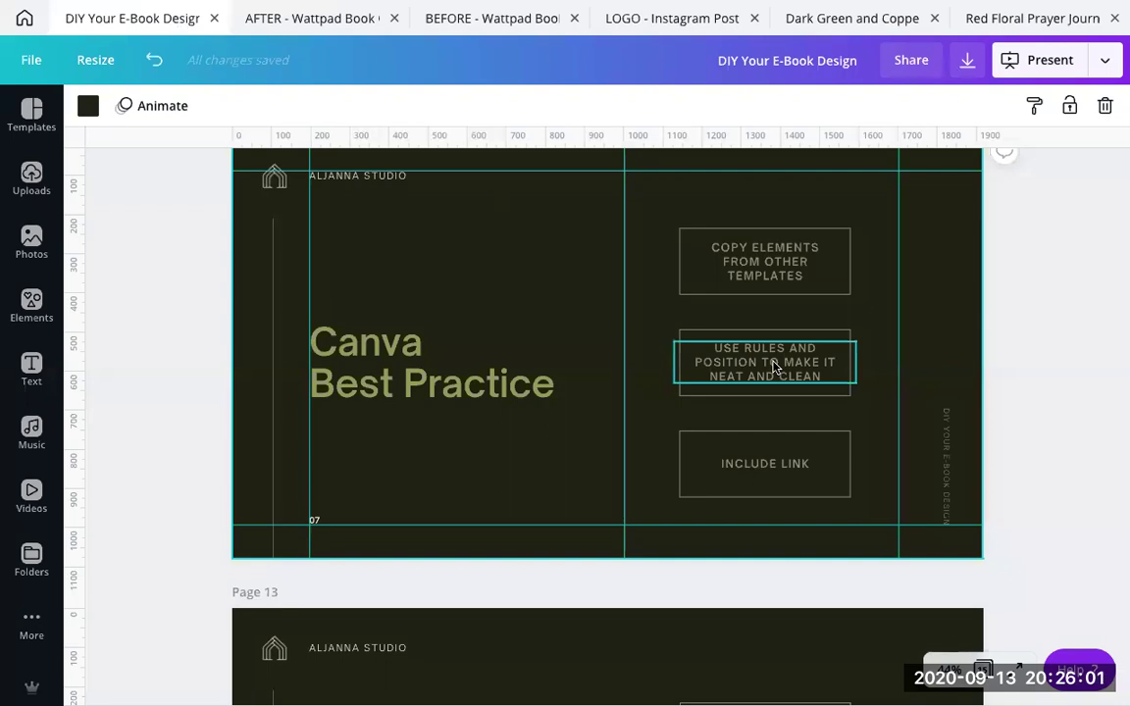
pyautogui.scroll(1, 726, 314)
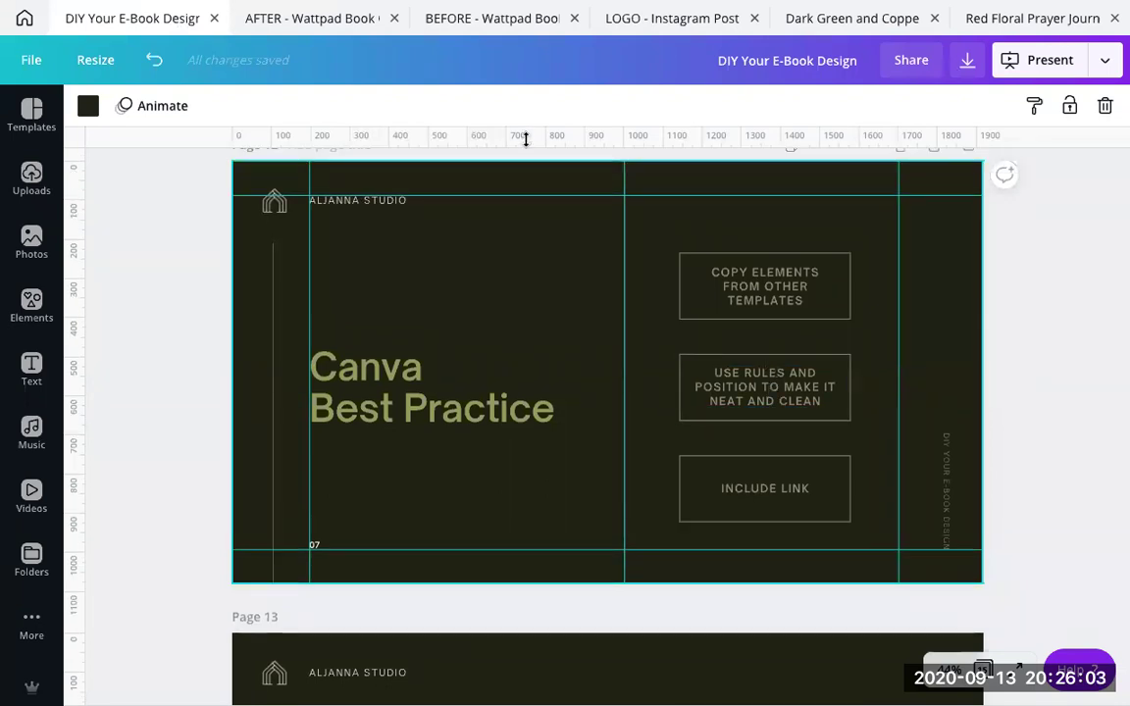
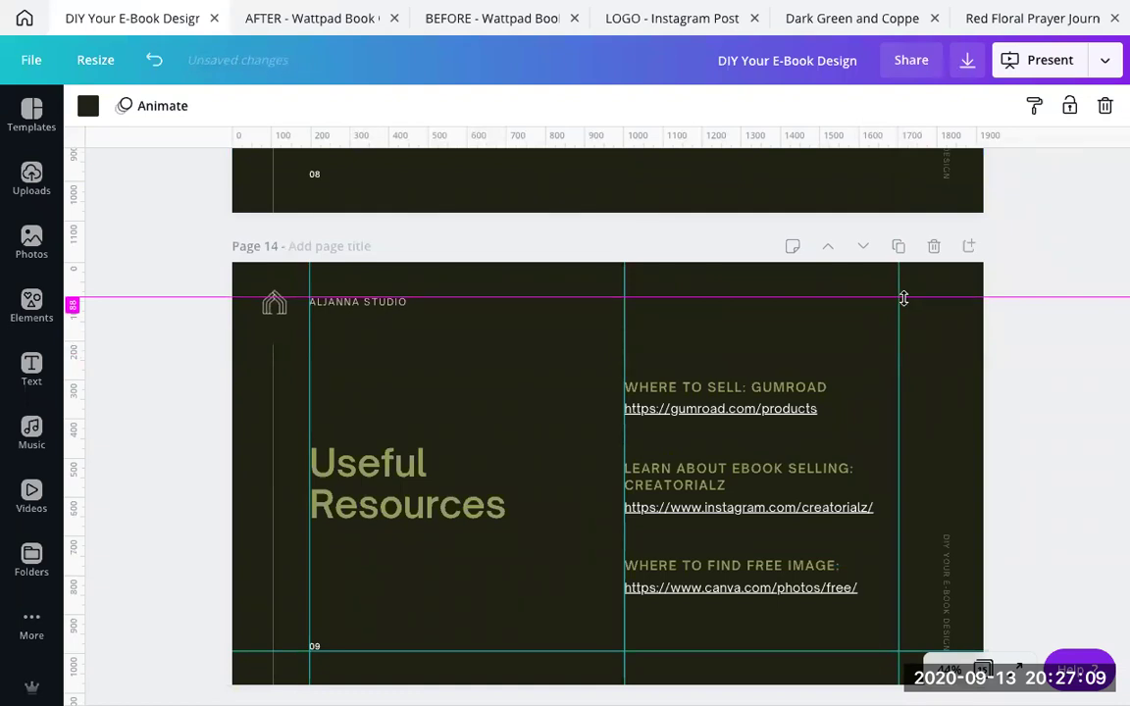
# Scroll down to page 15, then back up to page 13, Graphic Design Best Practice
pyautogui.scroll(-5, 782, 369)
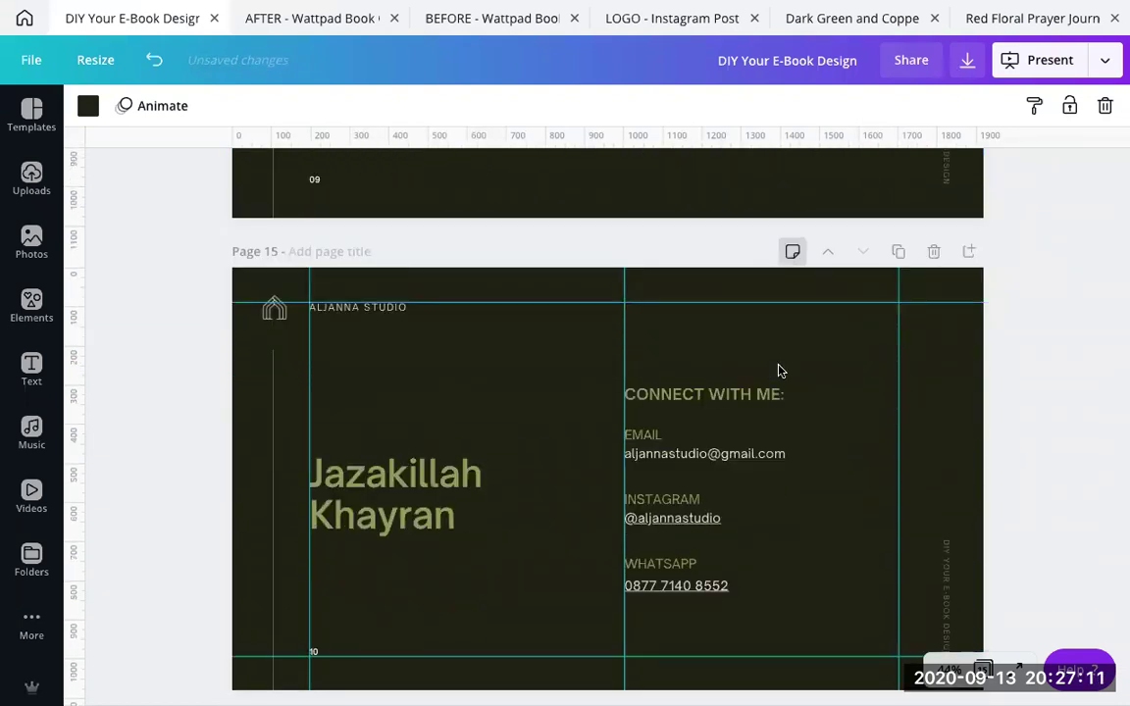
pyautogui.scroll(-1, 780, 370)
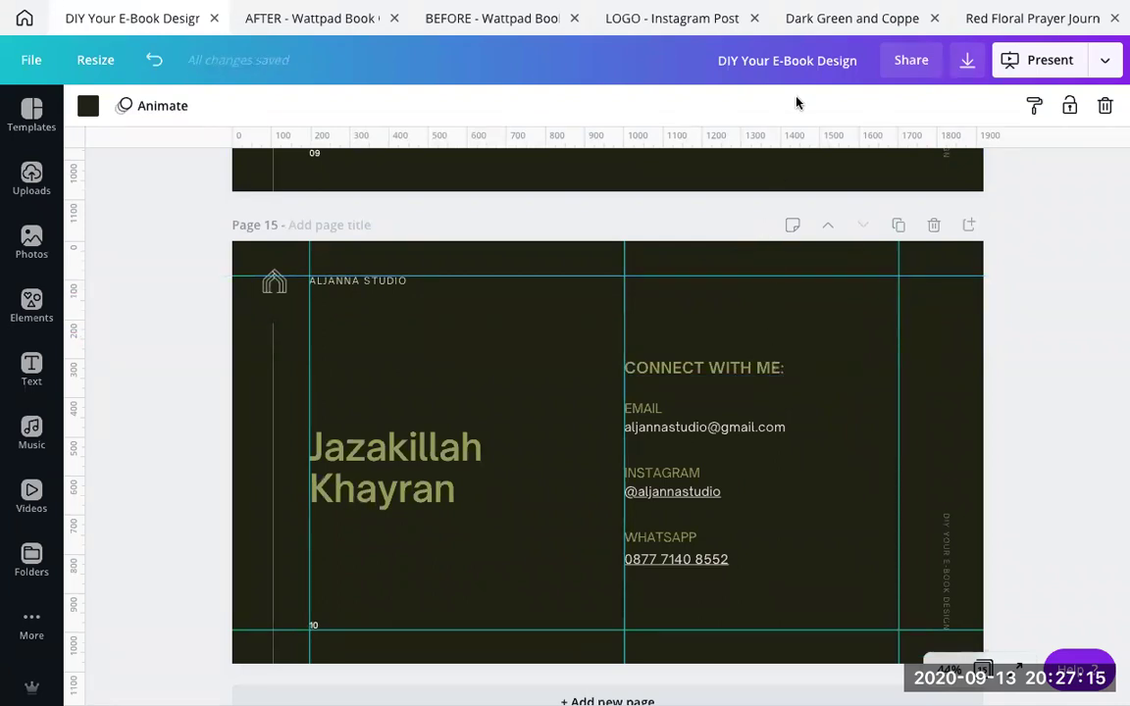
pyautogui.scroll(8, 648, 365)
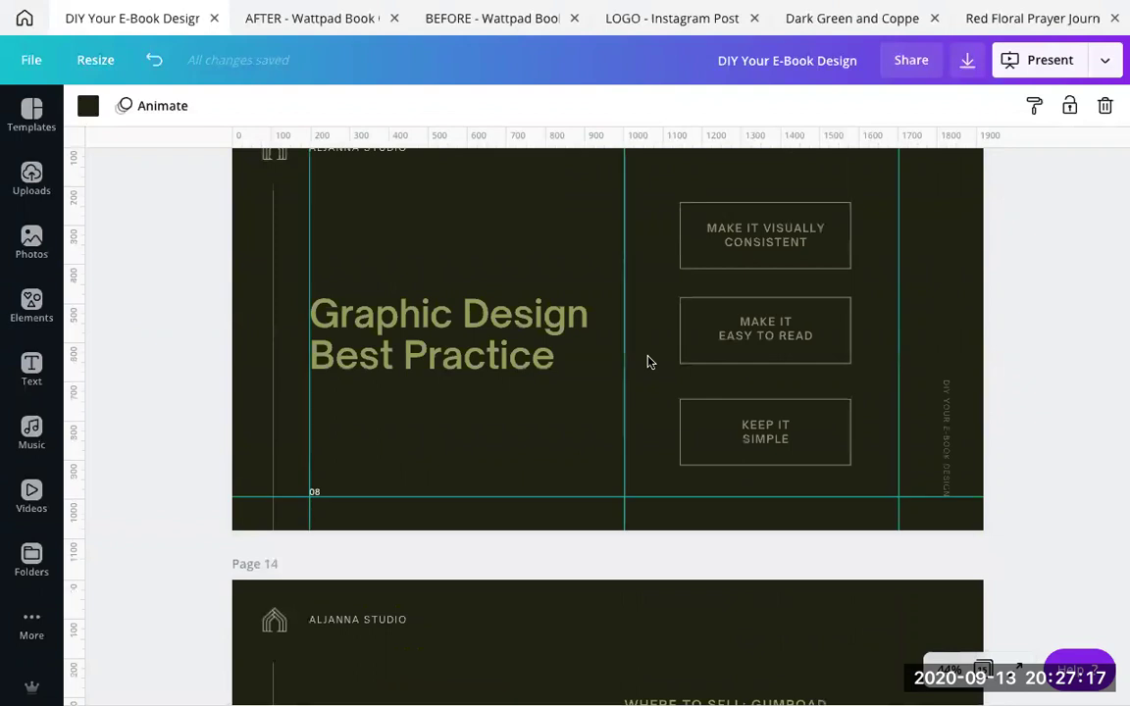
pyautogui.scroll(6, 647, 363)
# Move the outline boxes off the COPY ELEMENTS, USE RULES and INCLUDE LINK texts
pyautogui.click(766, 488)
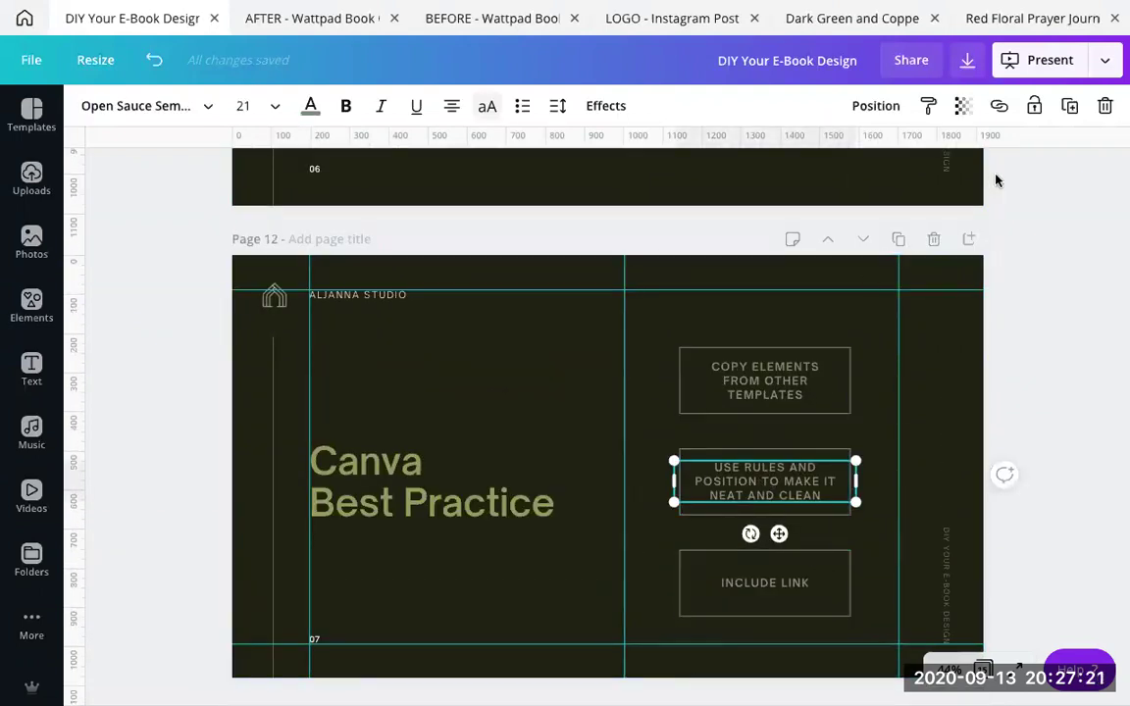
pyautogui.click(877, 106)
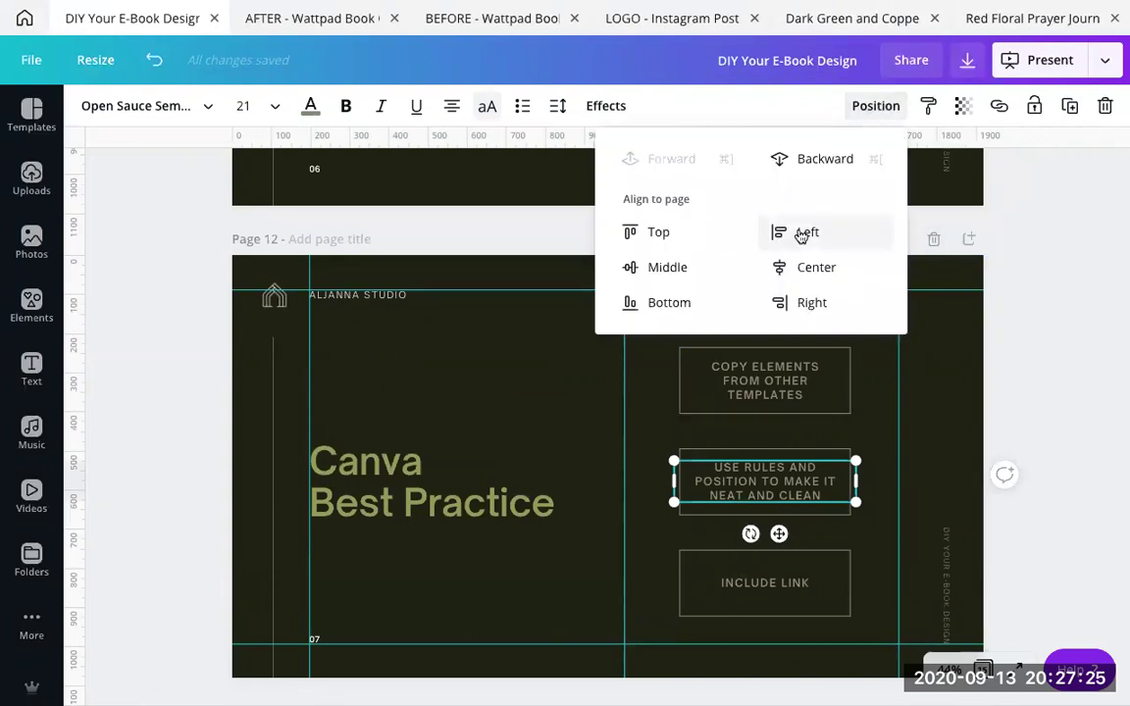
pyautogui.click(810, 379)
pyautogui.moveTo(768, 382); pyautogui.dragTo(513, 407)
pyautogui.moveTo(689, 491); pyautogui.dragTo(520, 473)
pyautogui.moveTo(780, 565); pyautogui.dragTo(493, 564)
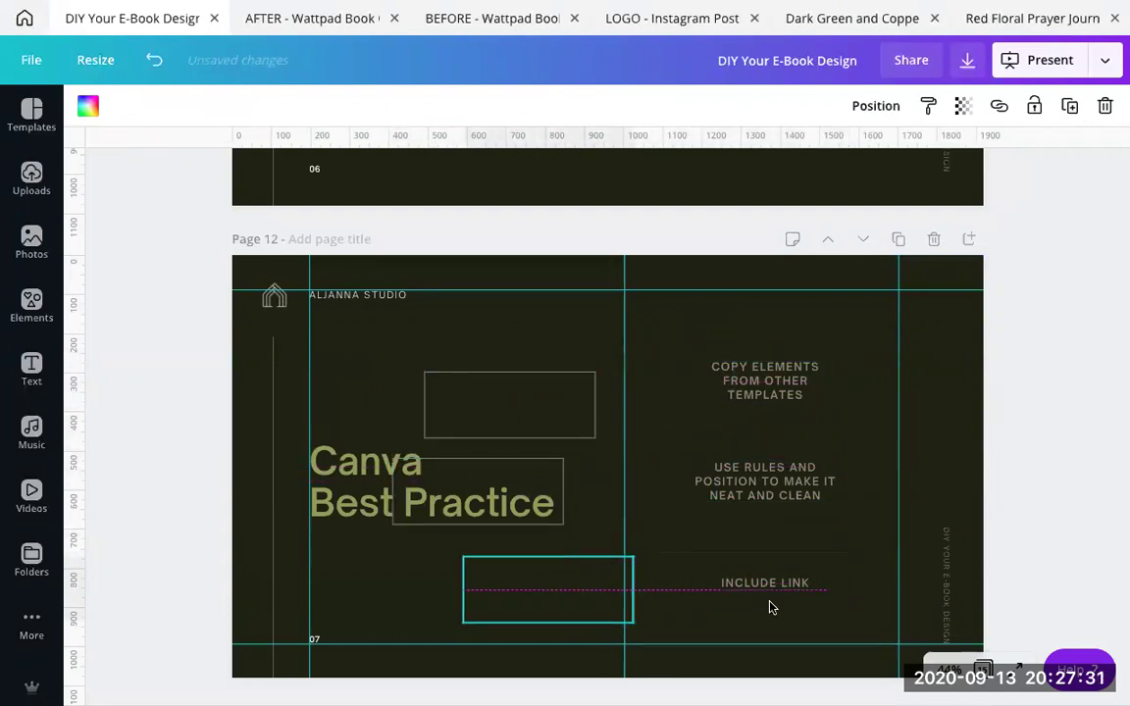
# Select the three tip texts, align their left edges and left-align the text
pyautogui.click(768, 585)
pyautogui.keyDown('shift'); pyautogui.click(766, 482); pyautogui.keyUp('shift')
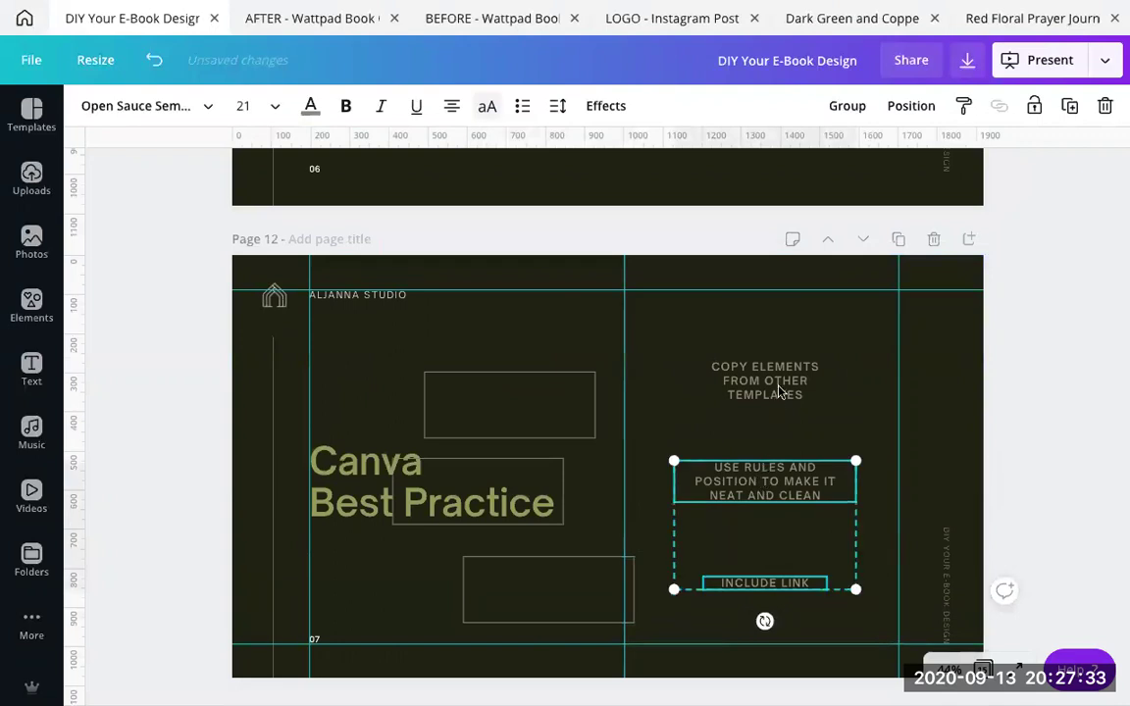
pyautogui.keyDown('shift'); pyautogui.click(780, 393); pyautogui.keyUp('shift')
pyautogui.click(912, 108)
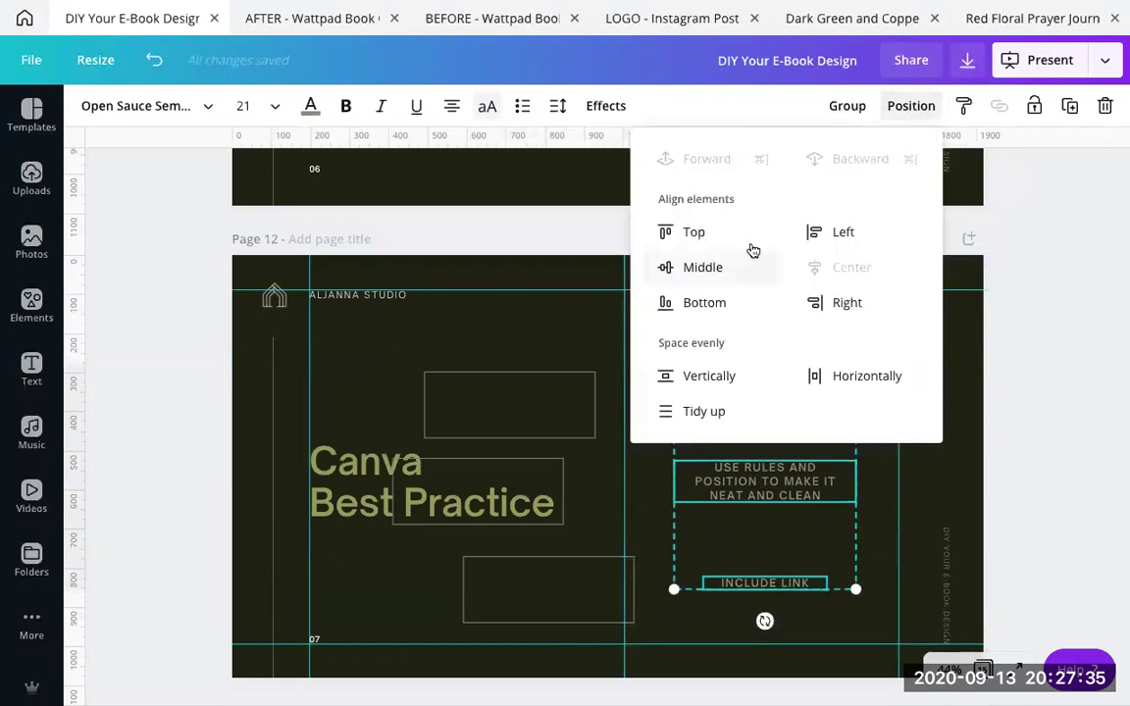
pyautogui.click(814, 234)
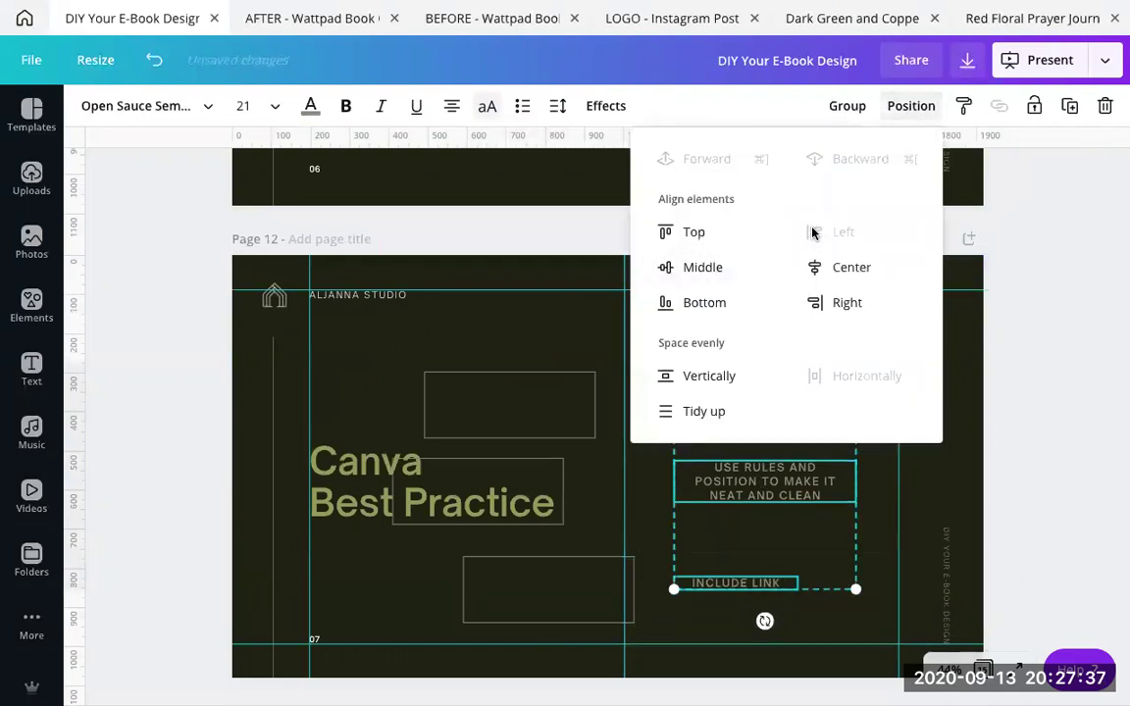
pyautogui.click(453, 106)
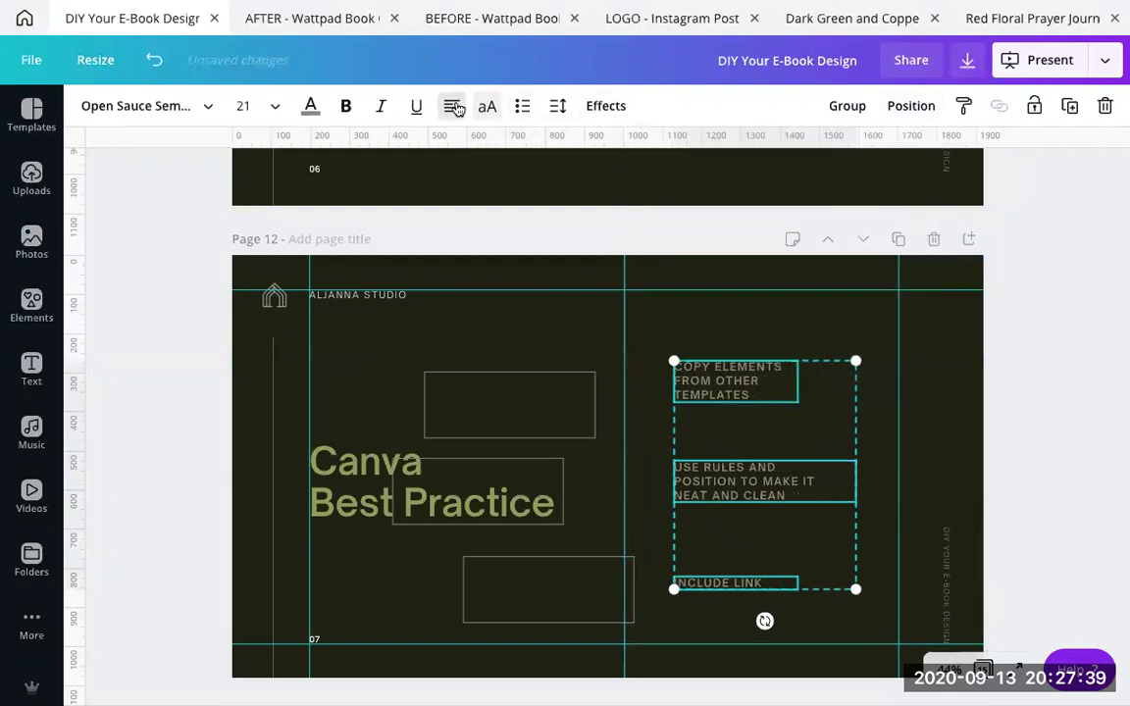
# Centre the three tip boxes on one another and centre their text
pyautogui.click(901, 108)
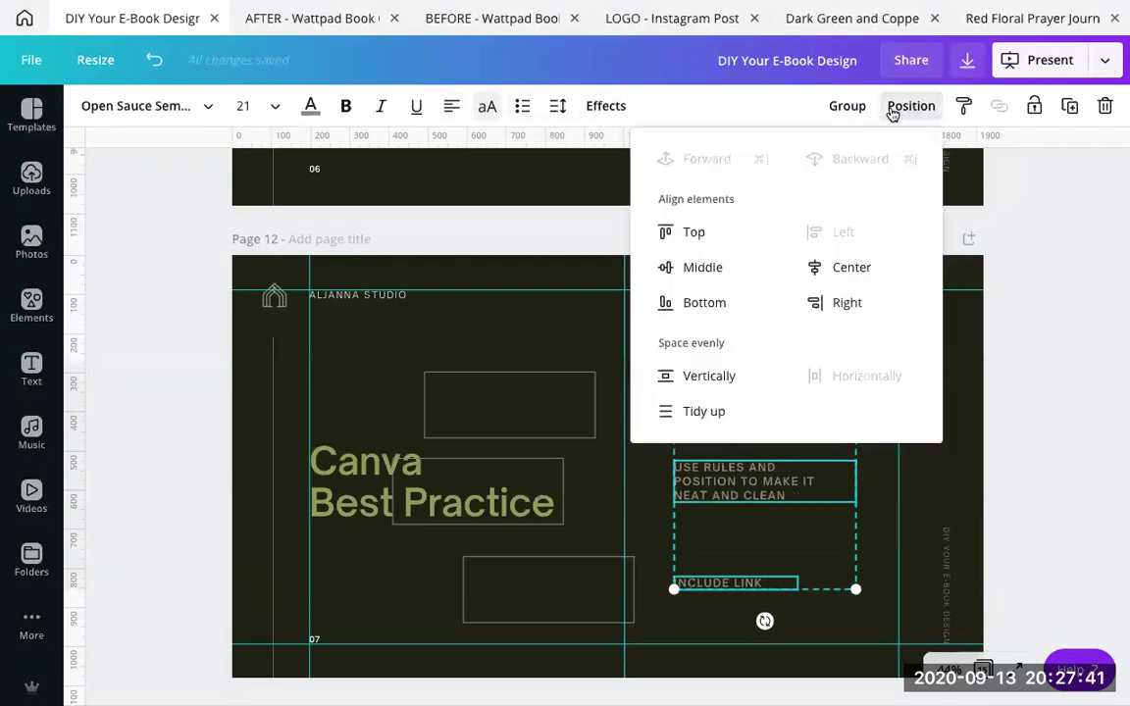
pyautogui.click(875, 266)
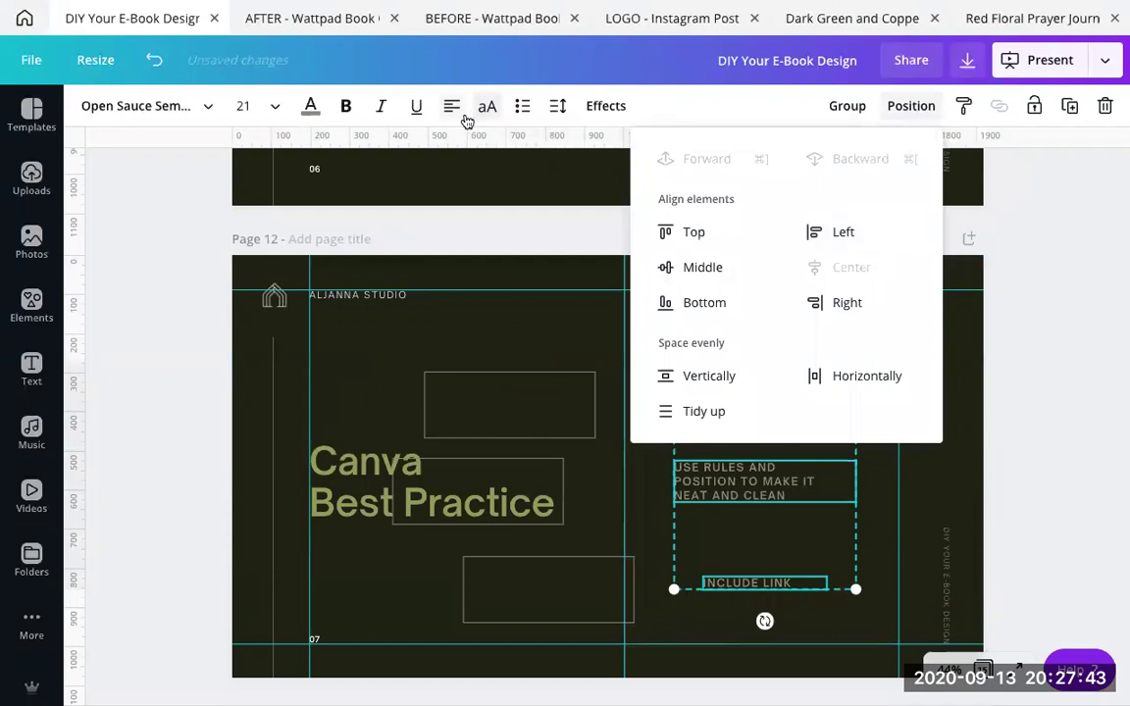
pyautogui.click(453, 106)
pyautogui.click(452, 106)
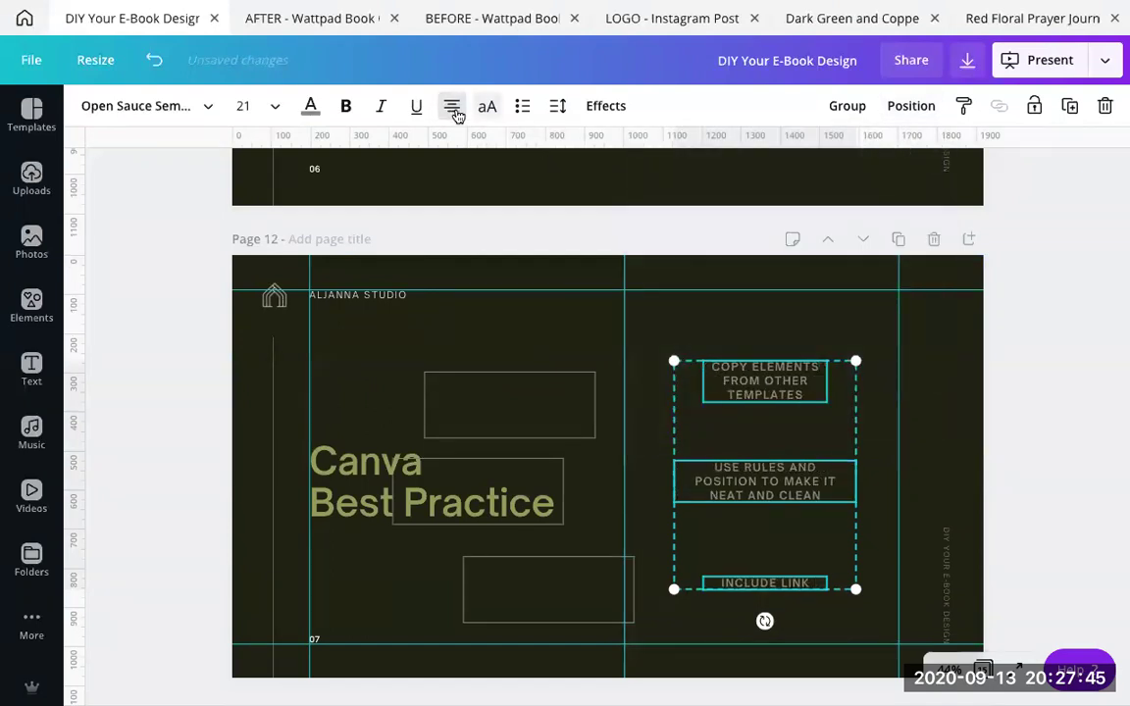
# Align the three tip boxes on their right edges and right-align their text
pyautogui.click(914, 110)
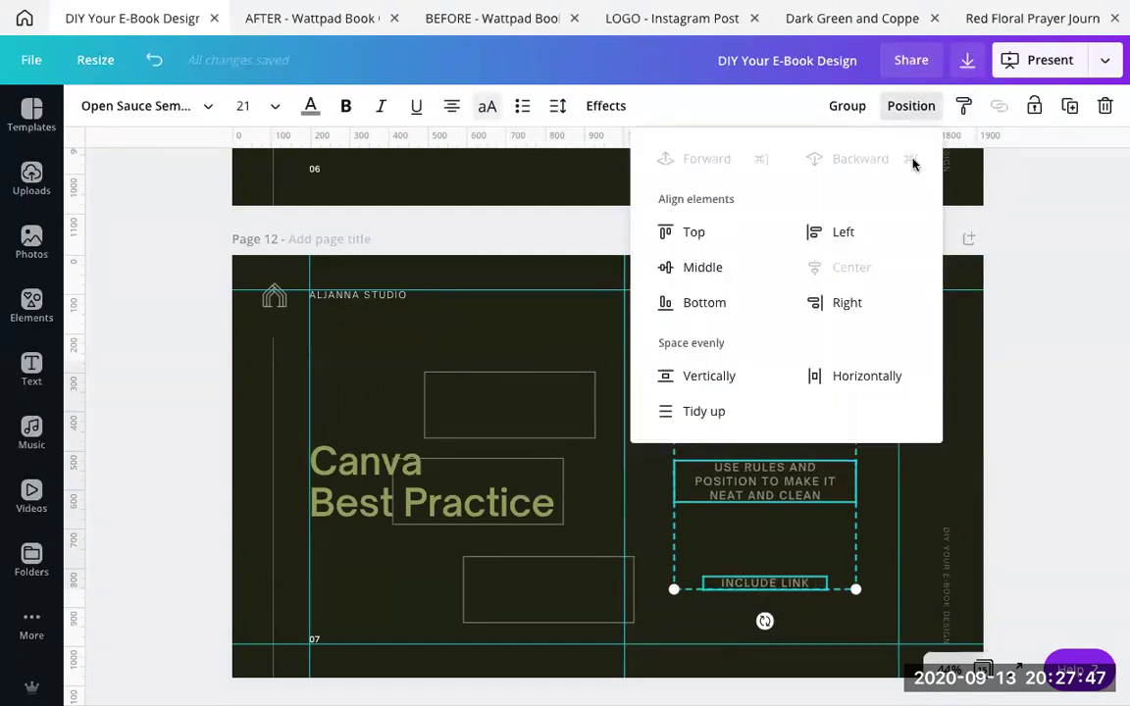
pyautogui.click(894, 313)
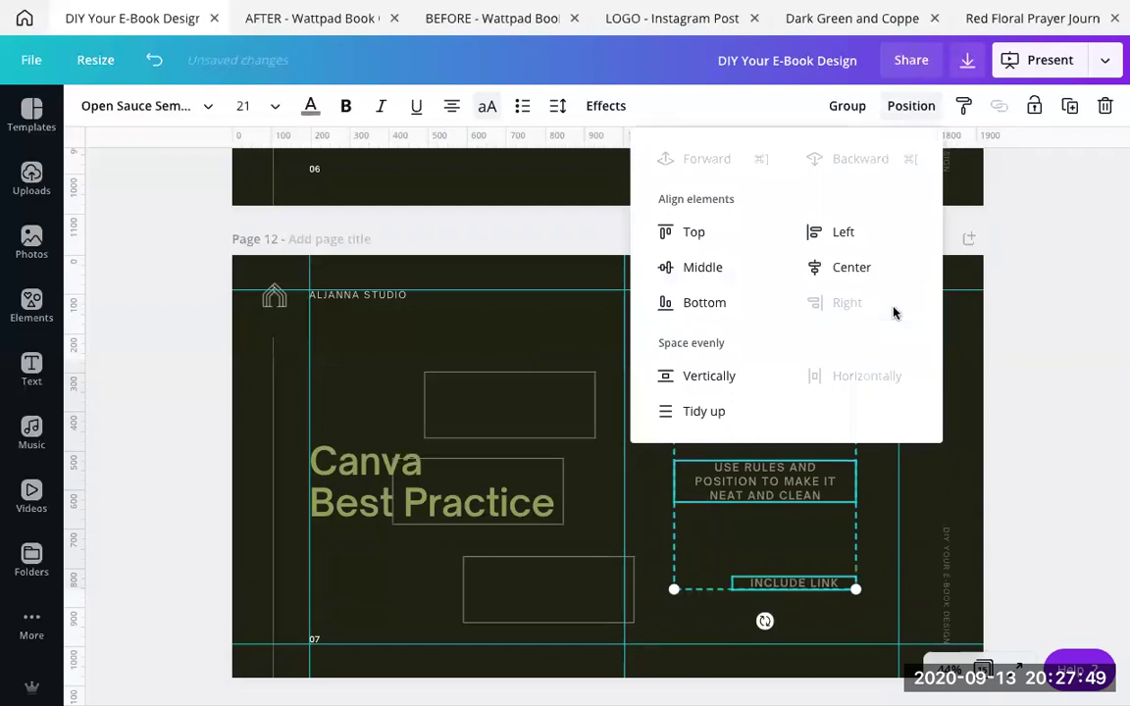
pyautogui.click(452, 106)
pyautogui.click(453, 106)
pyautogui.click(452, 106)
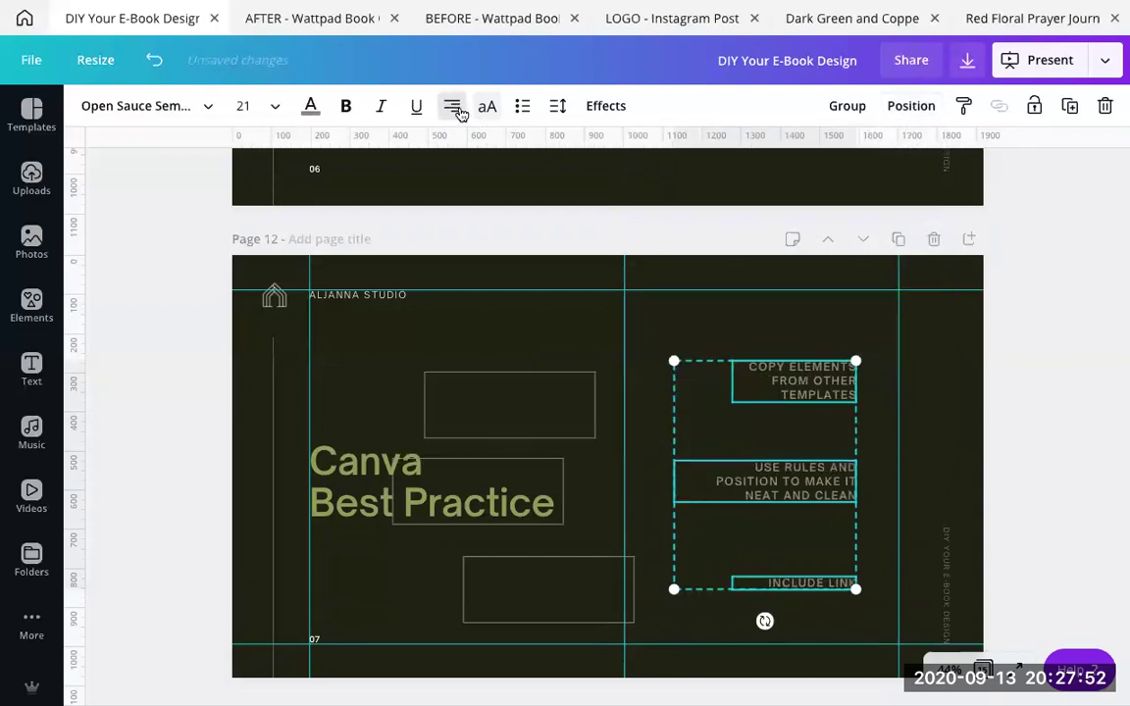
# Move outline boxes back to frame COPY ELEMENTS and INCLUDE LINK
pyautogui.click(881, 457)
pyautogui.moveTo(561, 404); pyautogui.dragTo(829, 381)
pyautogui.moveTo(601, 582); pyautogui.dragTo(817, 579)
pyautogui.click(522, 469)
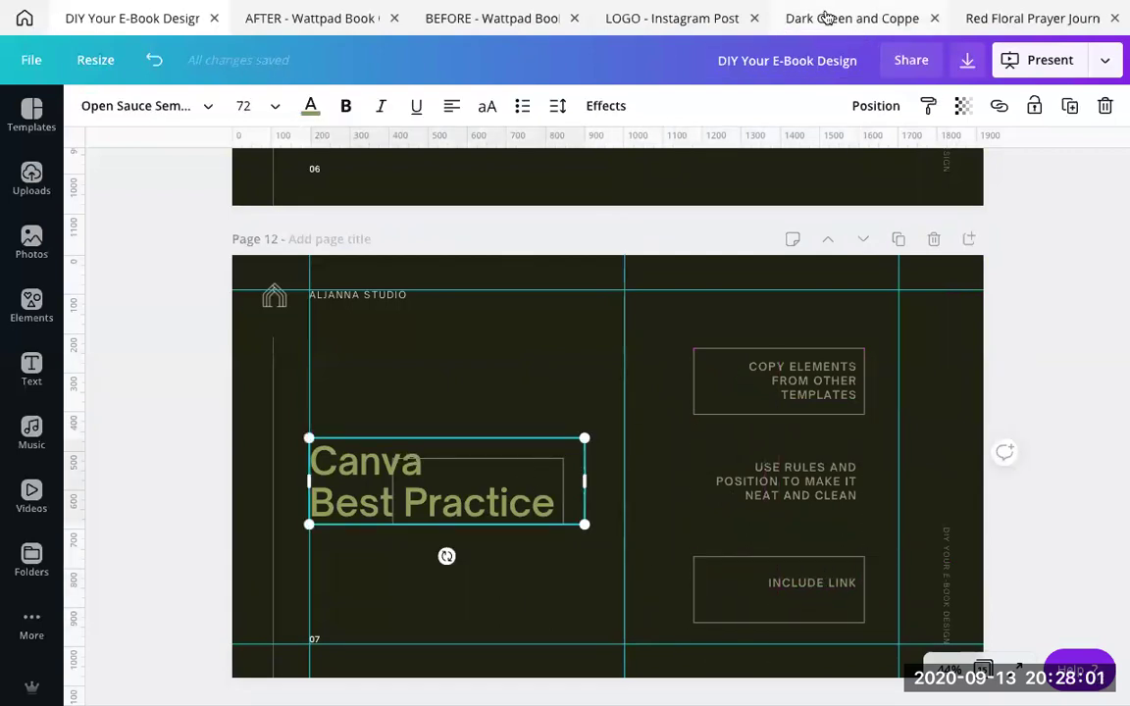
pyautogui.click(827, 17)
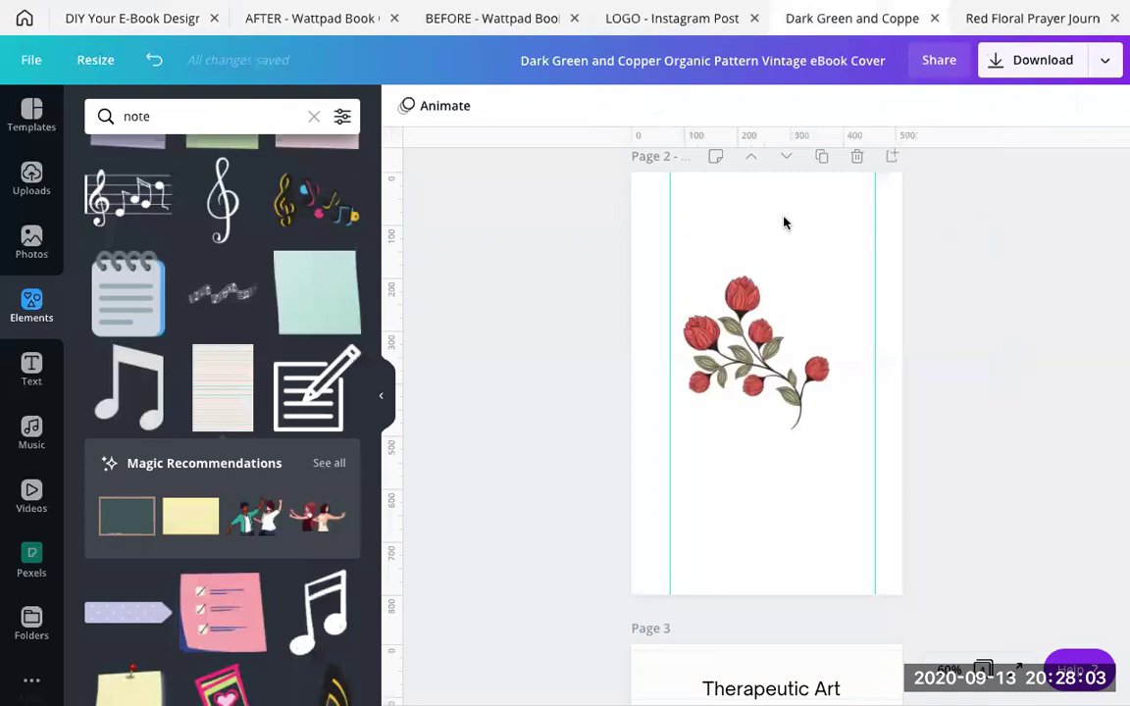
# Cycle the page 3 body text through centre, right and justify, ending on left alignment
pyautogui.scroll(-5, 780, 285)
pyautogui.scroll(1, 770, 284)
pyautogui.click(766, 298)
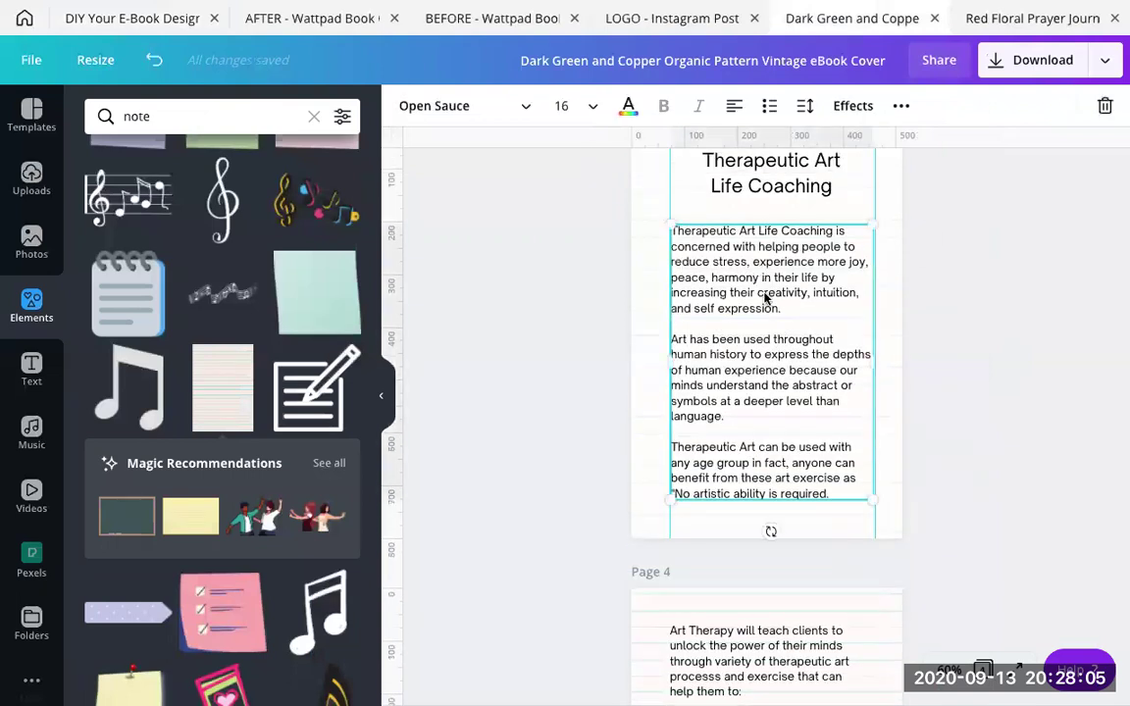
pyautogui.scroll(3, 746, 298)
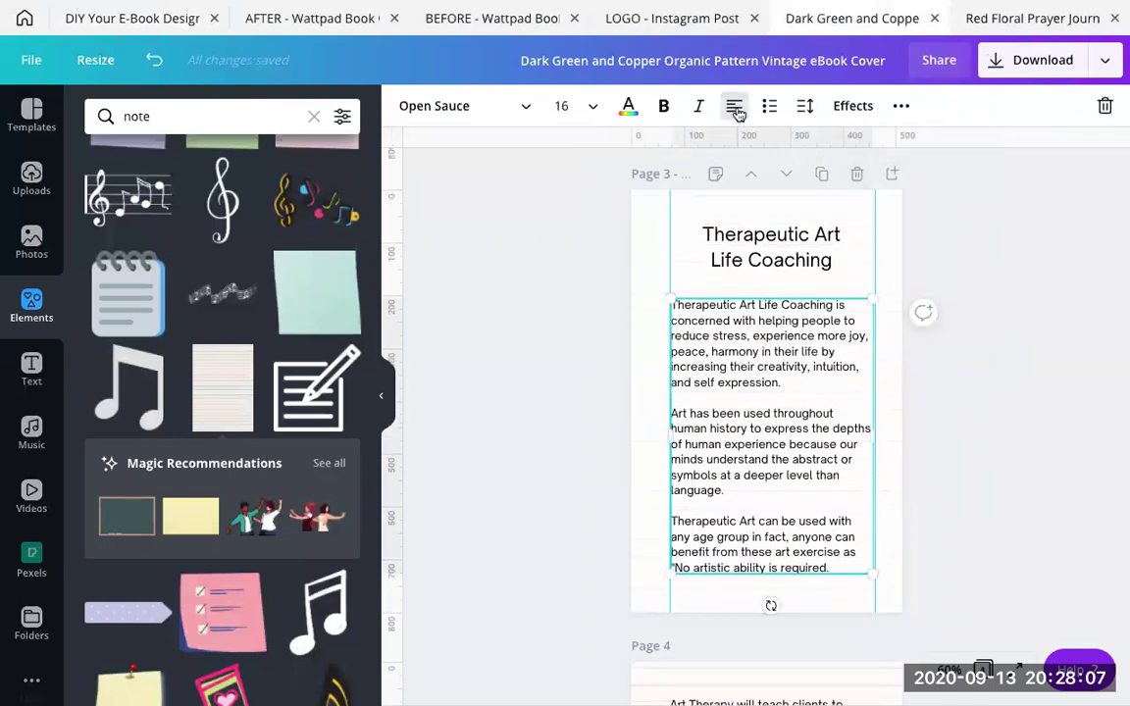
pyautogui.click(735, 110)
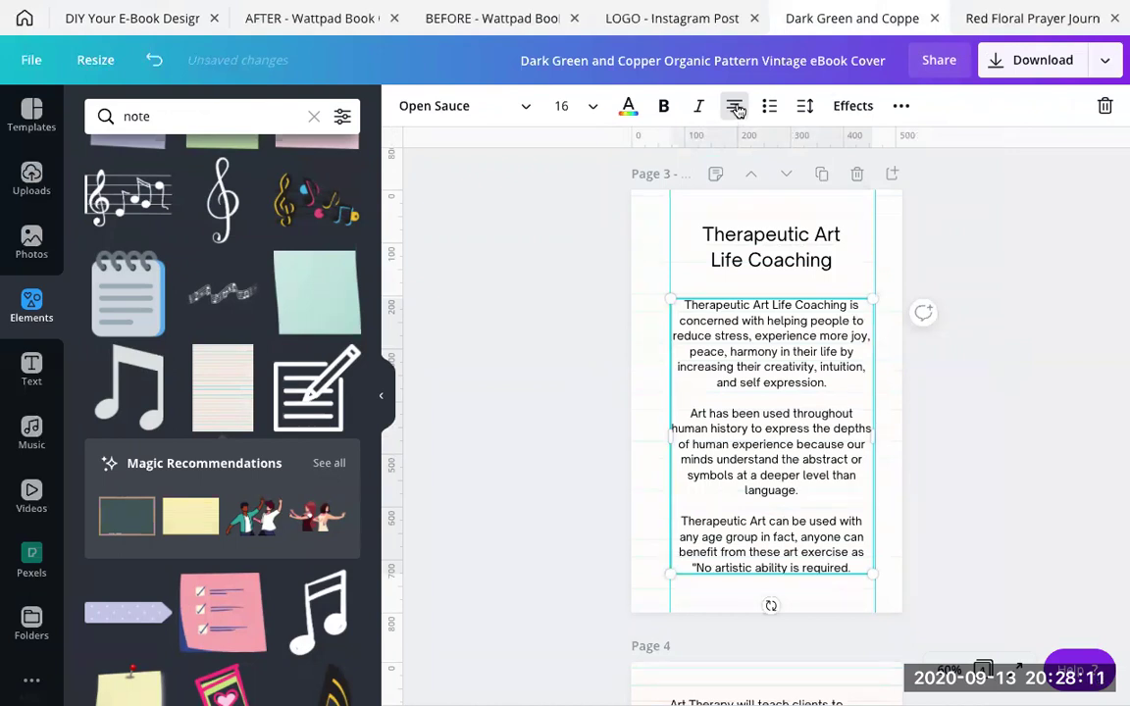
pyautogui.click(736, 108)
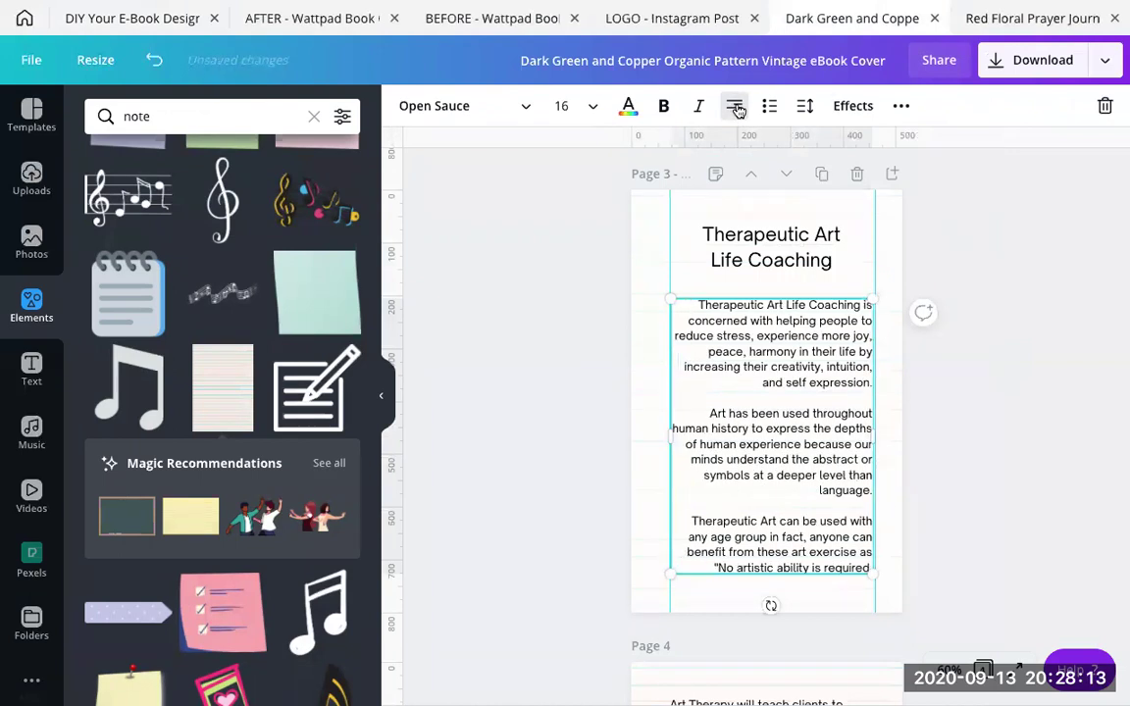
pyautogui.click(736, 108)
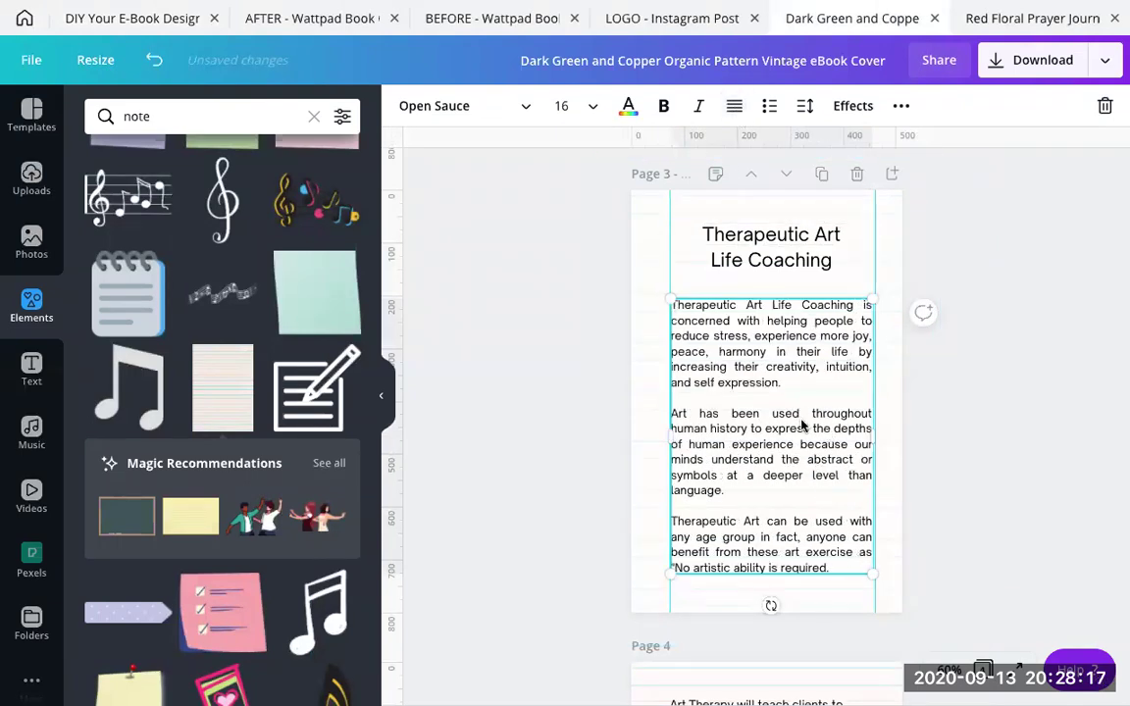
pyautogui.click(733, 113)
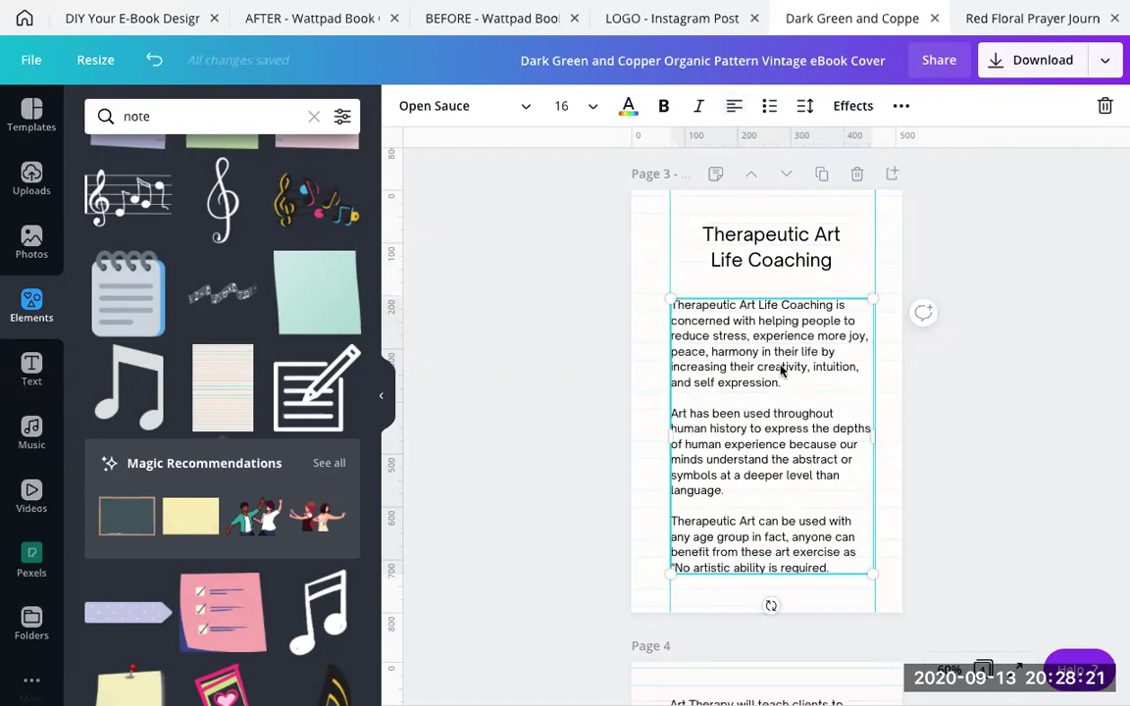
pyautogui.click(957, 394)
pyautogui.click(790, 357)
# Switch to the LOGO Instagram Post design, then back to DIY Your E-Book Design
pyautogui.click(688, 20)
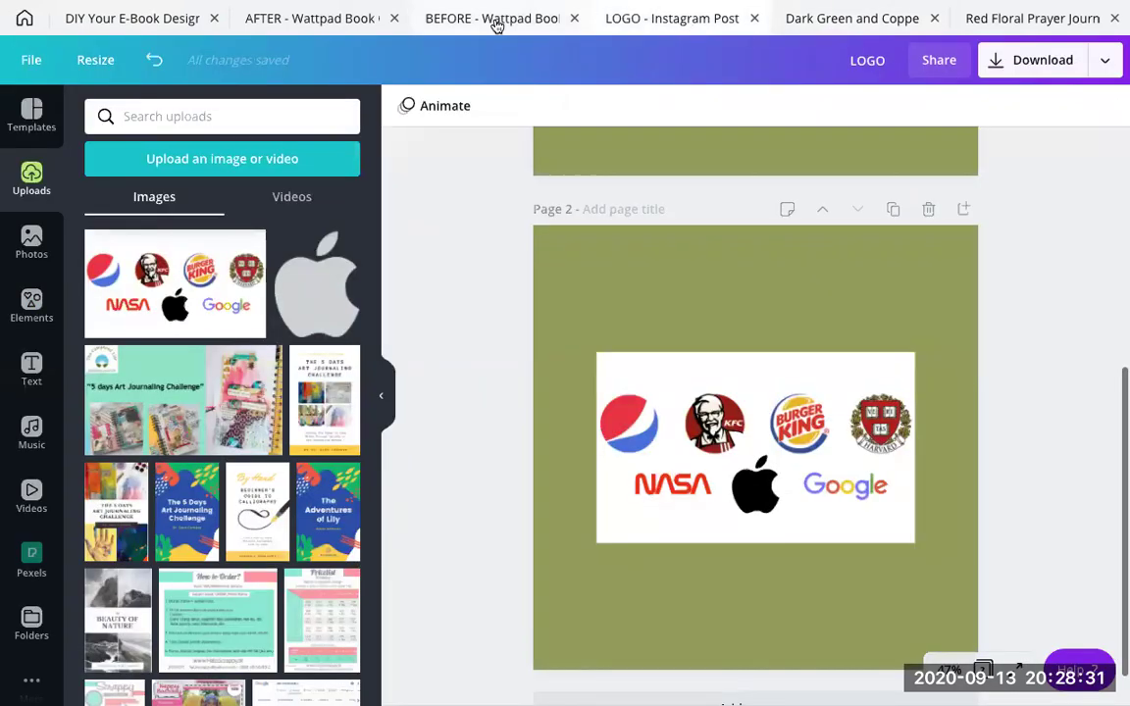
pyautogui.click(177, 19)
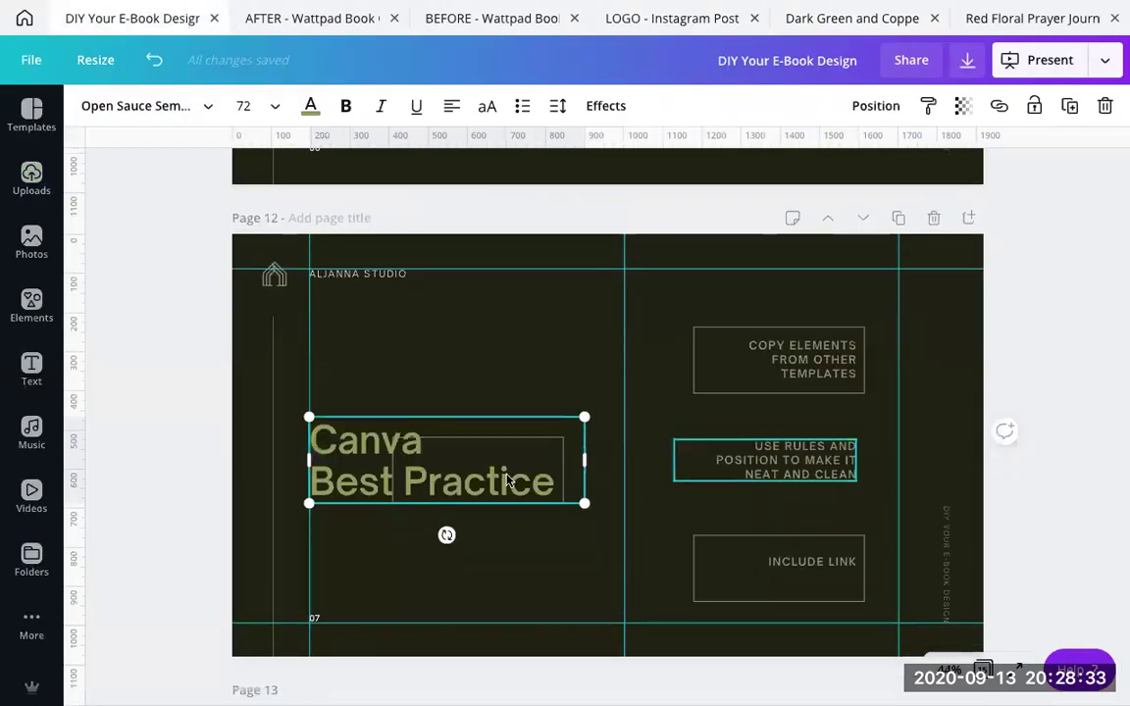
# Snap the title left to the margin guide and fit the stray outline box around USE RULES AND POSITION
pyautogui.click(545, 555)
pyautogui.click(547, 449)
pyautogui.moveTo(427, 453); pyautogui.dragTo(302, 453)
pyautogui.click(497, 383)
pyautogui.moveTo(522, 460); pyautogui.dragTo(832, 441)
pyautogui.moveTo(362, 475); pyautogui.dragTo(486, 475)
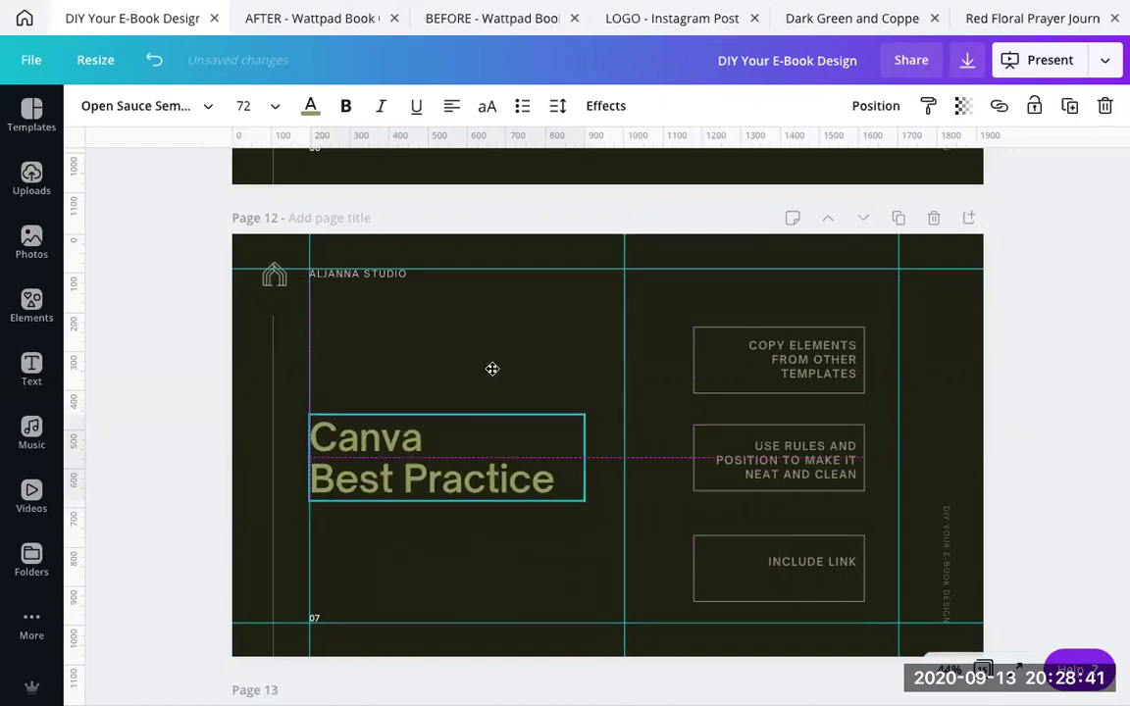
pyautogui.click(492, 372)
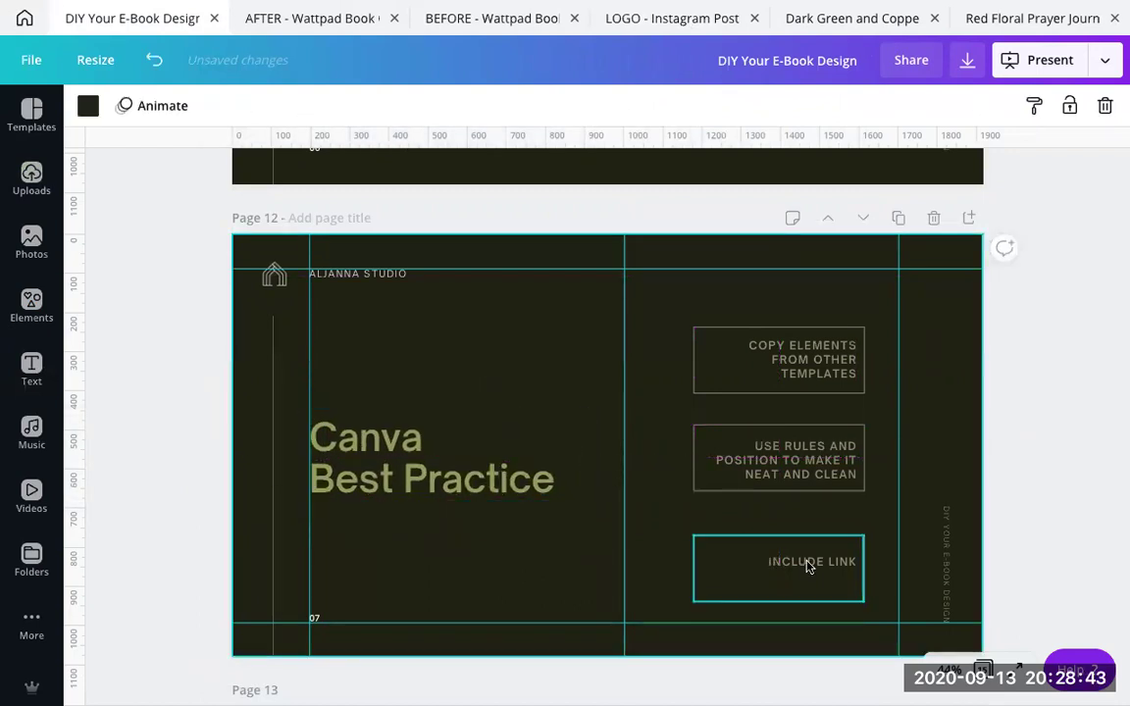
# Nudge the INCLUDE LINK box up into alignment and centre its words inside it
pyautogui.moveTo(809, 566)
pyautogui.mouseDown()
pyautogui.moveTo(805, 550)
pyautogui.moveTo(810, 559)
pyautogui.mouseUp()
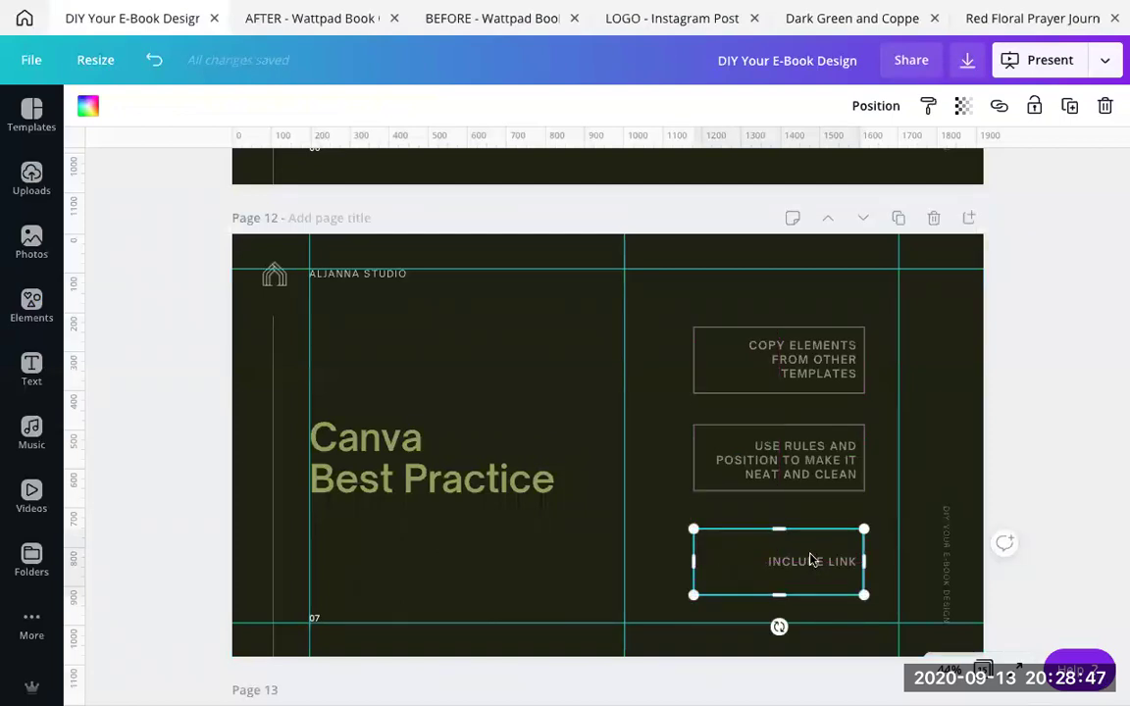
pyautogui.click(1004, 434)
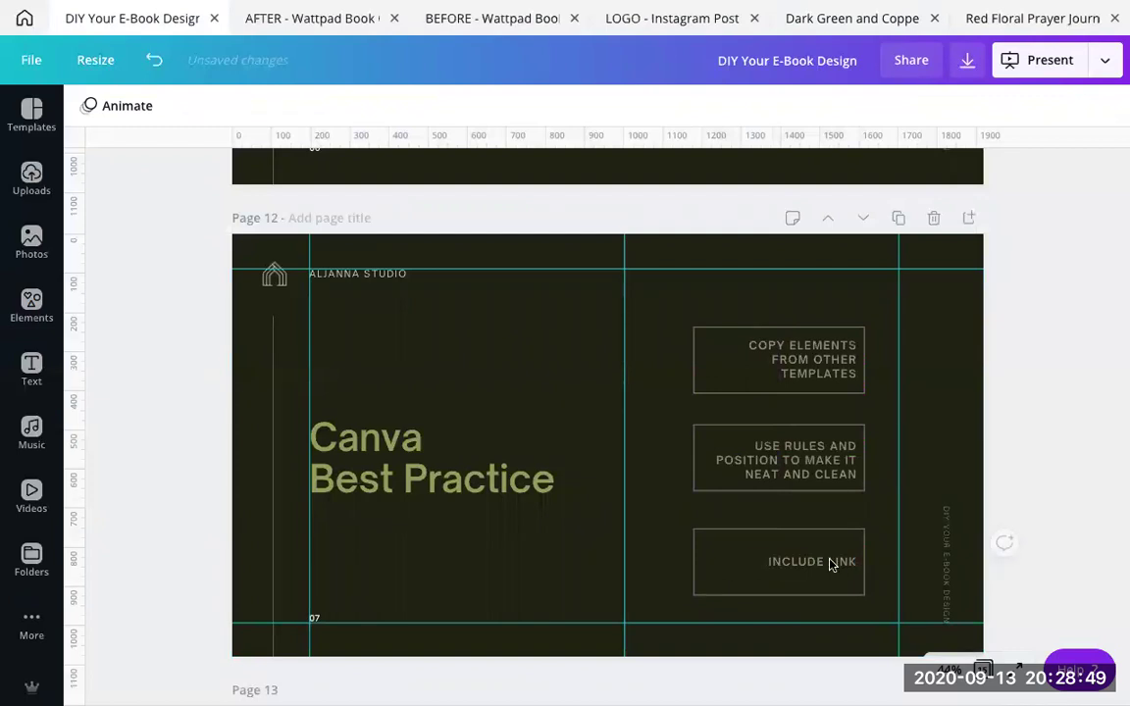
pyautogui.moveTo(820, 560); pyautogui.dragTo(785, 559)
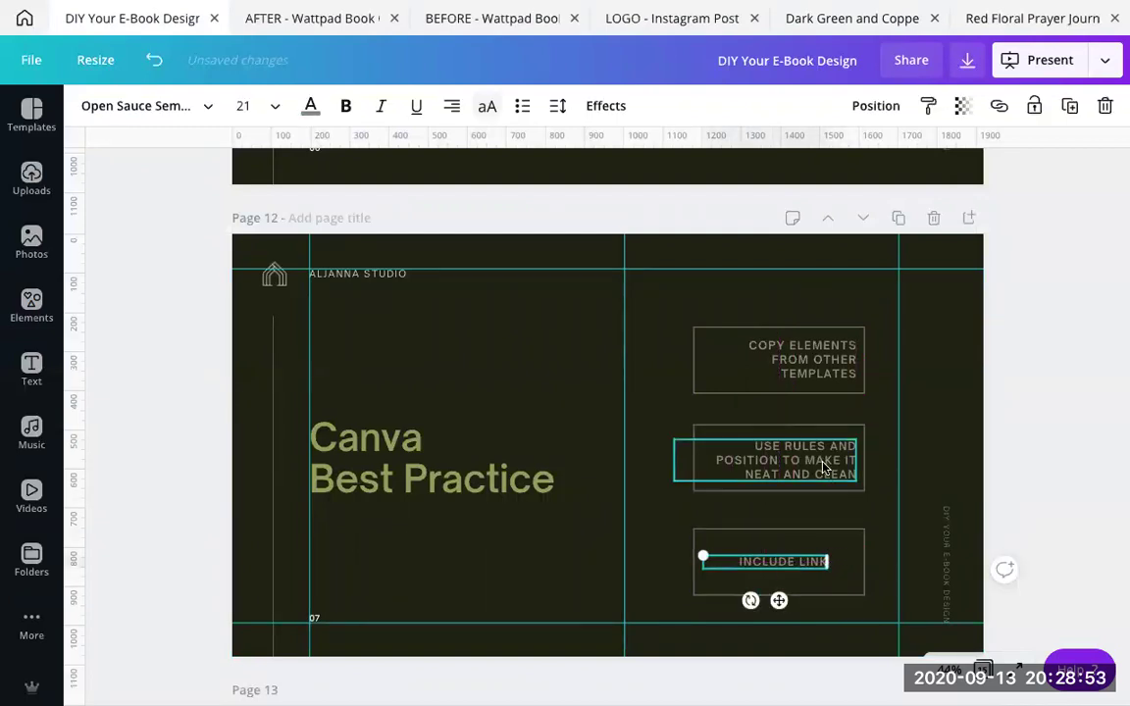
pyautogui.scroll(8, 824, 467)
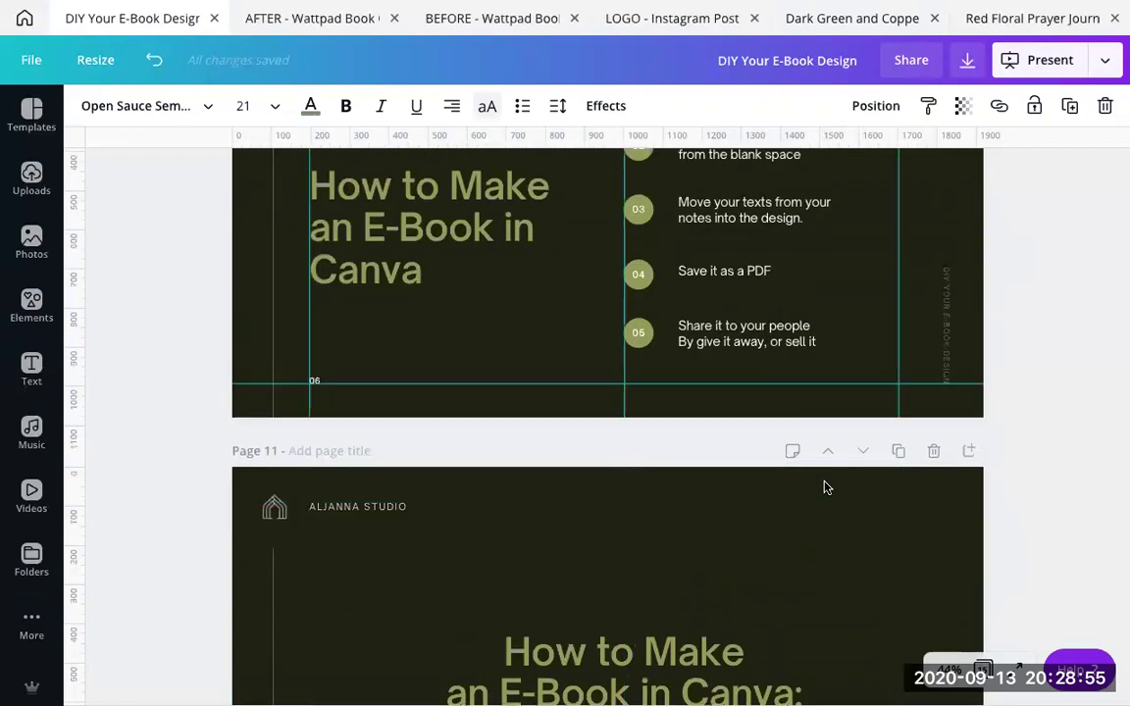
# Copy the third link's URL text on page 9 and select the first link icon
pyautogui.scroll(8, 825, 471)
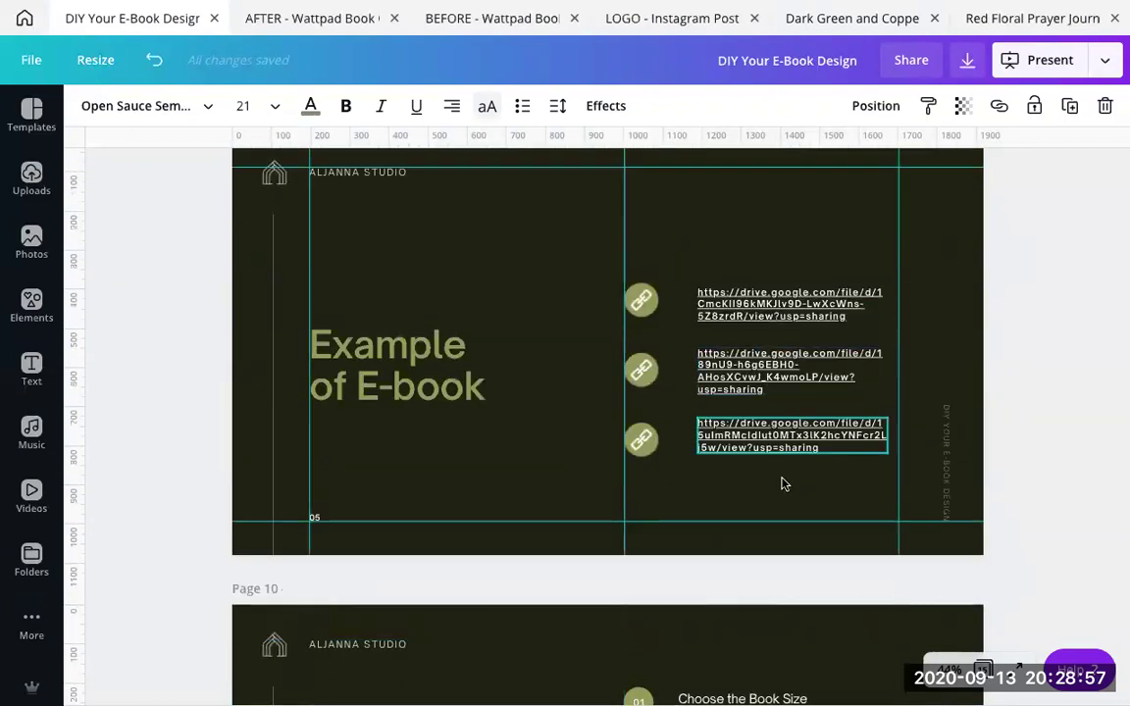
pyautogui.scroll(-5, 782, 480)
pyautogui.scroll(5, 782, 479)
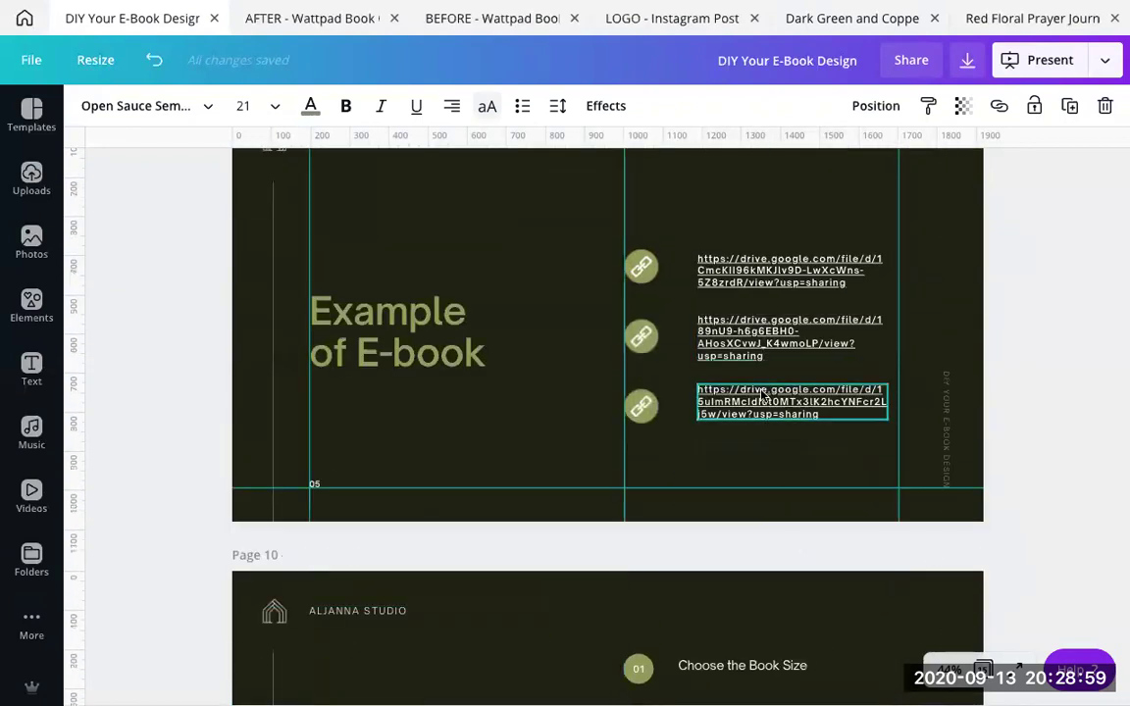
pyautogui.doubleClick(762, 392)
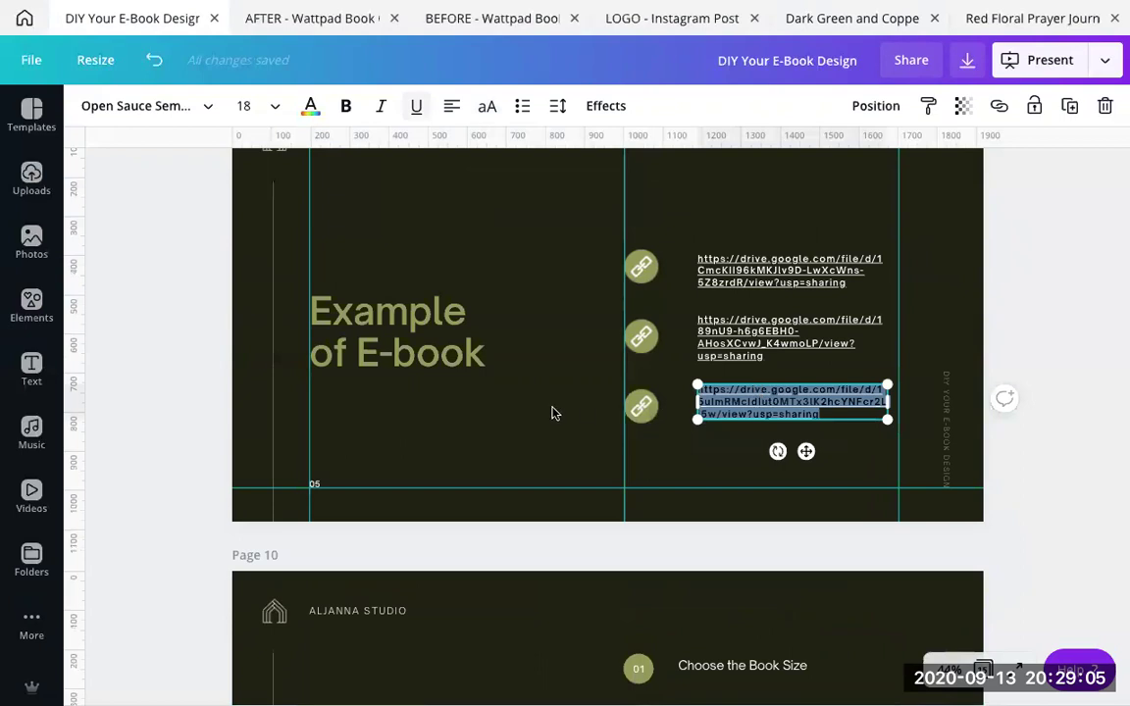
pyautogui.click(729, 470)
pyautogui.scroll(-12, 729, 470)
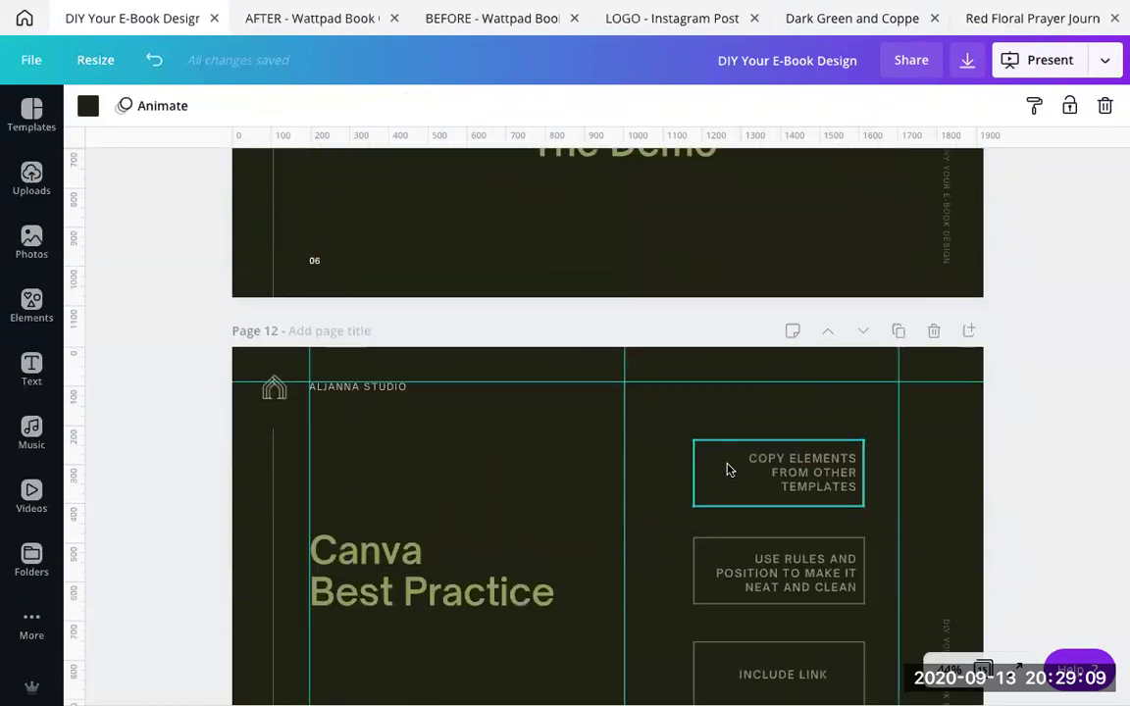
pyautogui.scroll(-2, 729, 470)
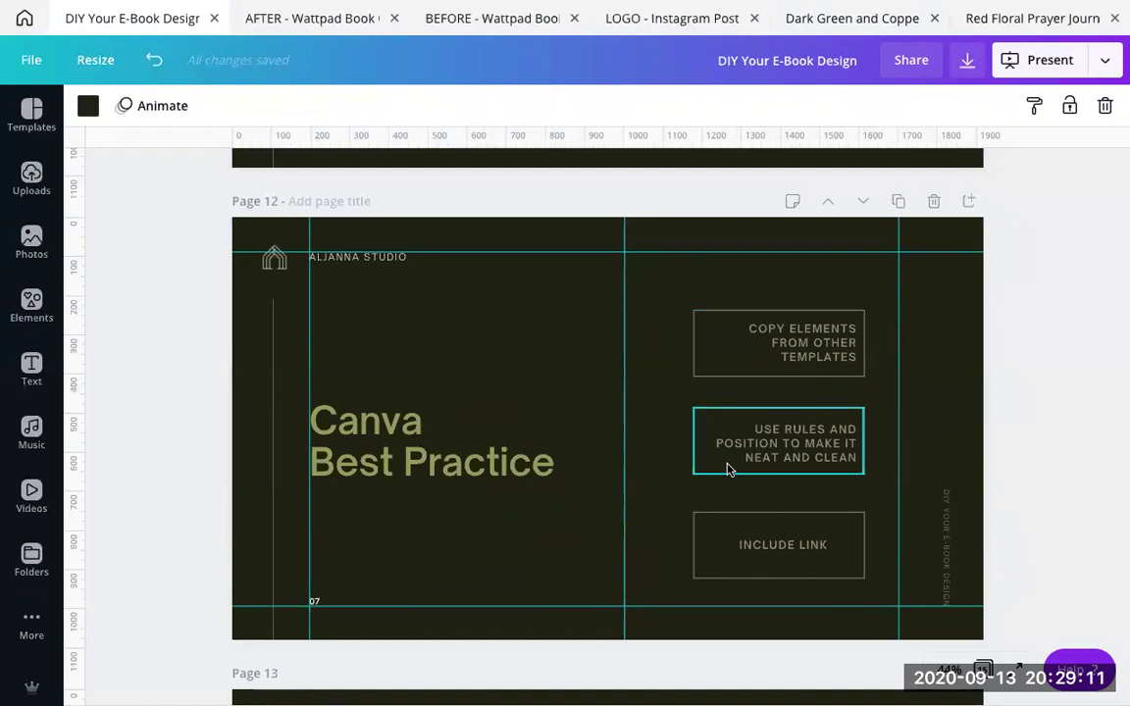
pyautogui.scroll(12, 729, 470)
pyautogui.scroll(3, 729, 470)
pyautogui.click(646, 363)
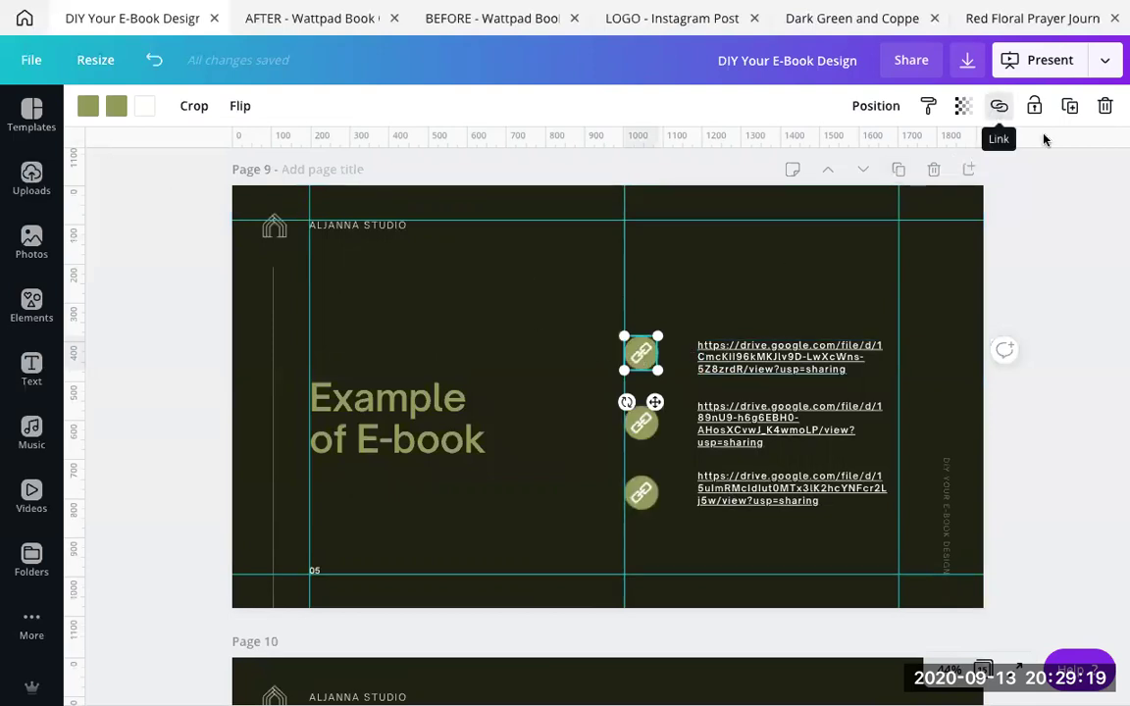
# Replace the first link icon's existing link with the pasted third Google Drive URL
pyautogui.click(1000, 108)
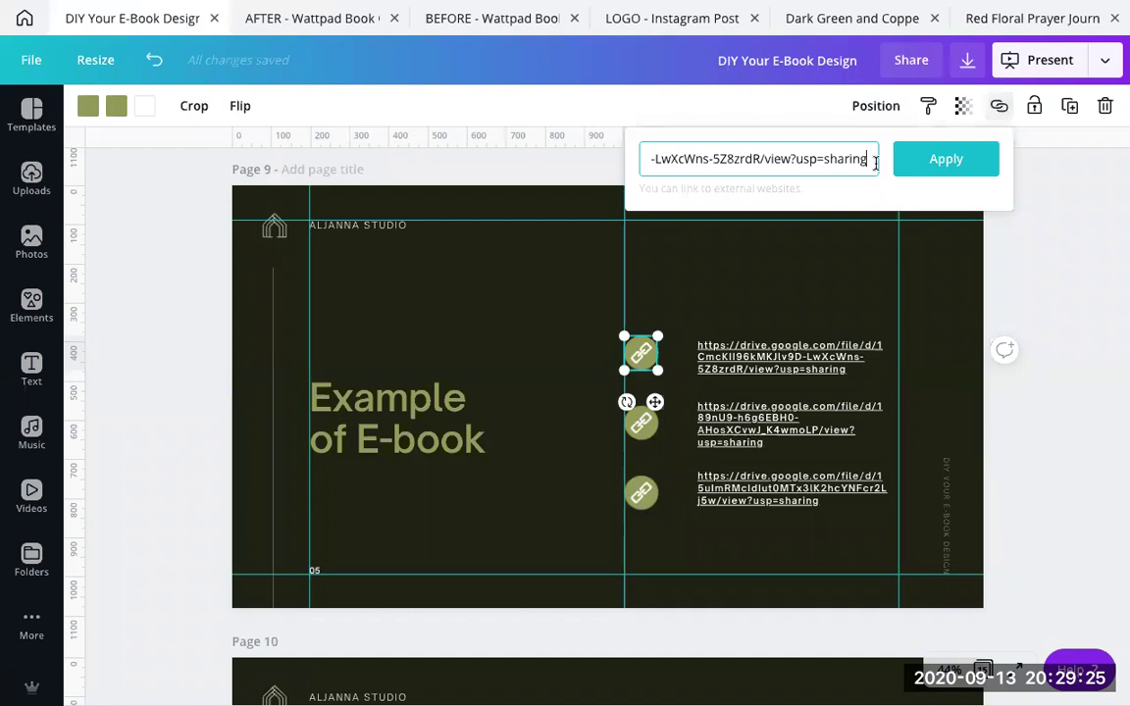
pyautogui.moveTo(870, 160); pyautogui.dragTo(601, 156)
pyautogui.click(727, 166)
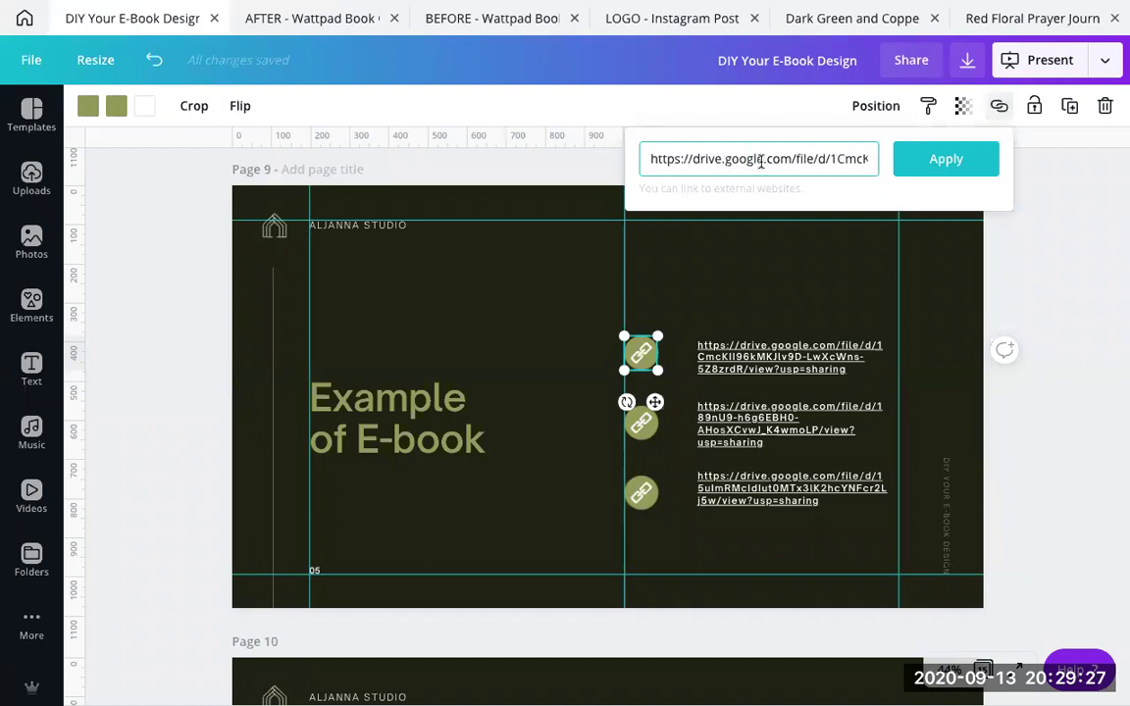
pyautogui.tripleClick(761, 163)
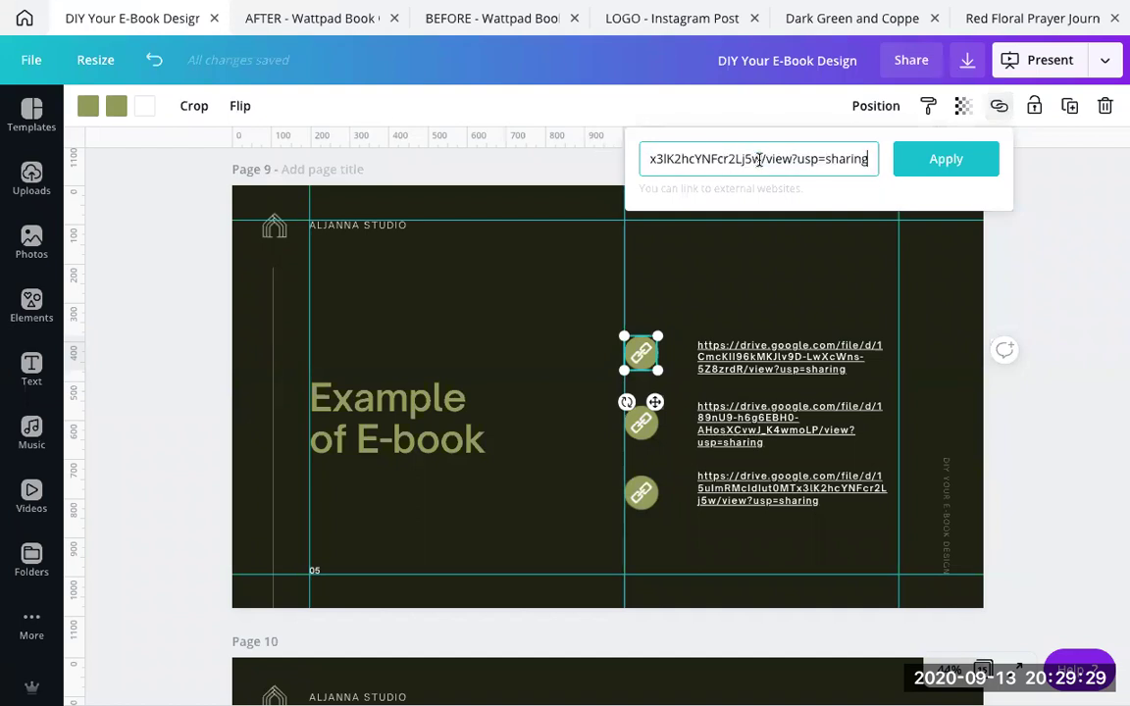
pyautogui.click(959, 162)
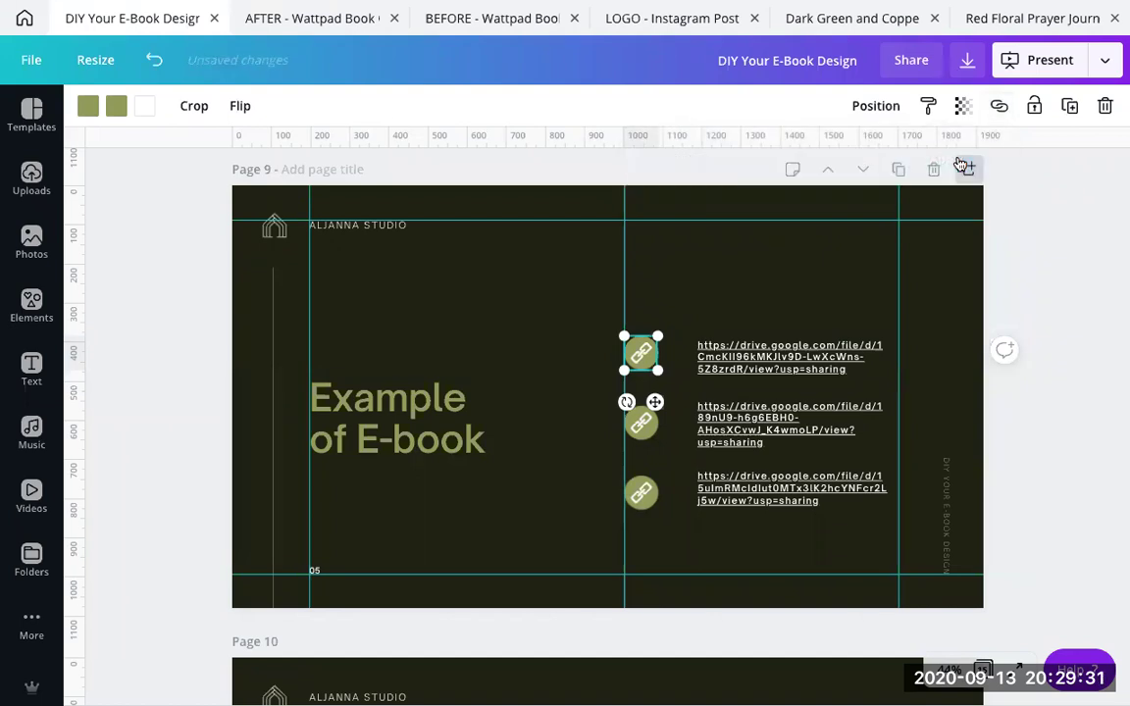
pyautogui.click(806, 265)
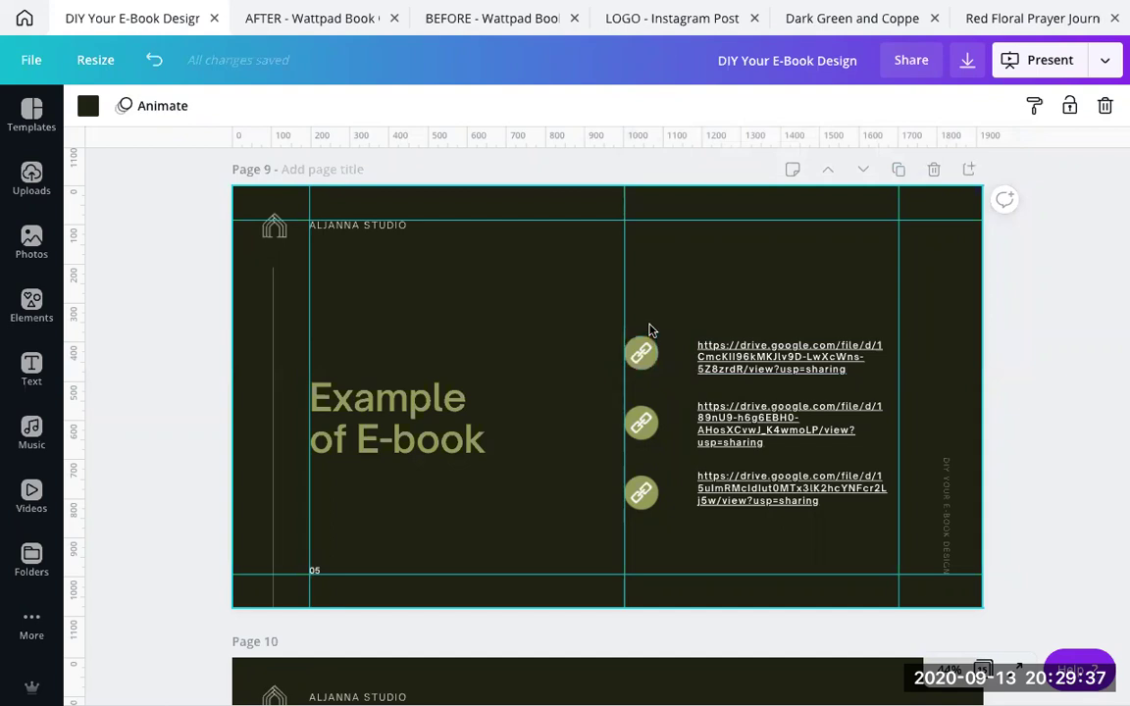
pyautogui.click(788, 345)
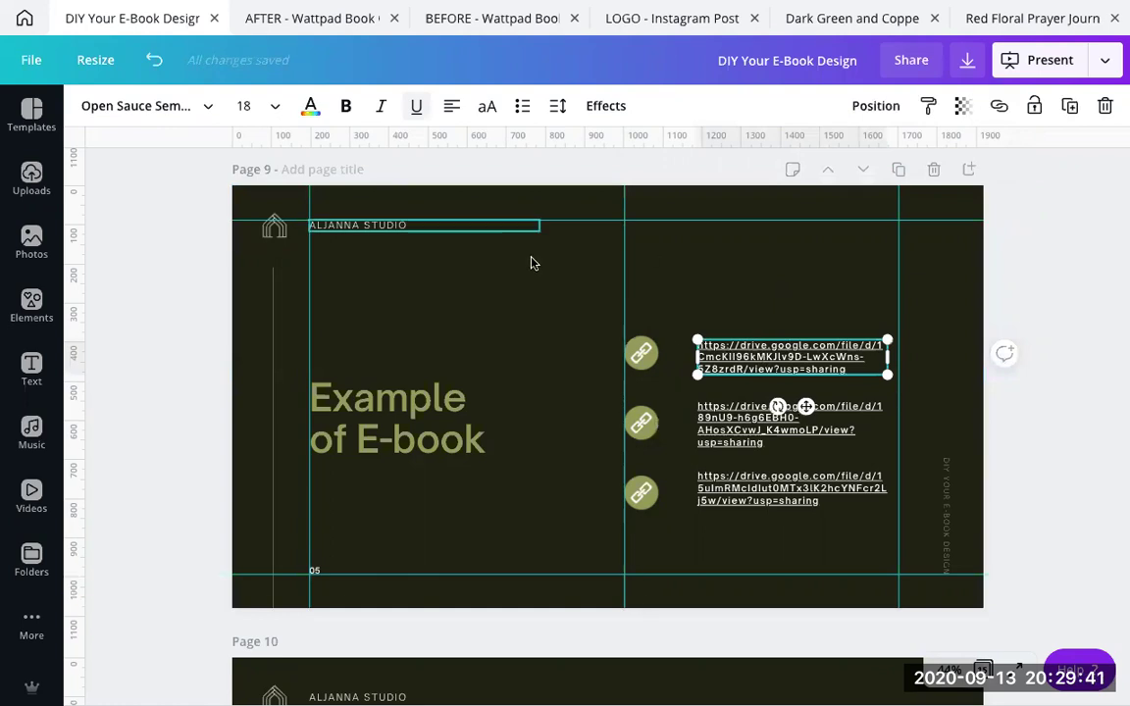
# Underline the first link text and scroll down to page 13, Graphic Design Best Practice
pyautogui.scroll(-1, 645, 469)
pyautogui.scroll(-7, 645, 469)
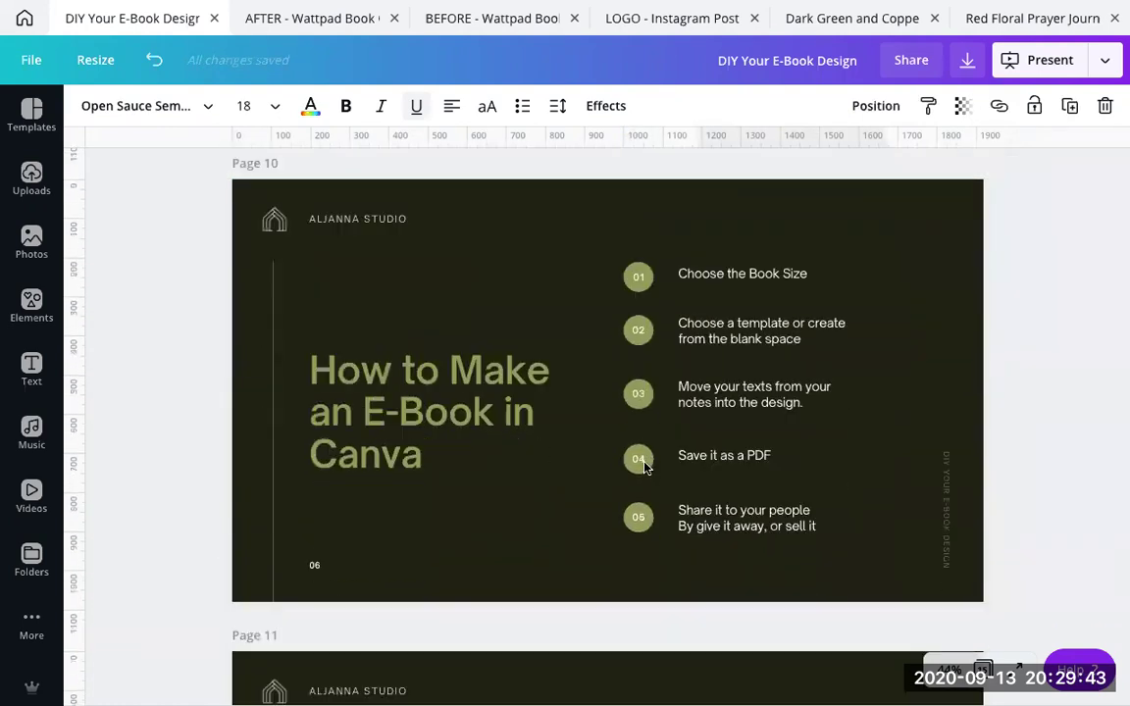
pyautogui.scroll(-5, 645, 469)
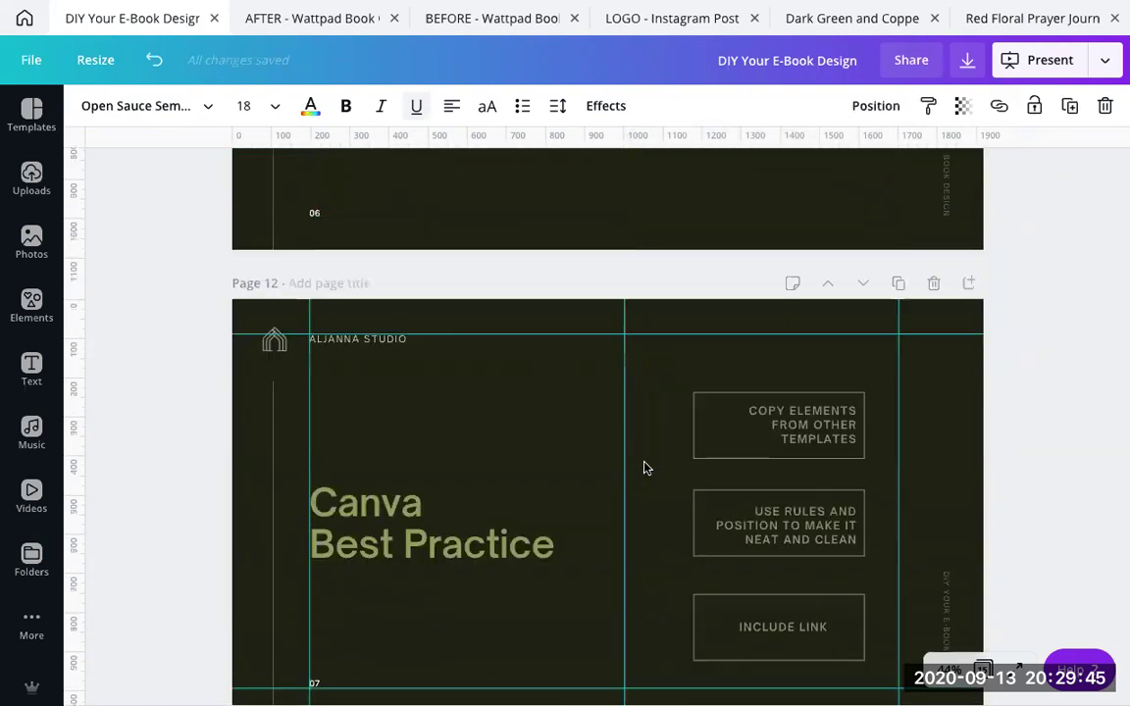
pyautogui.scroll(-5, 759, 496)
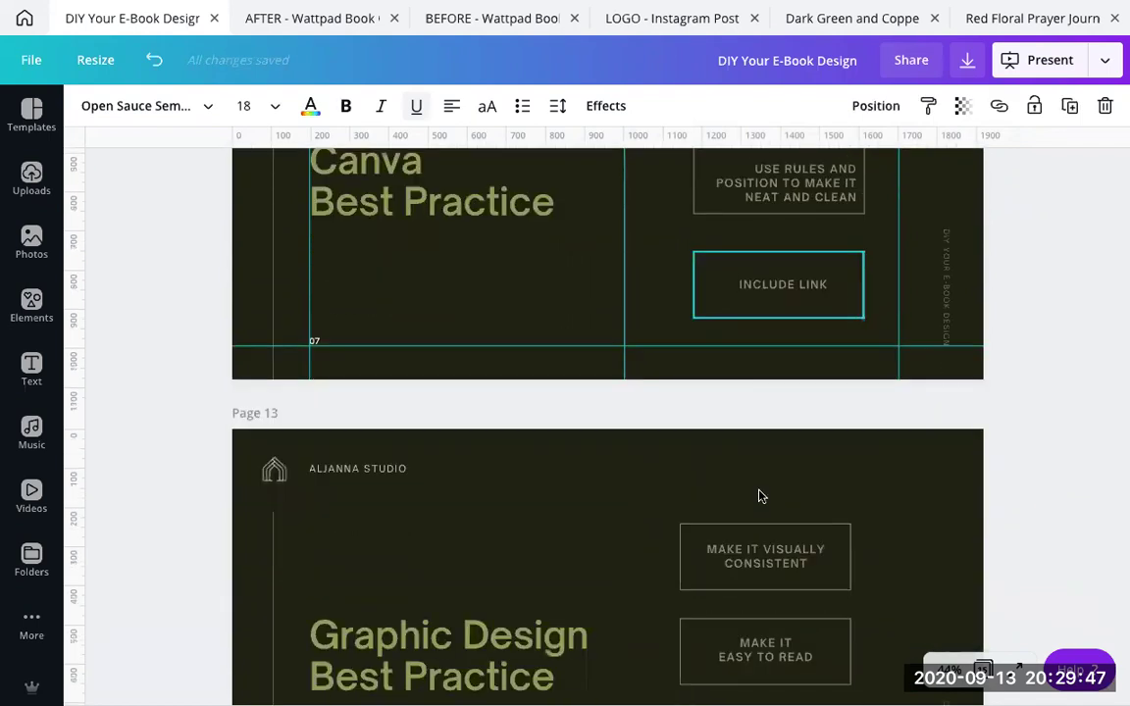
pyautogui.scroll(-2, 758, 495)
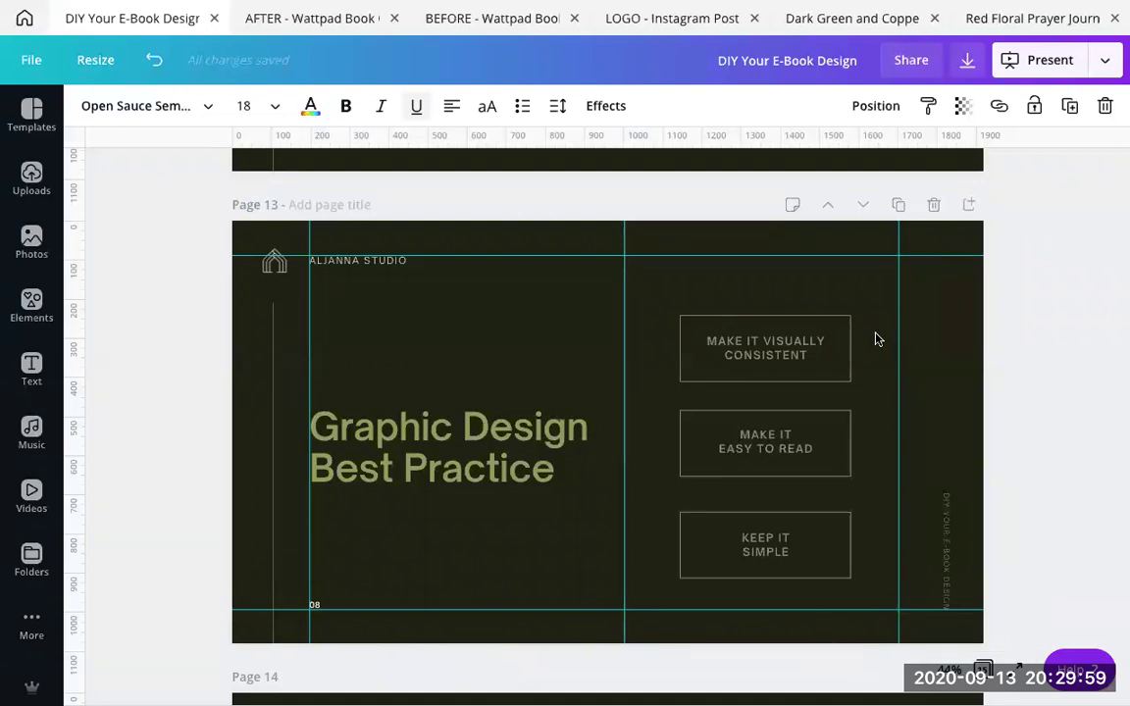
pyautogui.click(417, 106)
pyautogui.scroll(-1, 757, 432)
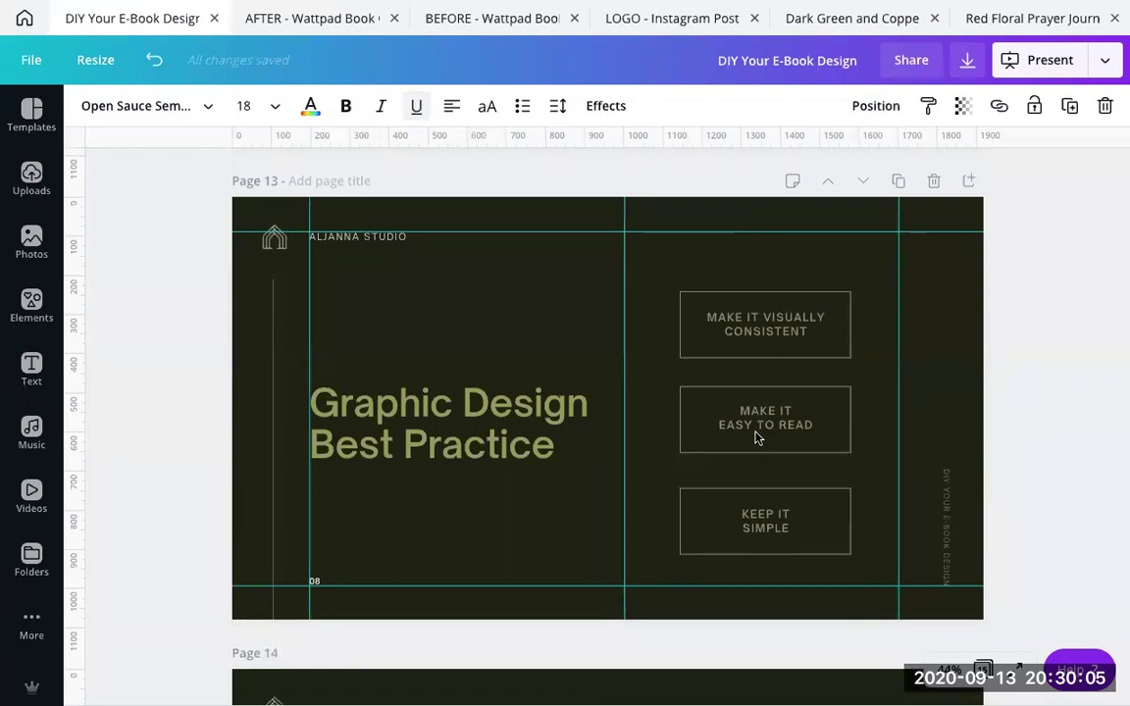
pyautogui.scroll(-1, 756, 437)
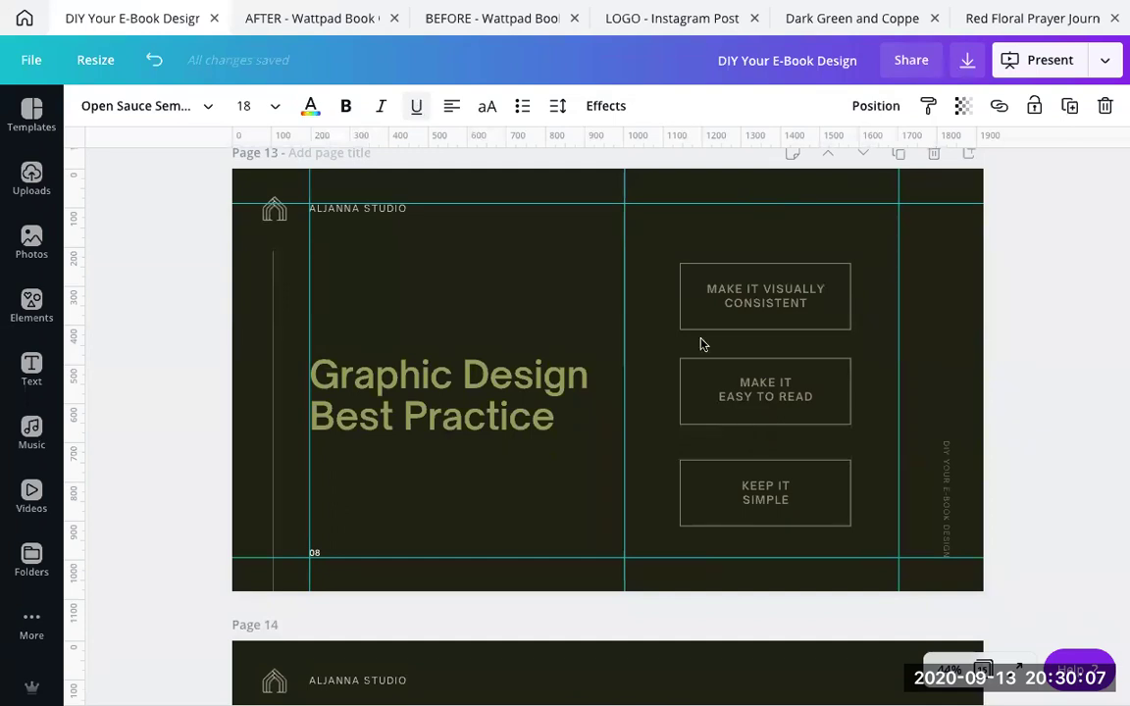
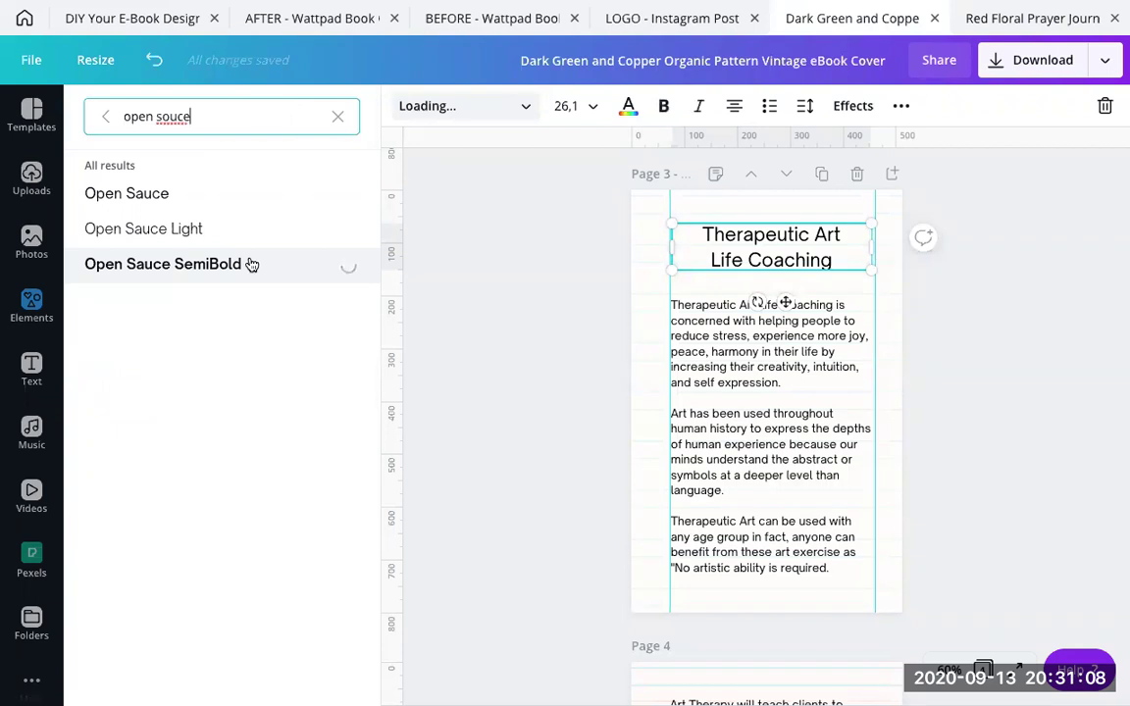
# Nudge the Therapeutic Art Life Coaching heading slightly lower on its page
pyautogui.moveTo(800, 255); pyautogui.dragTo(807, 258)
pyautogui.click(732, 341)
pyautogui.click(744, 353)
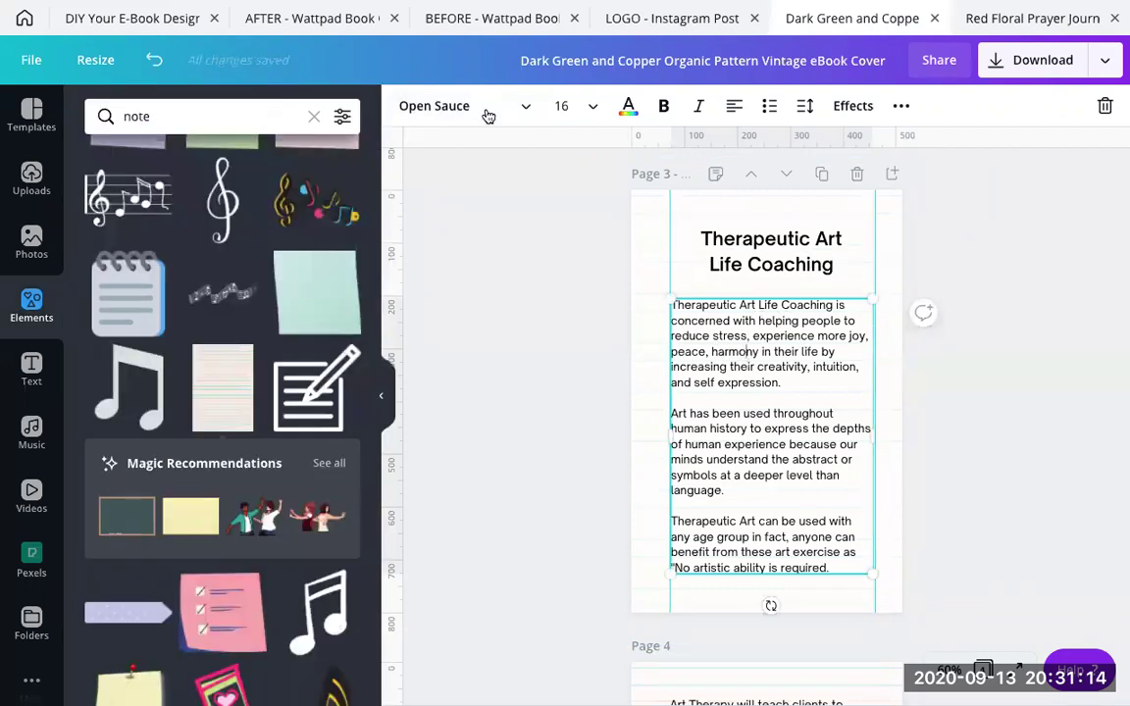
pyautogui.click(549, 299)
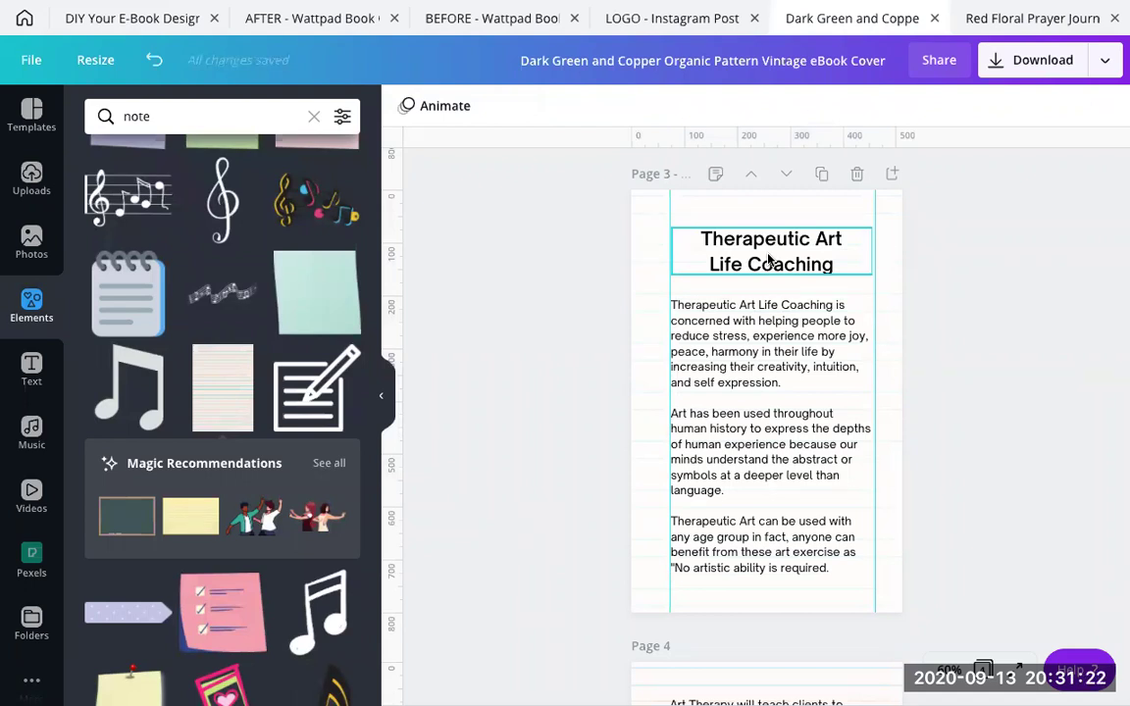
pyautogui.click(771, 264)
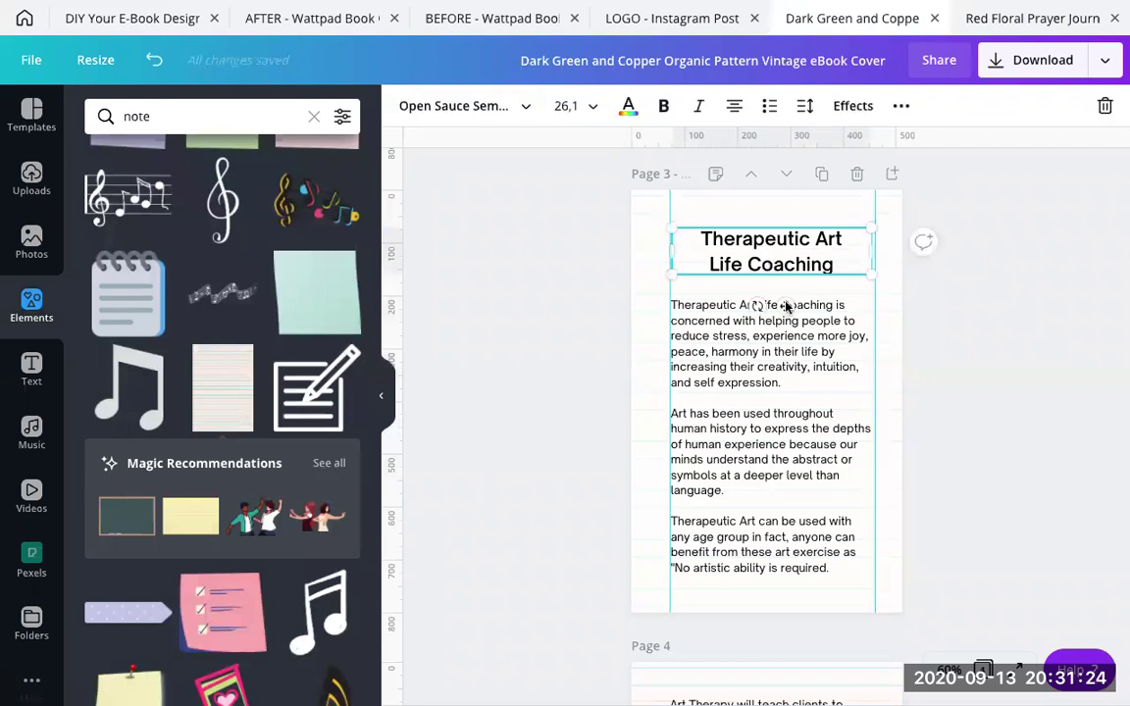
pyautogui.click(785, 314)
# Delete the page holding the floral illustration so the heading page follows the cover
pyautogui.scroll(3, 814, 351)
pyautogui.click(815, 348)
pyautogui.scroll(5, 814, 349)
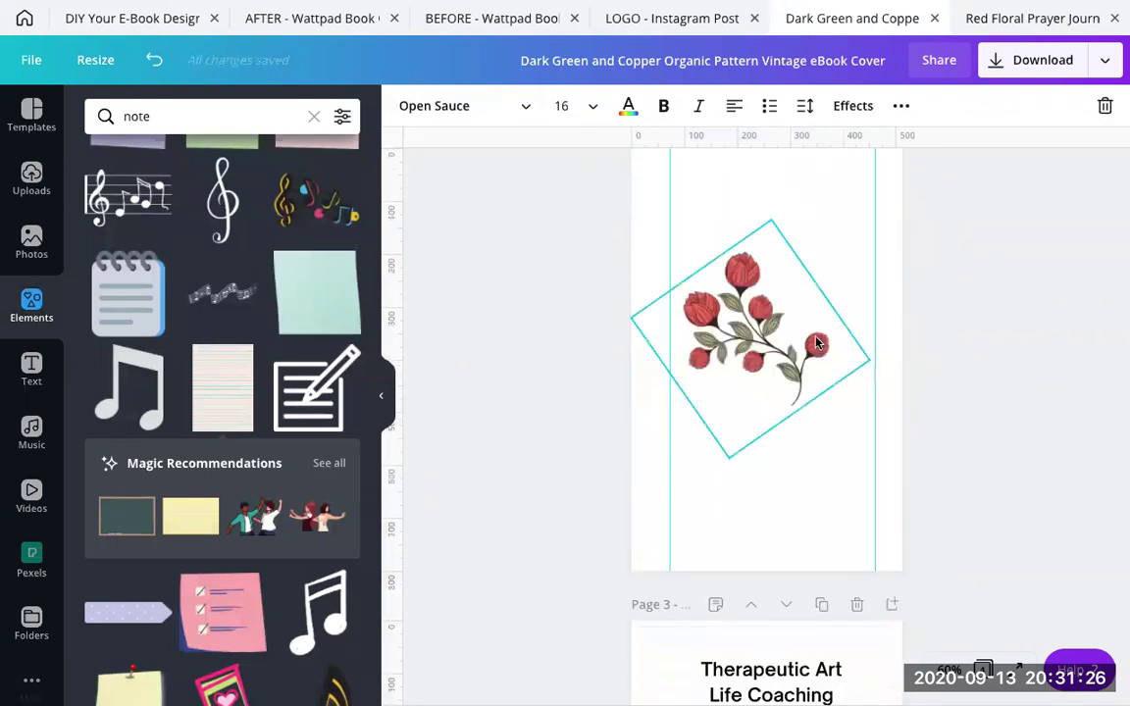
pyautogui.click(855, 290)
pyautogui.scroll(6, 851, 307)
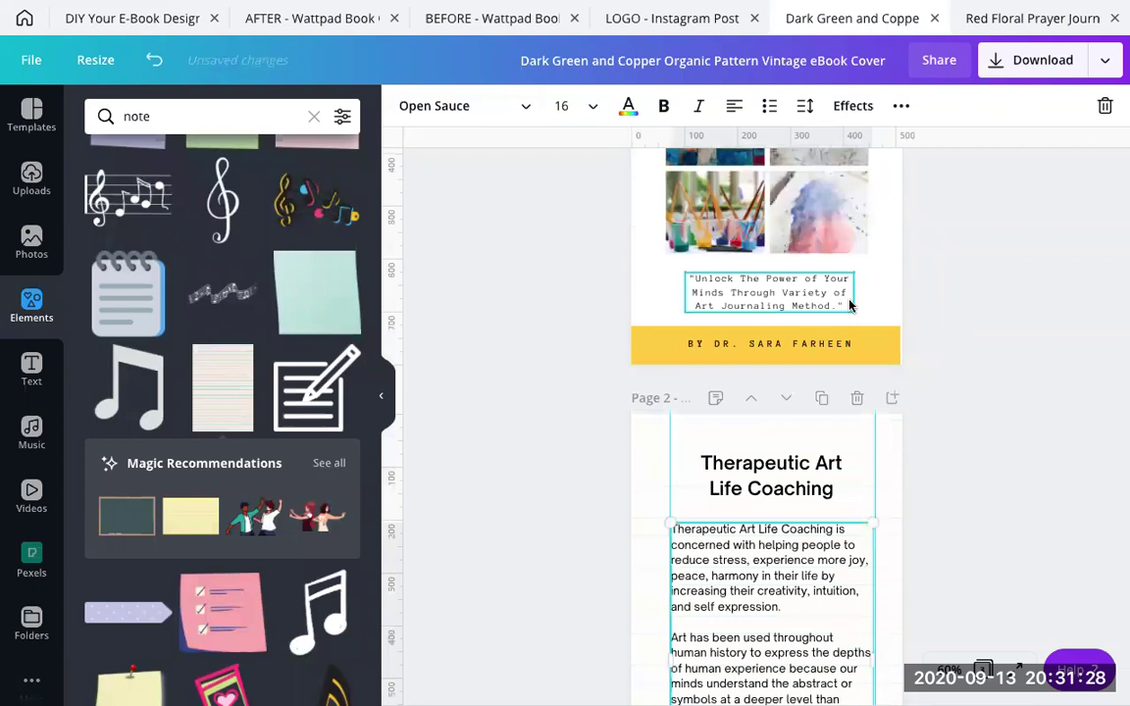
pyautogui.click(819, 291)
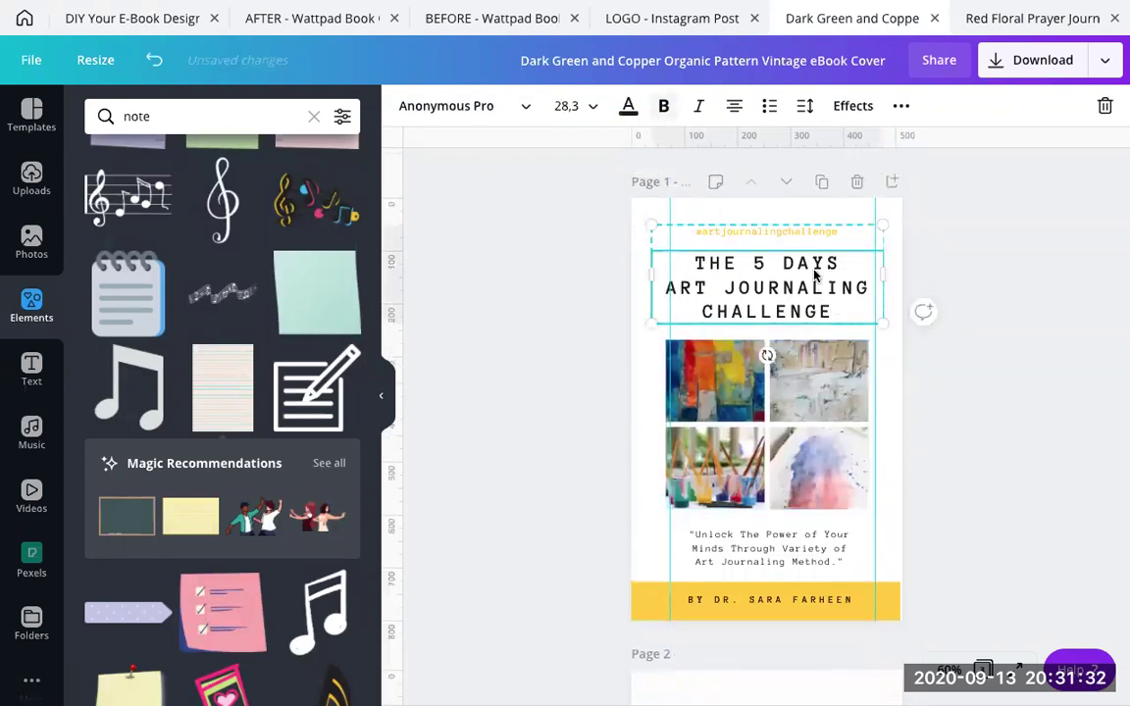
pyautogui.click(550, 331)
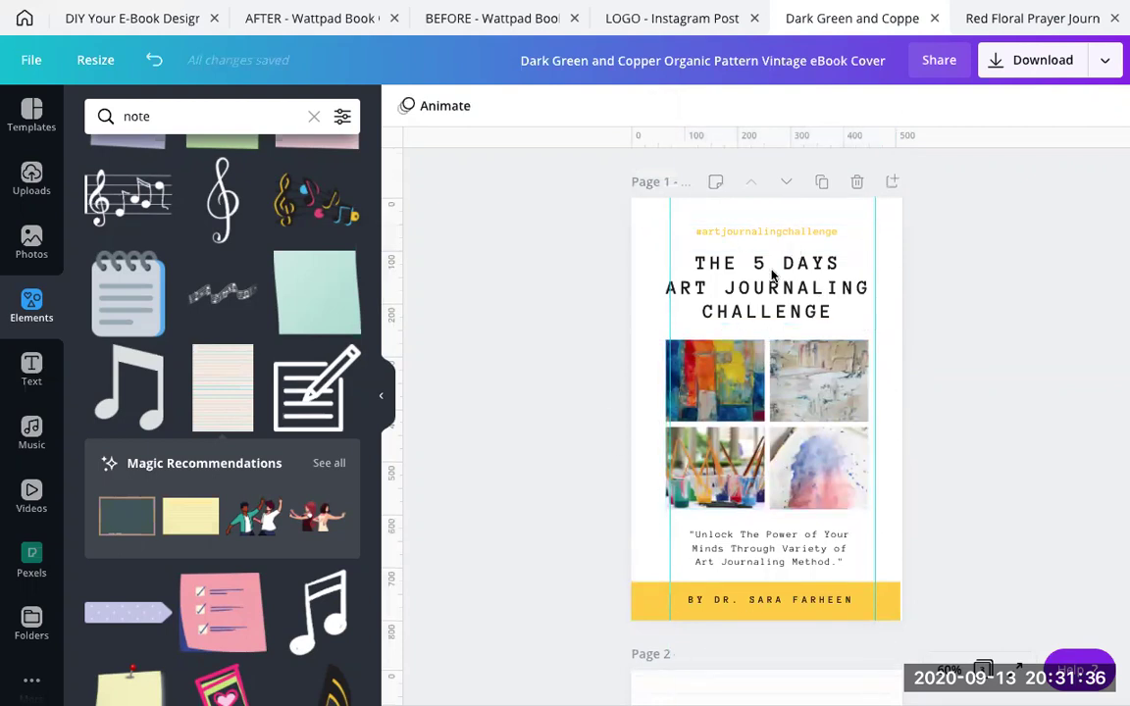
pyautogui.click(746, 600)
pyautogui.click(763, 547)
pyautogui.click(760, 265)
pyautogui.keyDown('shift'); pyautogui.click(755, 233); pyautogui.keyUp('shift')
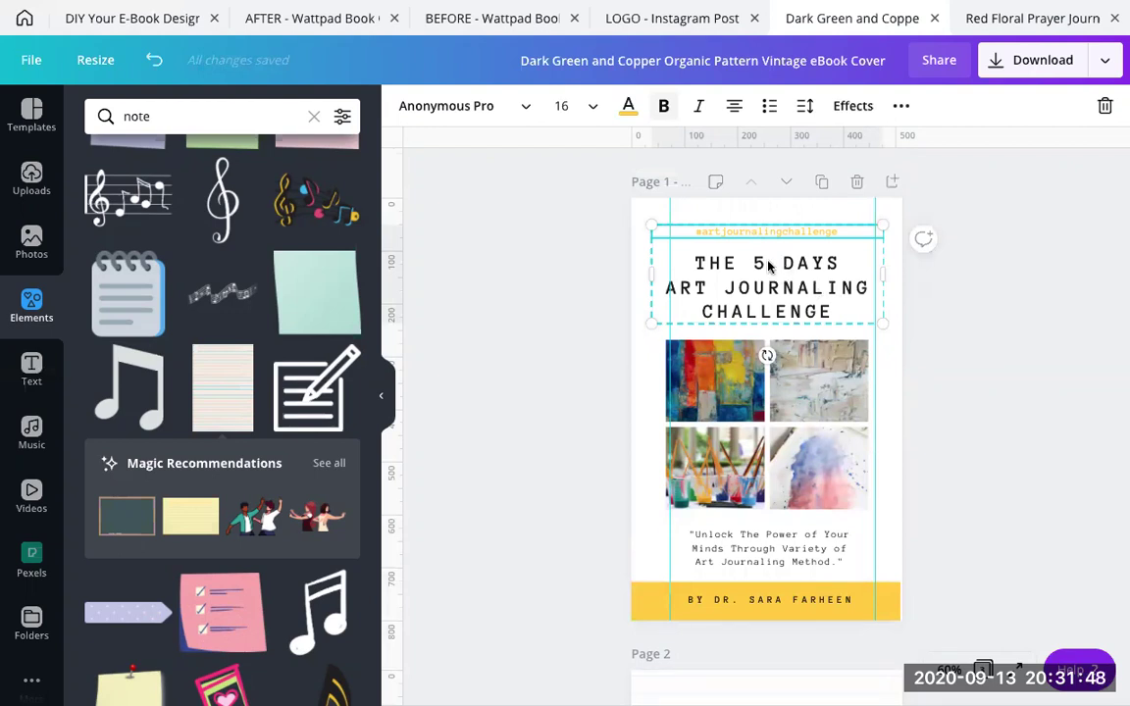
pyautogui.click(746, 289)
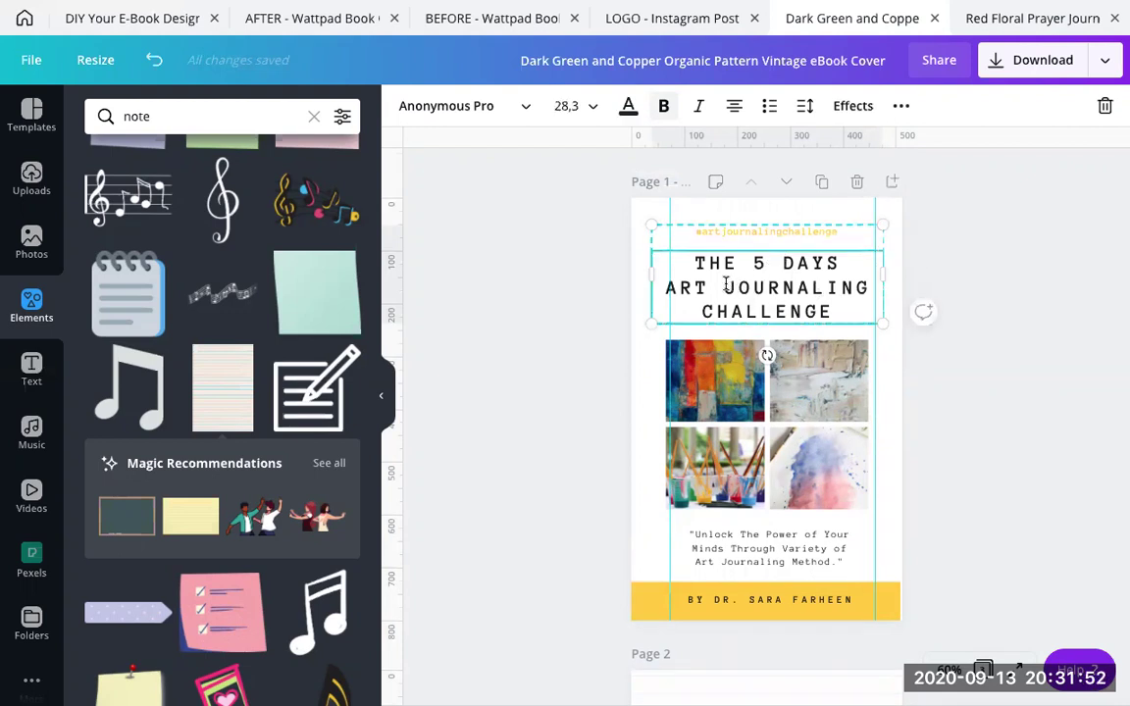
pyautogui.click(727, 284)
pyautogui.press('BackSpace')
pyautogui.click(552, 298)
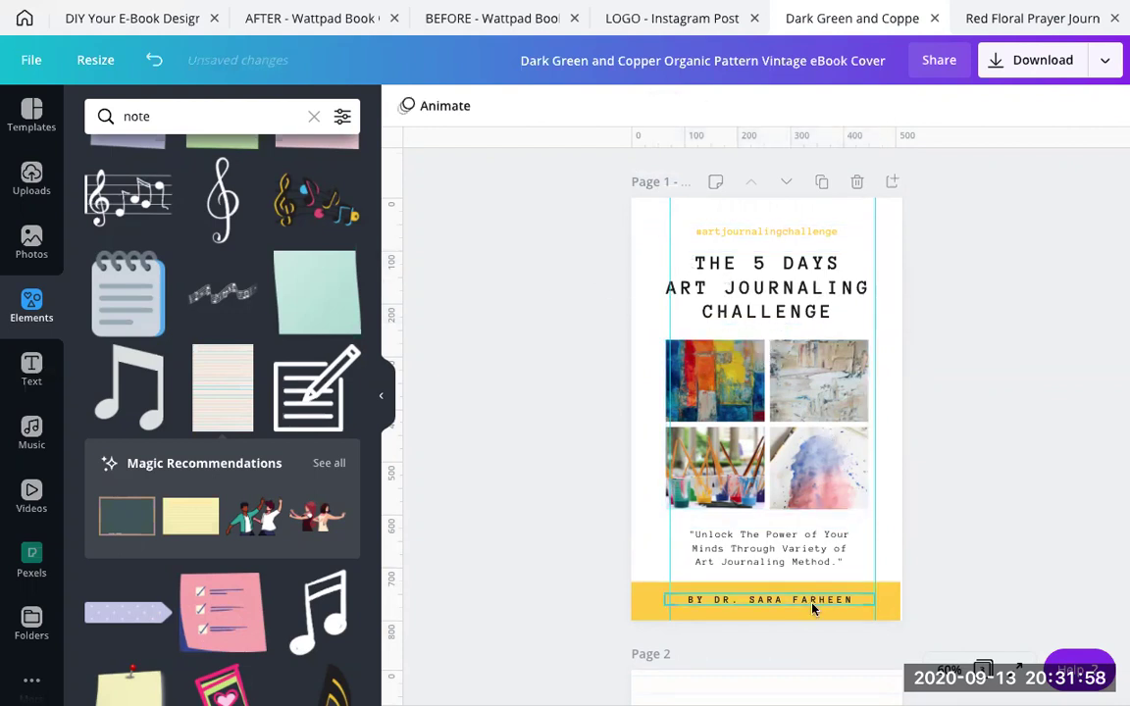
pyautogui.click(799, 557)
pyautogui.click(771, 284)
pyautogui.click(763, 232)
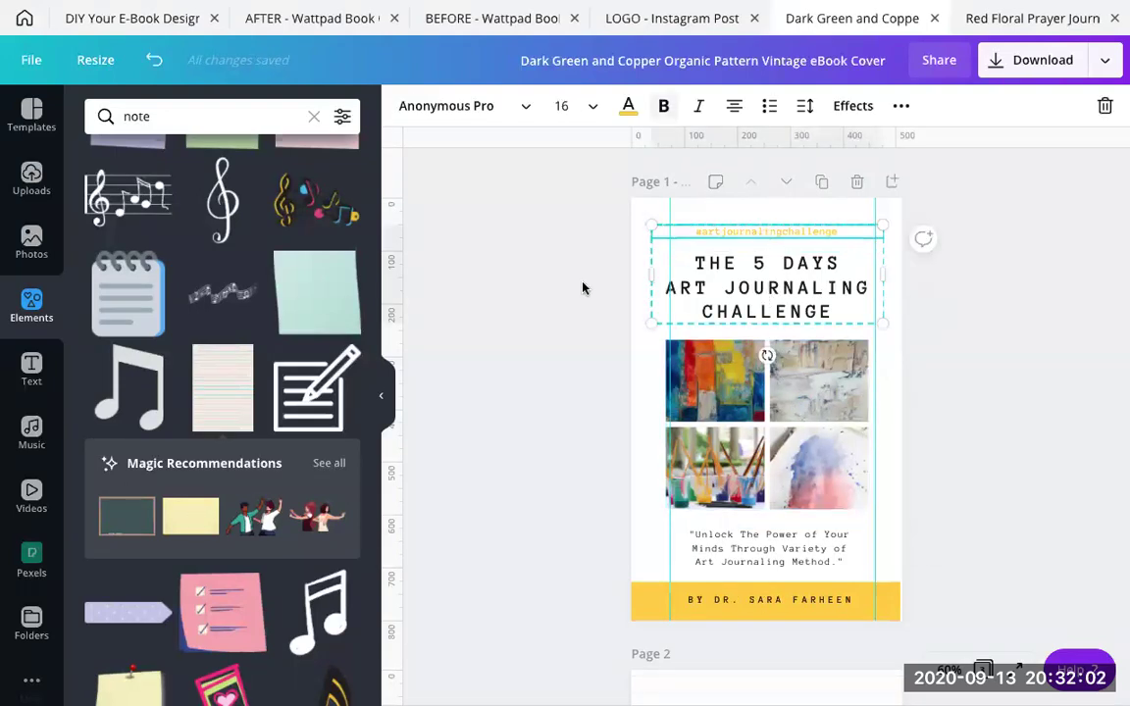
pyautogui.click(583, 288)
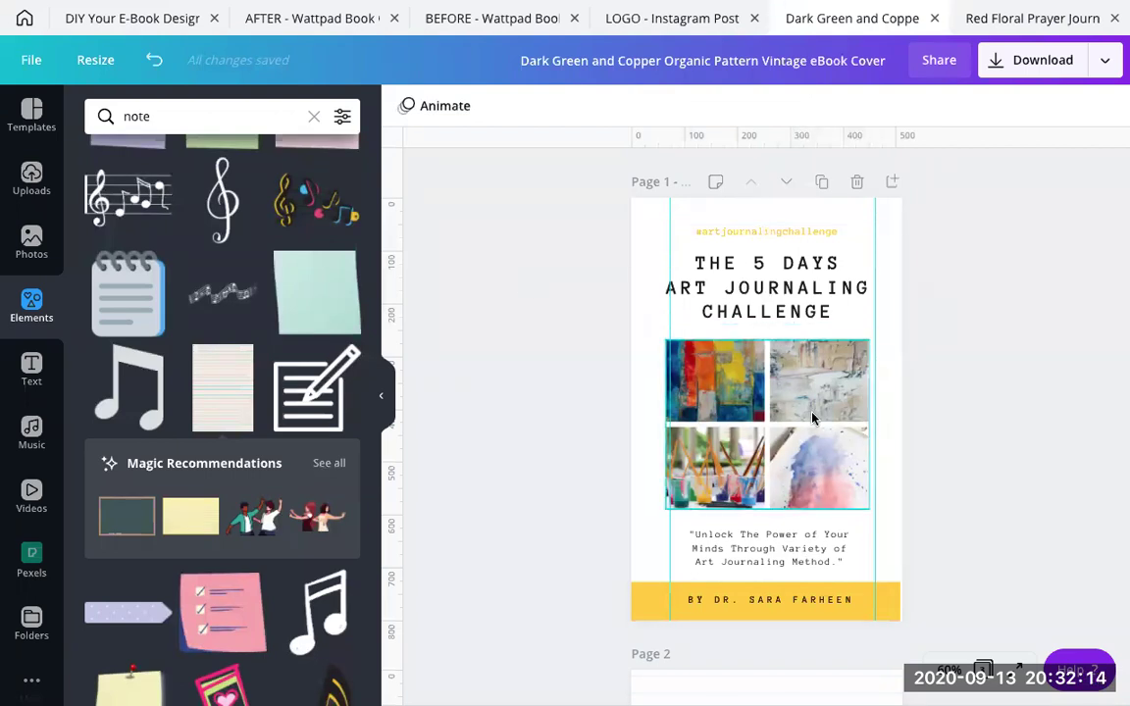
# Set page 2's body paragraphs in the Anonymous Pro font
pyautogui.scroll(-5, 812, 419)
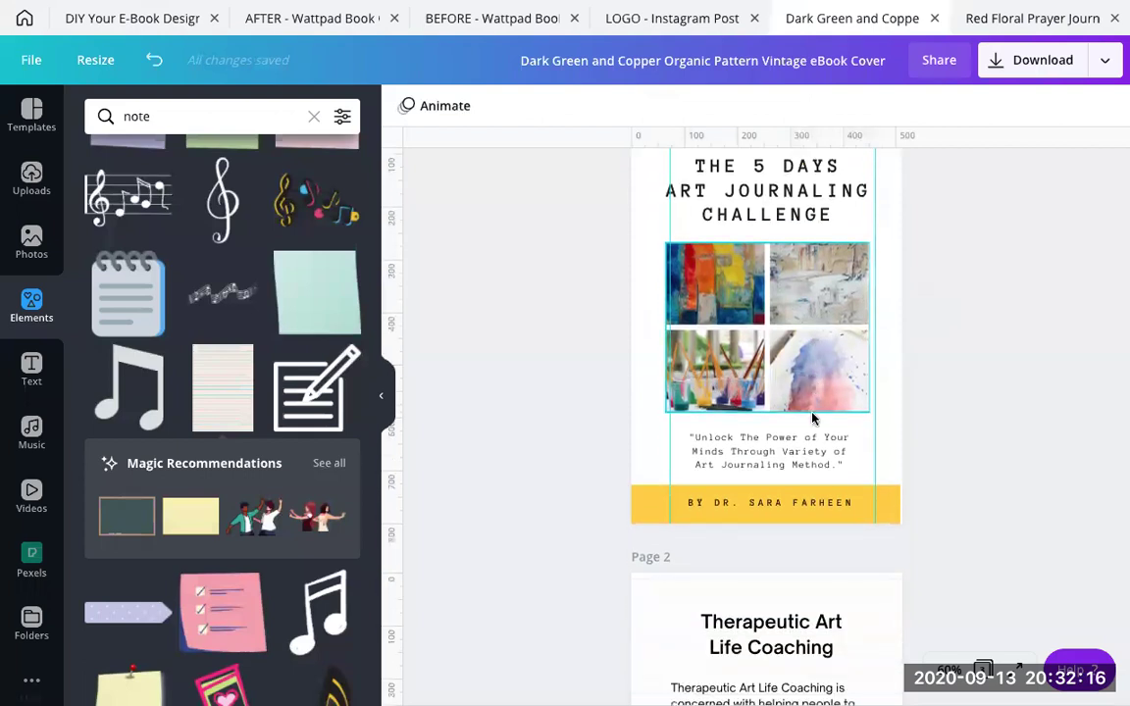
pyautogui.scroll(-3, 812, 419)
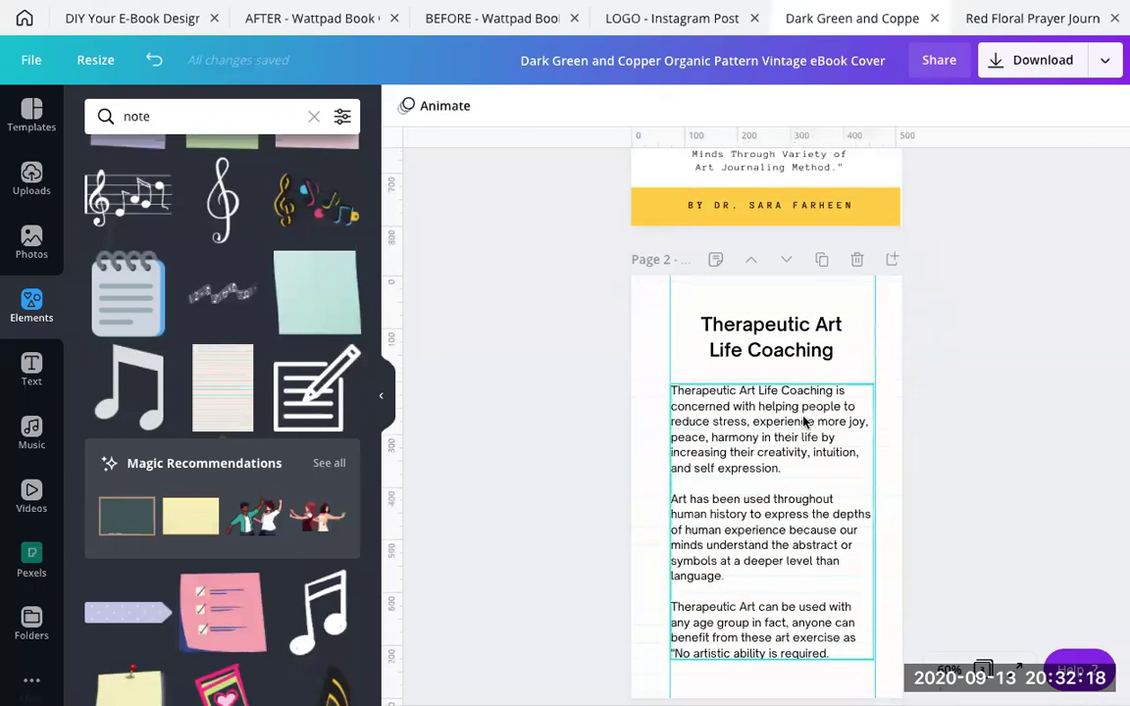
pyautogui.click(804, 420)
pyautogui.scroll(6, 804, 420)
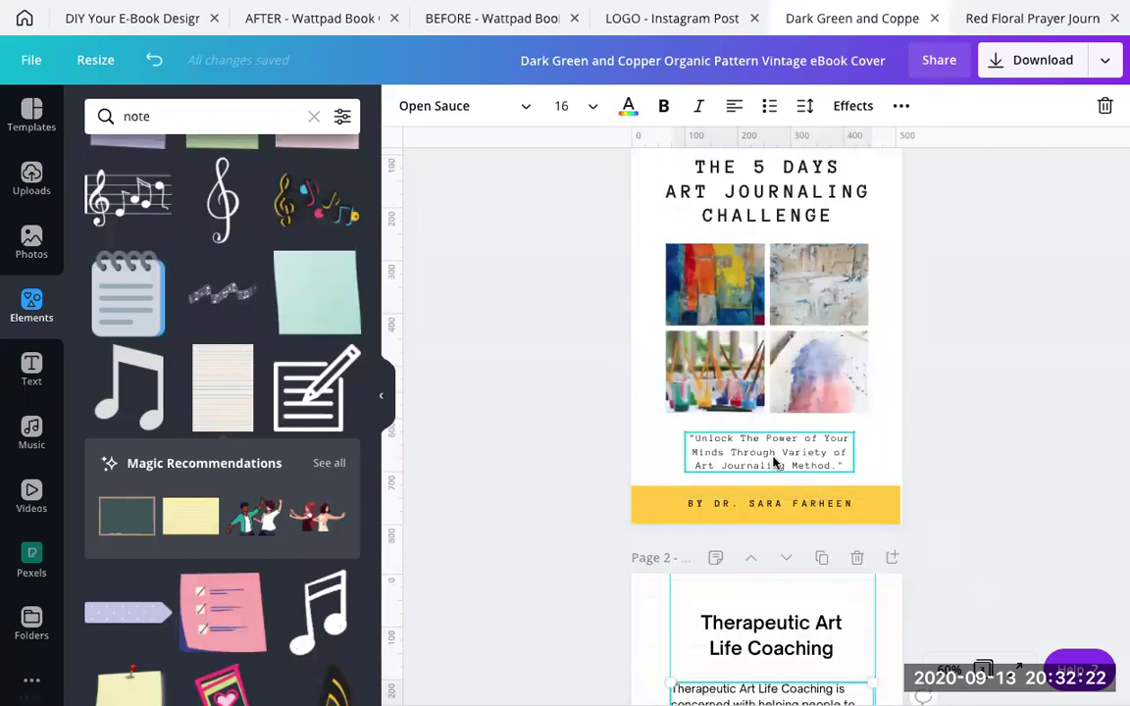
pyautogui.scroll(-3, 790, 492)
pyautogui.click(737, 315)
pyautogui.click(803, 550)
pyautogui.click(450, 105)
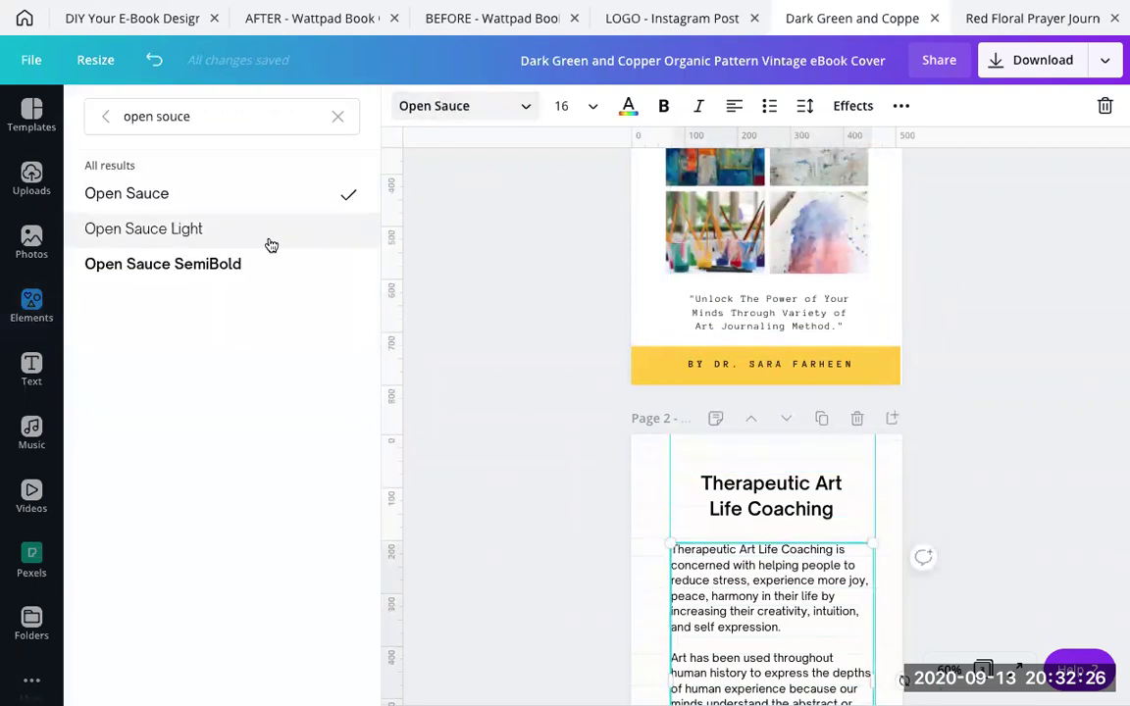
pyautogui.click(337, 119)
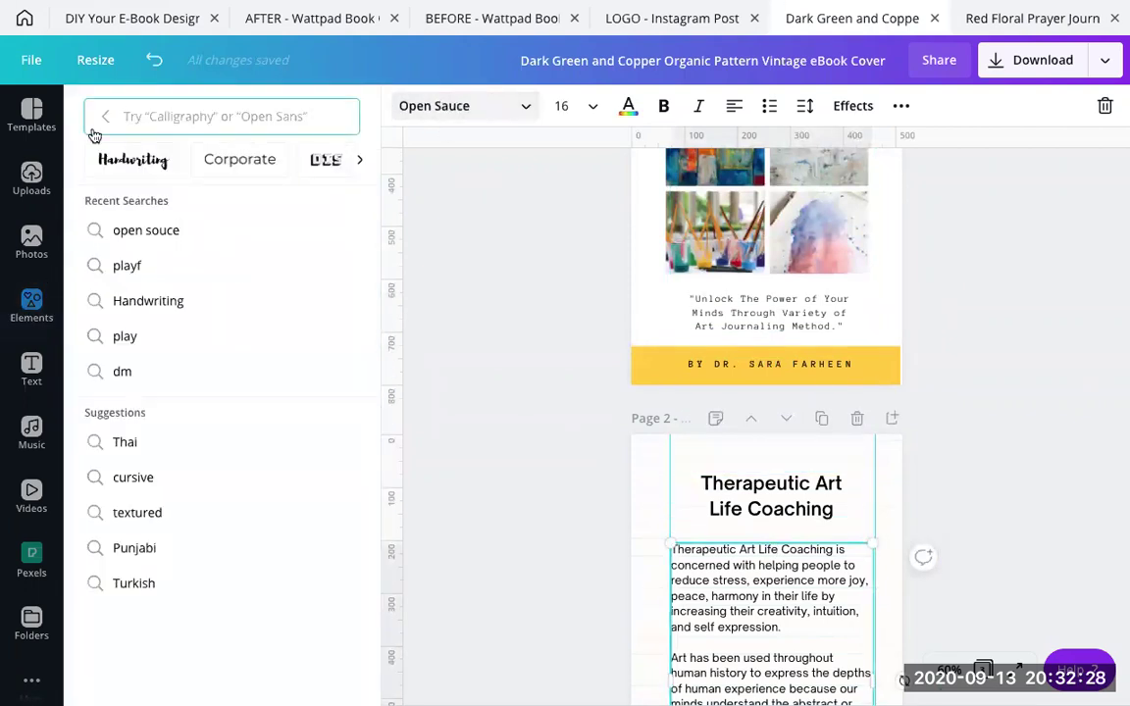
pyautogui.click(102, 123)
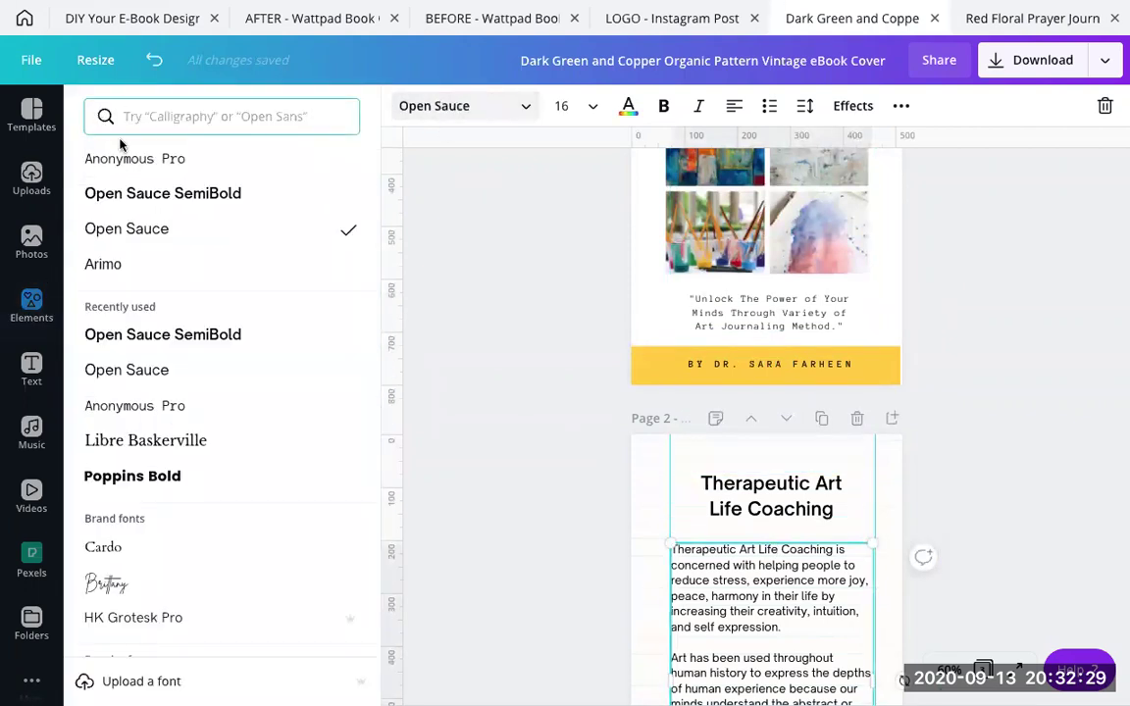
pyautogui.click(182, 160)
# Close the font list and switch to the DIY Your E-Book Design document
pyautogui.scroll(-2, 806, 490)
pyautogui.click(823, 520)
pyautogui.scroll(-2, 823, 520)
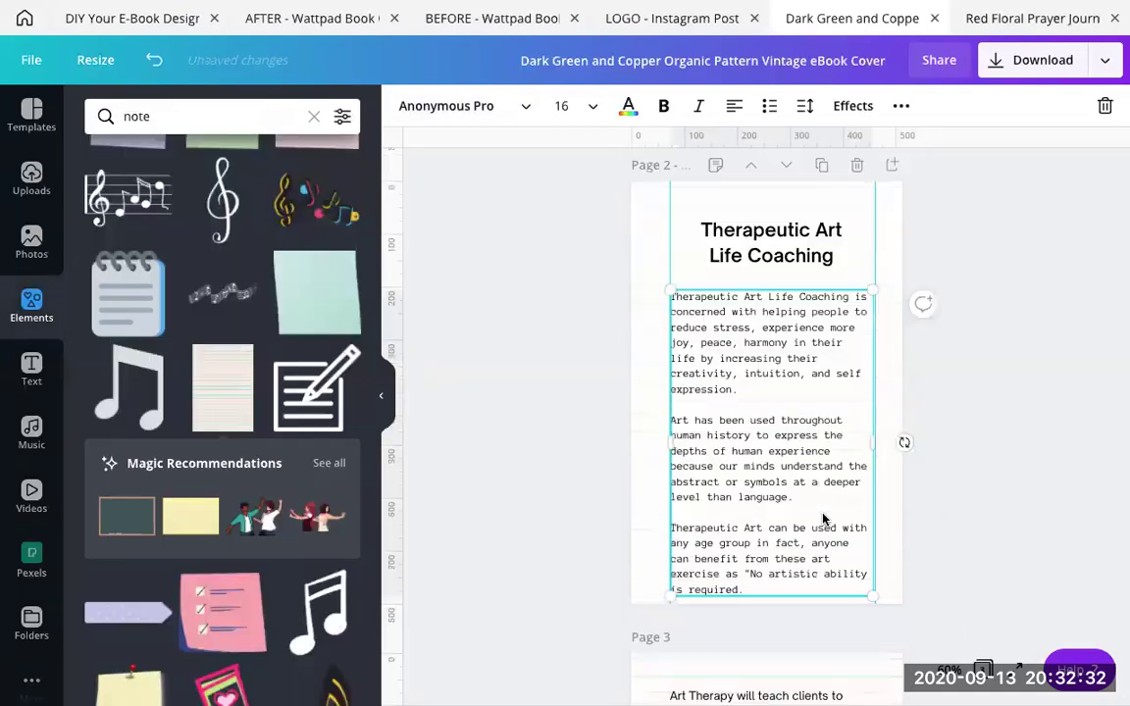
pyautogui.scroll(2, 822, 515)
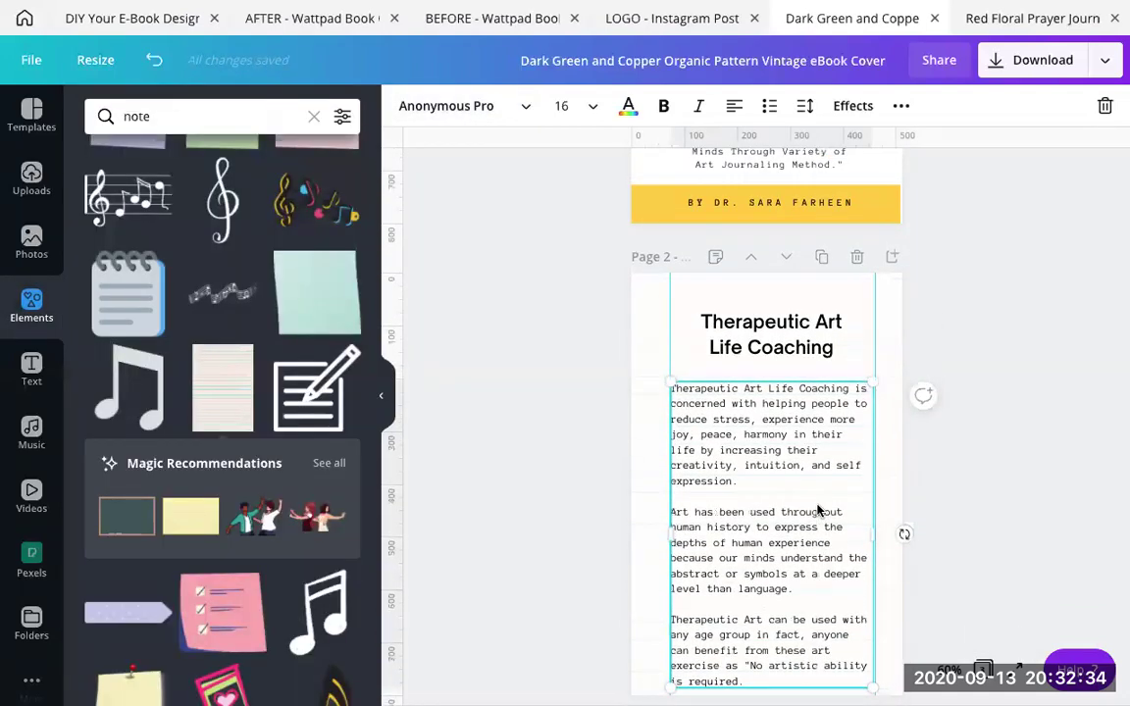
pyautogui.click(152, 18)
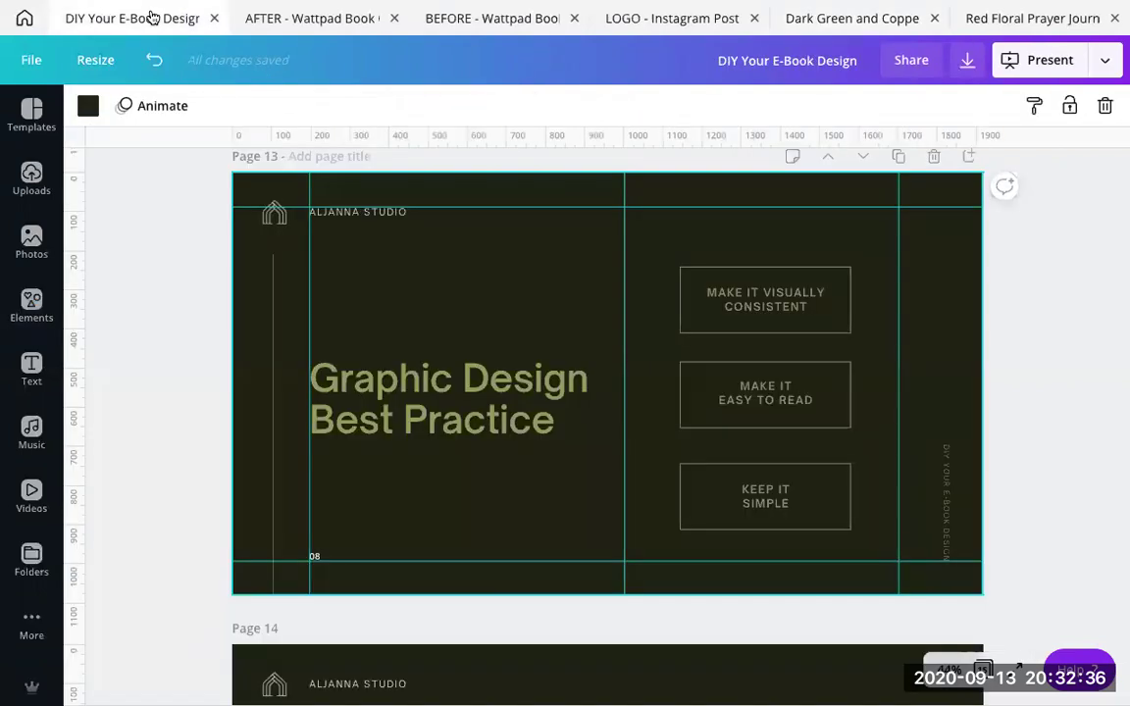
# Inspect the AFTER art journaling cover, checking its yellow author band and cover page
pyautogui.click(790, 310)
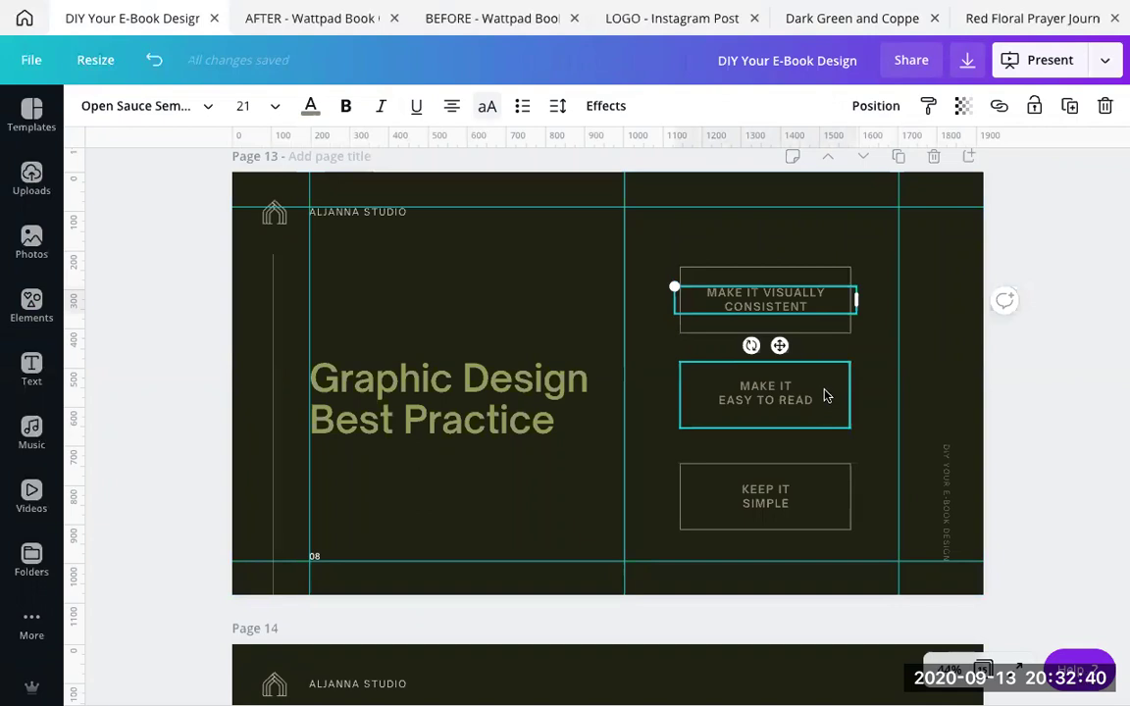
pyautogui.click(341, 20)
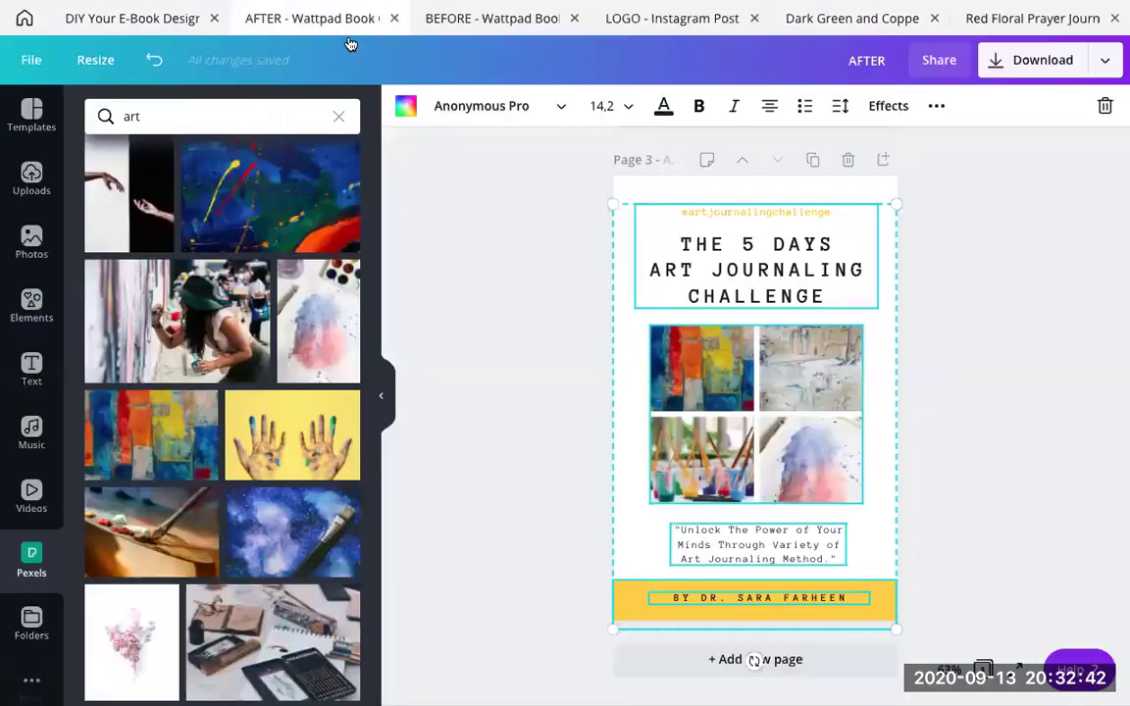
pyautogui.click(989, 375)
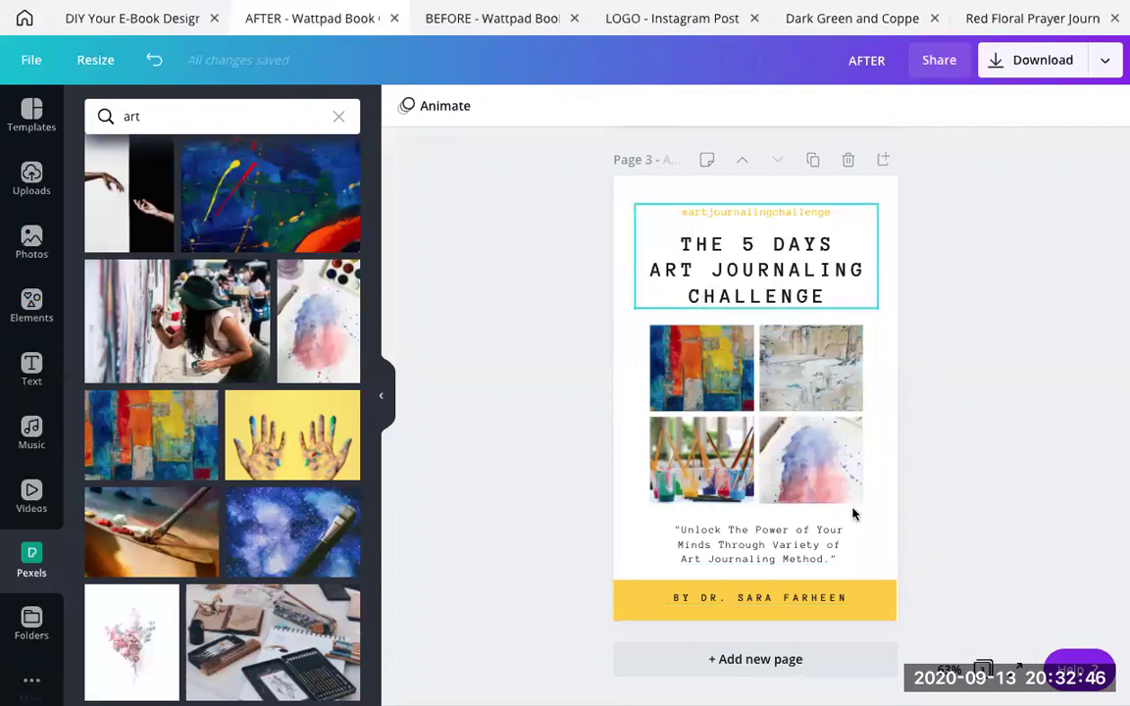
pyautogui.click(885, 601)
pyautogui.click(941, 533)
pyautogui.click(869, 574)
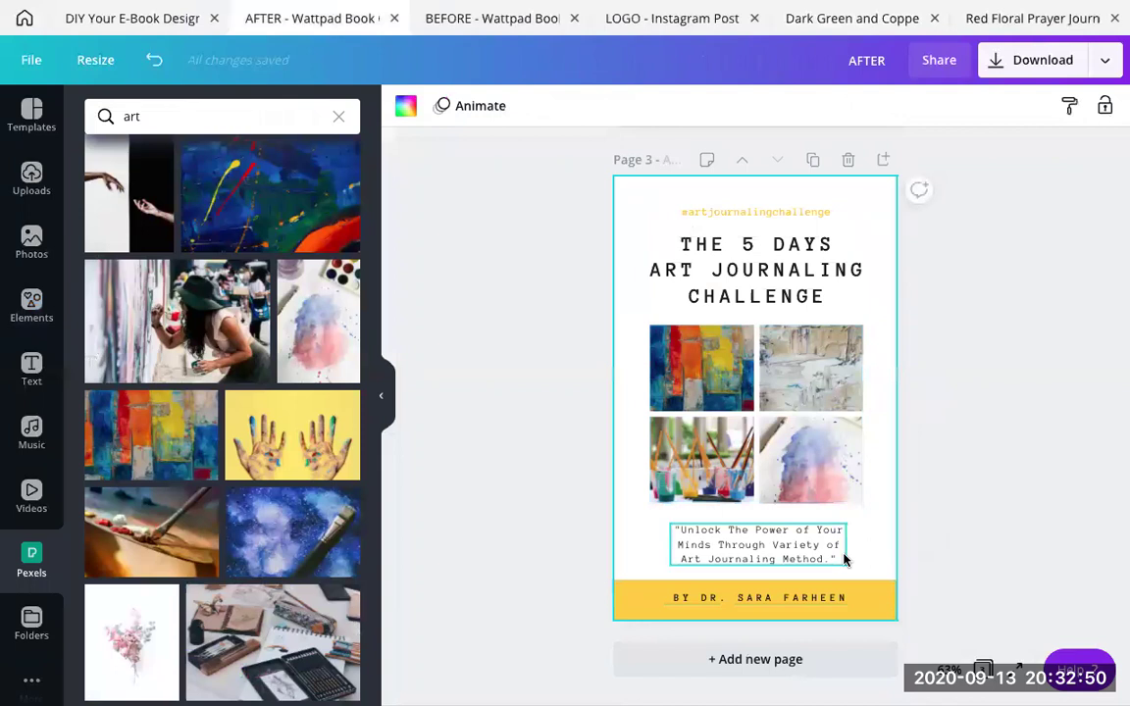
pyautogui.scroll(4, 790, 564)
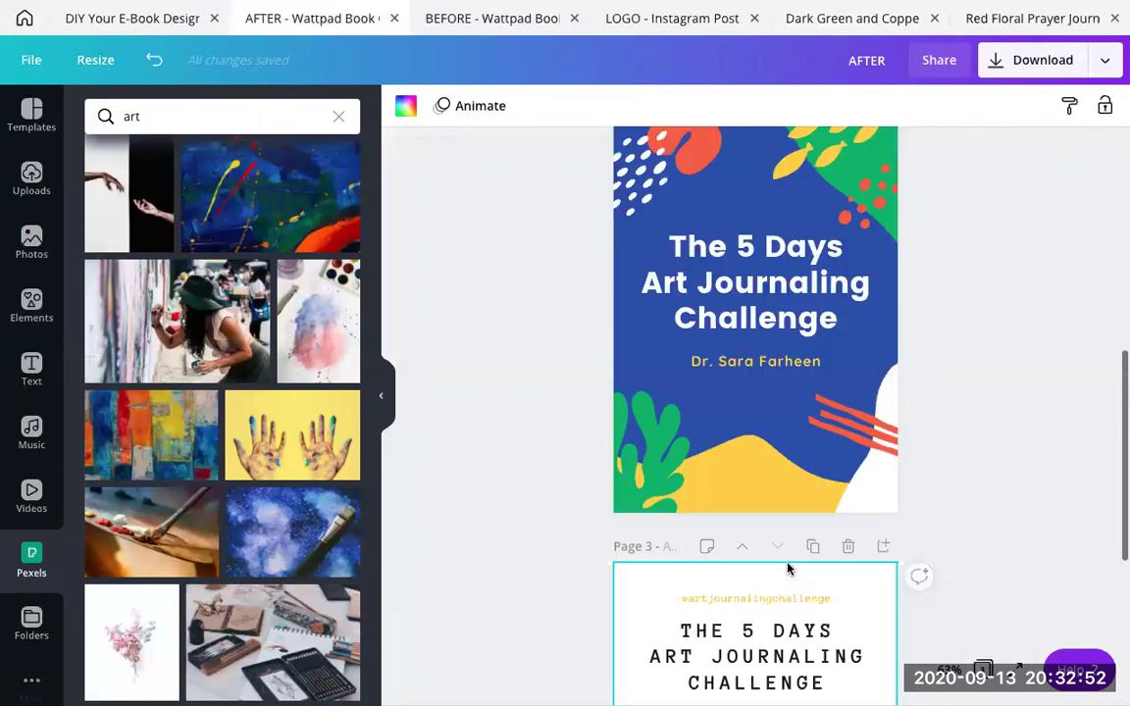
pyautogui.scroll(-2, 788, 567)
# Back in the Dark Green and Copper design, make the Therapeutic Art heading yellow
pyautogui.click(840, 18)
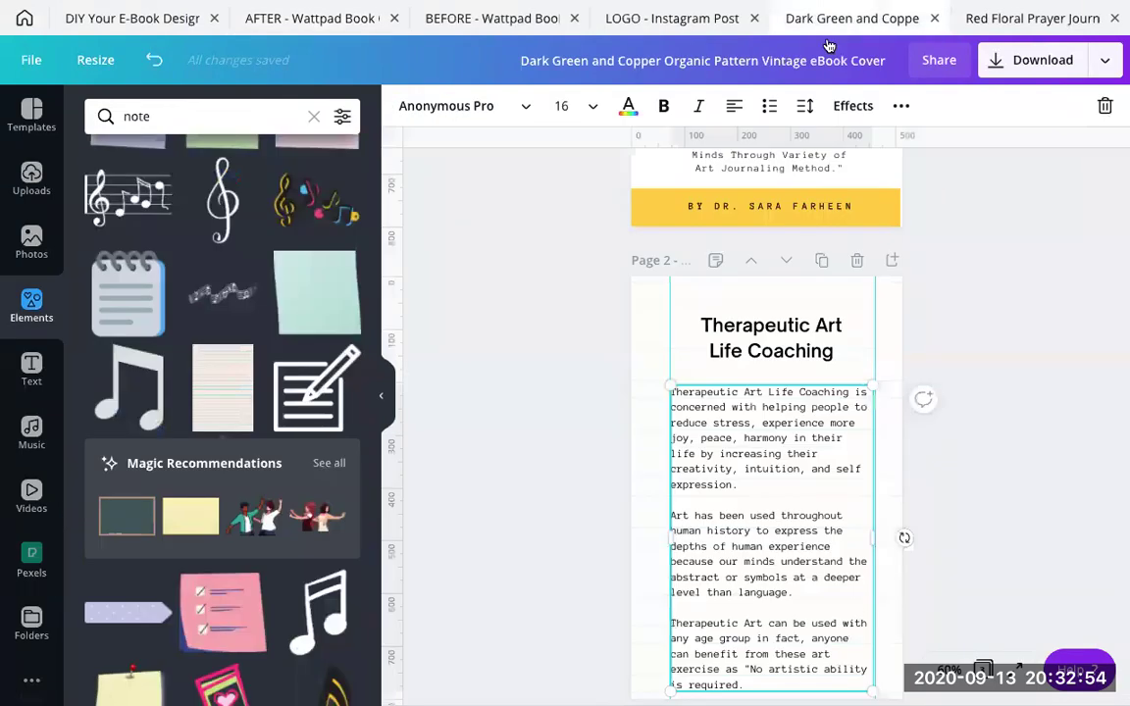
pyautogui.click(888, 315)
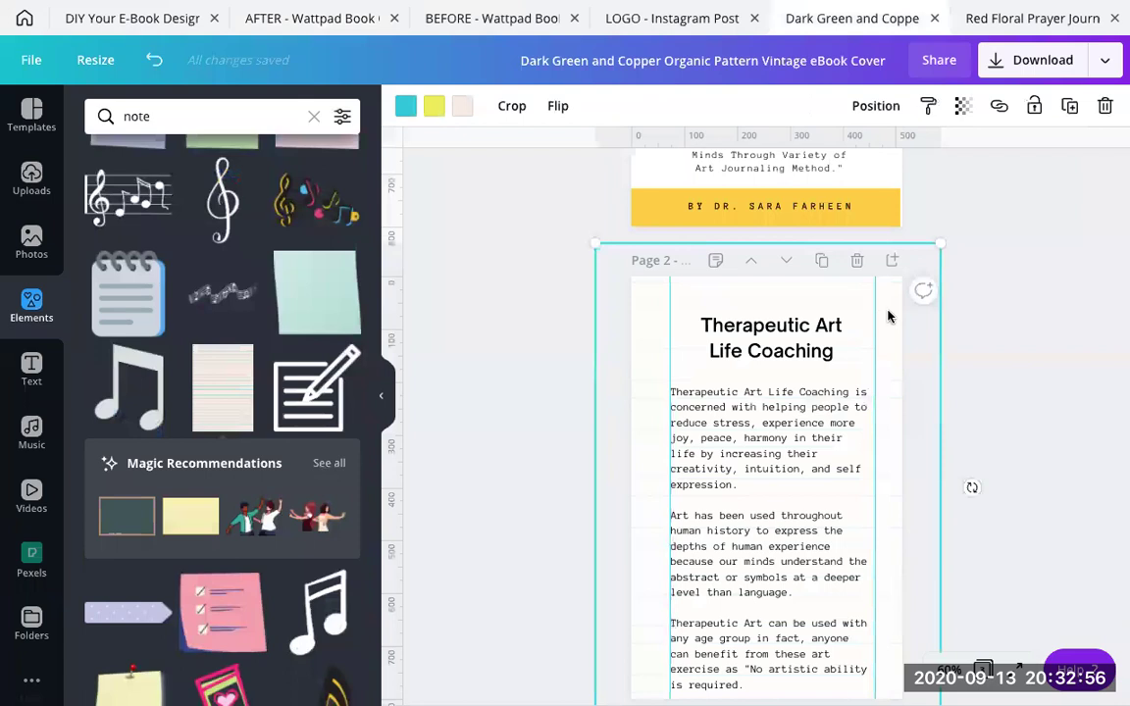
pyautogui.click(819, 331)
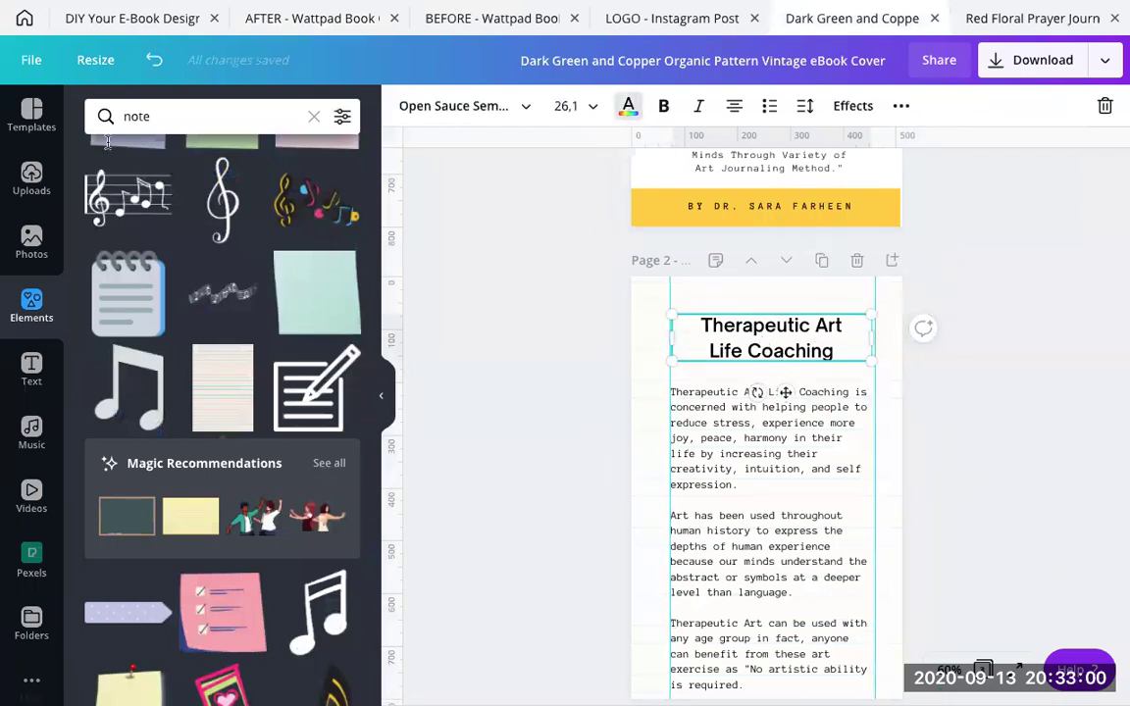
pyautogui.click(628, 106)
pyautogui.click(332, 284)
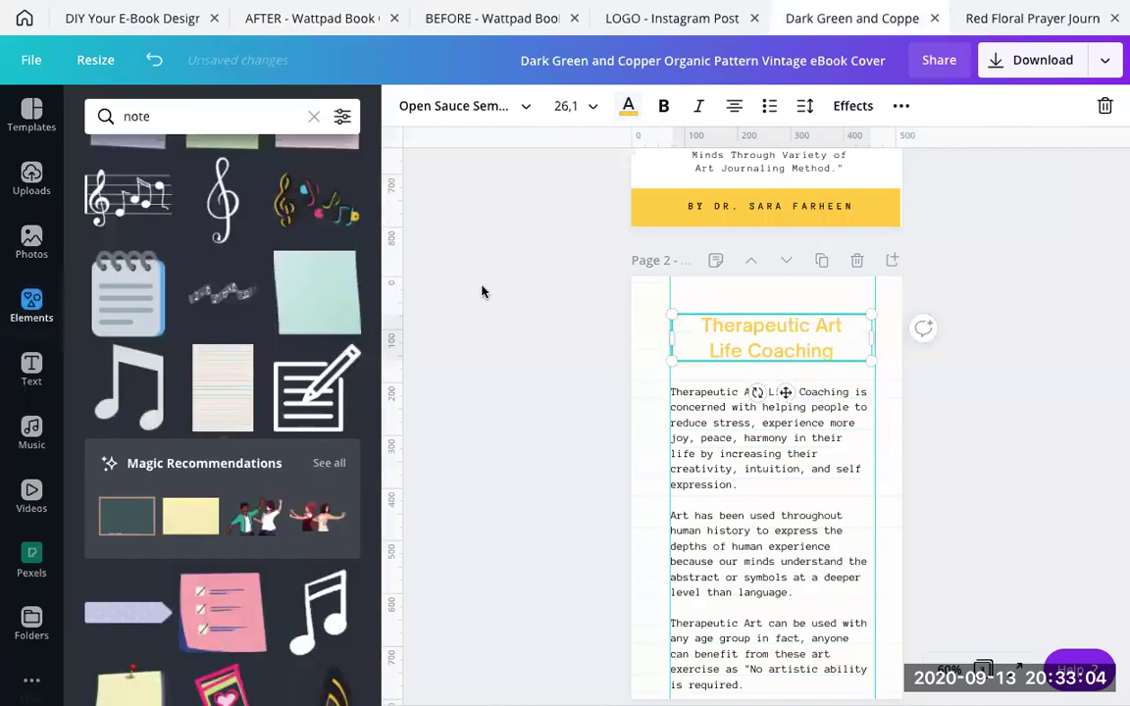
# Add a plain square from Elements and shrink it into a short strip on page 2
pyautogui.click(33, 246)
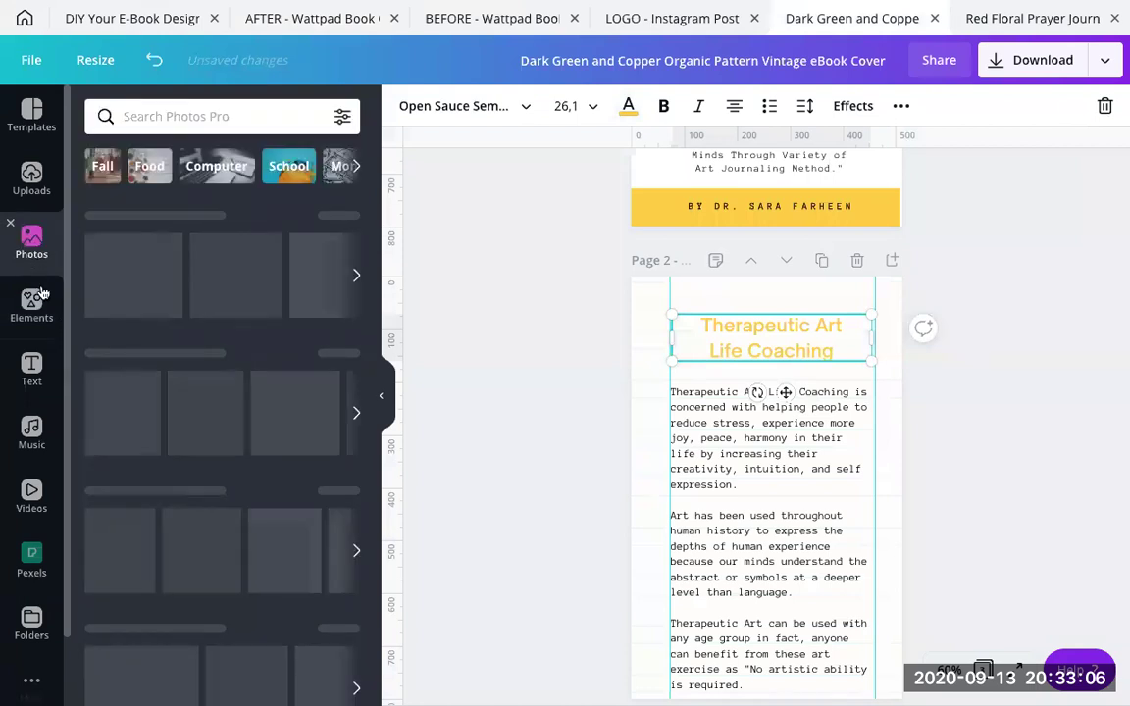
pyautogui.click(26, 307)
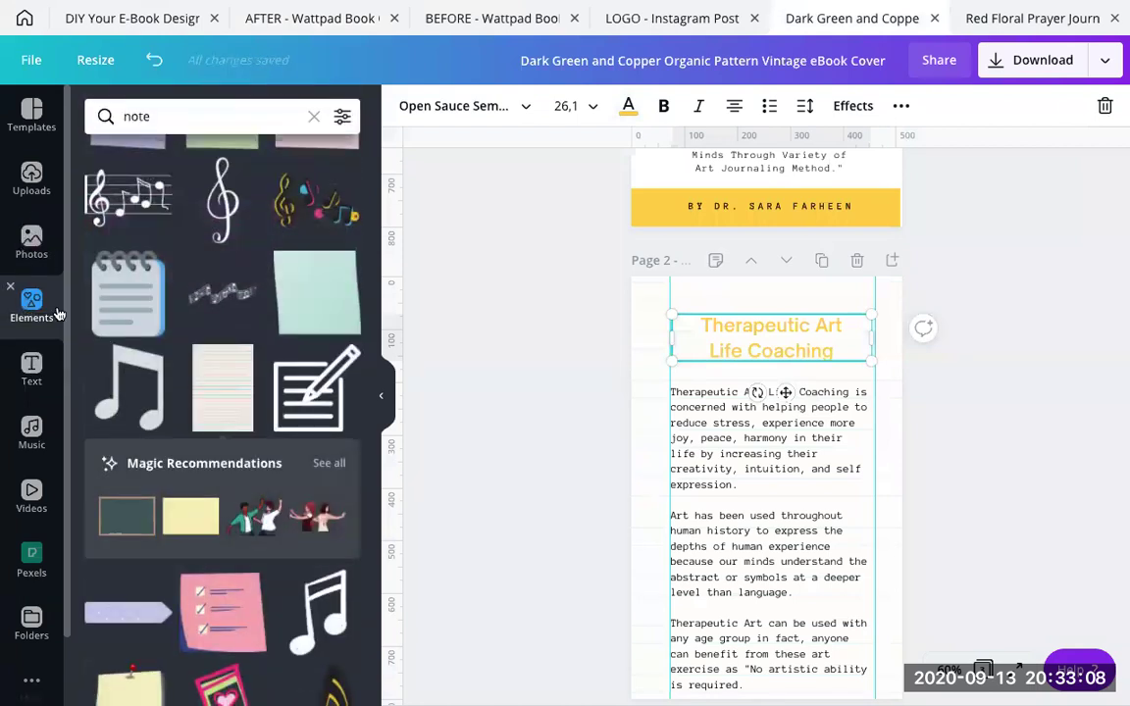
pyautogui.scroll(-5, 252, 321)
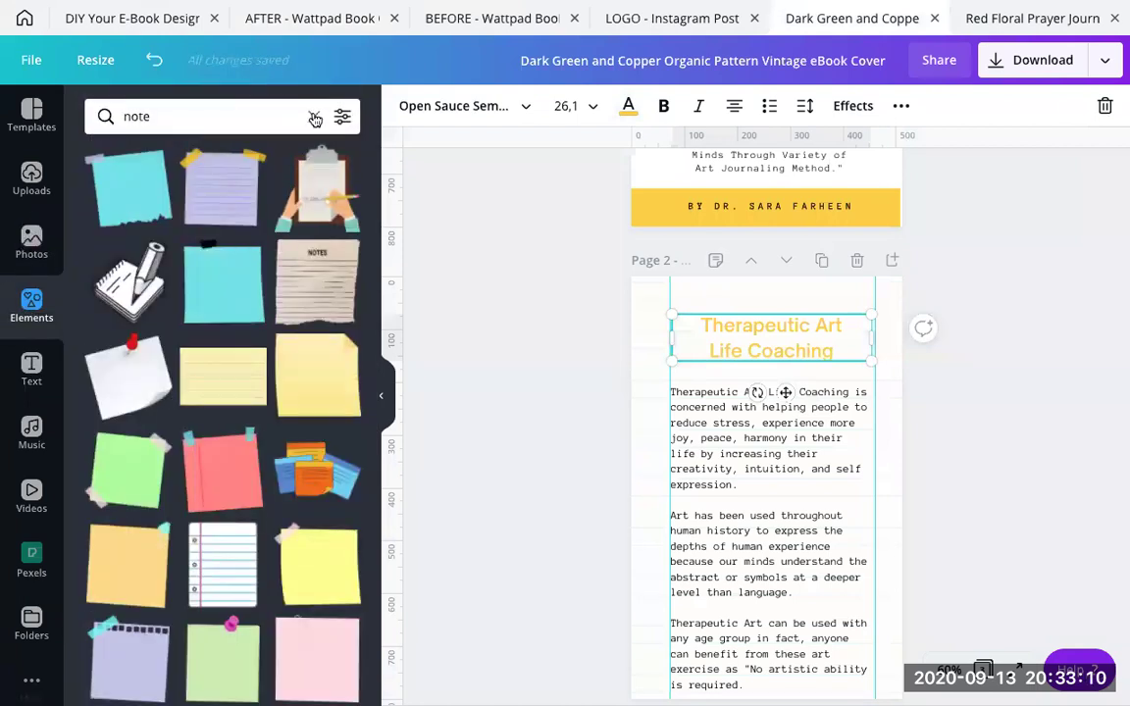
pyautogui.click(315, 118)
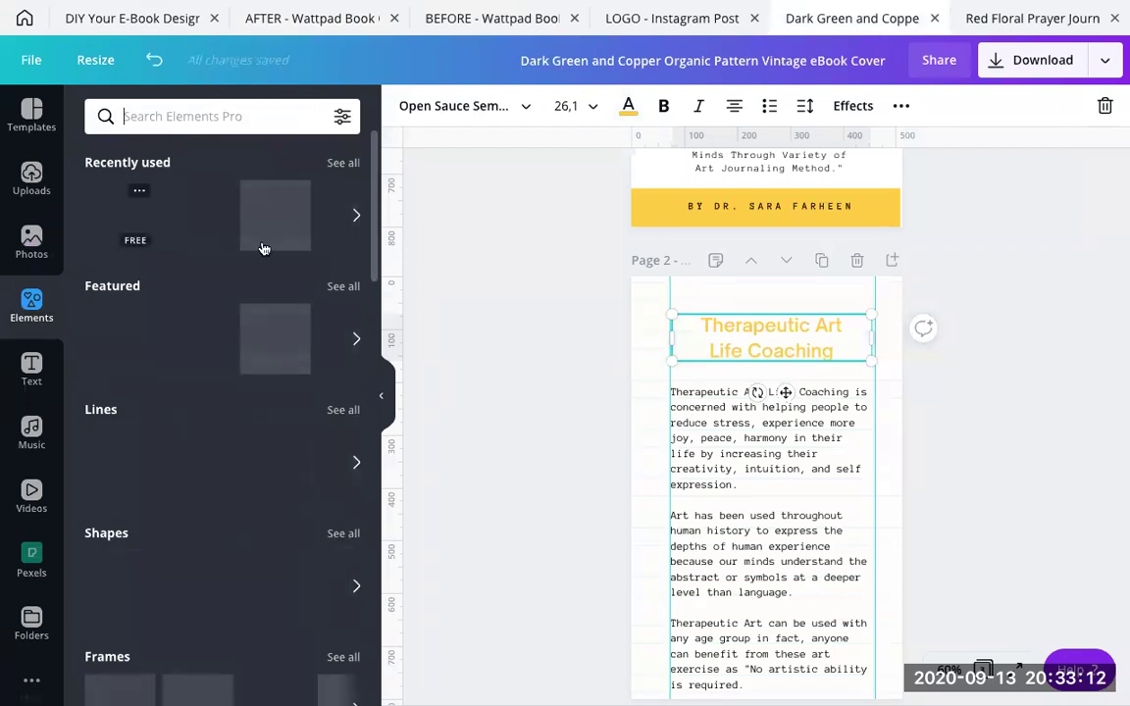
pyautogui.click(191, 576)
pyautogui.moveTo(803, 555); pyautogui.dragTo(853, 334)
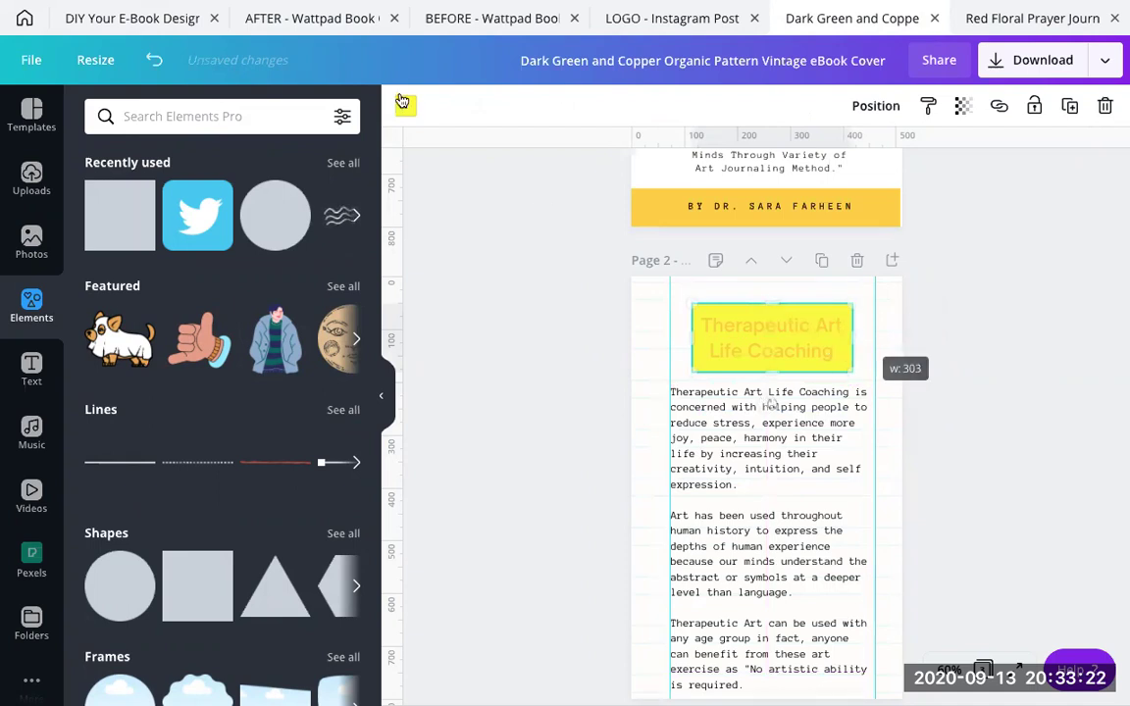
# Colour the strip near-black, then check the colour of page 1's yellow byline bar
pyautogui.click(405, 105)
pyautogui.click(150, 284)
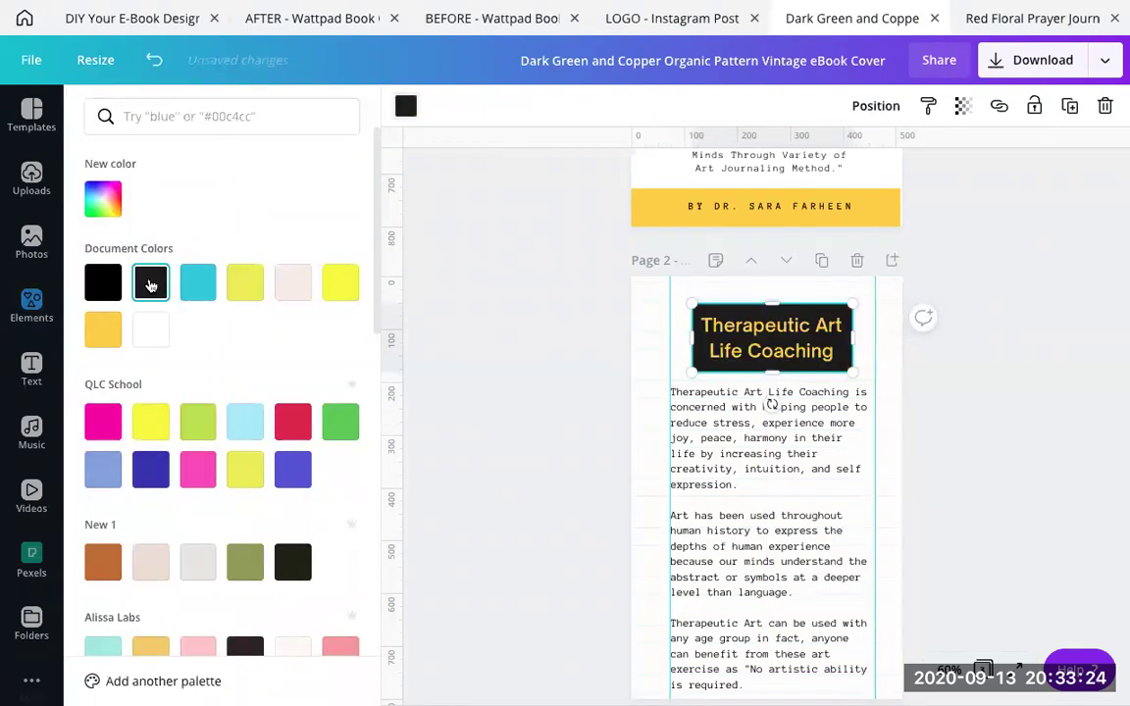
pyautogui.click(953, 397)
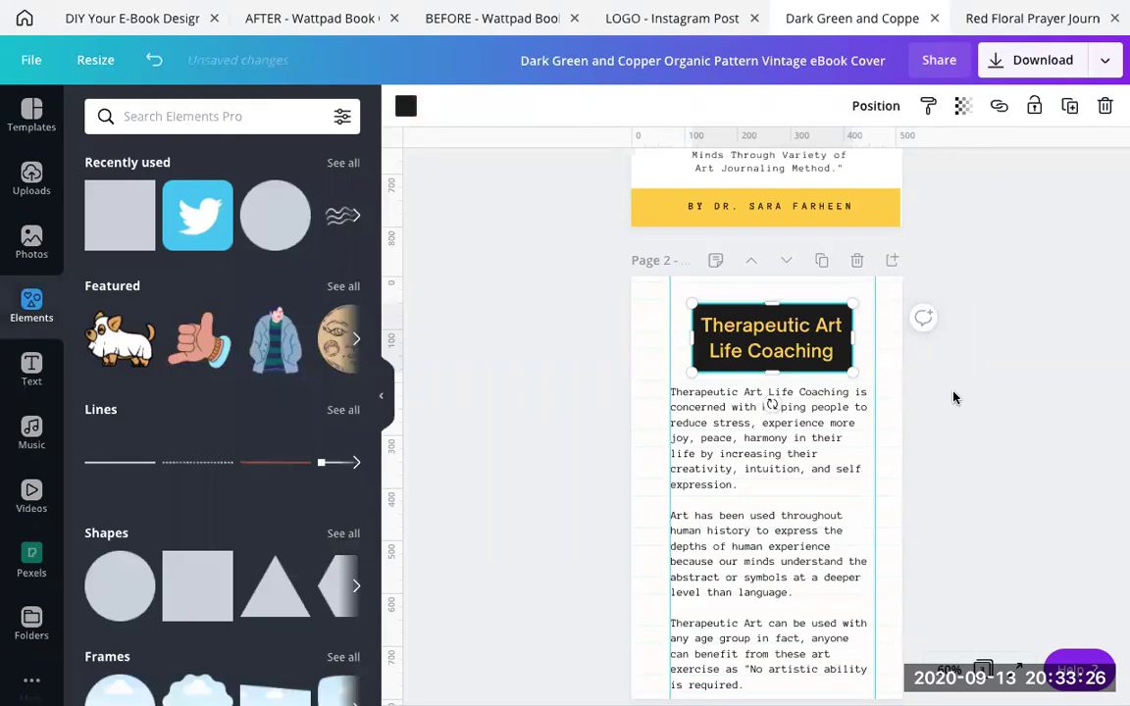
pyautogui.click(954, 396)
pyautogui.scroll(3, 779, 373)
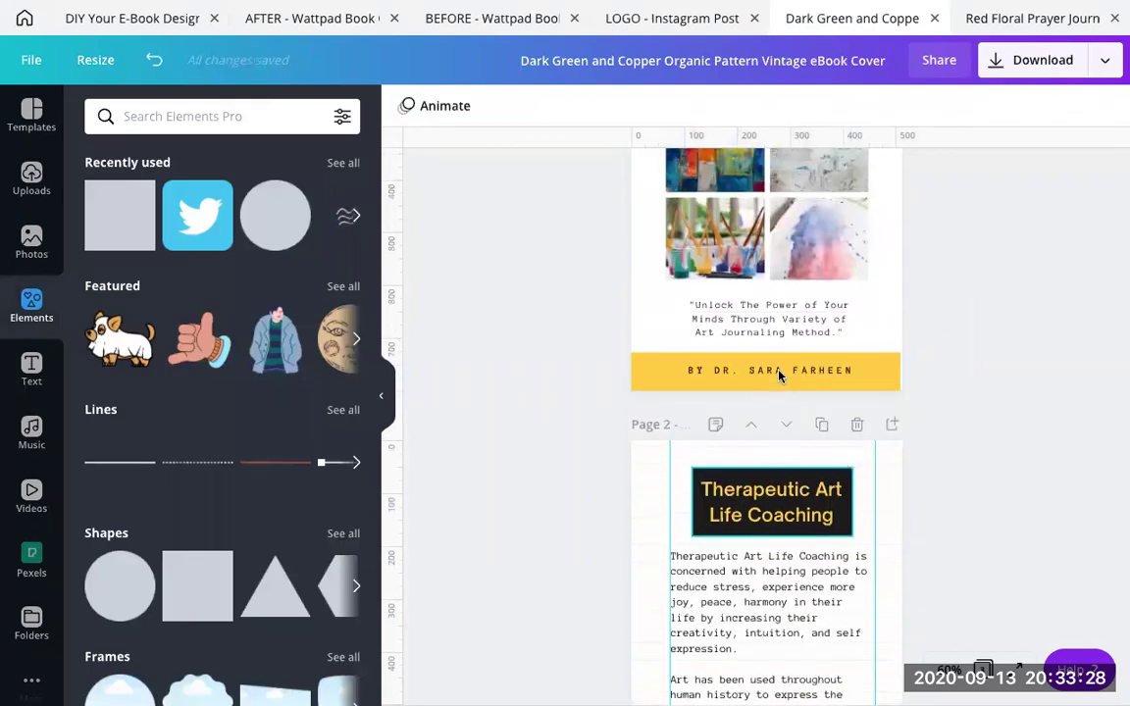
pyautogui.click(638, 376)
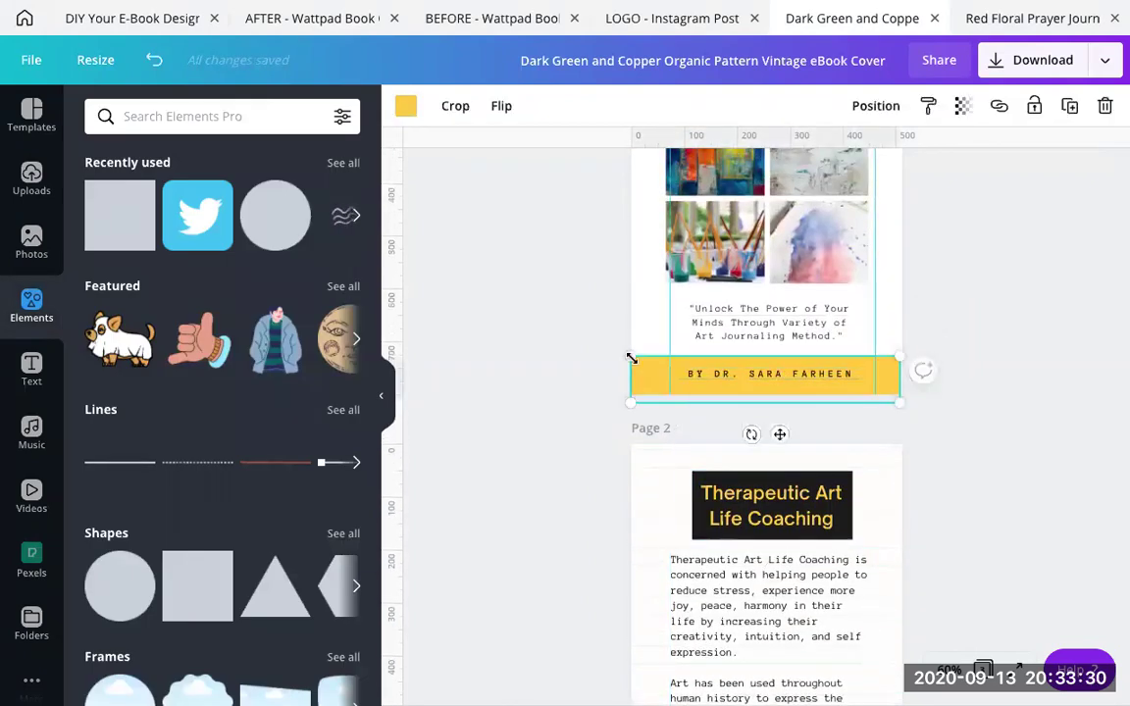
pyautogui.click(405, 106)
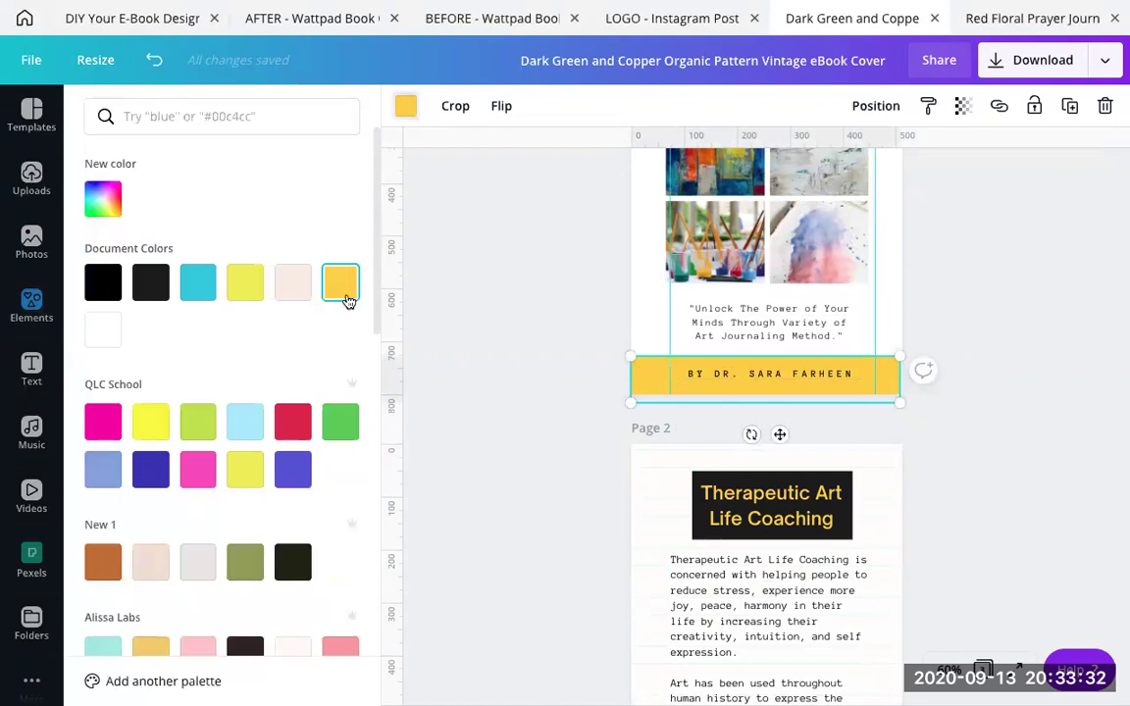
pyautogui.scroll(-1, 814, 461)
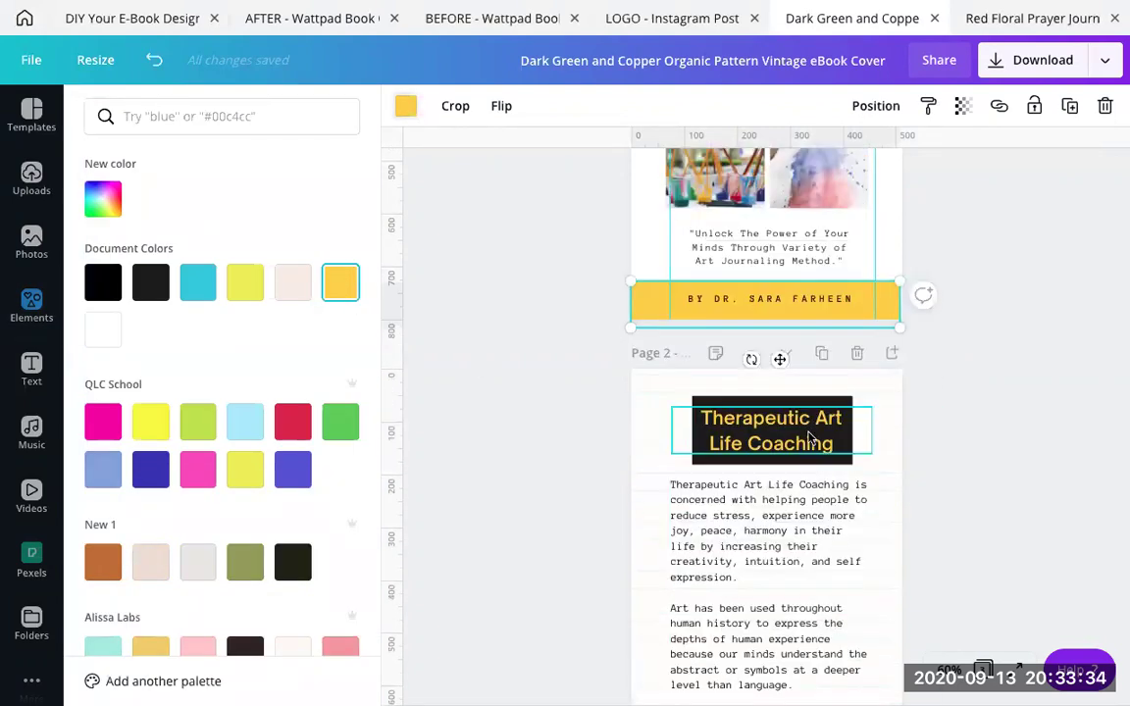
# Stretch the black banner left and right so it spans the body text column
pyautogui.click(810, 439)
pyautogui.click(630, 106)
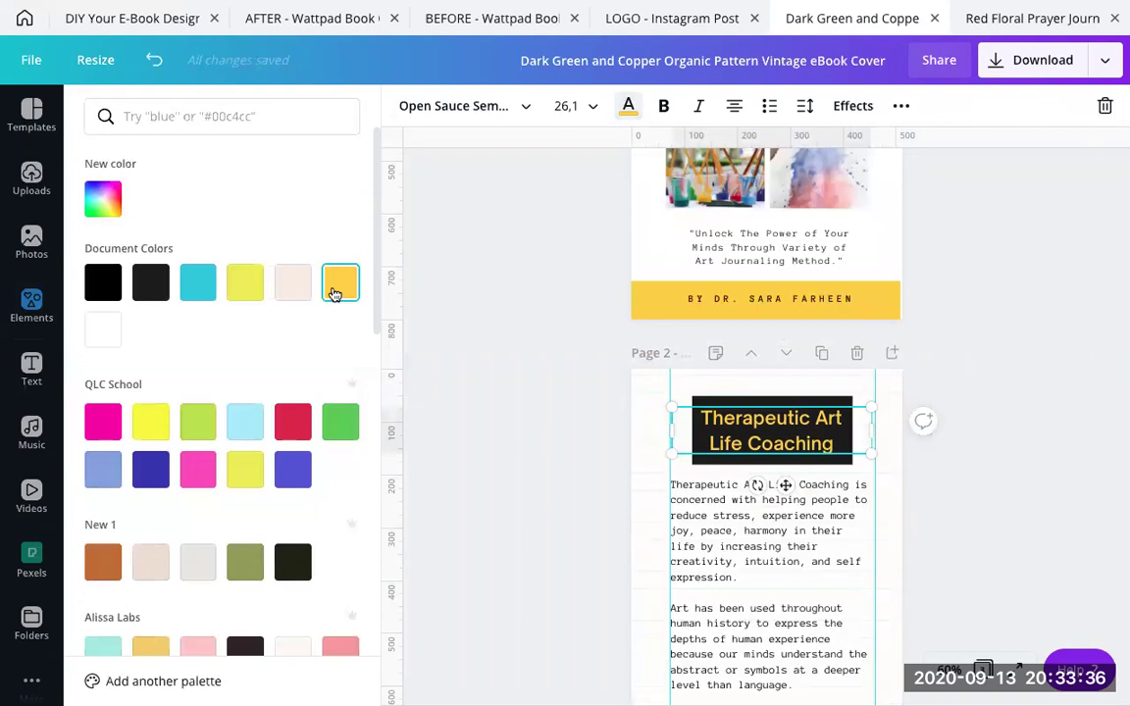
pyautogui.click(822, 402)
pyautogui.click(822, 402)
pyautogui.moveTo(853, 430)
pyautogui.mouseDown()
pyautogui.moveTo(889, 424)
pyautogui.moveTo(873, 424)
pyautogui.mouseUp()
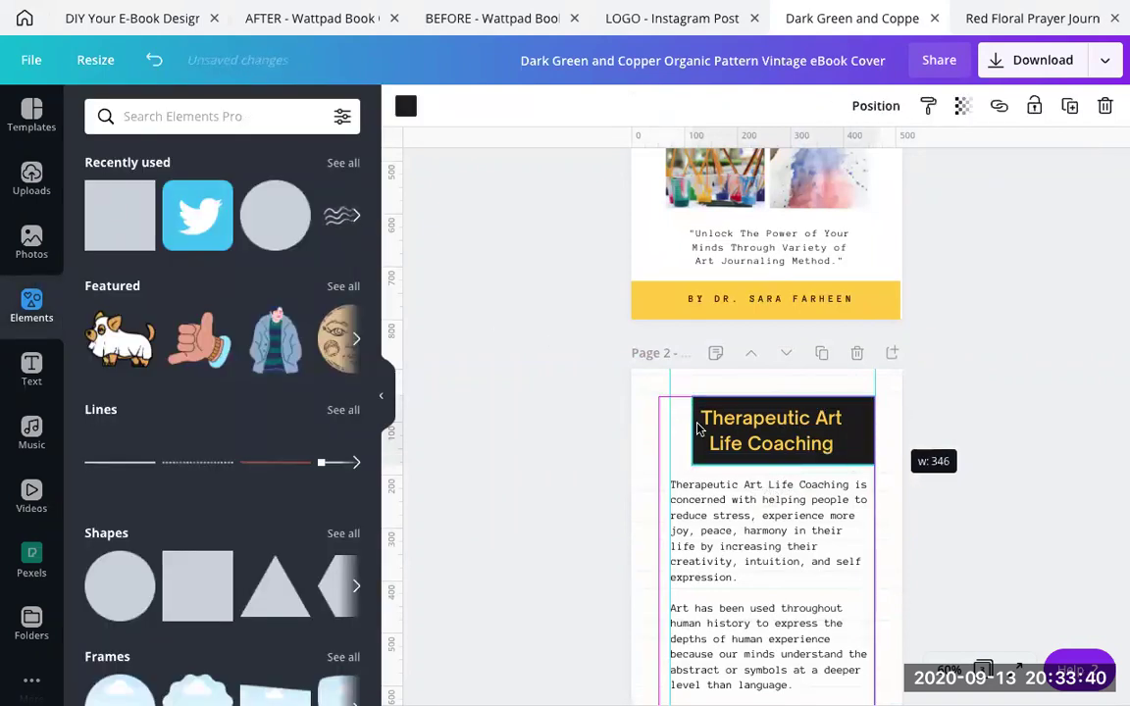
pyautogui.moveTo(687, 427); pyautogui.dragTo(669, 424)
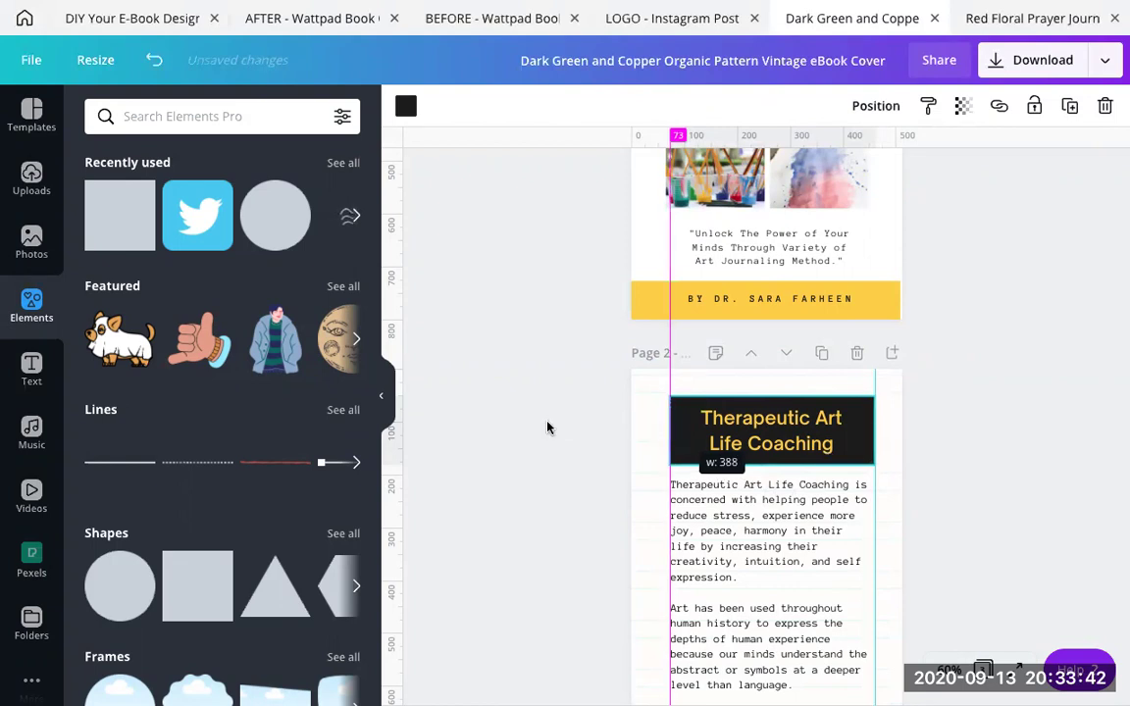
# Delete the black title banner, then restore it with undo
pyautogui.click(761, 420)
pyautogui.click(764, 422)
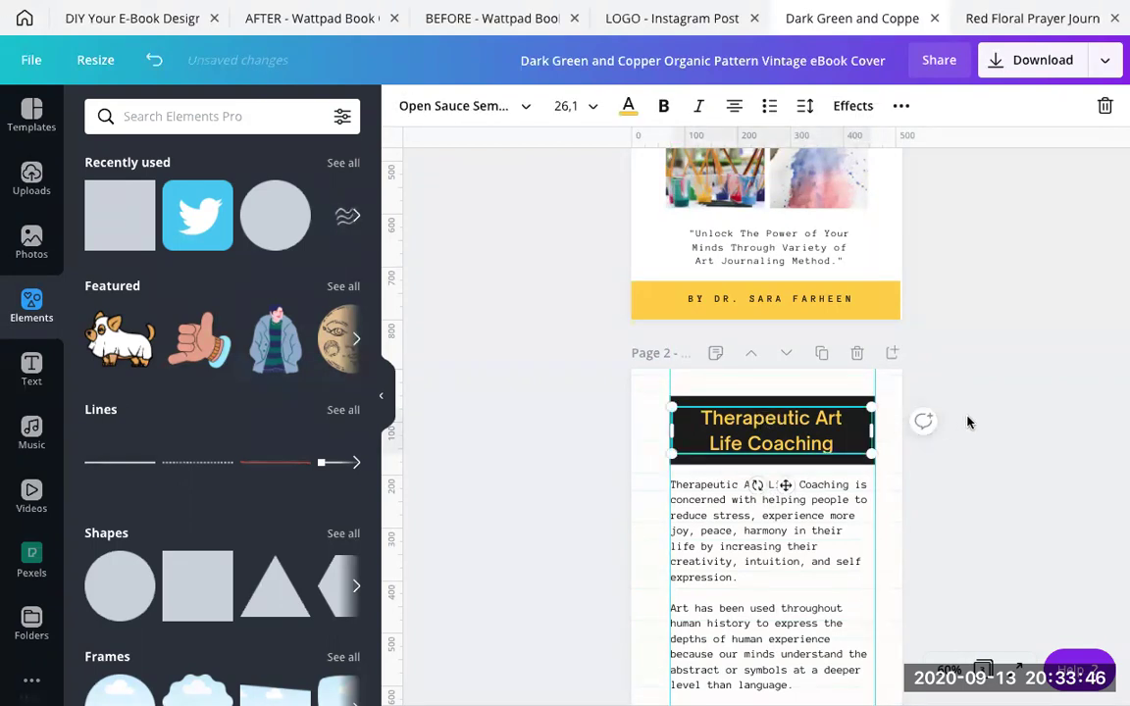
pyautogui.press('Escape')
pyautogui.click(857, 409)
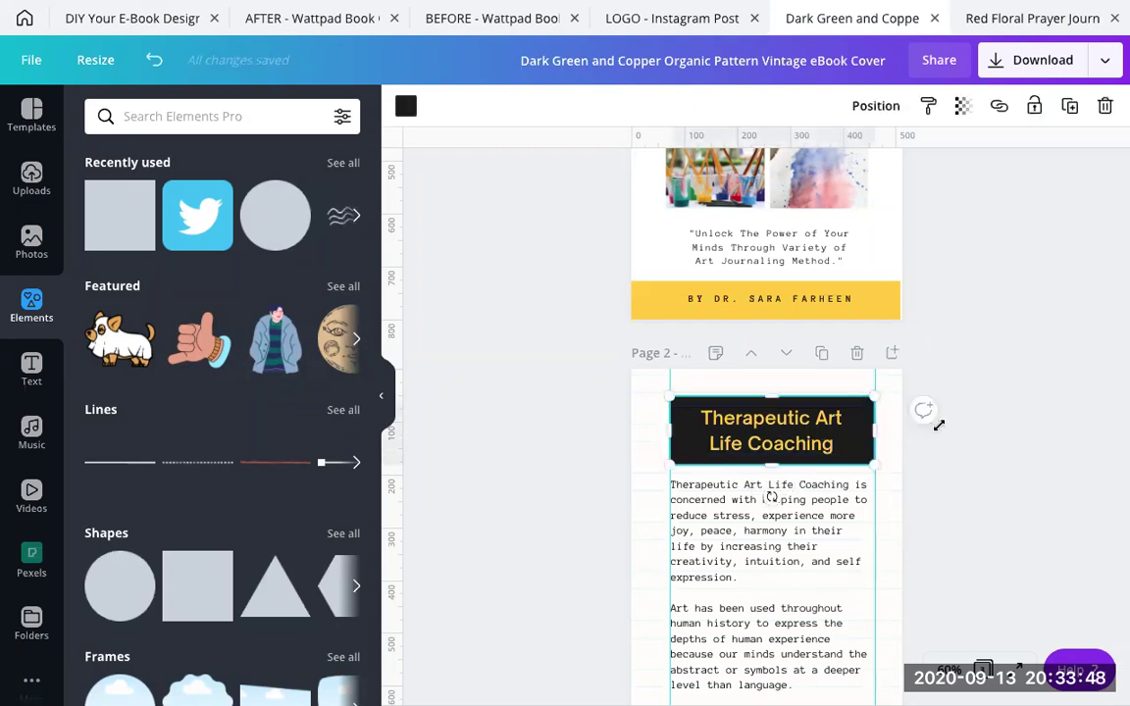
pyautogui.press('Delete')
pyautogui.hotkey('ctrl', 'z')
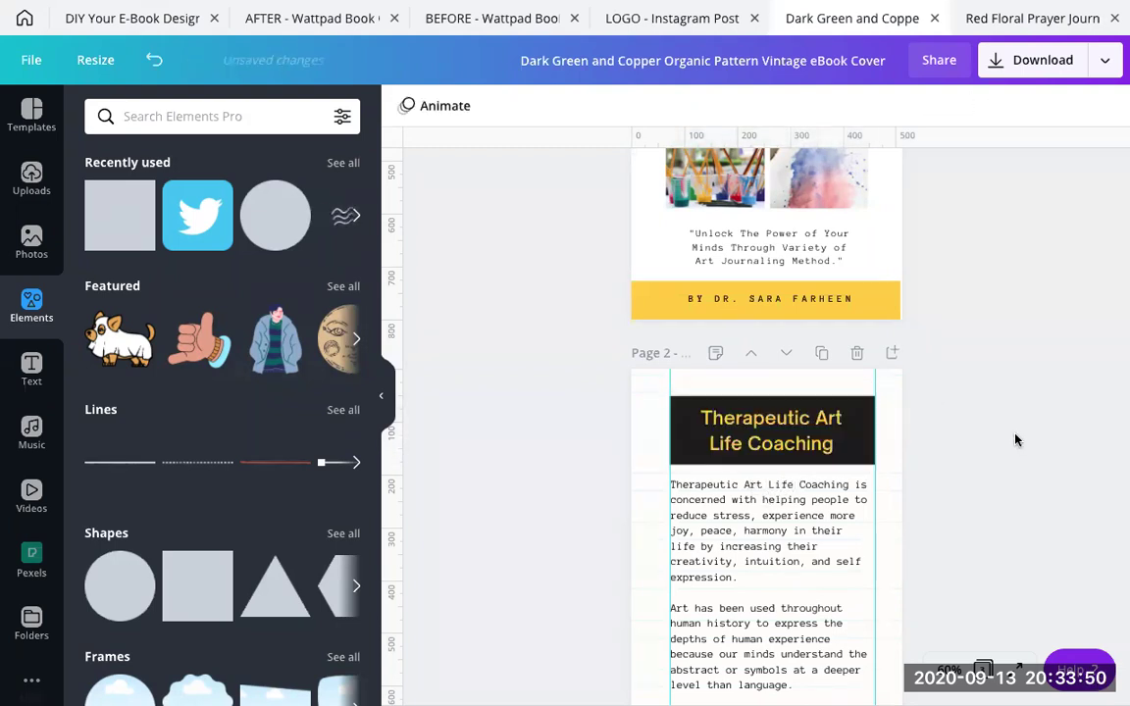
pyautogui.scroll(1, 773, 429)
pyautogui.scroll(3, 772, 429)
pyautogui.scroll(-3, 772, 422)
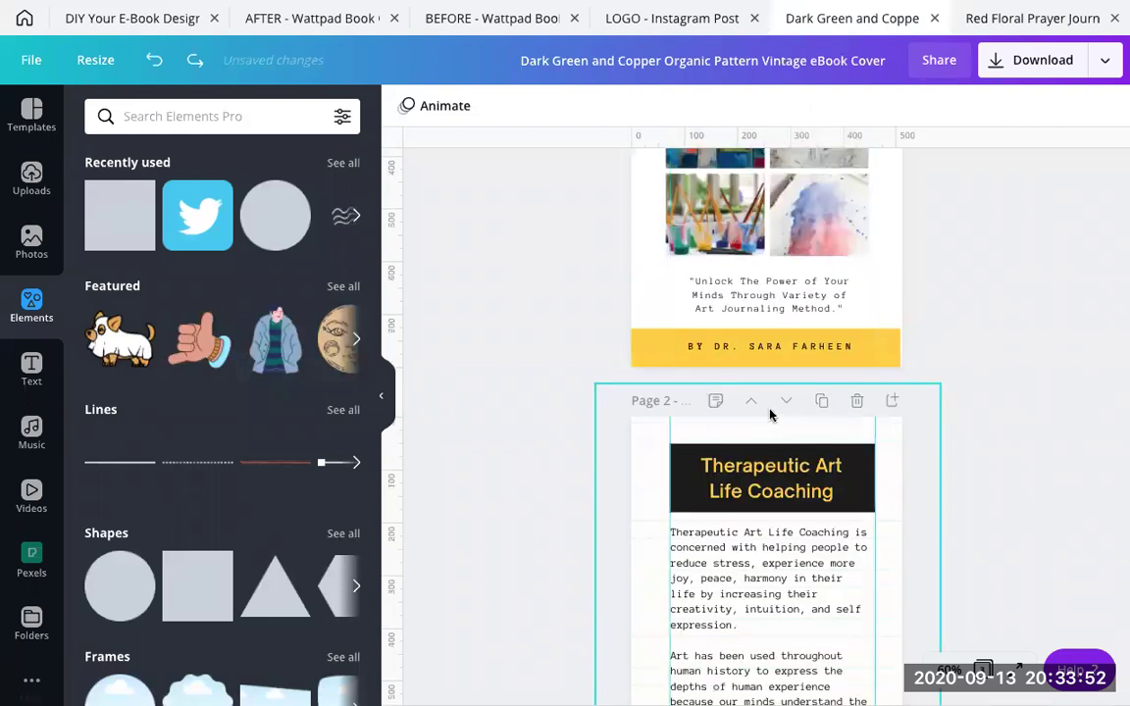
# Glance at the DIY, BEFORE and AFTER Wattpad designs, then return to the eBook
pyautogui.click(137, 18)
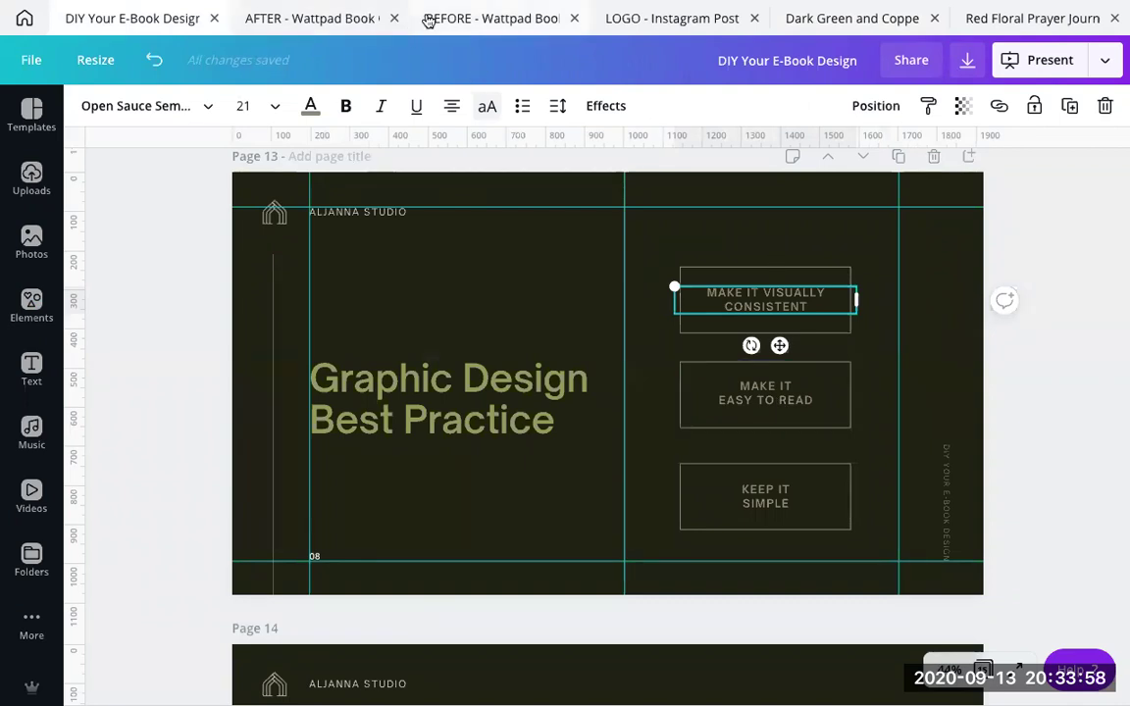
pyautogui.click(464, 19)
pyautogui.click(329, 18)
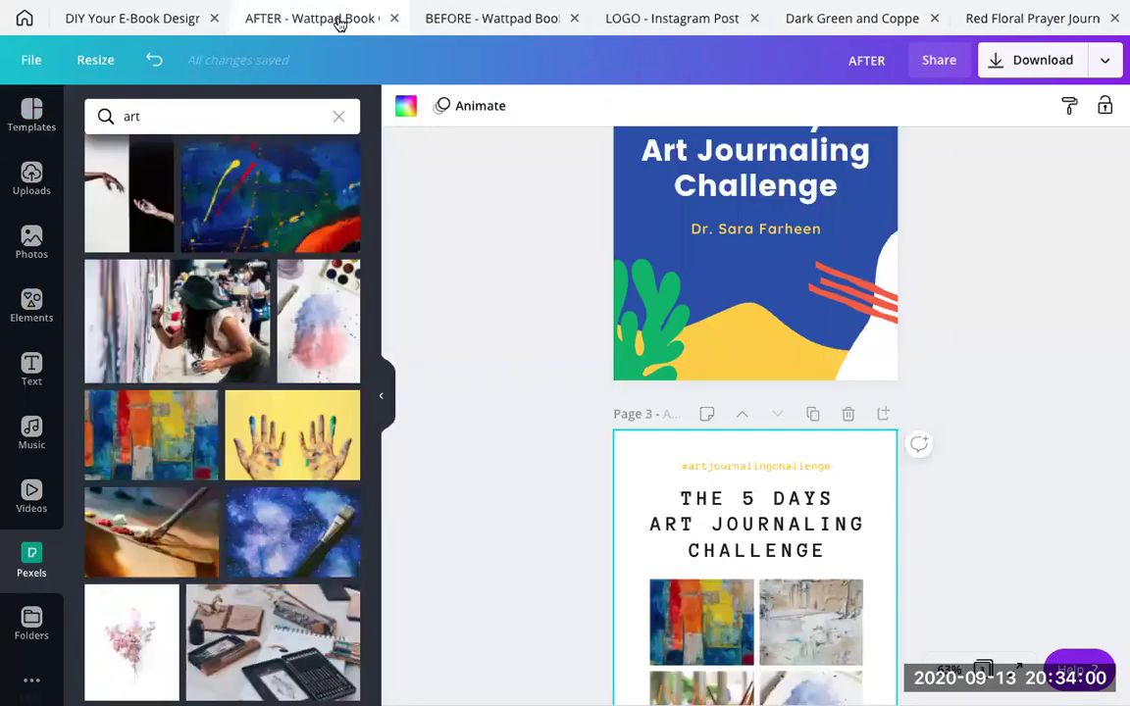
pyautogui.click(815, 18)
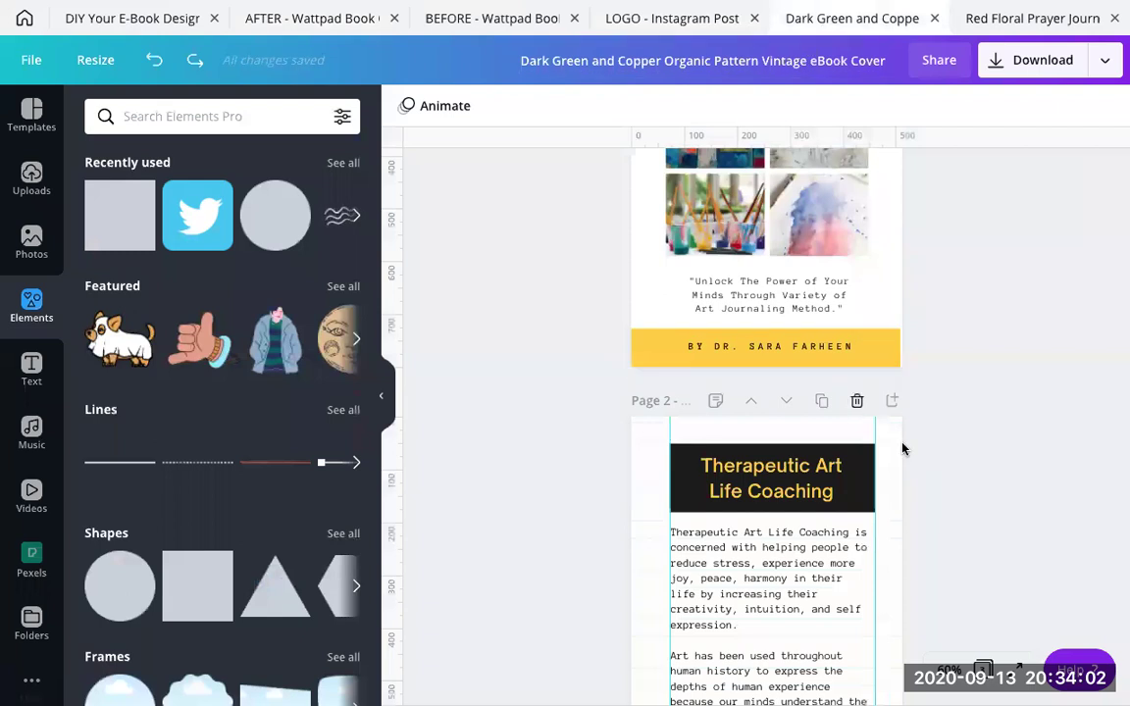
# Select page 2's body text and pick Amsterdam Three from the handwriting fonts
pyautogui.scroll(-2, 813, 479)
pyautogui.click(803, 469)
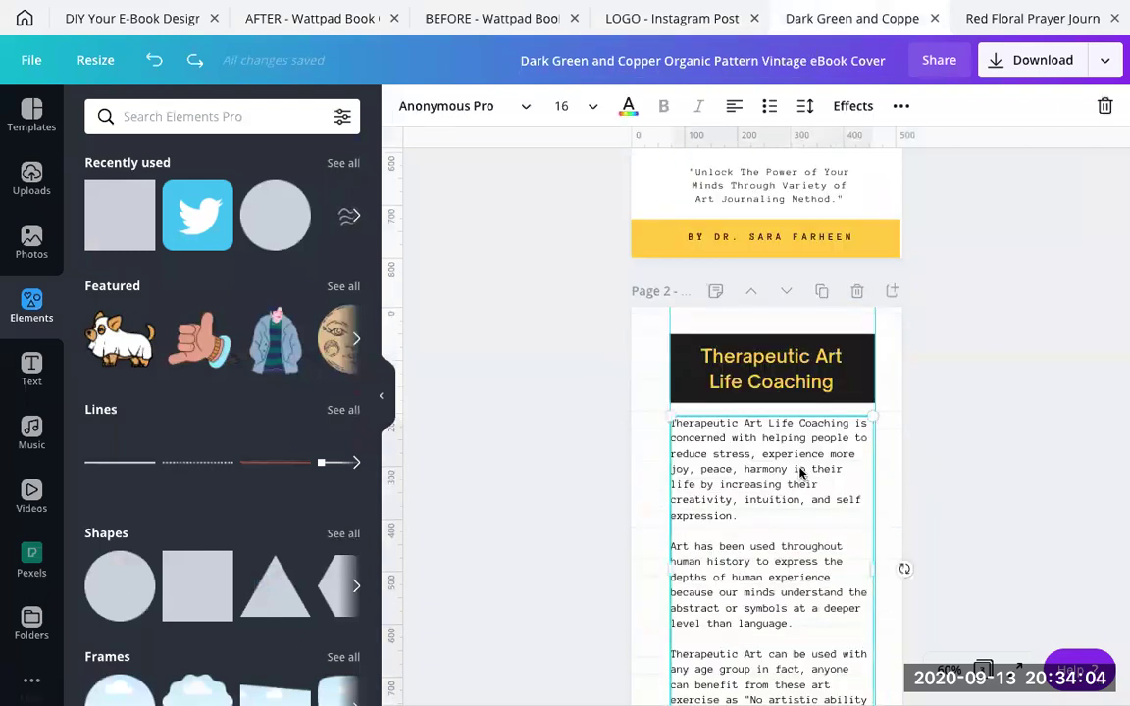
pyautogui.scroll(-1, 811, 339)
pyautogui.click(810, 338)
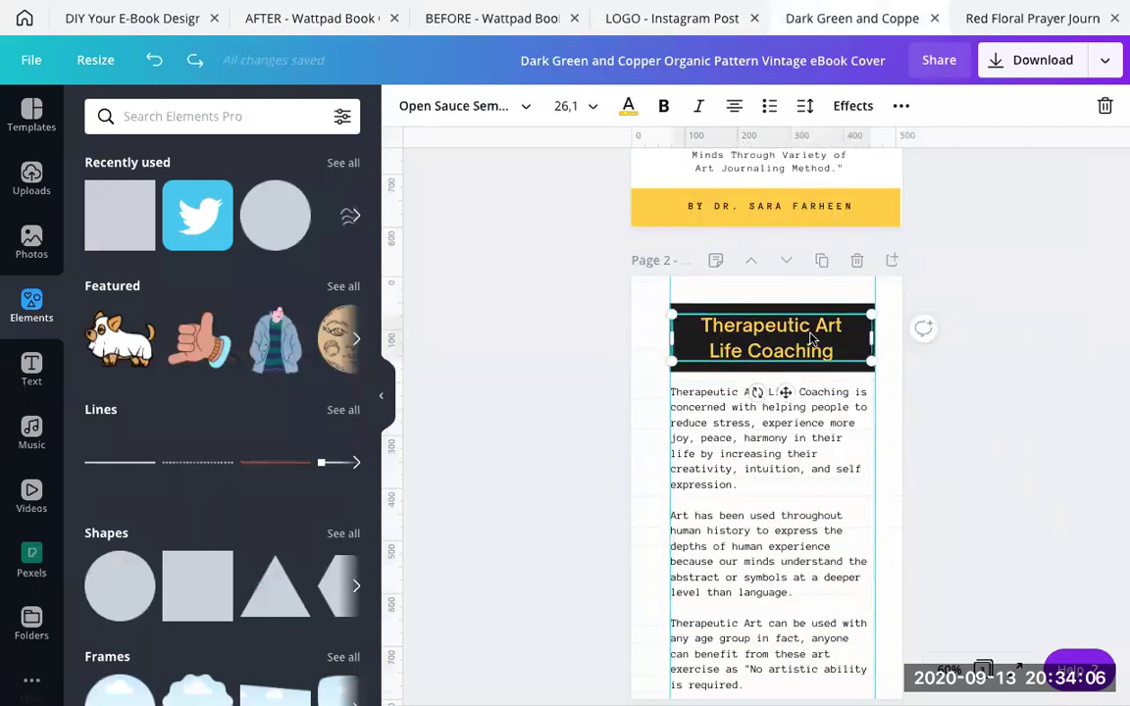
pyautogui.click(976, 363)
pyautogui.scroll(-1, 819, 433)
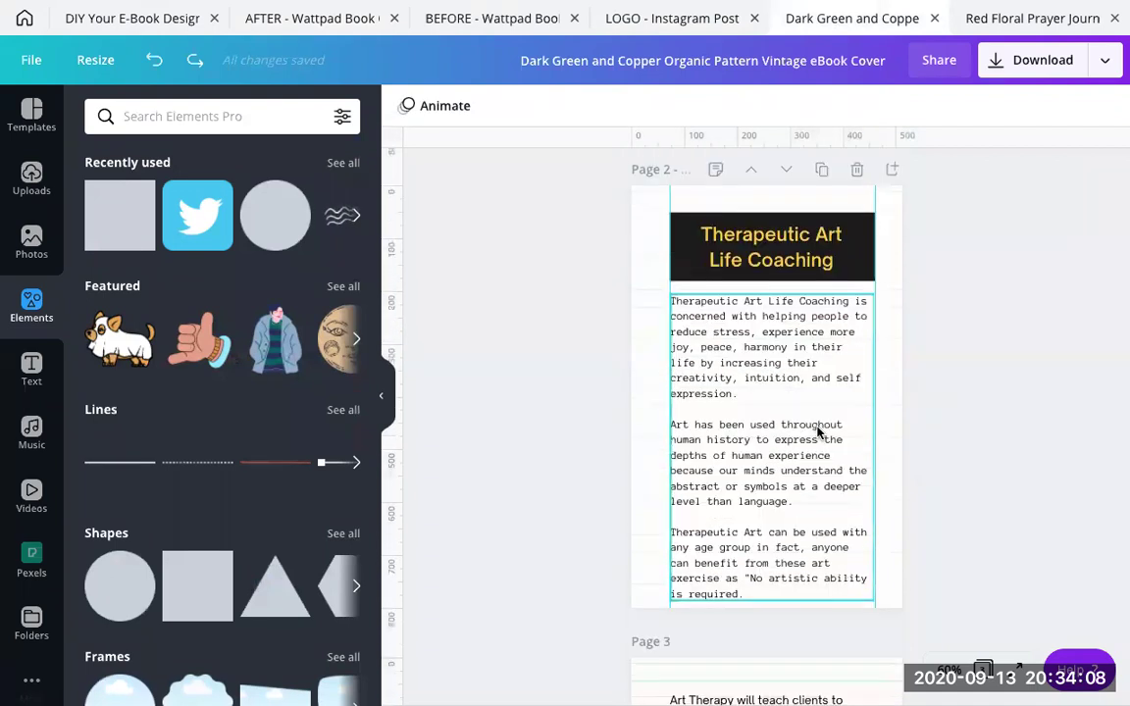
pyautogui.click(772, 365)
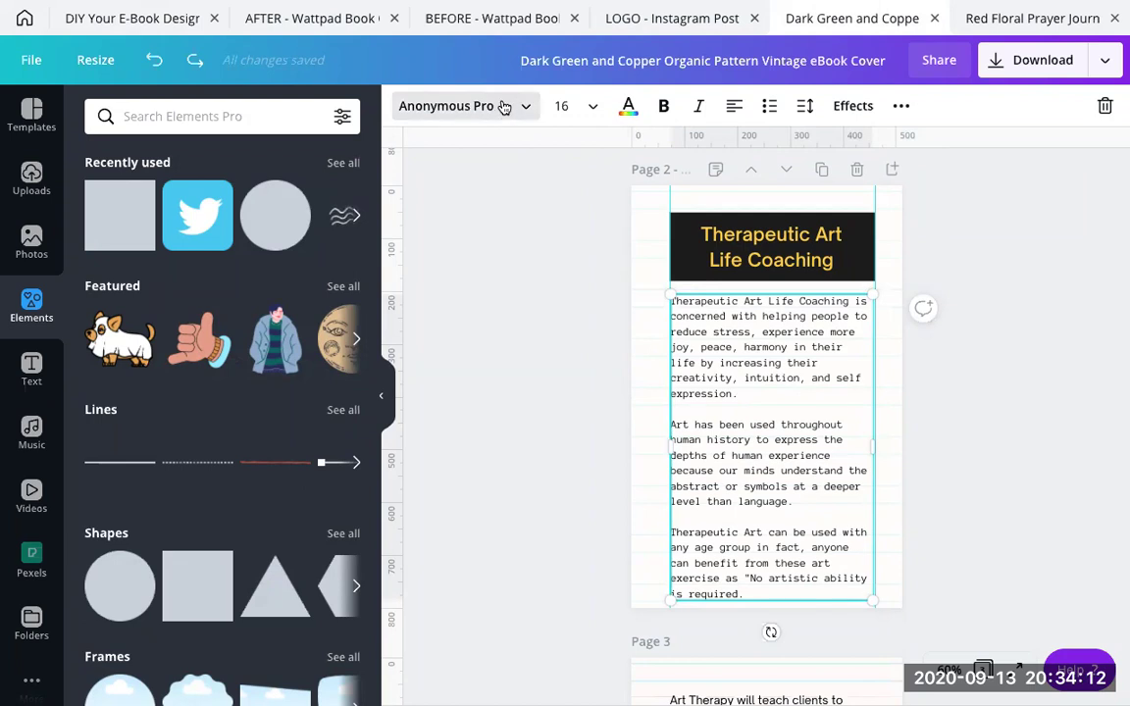
pyautogui.click(462, 105)
pyautogui.click(202, 115)
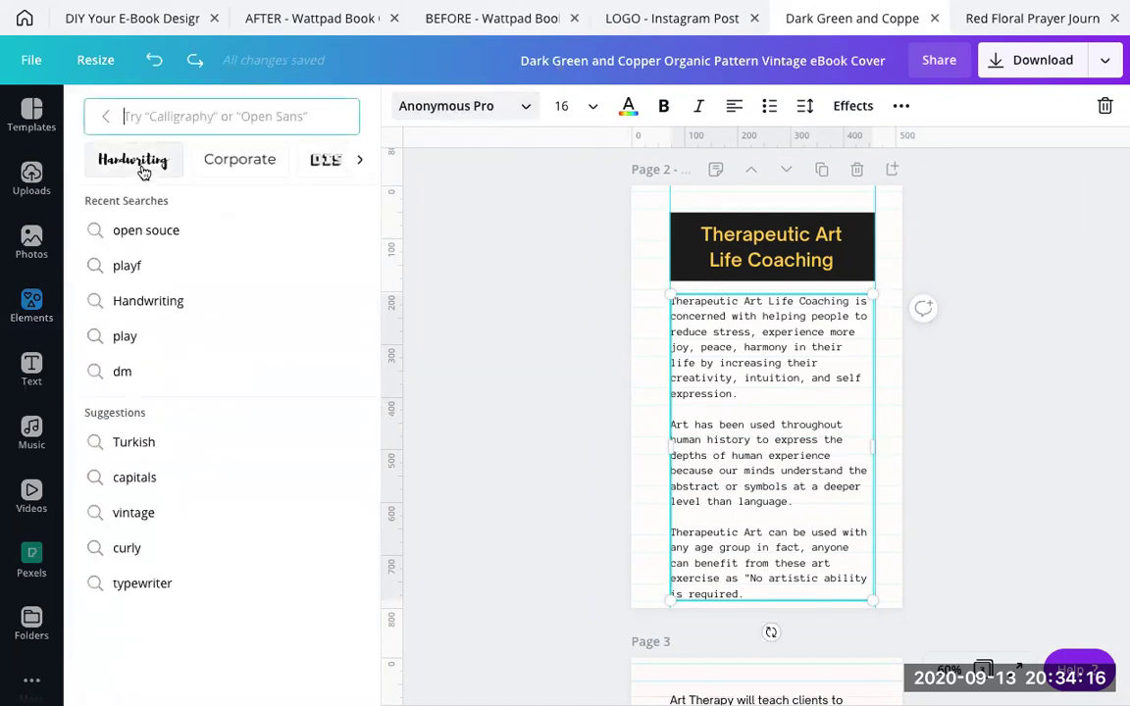
pyautogui.click(143, 170)
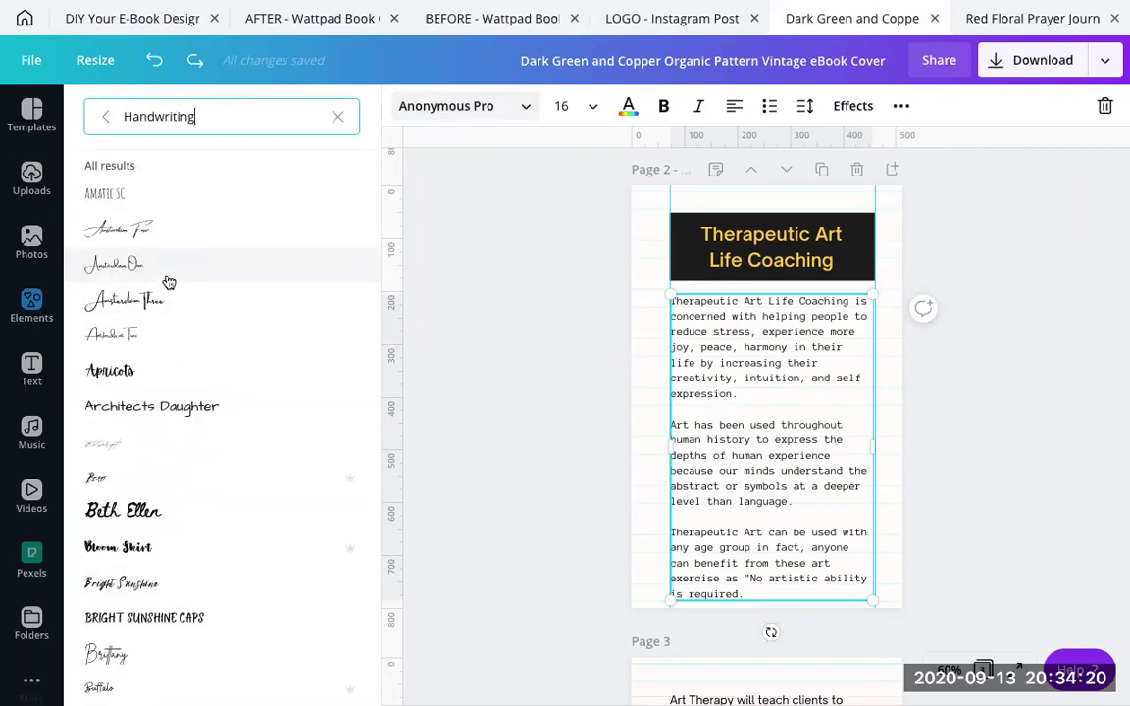
pyautogui.click(173, 302)
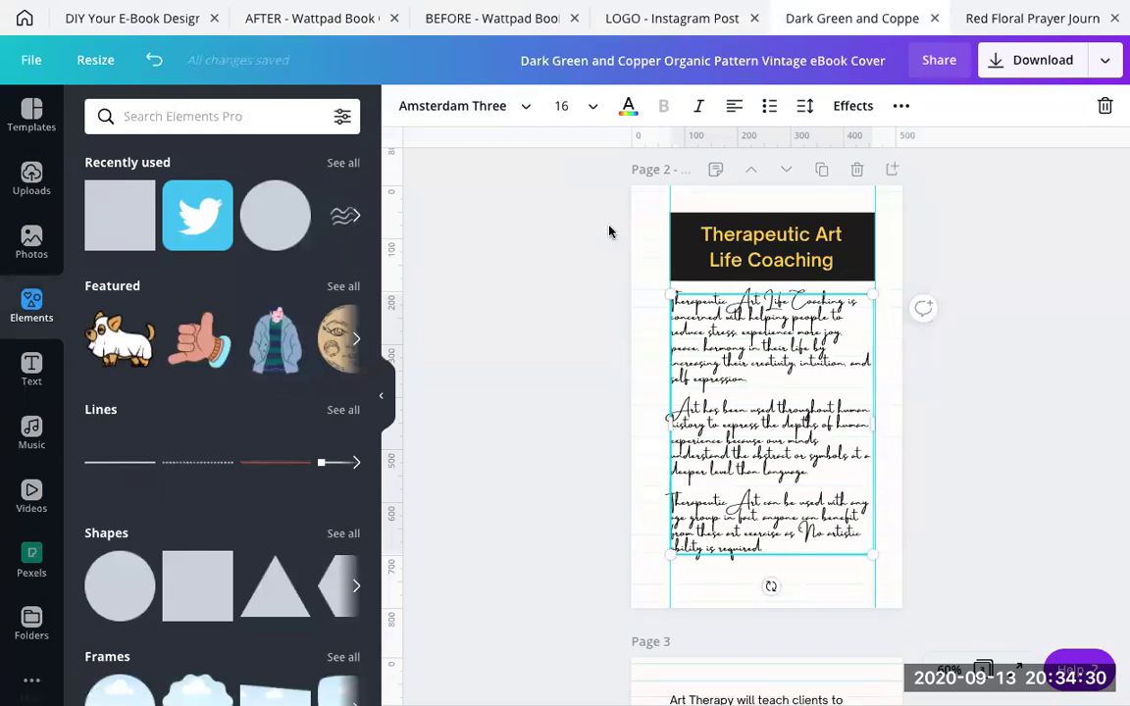
# Try Aileron Regular, then apply Alegreya Sans Regular from Corporate fonts to one paragraph
pyautogui.click(514, 108)
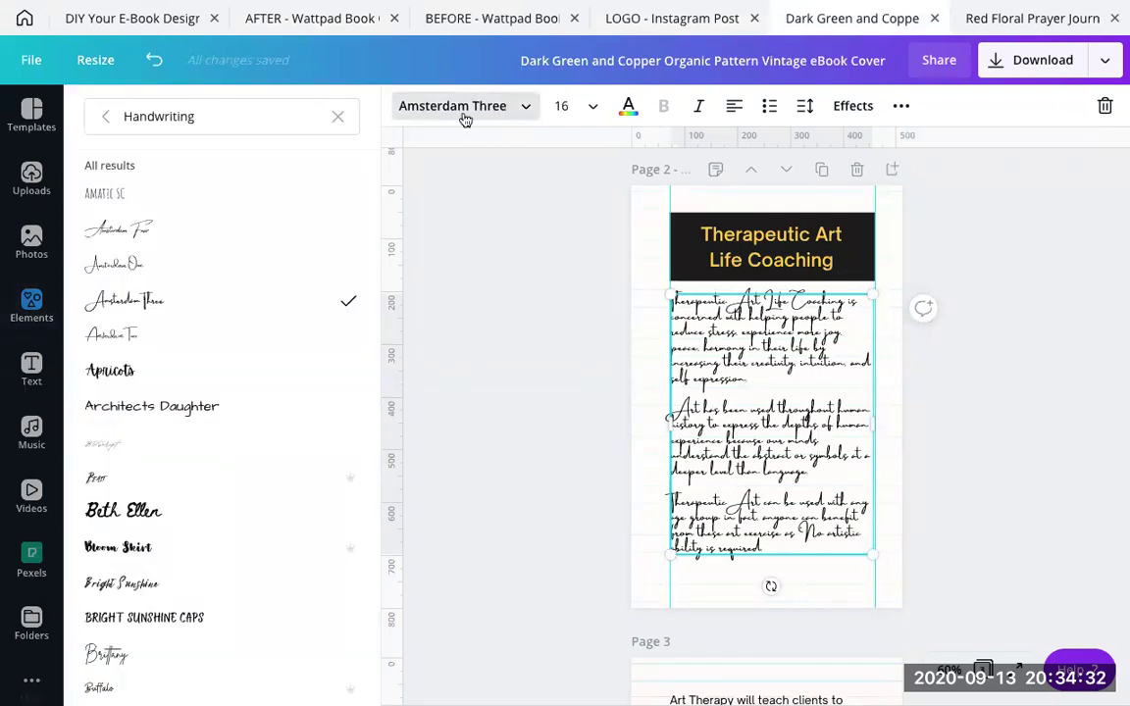
pyautogui.click(339, 114)
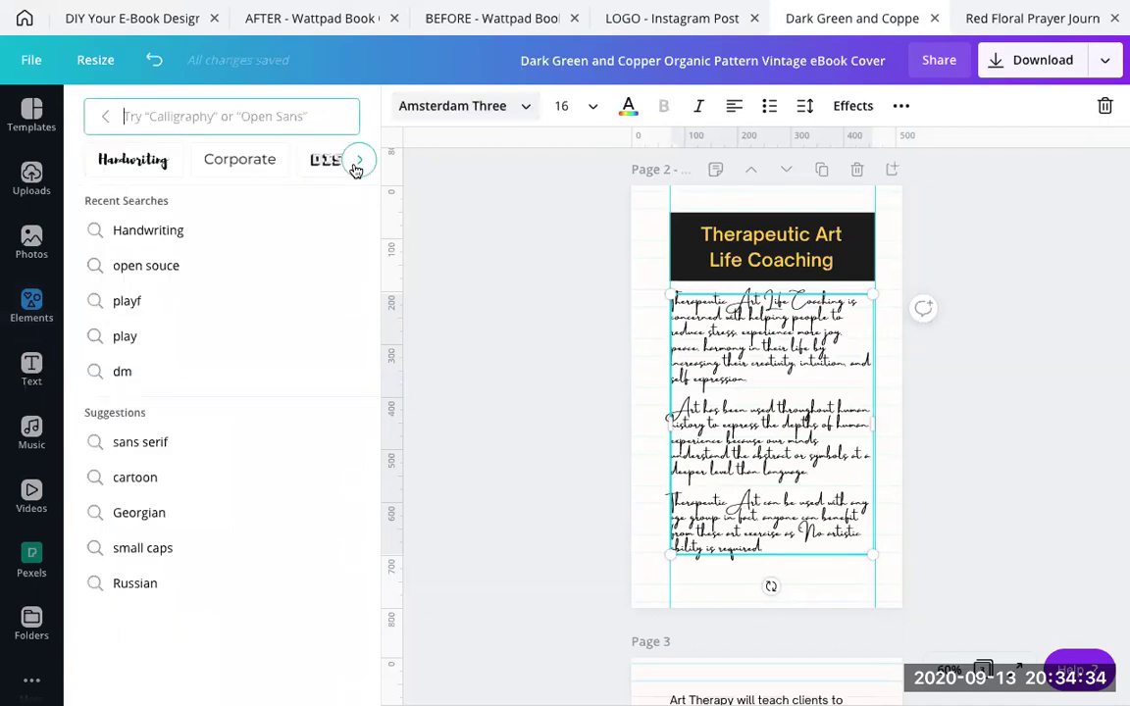
pyautogui.click(260, 159)
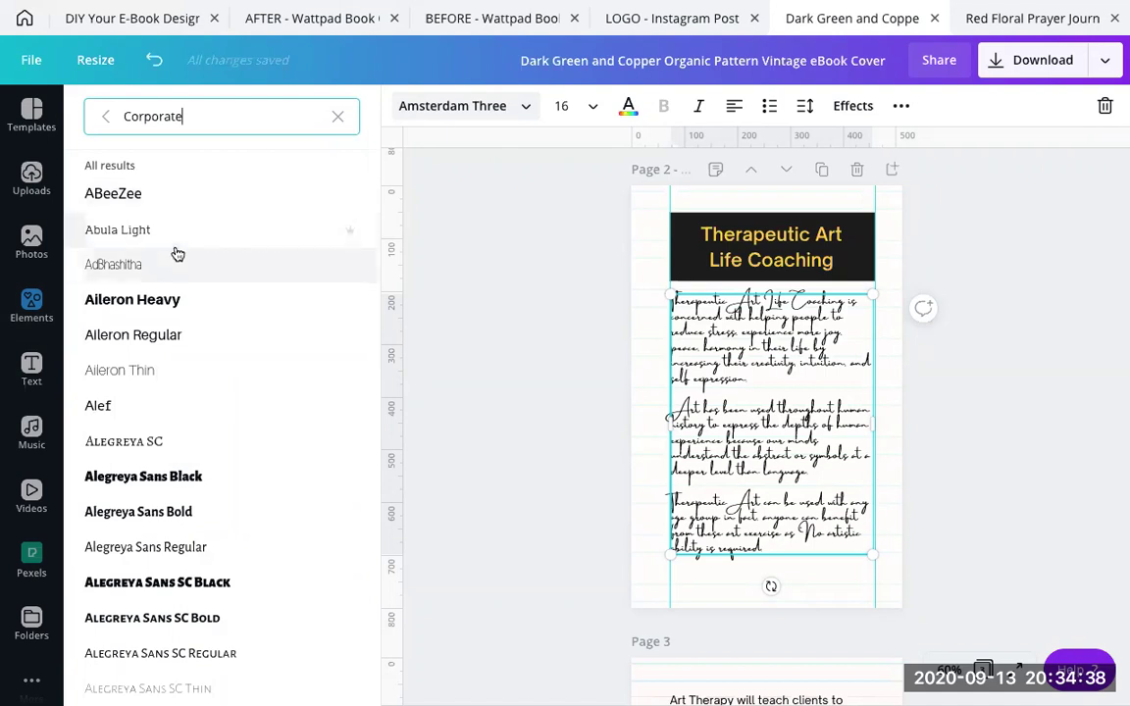
pyautogui.click(137, 334)
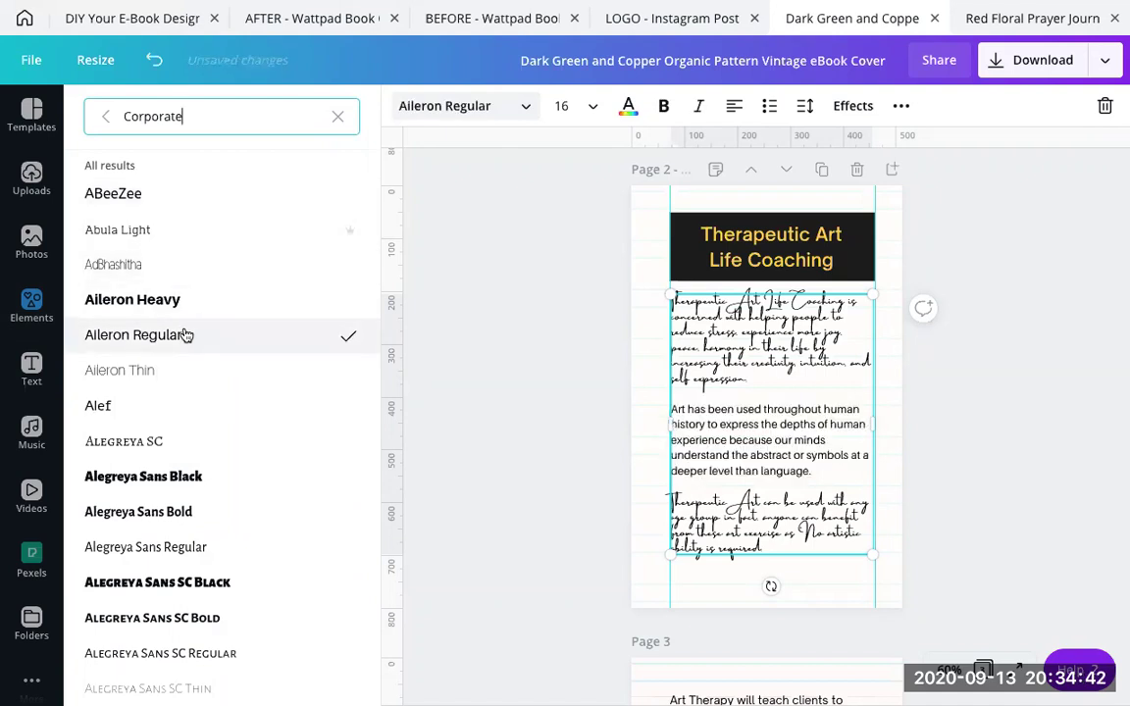
pyautogui.click(204, 546)
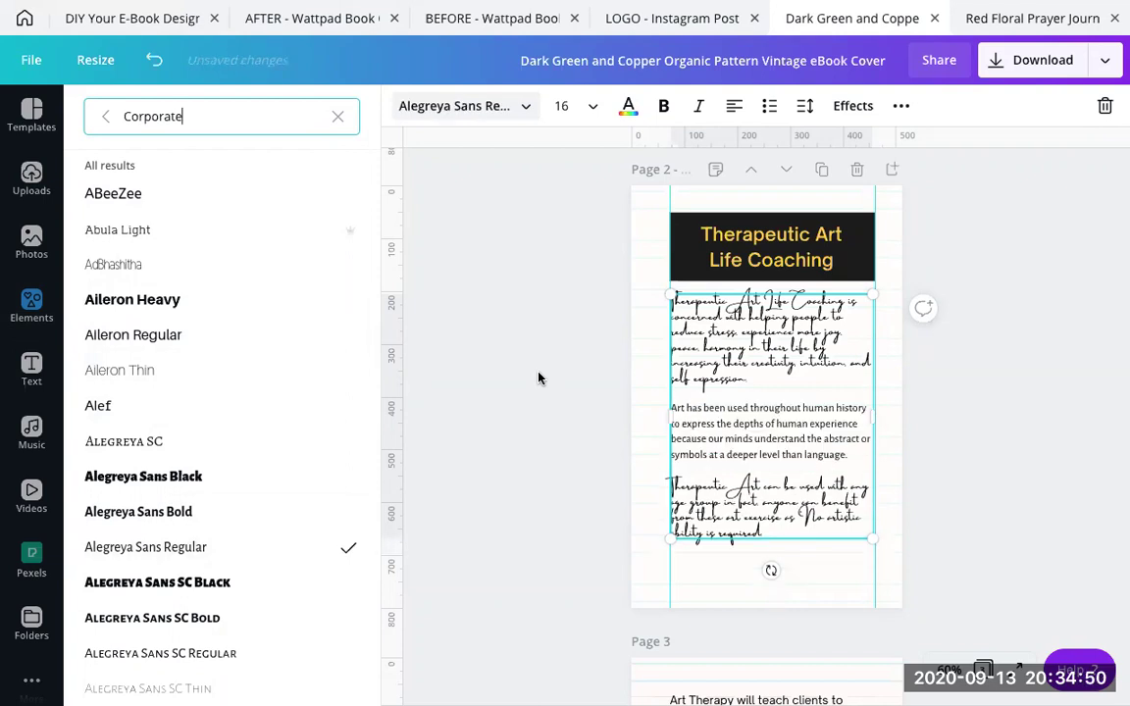
pyautogui.press('Escape')
# Select the whole body text box and apply Alegreya Sans Regular to all three paragraphs
pyautogui.click(976, 478)
pyautogui.click(775, 349)
pyautogui.click(657, 397)
pyautogui.click(677, 402)
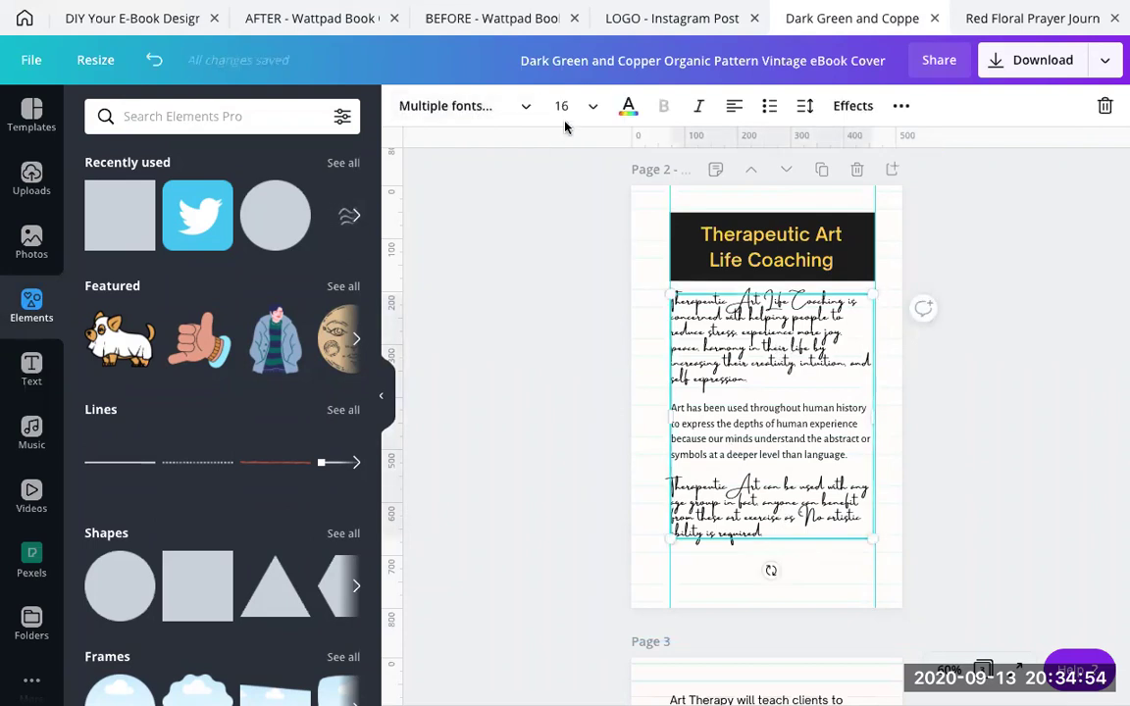
pyautogui.click(474, 109)
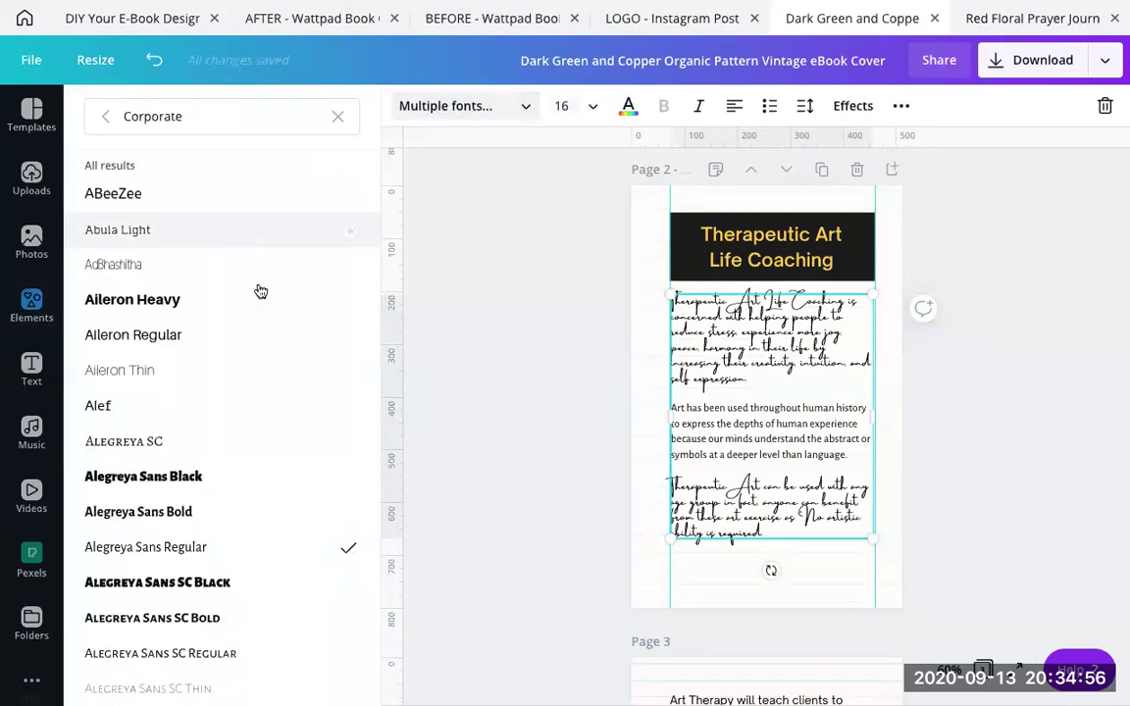
pyautogui.click(264, 555)
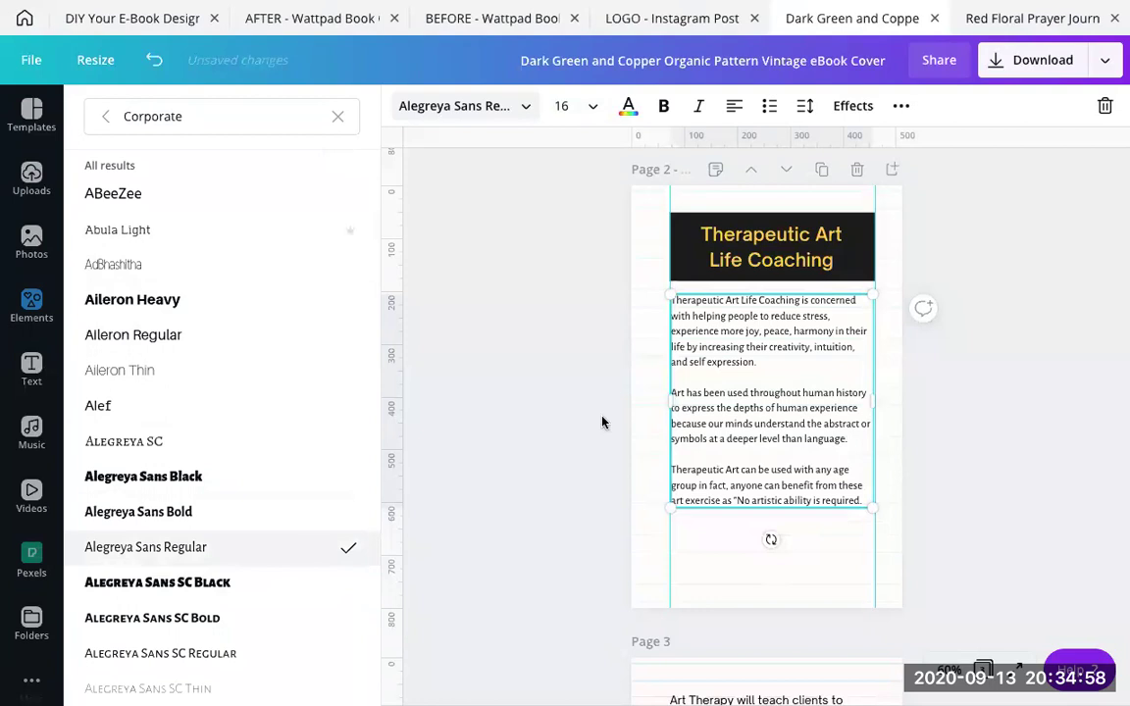
# Nudge the body text box slightly lower and confirm its font is Alegreya Sans
pyautogui.click(820, 442)
pyautogui.moveTo(814, 443); pyautogui.dragTo(817, 446)
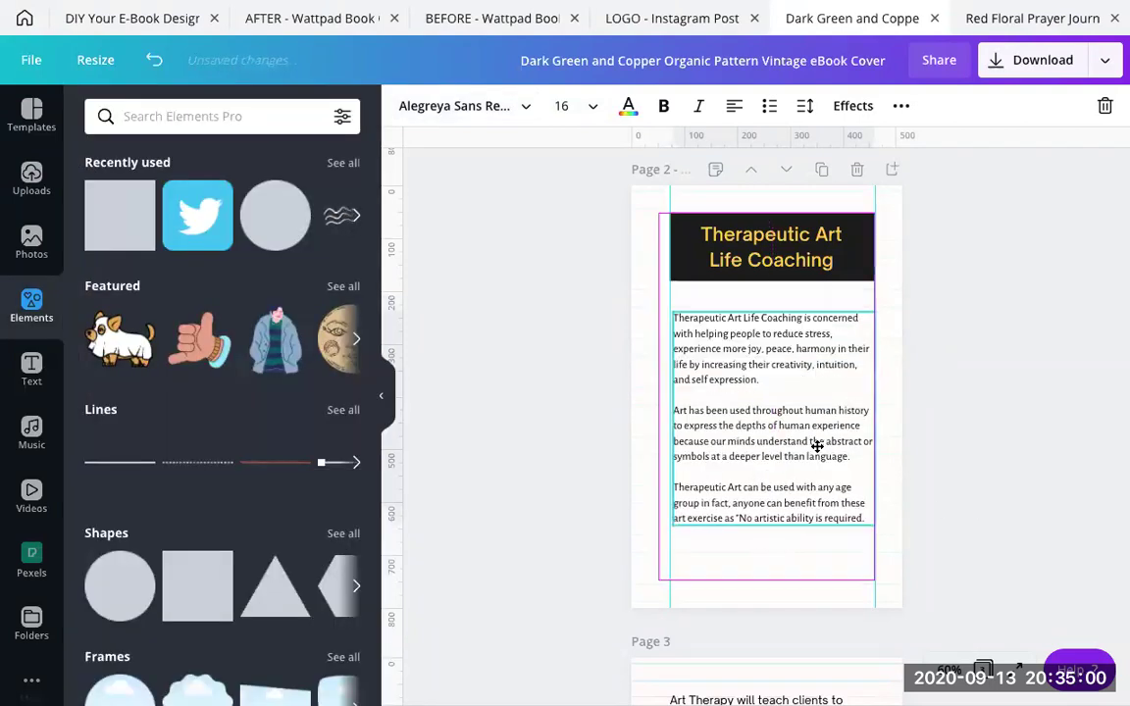
pyautogui.click(565, 409)
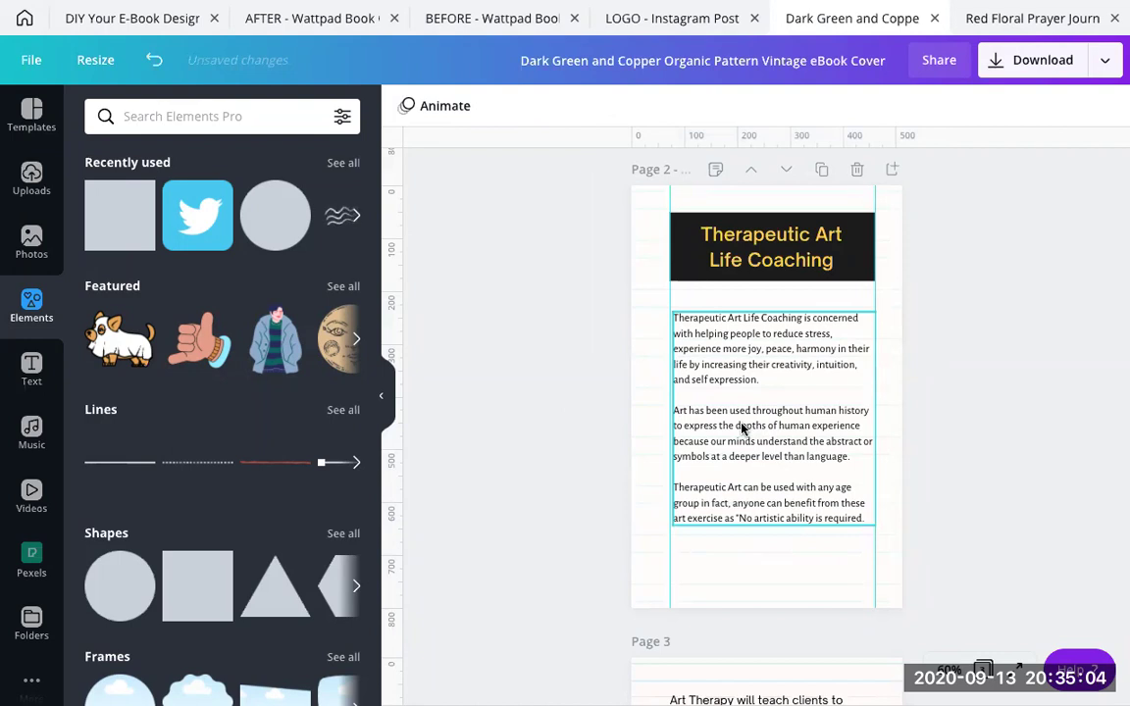
pyautogui.click(697, 330)
pyautogui.click(432, 107)
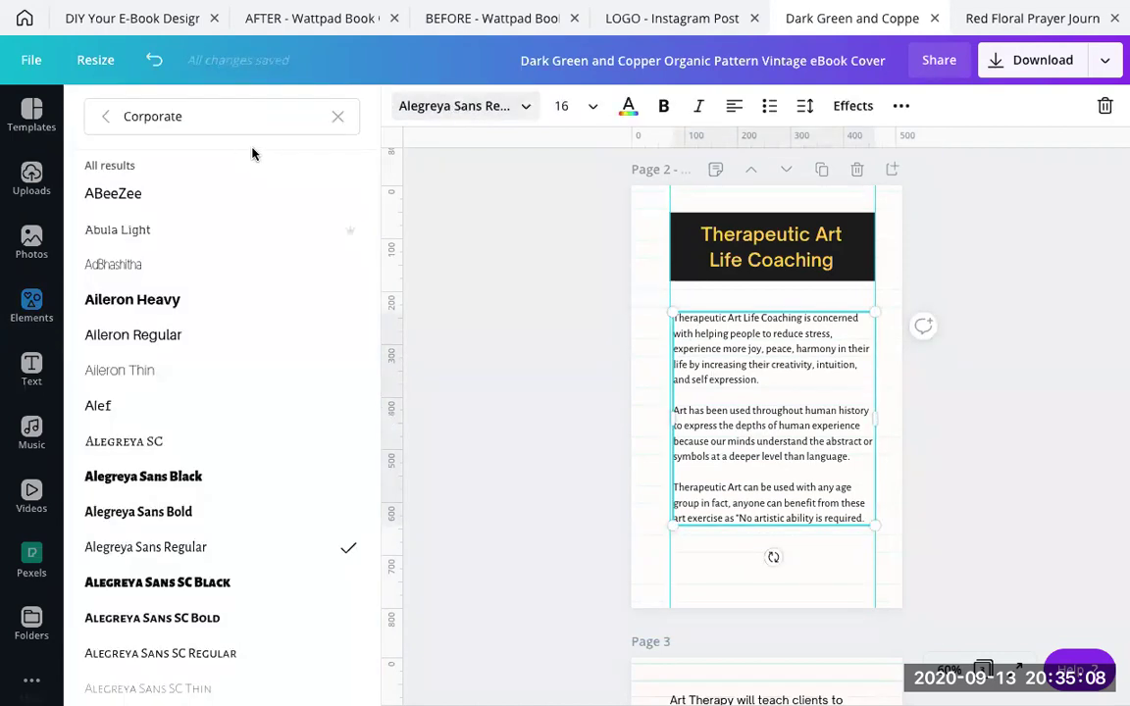
pyautogui.click(338, 117)
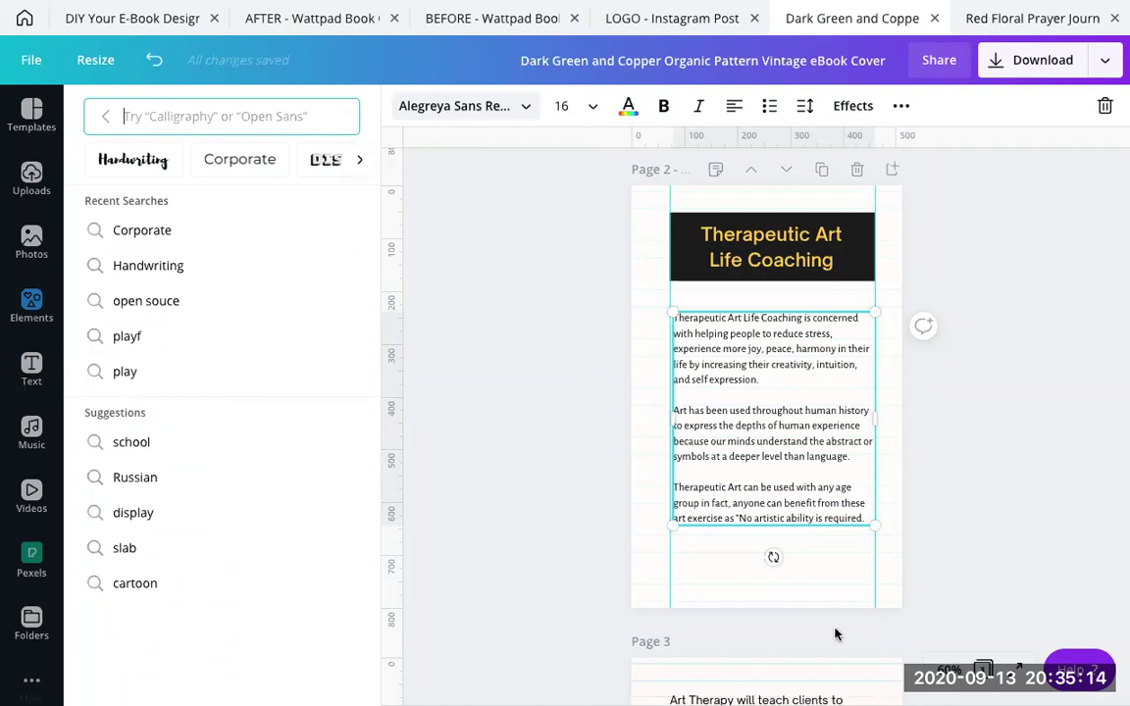
pyautogui.press('Escape')
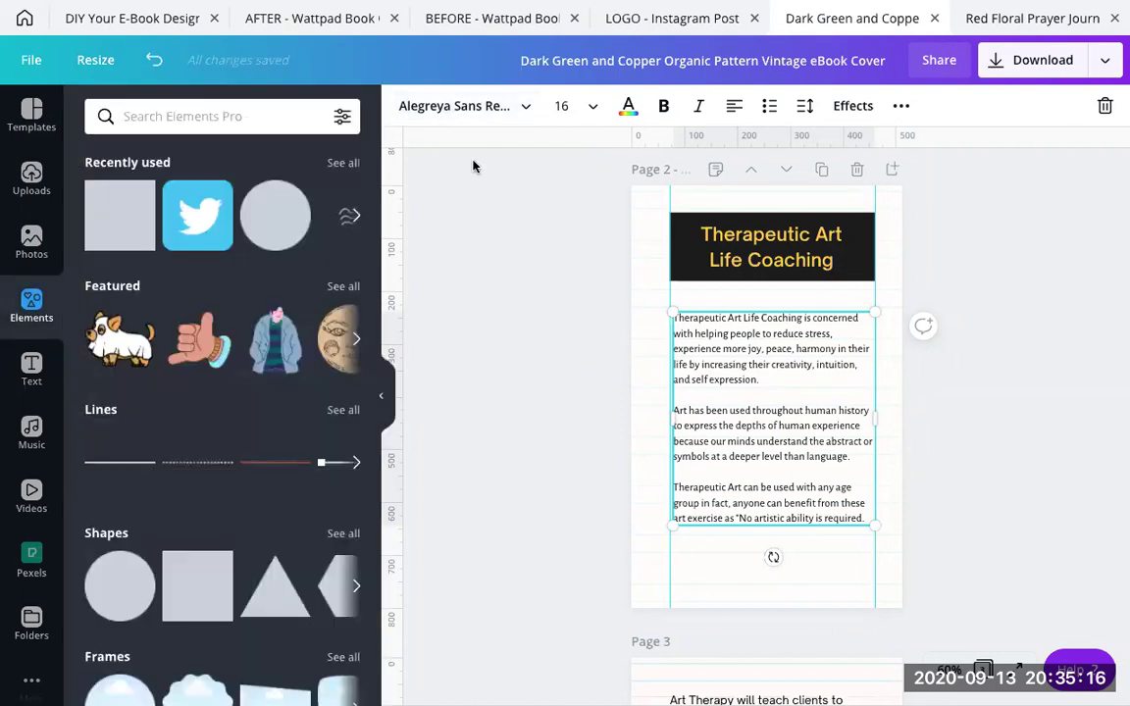
pyautogui.click(147, 18)
# Switch to the AFTER design, scroll down to page 3's challenge cover and show Elements
pyautogui.click(775, 402)
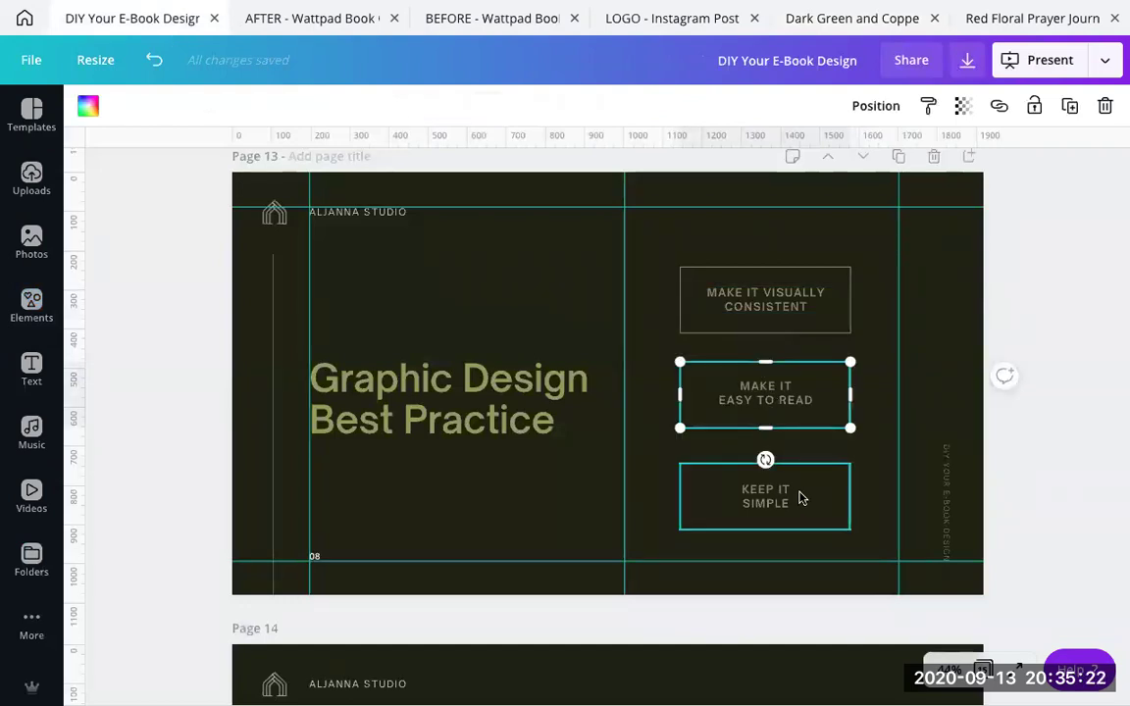
pyautogui.click(345, 20)
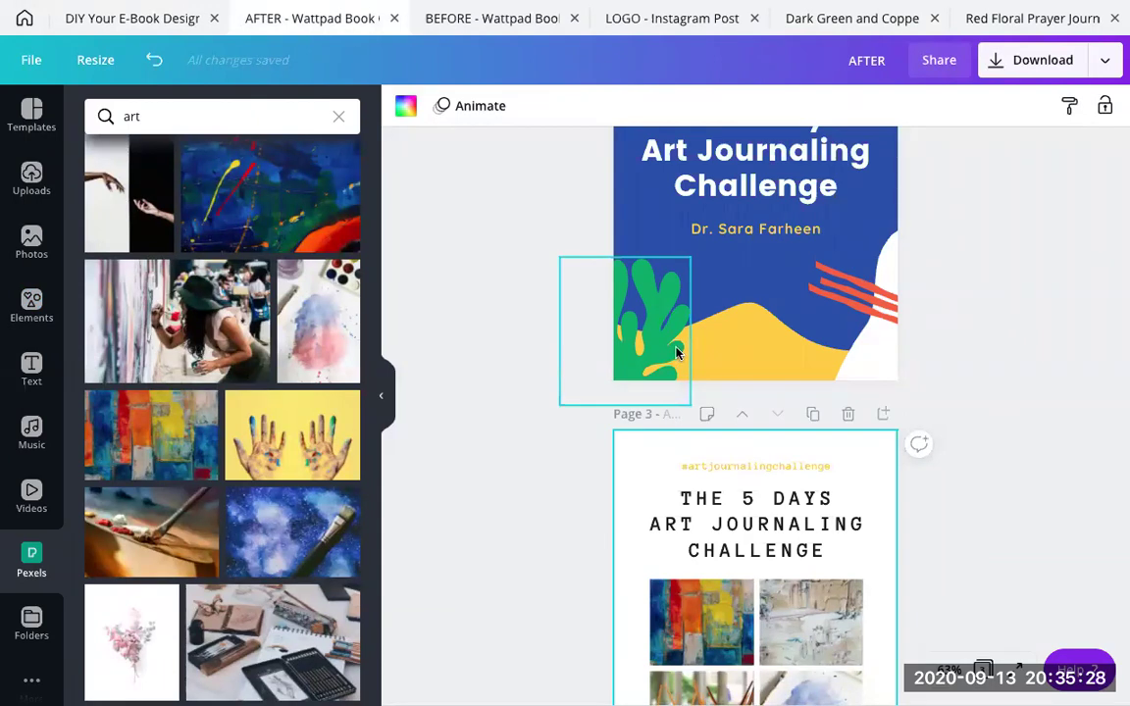
pyautogui.scroll(-3, 752, 417)
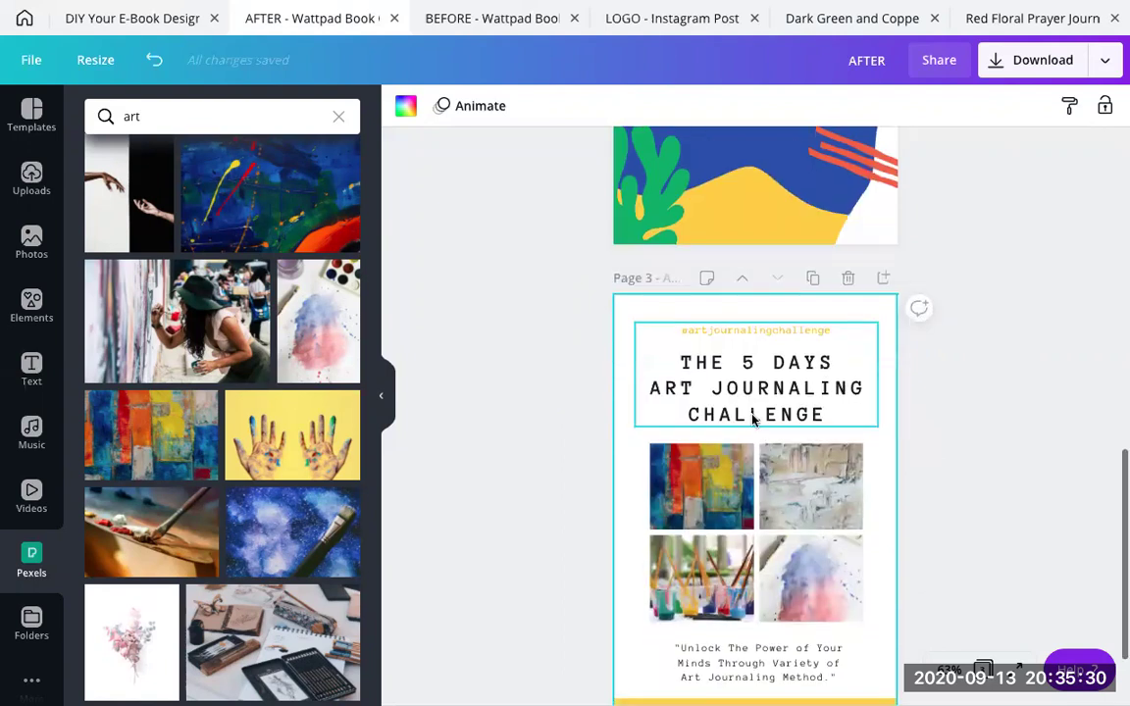
pyautogui.scroll(-2, 784, 421)
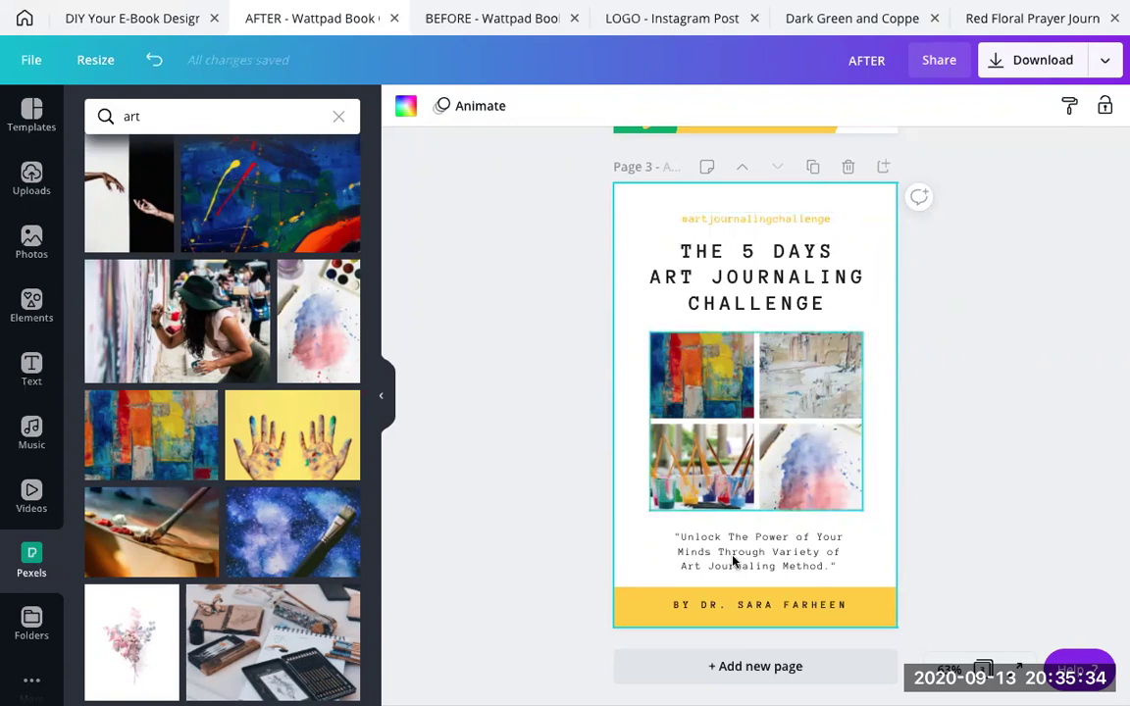
pyautogui.click(29, 310)
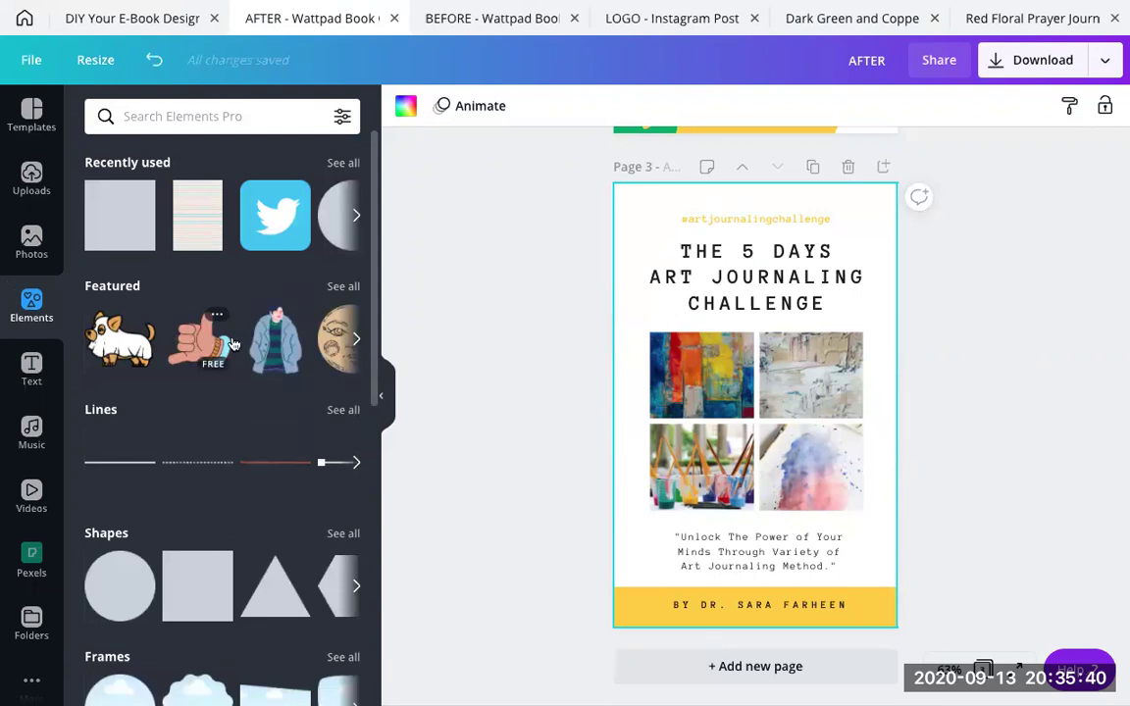
pyautogui.click(276, 340)
pyautogui.moveTo(698, 417); pyautogui.dragTo(594, 541)
pyautogui.click(197, 115)
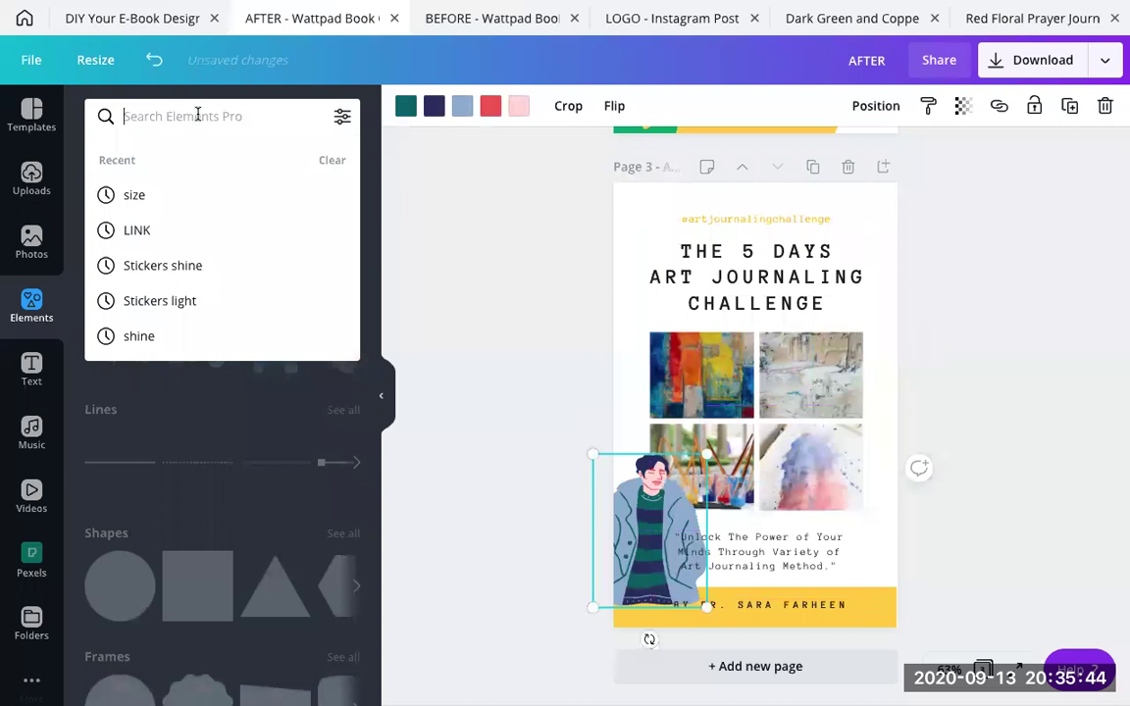
pyautogui.write('flower')
pyautogui.press('Return')
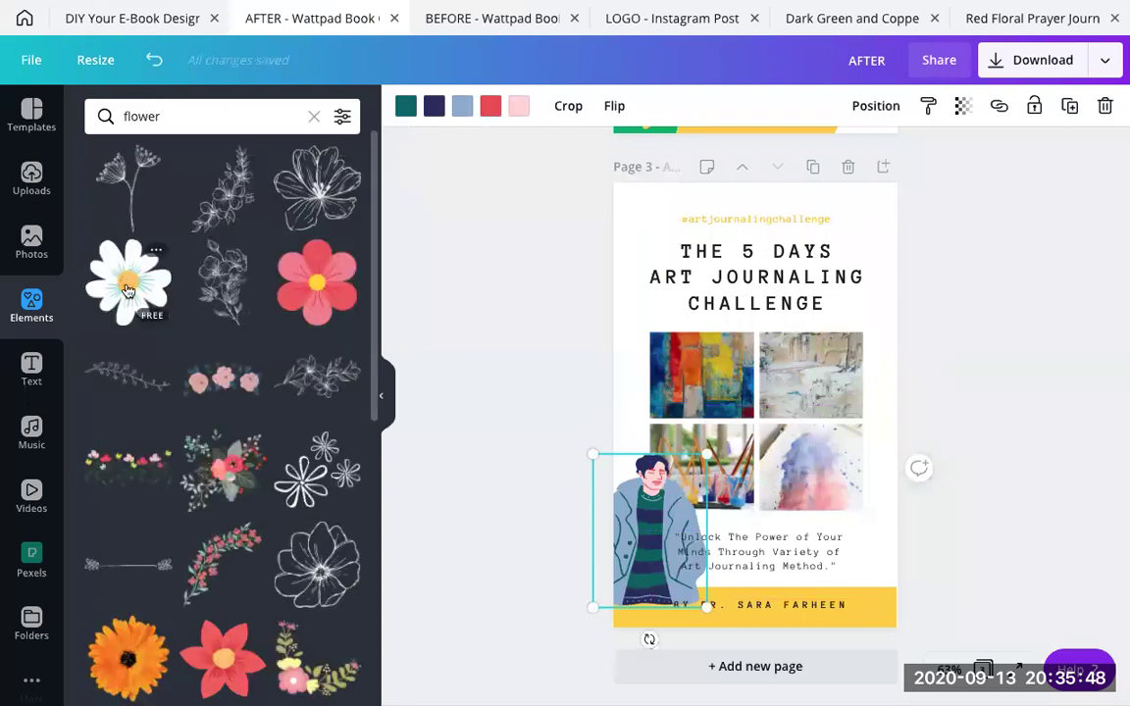
pyautogui.moveTo(128, 289); pyautogui.dragTo(872, 232)
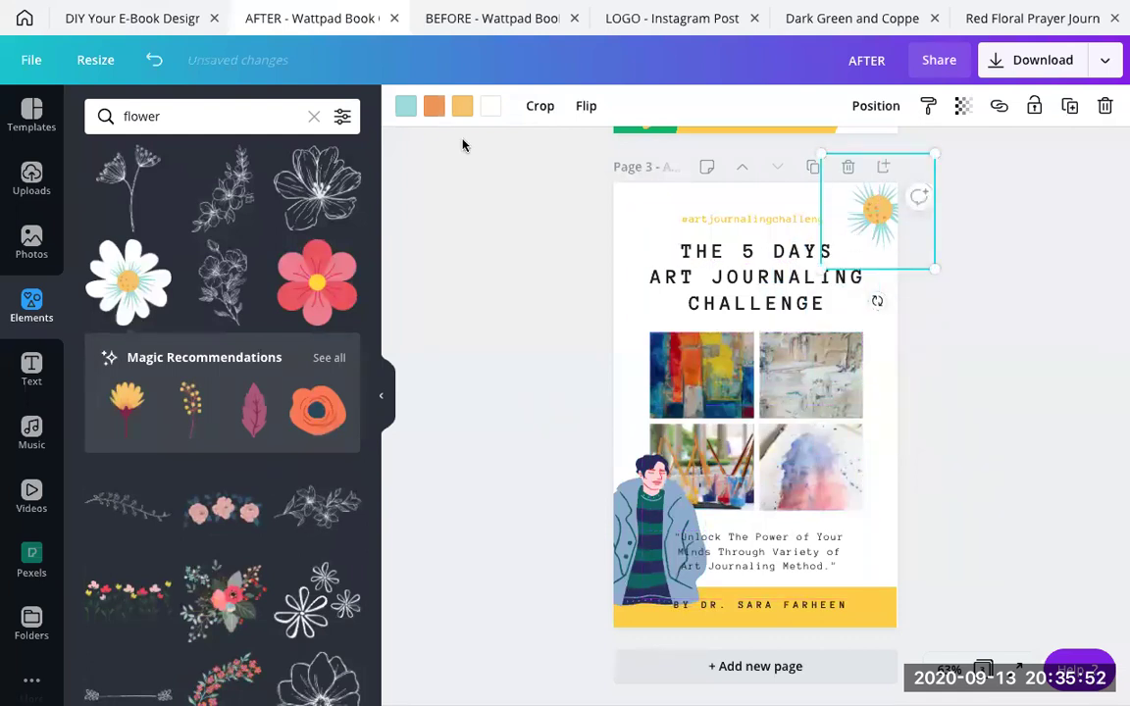
pyautogui.click(488, 106)
pyautogui.click(153, 382)
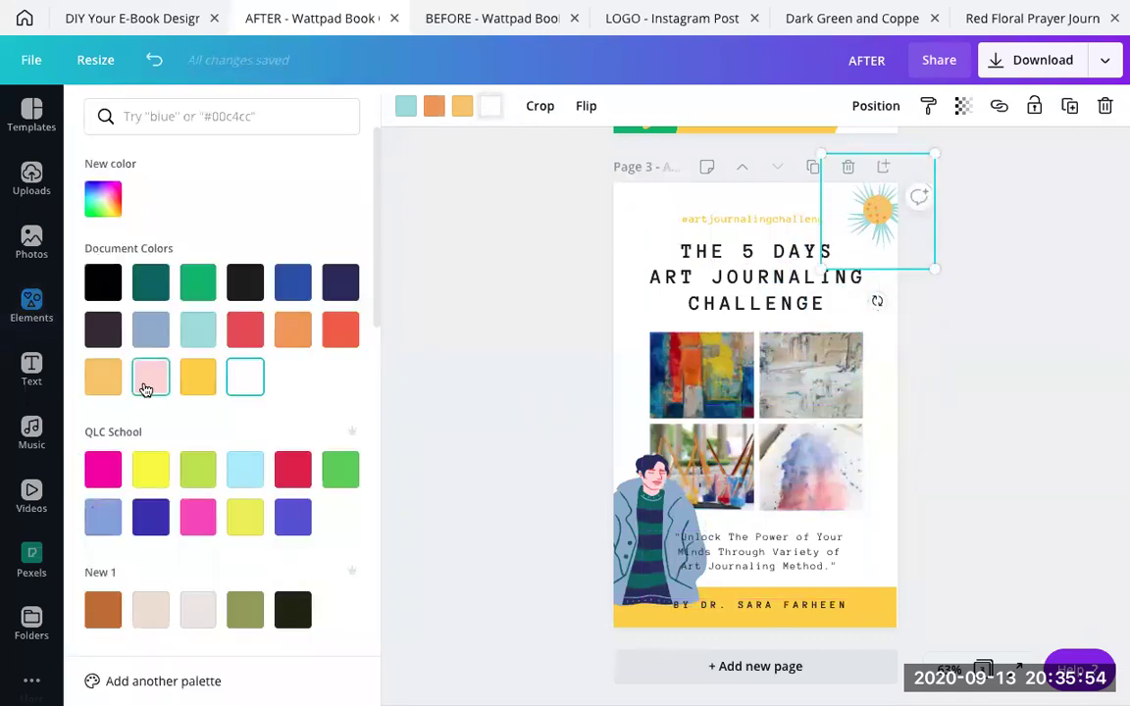
pyautogui.click(687, 501)
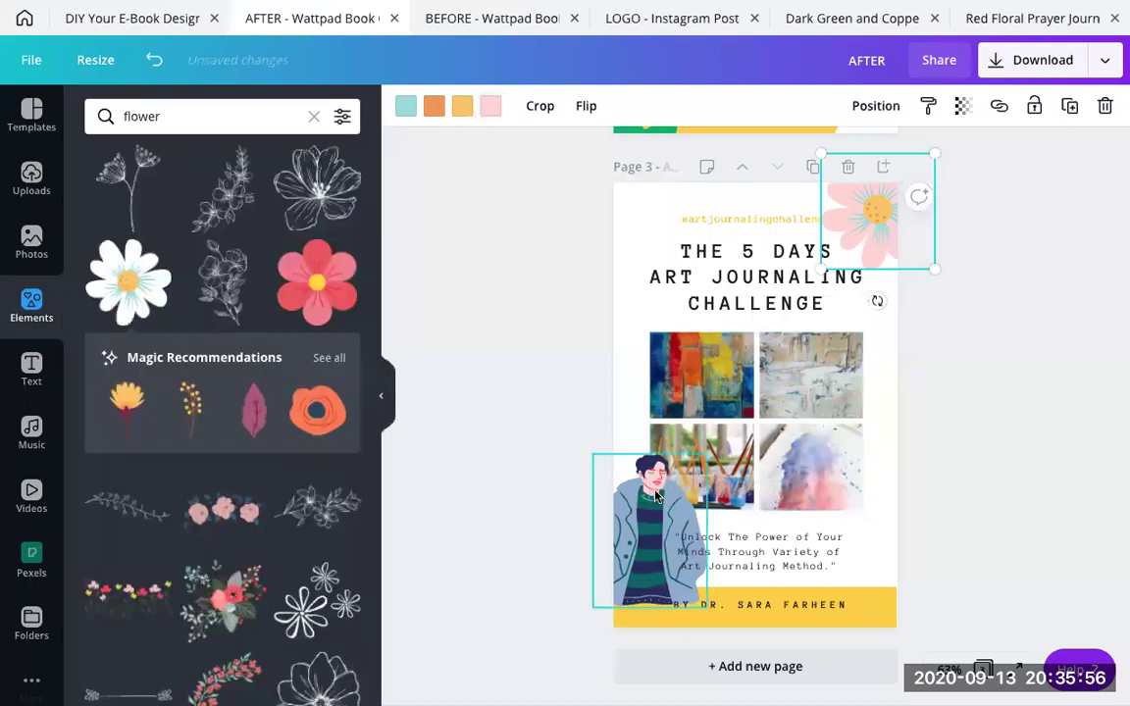
pyautogui.click(563, 485)
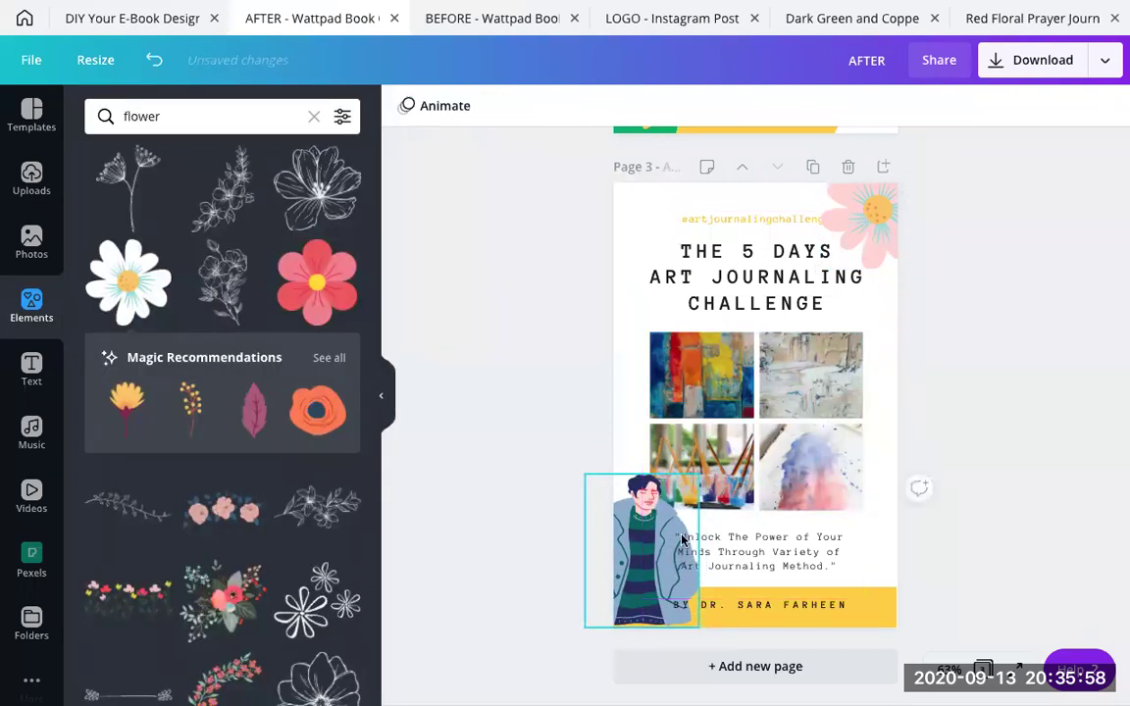
pyautogui.click(633, 528)
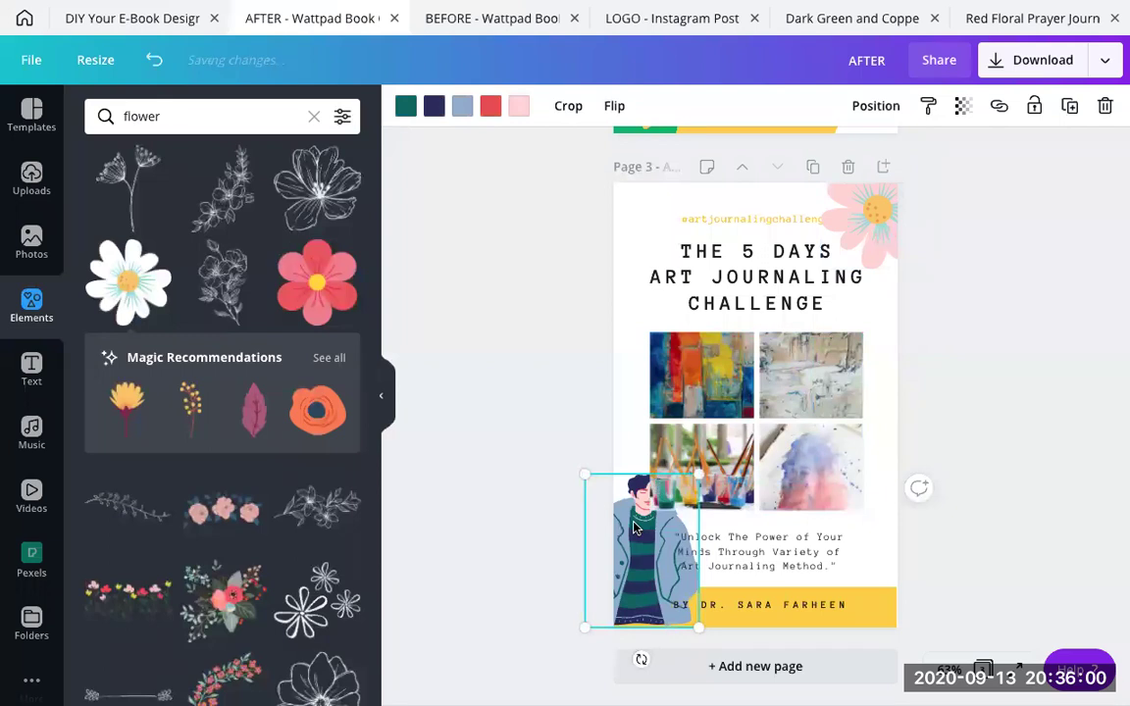
pyautogui.click(529, 437)
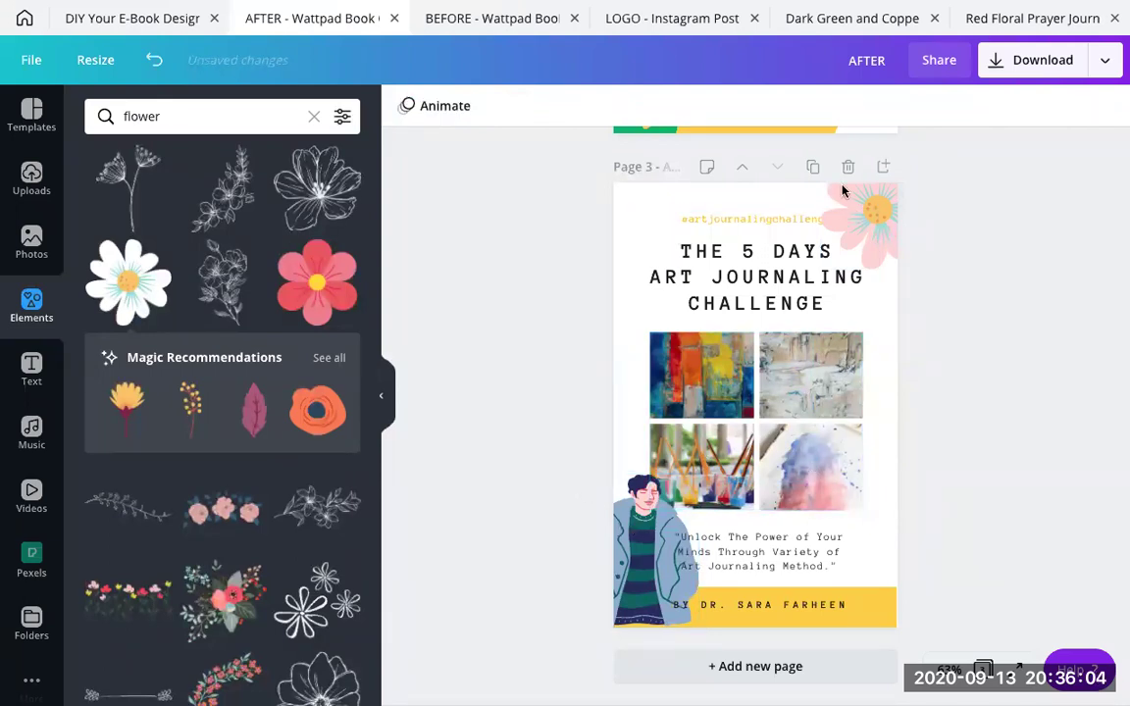
pyautogui.click(629, 534)
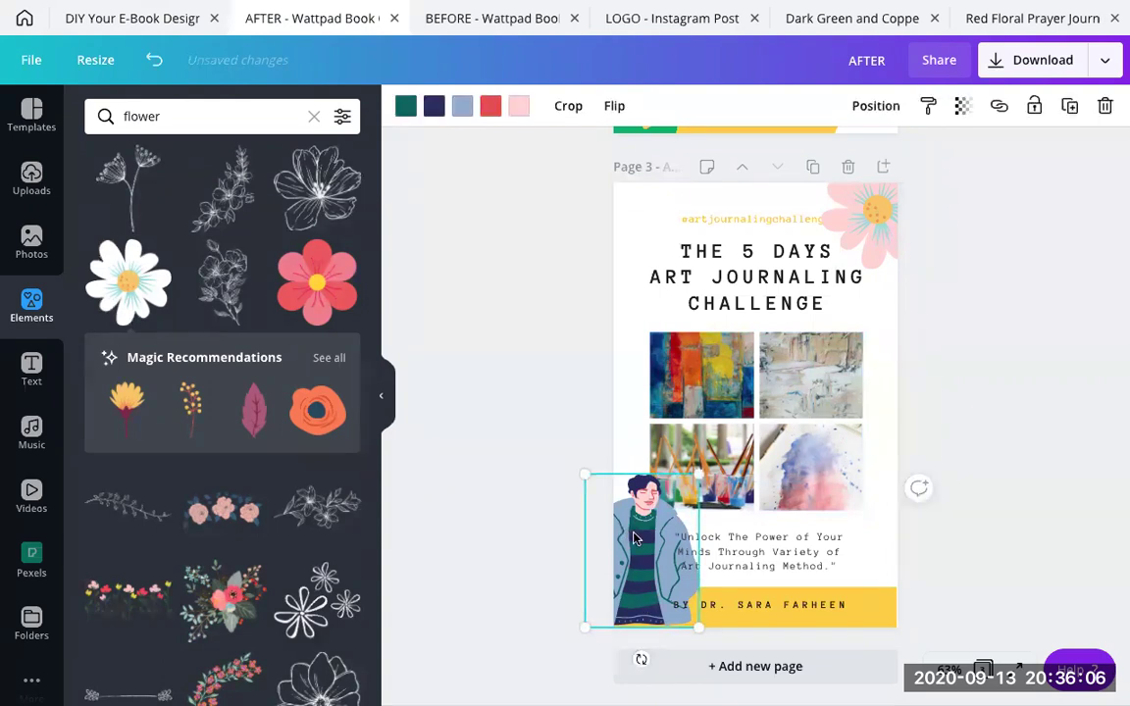
pyautogui.press('Delete')
pyautogui.click(871, 217)
pyautogui.press('Delete')
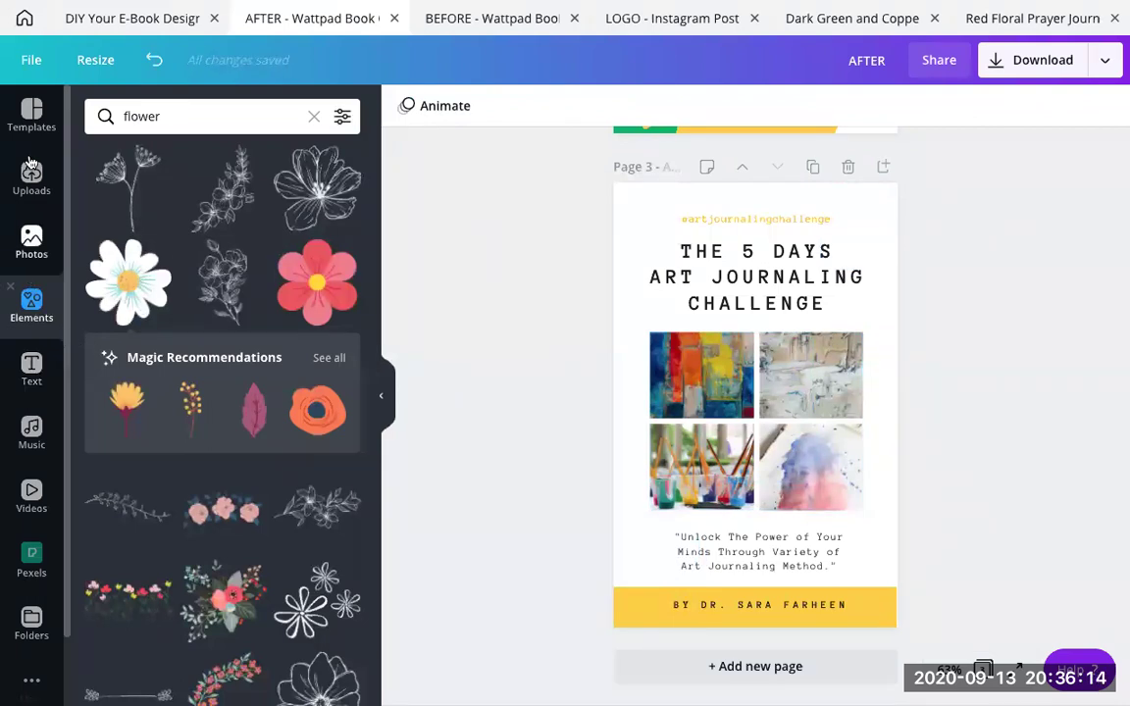
# Browse the Inspirational Book Cover templates and glance at the DIY Your E-Book Design project
pyautogui.click(33, 116)
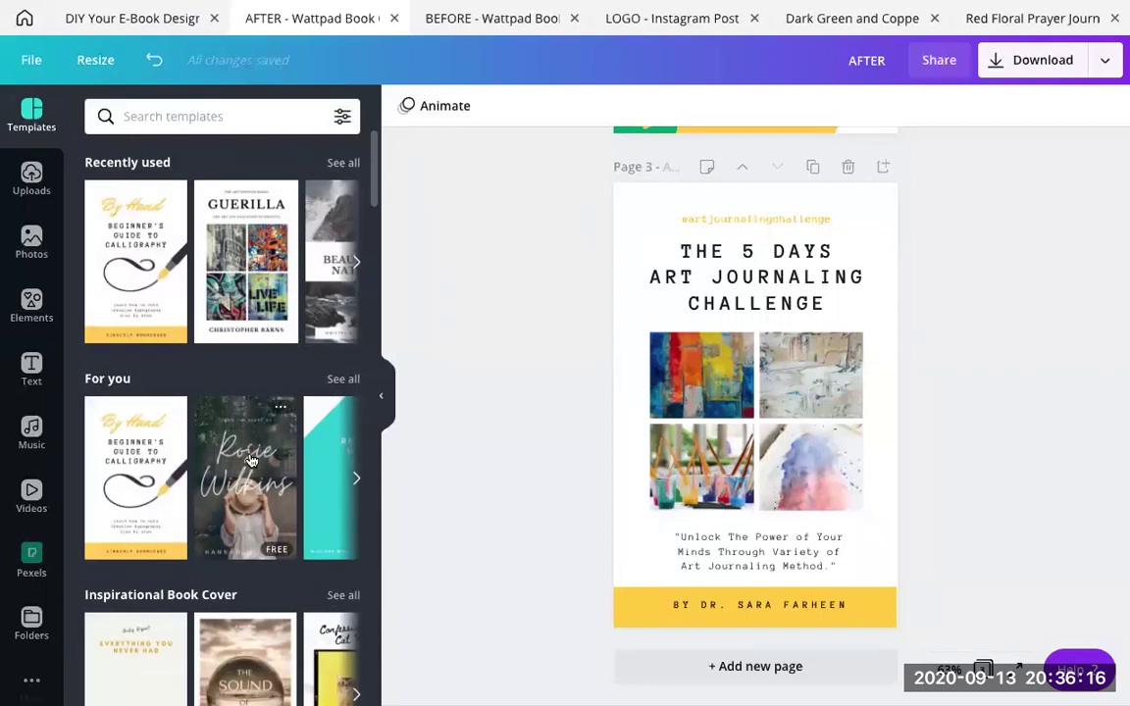
pyautogui.scroll(-2, 249, 458)
pyautogui.scroll(-2, 249, 459)
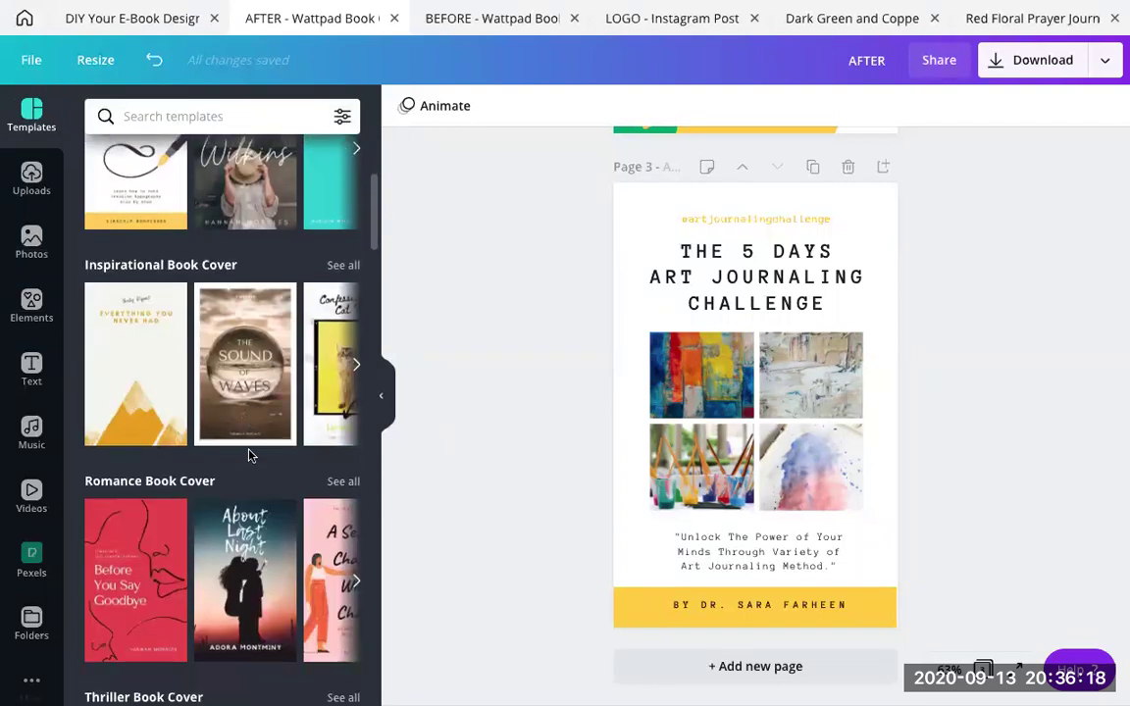
pyautogui.click(340, 266)
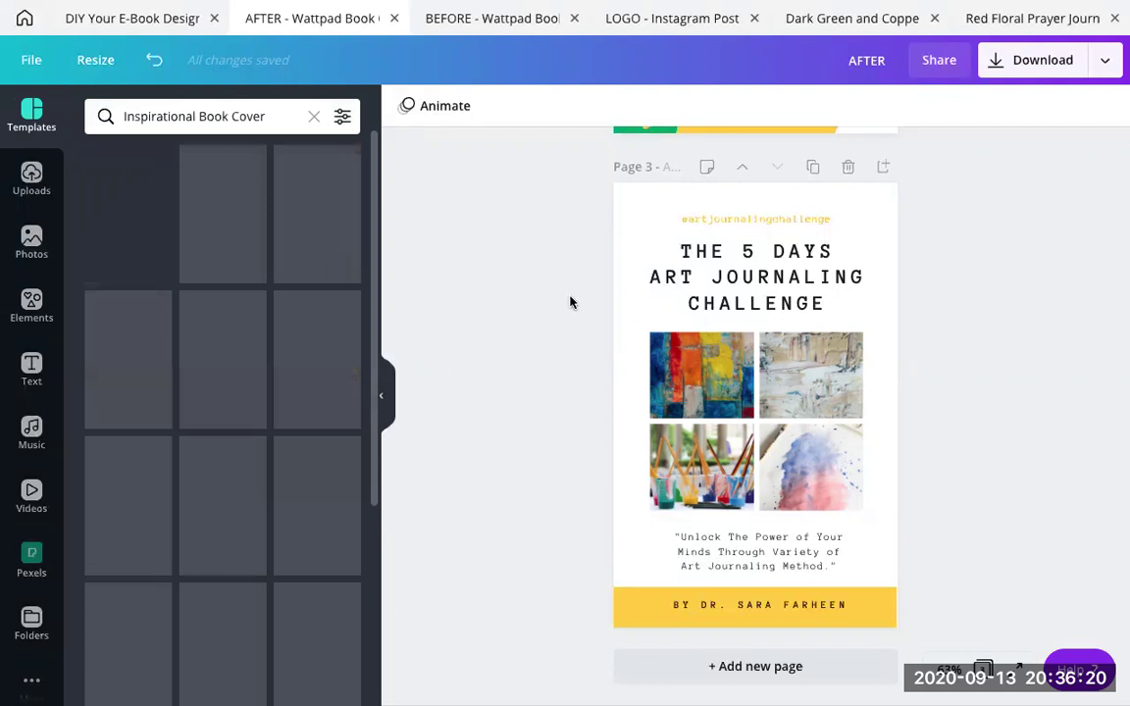
pyautogui.scroll(3, 768, 406)
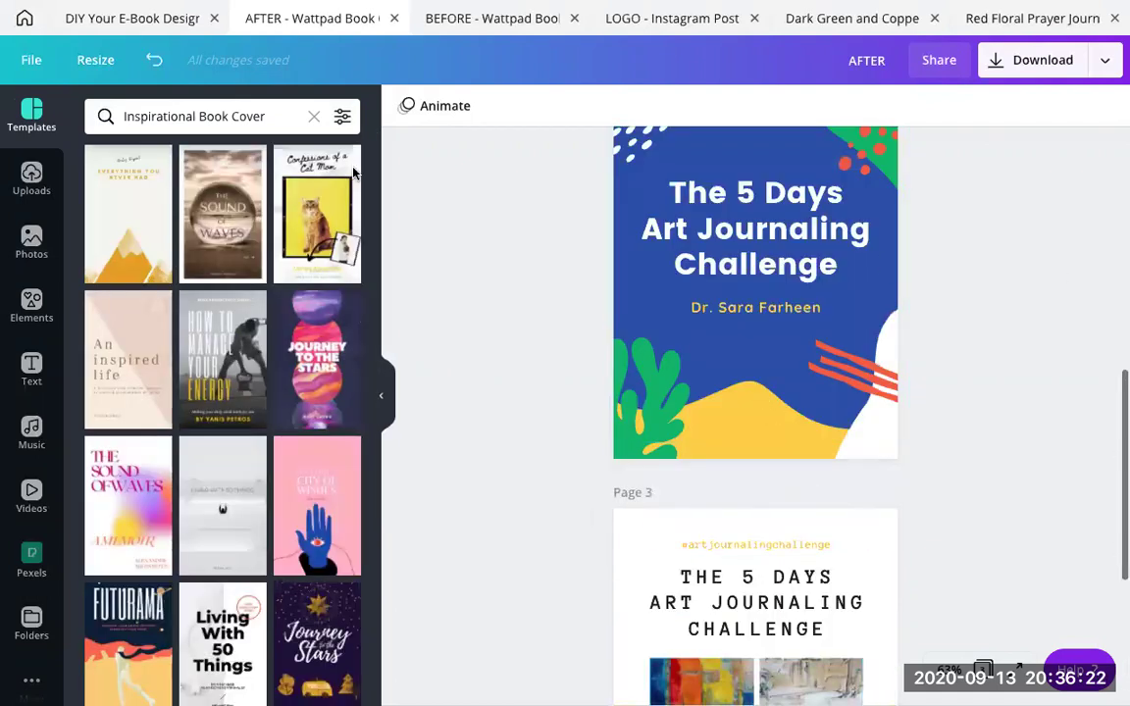
pyautogui.click(152, 18)
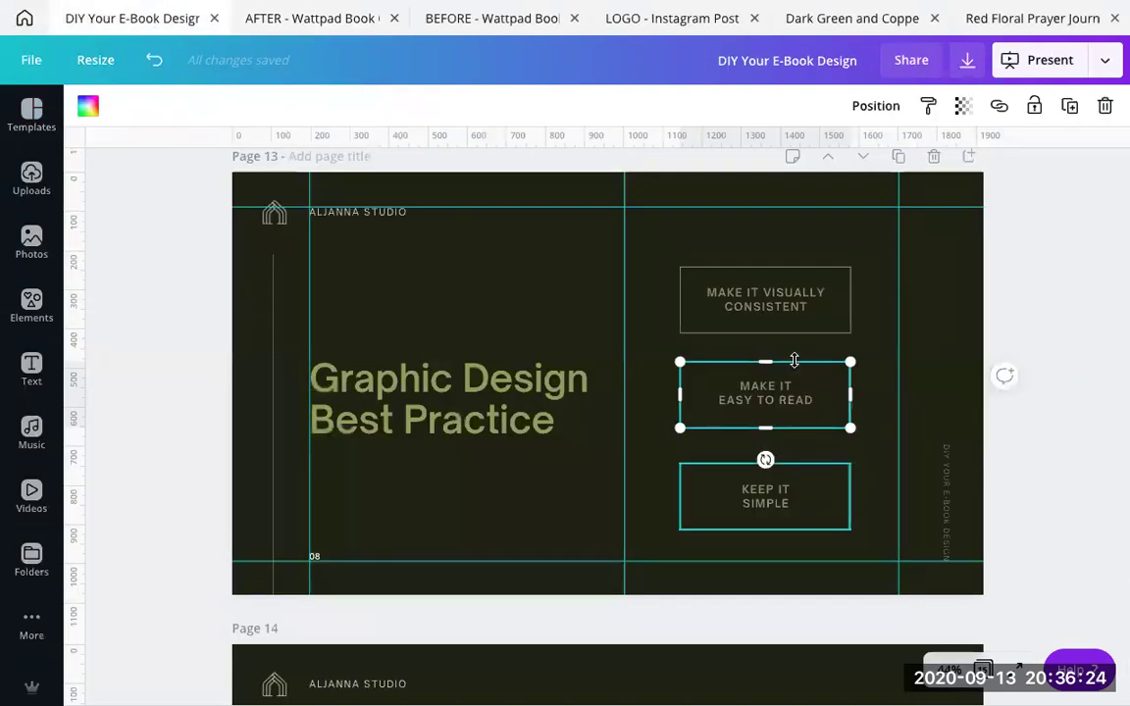
pyautogui.click(767, 304)
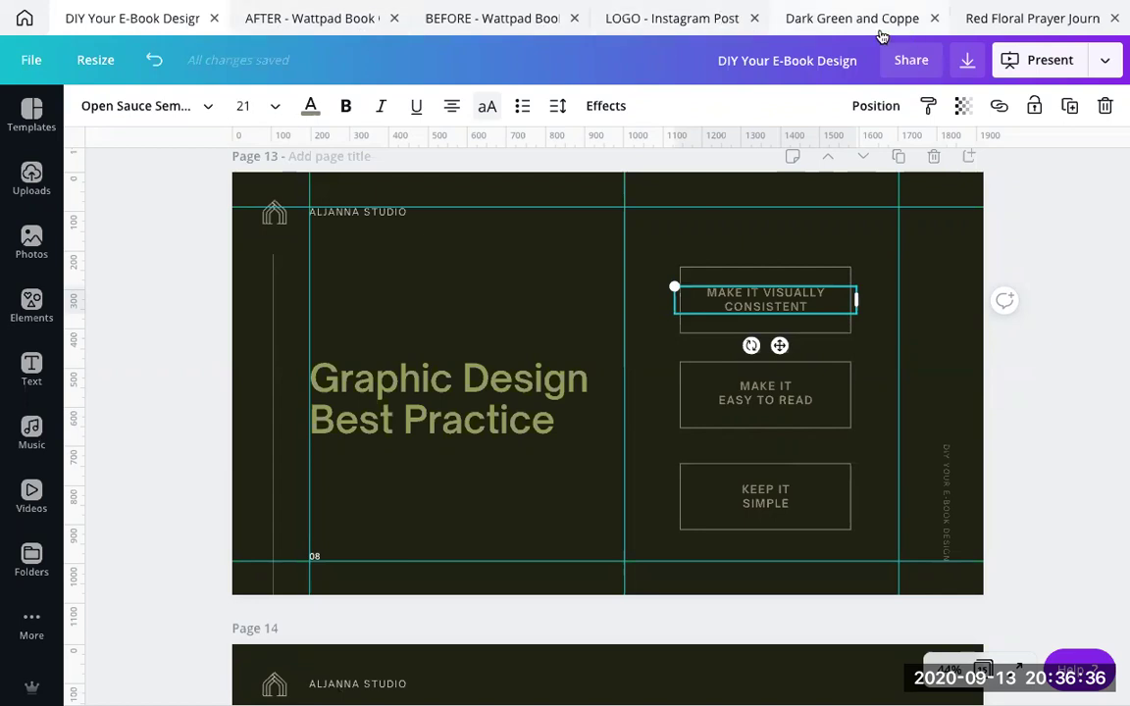
# Retitle the Therapeutic Art ebook design as 'EBOOK'
pyautogui.click(791, 28)
pyautogui.click(739, 61)
pyautogui.write('EBOOK')
pyautogui.press('Return')
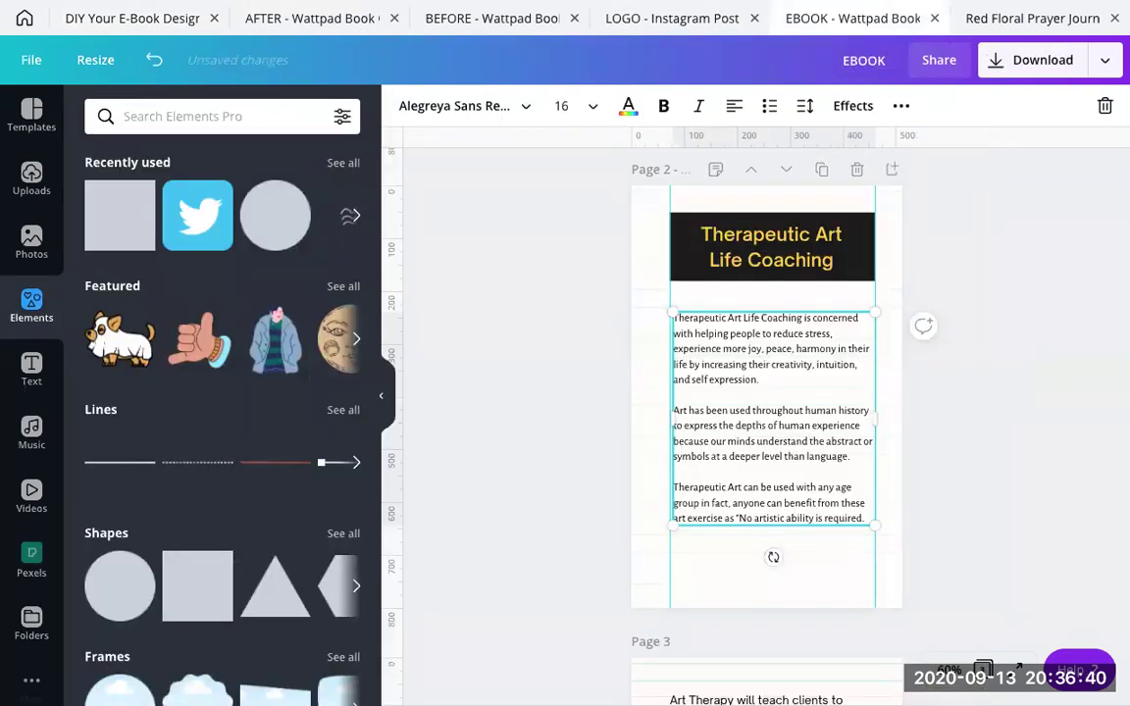
# Add a new page 3 after page 2 and apply the Ovo style from More > Styles
pyautogui.click(32, 680)
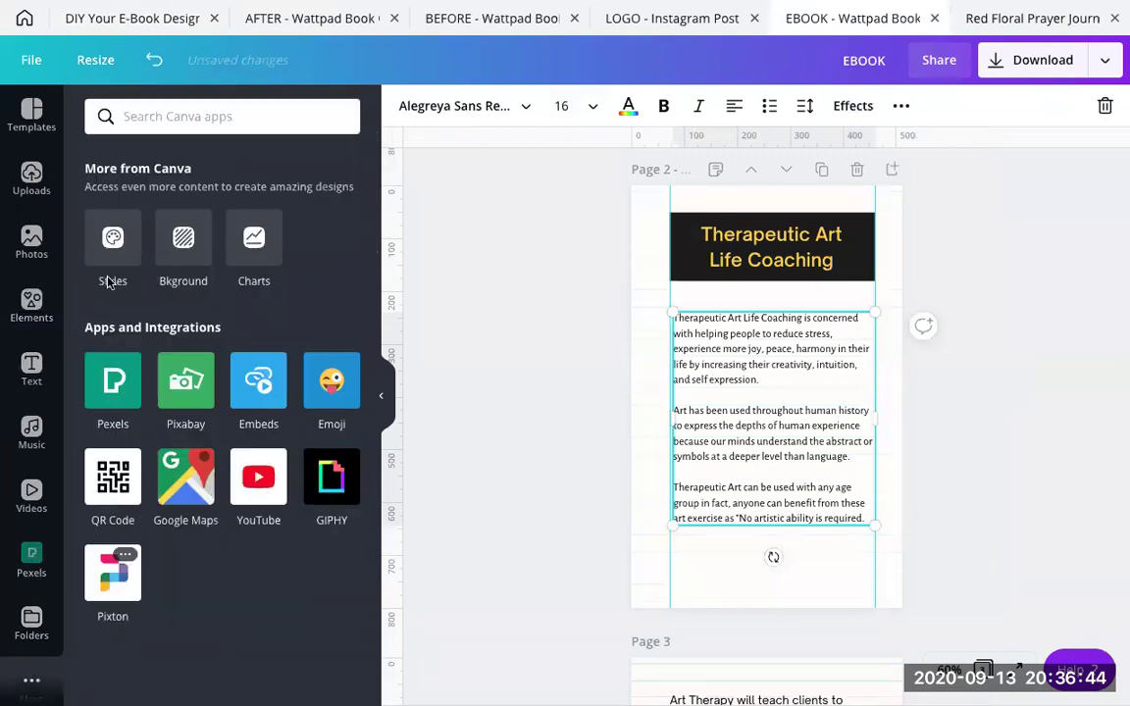
pyautogui.click(113, 240)
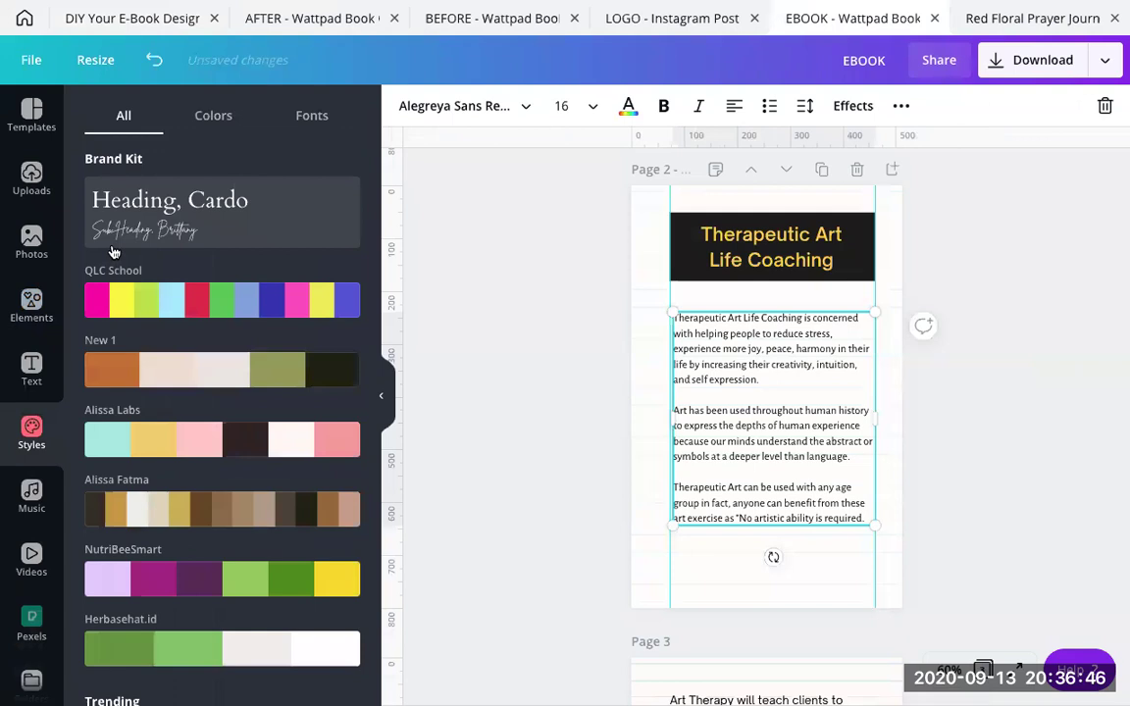
pyautogui.scroll(-1, 233, 499)
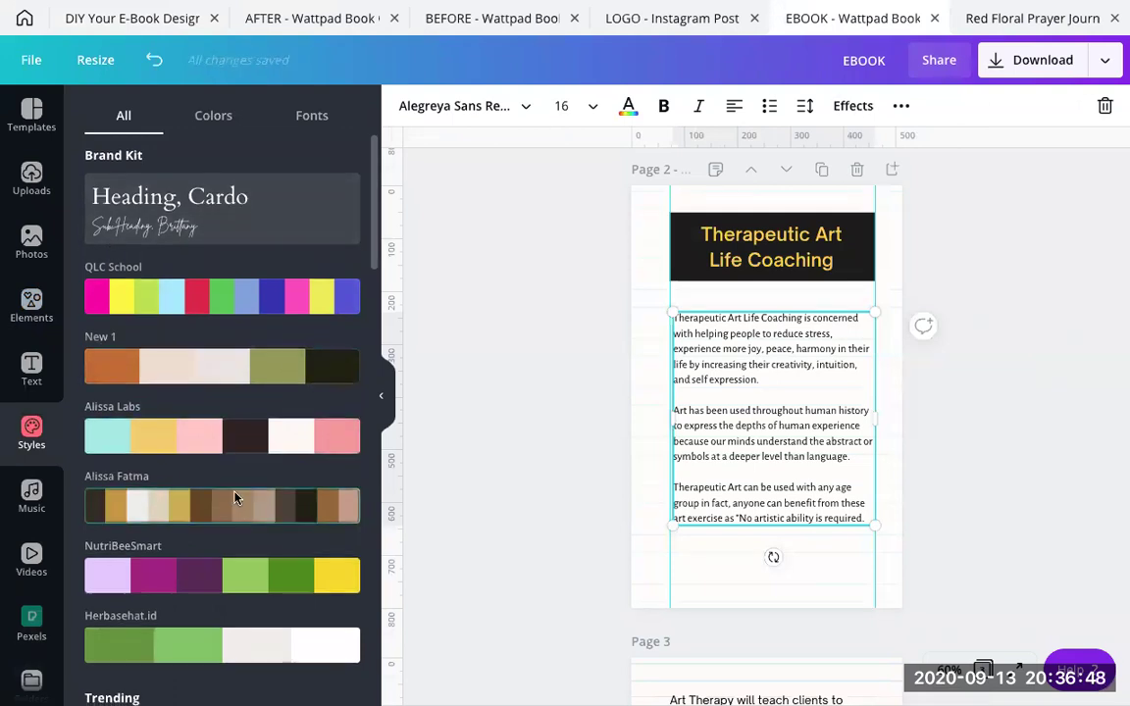
pyautogui.scroll(-5, 234, 498)
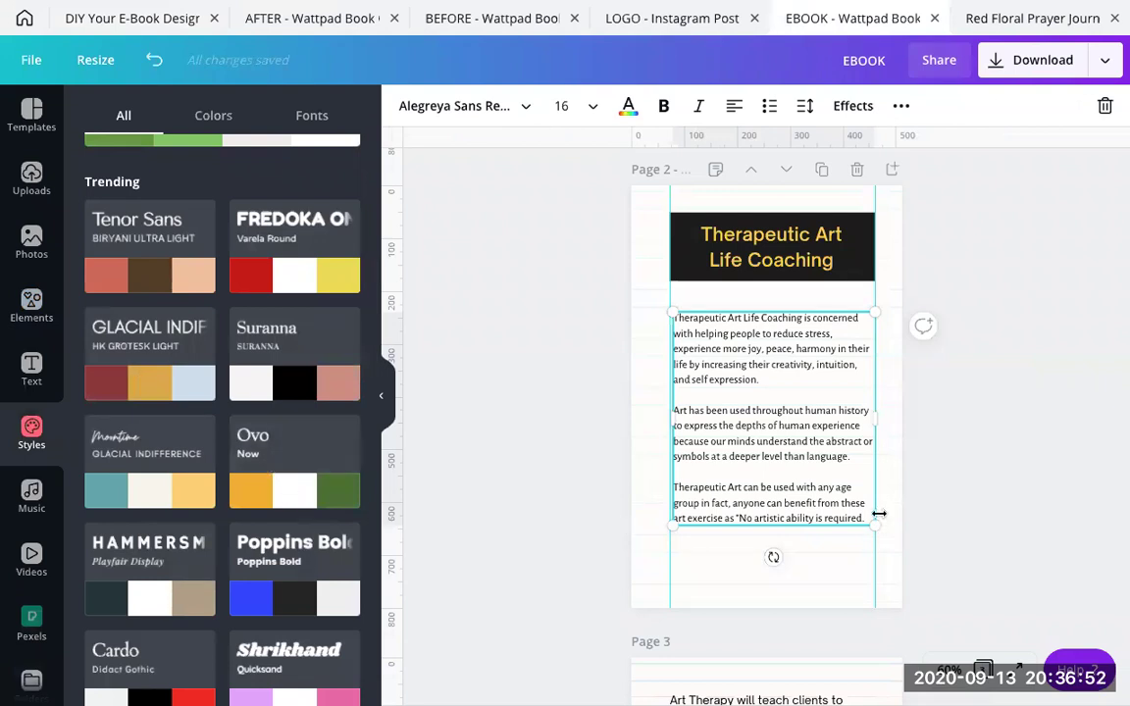
pyautogui.click(892, 169)
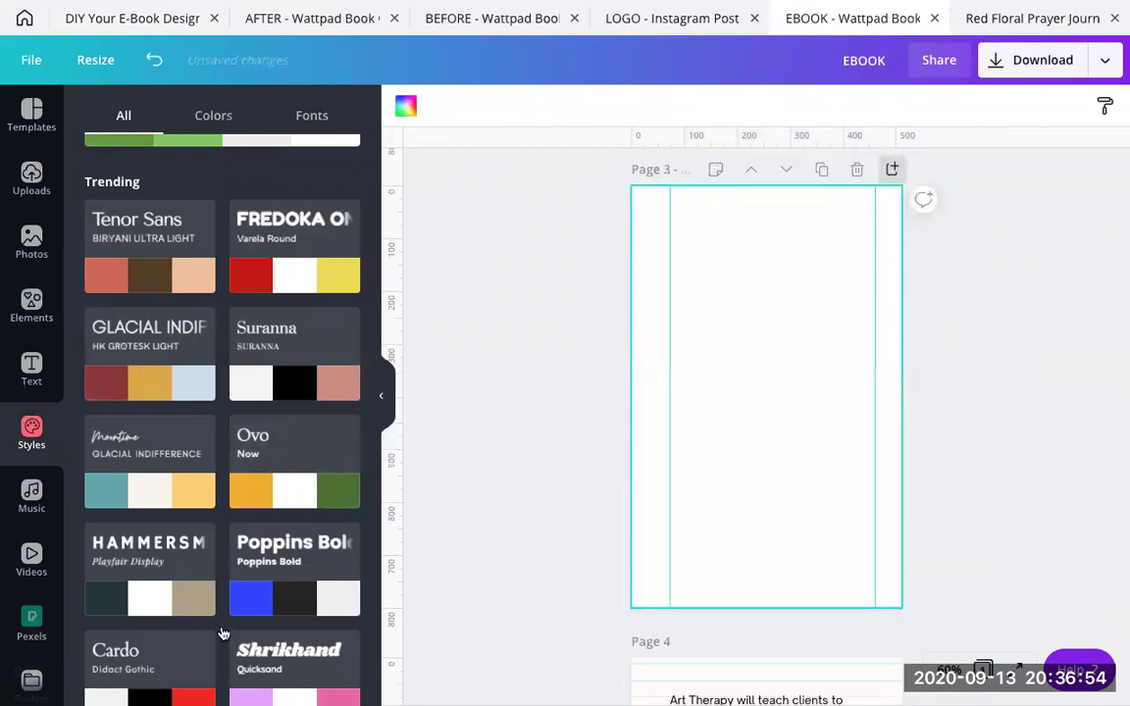
pyautogui.click(252, 480)
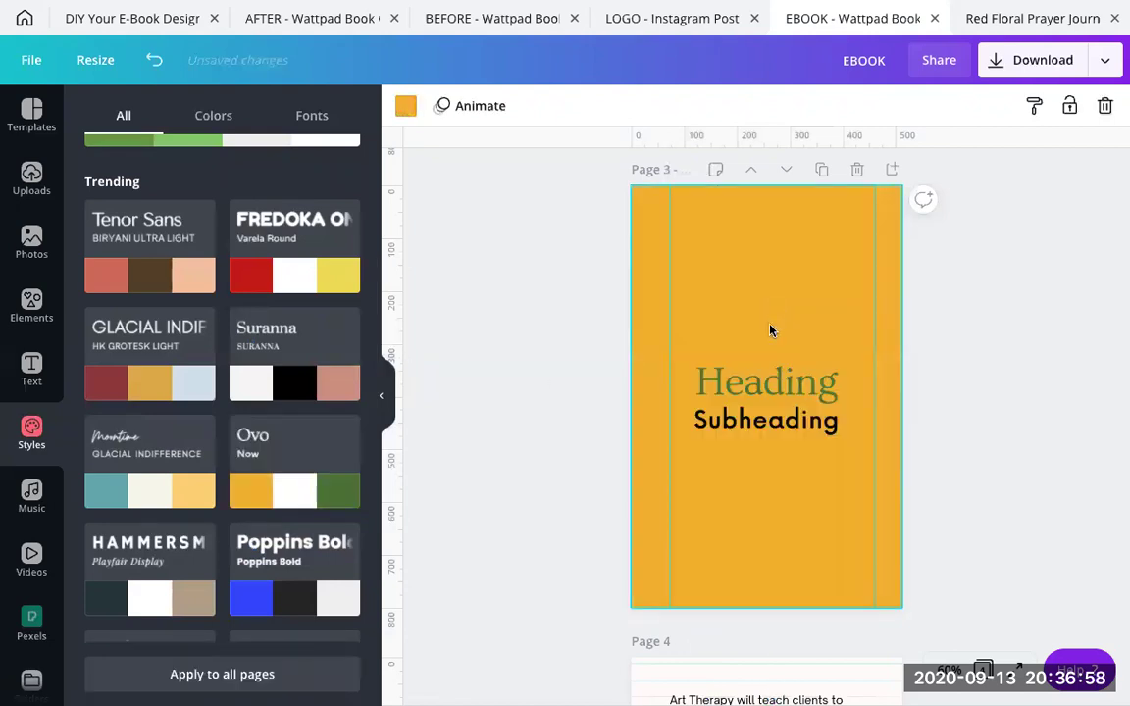
# Check the orange background colour of the new page 3
pyautogui.click(777, 389)
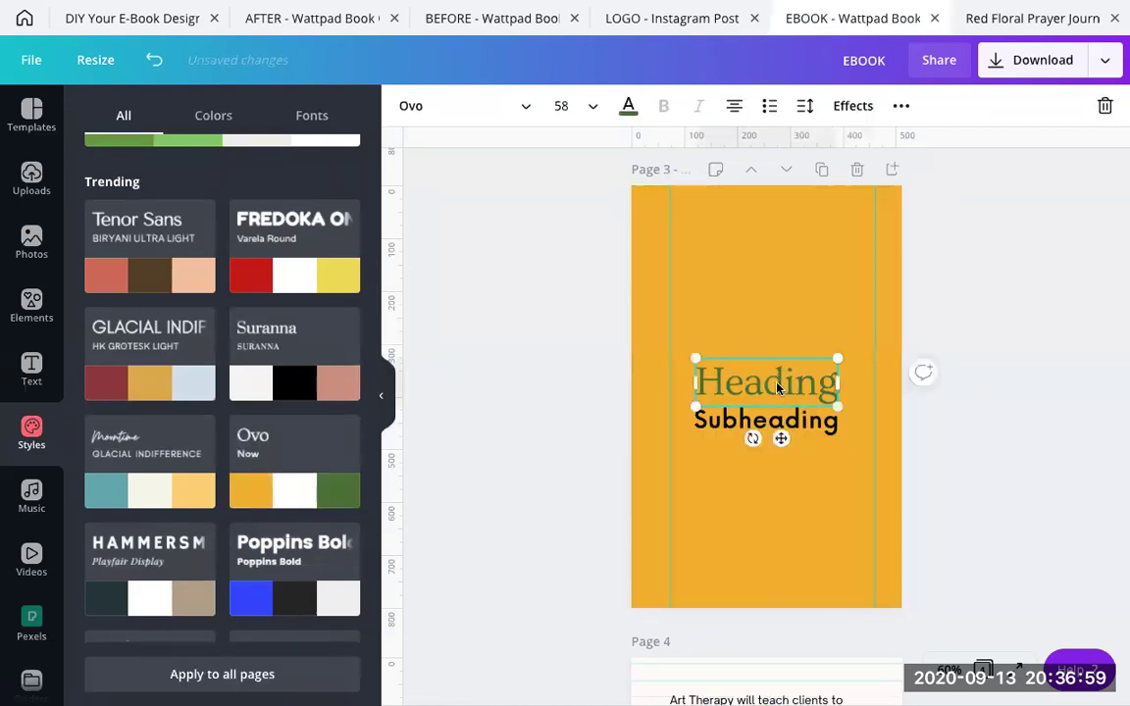
pyautogui.click(784, 300)
pyautogui.click(405, 105)
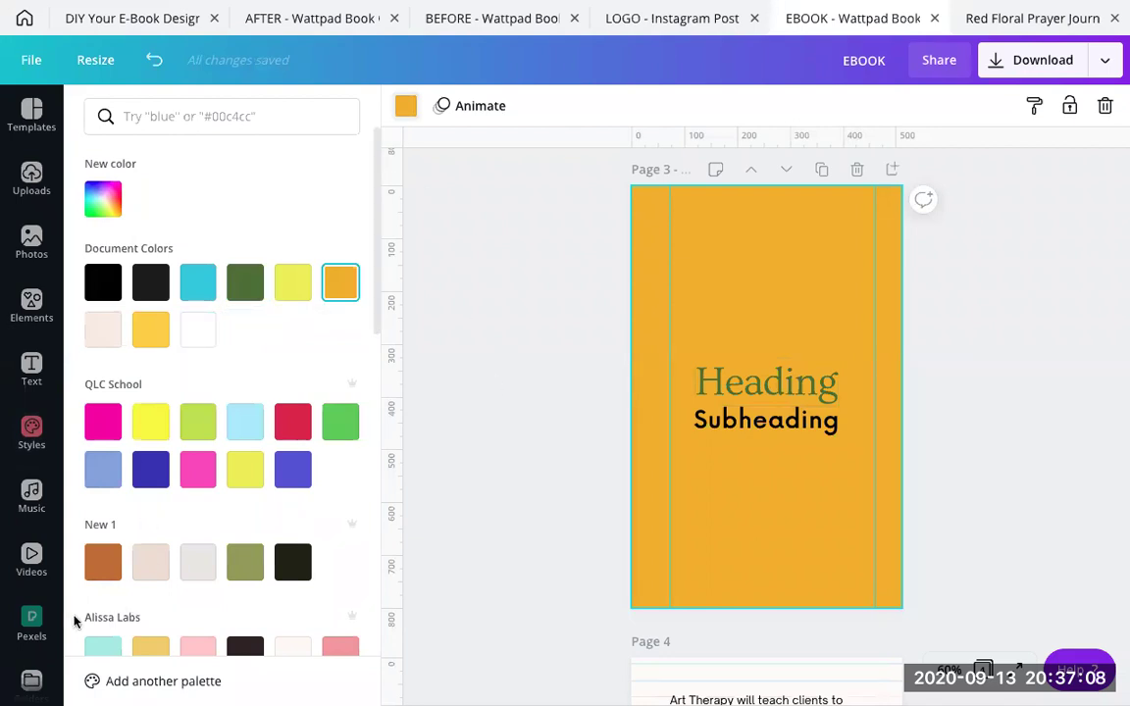
pyautogui.click(30, 432)
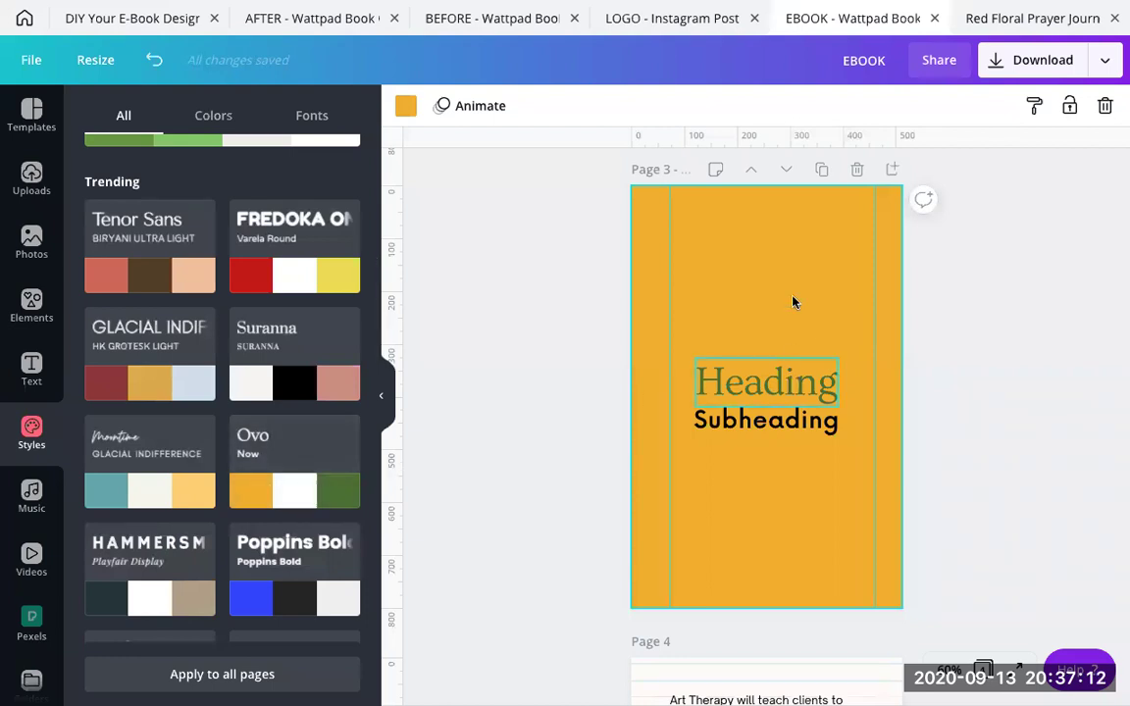
# Scroll through the BEFORE cover design, inspecting its author line and #artjournalingchallenge hashtag
pyautogui.click(150, 22)
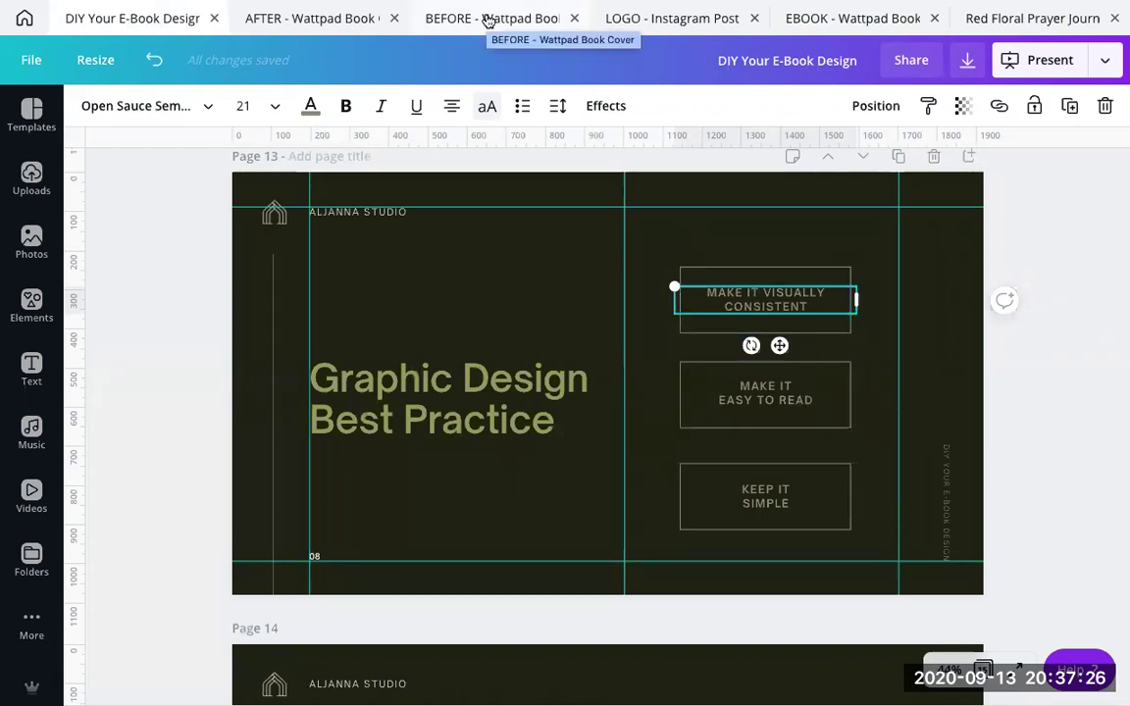
pyautogui.click(487, 19)
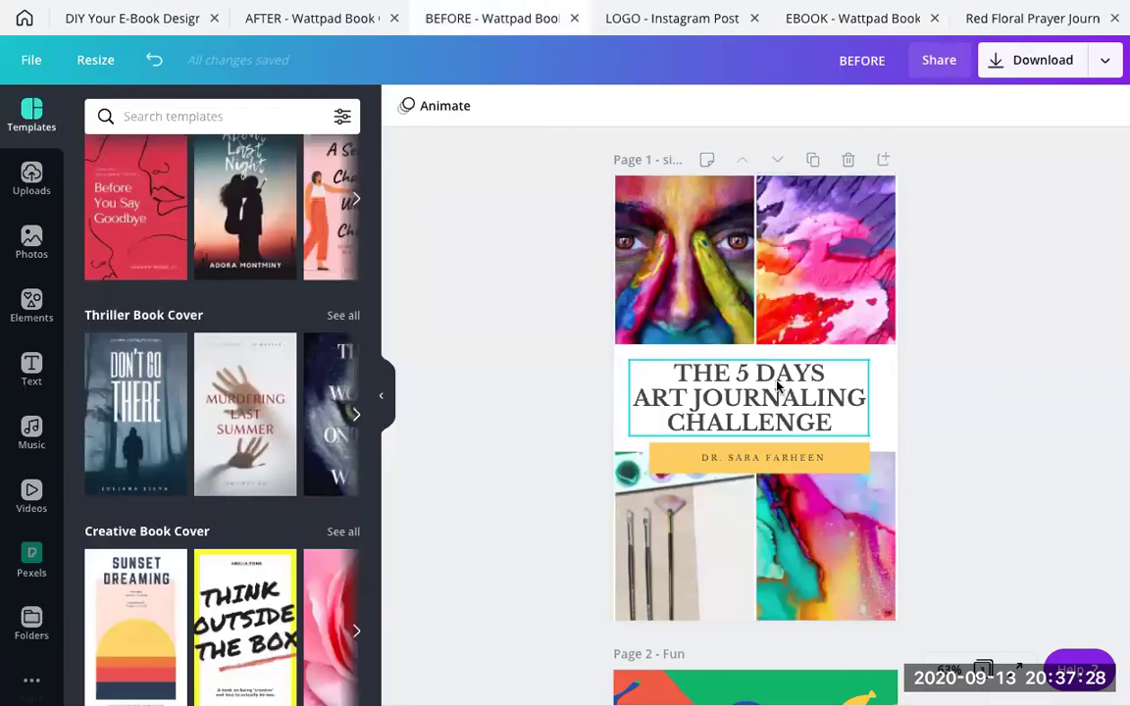
pyautogui.scroll(-2, 775, 384)
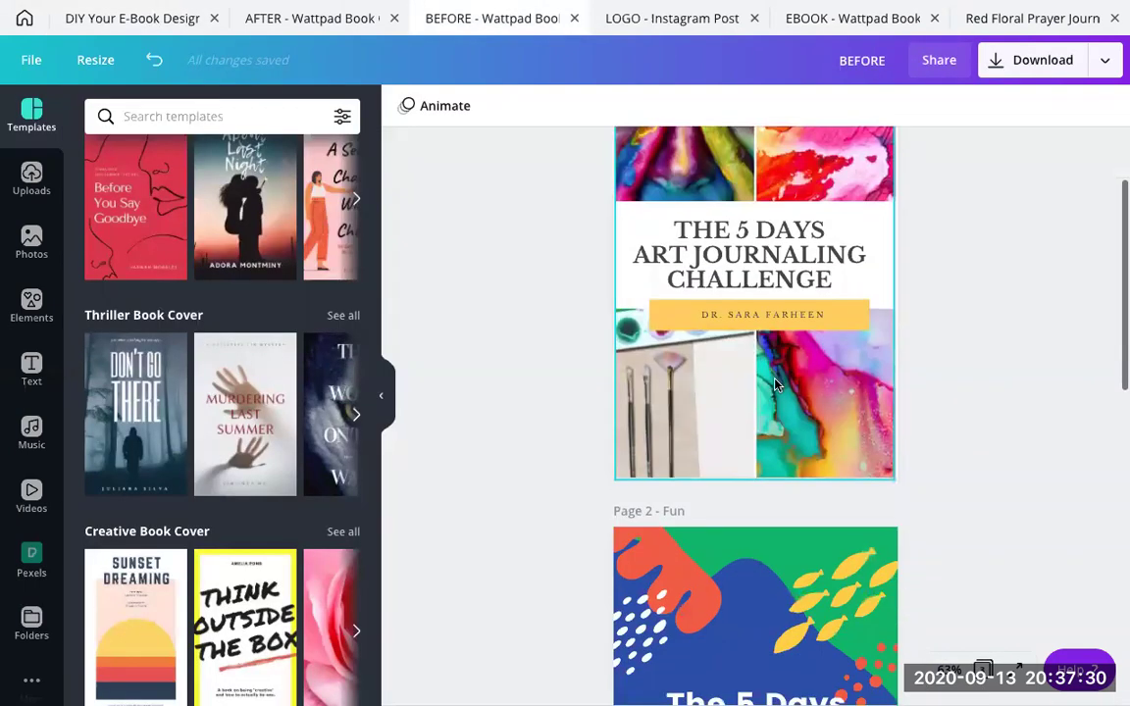
pyautogui.scroll(-5, 782, 346)
pyautogui.scroll(-3, 782, 345)
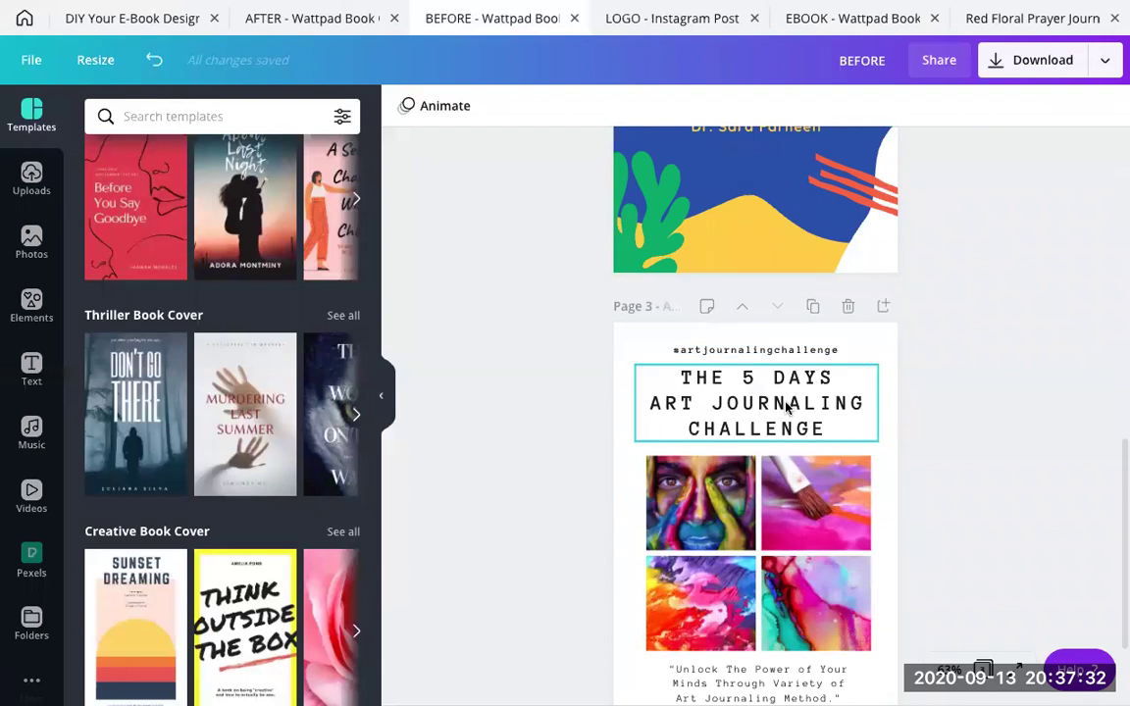
pyautogui.scroll(-1, 784, 407)
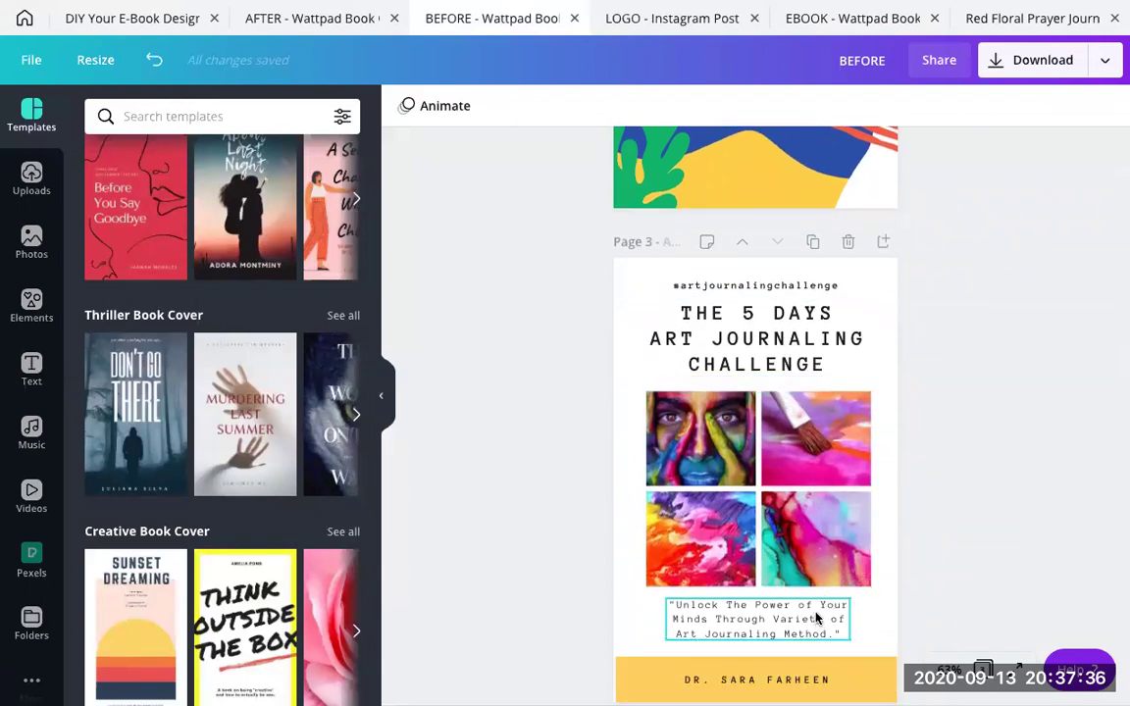
pyautogui.scroll(-1, 817, 618)
pyautogui.click(822, 663)
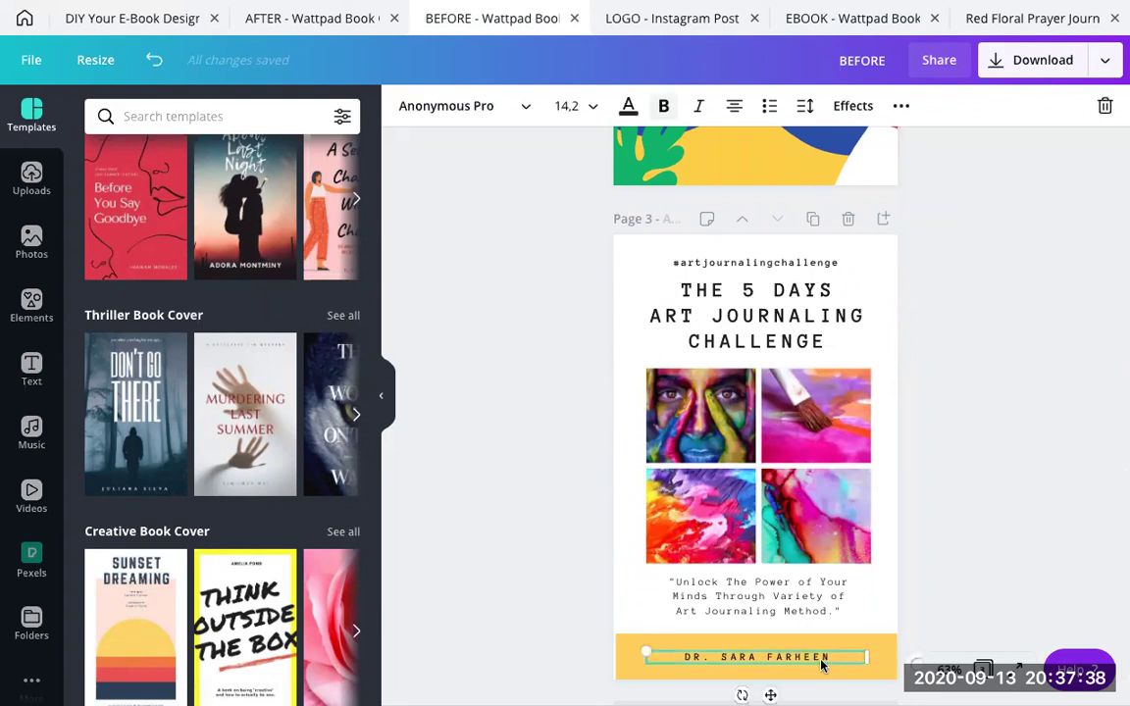
pyautogui.click(822, 264)
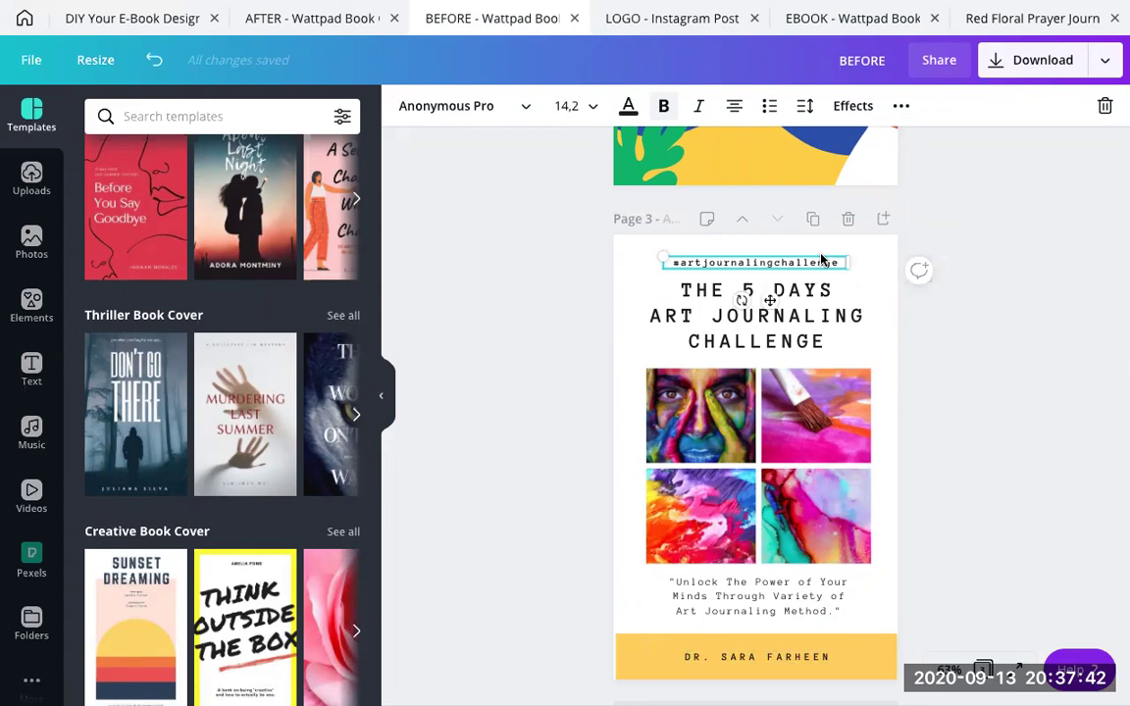
pyautogui.click(142, 20)
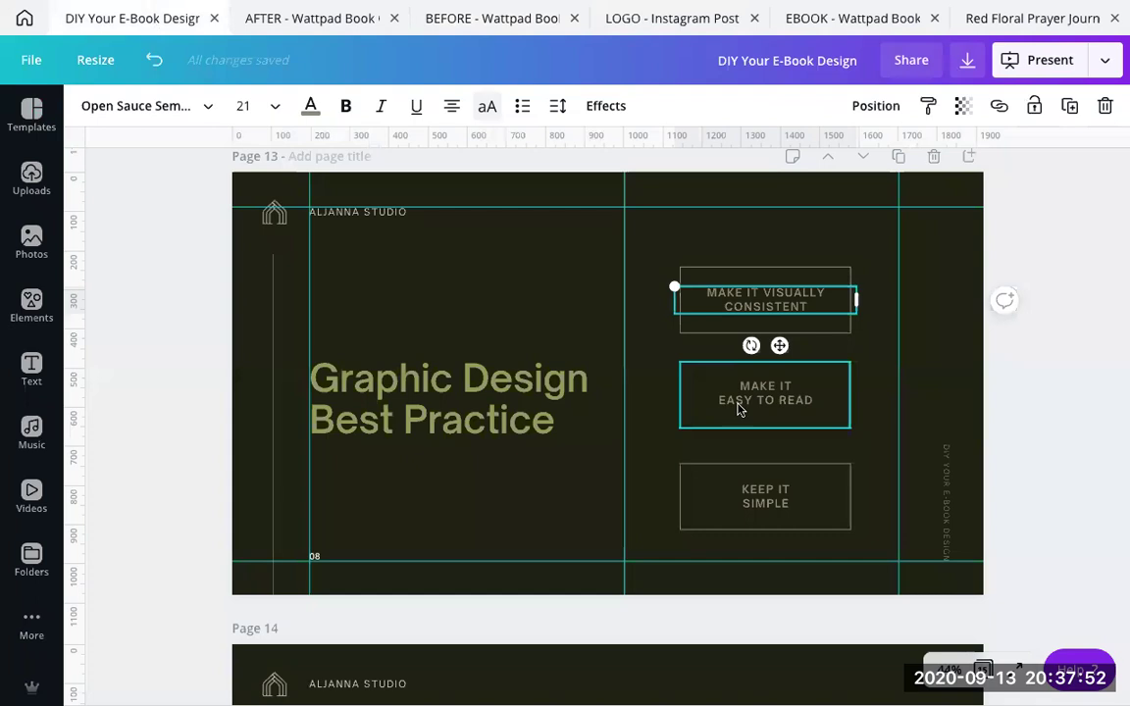
# Scroll to page 14 and select the WHERE TO SELL heading and the gumroad.com/products link
pyautogui.scroll(-1, 740, 408)
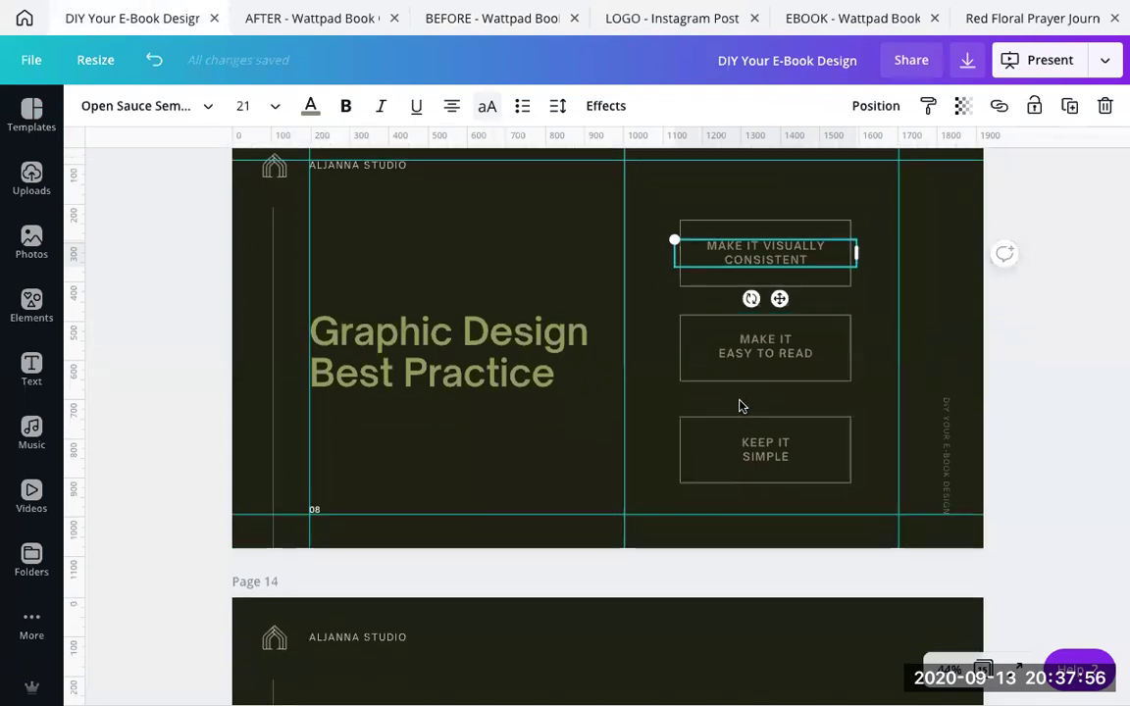
pyautogui.scroll(-5, 742, 406)
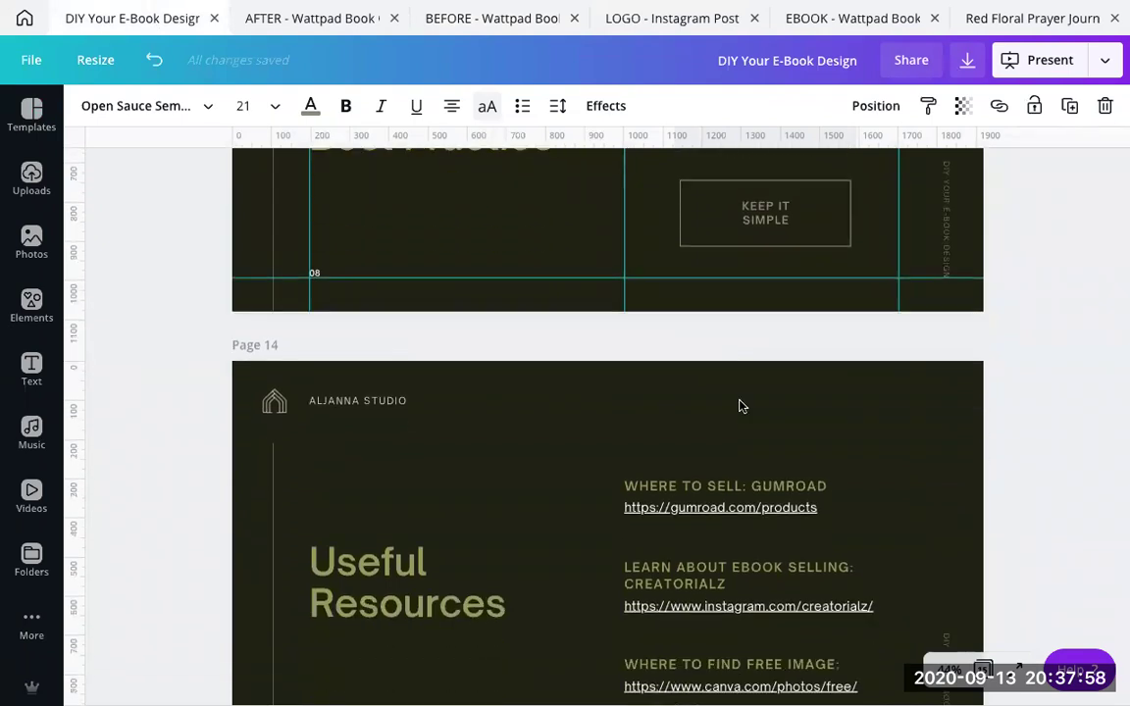
pyautogui.scroll(-3, 741, 406)
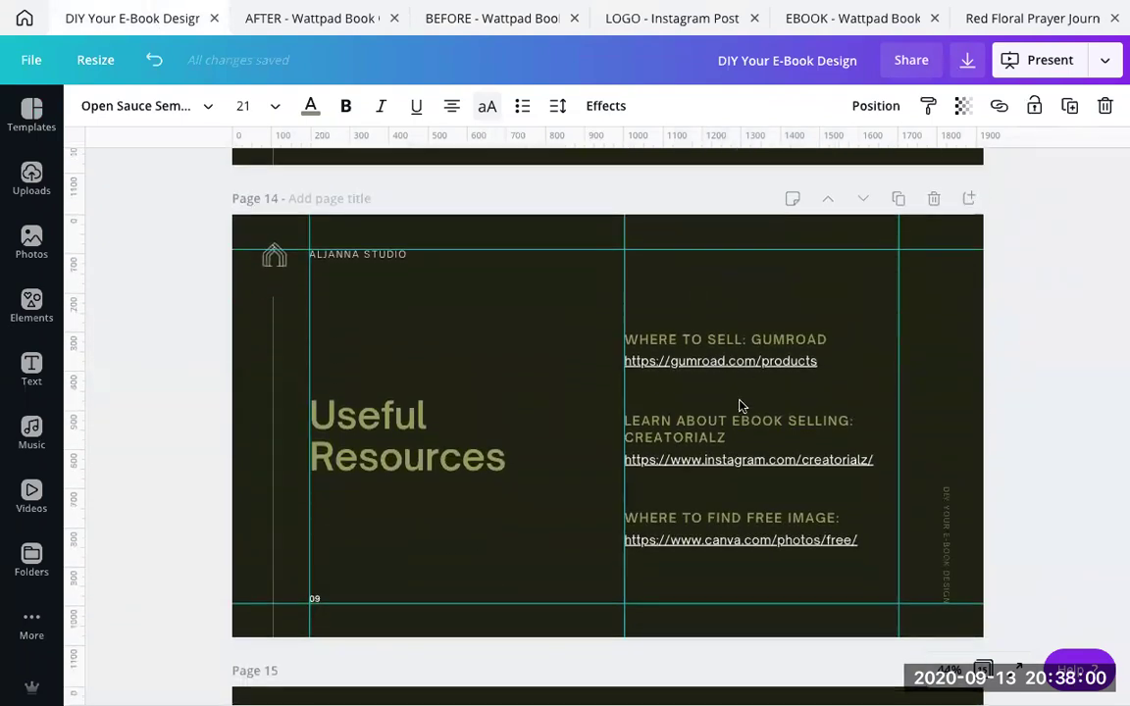
pyautogui.click(742, 298)
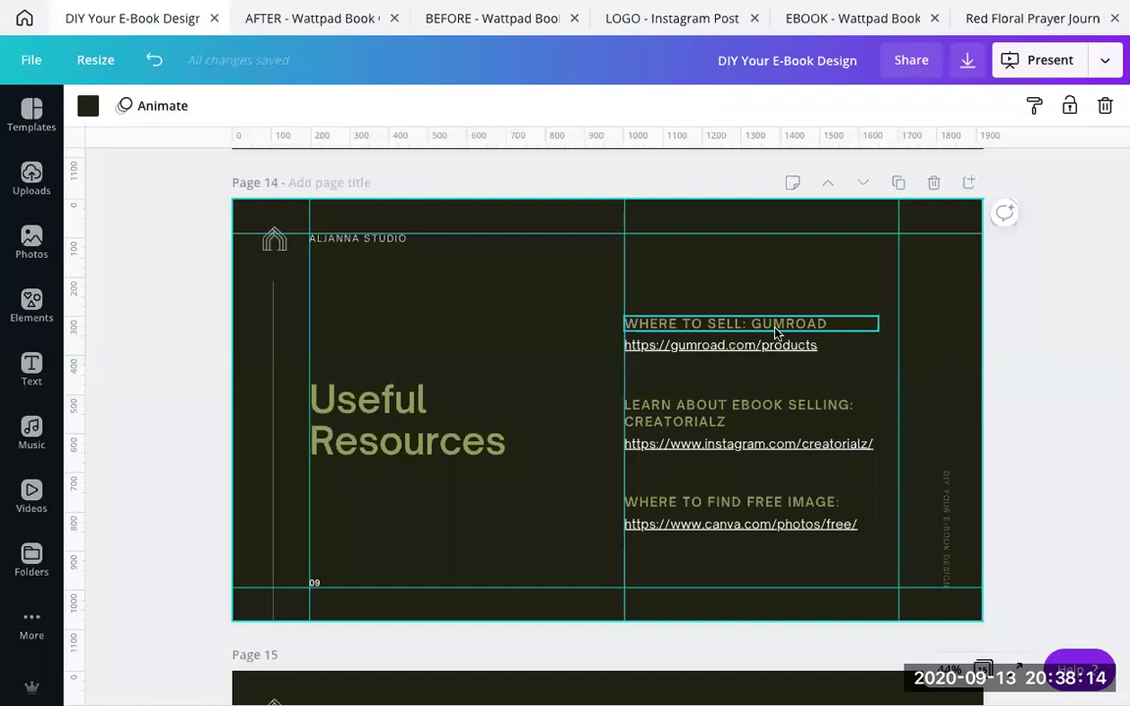
pyautogui.click(775, 334)
pyautogui.click(702, 348)
pyautogui.click(699, 346)
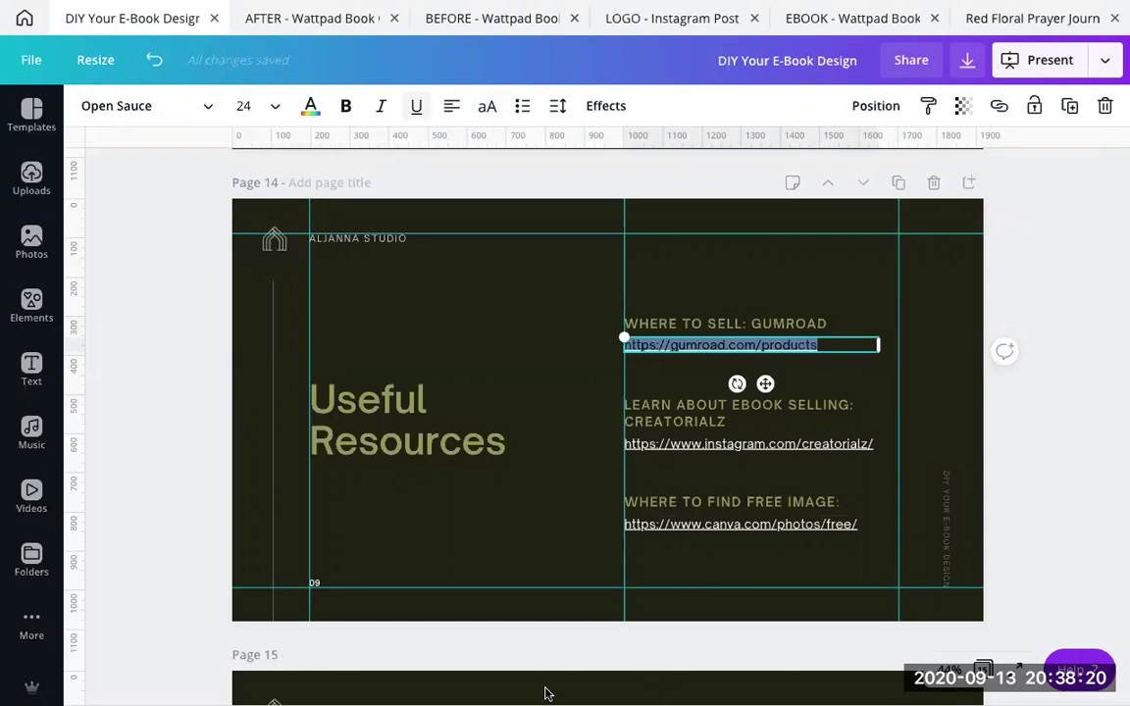
pyautogui.moveTo(608, 687)
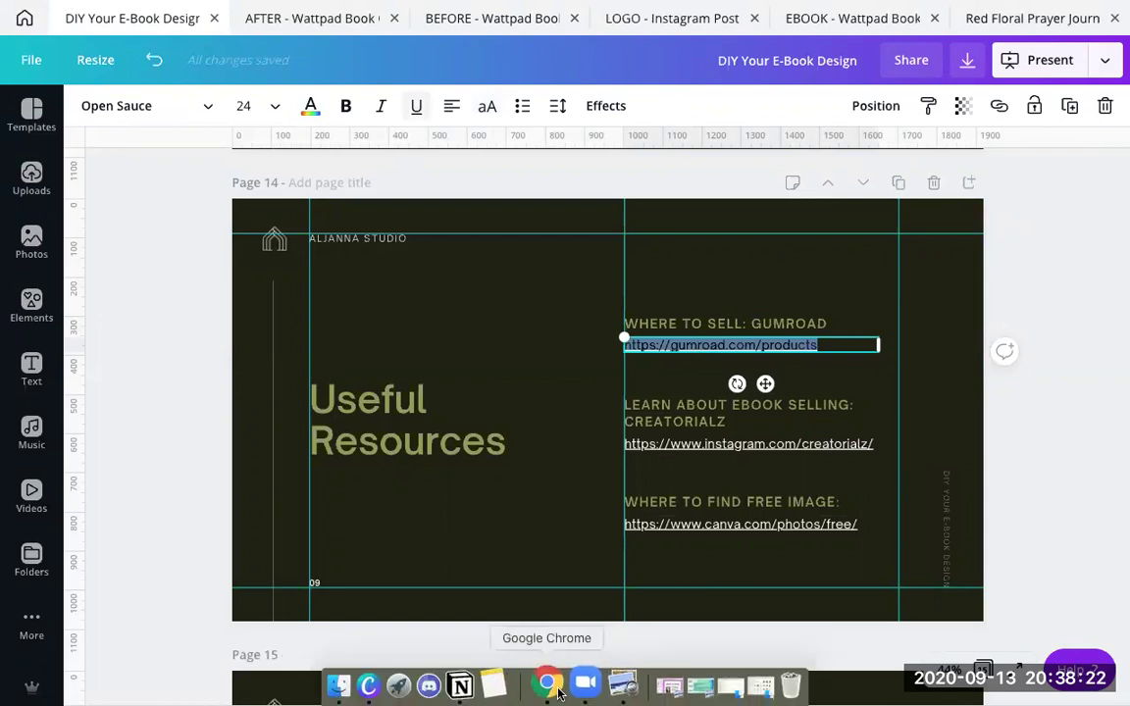
pyautogui.click(548, 687)
# Load gumroad.com/products, refresh the products list, and start a new product
pyautogui.click(280, 45)
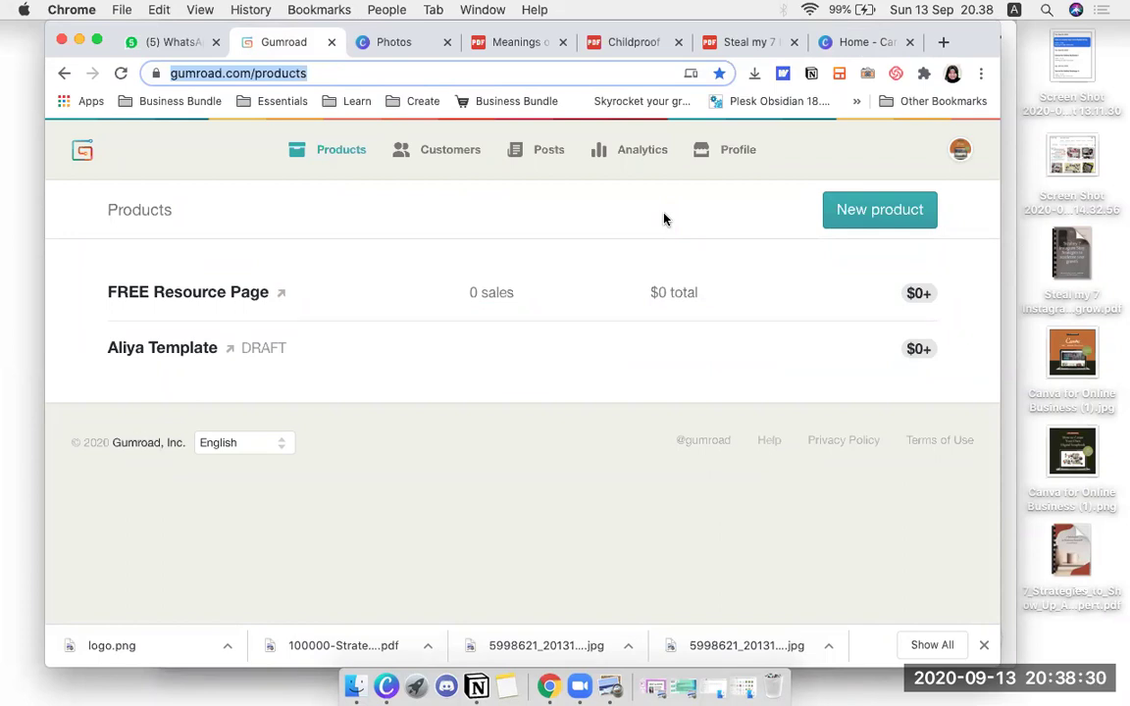
pyautogui.click(371, 73)
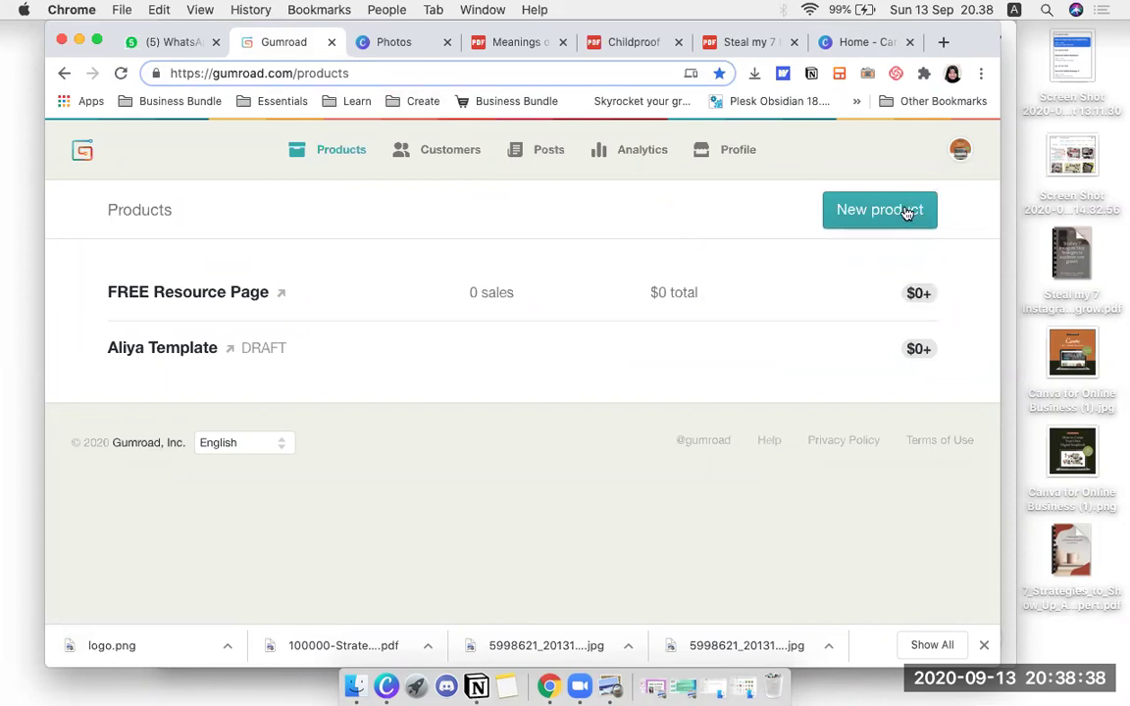
pyautogui.click(321, 158)
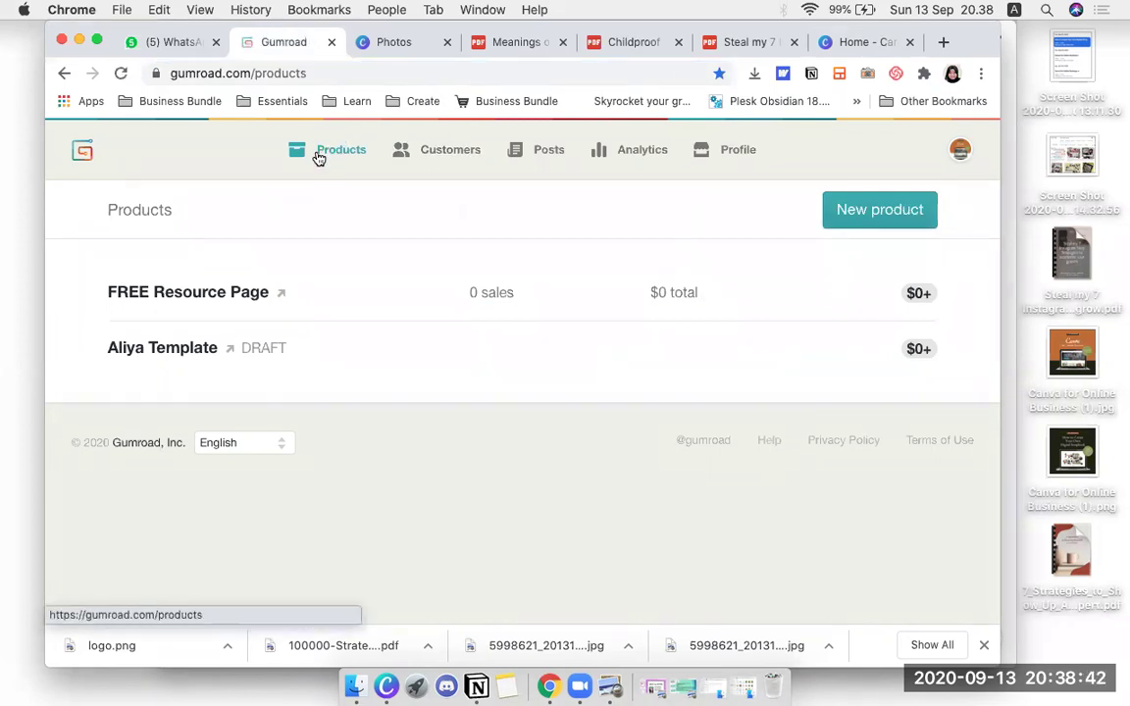
pyautogui.click(857, 222)
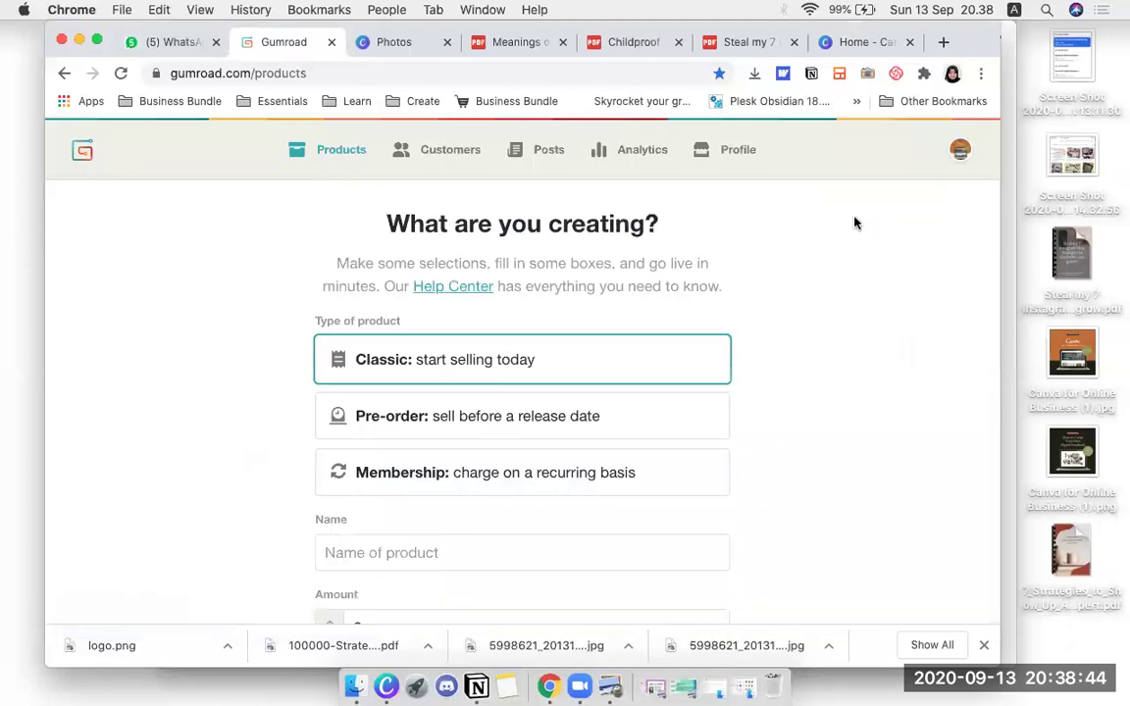
# Choose the Classic product type and name it 'How to Create an Ebook'
pyautogui.click(495, 365)
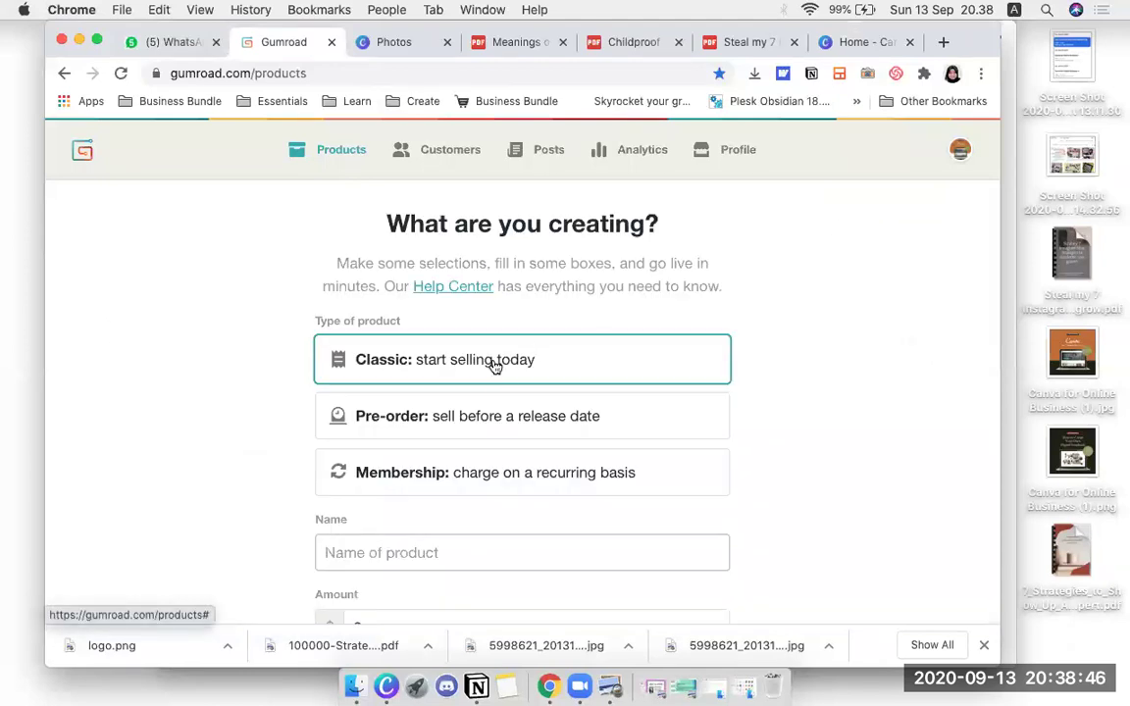
pyautogui.scroll(-1, 487, 363)
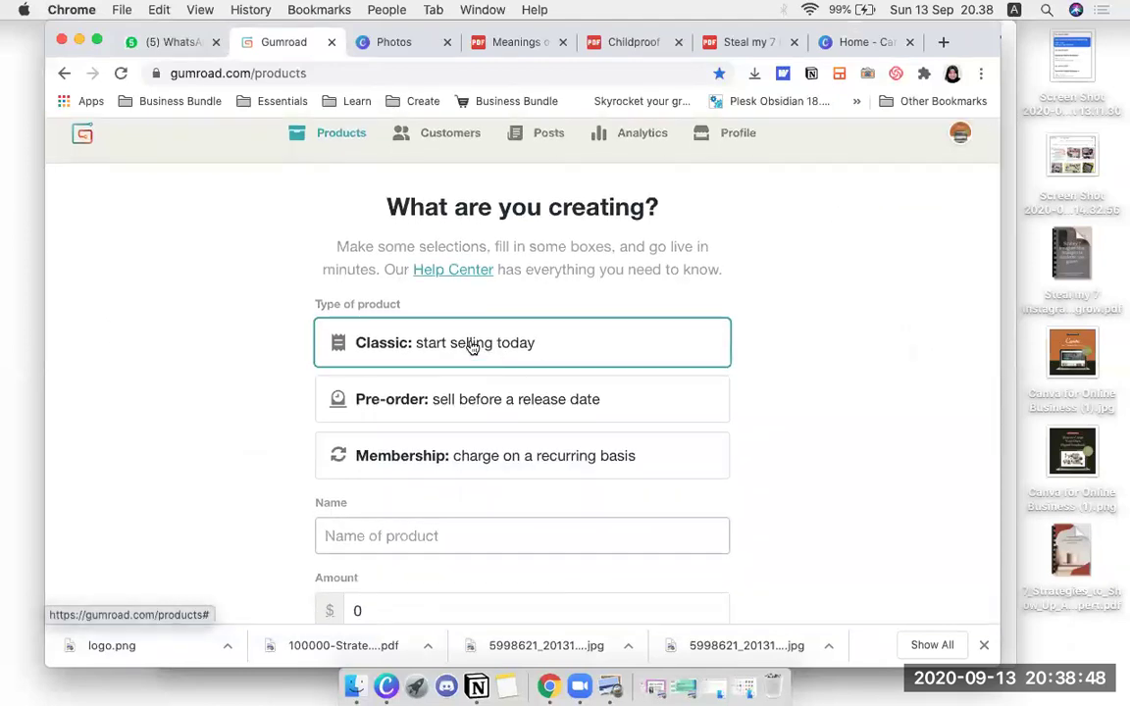
pyautogui.scroll(-2, 472, 347)
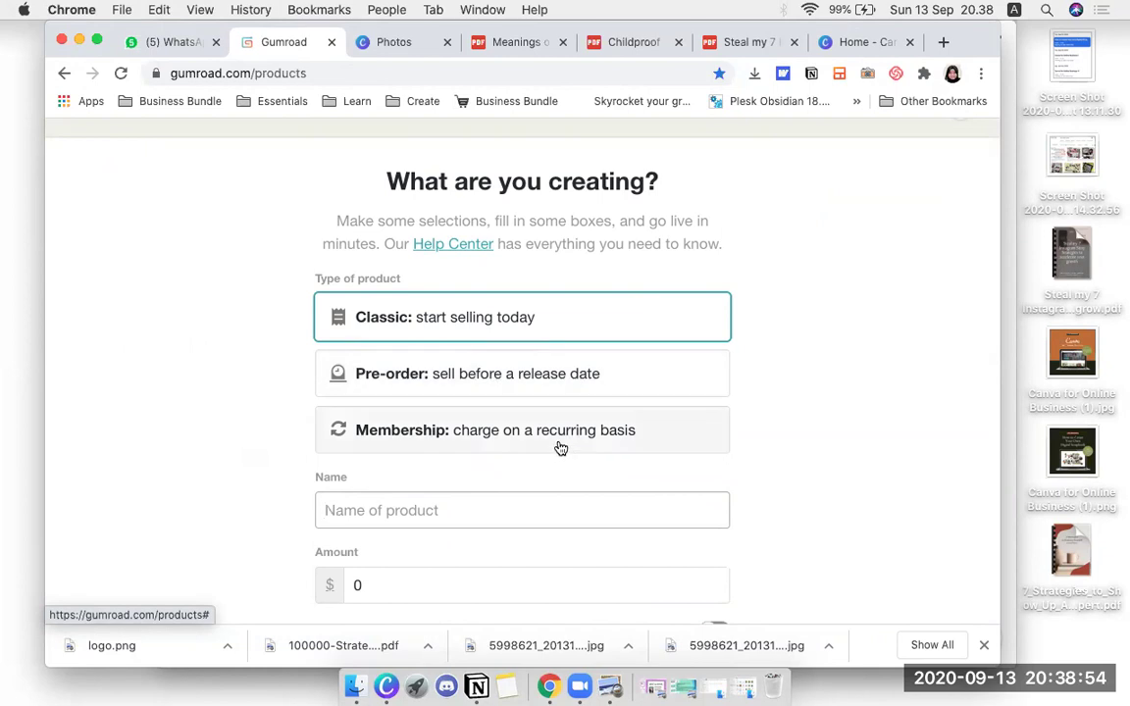
pyautogui.scroll(-4, 492, 412)
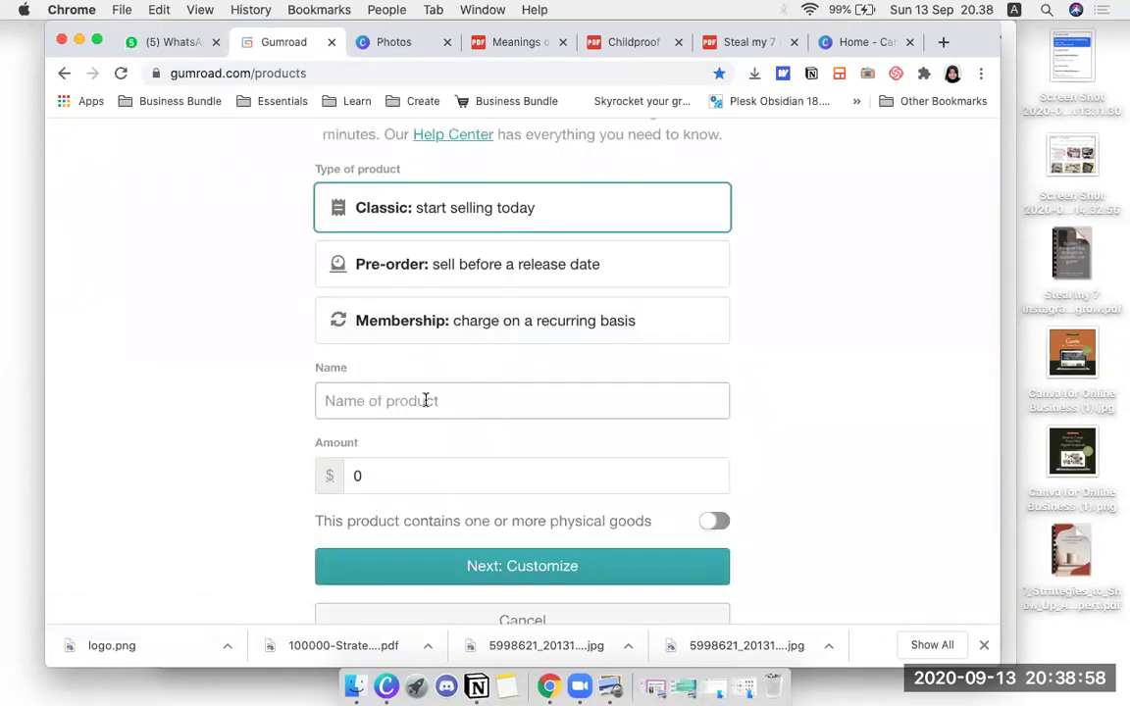
pyautogui.write('EBO')
pyautogui.press('BackSpace')
pyautogui.press('BackSpace')
pyautogui.press('BackSpace')
pyautogui.write('How to')
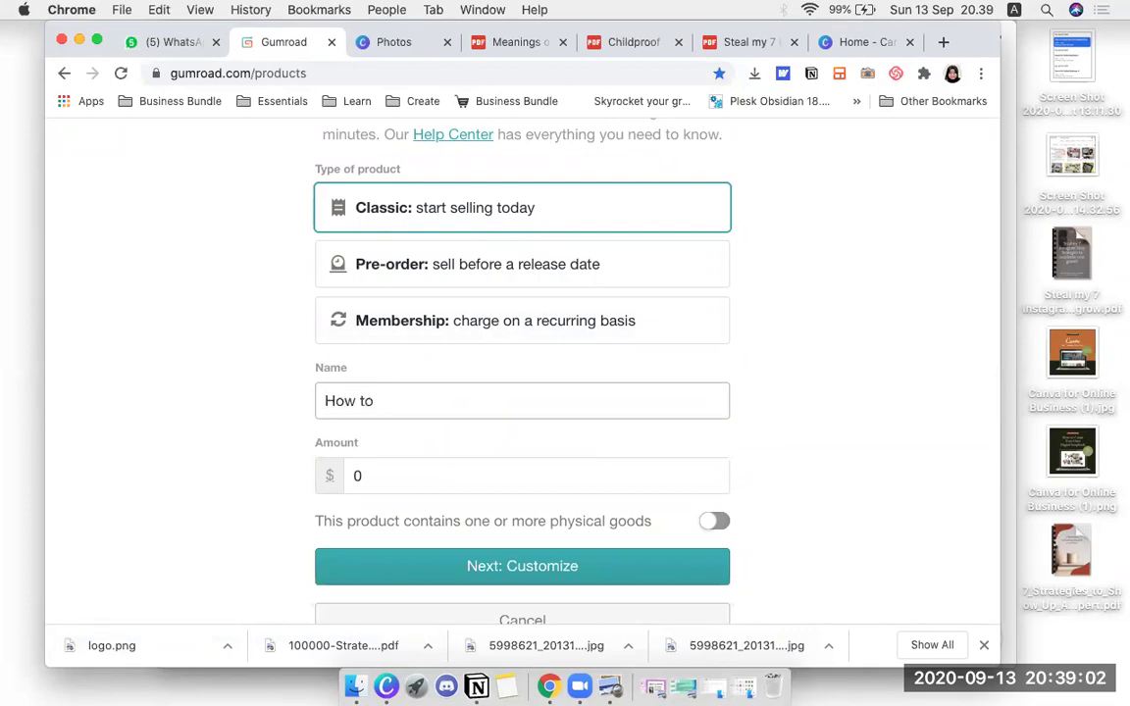
pyautogui.write(' Create an Ebook')
# Set the price to $10 and proceed to Next: Customize
pyautogui.click(383, 476)
pyautogui.press('BackSpace')
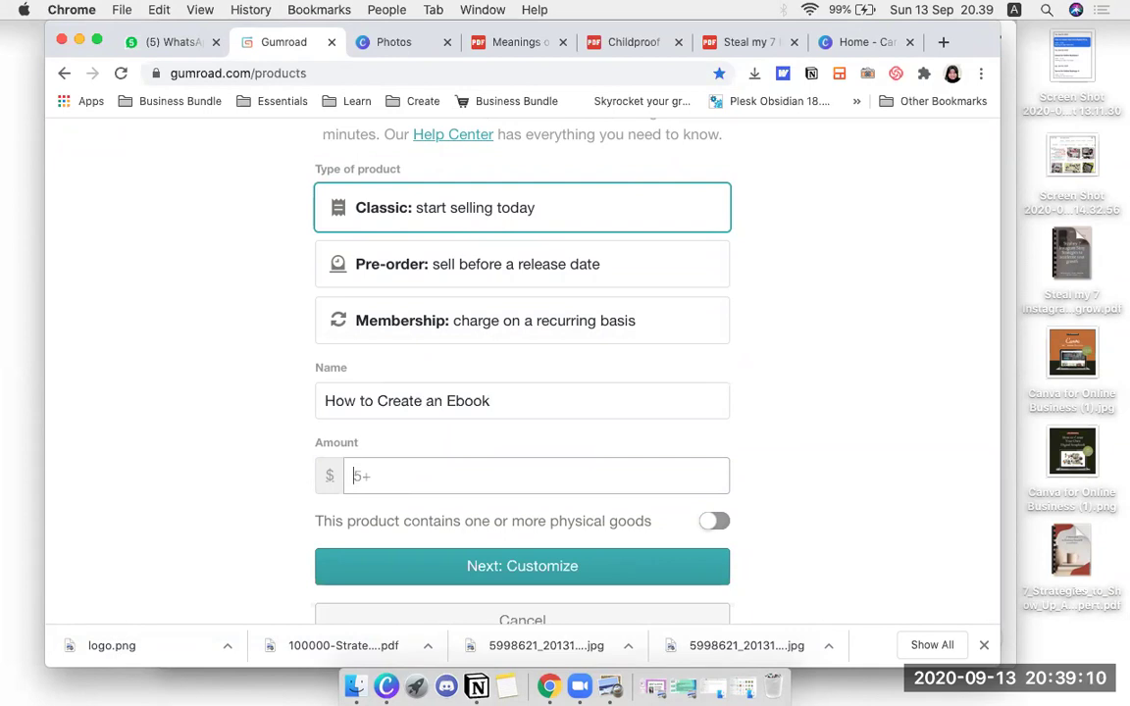
pyautogui.write('10')
pyautogui.scroll(-1, 628, 544)
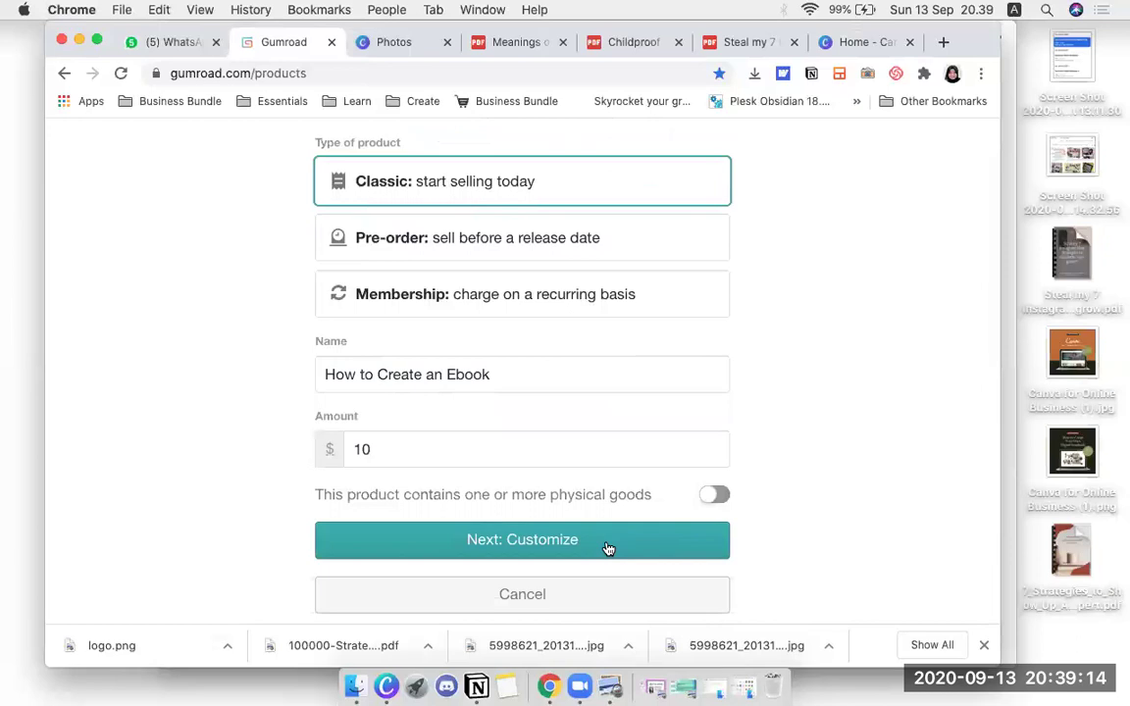
pyautogui.click(609, 545)
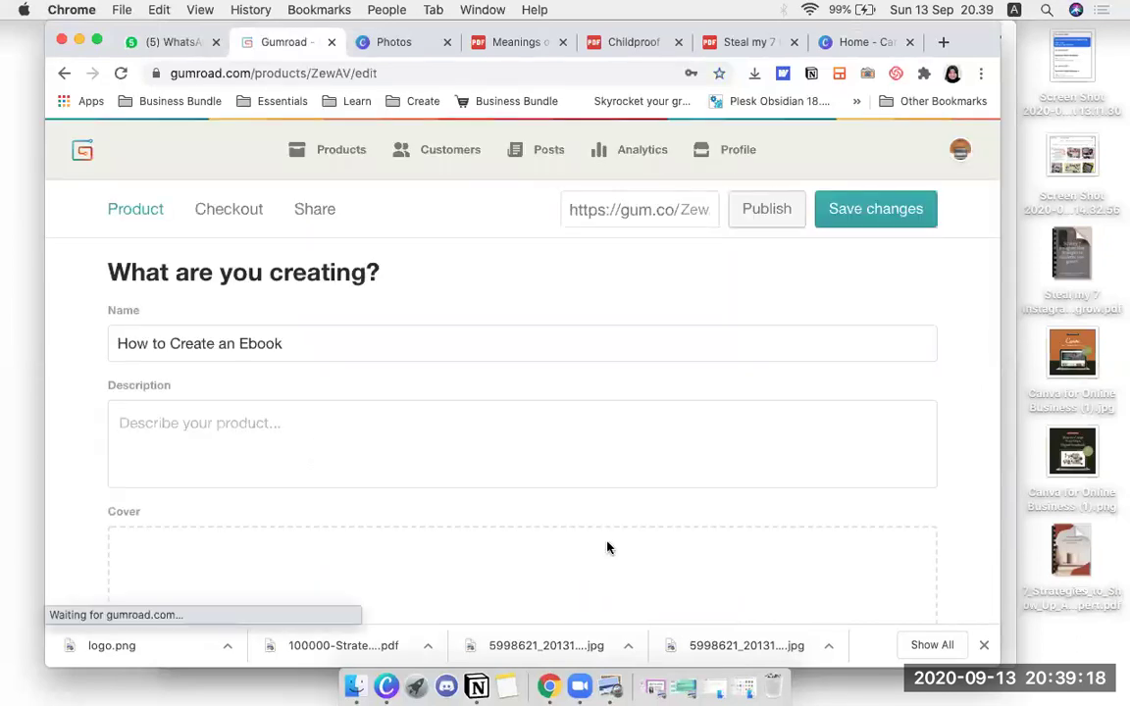
# Review the How to Create an Ebook product editor from description down through its settings
pyautogui.click(216, 428)
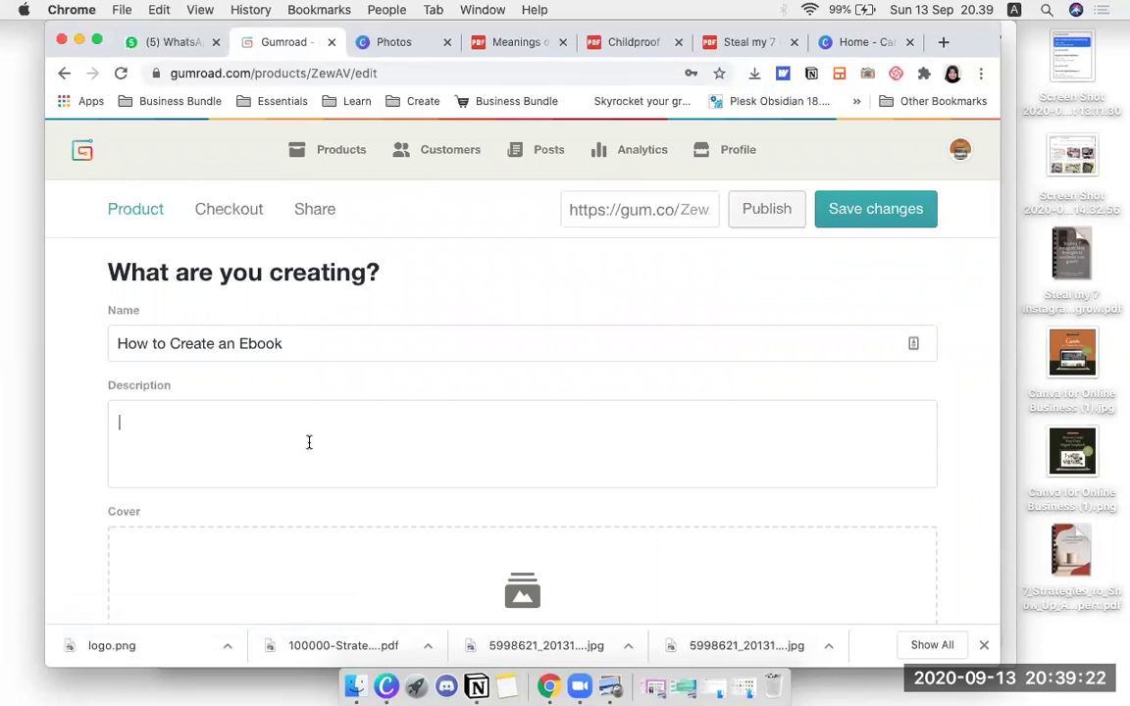
pyautogui.scroll(-1, 307, 442)
pyautogui.scroll(-3, 309, 443)
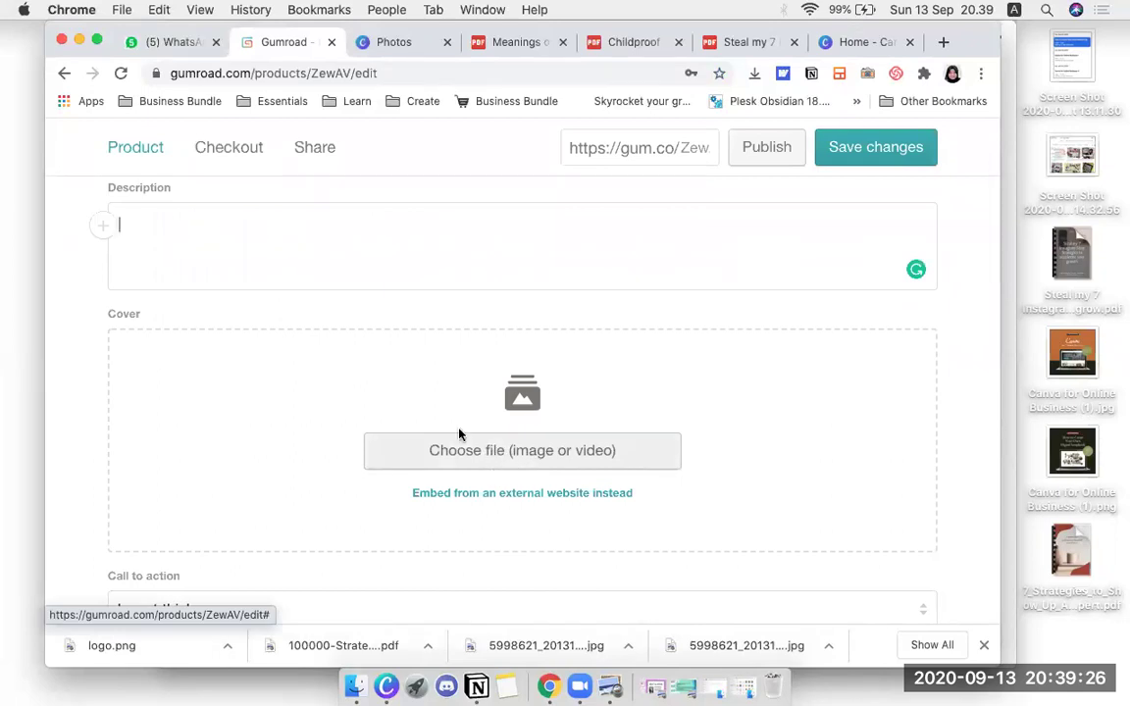
pyautogui.scroll(-3, 458, 433)
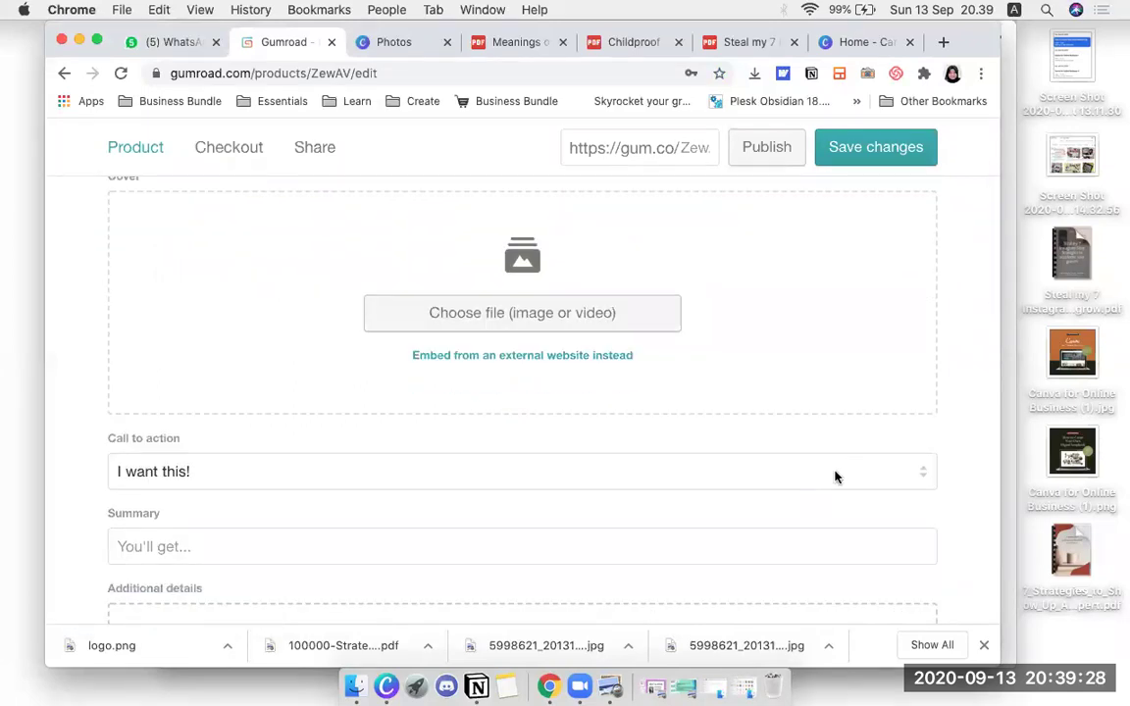
pyautogui.scroll(-1, 837, 475)
pyautogui.scroll(-2, 292, 464)
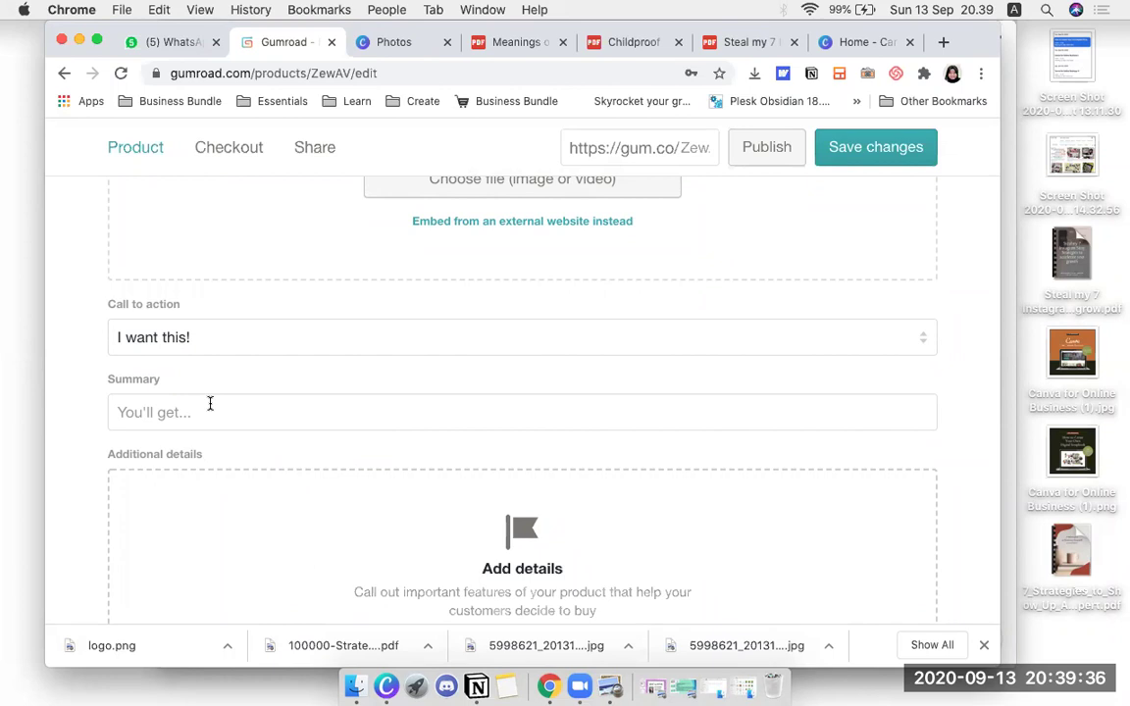
pyautogui.scroll(-2, 262, 434)
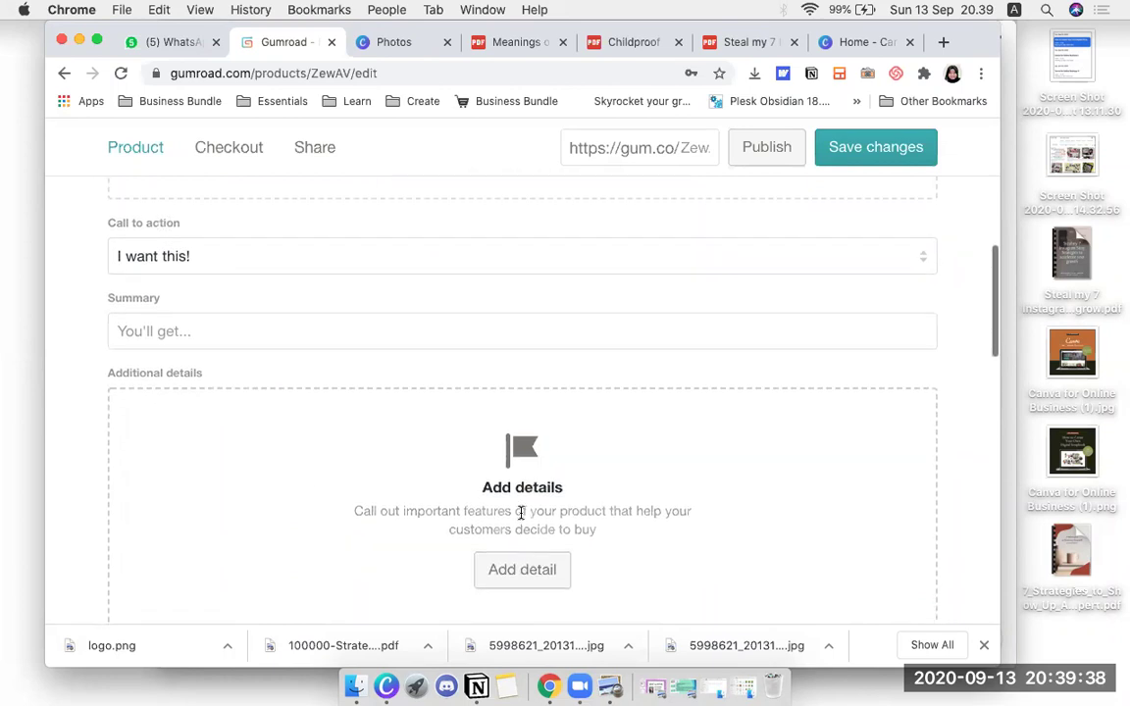
pyautogui.scroll(-7, 521, 513)
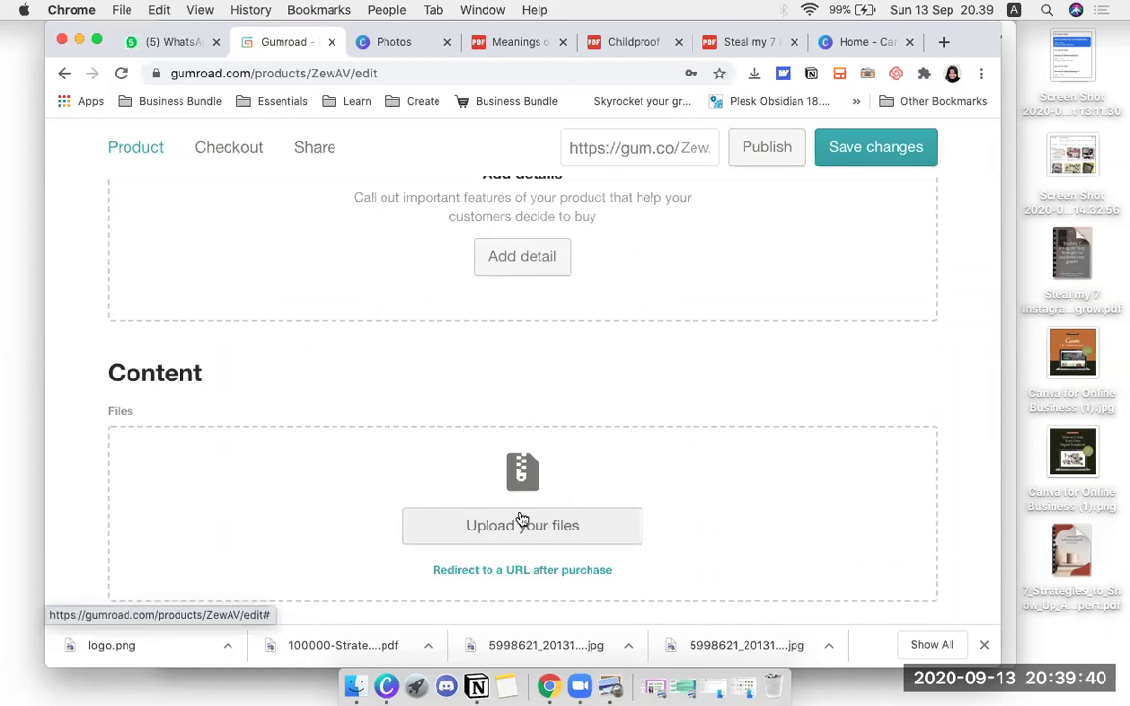
pyautogui.scroll(-1, 523, 518)
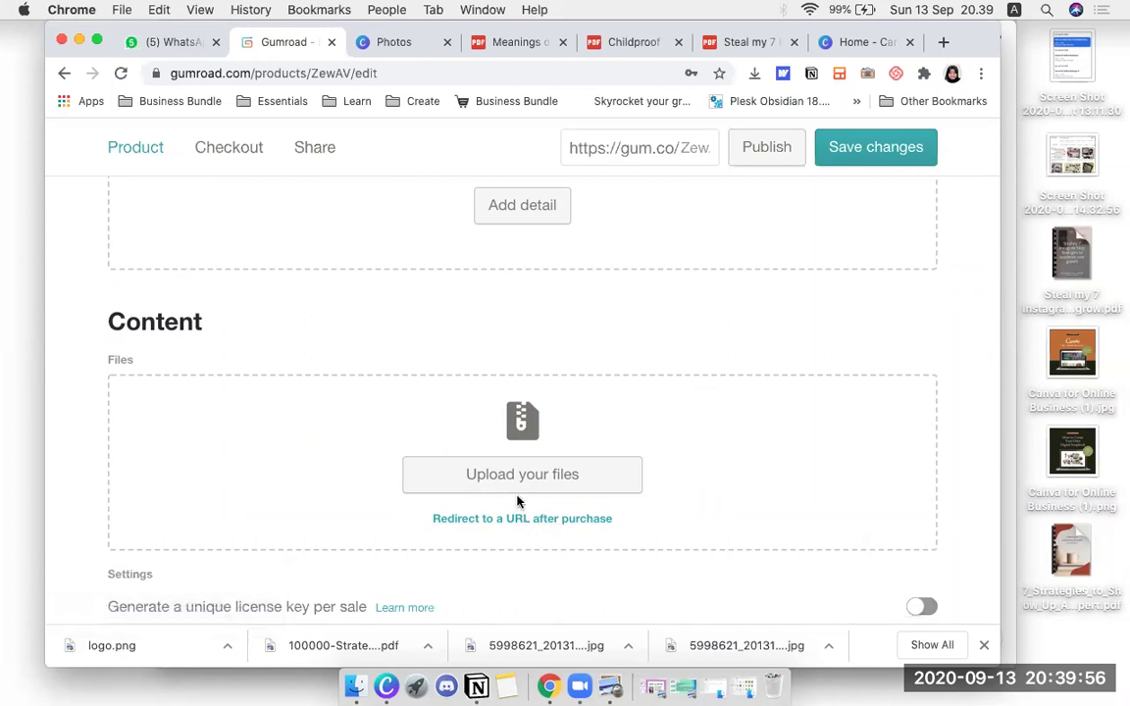
pyautogui.scroll(-2, 518, 500)
pyautogui.scroll(-7, 518, 500)
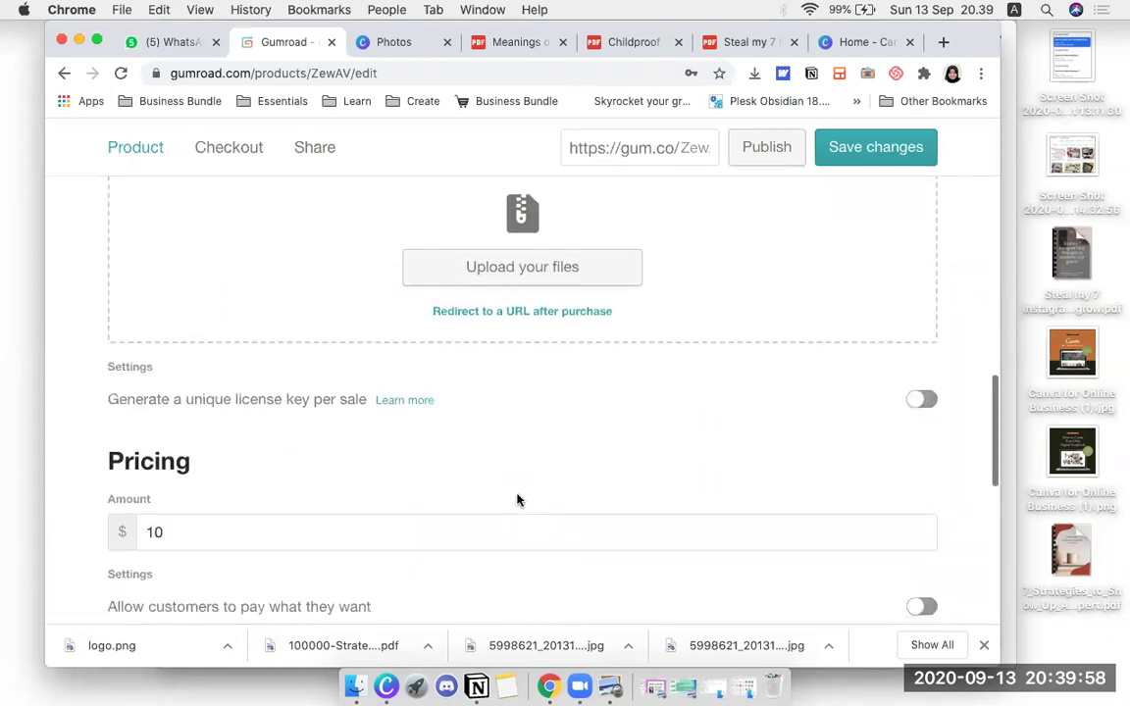
pyautogui.scroll(-6, 518, 498)
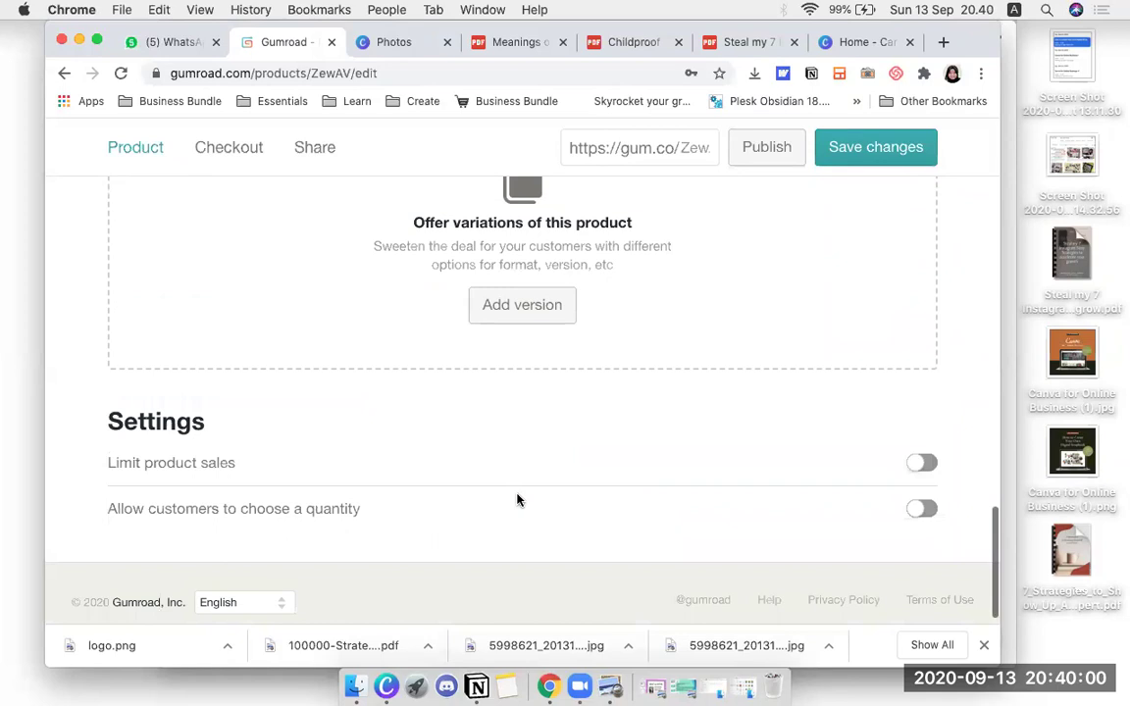
# Save the product changes and attempt to publish, hitting the missing-file error
pyautogui.click(883, 160)
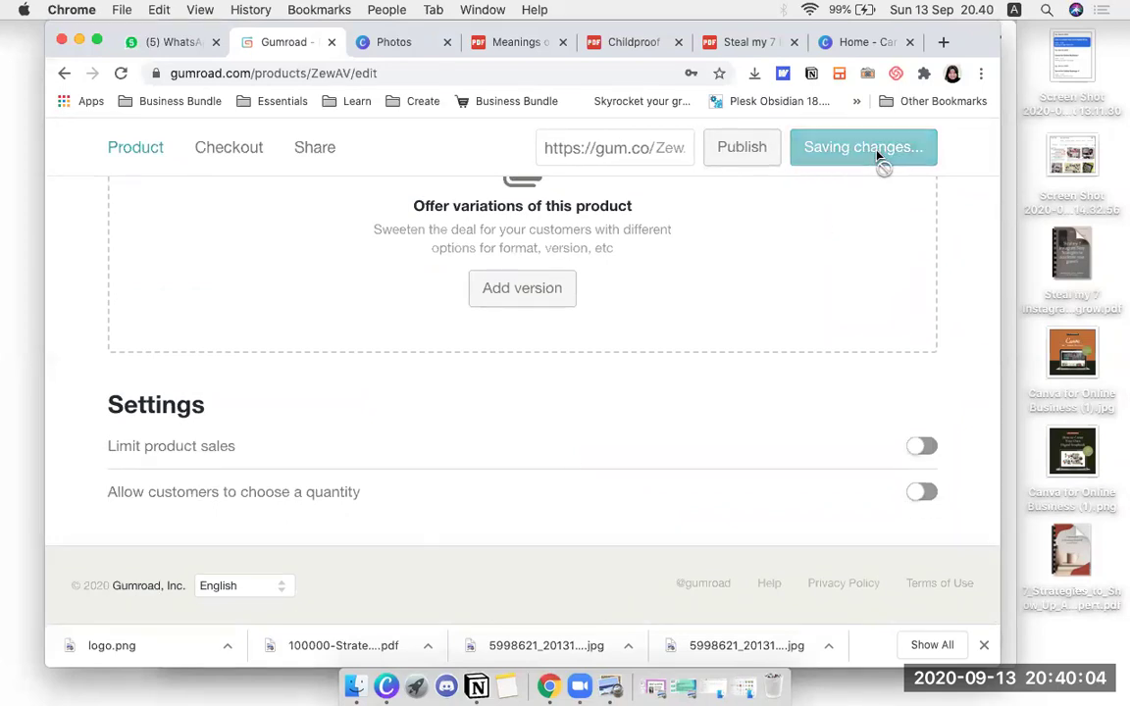
pyautogui.click(767, 148)
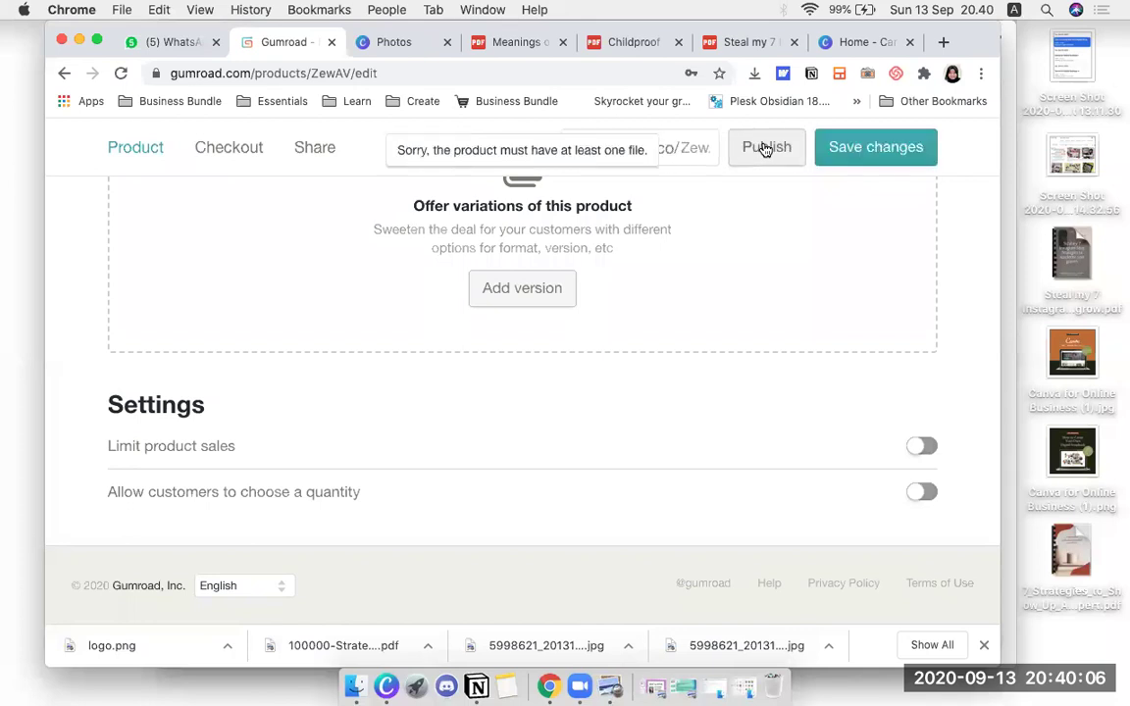
pyautogui.scroll(20, 676, 222)
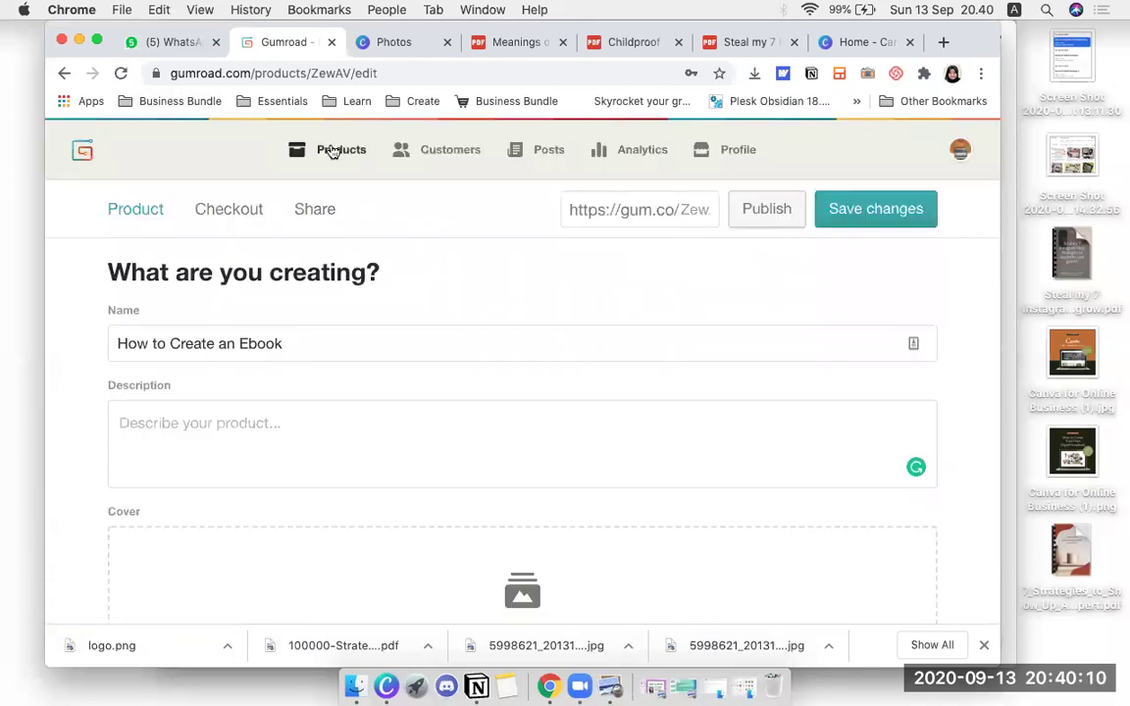
# Return to the Products list to confirm the ebook draft, then open the account menu
pyautogui.click(334, 150)
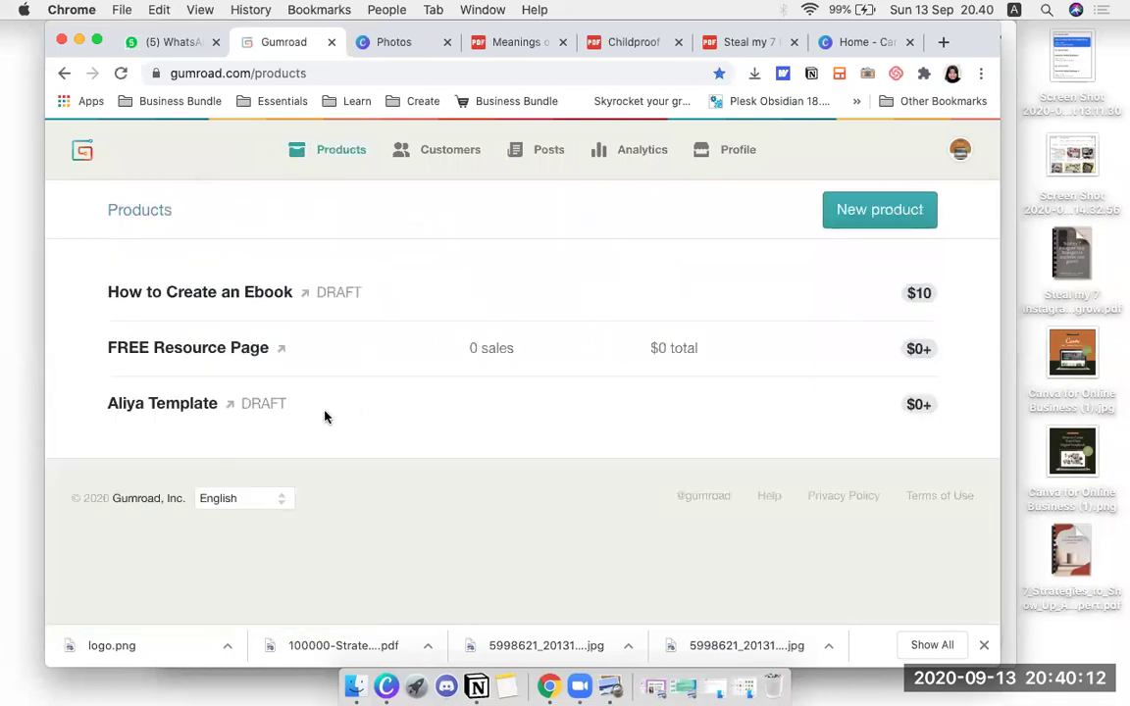
pyautogui.moveTo(683, 300)
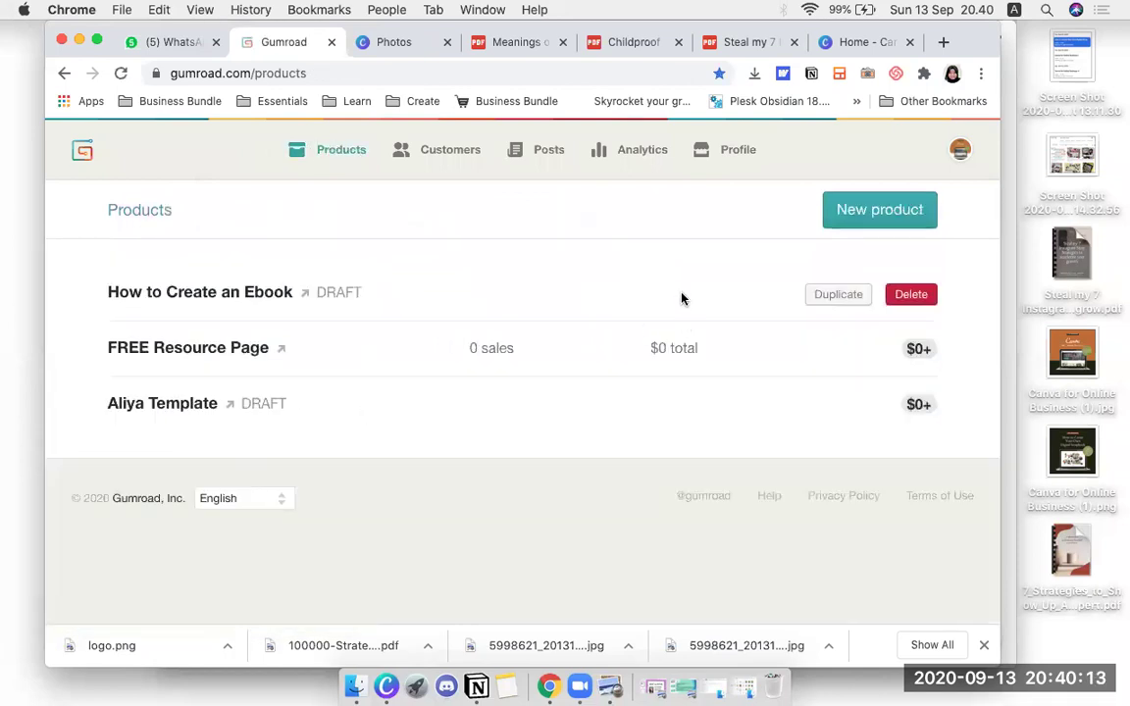
pyautogui.click(961, 149)
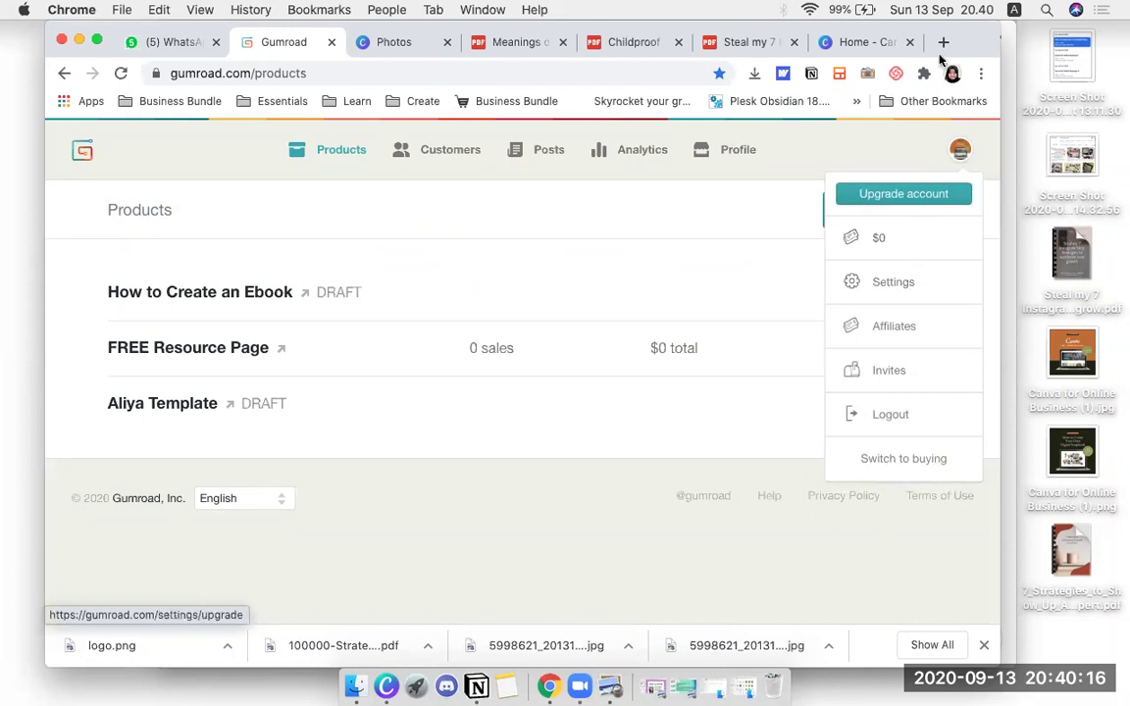
# Load the public Gumroad profile in a new tab and preview the FREE Resource Page's $0+ purchase view
pyautogui.click(942, 42)
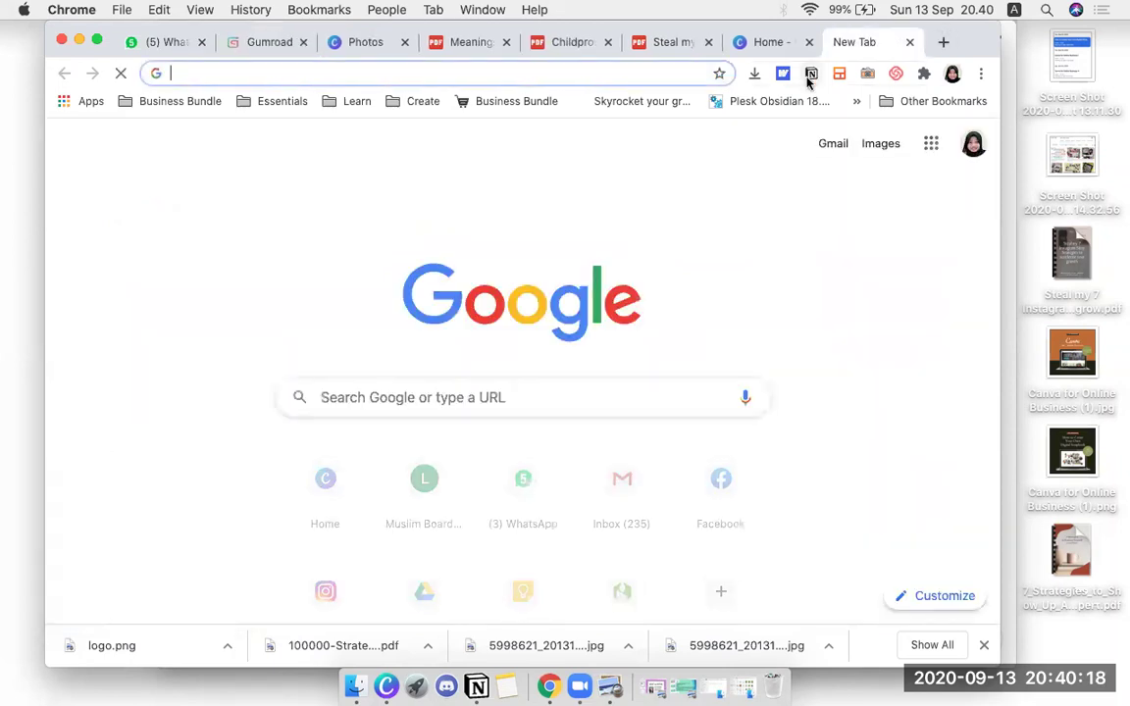
pyautogui.write('gum')
pyautogui.press('Return')
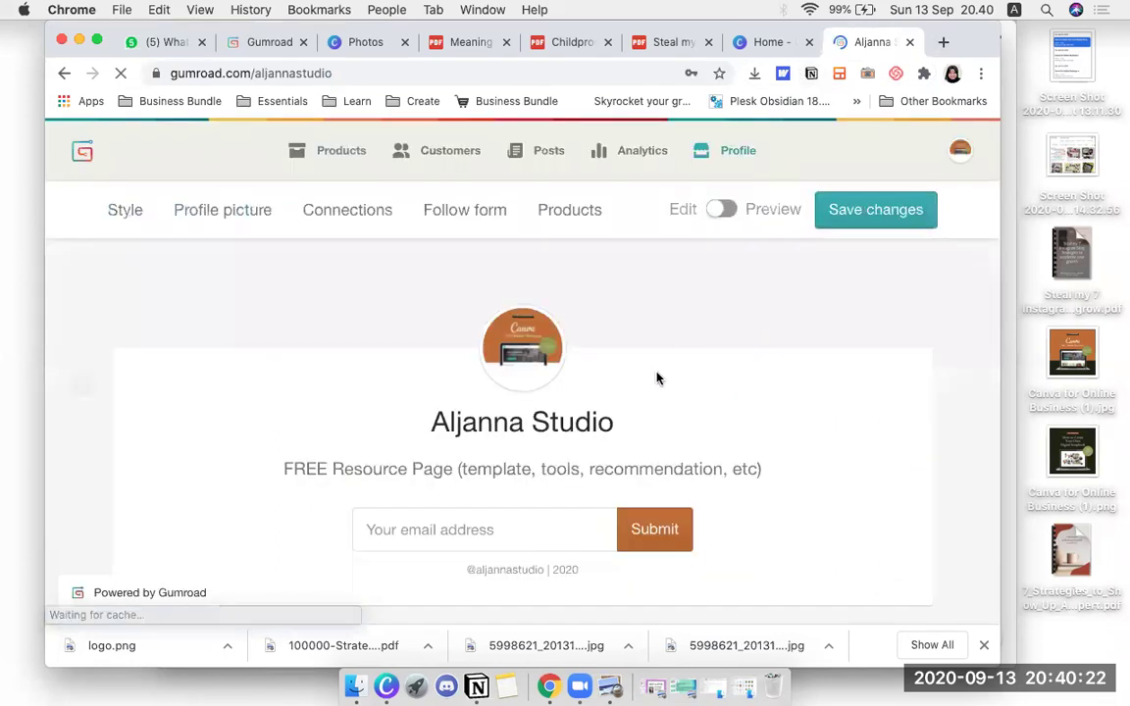
pyautogui.scroll(-2, 586, 412)
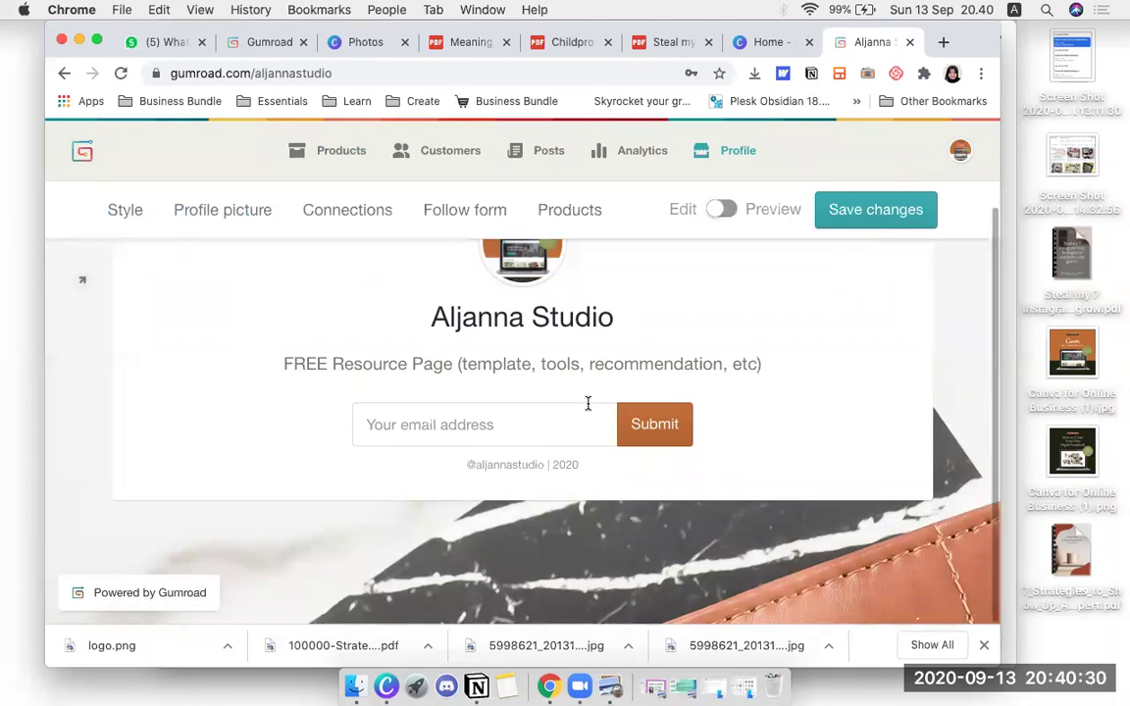
pyautogui.scroll(-1, 586, 405)
pyautogui.scroll(-5, 588, 404)
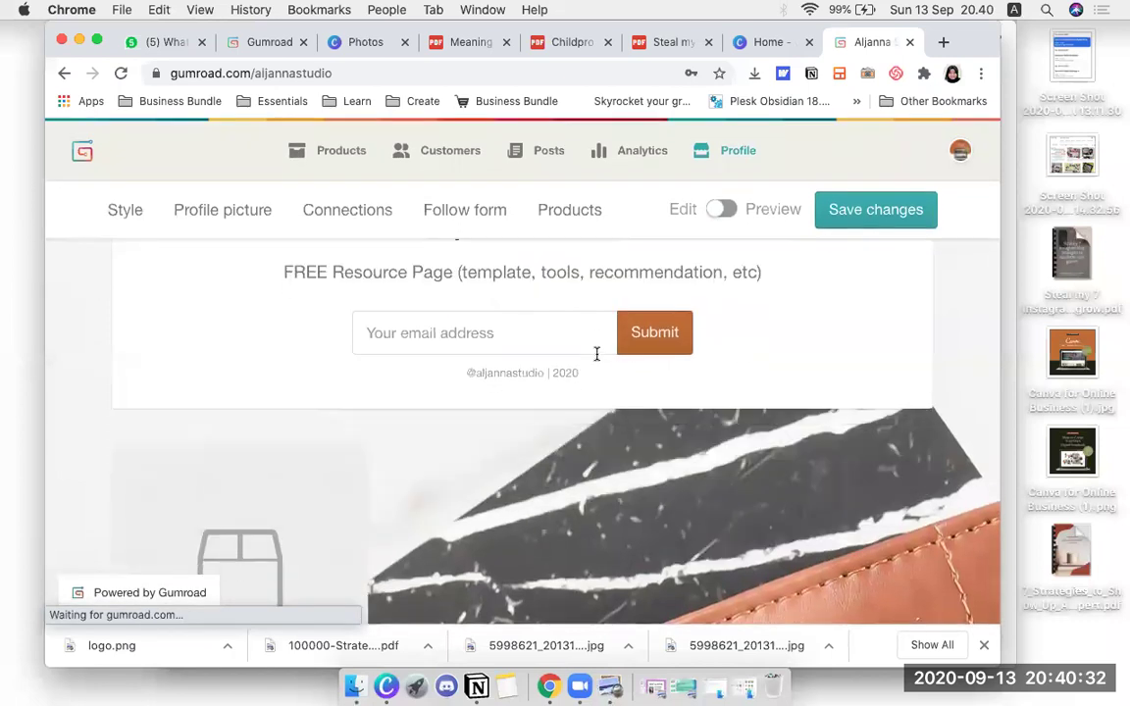
pyautogui.moveTo(252, 462)
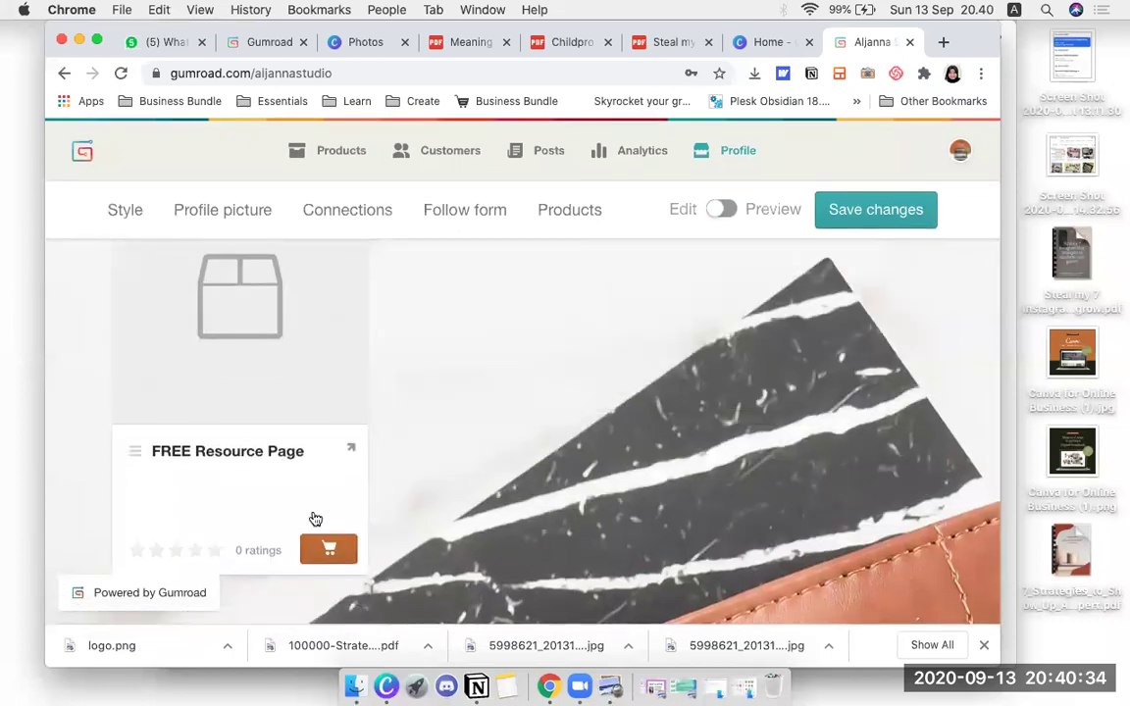
pyautogui.click(330, 552)
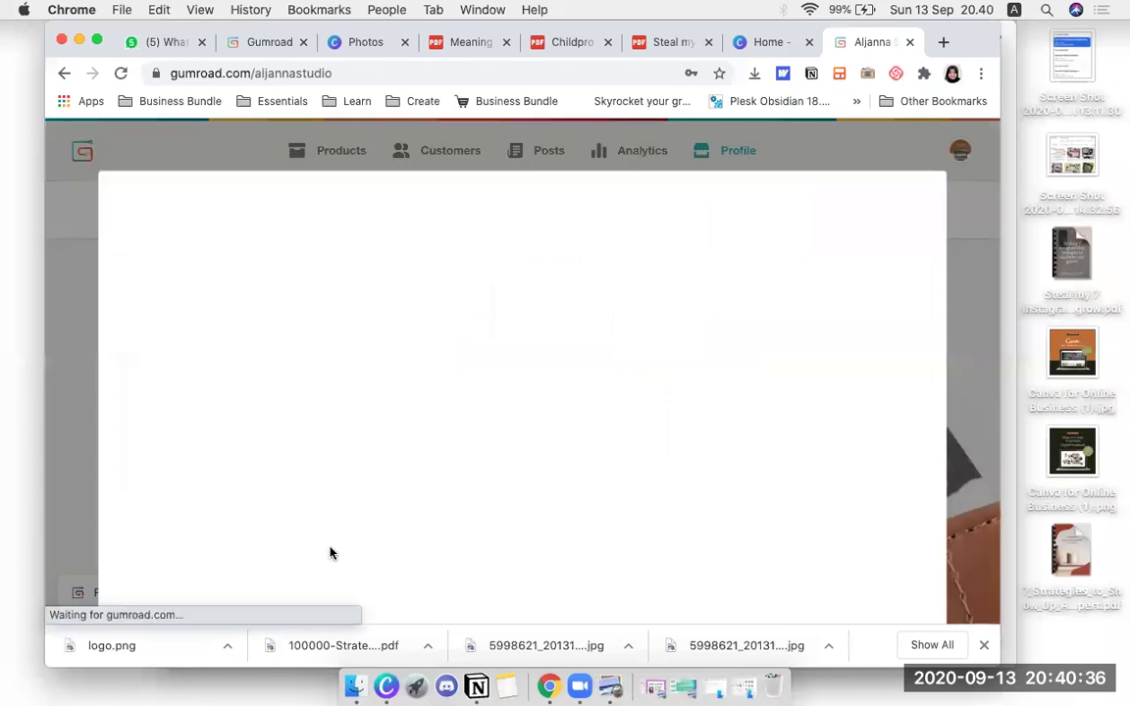
pyautogui.click(812, 525)
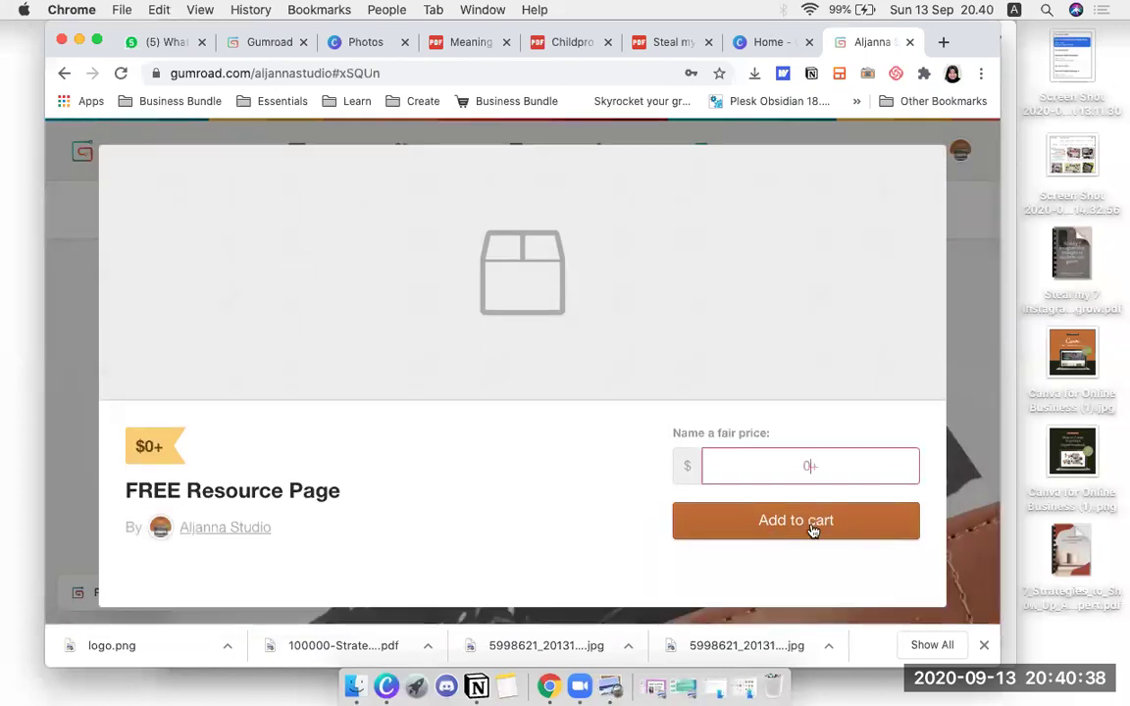
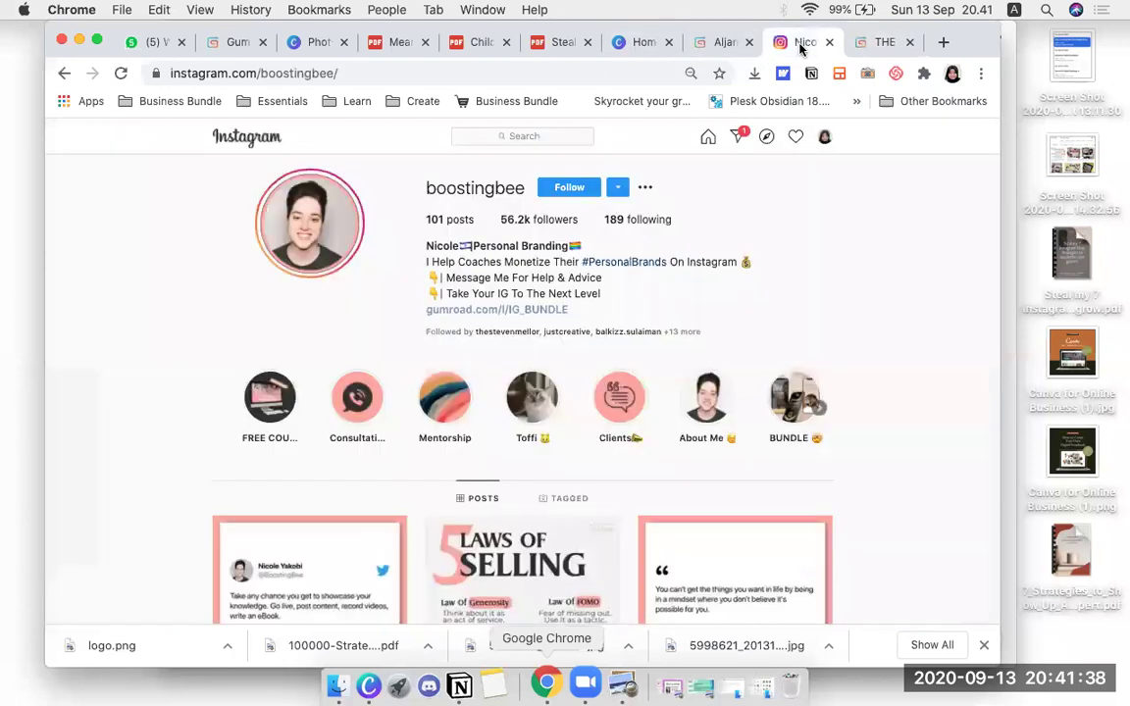
# Search Instagram for the creatorialz profile and scroll through its posts
pyautogui.click(549, 137)
pyautogui.write('creato')
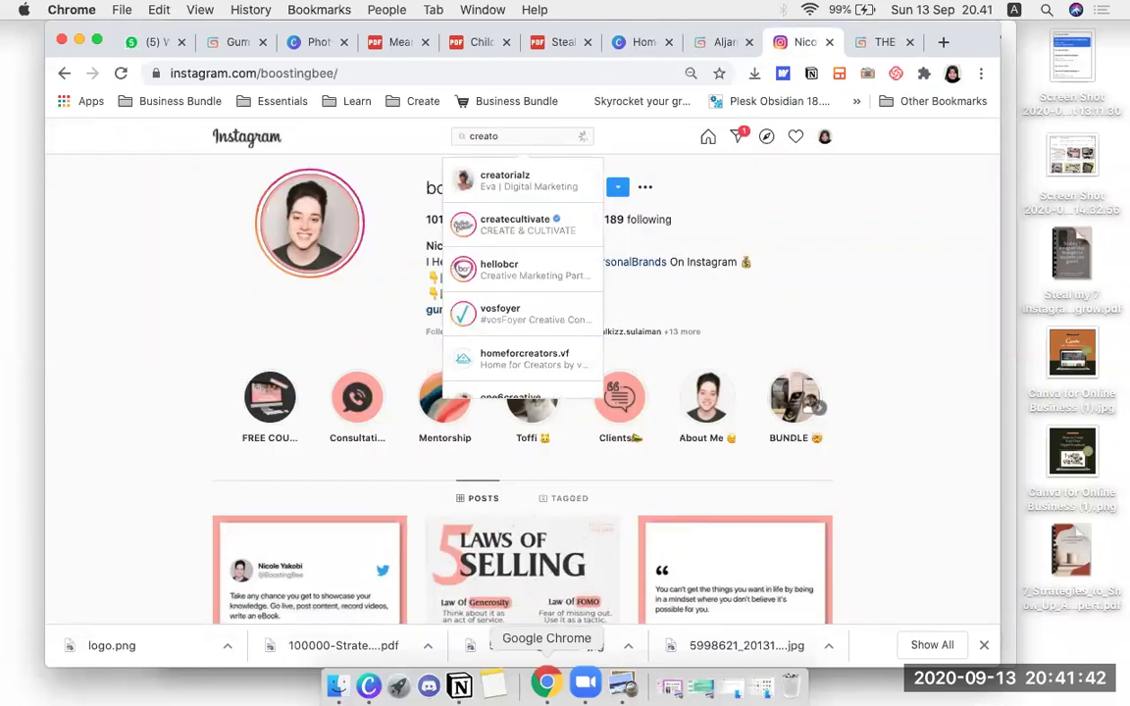
pyautogui.click(560, 186)
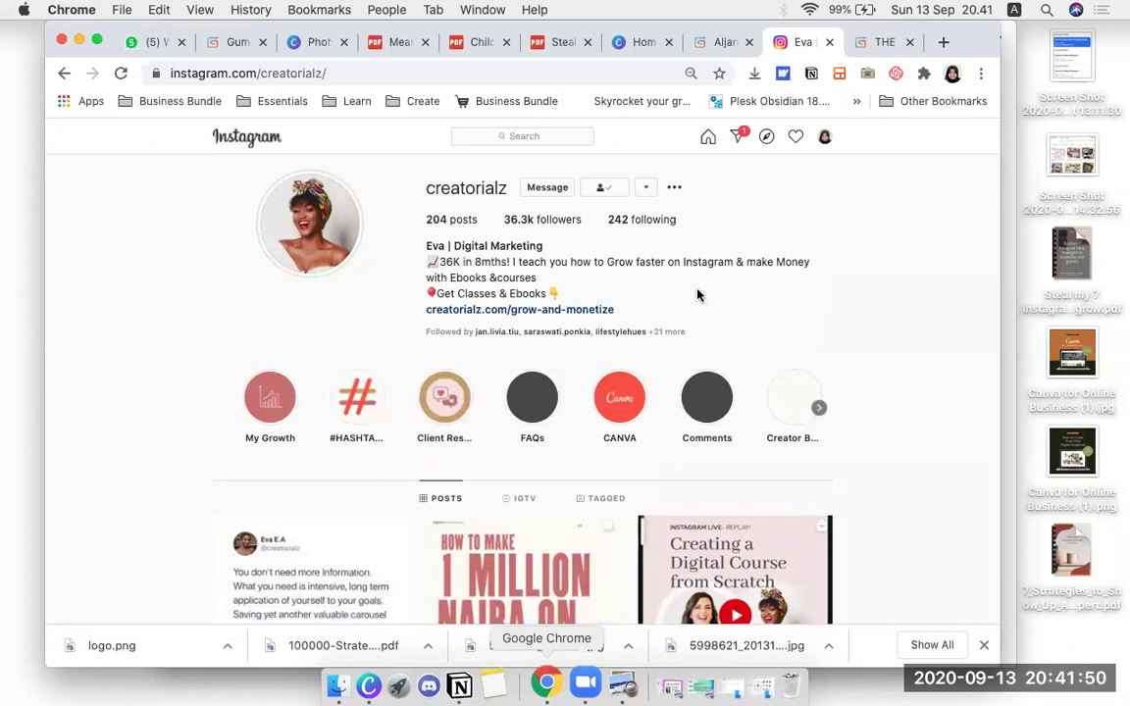
pyautogui.scroll(-5, 696, 294)
pyautogui.scroll(-4, 700, 294)
pyautogui.scroll(9, 699, 293)
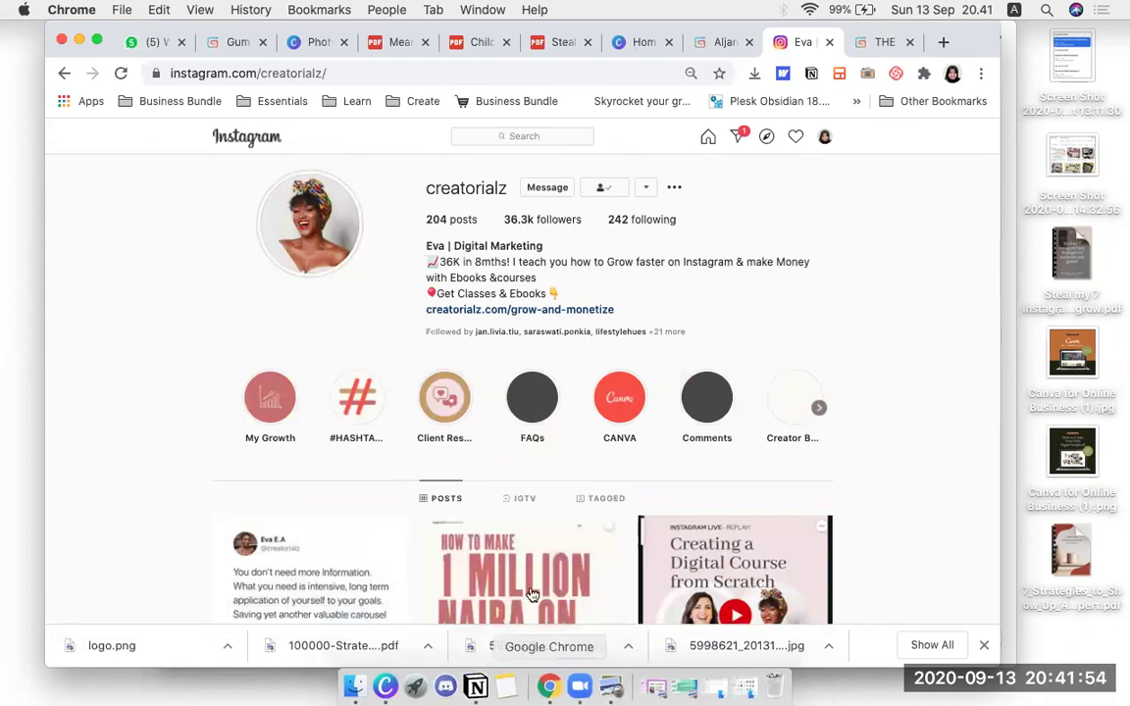
pyautogui.scroll(-8, 548, 495)
pyautogui.scroll(-4, 549, 495)
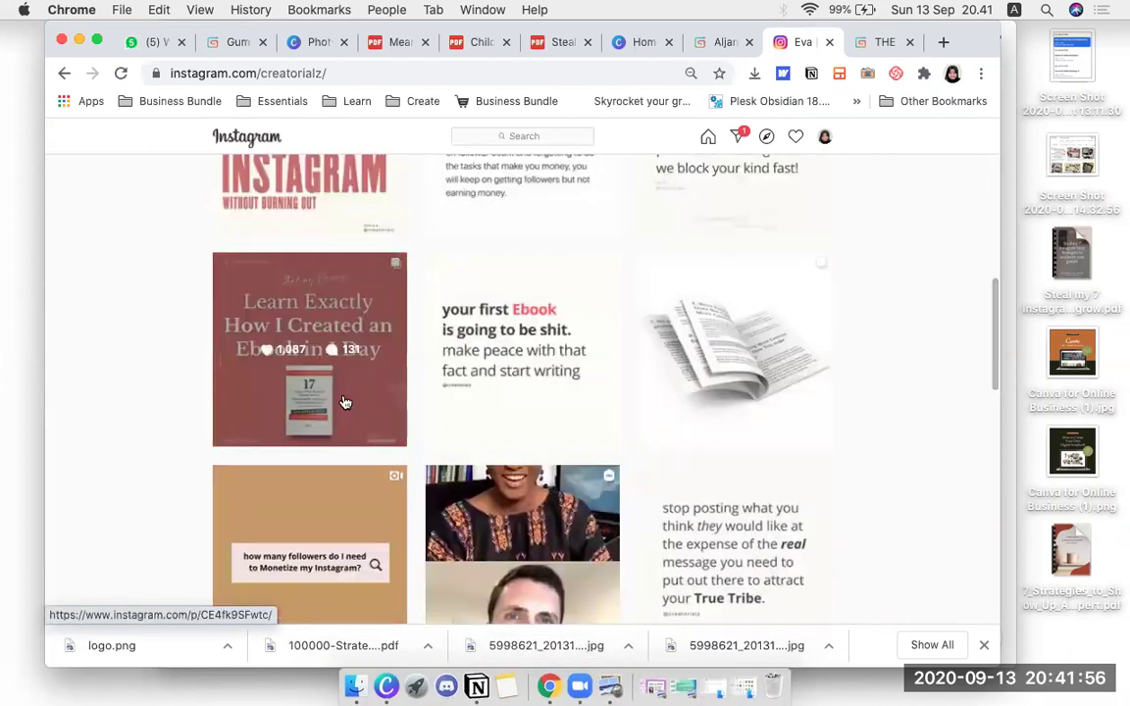
# Open the 'Learn Exactly' ebook post, page through to slide 8, then return to Canva
pyautogui.click(344, 400)
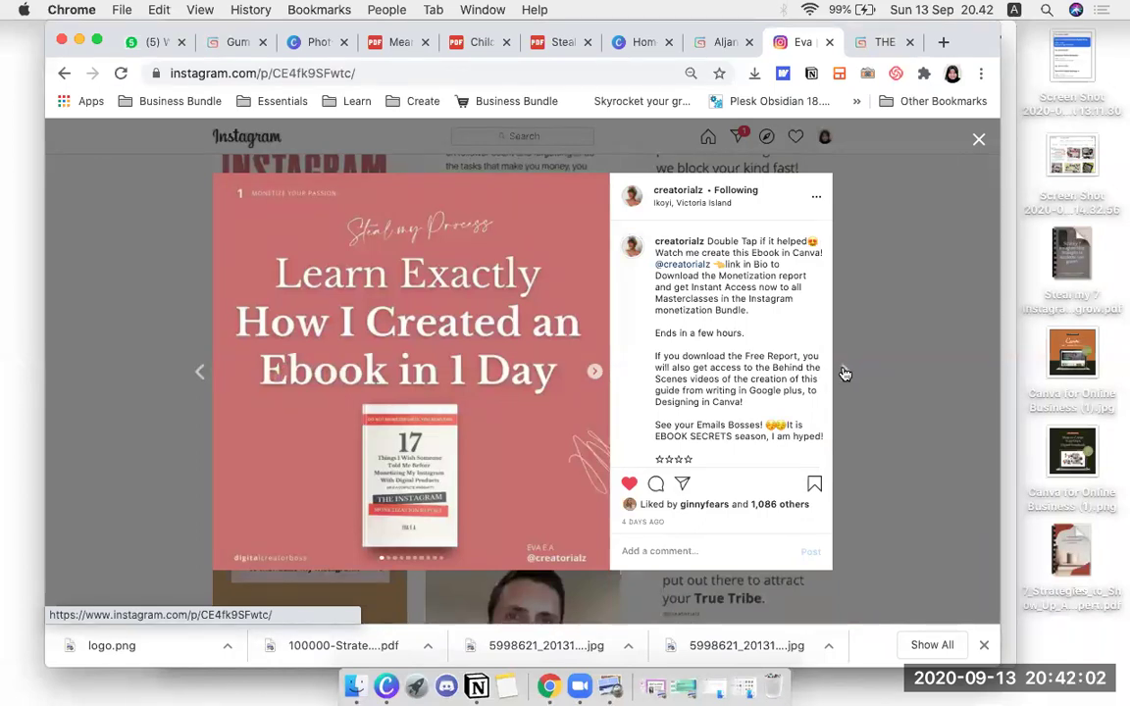
pyautogui.click(594, 372)
pyautogui.click(595, 374)
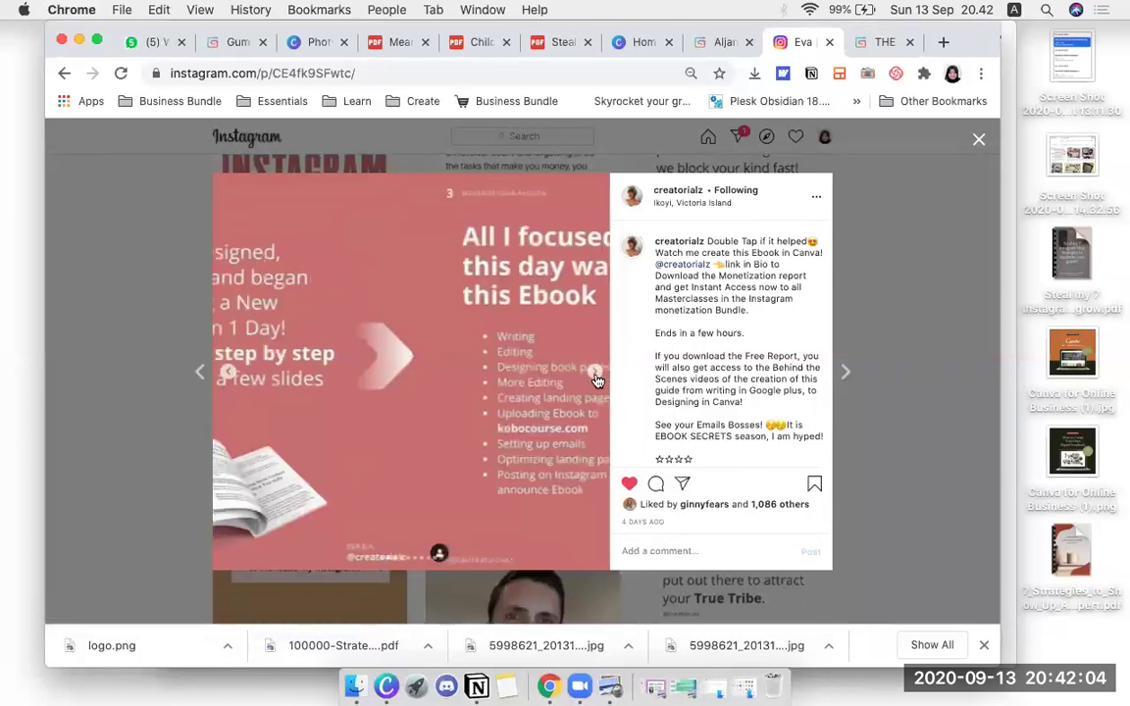
pyautogui.click(596, 374)
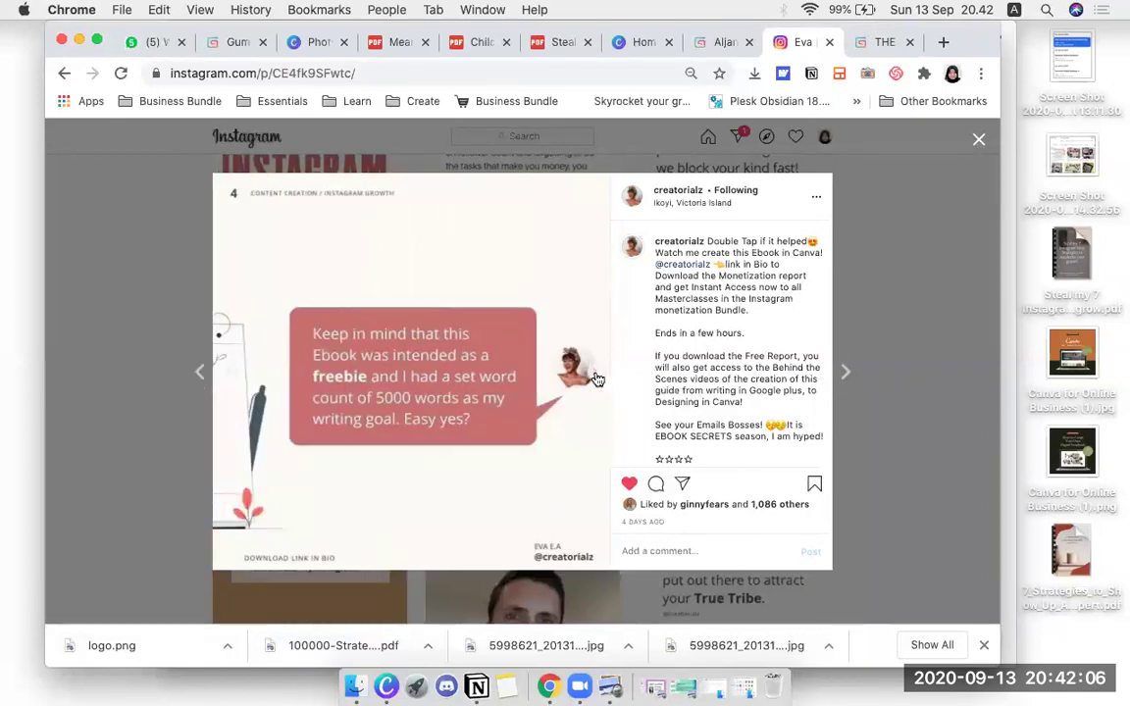
pyautogui.click(598, 379)
pyautogui.click(598, 379)
pyautogui.click(598, 379)
pyautogui.click(597, 379)
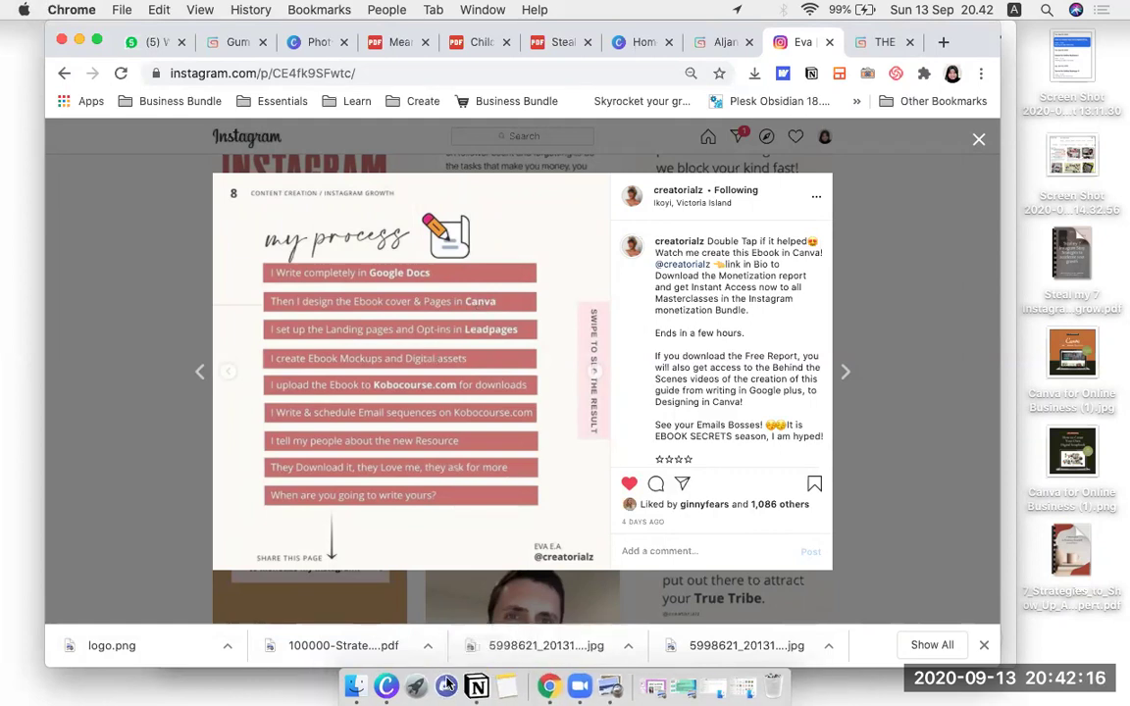
pyautogui.click(369, 685)
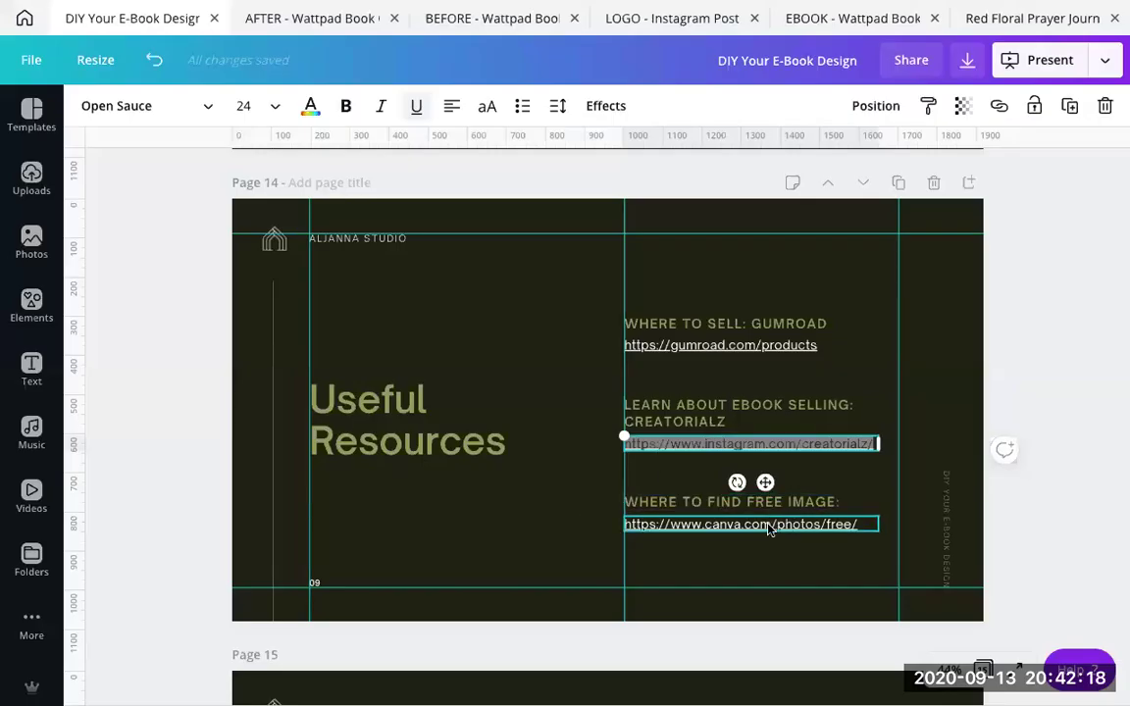
# Check the canva.com free photos link on the Useful Resources page, then bring up Finder
pyautogui.click(633, 525)
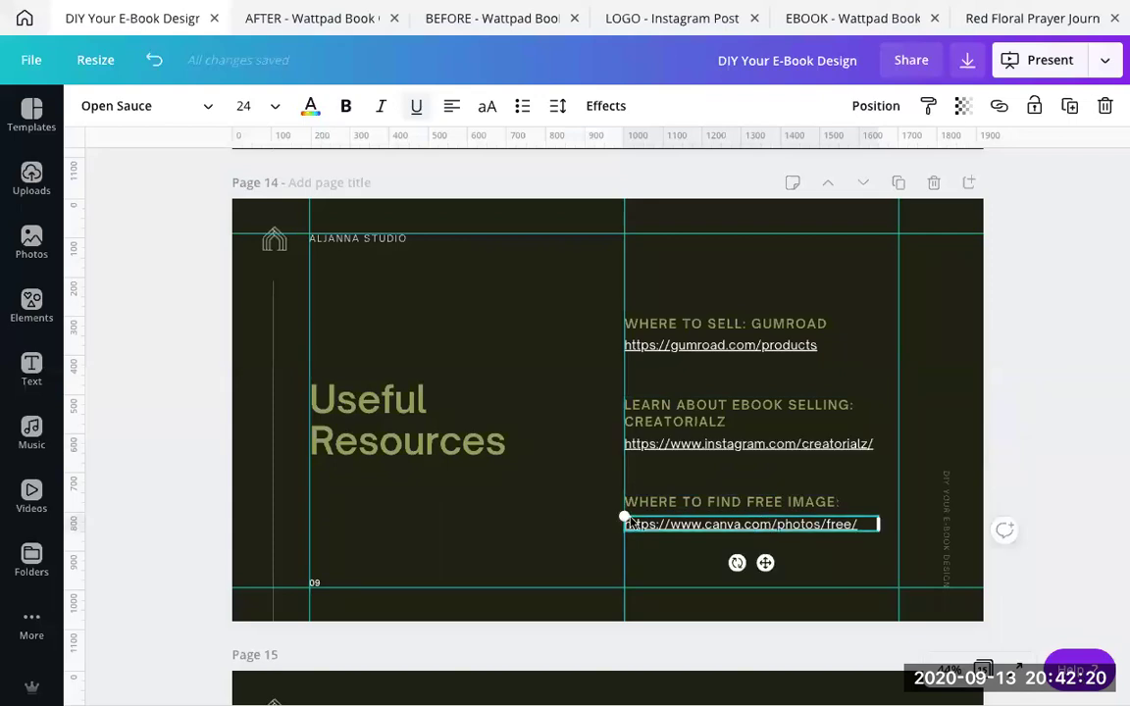
pyautogui.click(649, 483)
pyautogui.scroll(-2, 660, 476)
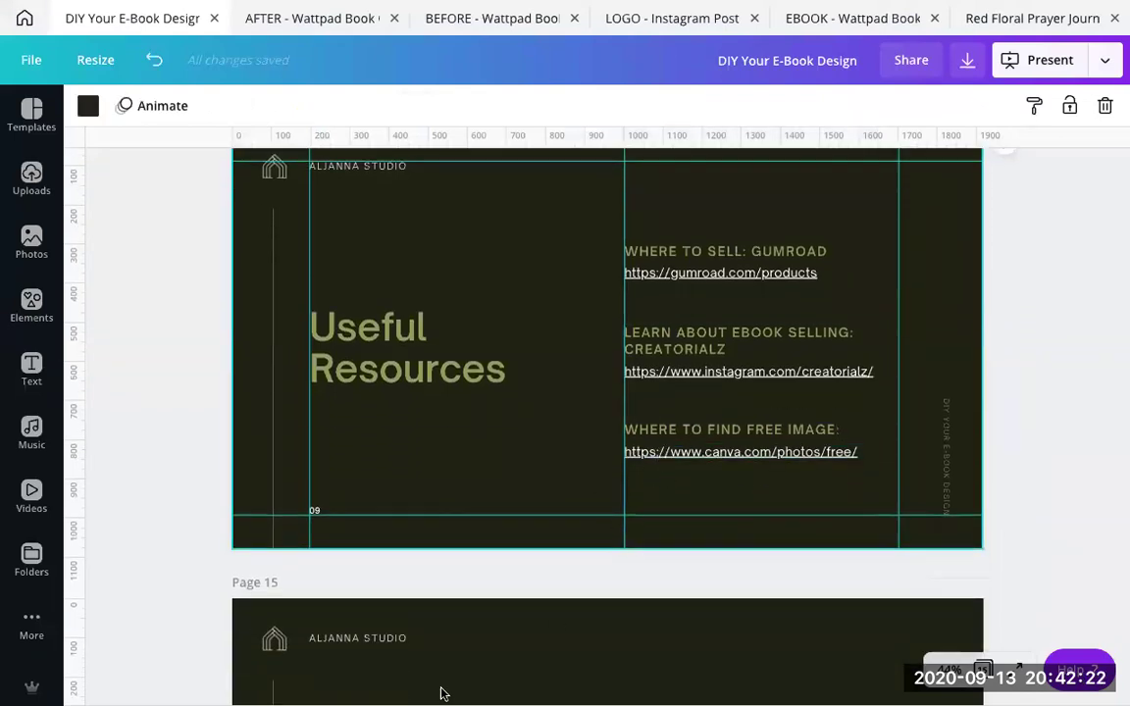
pyautogui.moveTo(441, 693)
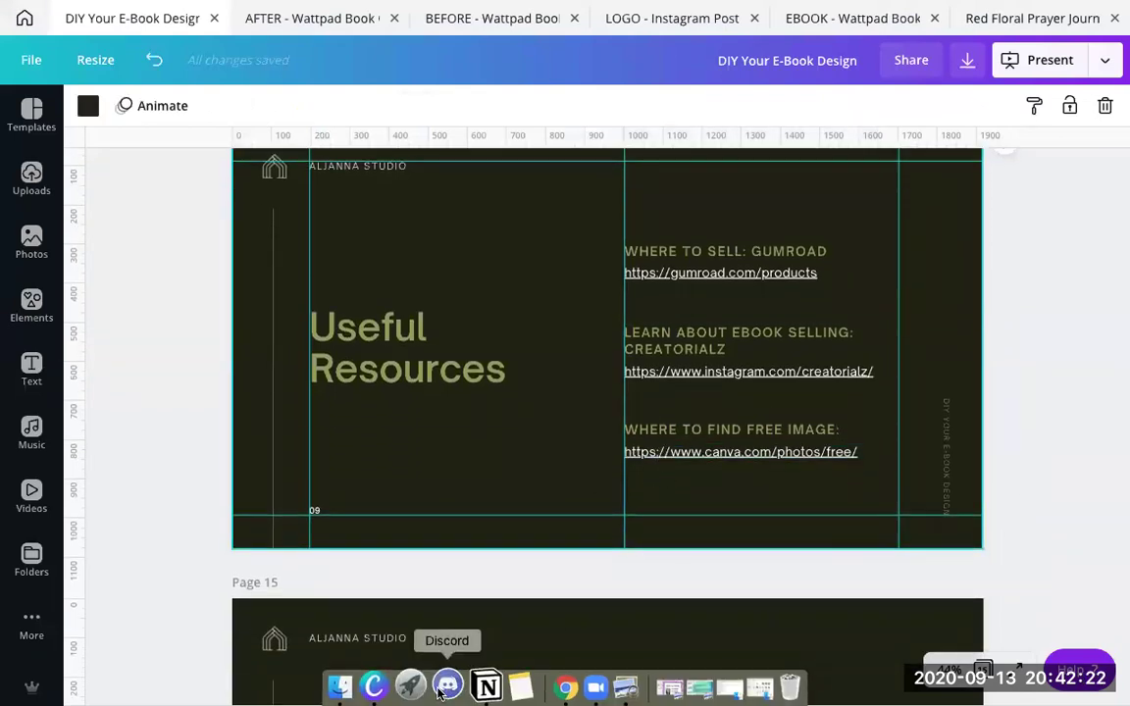
pyautogui.click(359, 689)
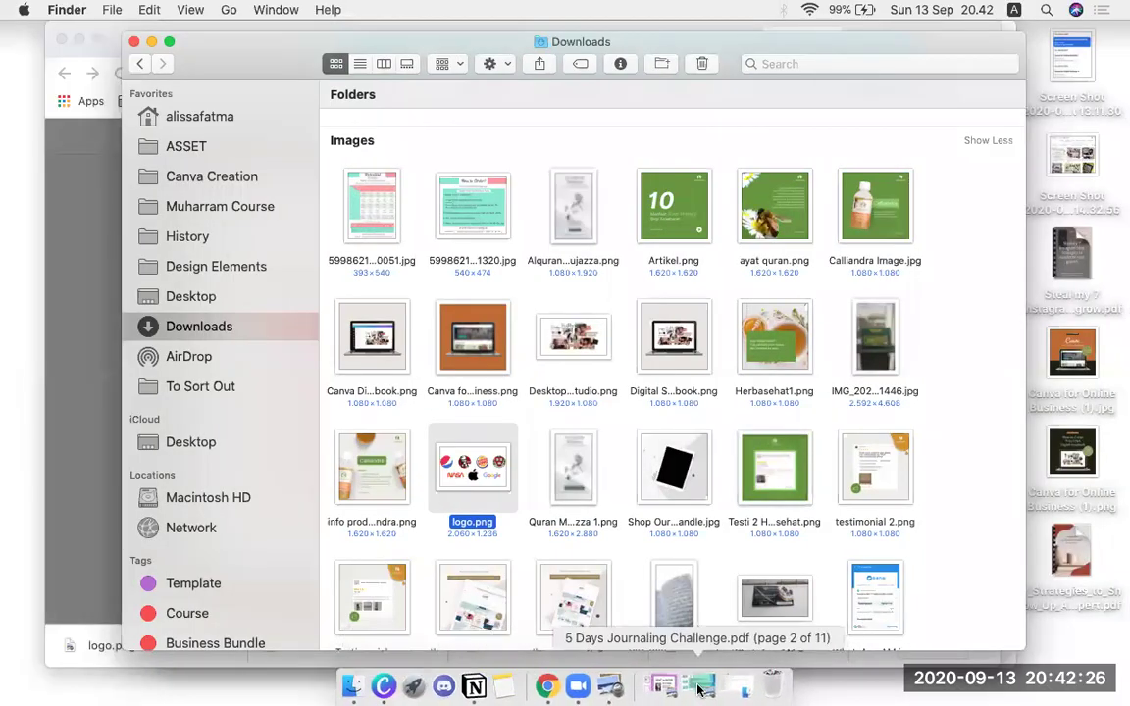
# Restore the 5 Days Journaling Challenge PDF at its first page, then go back to Canva
pyautogui.click(700, 690)
pyautogui.click(169, 195)
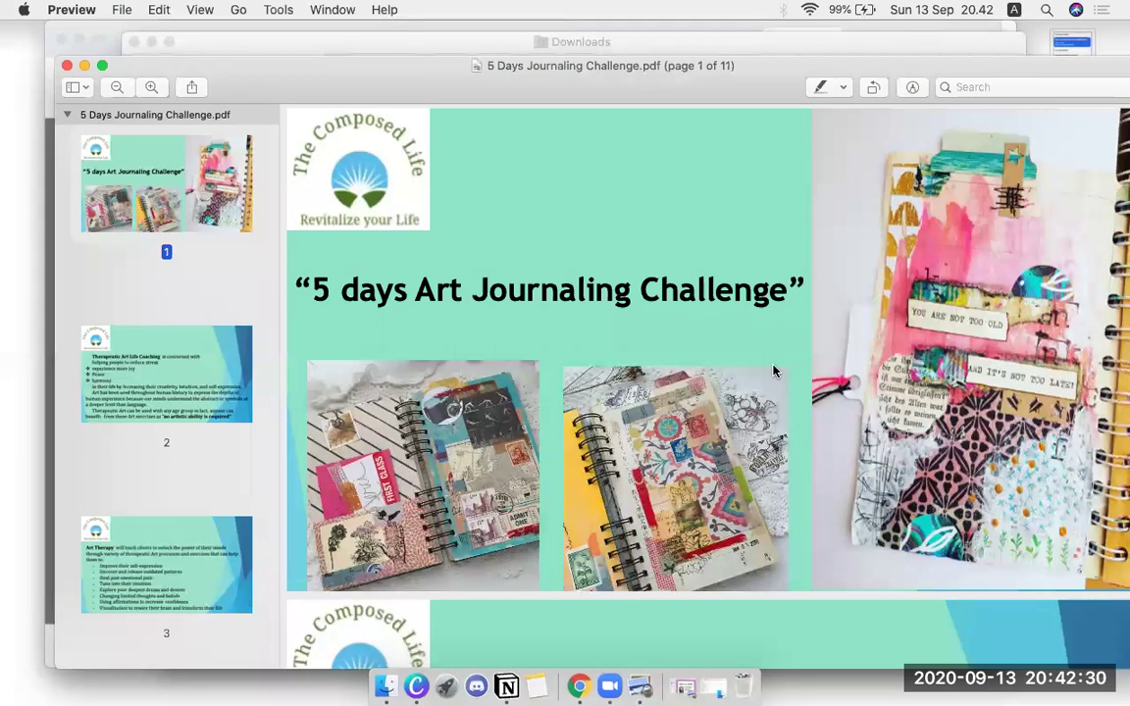
pyautogui.moveTo(673, 68); pyautogui.dragTo(620, 66)
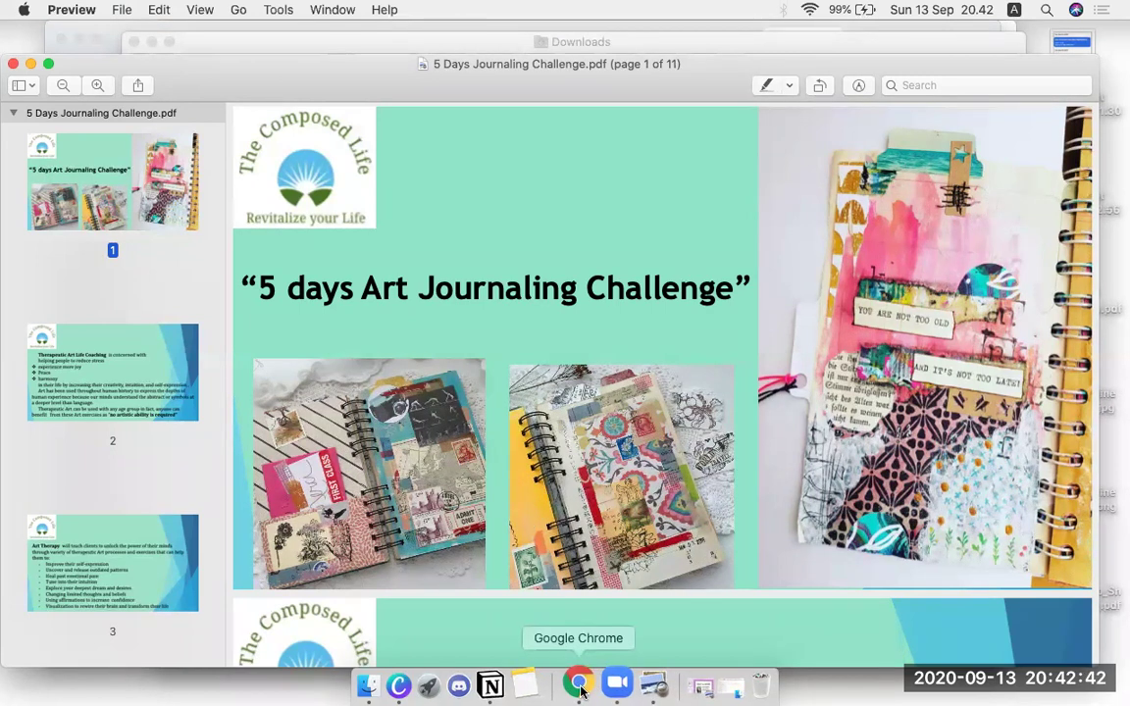
pyautogui.click(416, 690)
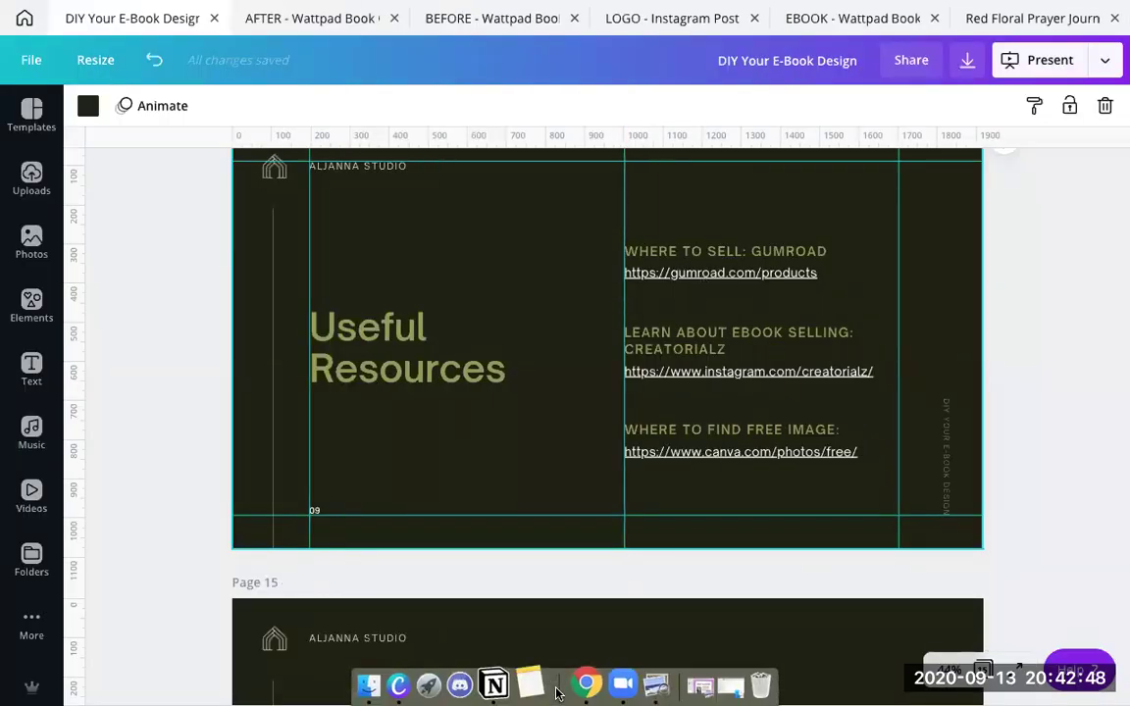
# Browse the Canva free photos page in Chrome, then return to the e-book editor
pyautogui.click(577, 684)
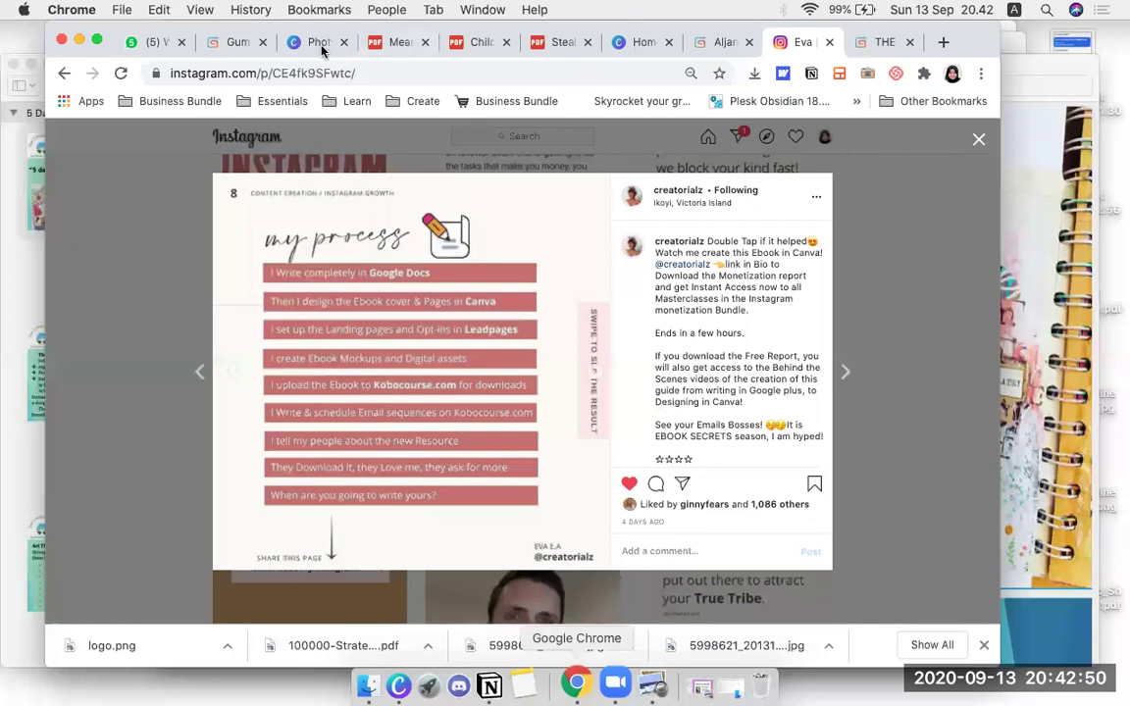
pyautogui.click(287, 43)
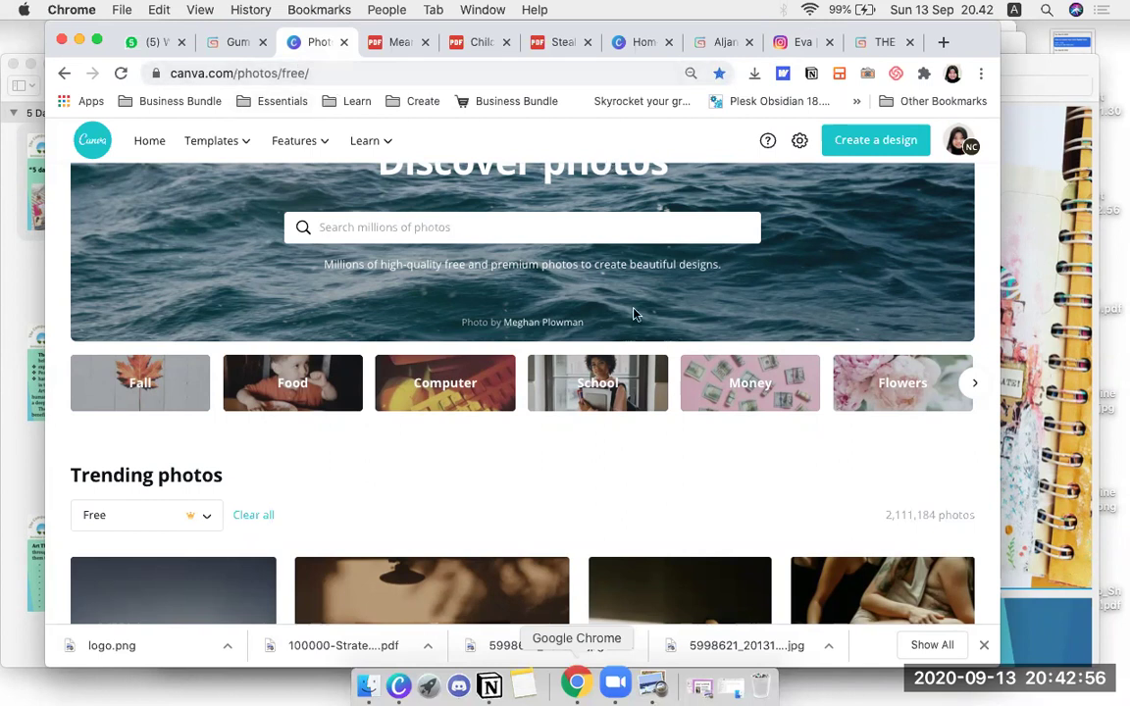
pyautogui.scroll(-10, 639, 328)
pyautogui.scroll(-15, 639, 328)
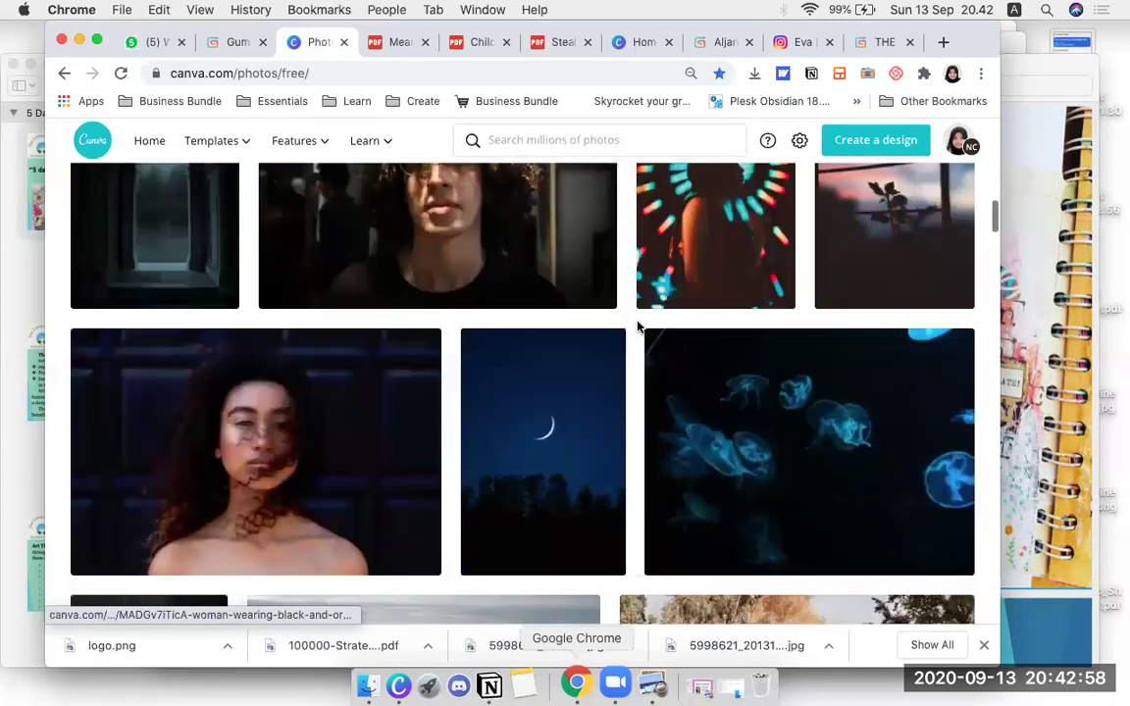
pyautogui.scroll(-1, 638, 327)
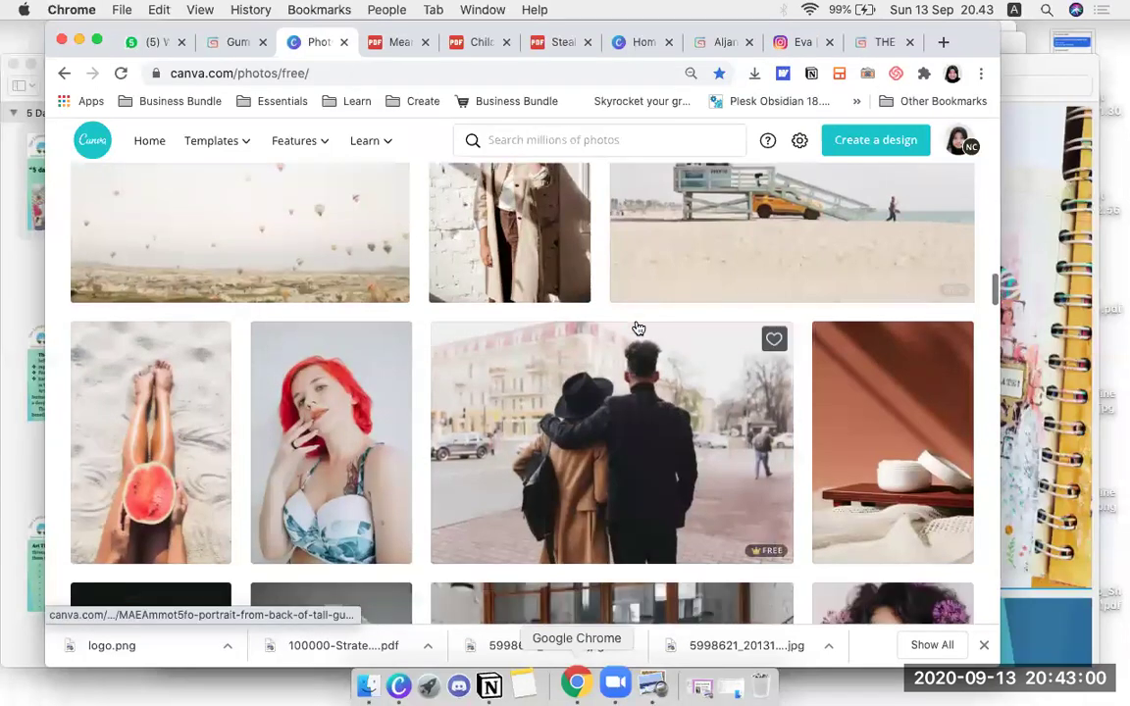
pyautogui.scroll(5, 638, 328)
pyautogui.scroll(-5, 638, 327)
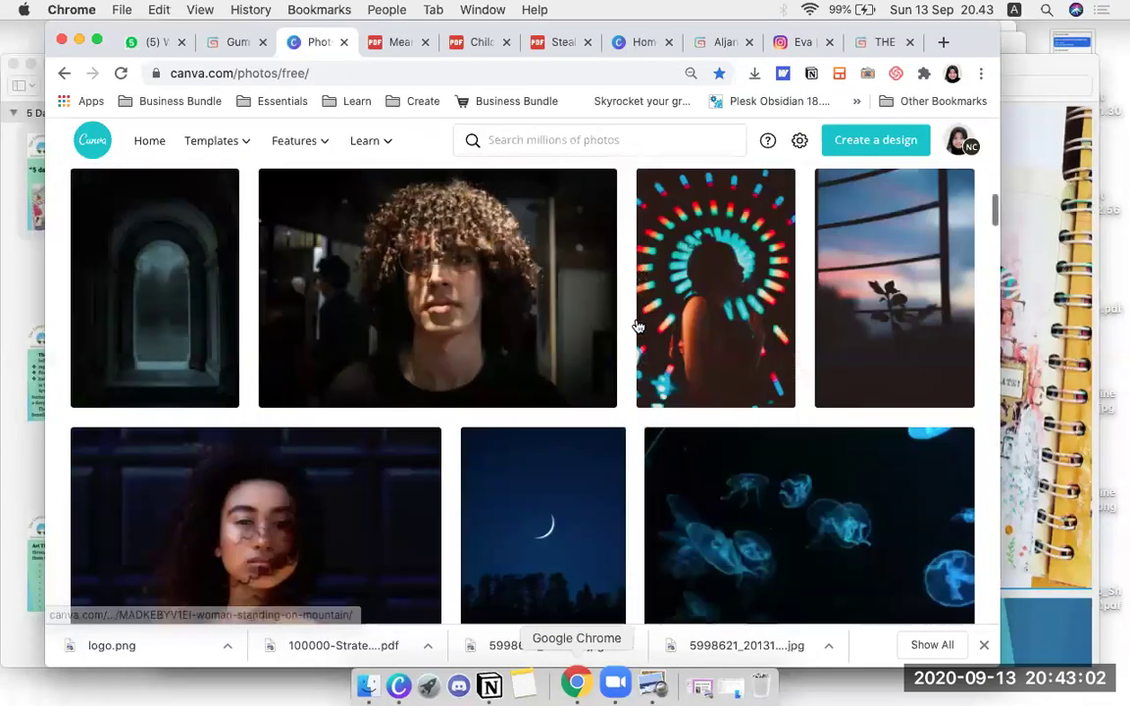
pyautogui.scroll(3, 636, 323)
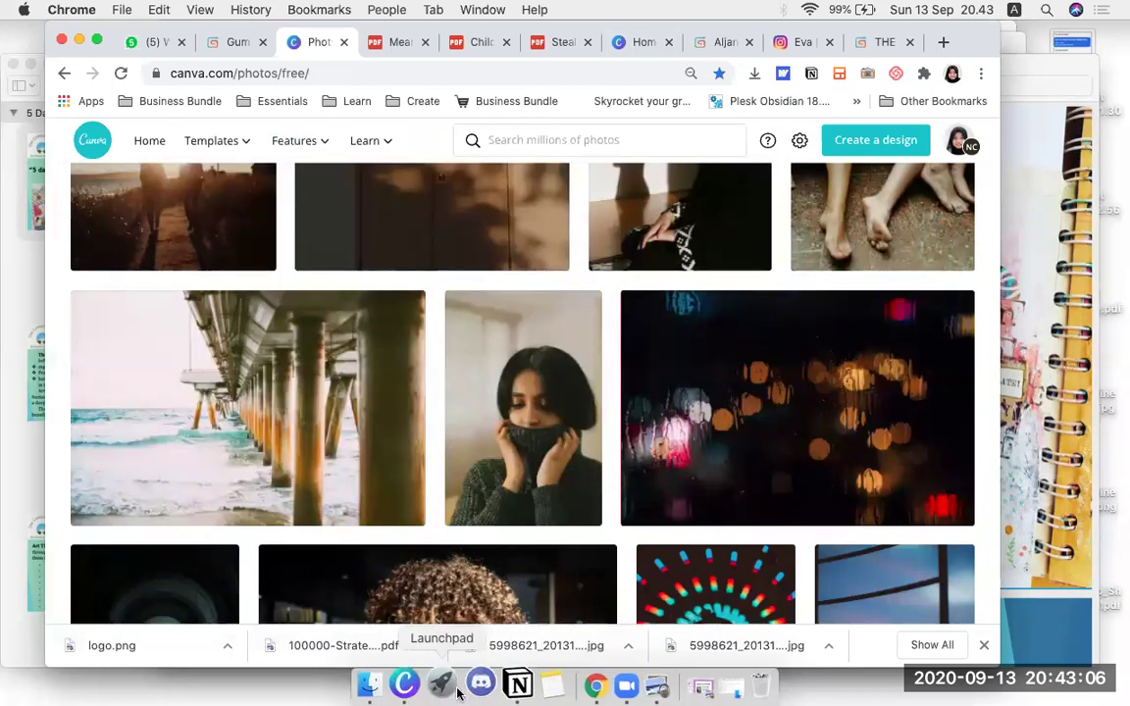
pyautogui.click(399, 686)
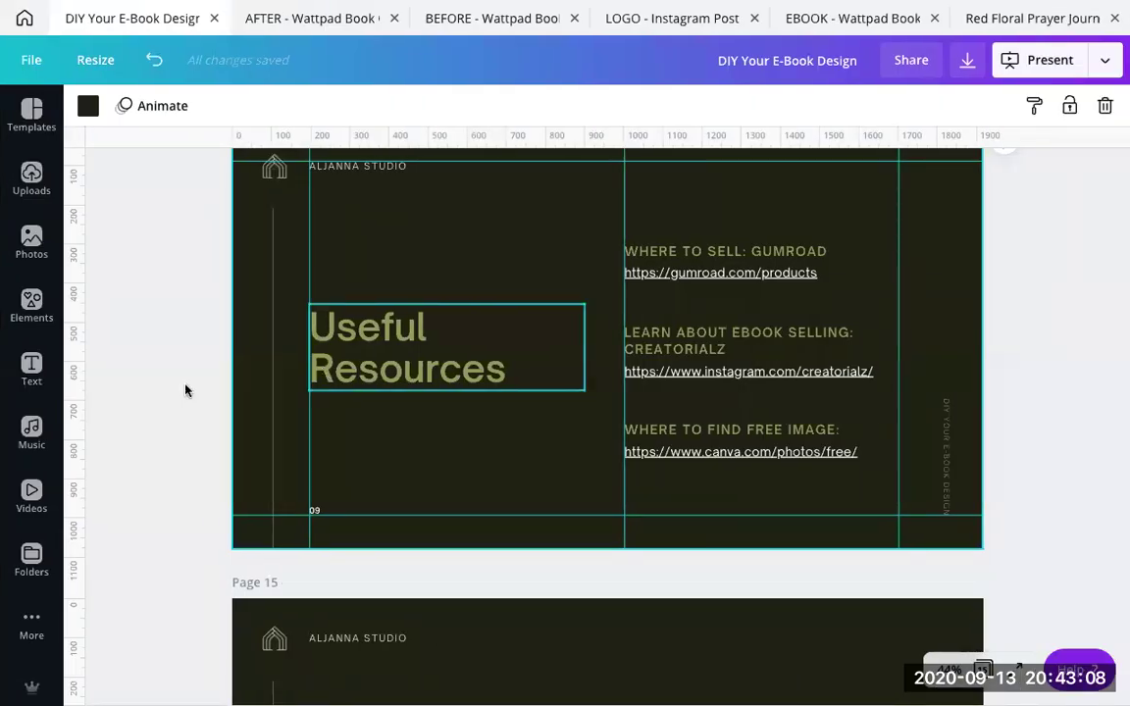
# Open the Pixabay app after trying Pexels and search its photos for art
pyautogui.click(32, 627)
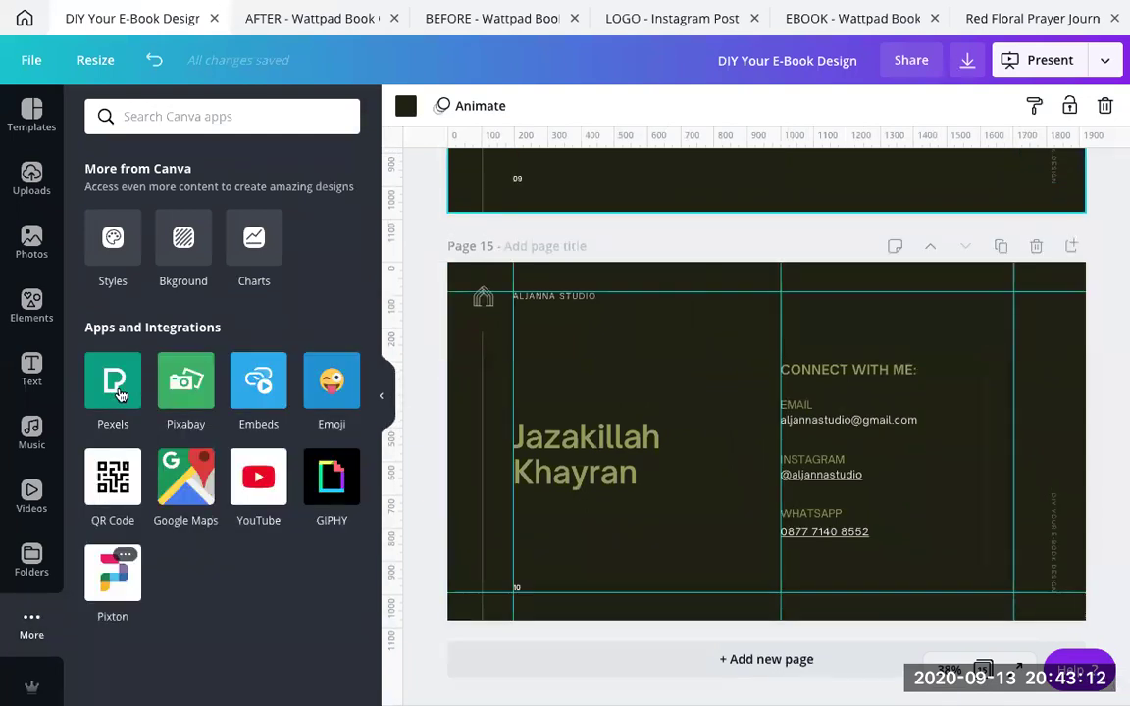
pyautogui.click(115, 382)
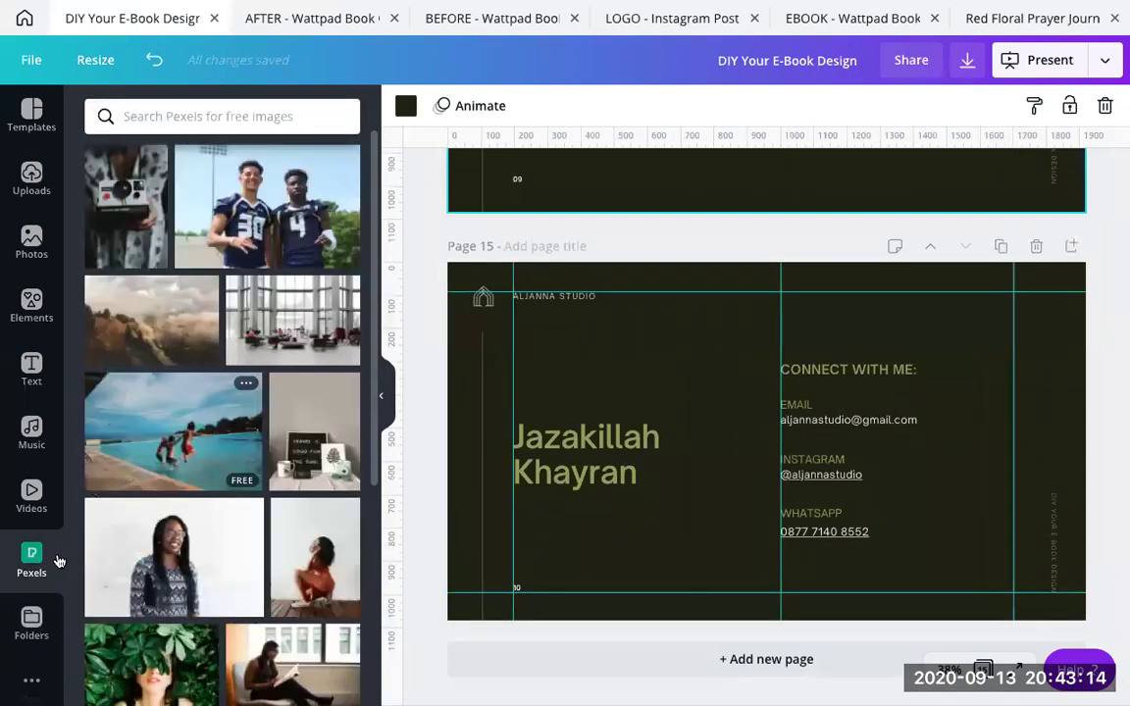
pyautogui.click(43, 642)
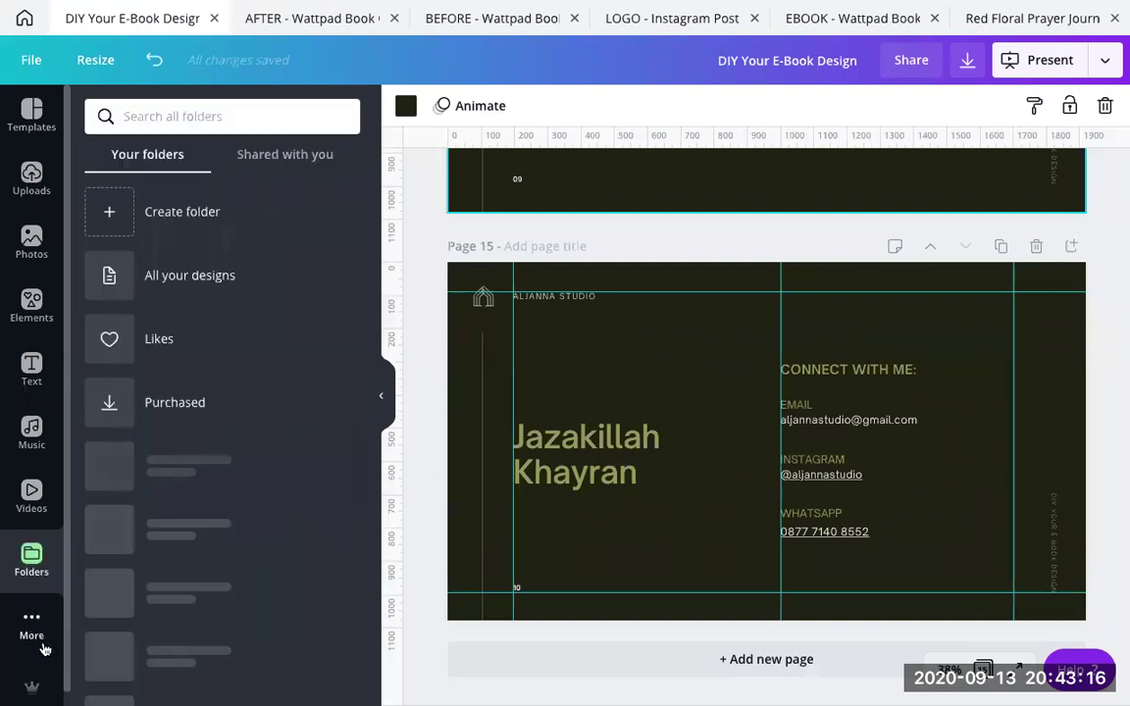
pyautogui.click(43, 645)
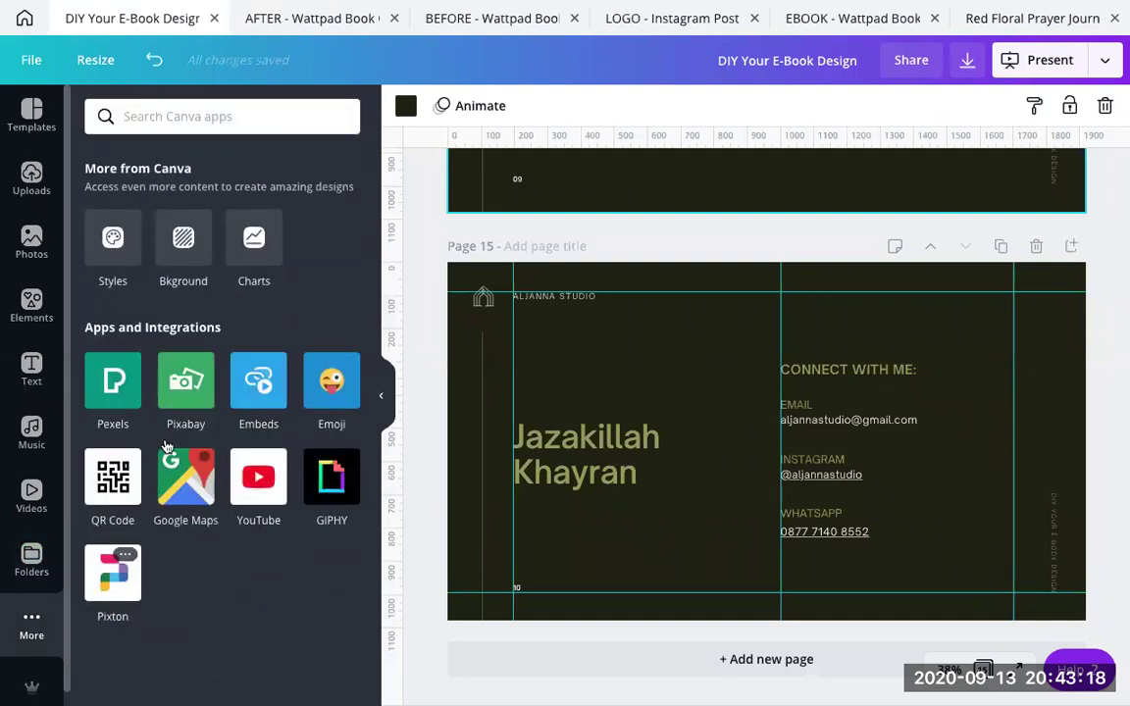
pyautogui.click(185, 382)
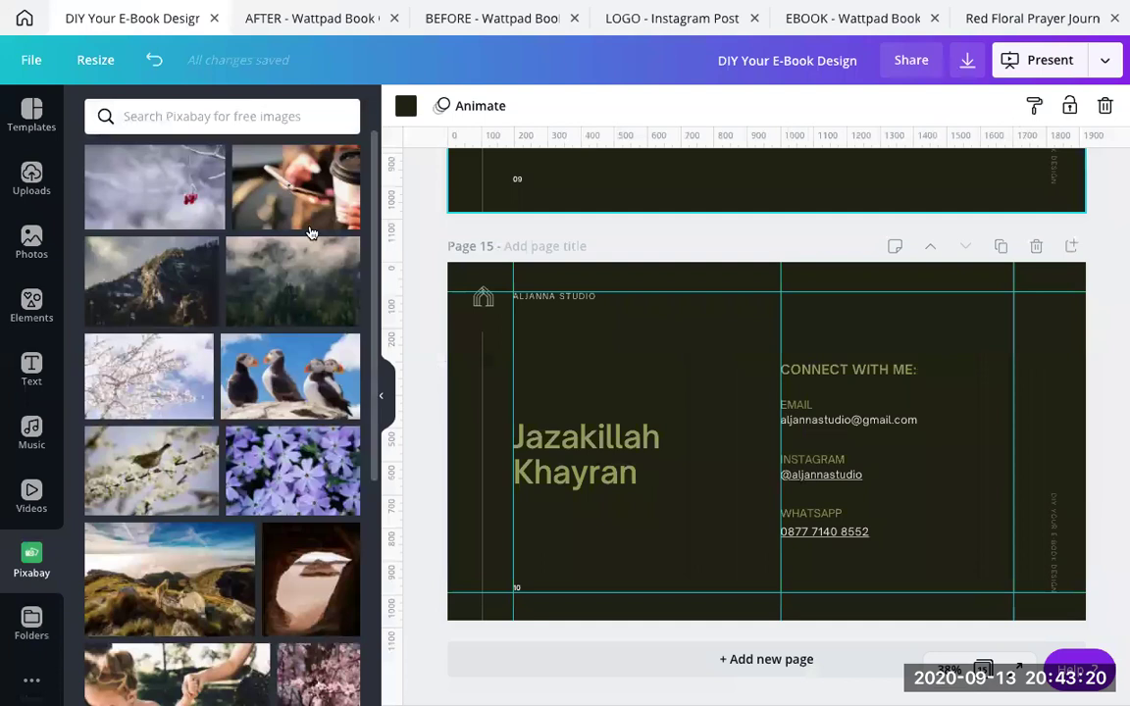
pyautogui.click(187, 116)
pyautogui.write('a')
pyautogui.press('Return')
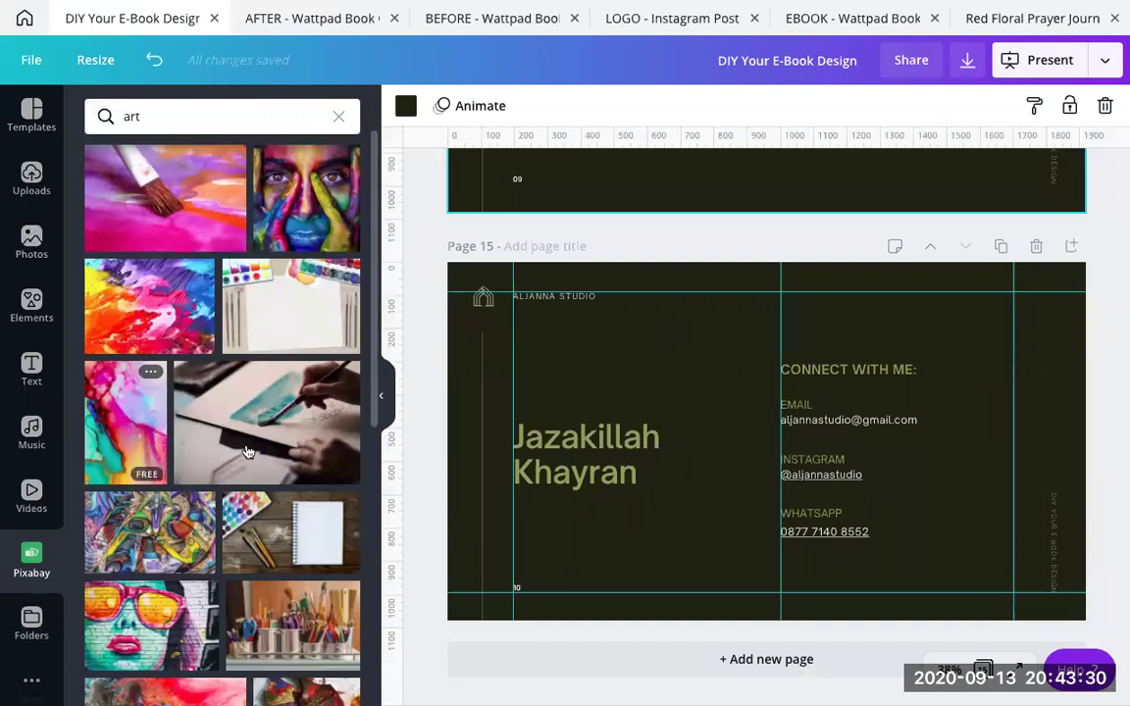
# Search Canva's own Photos library for 'art', replacing the previous ebook term
pyautogui.click(30, 250)
pyautogui.click(177, 114)
pyautogui.doubleClick(177, 114)
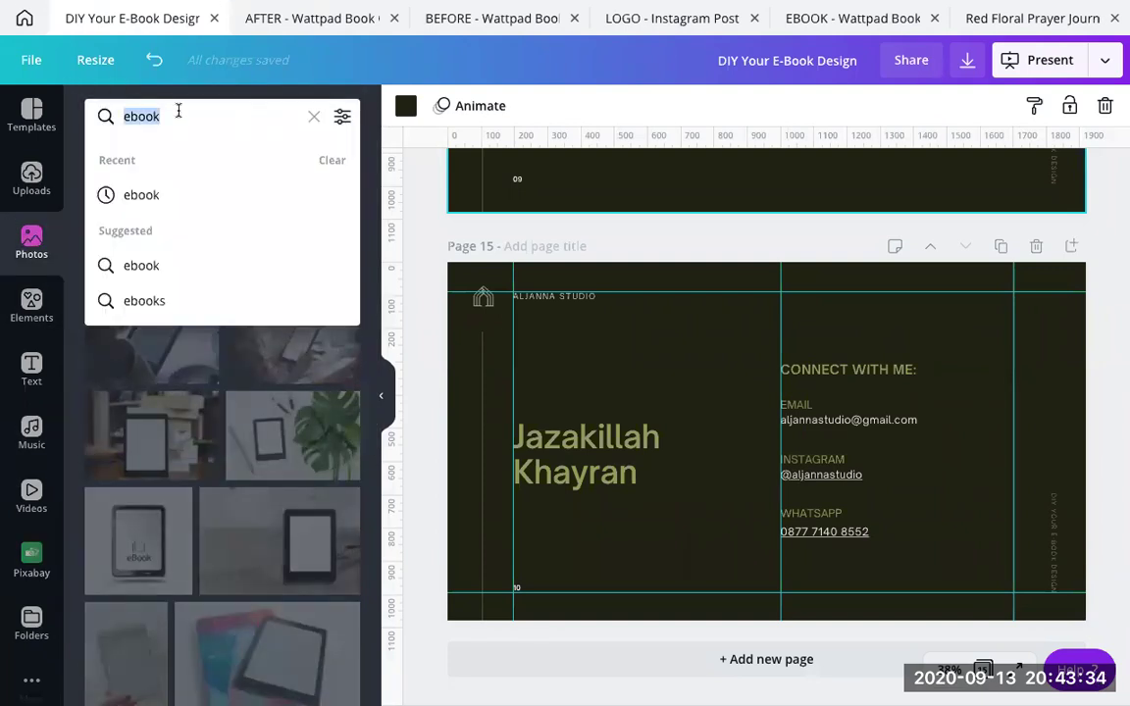
pyautogui.write('art')
pyautogui.press('Return')
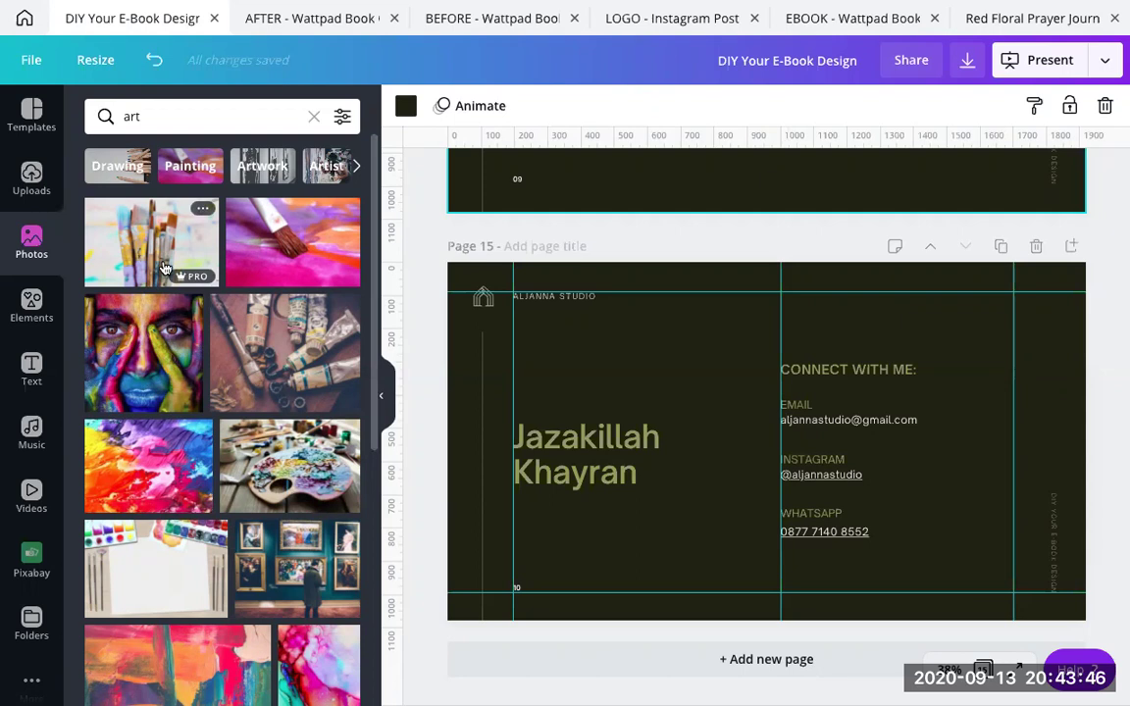
# Go back to the Pixabay art results, then hide the side panel to reach the contact page
pyautogui.click(32, 561)
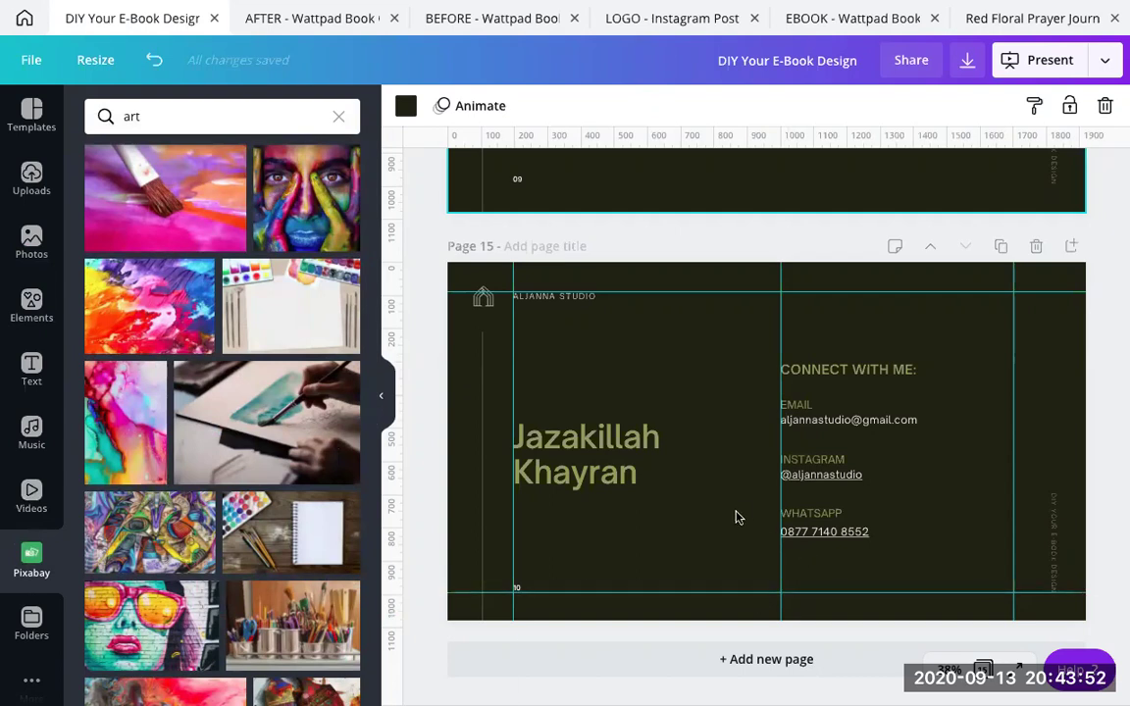
pyautogui.scroll(2, 689, 407)
pyautogui.scroll(-2, 689, 409)
pyautogui.moveTo(717, 8)
pyautogui.click(383, 398)
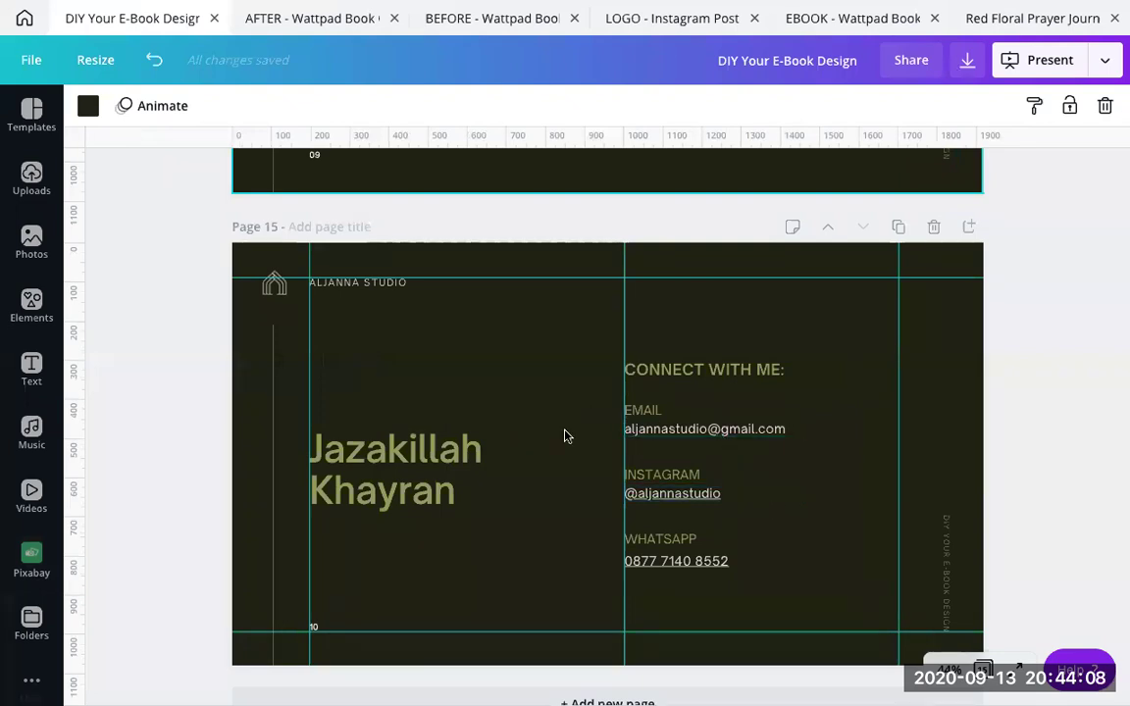
pyautogui.scroll(-1, 560, 439)
pyautogui.scroll(6, 671, 450)
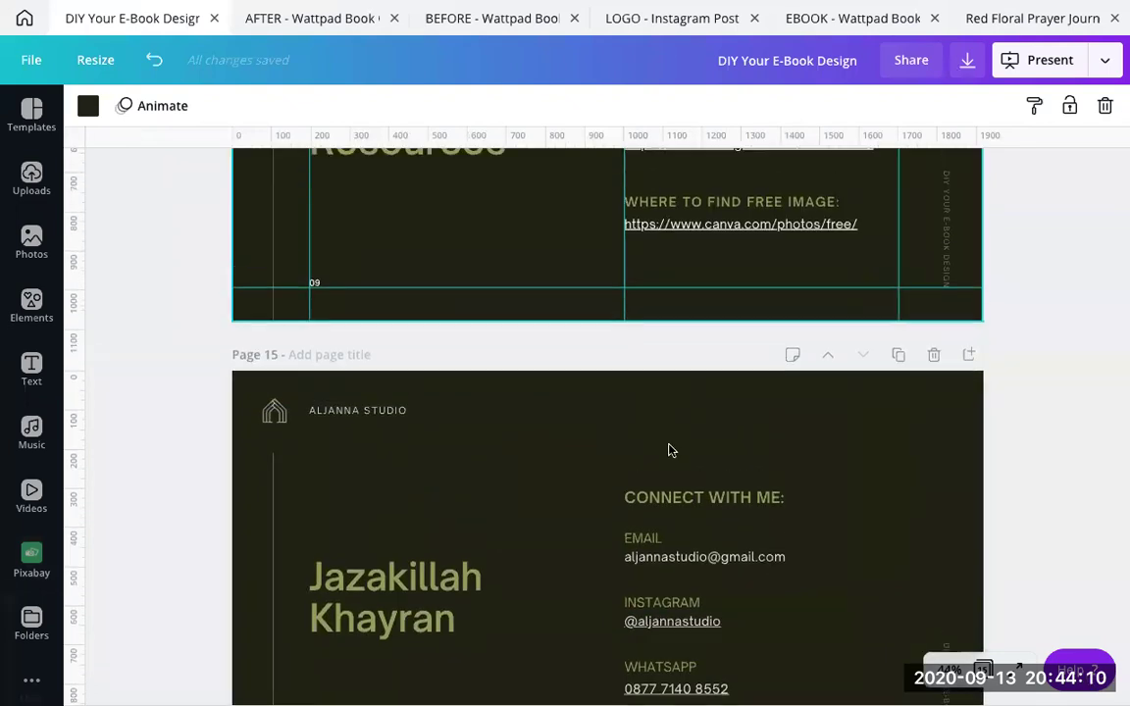
pyautogui.scroll(-6, 670, 450)
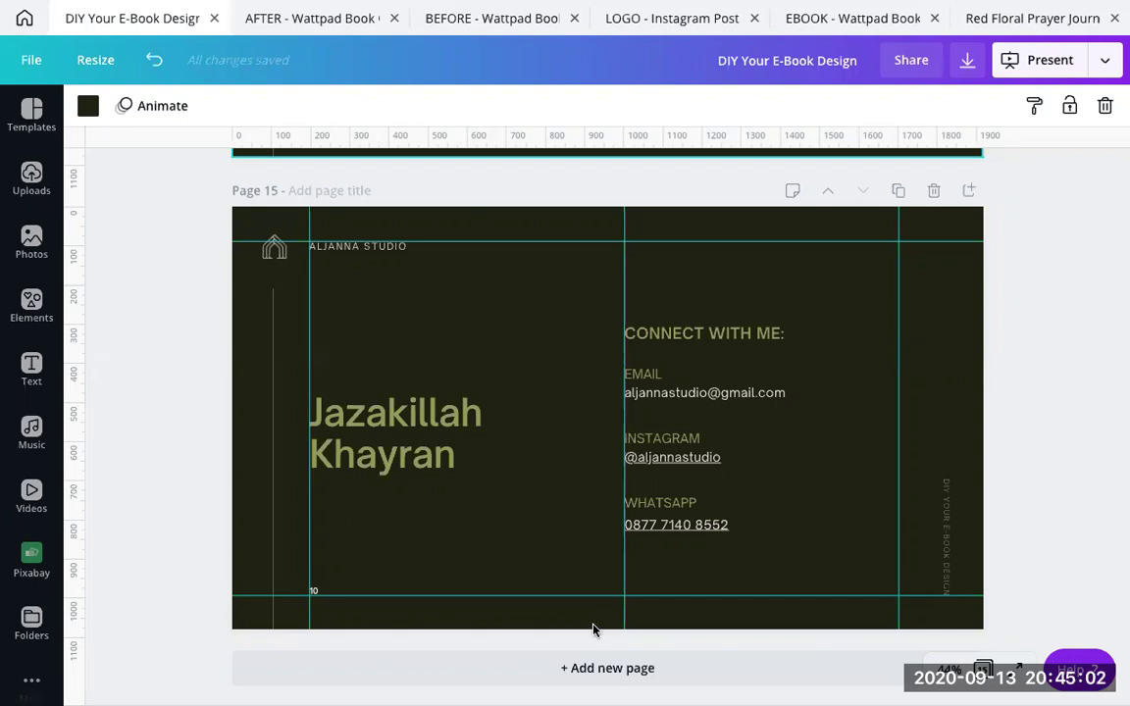
# Read the source text in the EBOOK design's Page 2 notes, then switch to Notion
pyautogui.click(849, 15)
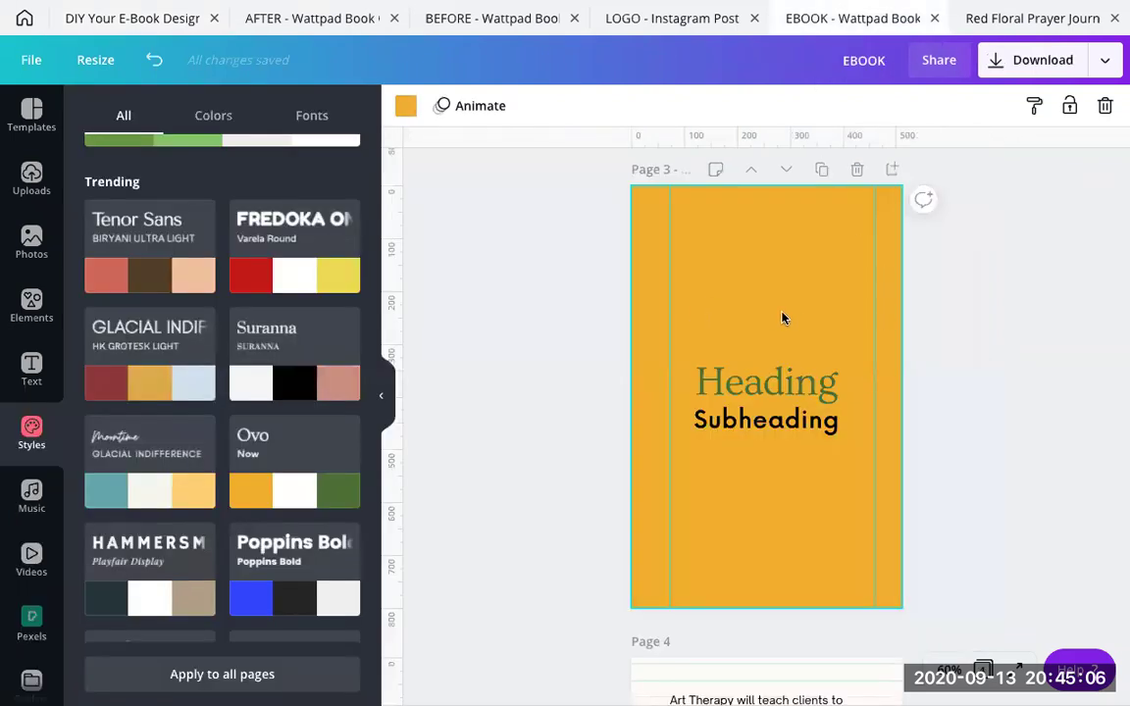
pyautogui.scroll(8, 782, 320)
pyautogui.scroll(-2, 720, 372)
pyautogui.scroll(3, 717, 359)
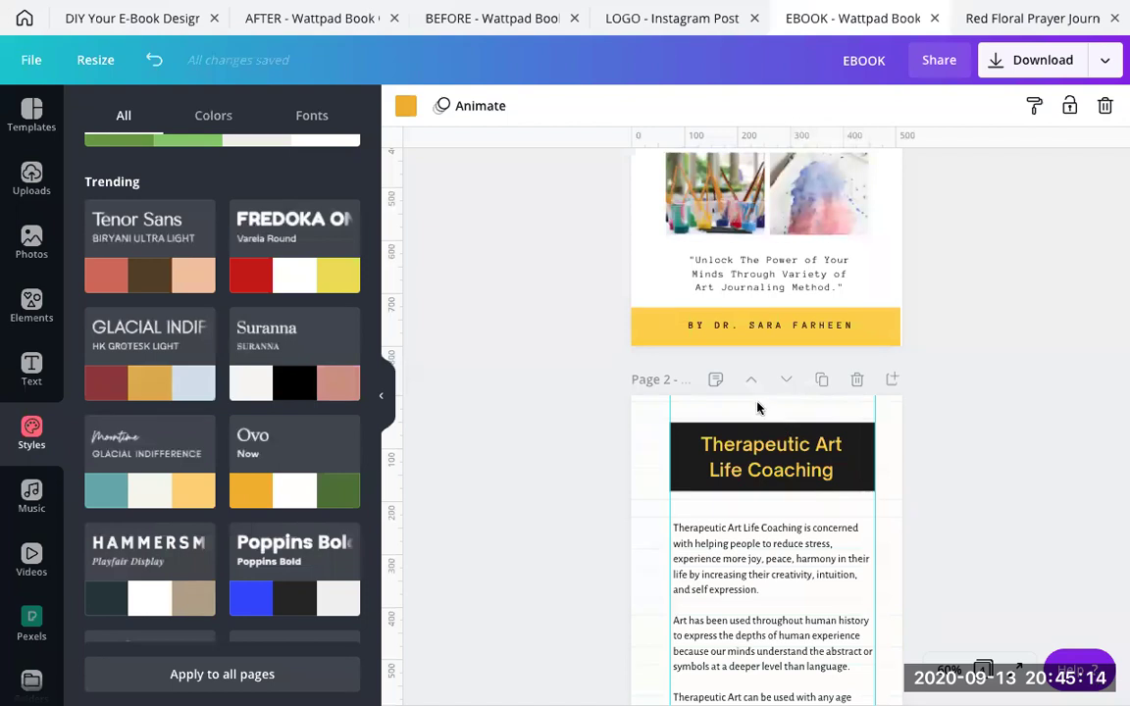
pyautogui.click(715, 380)
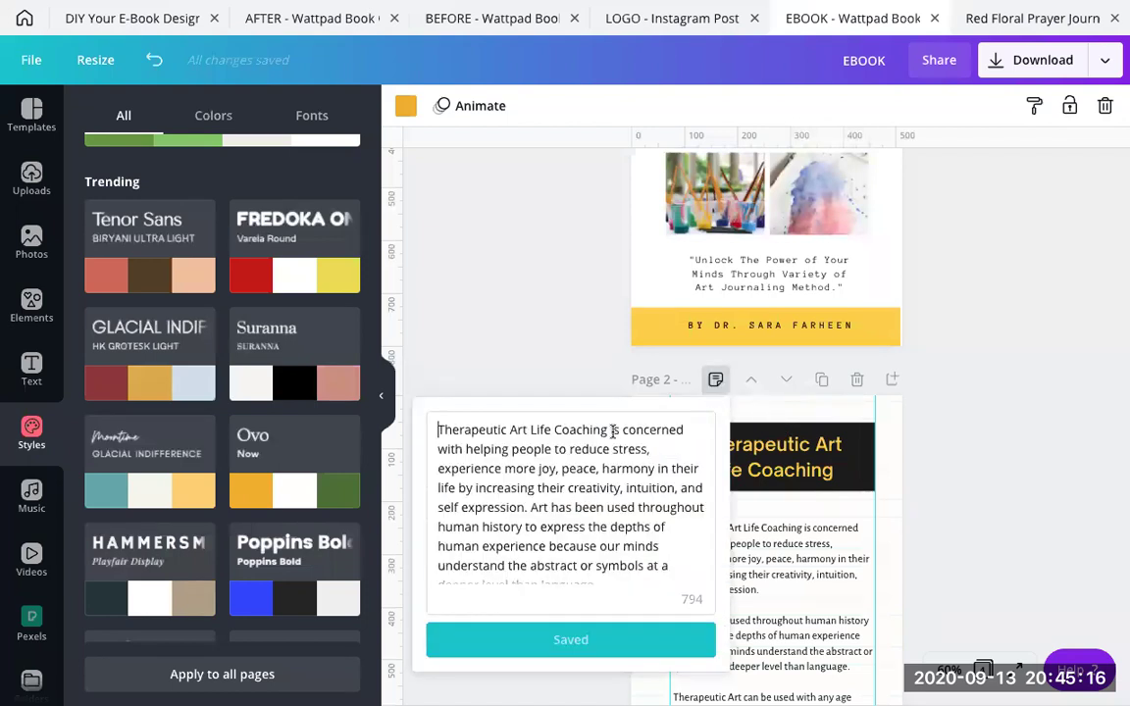
pyautogui.click(715, 379)
pyautogui.click(716, 380)
pyautogui.click(575, 452)
pyautogui.scroll(-10, 579, 461)
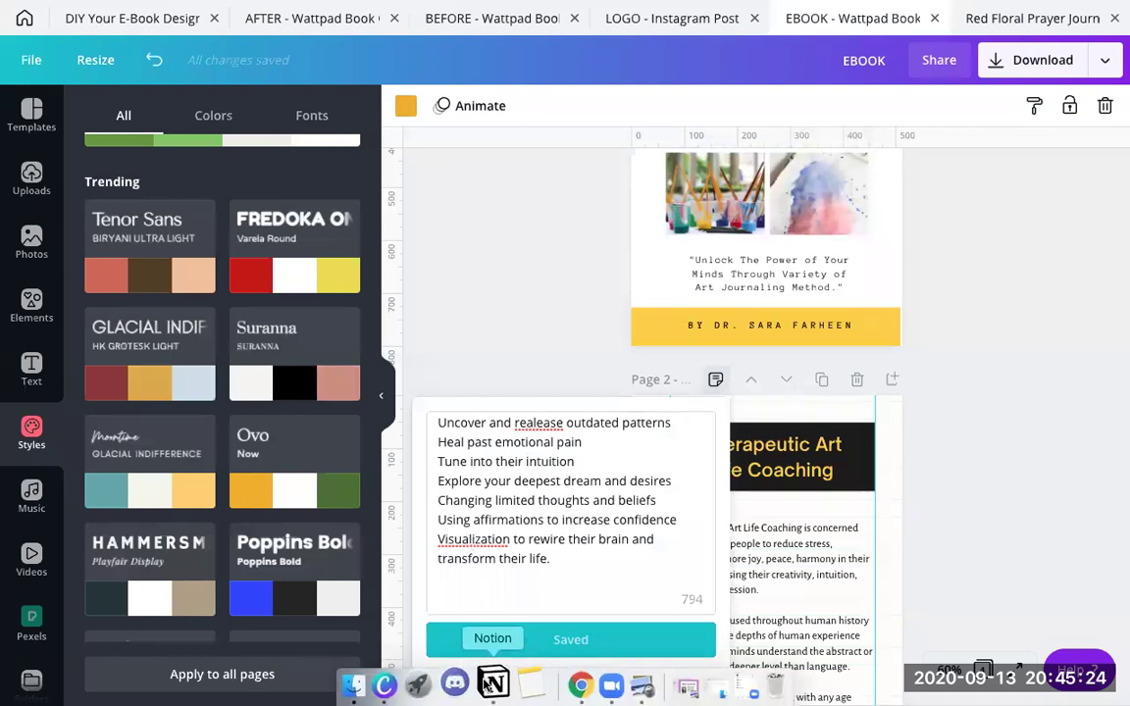
pyautogui.click(492, 684)
pyautogui.click(527, 336)
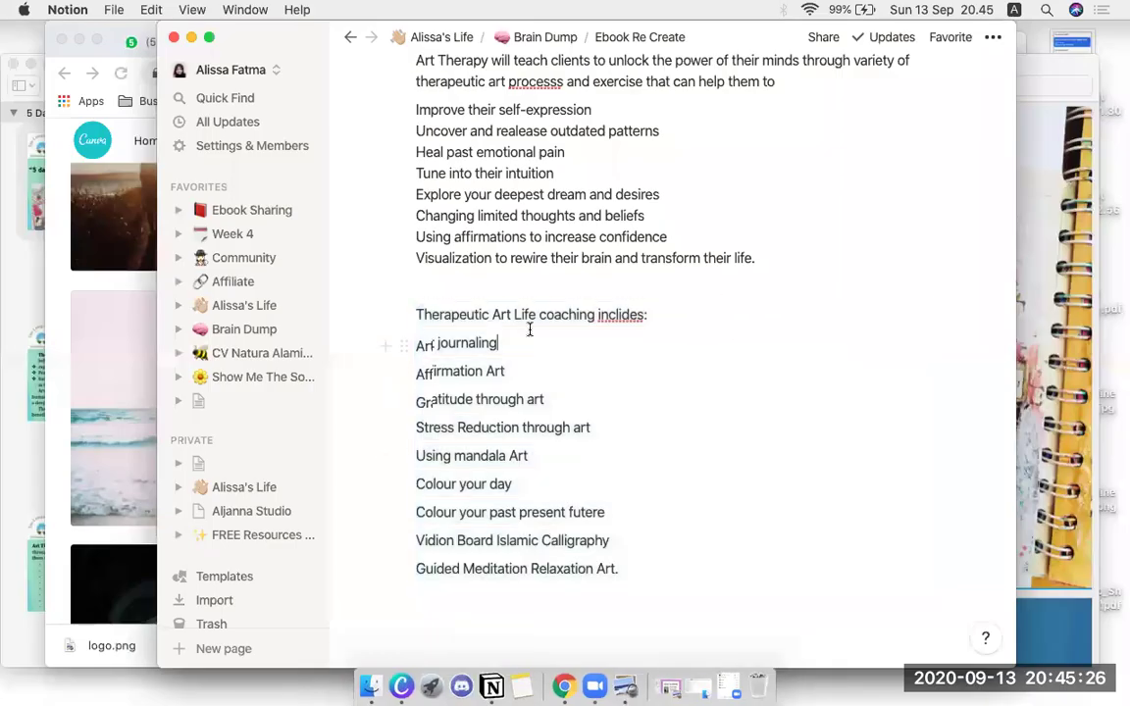
# Block-select the Ebook Re Create text from 'Therapeutic' down to the Visualization bullet
pyautogui.scroll(6, 530, 330)
pyautogui.scroll(2, 529, 330)
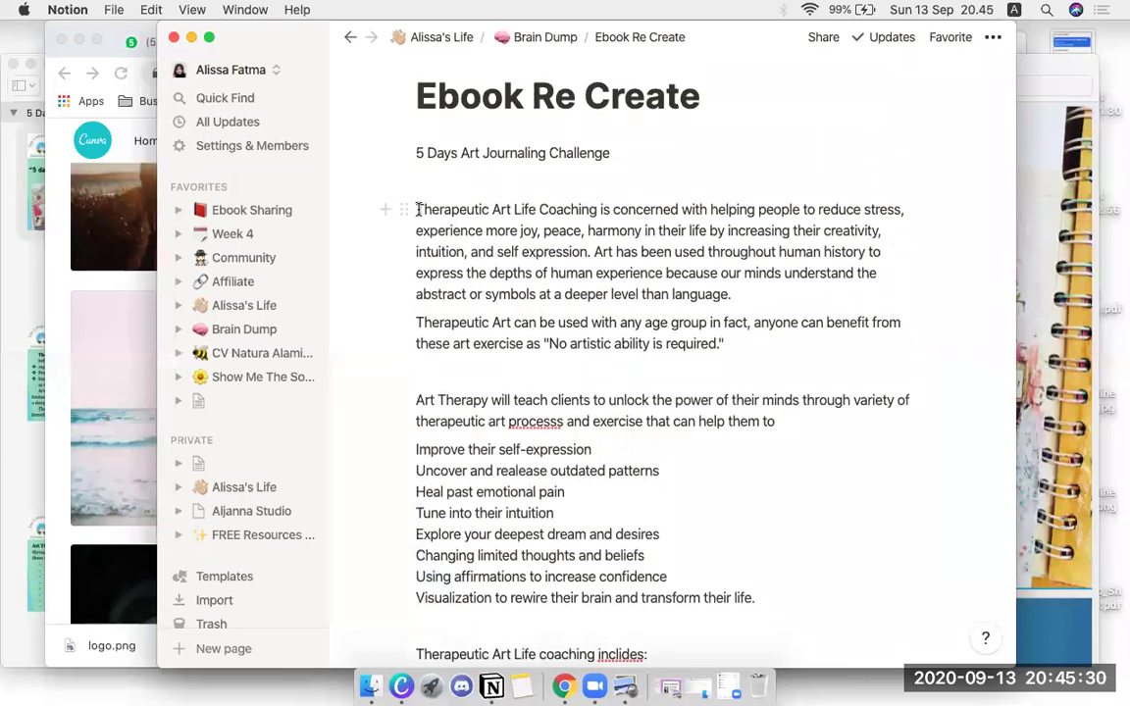
pyautogui.moveTo(418, 209); pyautogui.dragTo(695, 503)
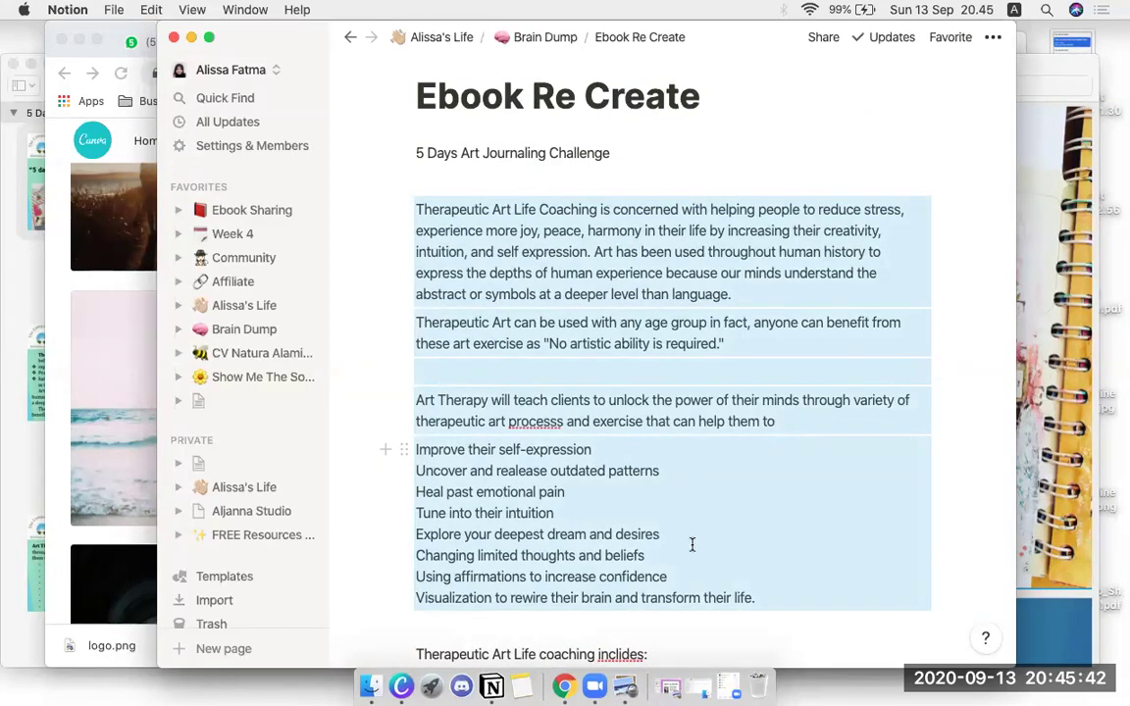
pyautogui.click(565, 684)
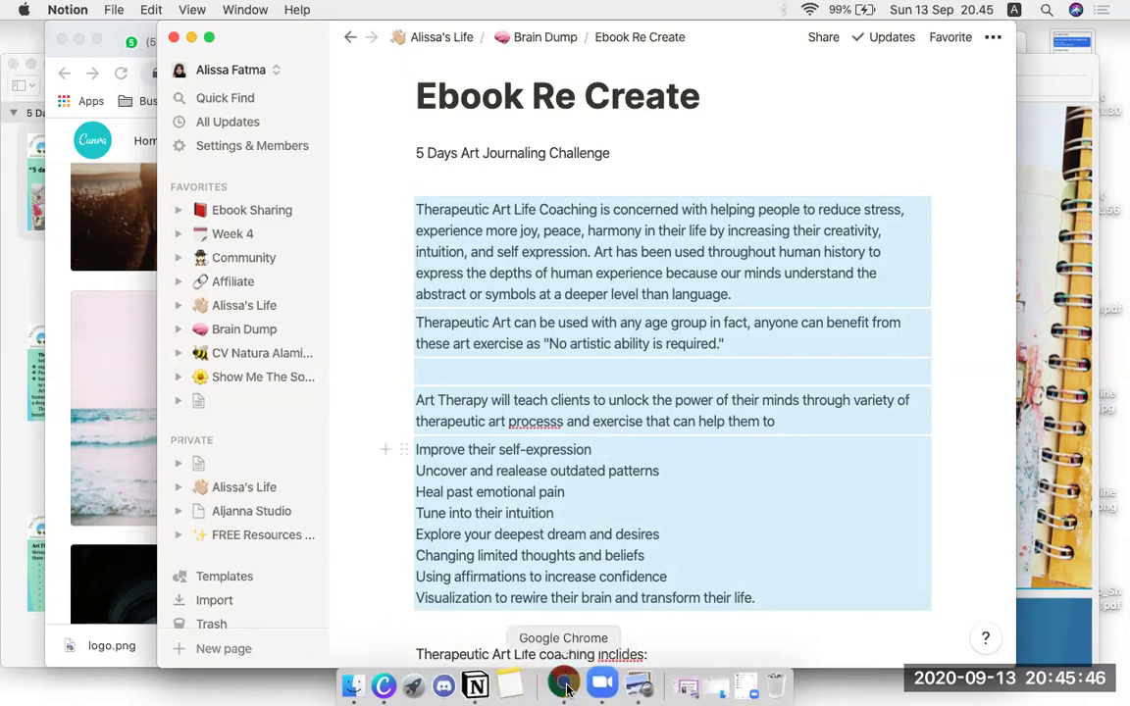
# Open Google Keep in a new browser tab
pyautogui.click(942, 42)
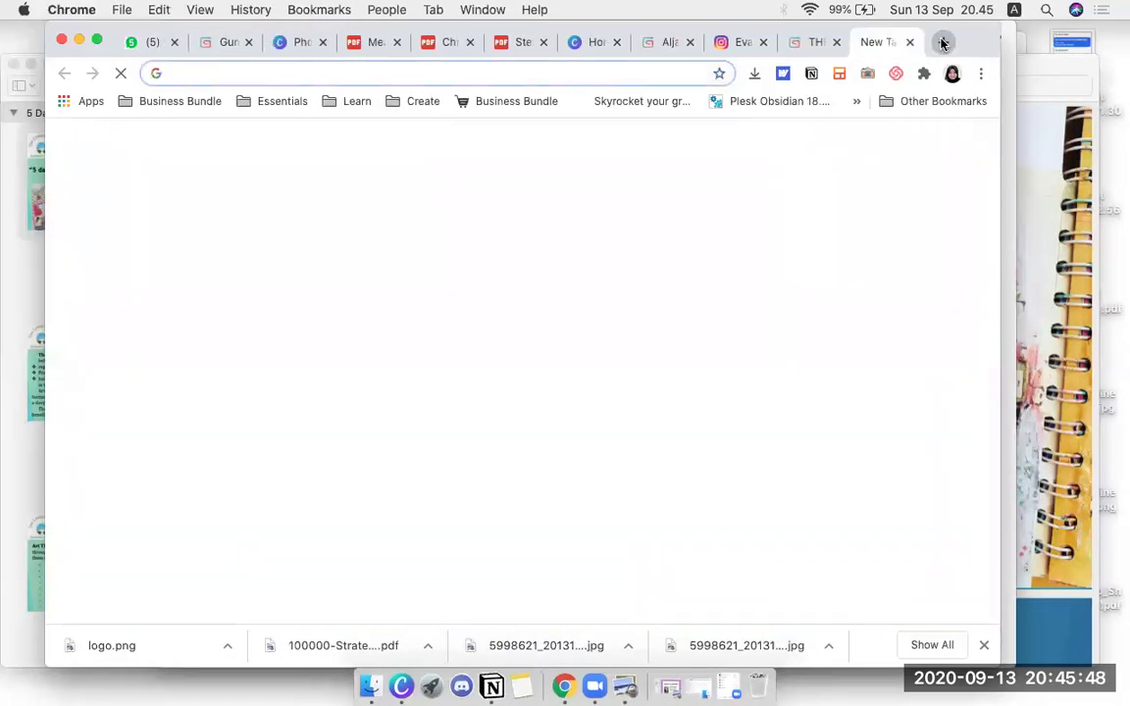
pyautogui.write('gkeep')
pyautogui.press('BackSpace')
pyautogui.press('BackSpace')
pyautogui.press('BackSpace')
pyautogui.press('BackSpace')
pyautogui.press('BackSpace')
pyautogui.write('keep.google.com')
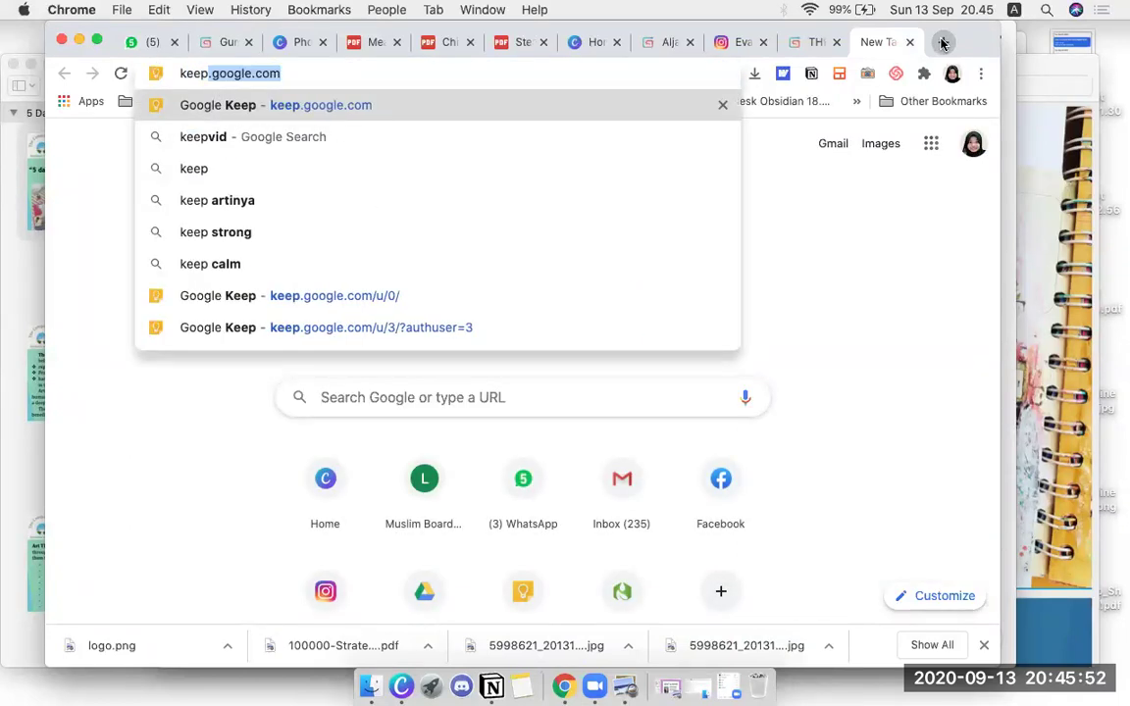
pyautogui.press('Return')
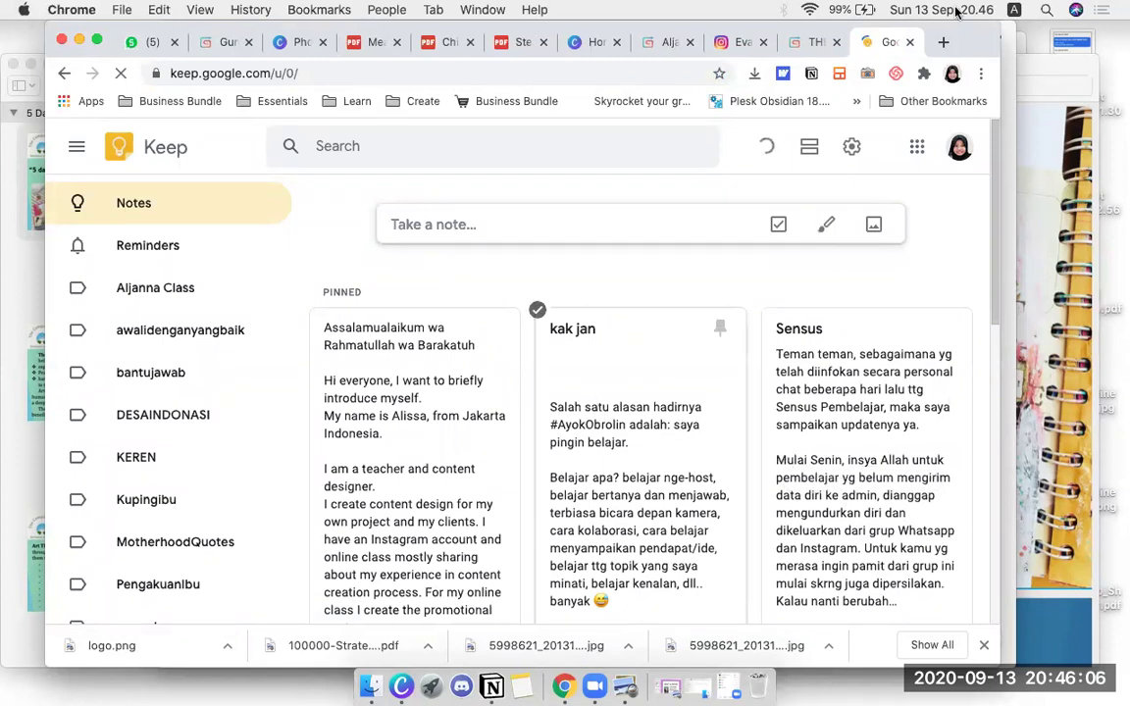
# Read the kak jan note to its end, close it, and return to the Canva tab
pyautogui.click(600, 334)
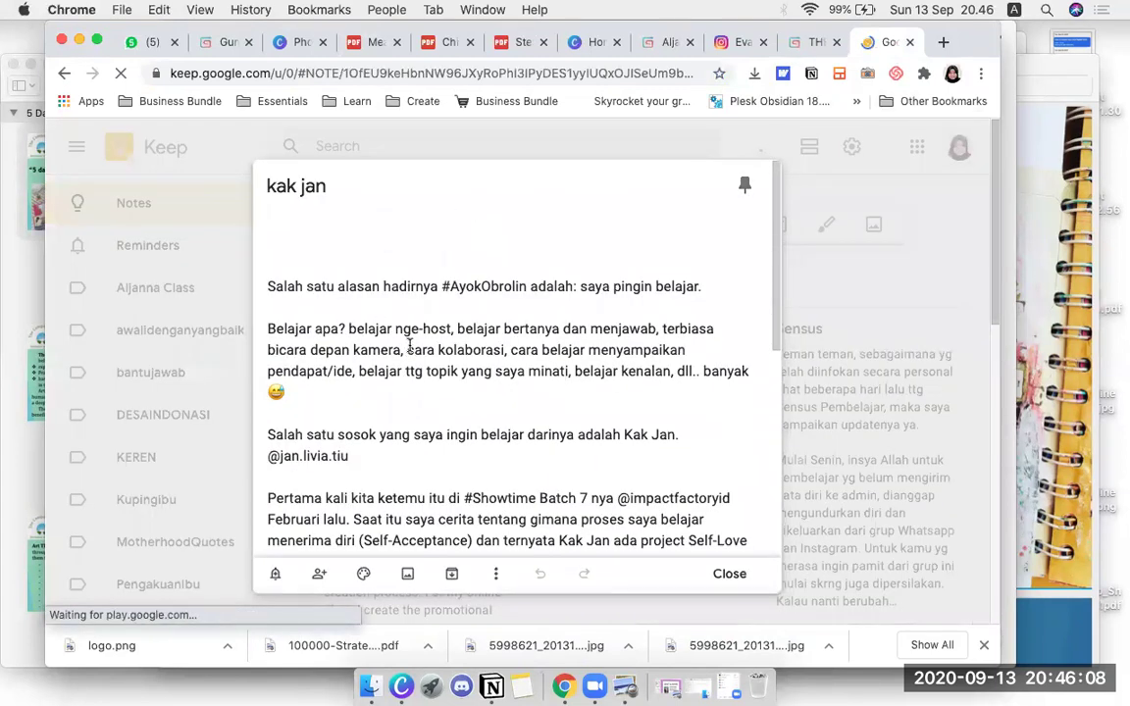
pyautogui.scroll(-3, 534, 359)
pyautogui.scroll(-5, 535, 357)
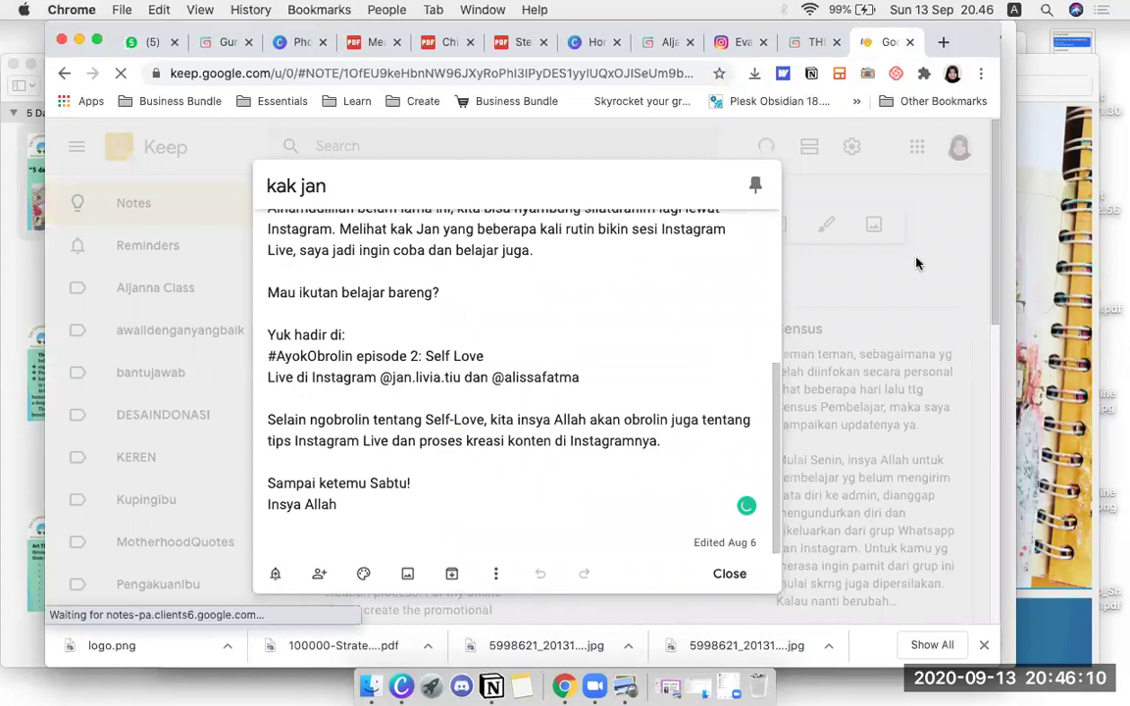
pyautogui.click(856, 267)
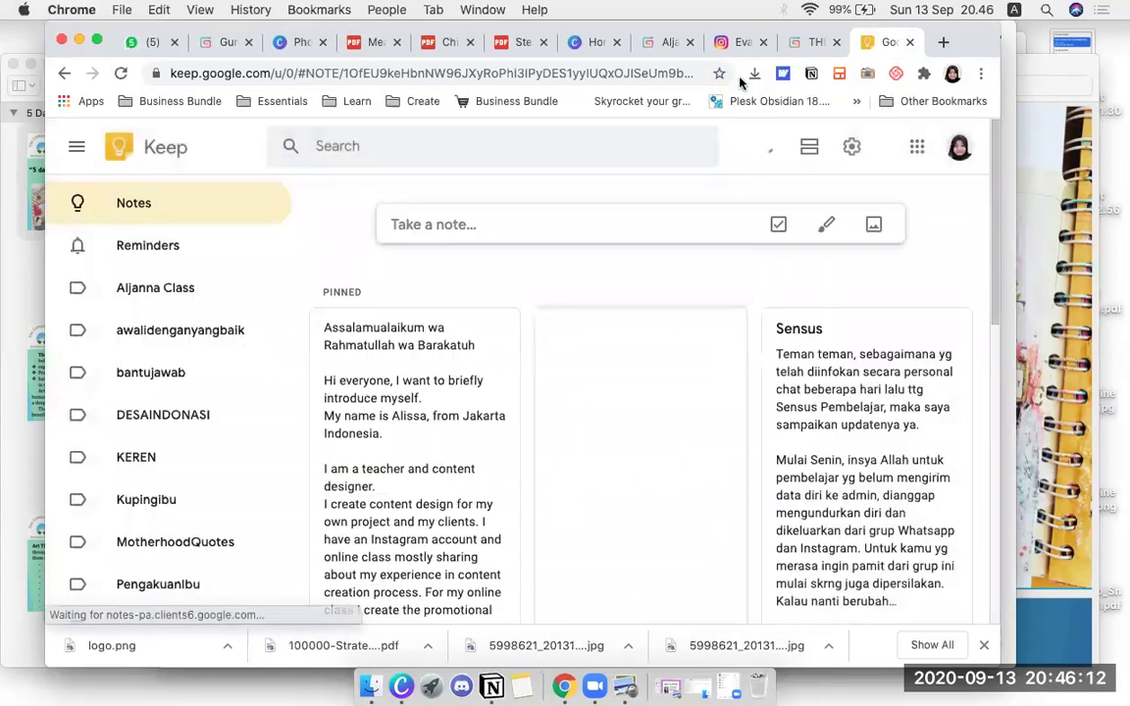
pyautogui.click(574, 42)
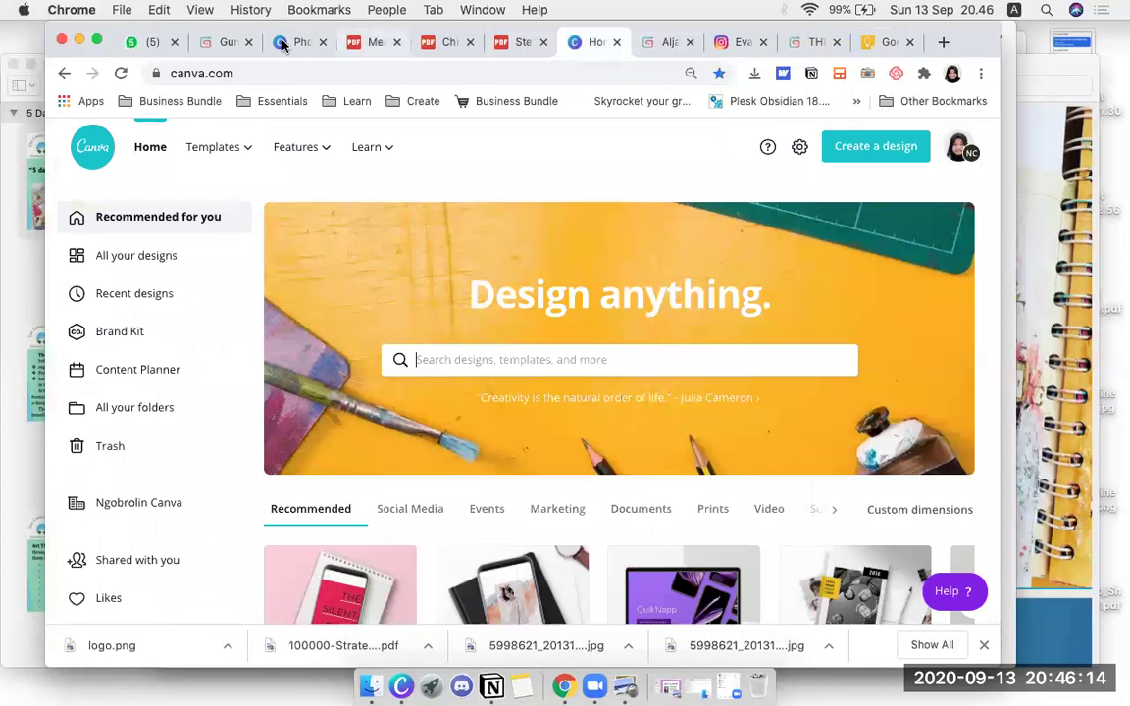
# Close the 5 Days Journaling Challenge PDF with Cmd+W and bring up the Canva app
pyautogui.click(13, 488)
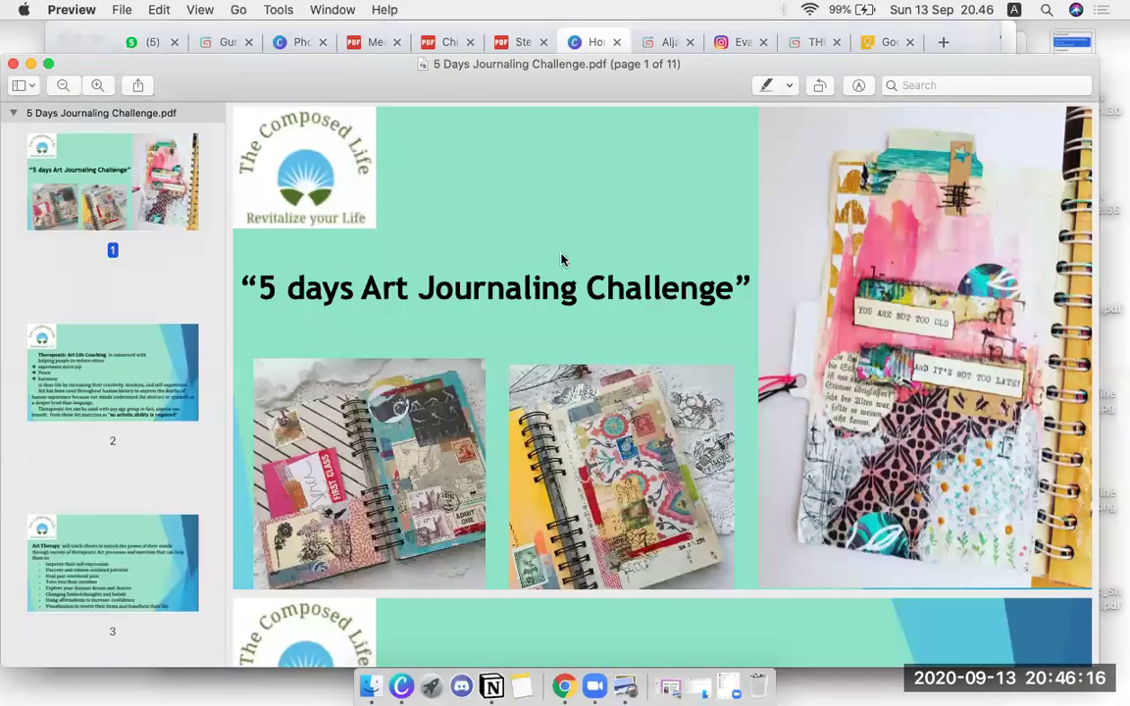
pyautogui.press('super+w')
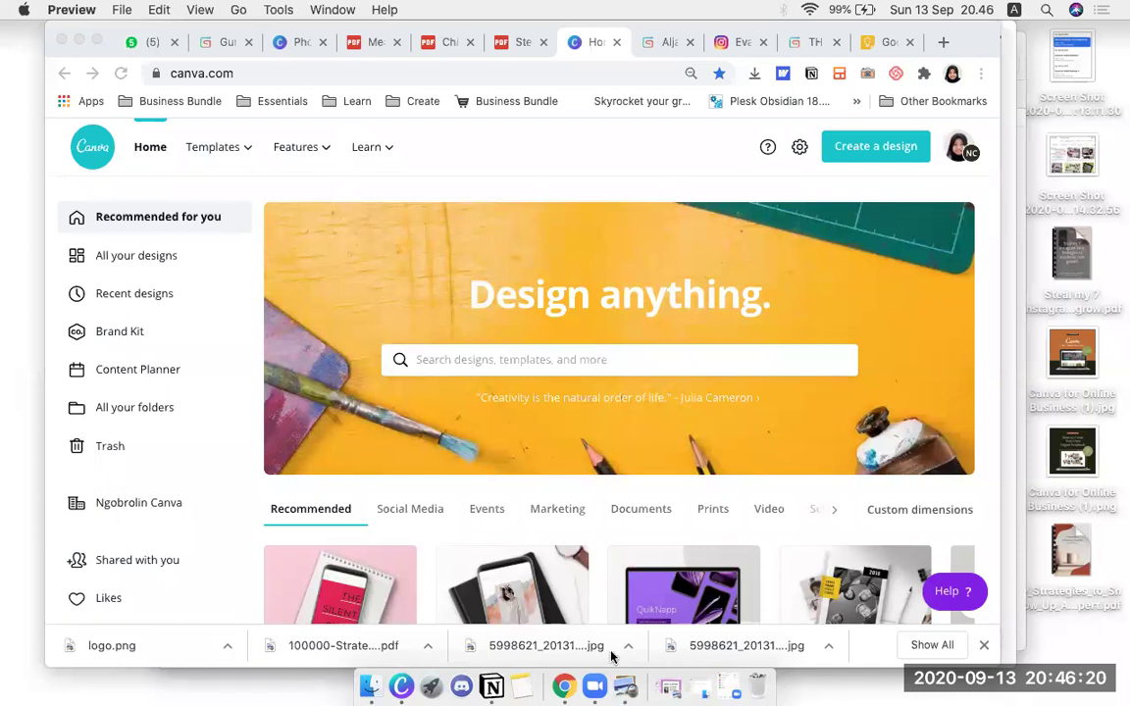
pyautogui.click(401, 687)
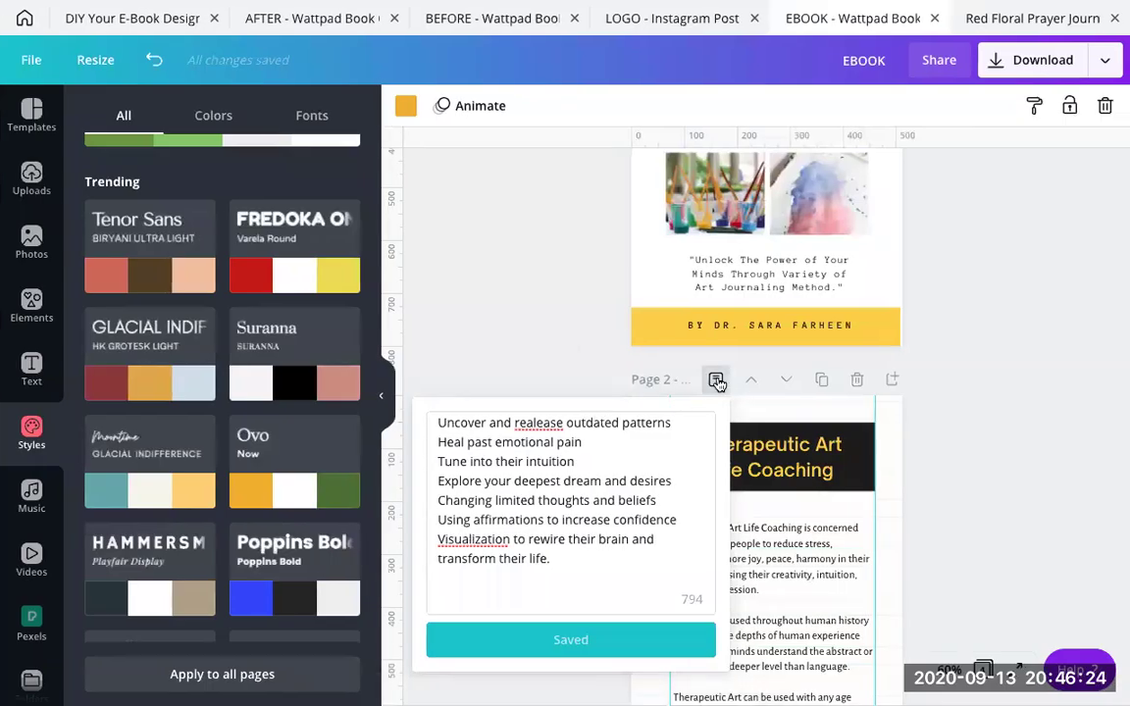
pyautogui.click(717, 381)
pyautogui.click(717, 381)
pyautogui.scroll(-6, 625, 453)
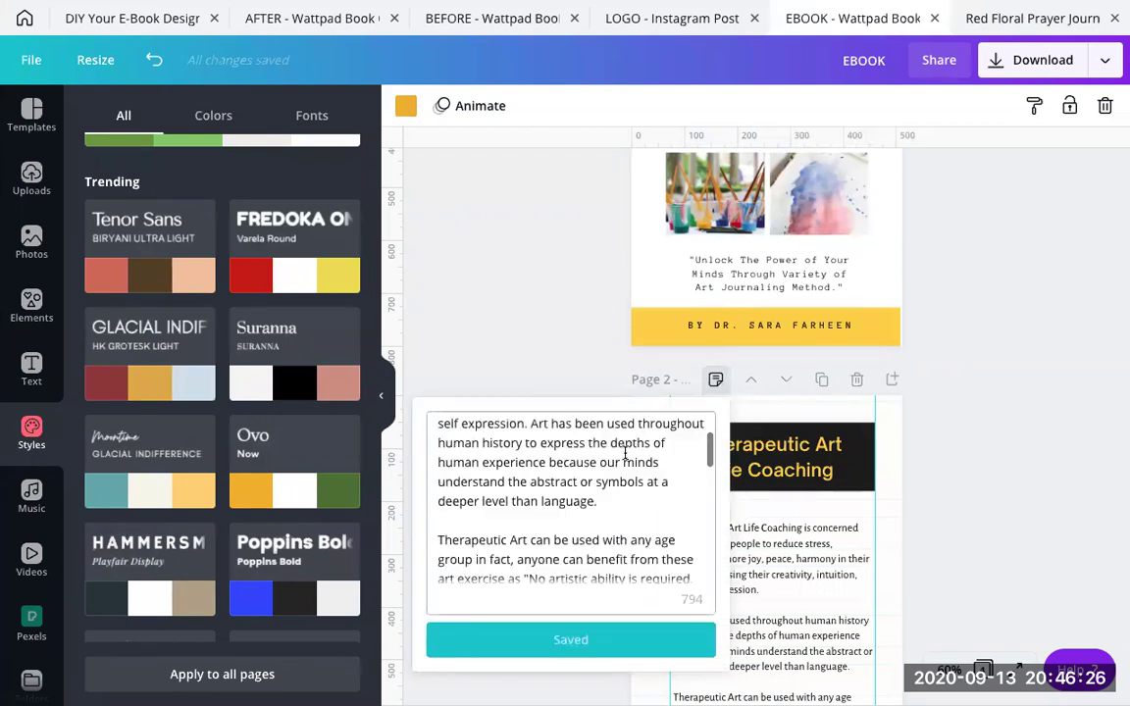
pyautogui.scroll(-10, 620, 469)
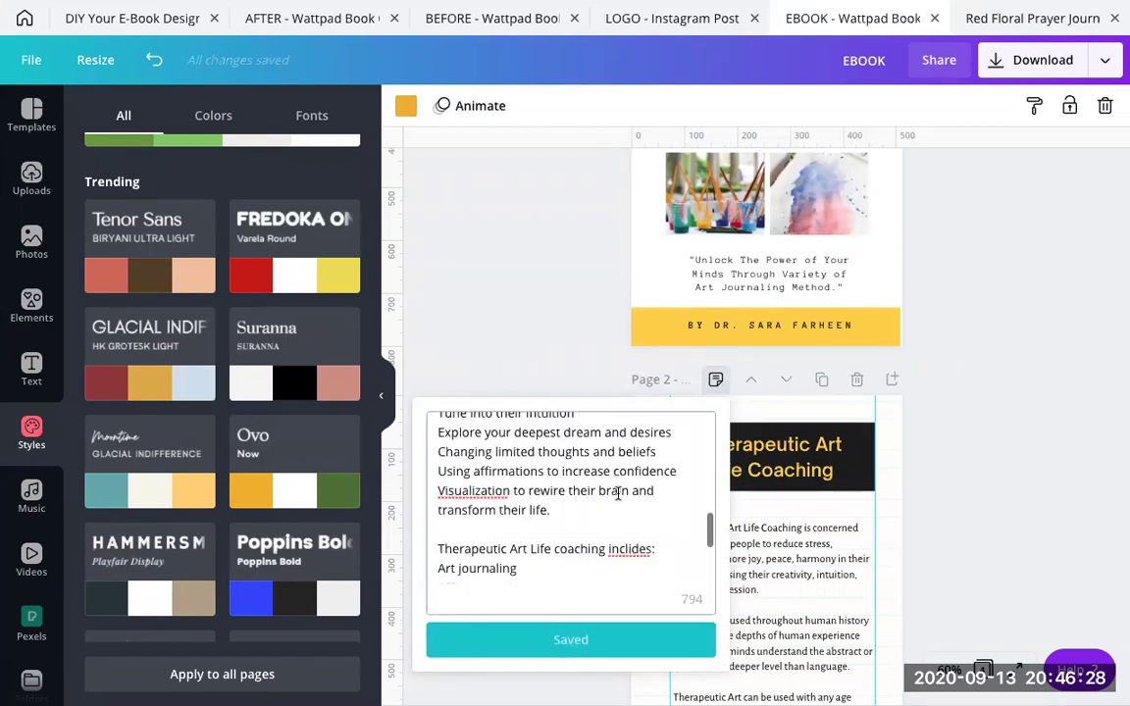
pyautogui.click(957, 488)
pyautogui.scroll(-5, 811, 535)
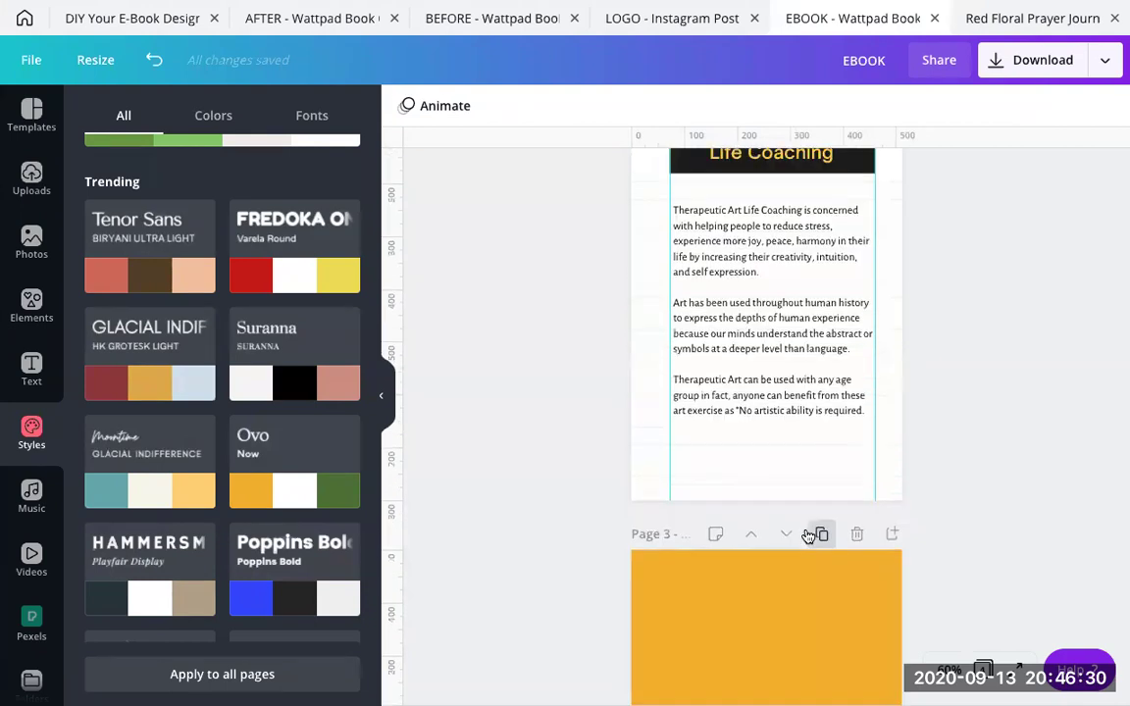
pyautogui.click(716, 507)
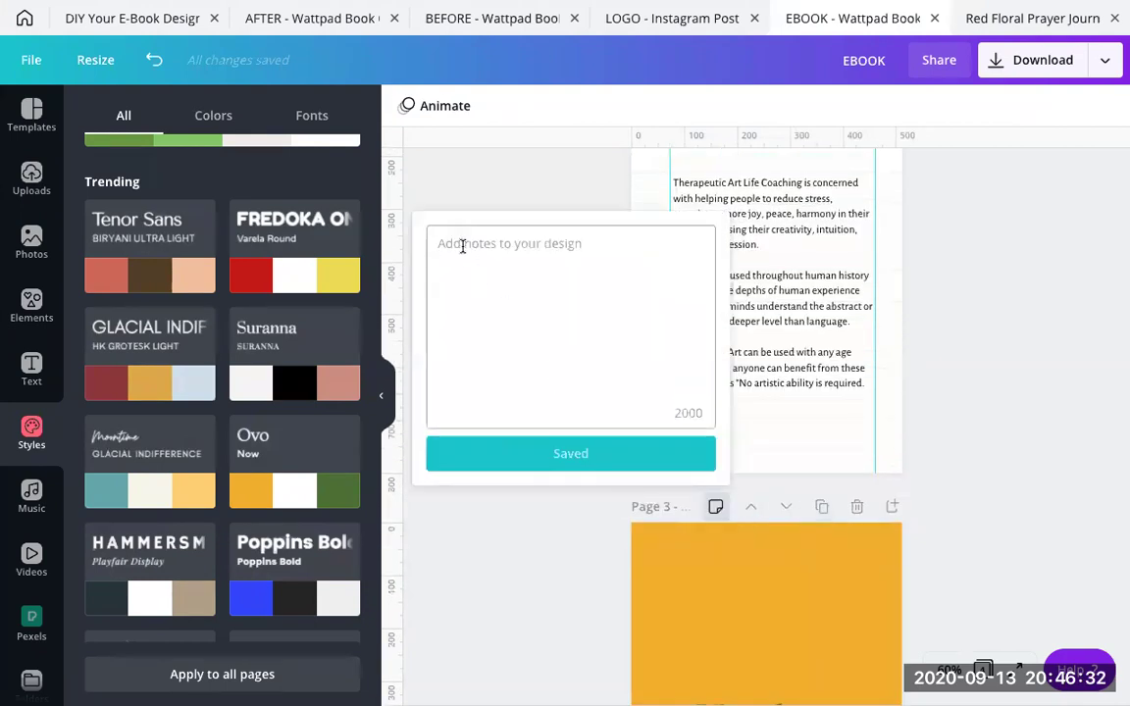
pyautogui.write('https://gumroad.com/products')
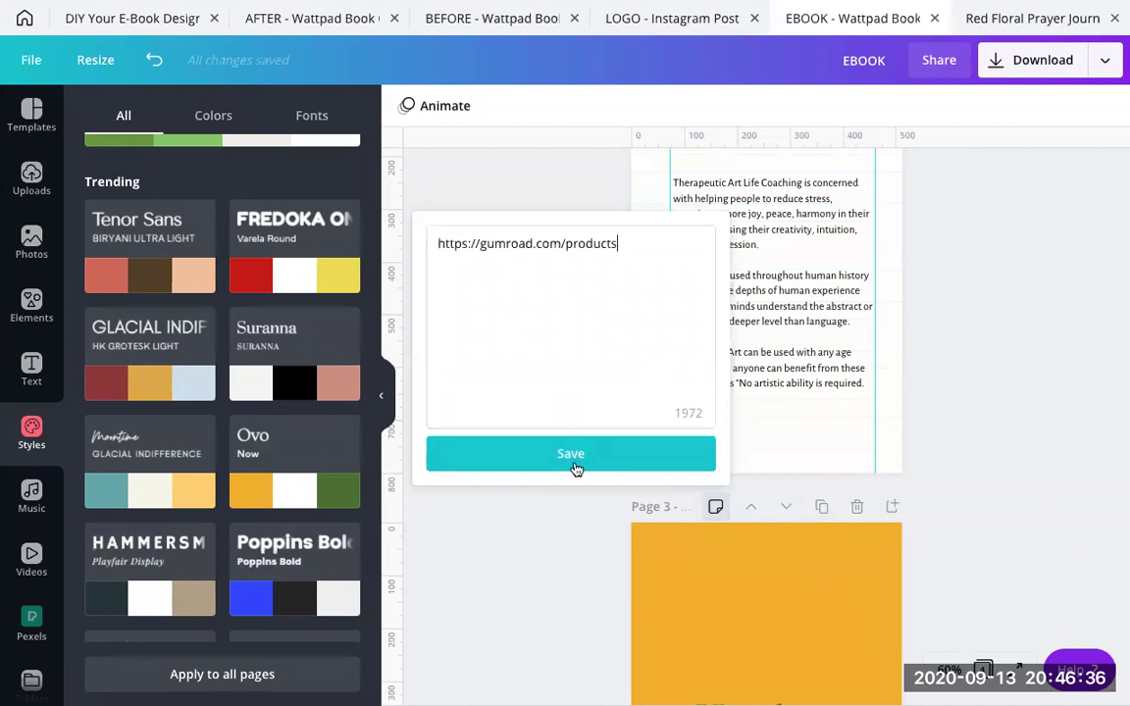
pyautogui.click(575, 458)
# Recheck the page 2 notes, then open the Downloads folder in Finder
pyautogui.scroll(4, 749, 465)
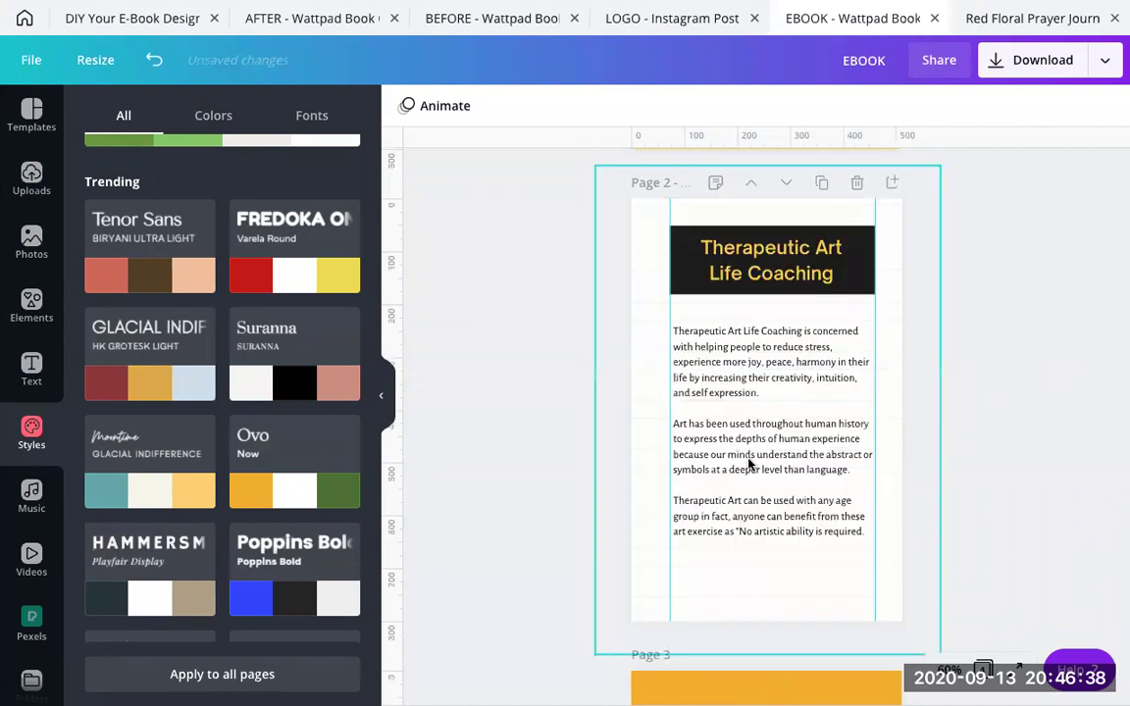
pyautogui.click(732, 393)
pyautogui.click(568, 369)
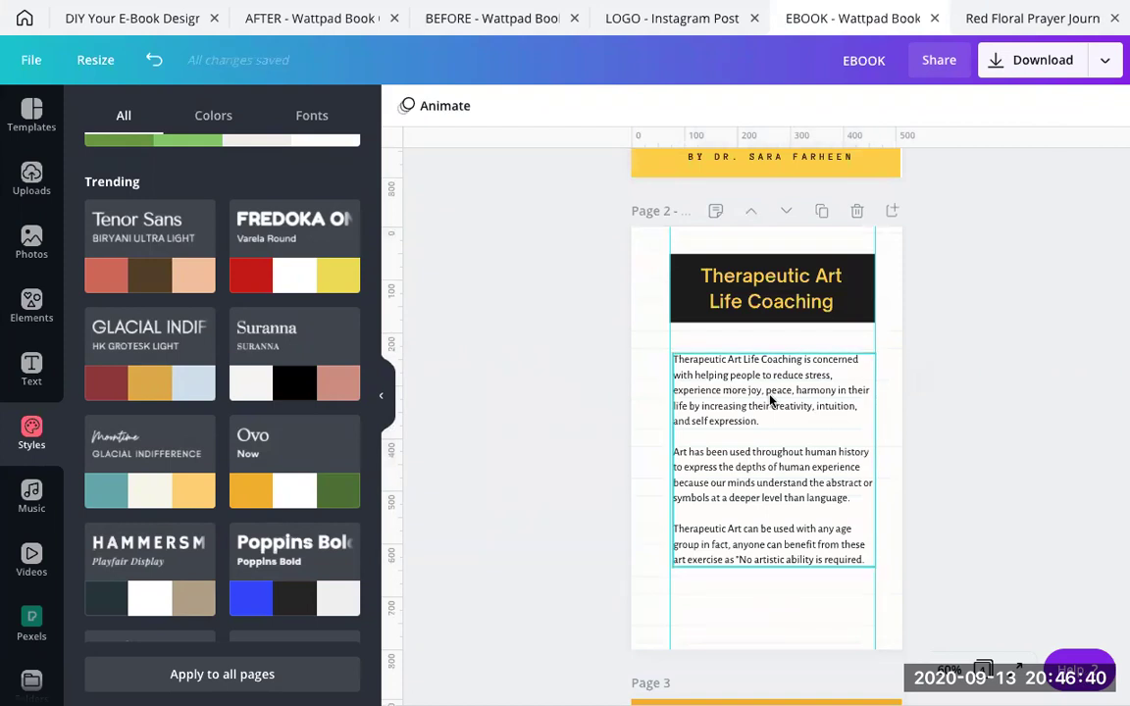
pyautogui.click(716, 213)
pyautogui.click(642, 196)
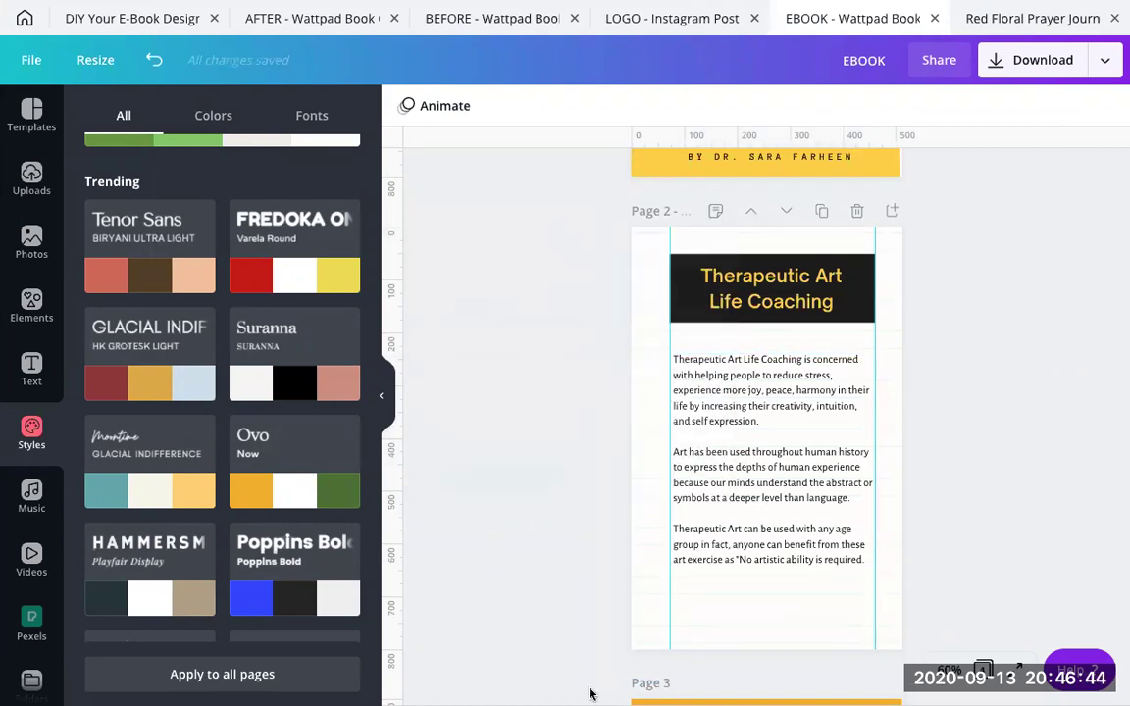
pyautogui.moveTo(591, 691)
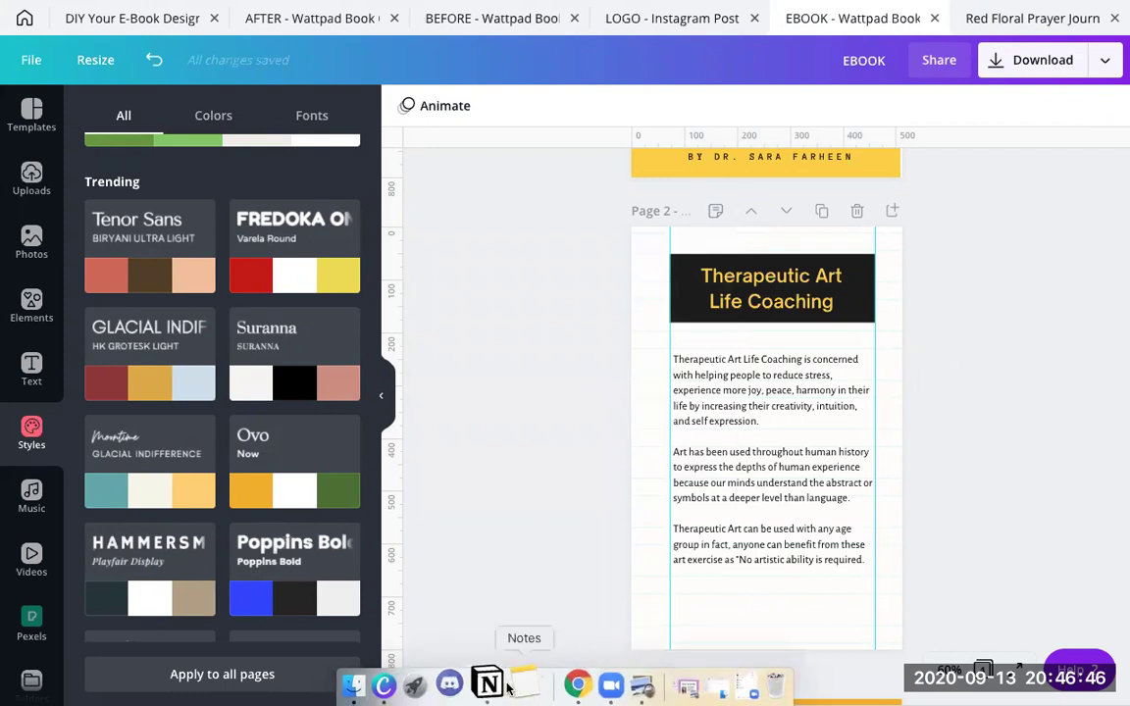
pyautogui.click(371, 687)
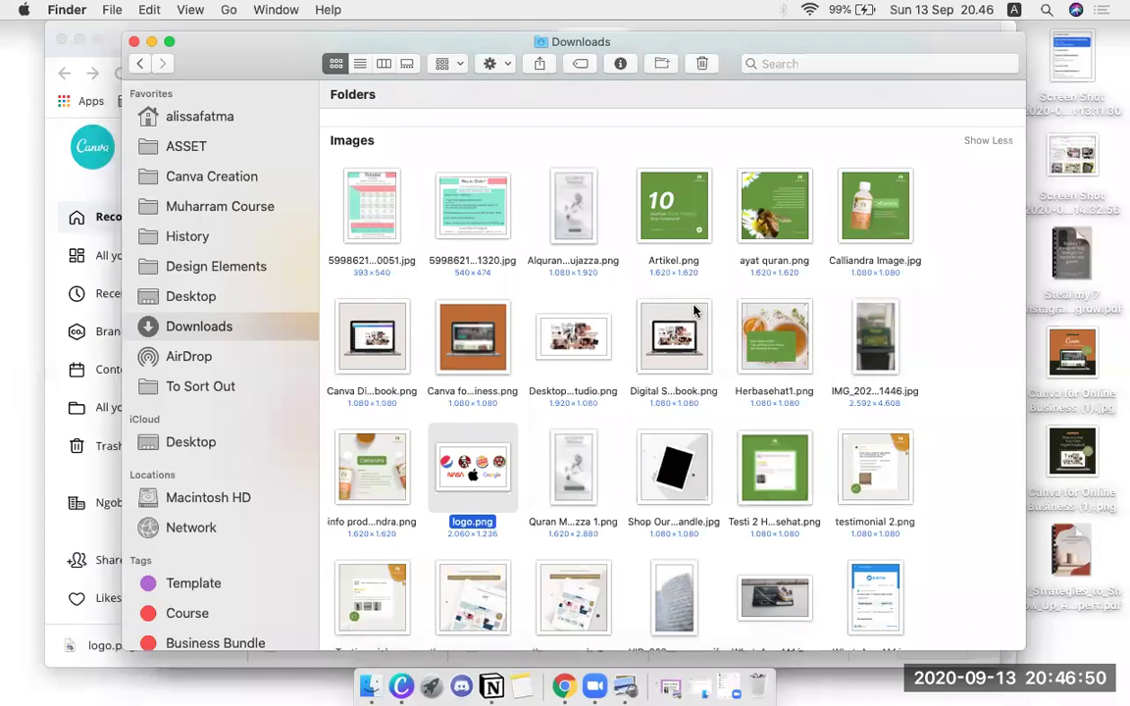
# Open '5 Days Journaling Challenge.pdf' from Downloads in Preview, showing its 11-page cover
pyautogui.scroll(-2, 560, 355)
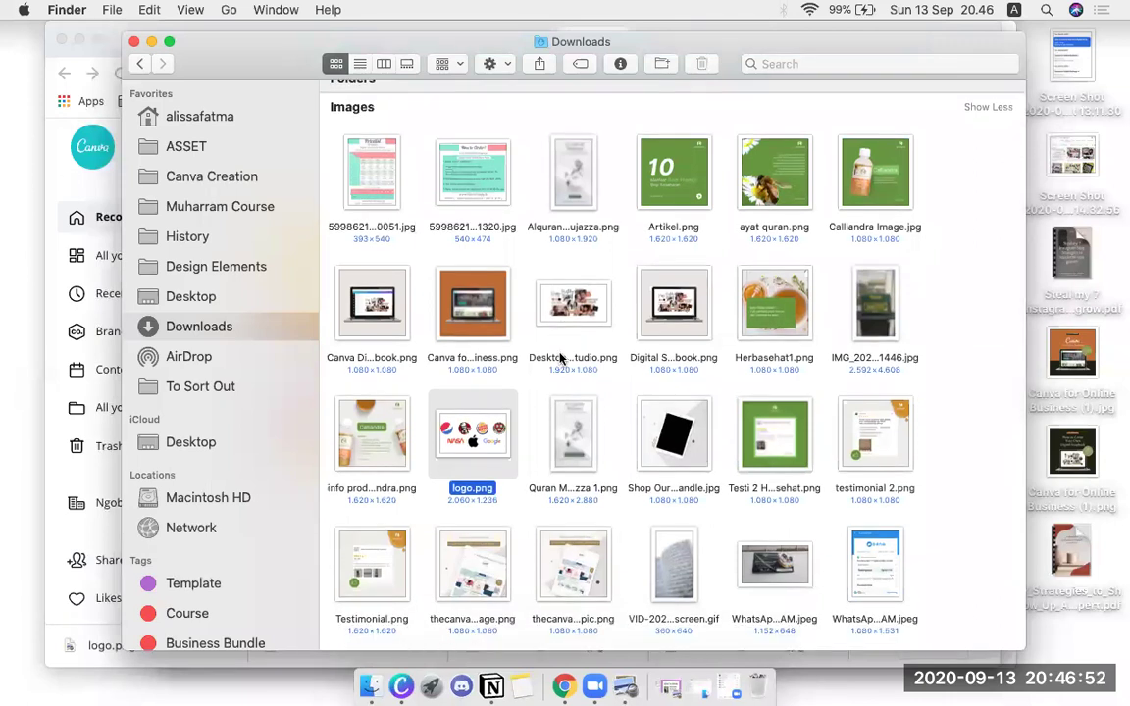
pyautogui.scroll(3, 580, 397)
pyautogui.scroll(-7, 580, 399)
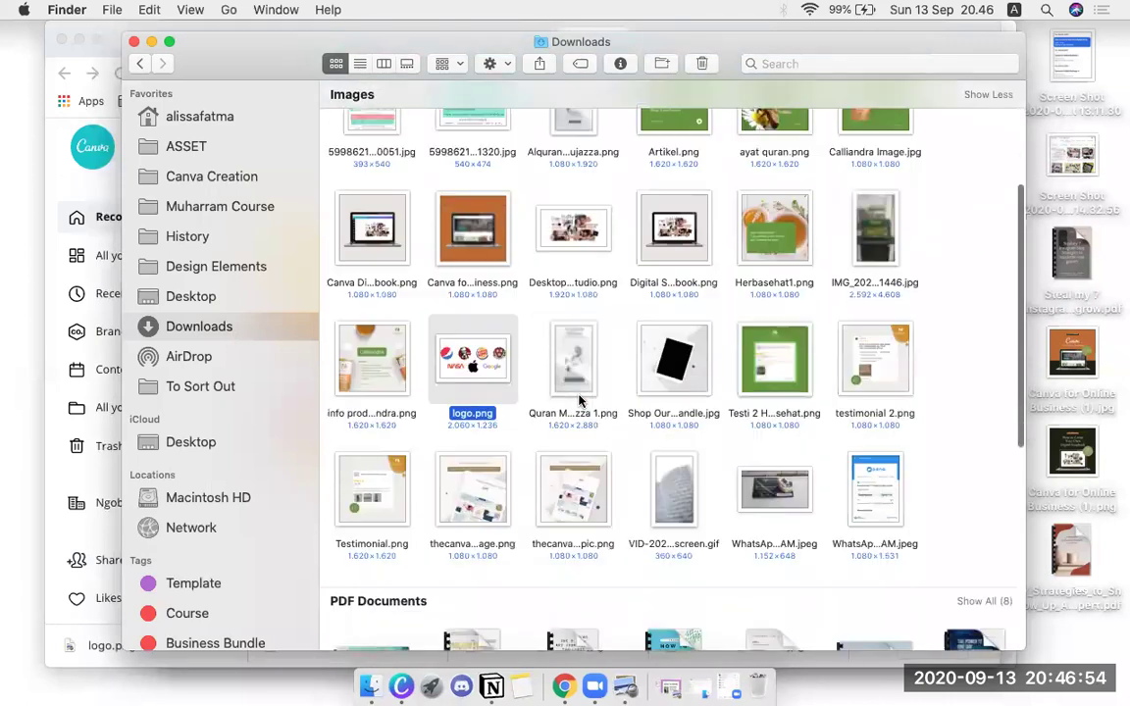
pyautogui.click(394, 516)
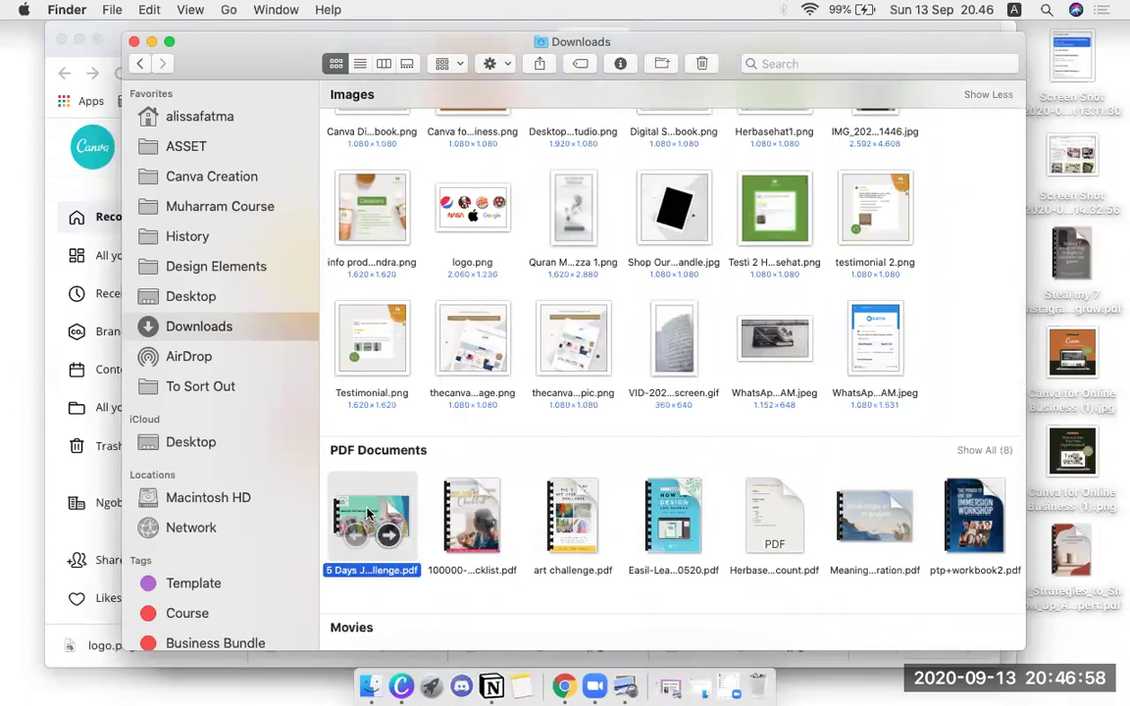
pyautogui.doubleClick(368, 514)
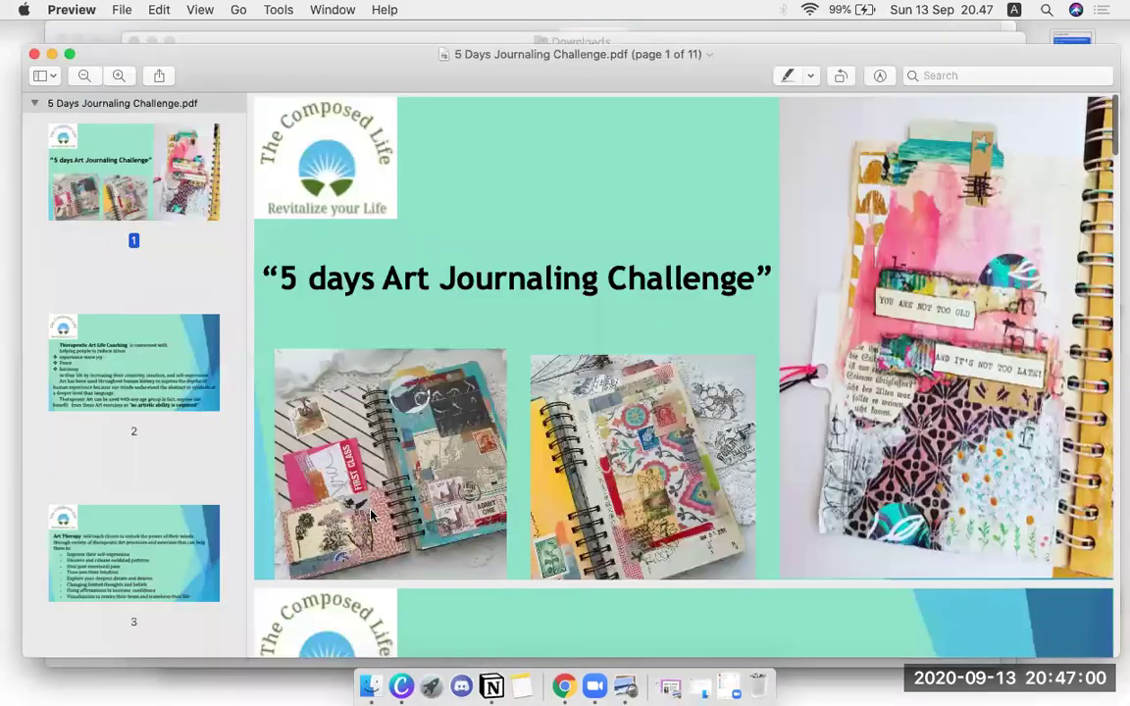
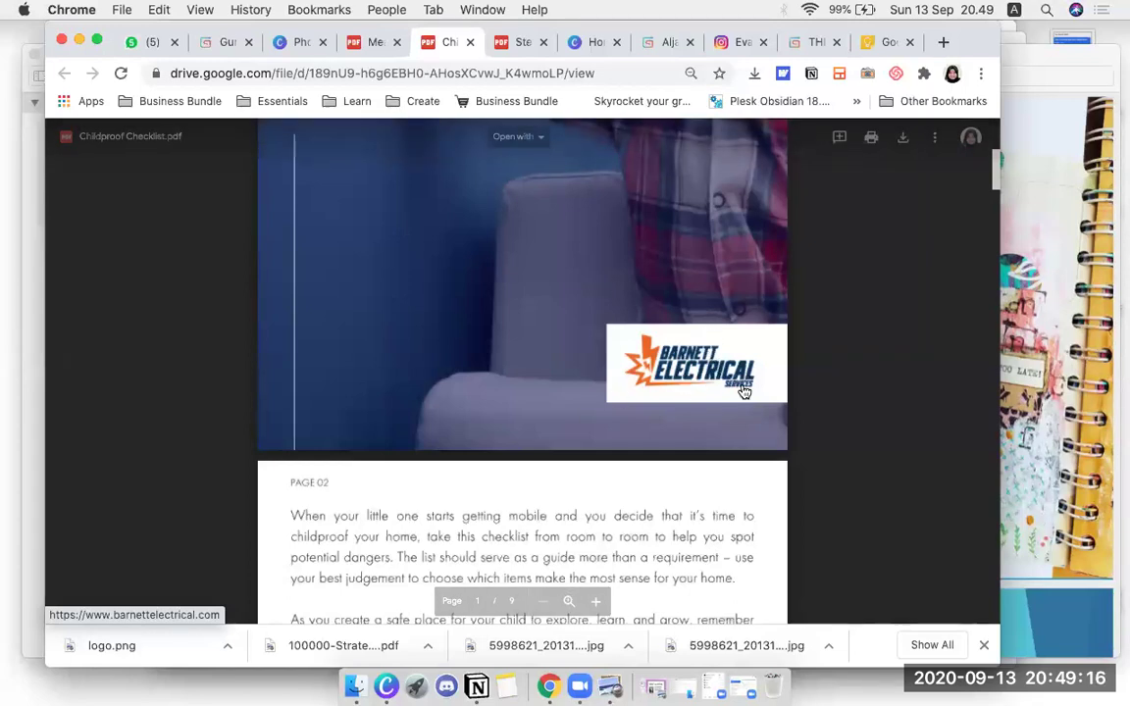
# Scroll down through the Childproof Checklist PDF in Google Drive
pyautogui.scroll(-3, 742, 388)
pyautogui.scroll(-2, 744, 386)
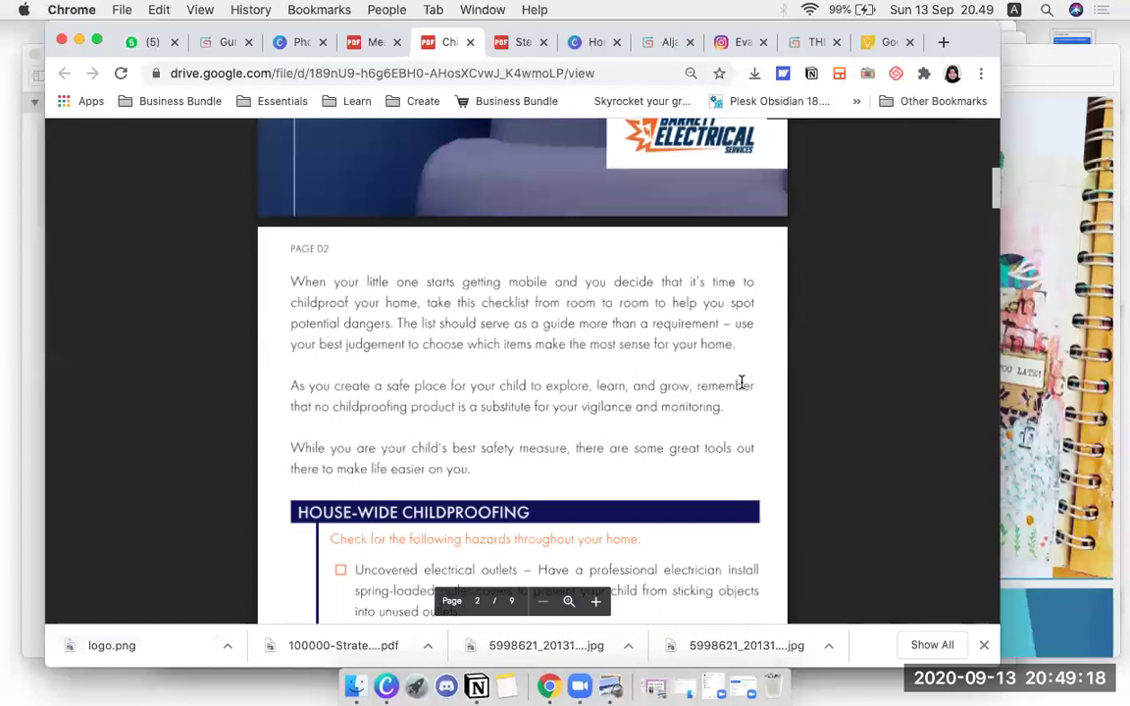
pyautogui.scroll(-3, 741, 382)
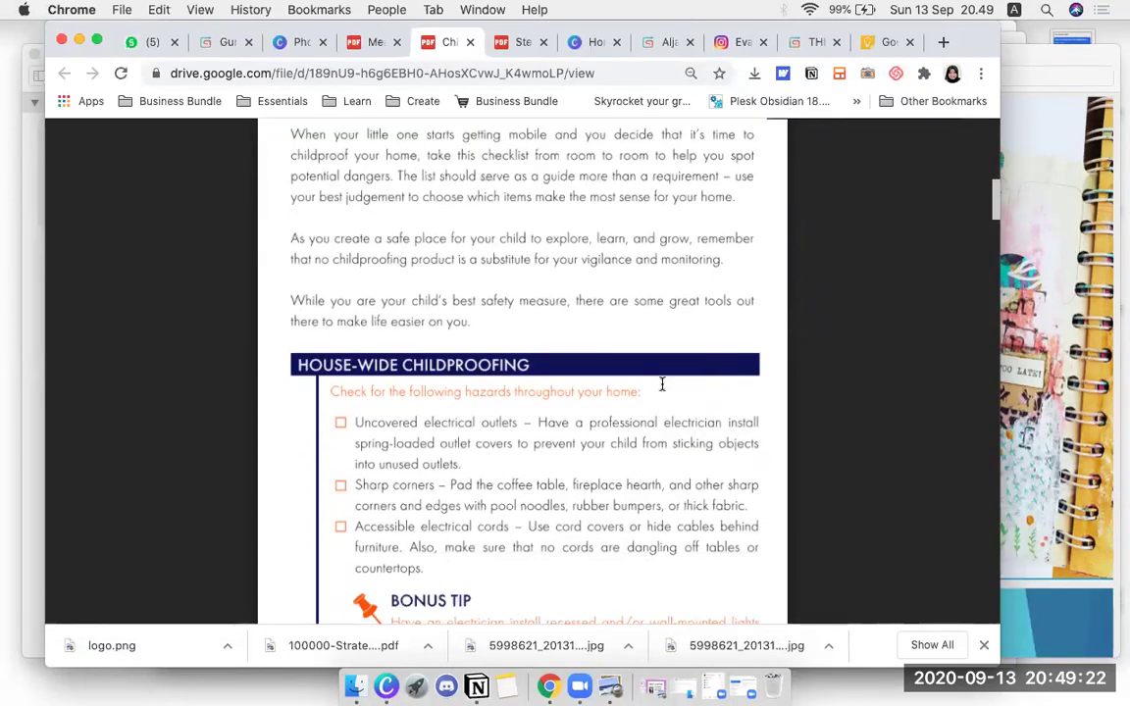
pyautogui.scroll(-10, 618, 400)
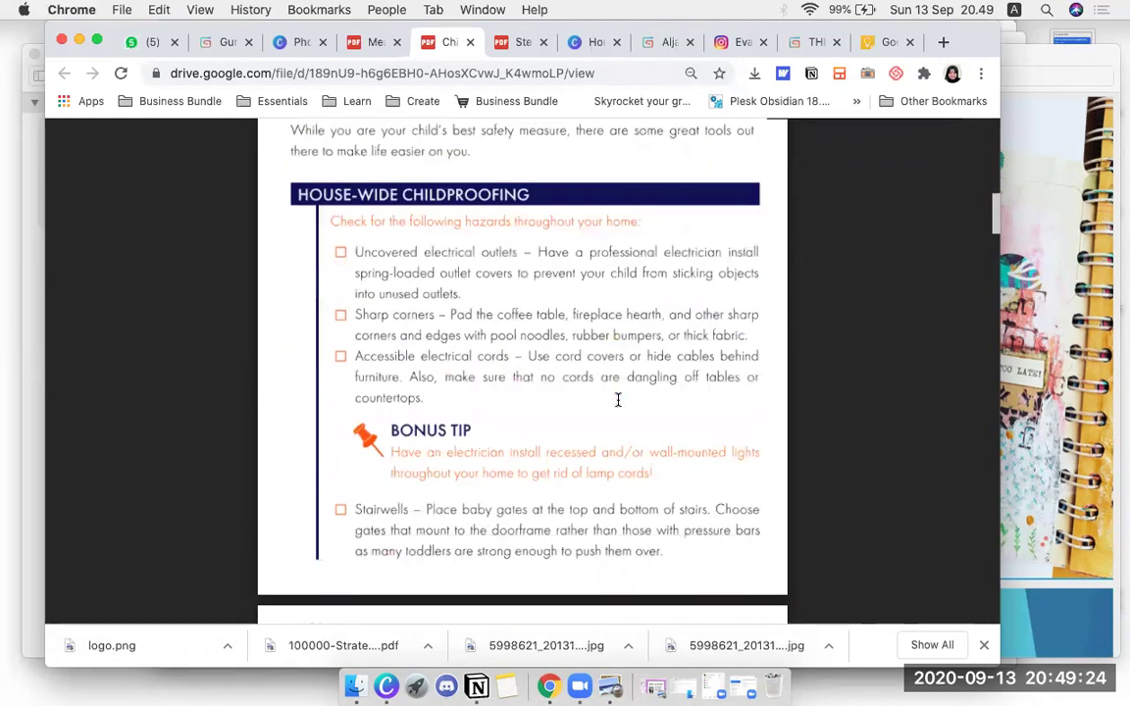
pyautogui.scroll(-15, 576, 382)
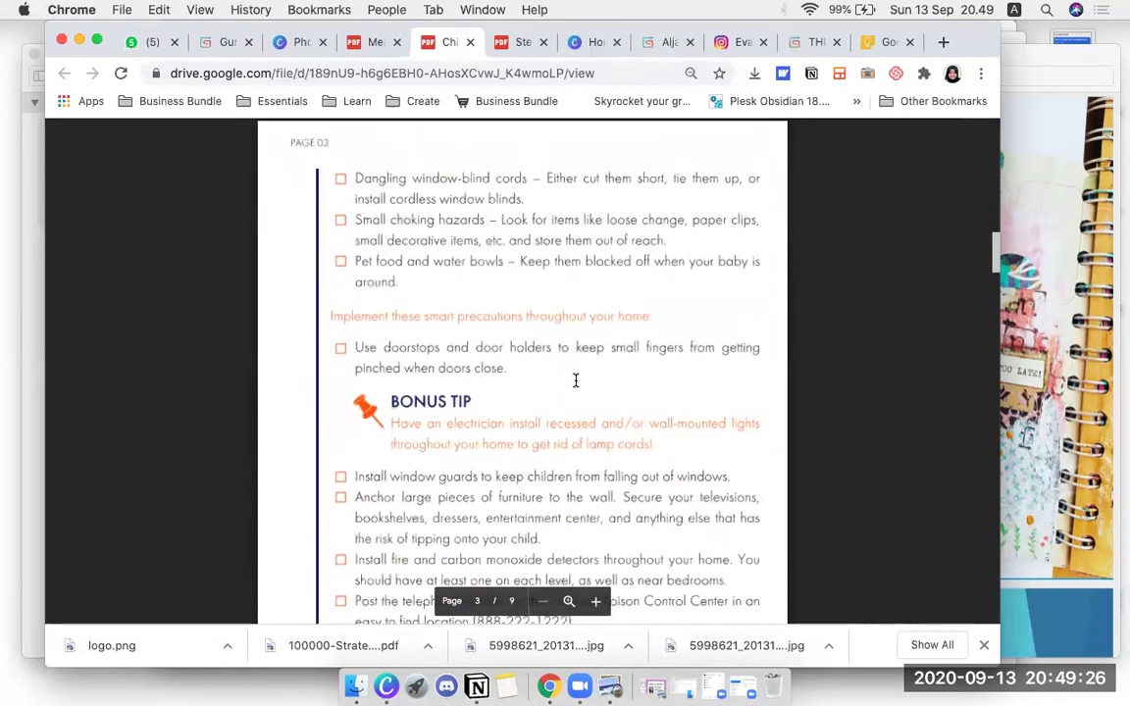
pyautogui.scroll(-8, 576, 381)
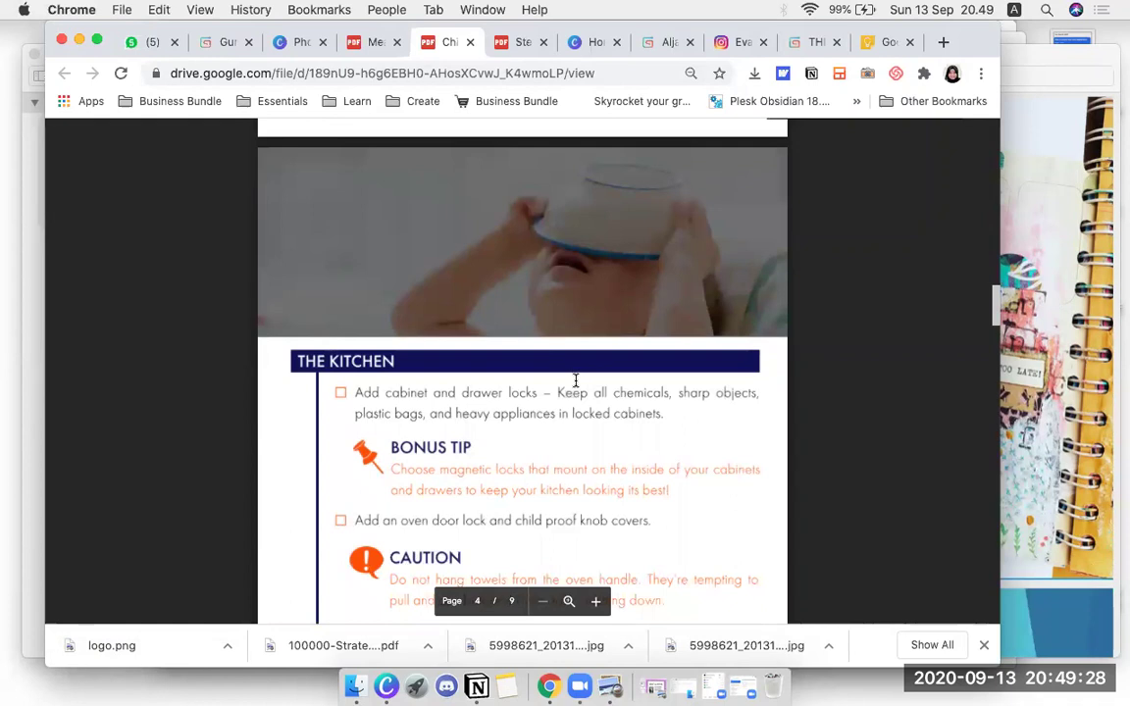
pyautogui.scroll(-12, 576, 381)
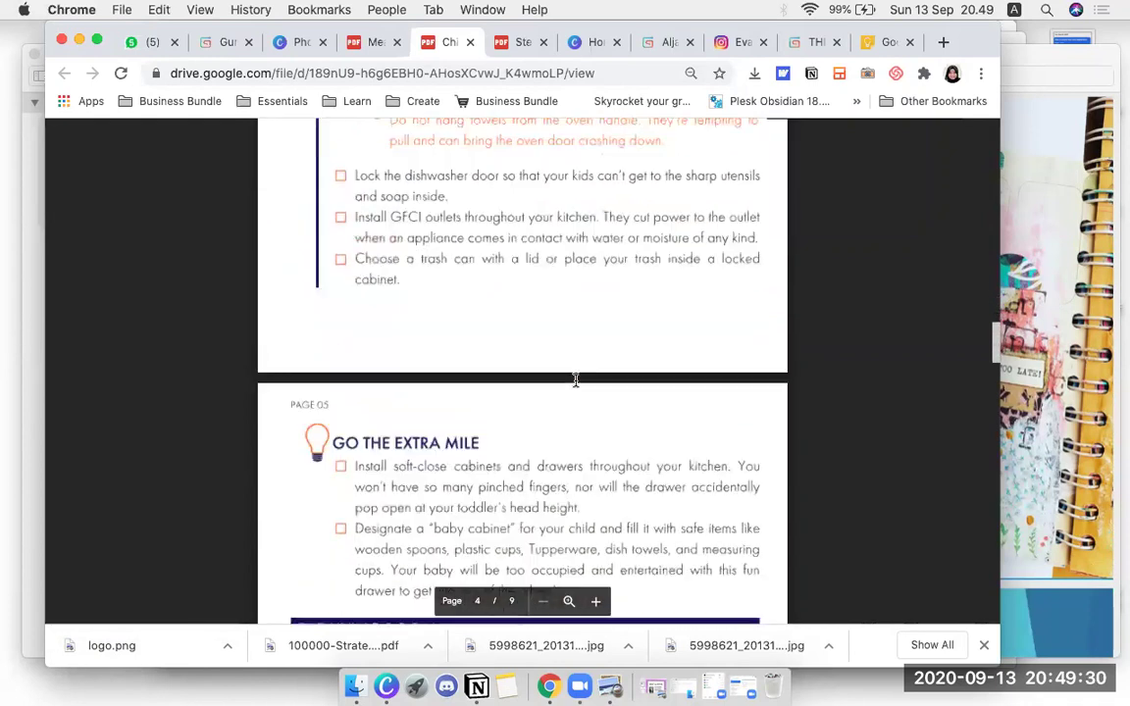
pyautogui.scroll(-20, 576, 380)
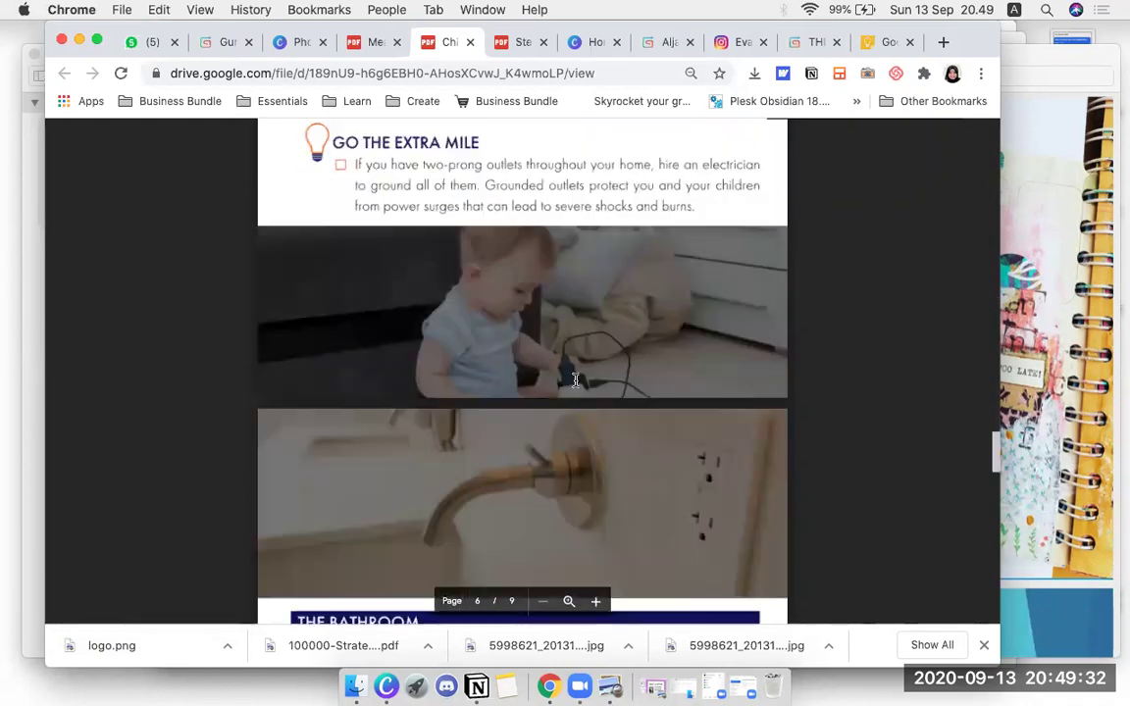
pyautogui.scroll(-15, 576, 381)
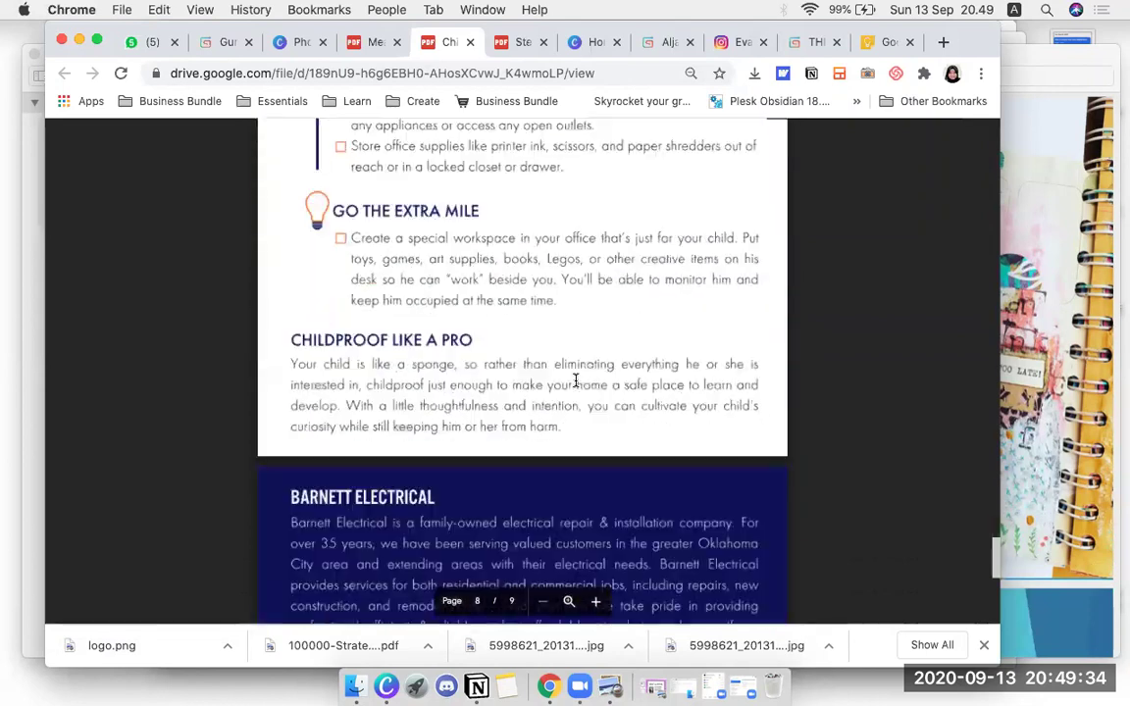
pyautogui.scroll(-1, 576, 381)
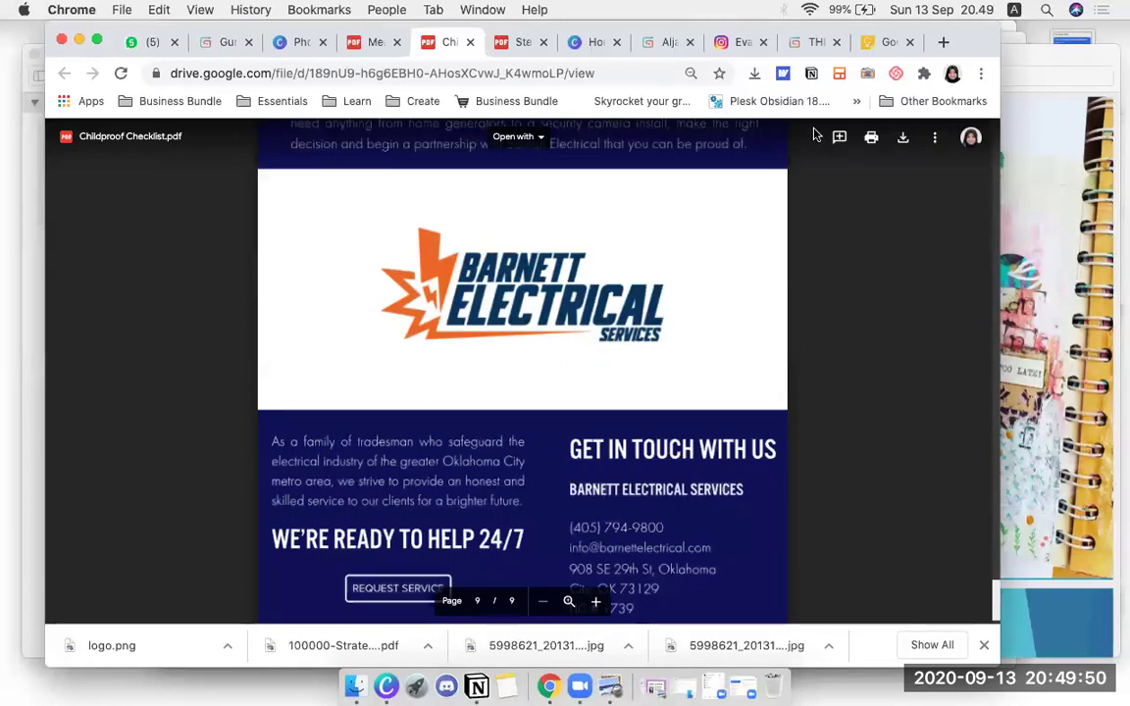
# Open the Instagram Story Strategies PDF and scroll to its Seven Instagram Strategies page
pyautogui.click(373, 42)
pyautogui.click(505, 42)
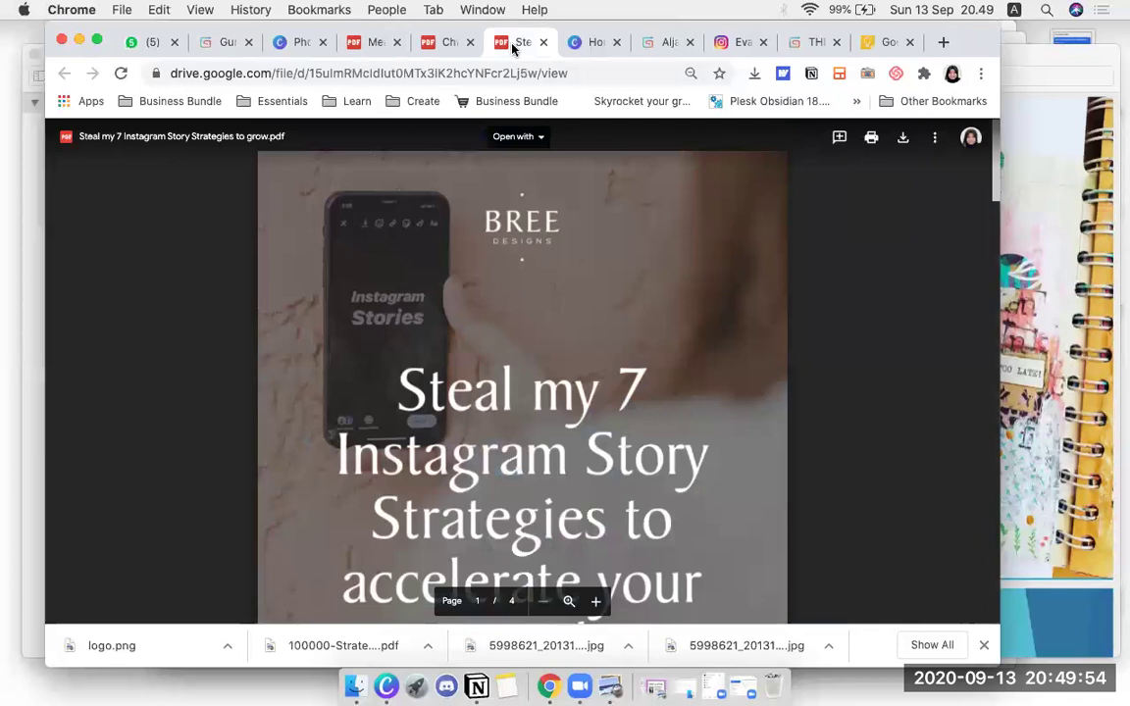
pyautogui.scroll(-10, 549, 258)
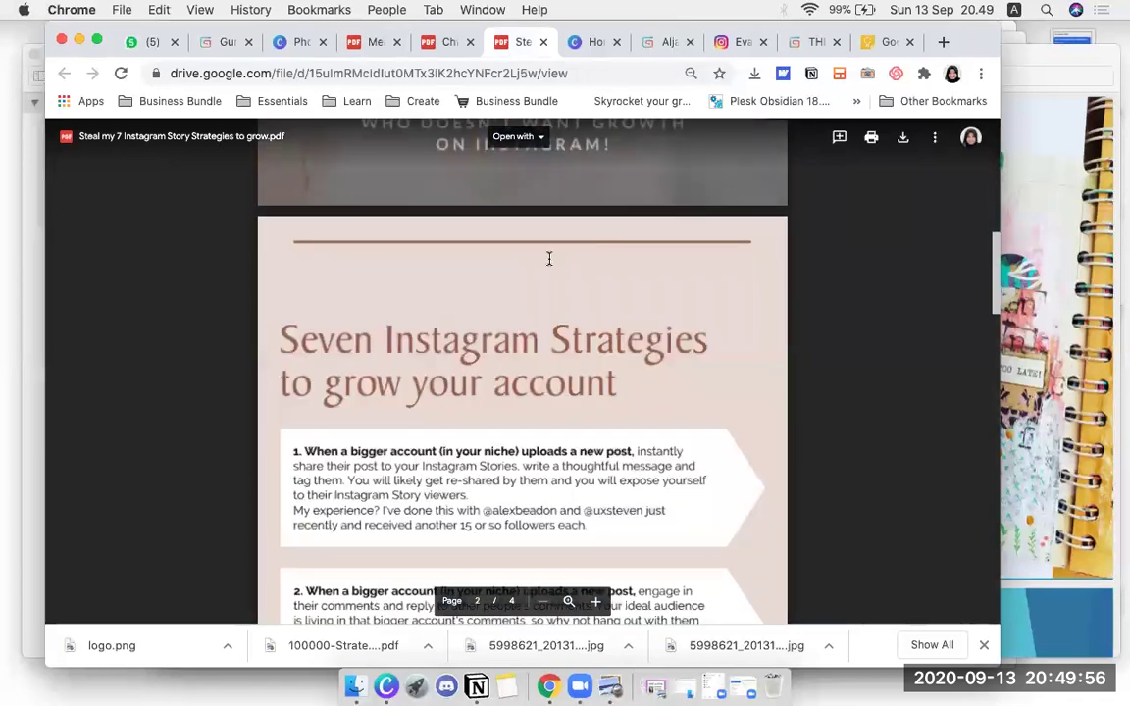
pyautogui.scroll(6, 550, 258)
pyautogui.scroll(-1, 549, 258)
pyautogui.scroll(-3, 549, 258)
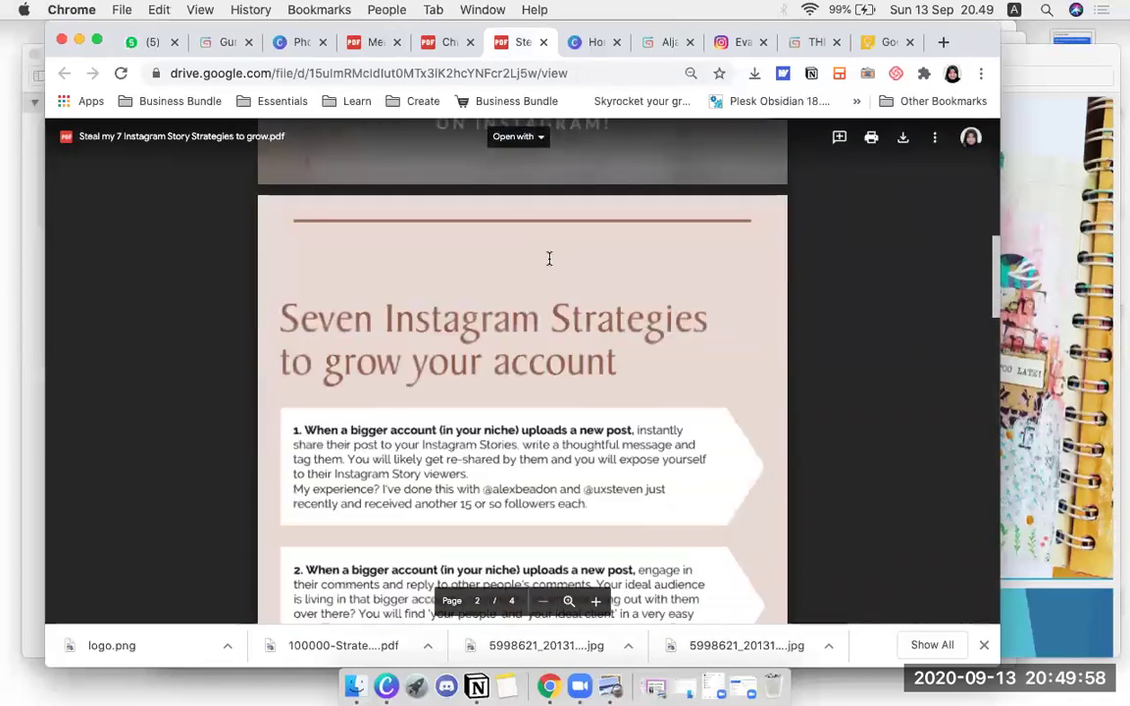
pyautogui.scroll(-2, 549, 258)
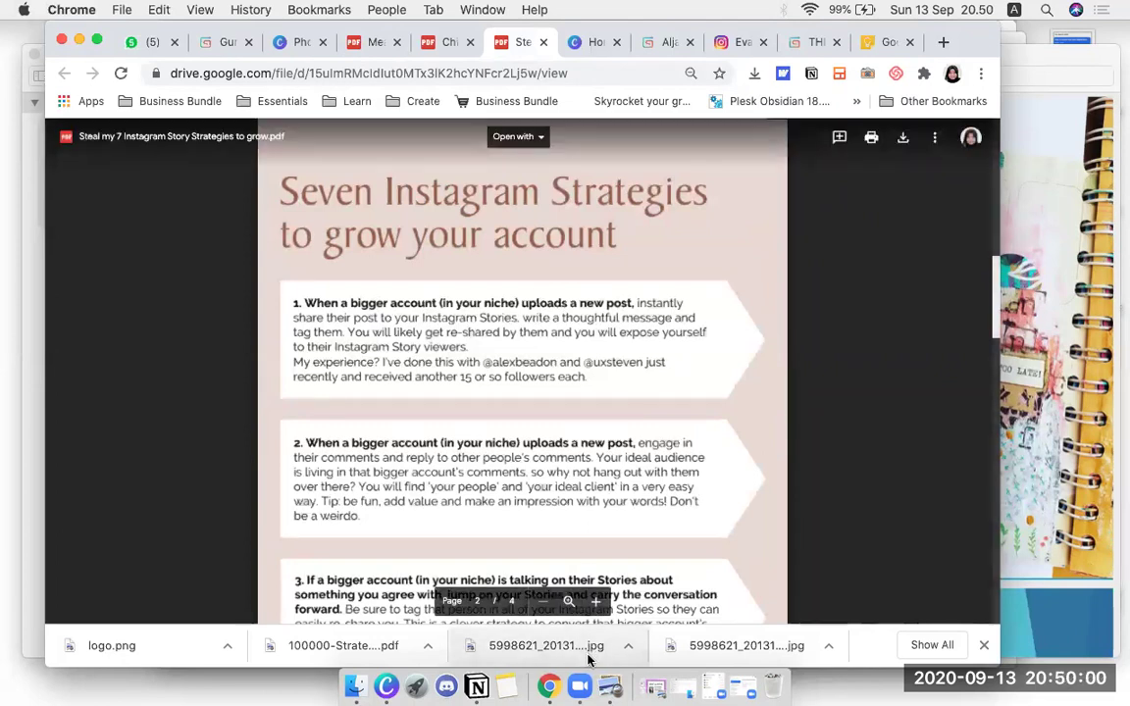
# View the 11-page 5 Days Journaling Challenge PDF in Preview, then minimize it
pyautogui.click(386, 687)
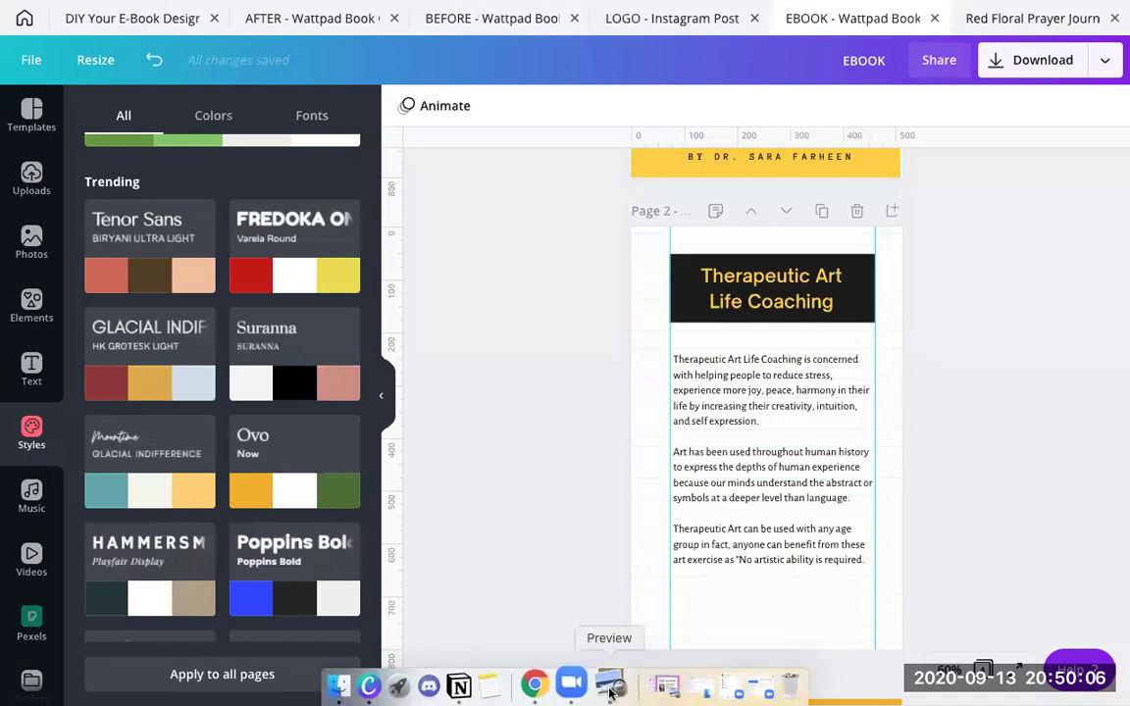
pyautogui.click(608, 683)
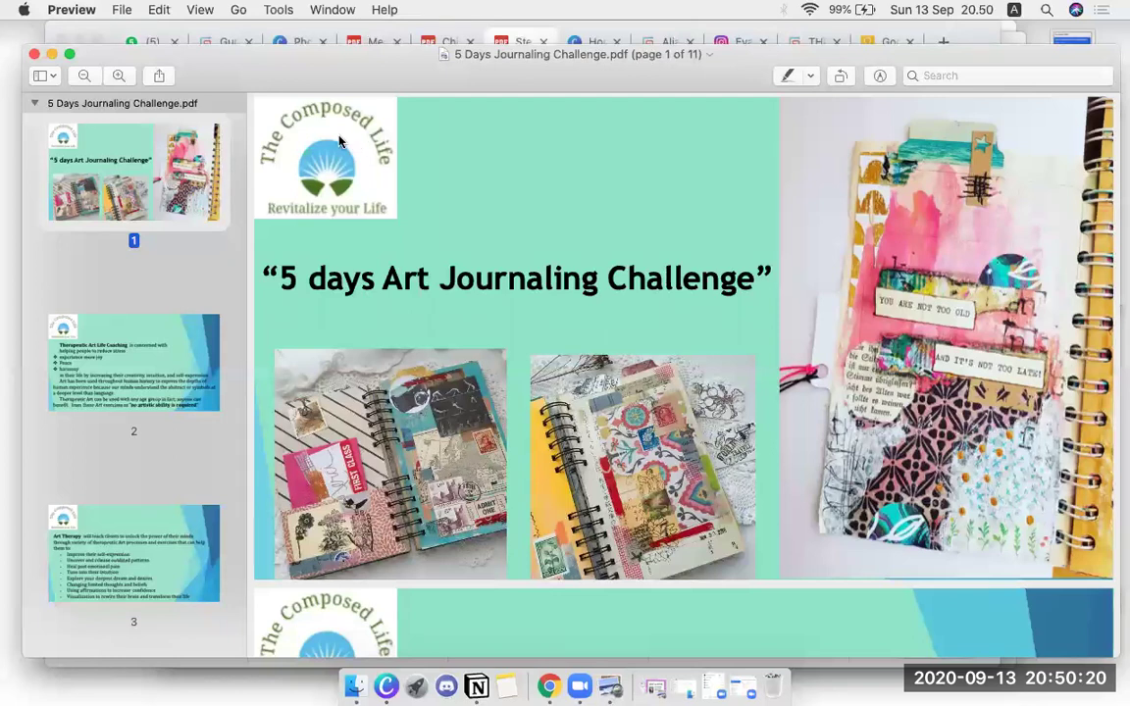
pyautogui.moveTo(327, 68); pyautogui.dragTo(316, 97)
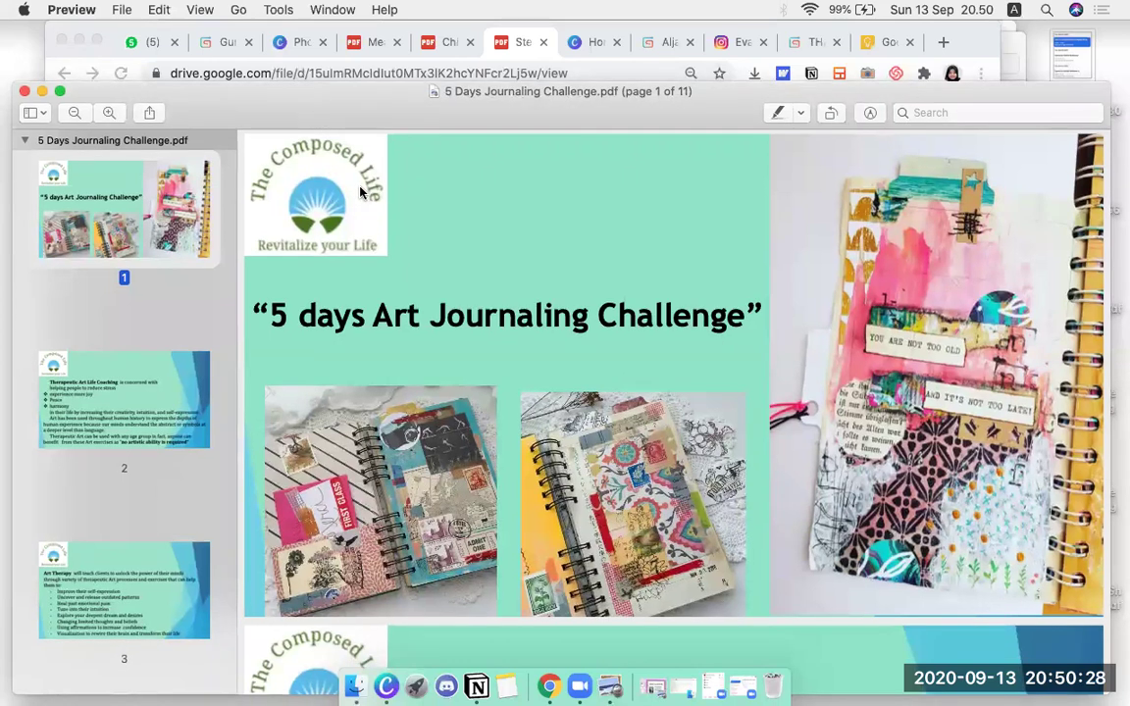
pyautogui.click(41, 94)
# In the LOGO design, trim the logos image and apply Background Remover
pyautogui.click(385, 684)
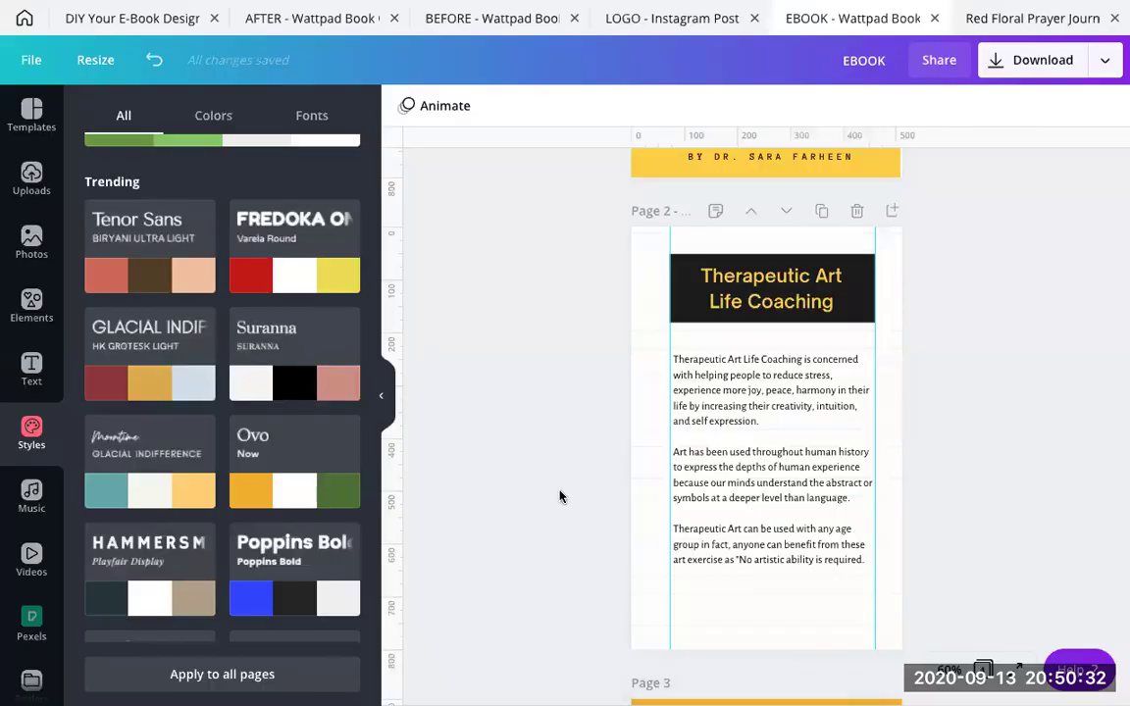
pyautogui.click(604, 24)
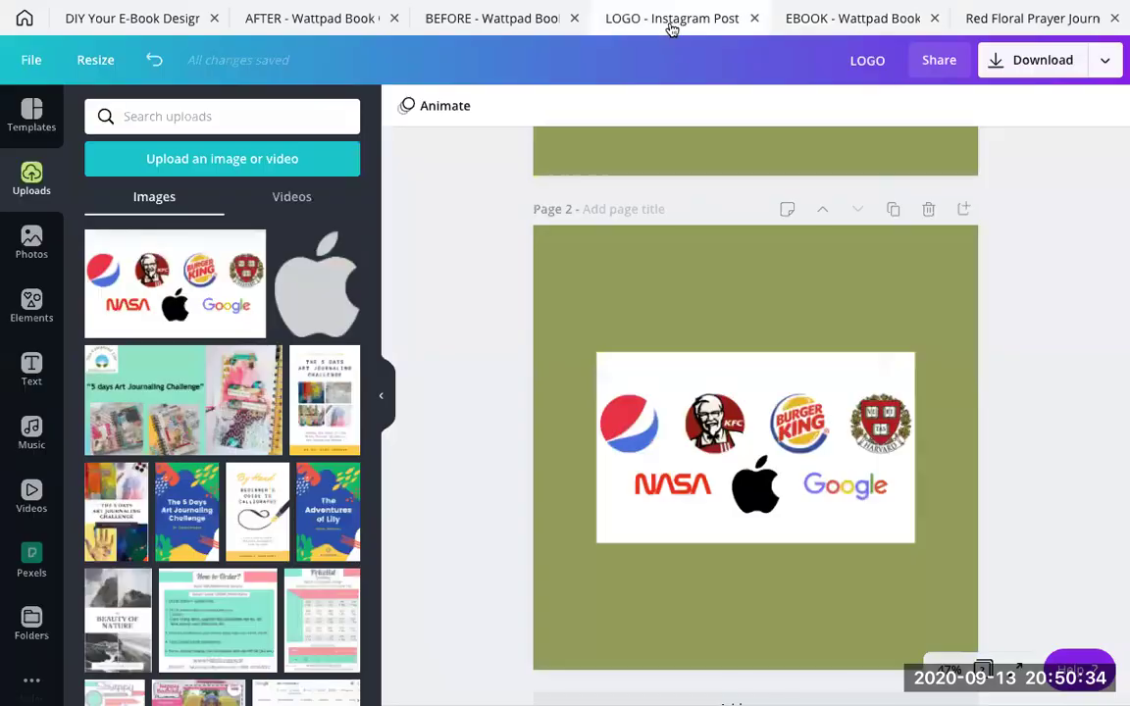
pyautogui.click(750, 387)
pyautogui.moveTo(750, 366); pyautogui.dragTo(729, 390)
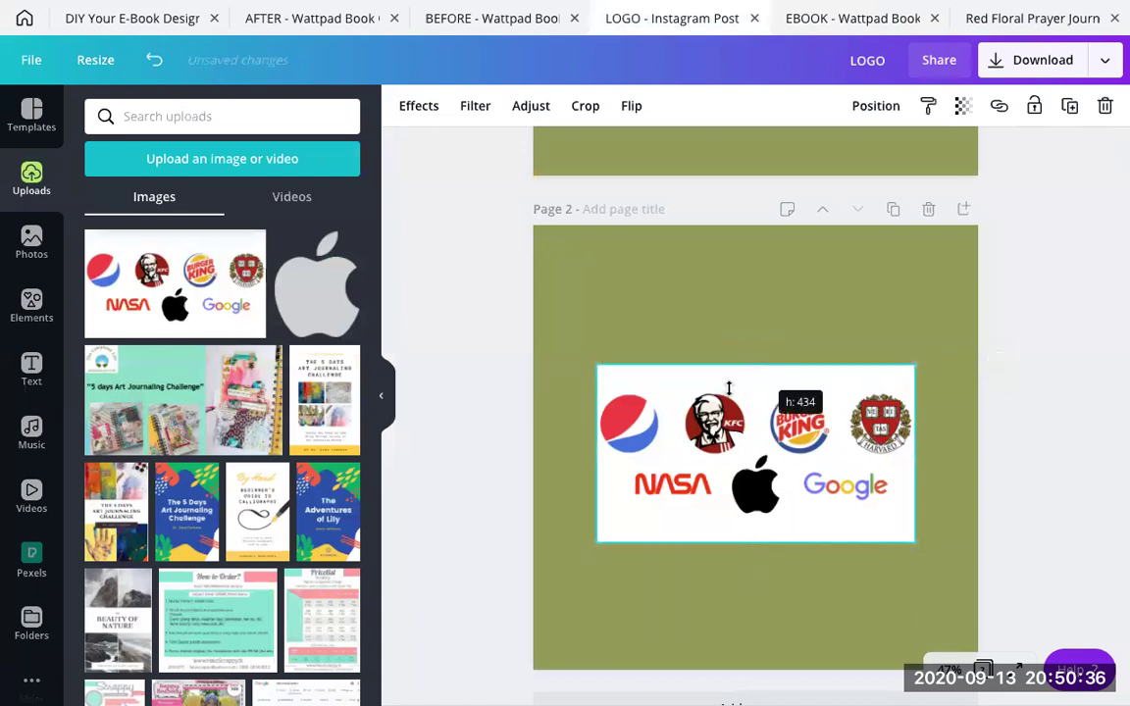
pyautogui.moveTo(756, 541); pyautogui.dragTo(757, 536)
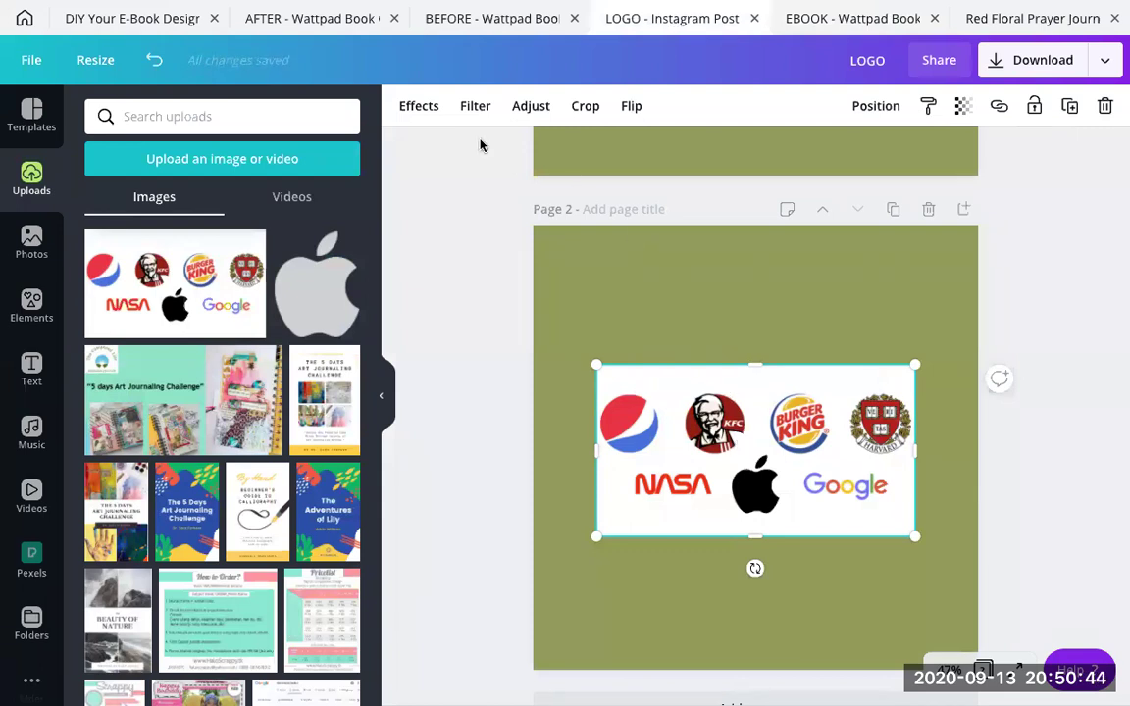
pyautogui.click(413, 113)
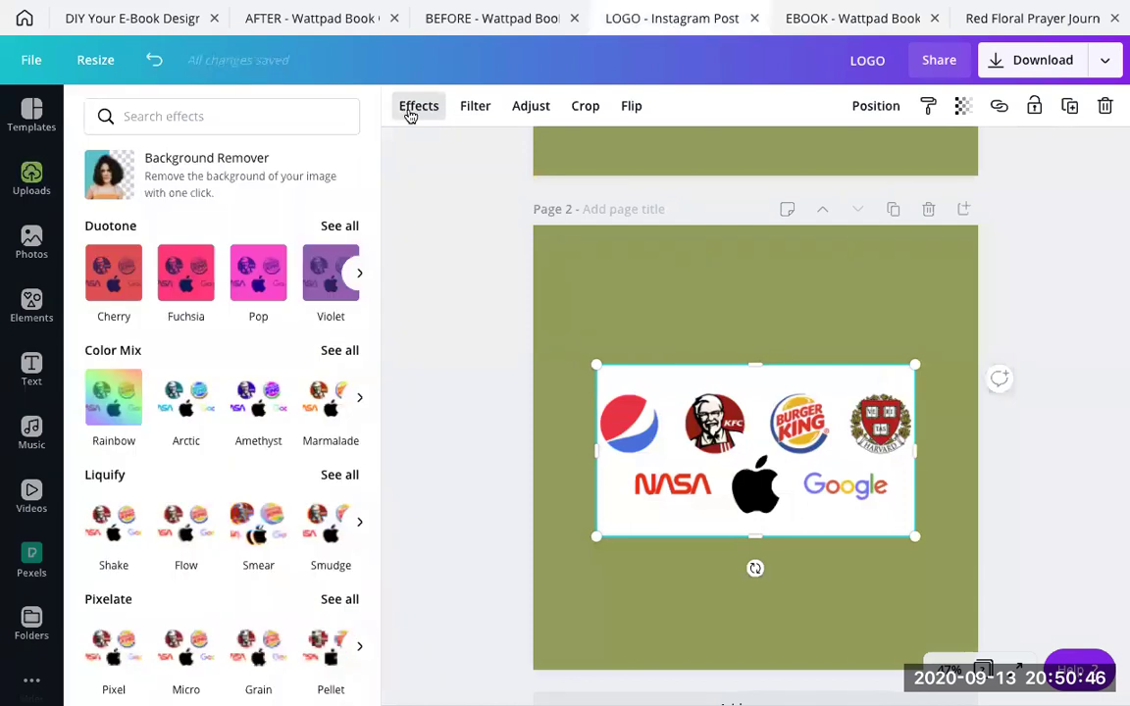
pyautogui.click(225, 175)
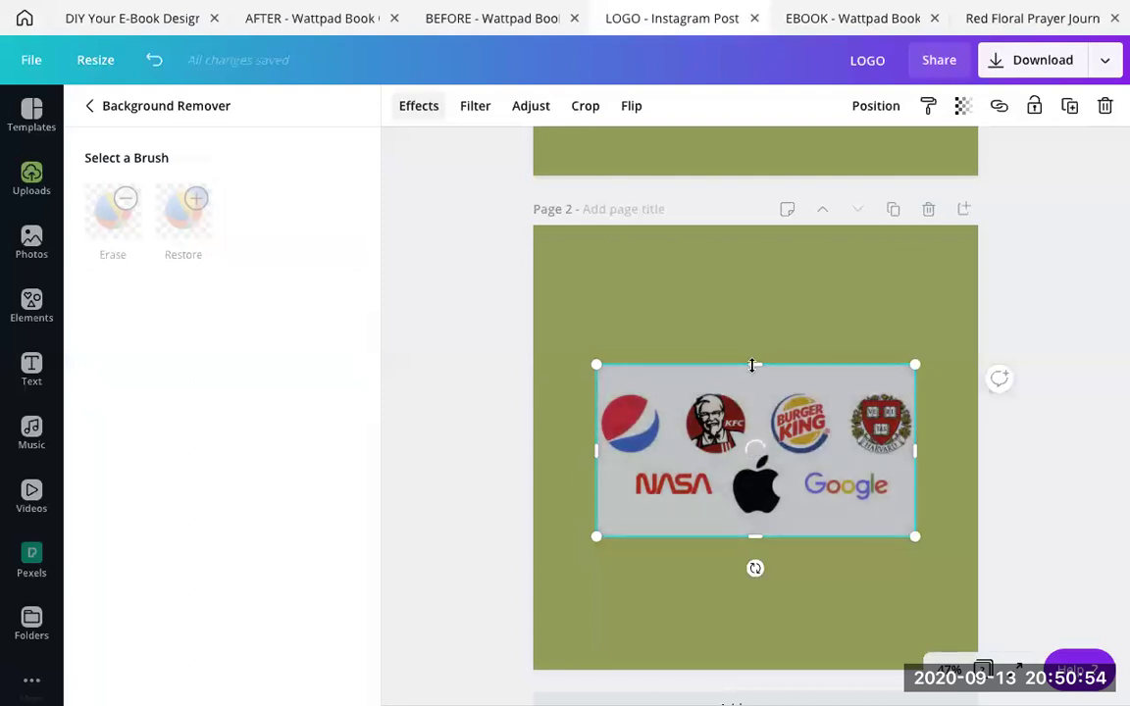
# Crop the Page 1 logos image down to just the KFC logo
pyautogui.scroll(3, 782, 384)
pyautogui.scroll(2, 782, 381)
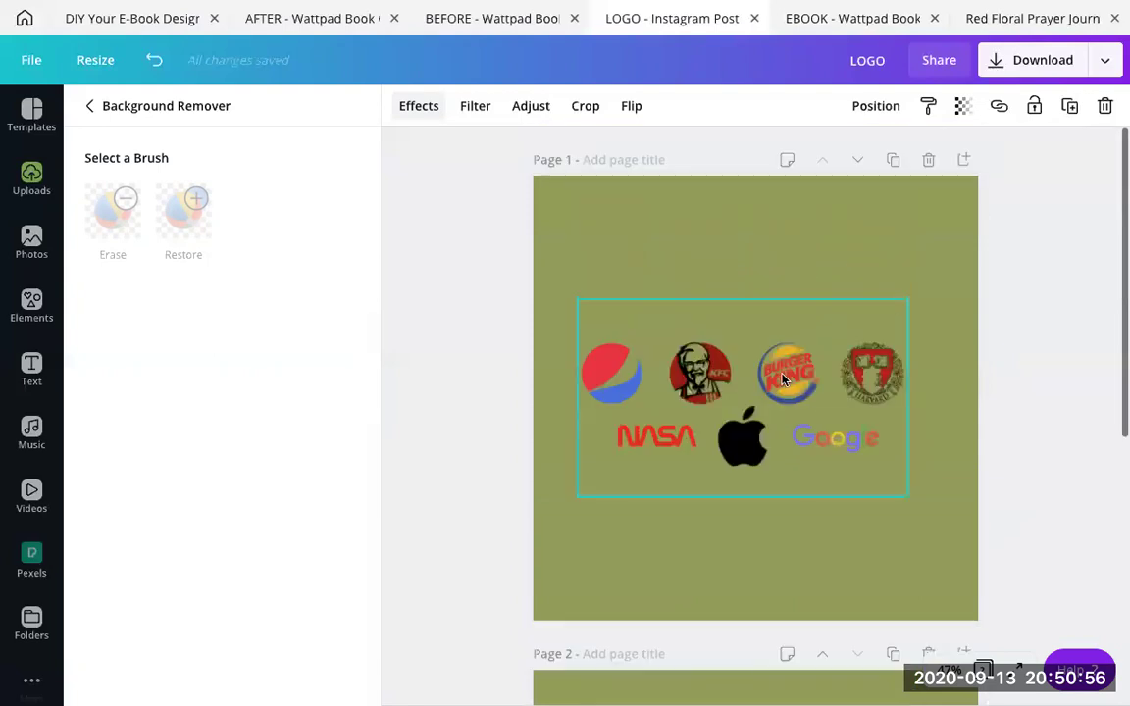
pyautogui.click(864, 405)
pyautogui.moveTo(864, 404); pyautogui.dragTo(744, 399)
pyautogui.moveTo(597, 398); pyautogui.dragTo(662, 390)
pyautogui.moveTo(702, 496); pyautogui.dragTo(712, 425)
pyautogui.moveTo(711, 300); pyautogui.dragTo(729, 316)
pyautogui.click(797, 266)
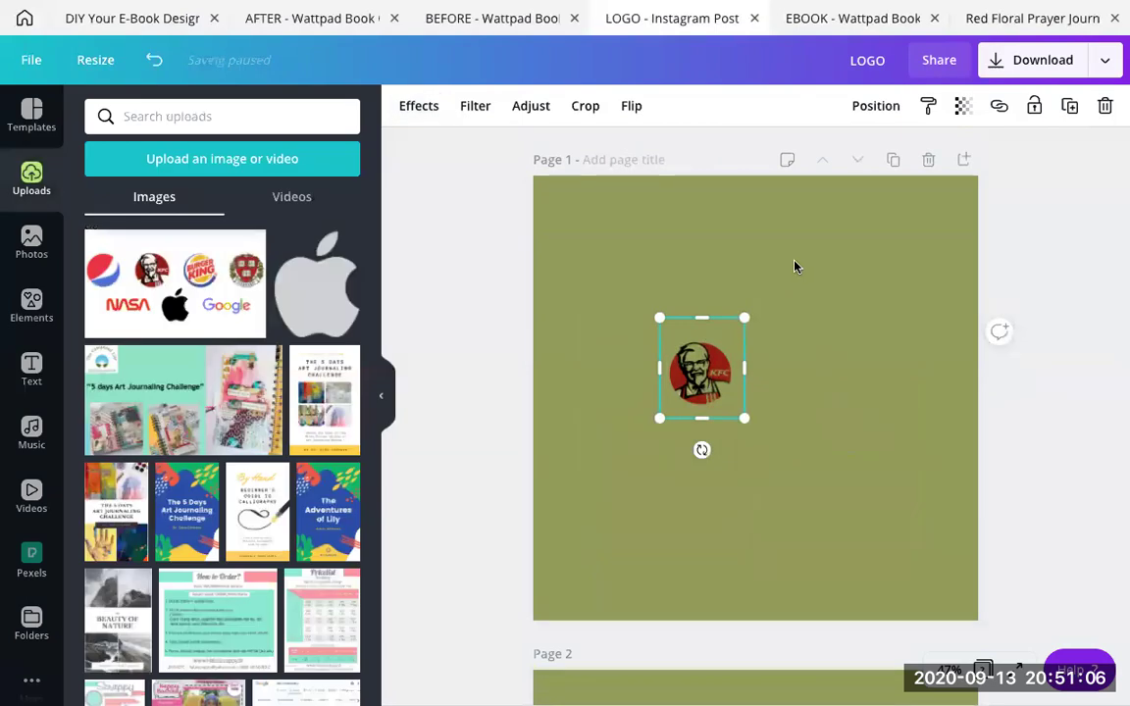
# Try red, purple and black page backgrounds before settling on light grey
pyautogui.click(795, 263)
pyautogui.click(408, 108)
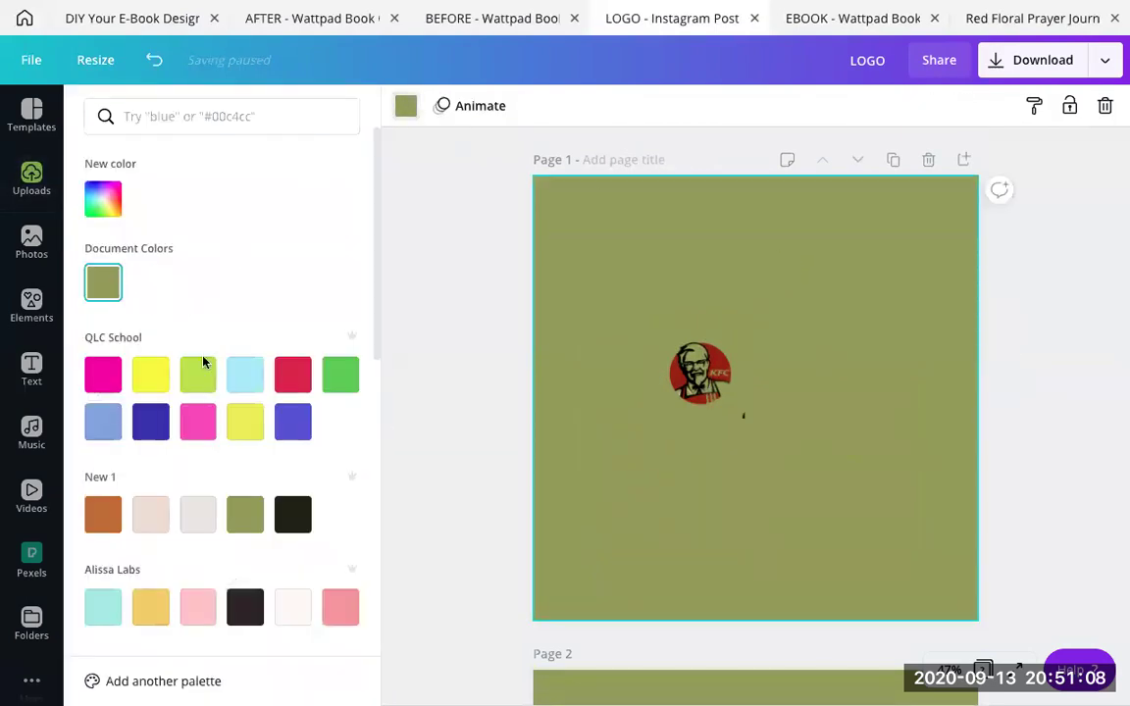
pyautogui.click(288, 372)
pyautogui.click(292, 422)
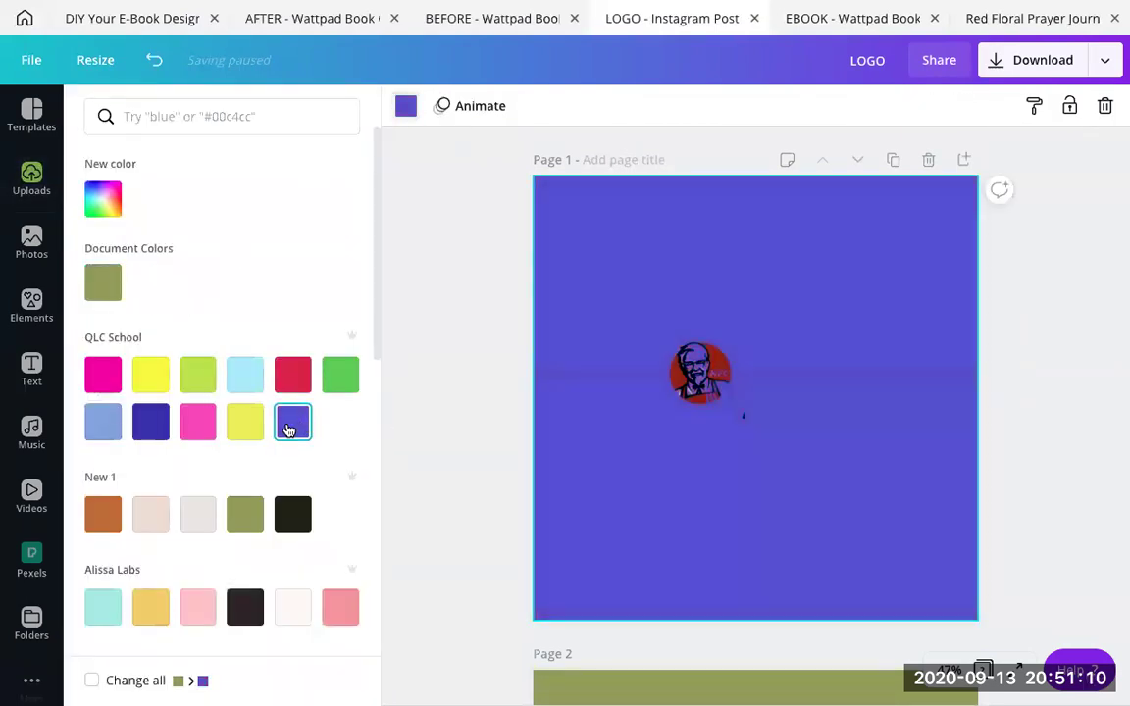
pyautogui.click(105, 513)
pyautogui.click(294, 518)
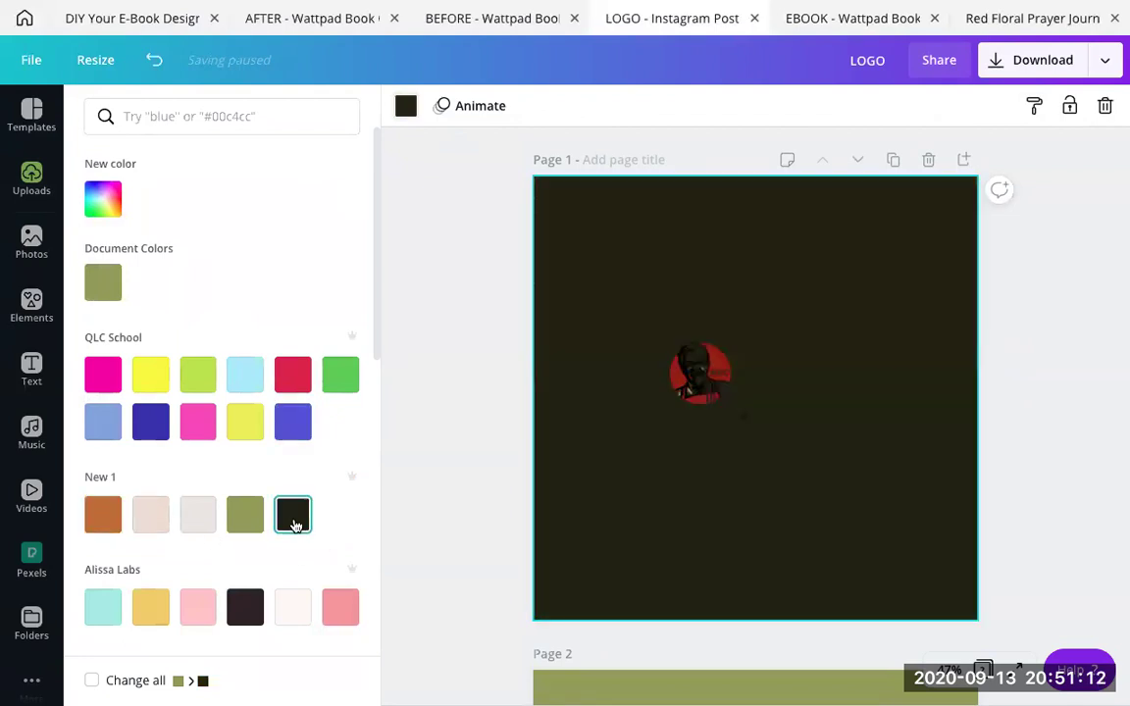
pyautogui.click(206, 521)
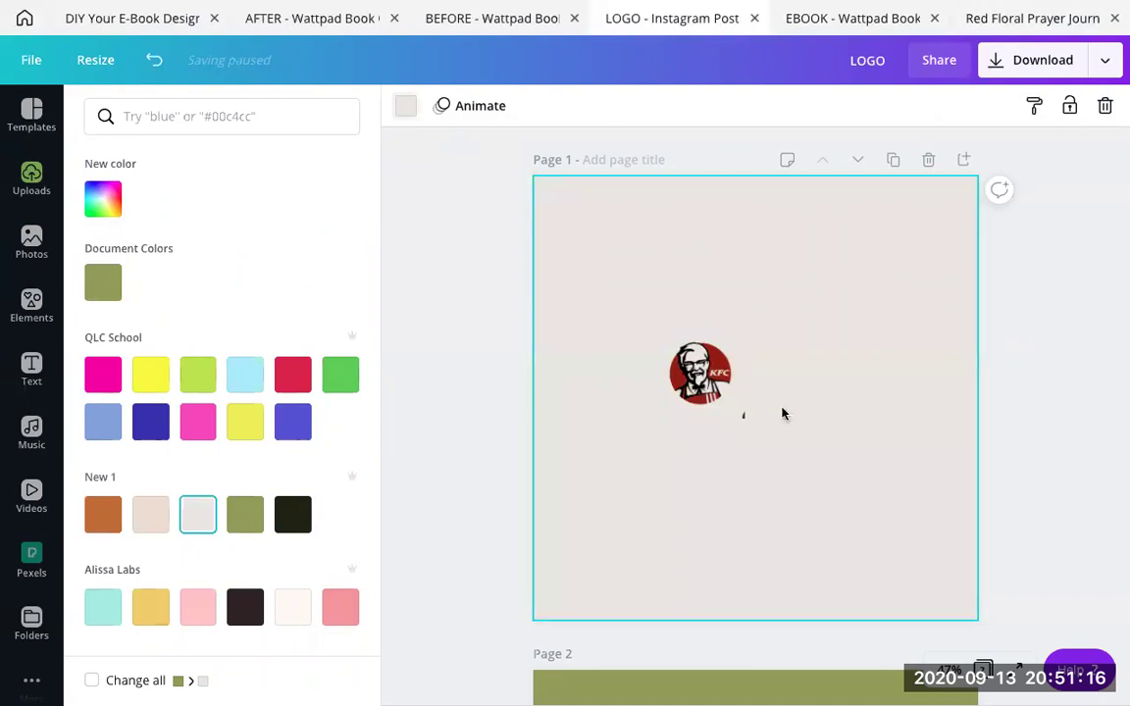
# Select the KFC logo and look over its image effects
pyautogui.moveTo(700, 373); pyautogui.dragTo(691, 356)
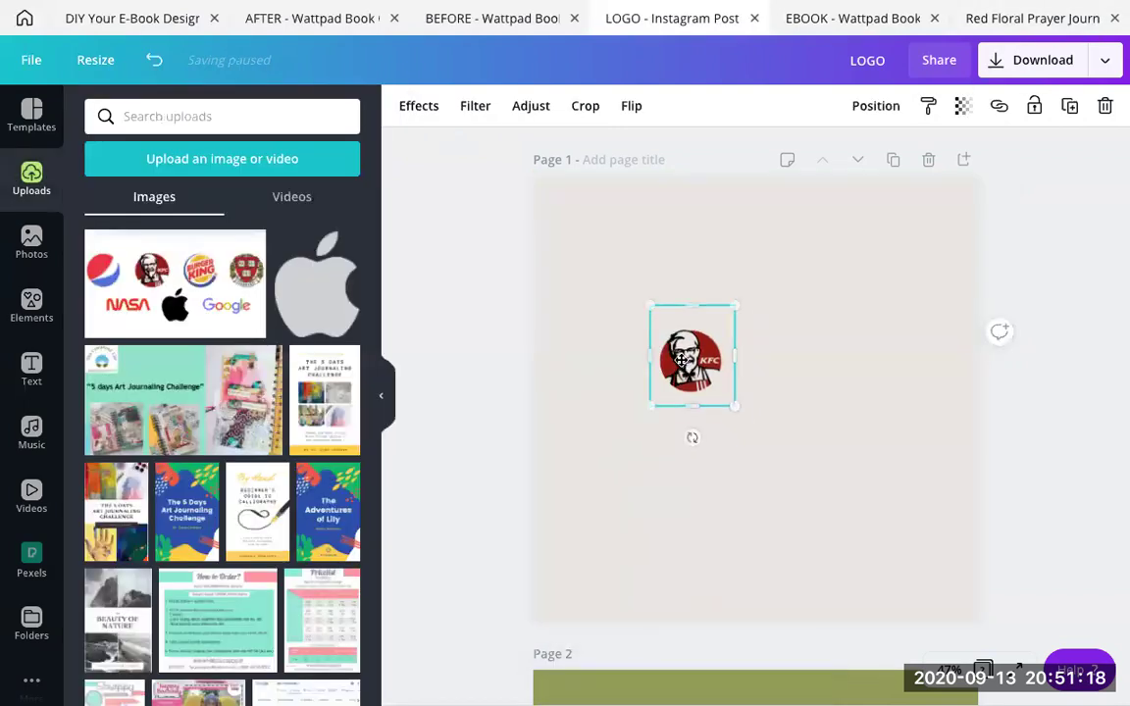
pyautogui.click(440, 112)
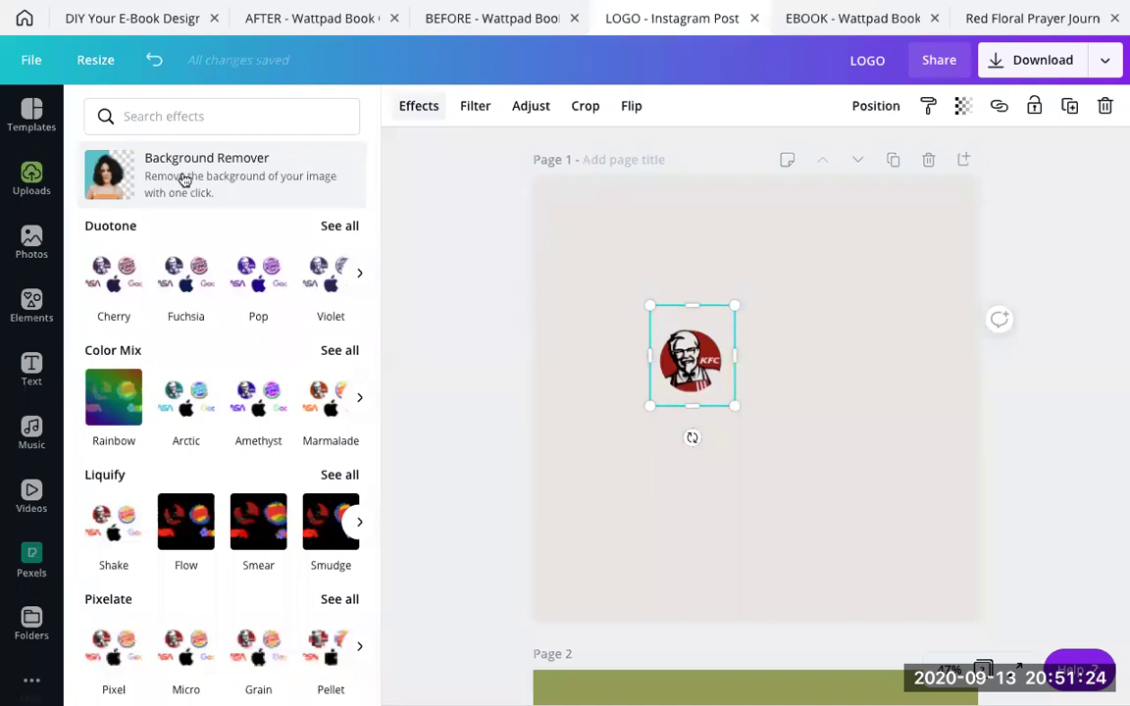
pyautogui.click(692, 355)
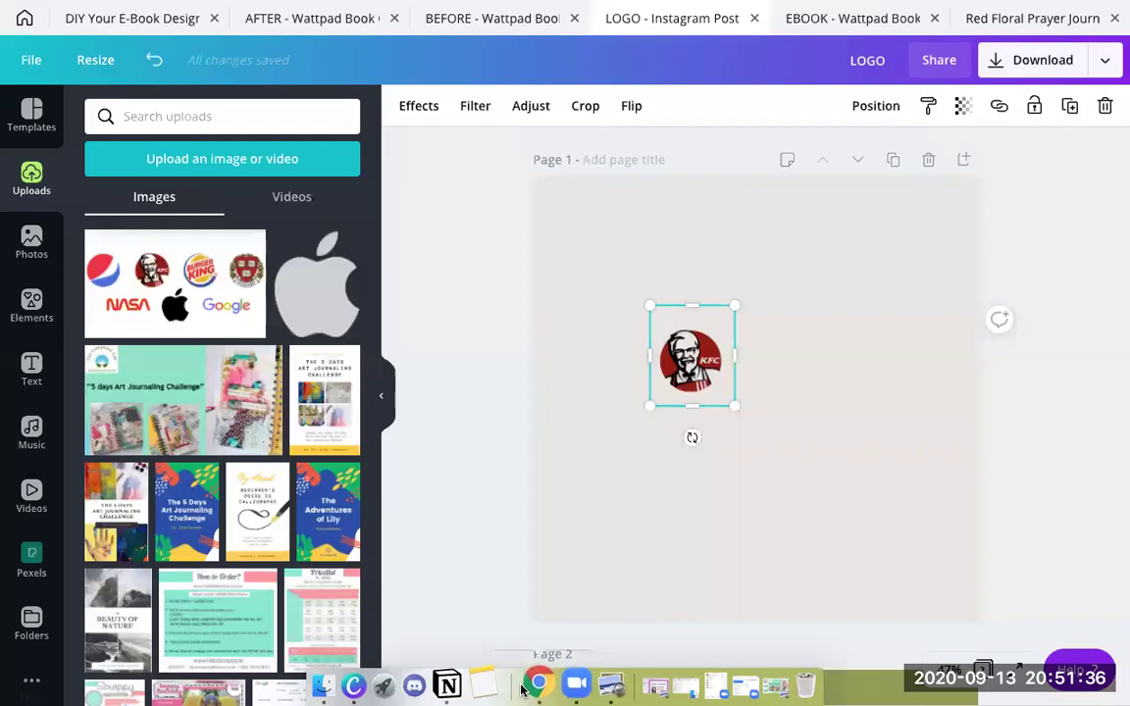
# Open remove.bg in a new browser tab
pyautogui.click(534, 686)
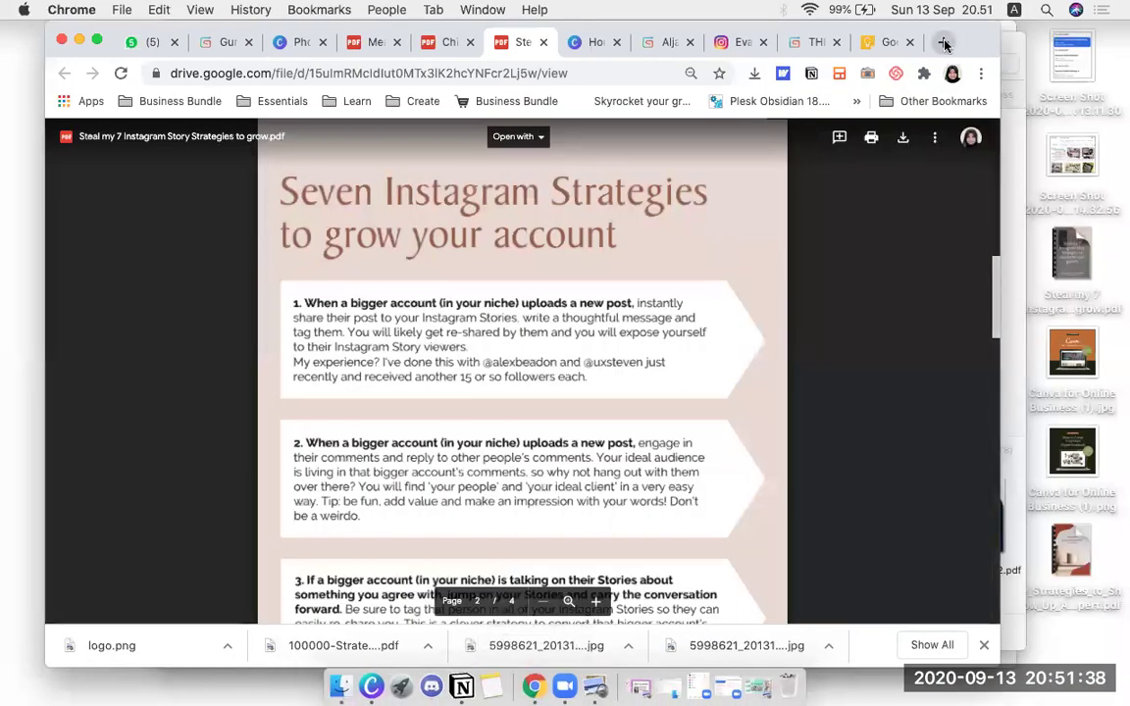
pyautogui.click(944, 43)
pyautogui.write('remove.bg')
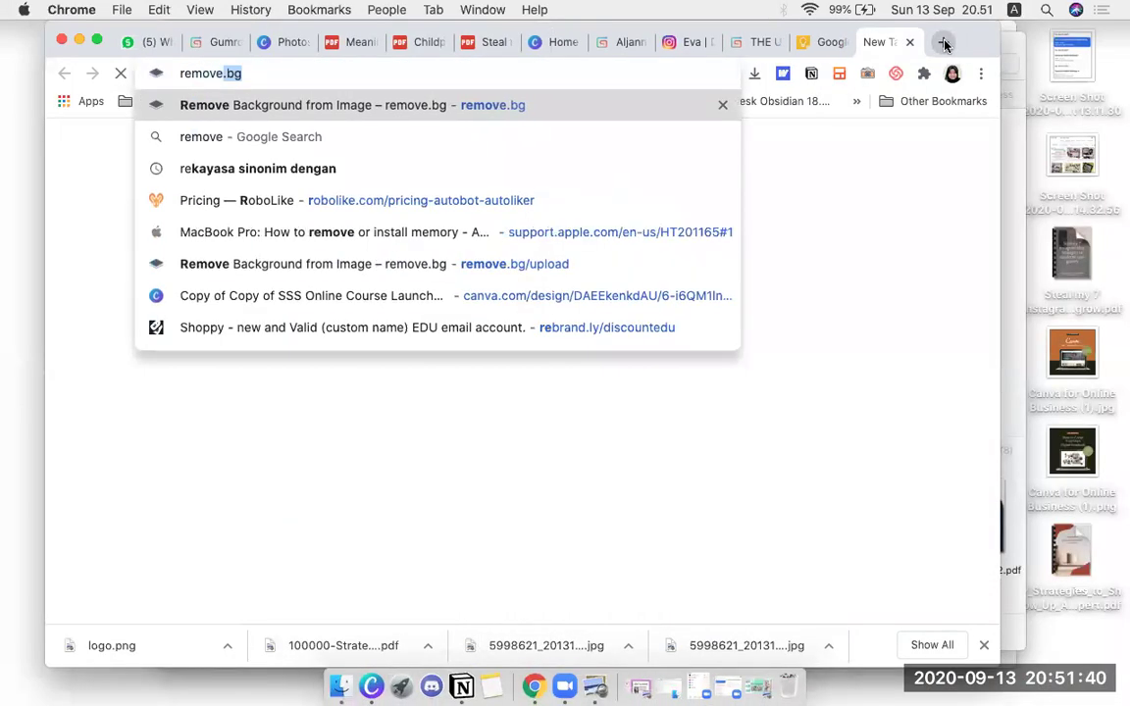
pyautogui.press('Return')
pyautogui.moveTo(975, 40); pyautogui.dragTo(949, 34)
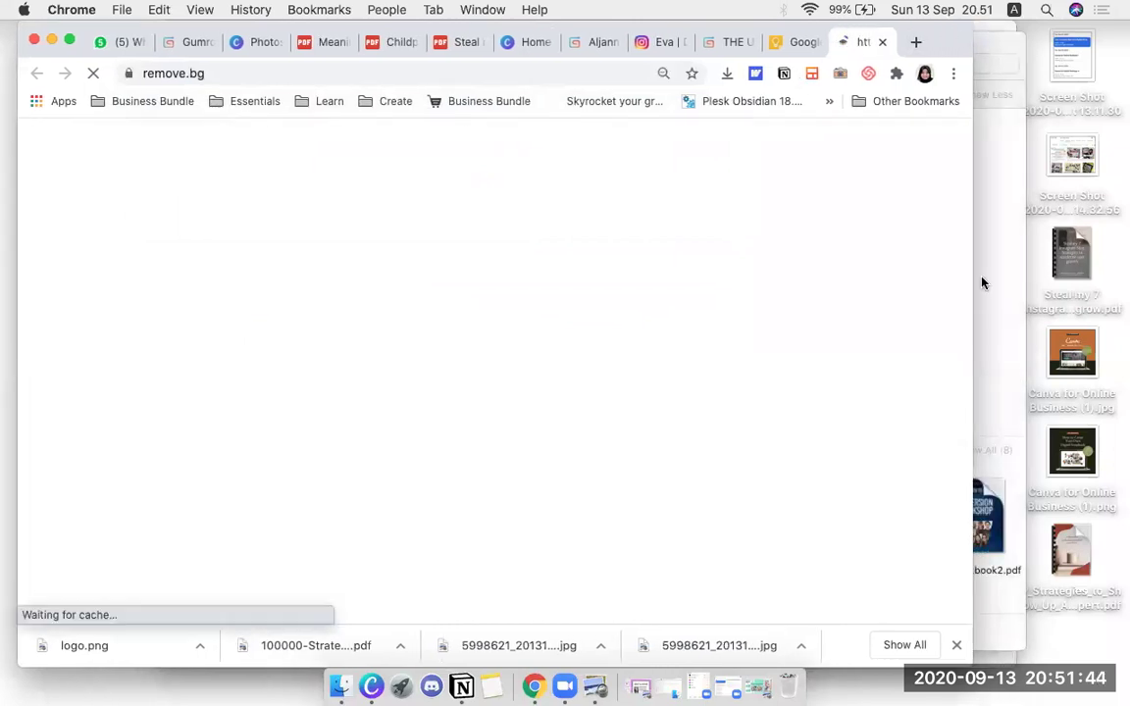
# Search Google Images for 'logo' and copy the logo collage's image address
pyautogui.click(918, 44)
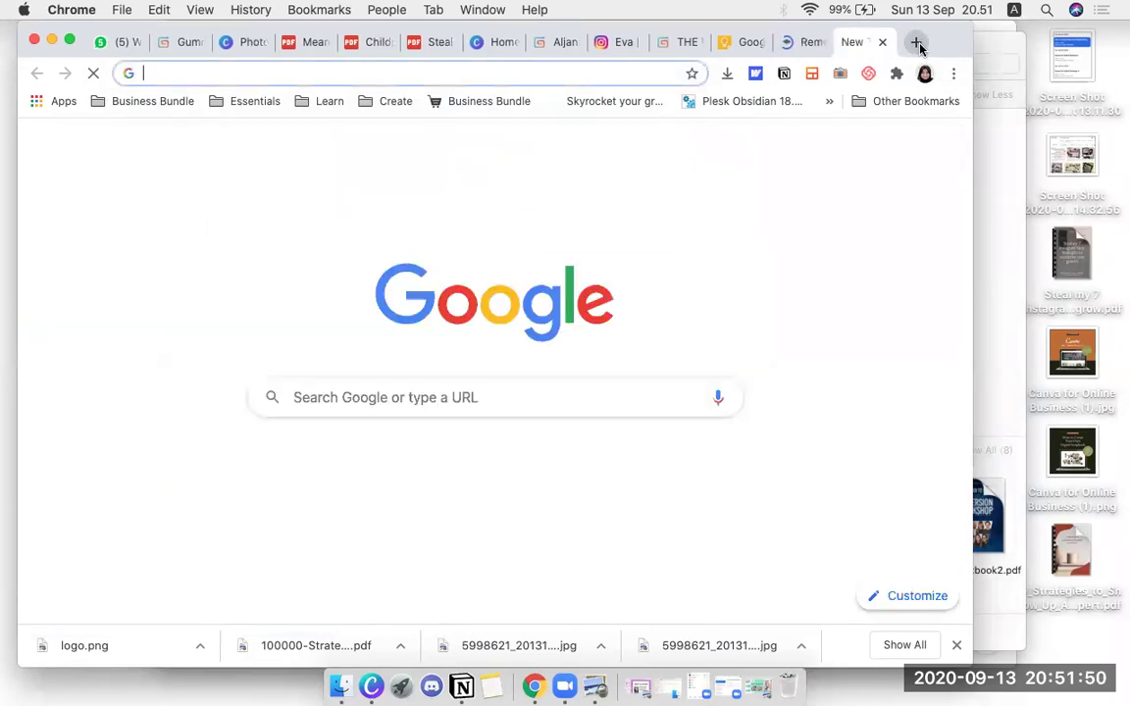
pyautogui.write('logo')
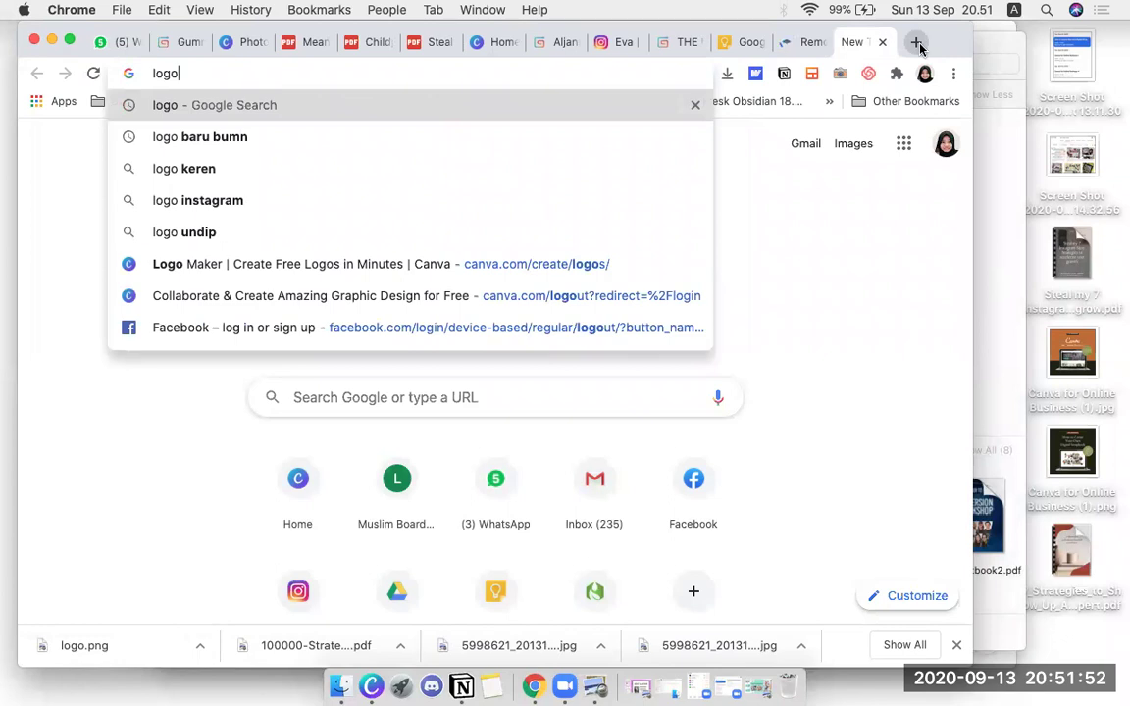
pyautogui.press('Return')
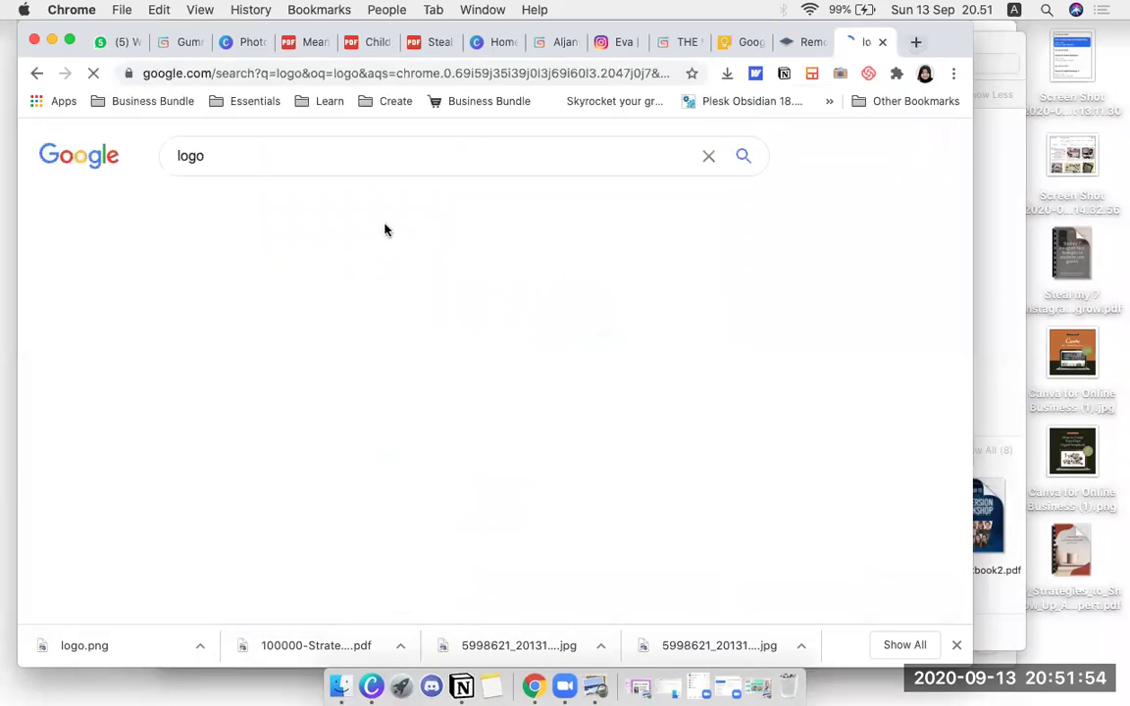
pyautogui.click(294, 208)
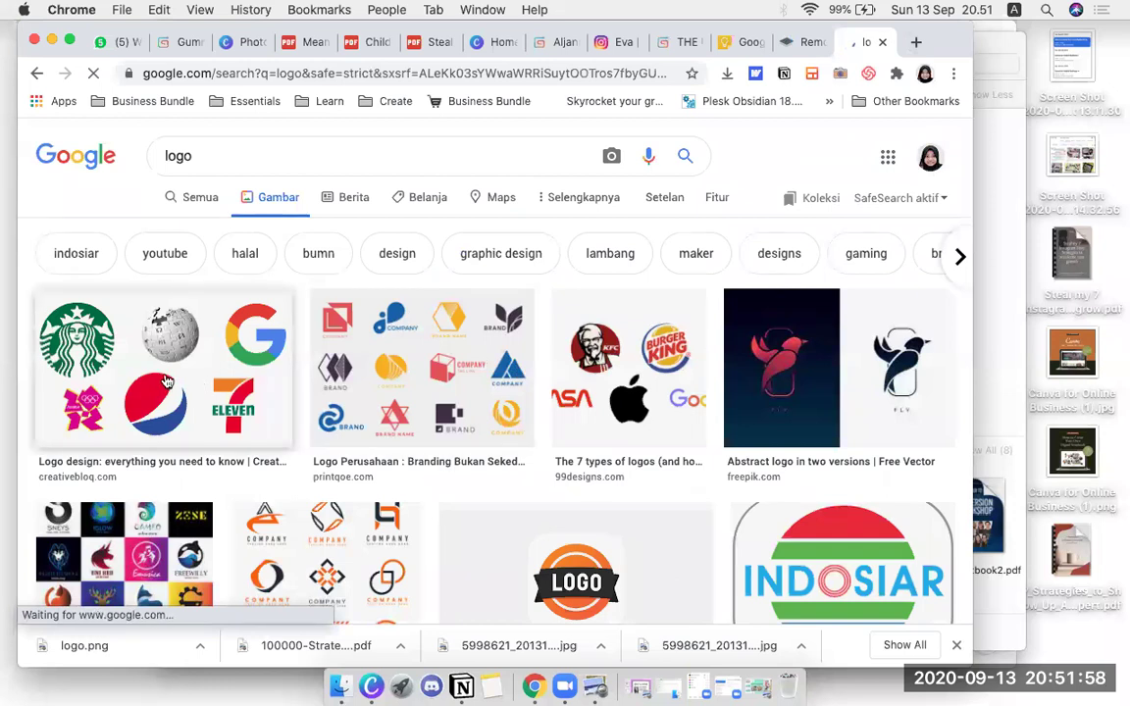
pyautogui.click(167, 380)
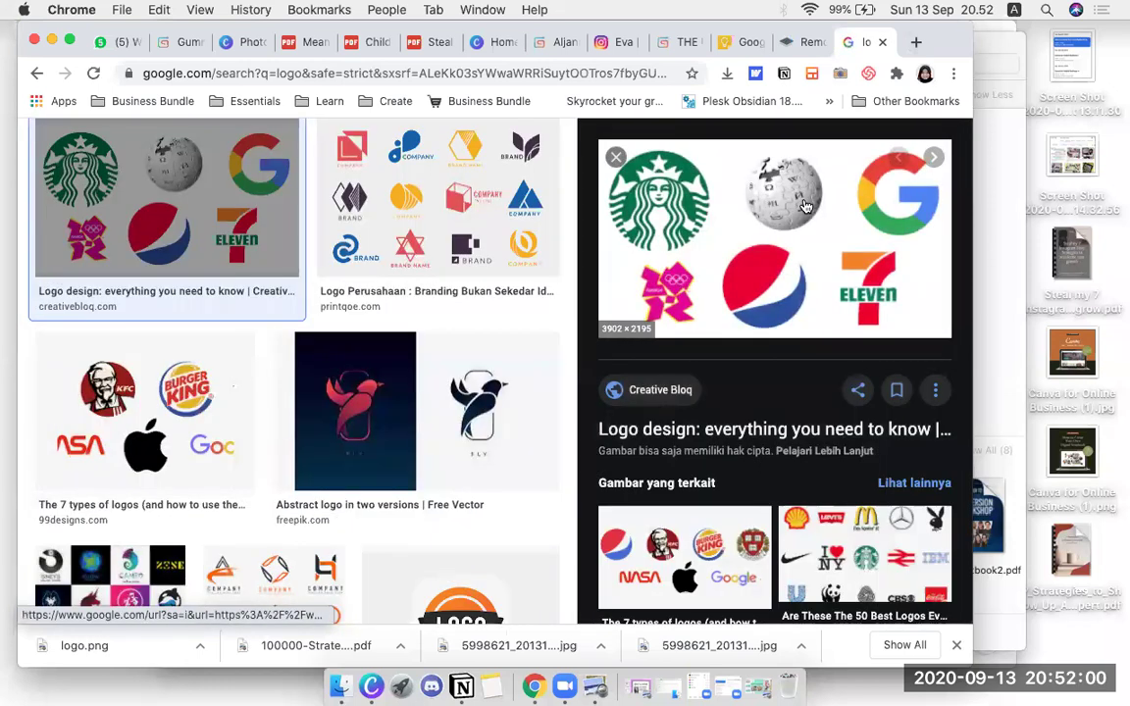
pyautogui.rightClick(717, 206)
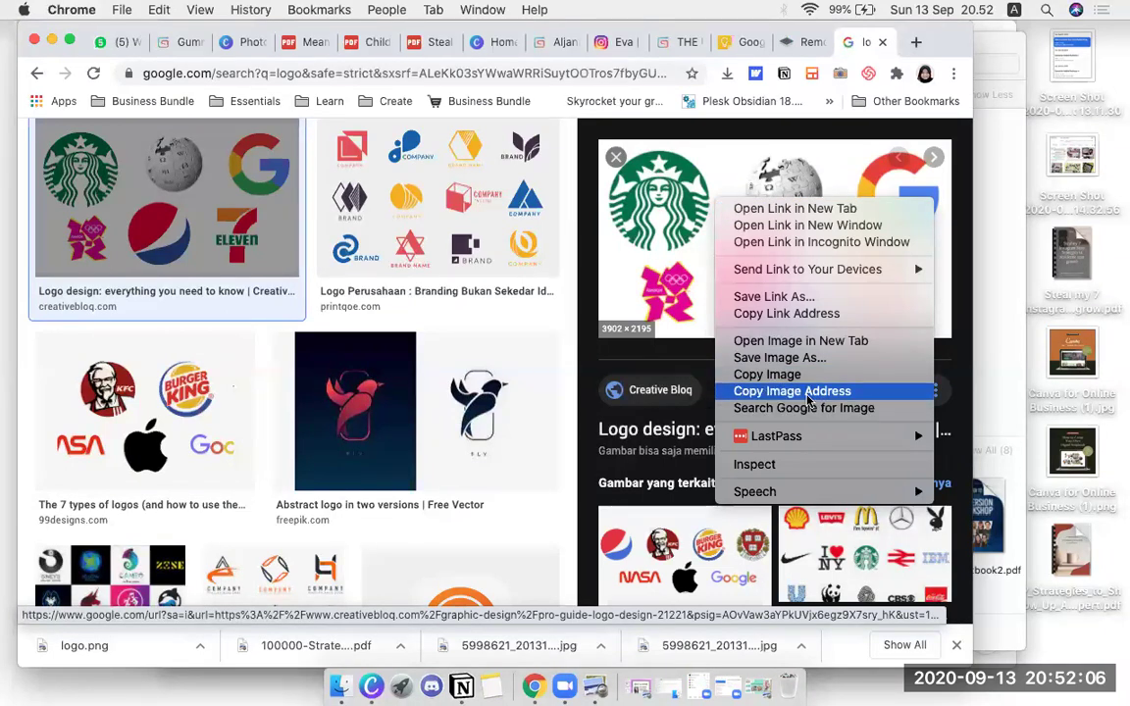
pyautogui.click(805, 392)
# Paste the image address into remove.bg and download the background-free result
pyautogui.click(797, 43)
pyautogui.press('super+v')
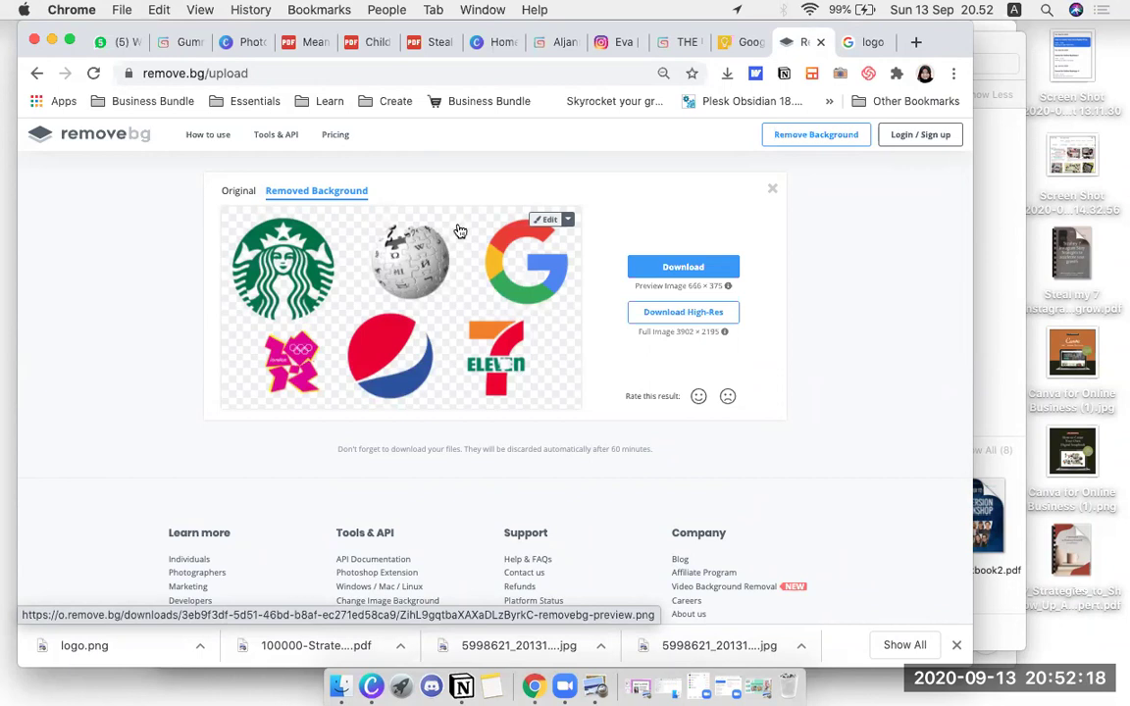
pyautogui.click(687, 276)
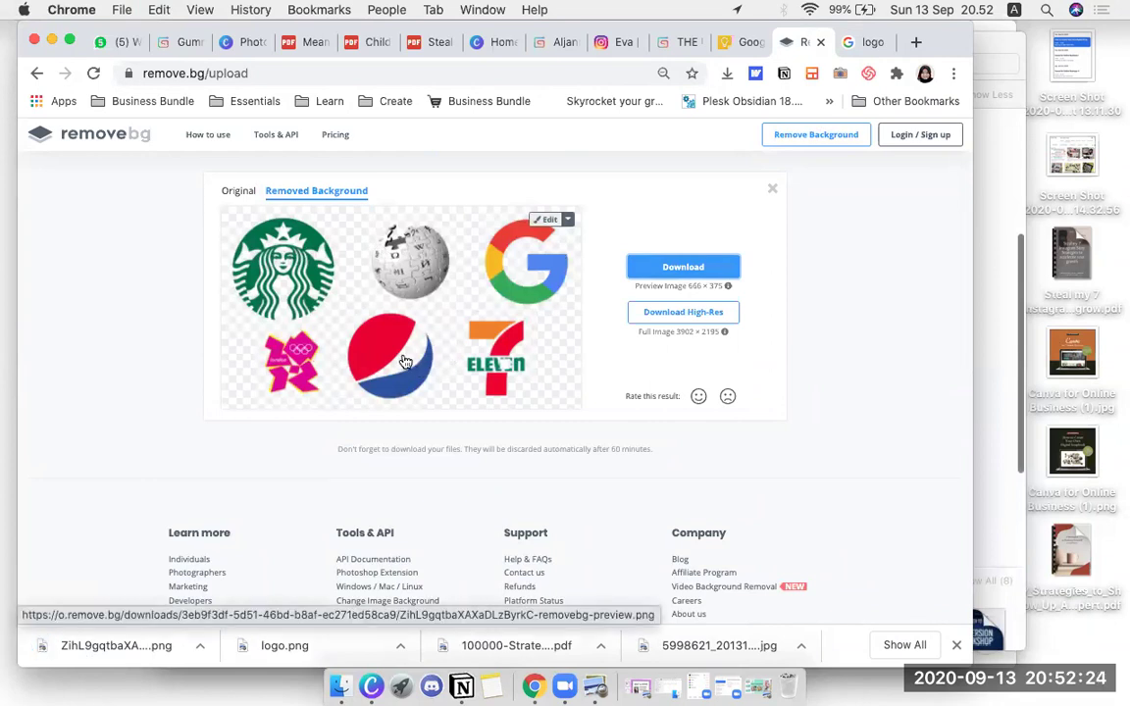
pyautogui.click(859, 45)
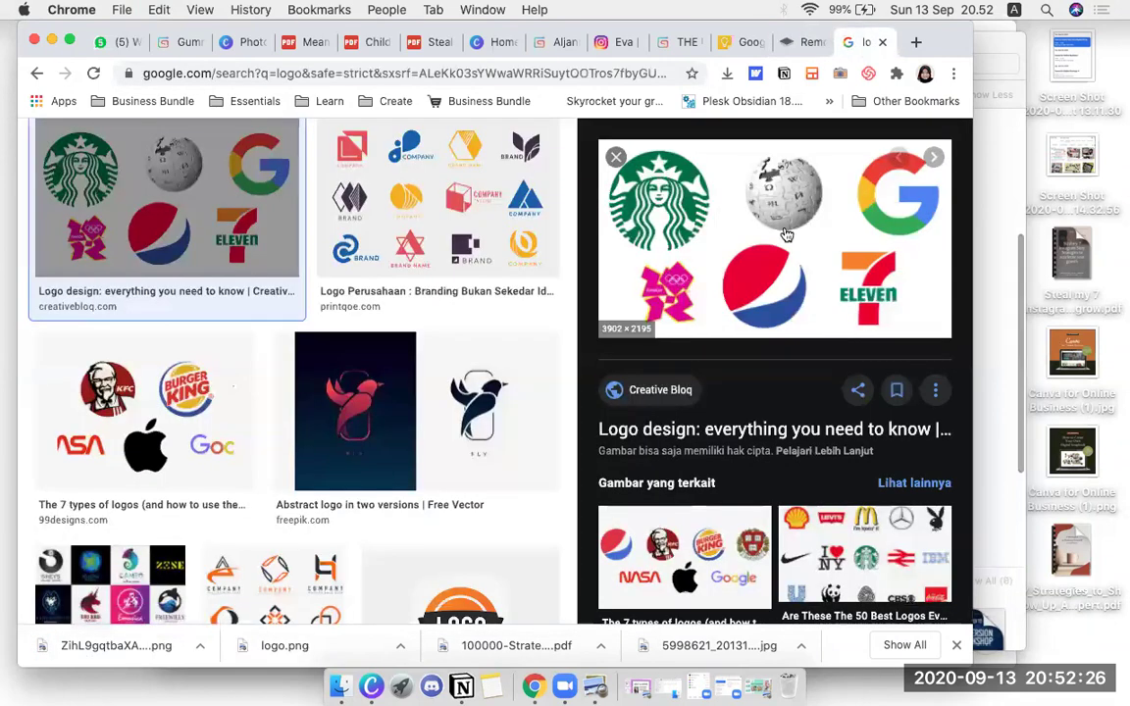
pyautogui.click(800, 41)
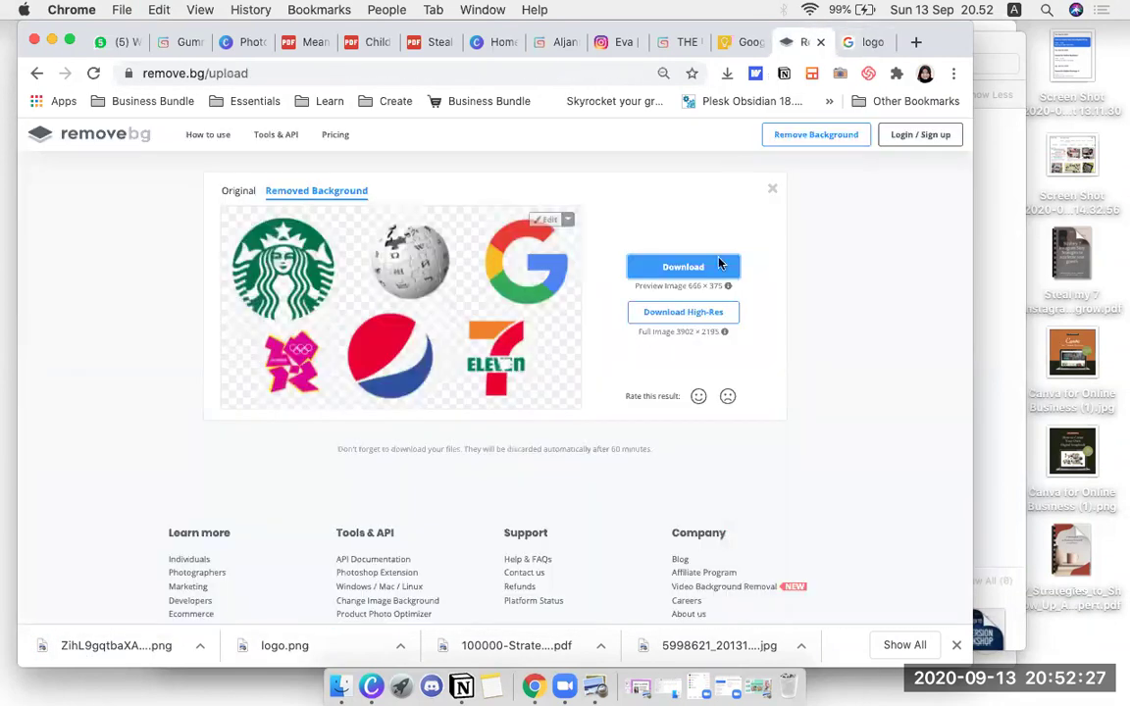
# Upload logo.png from the Downloads folder to remove.bg for background removal
pyautogui.click(770, 190)
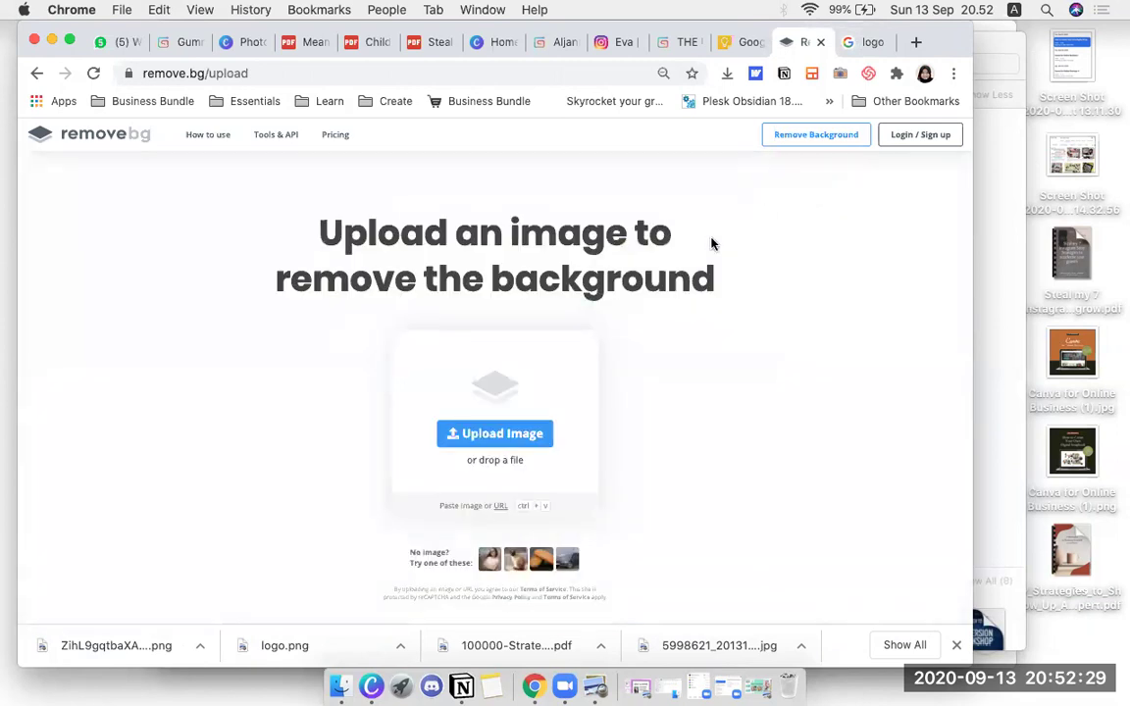
pyautogui.click(516, 438)
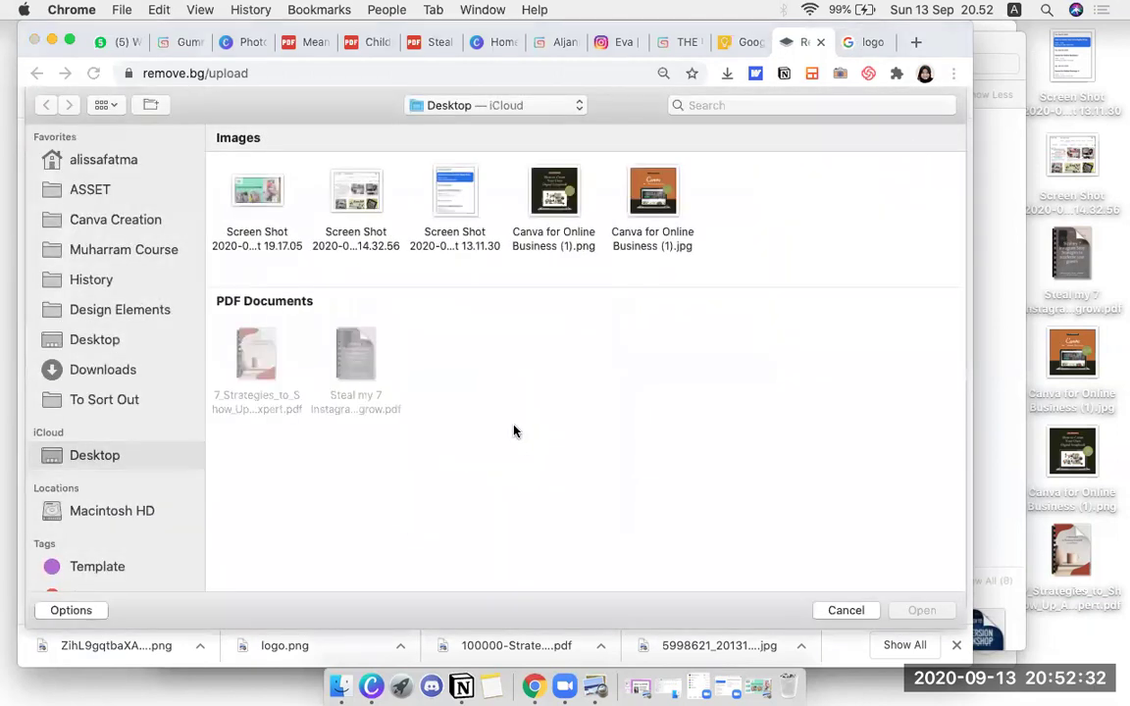
pyautogui.click(108, 370)
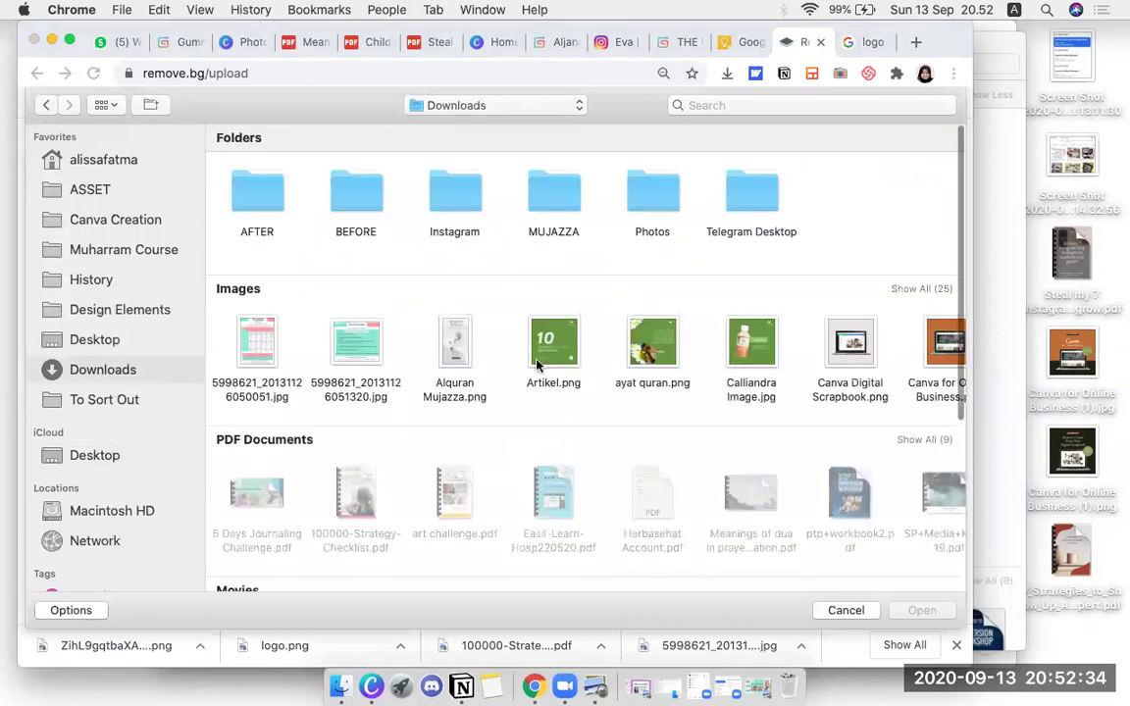
pyautogui.click(918, 290)
pyautogui.scroll(-5, 686, 364)
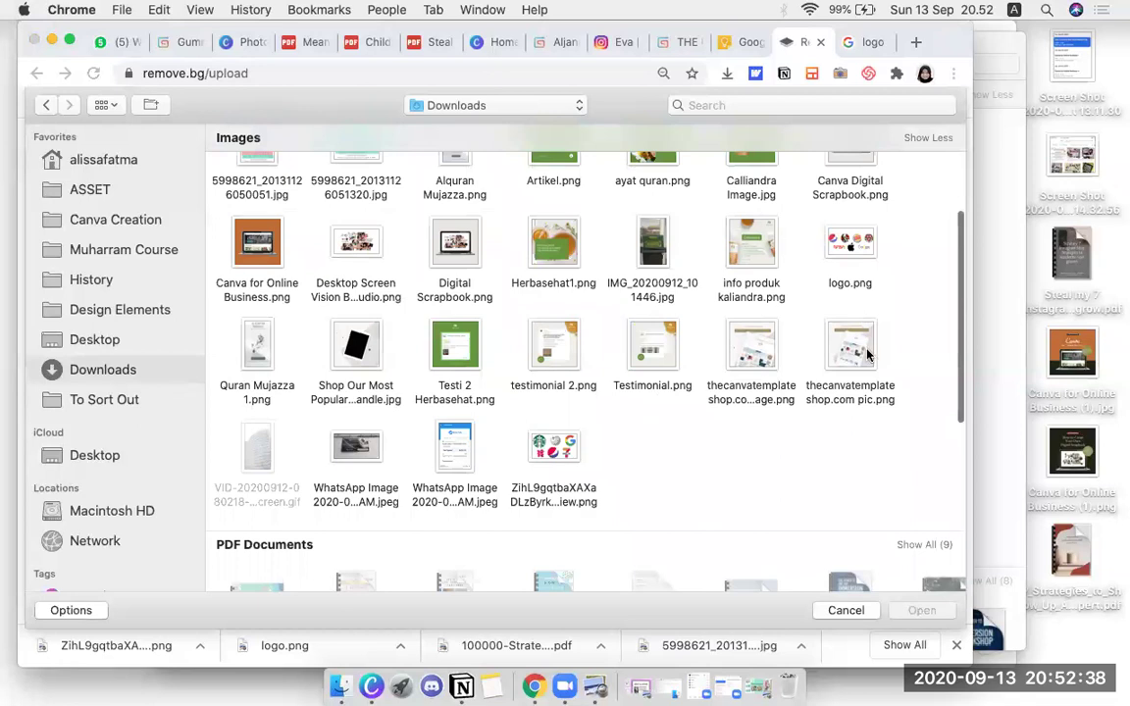
pyautogui.click(850, 246)
pyautogui.press('Return')
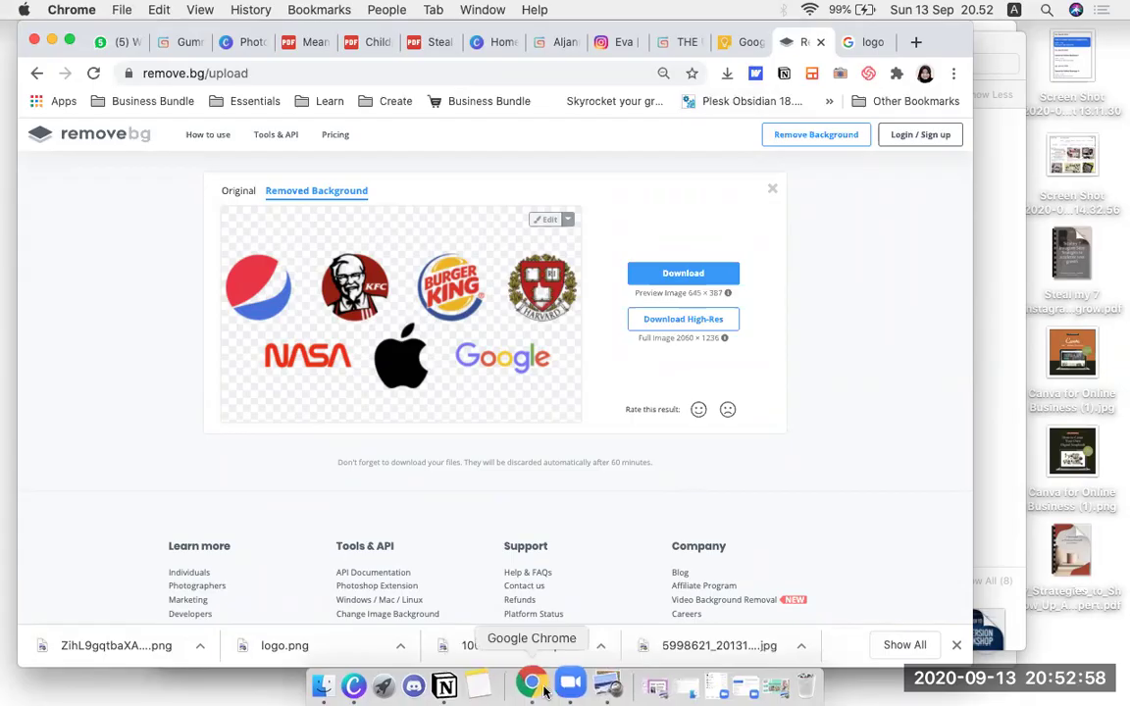
# Enlarge the KFC logo and move it toward the middle of the page
pyautogui.click(377, 688)
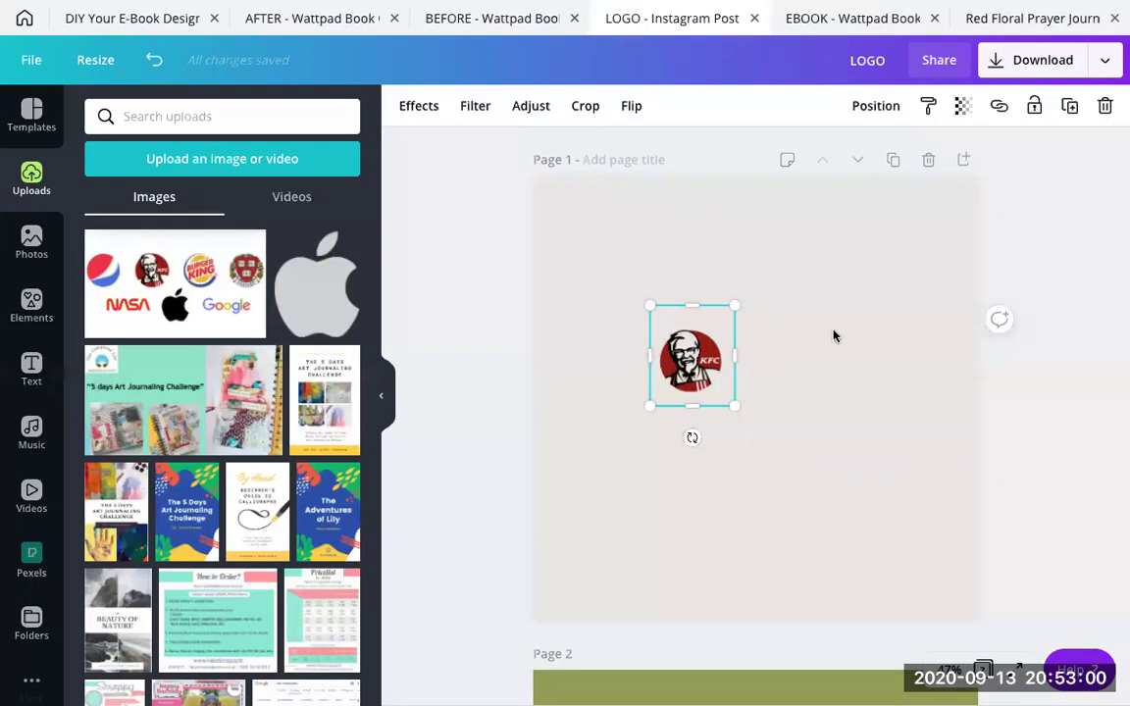
pyautogui.click(834, 337)
pyautogui.click(709, 336)
pyautogui.moveTo(735, 405); pyautogui.dragTo(951, 595)
pyautogui.moveTo(866, 516); pyautogui.dragTo(835, 442)
# Trim the logo frame's right, bottom and top edges and bring up Download
pyautogui.moveTo(902, 415); pyautogui.dragTo(890, 404)
pyautogui.moveTo(773, 549); pyautogui.dragTo(772, 535)
pyautogui.click(908, 423)
pyautogui.click(811, 397)
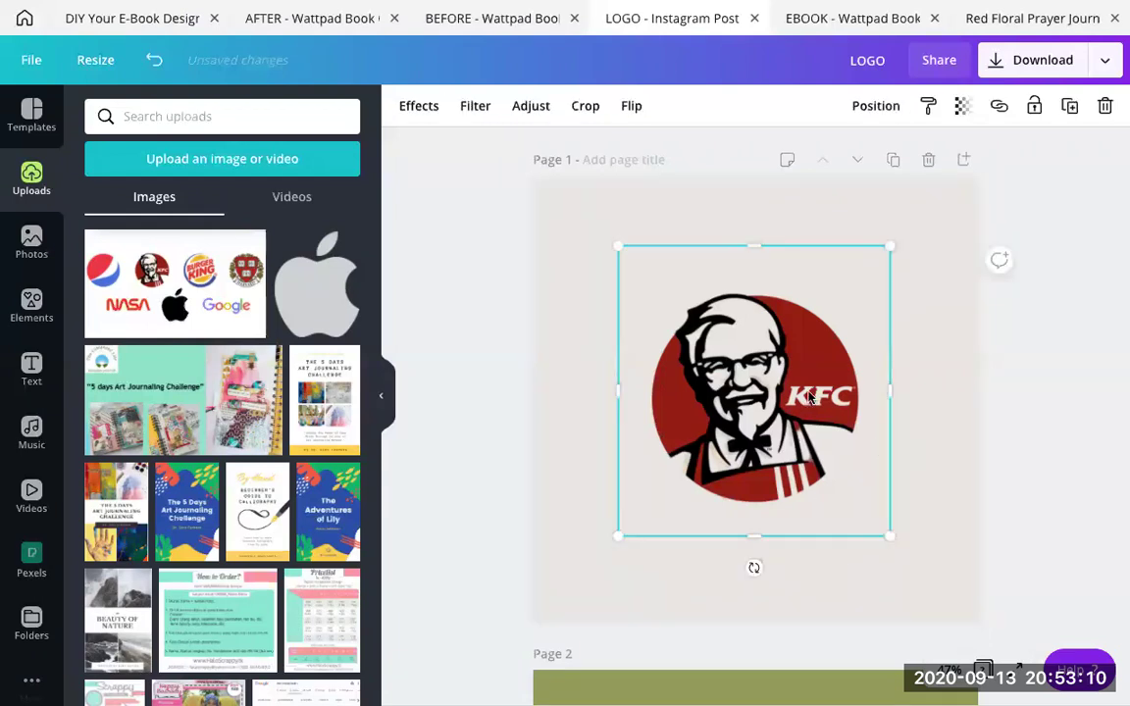
pyautogui.moveTo(777, 245); pyautogui.dragTo(779, 262)
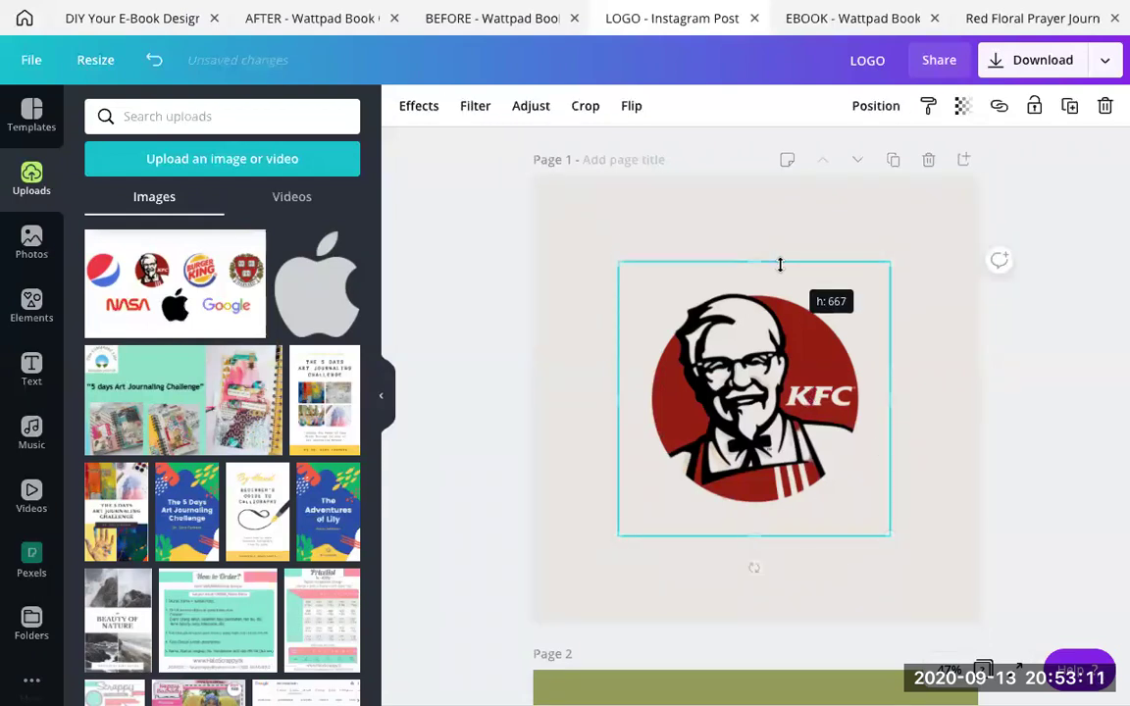
pyautogui.click(1075, 64)
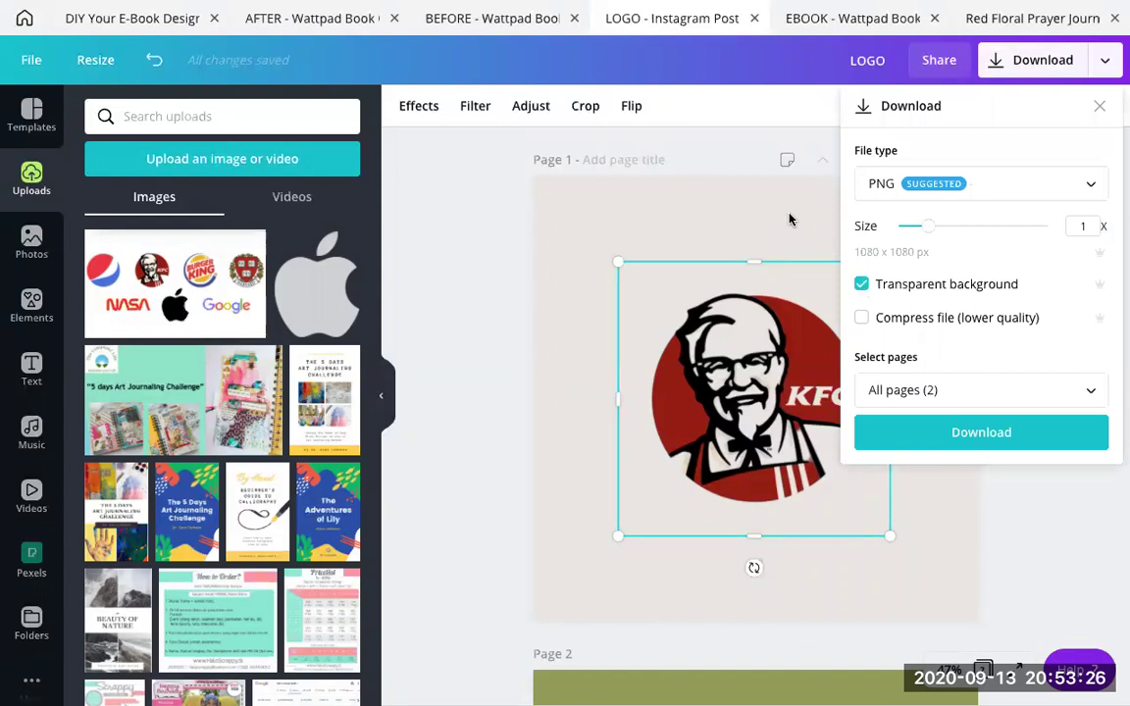
# Download only Page 1 as PNG with Transparent background turned off
pyautogui.click(870, 287)
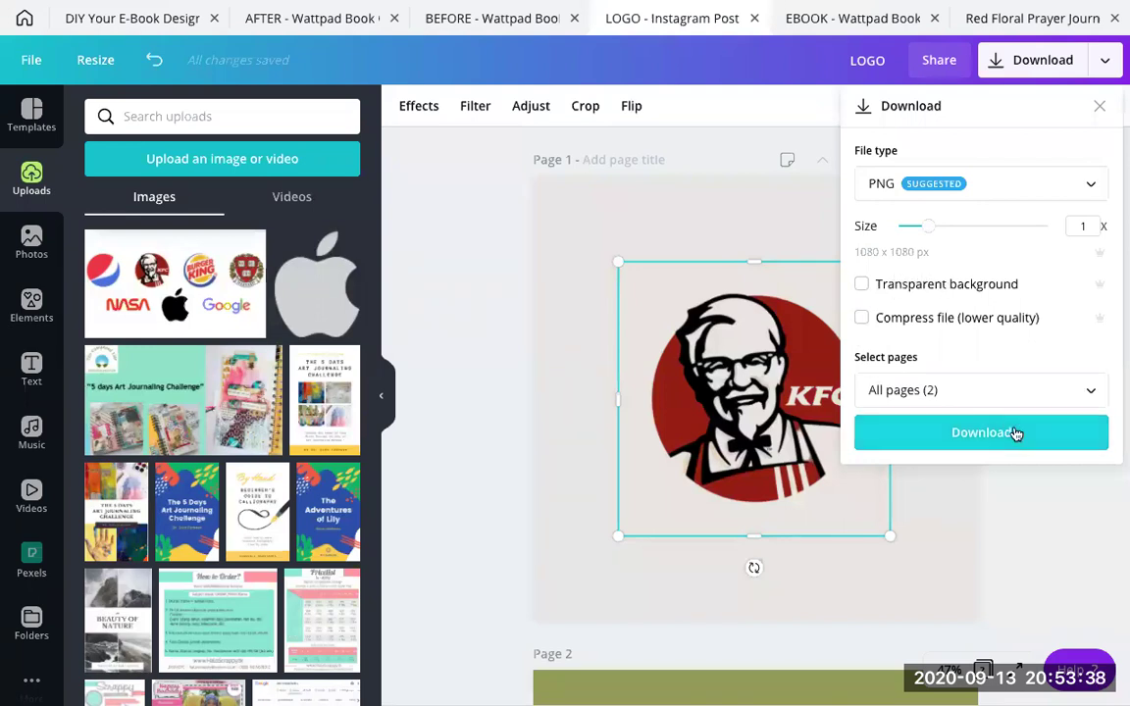
pyautogui.click(931, 390)
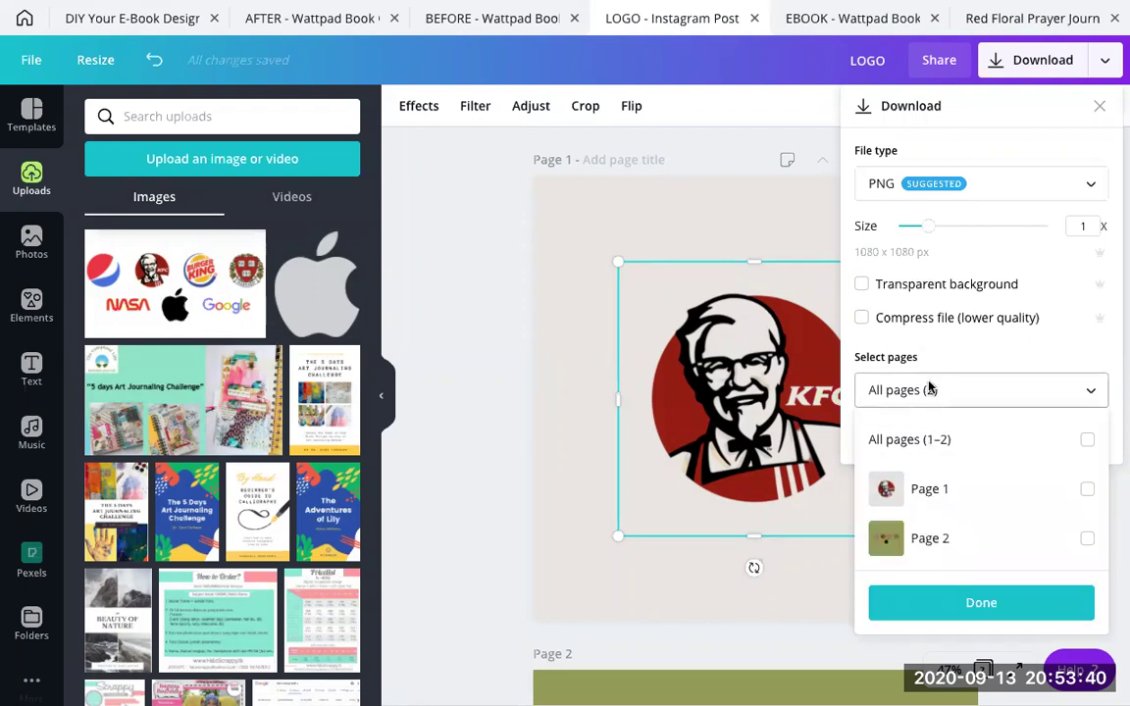
pyautogui.click(928, 488)
pyautogui.click(984, 606)
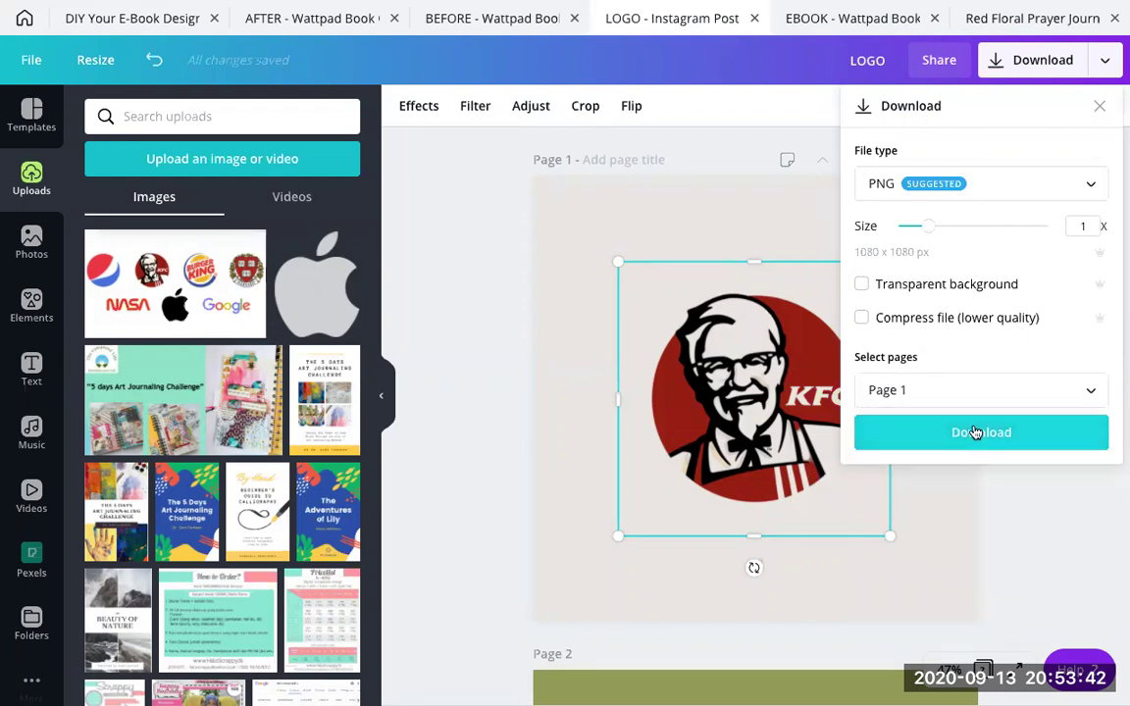
pyautogui.click(974, 432)
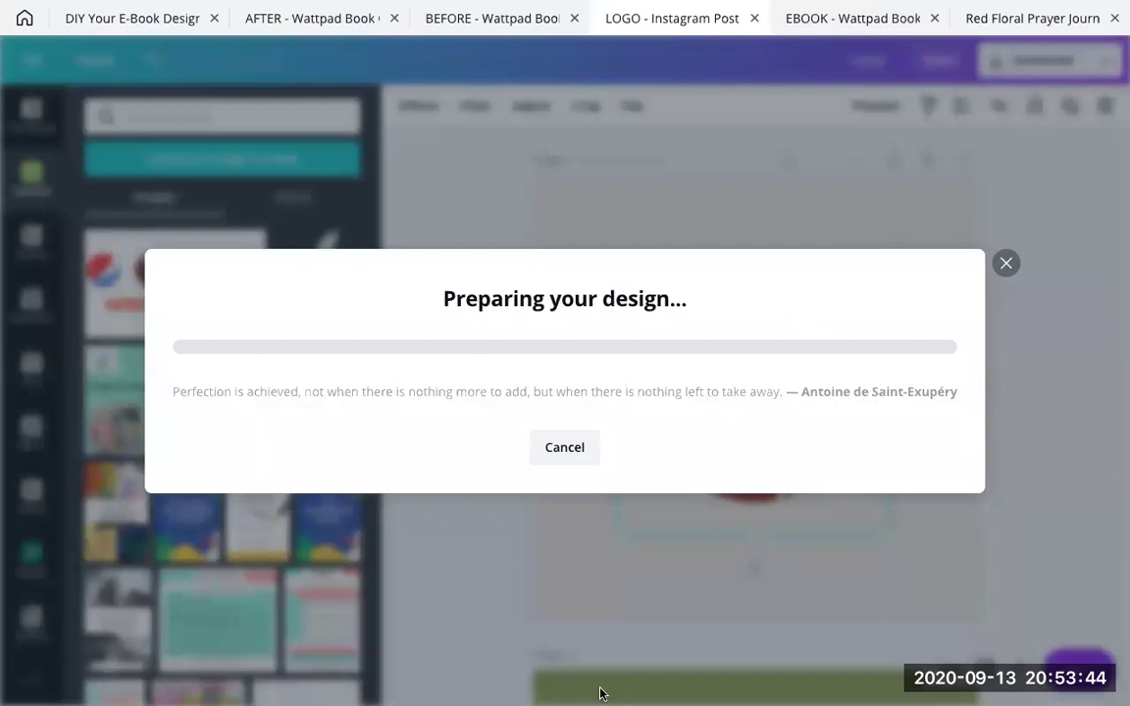
pyautogui.moveTo(600, 689)
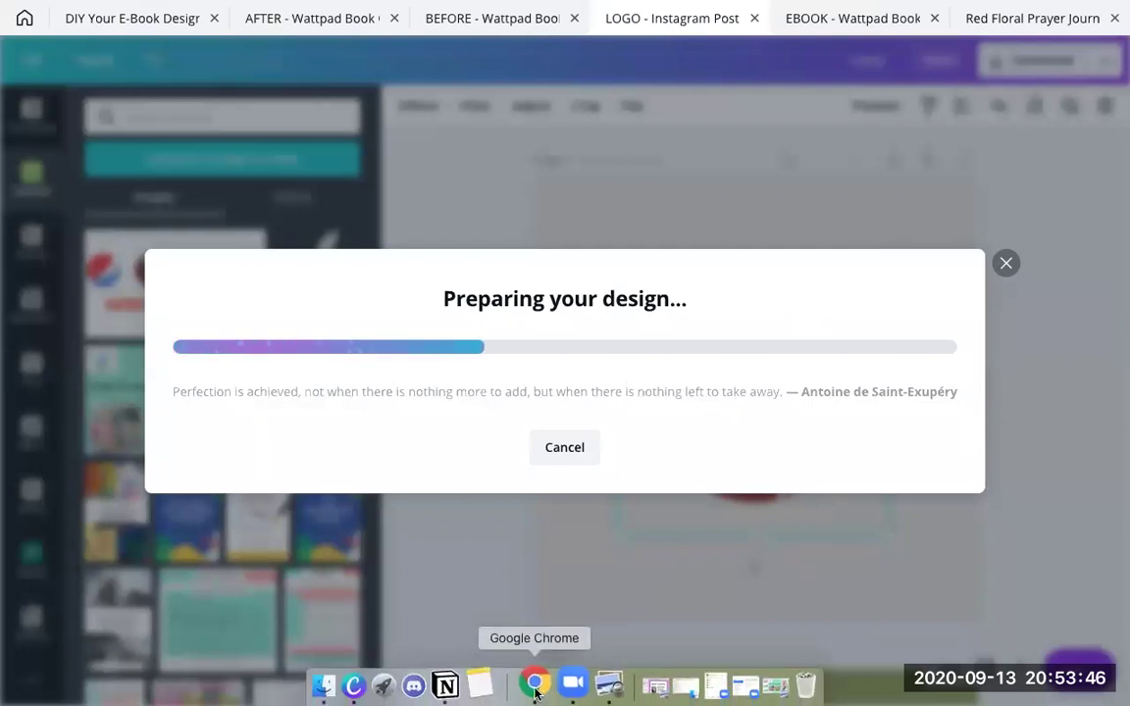
# Close the previous remove.bg result and open its image upload picker
pyautogui.hotkey('ctrl', 'Left')
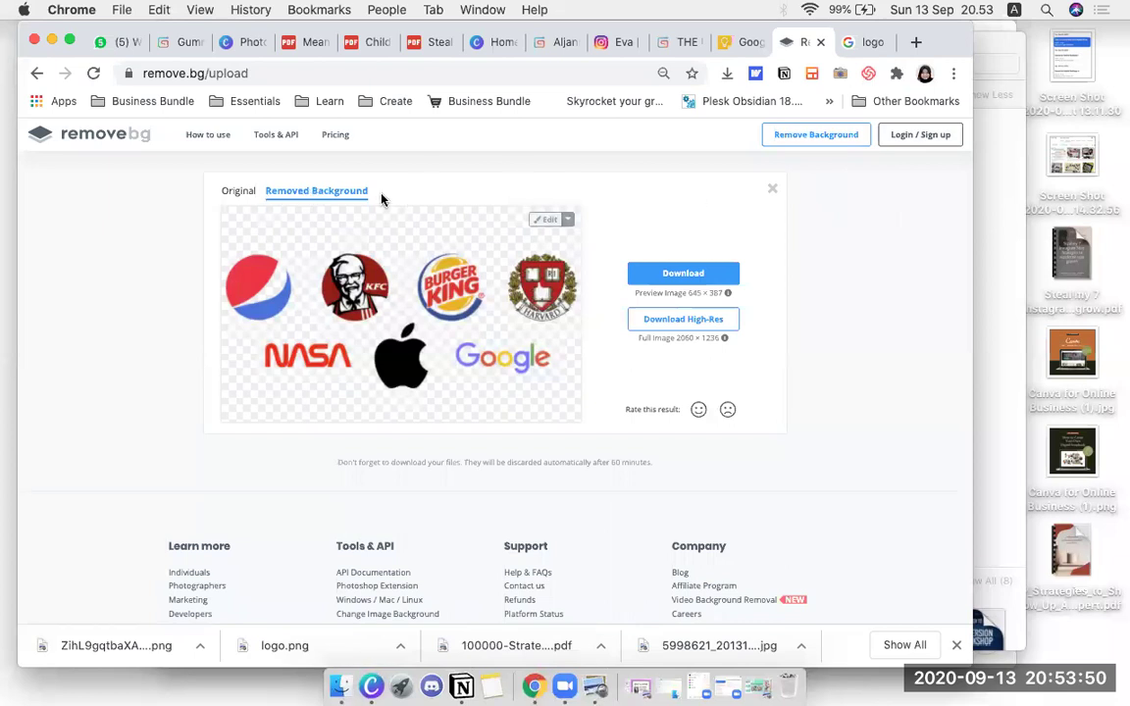
pyautogui.click(772, 189)
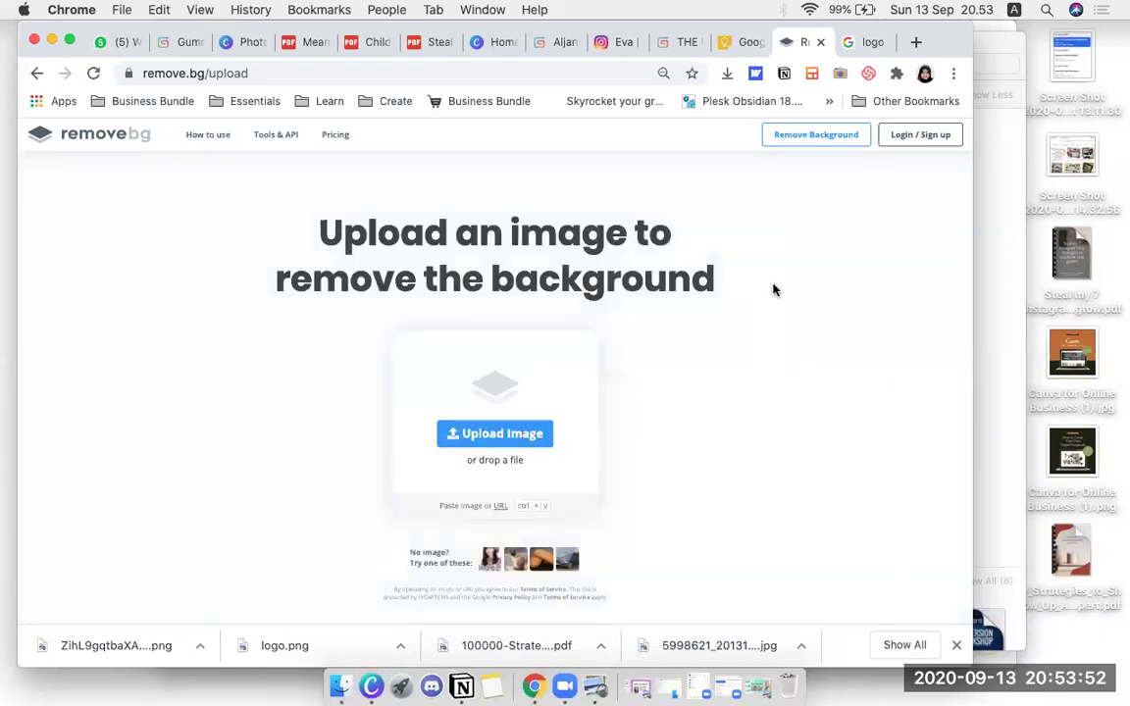
pyautogui.click(515, 443)
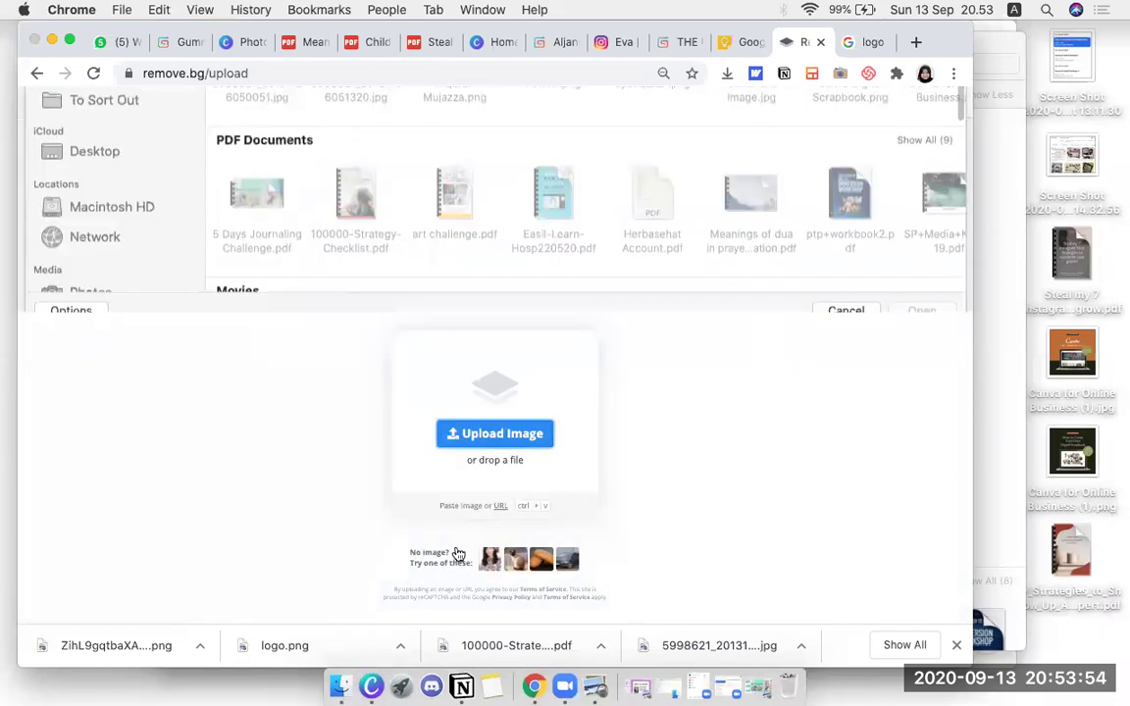
# Save Canva's Page 1 download as 'kfclogo' instead of replacing logo.png
pyautogui.click(373, 679)
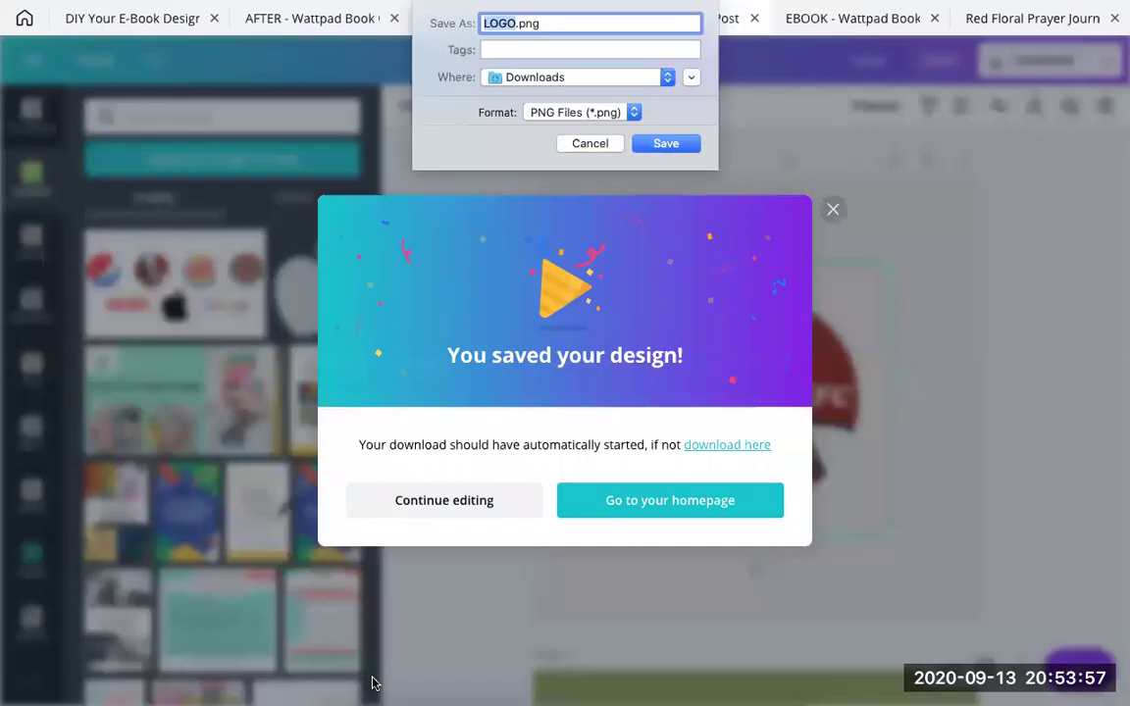
pyautogui.click(668, 144)
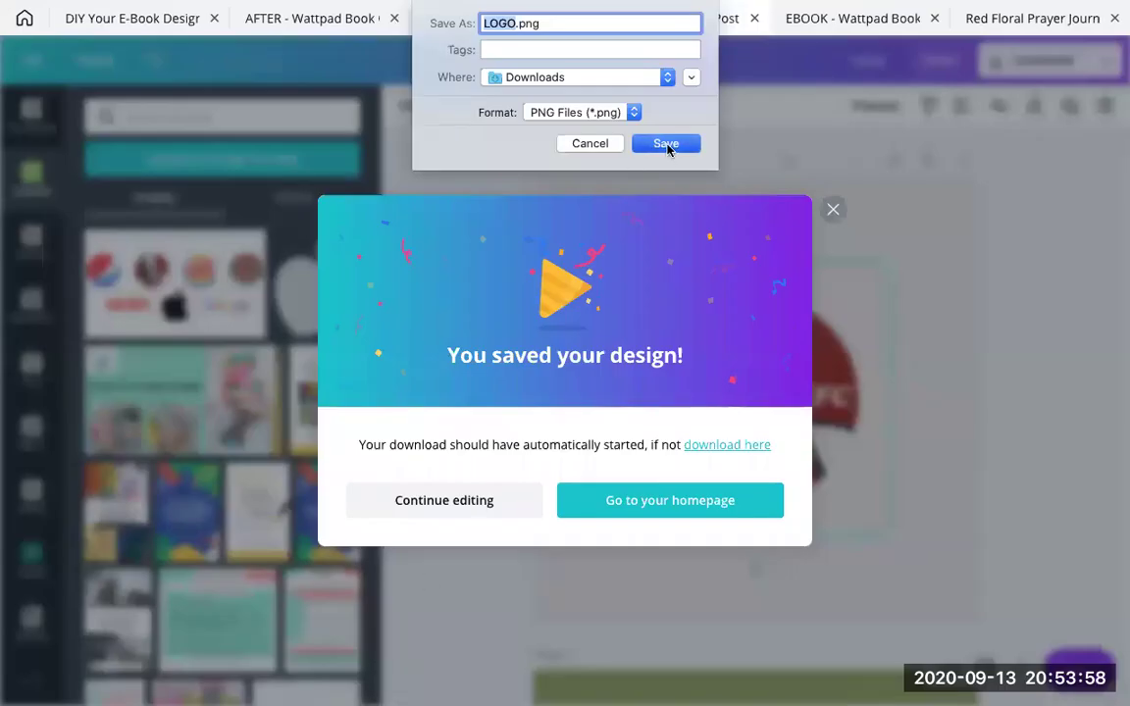
pyautogui.click(603, 104)
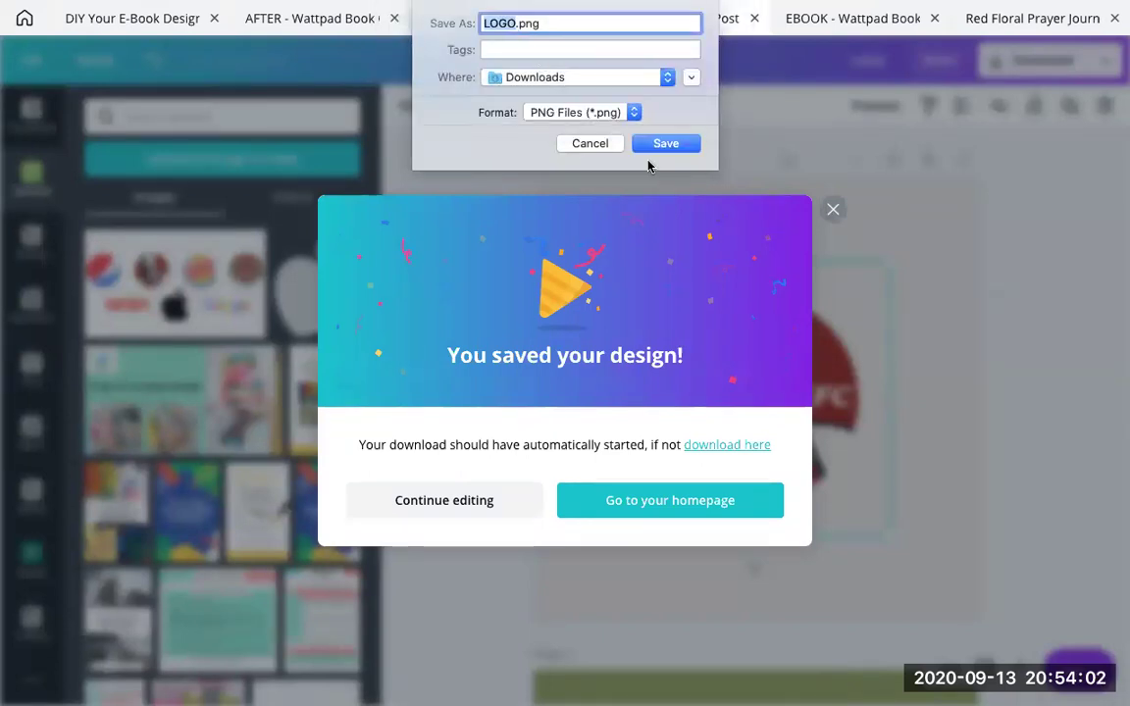
pyautogui.write('kfclogo')
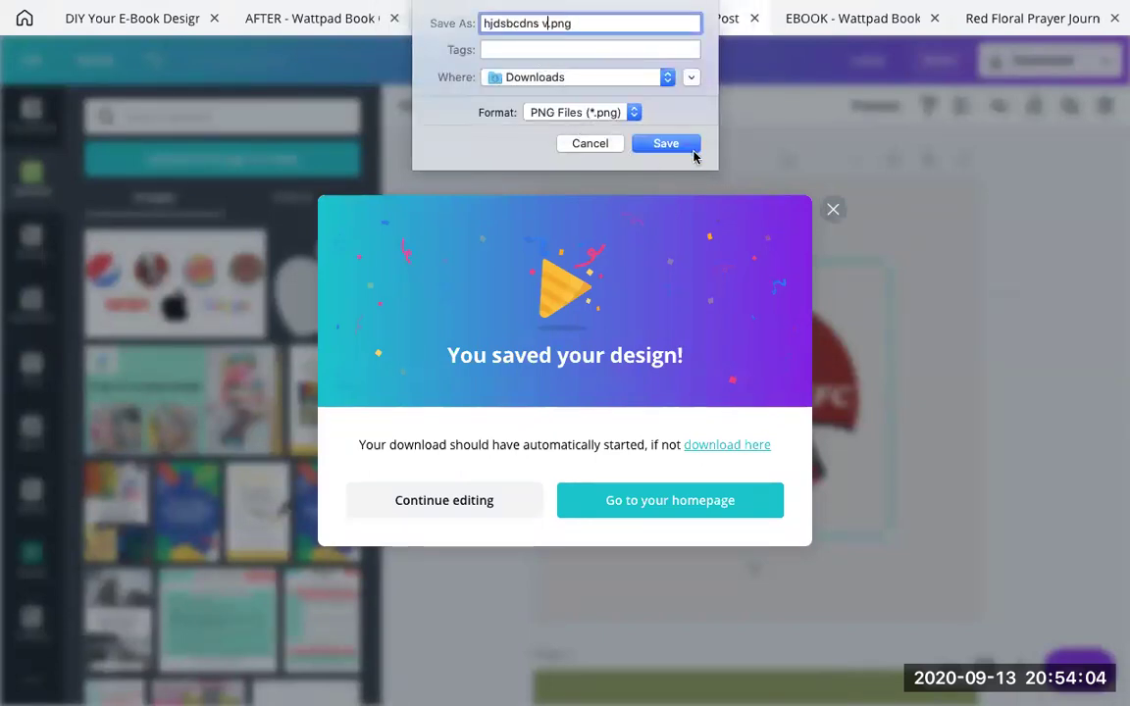
pyautogui.click(685, 144)
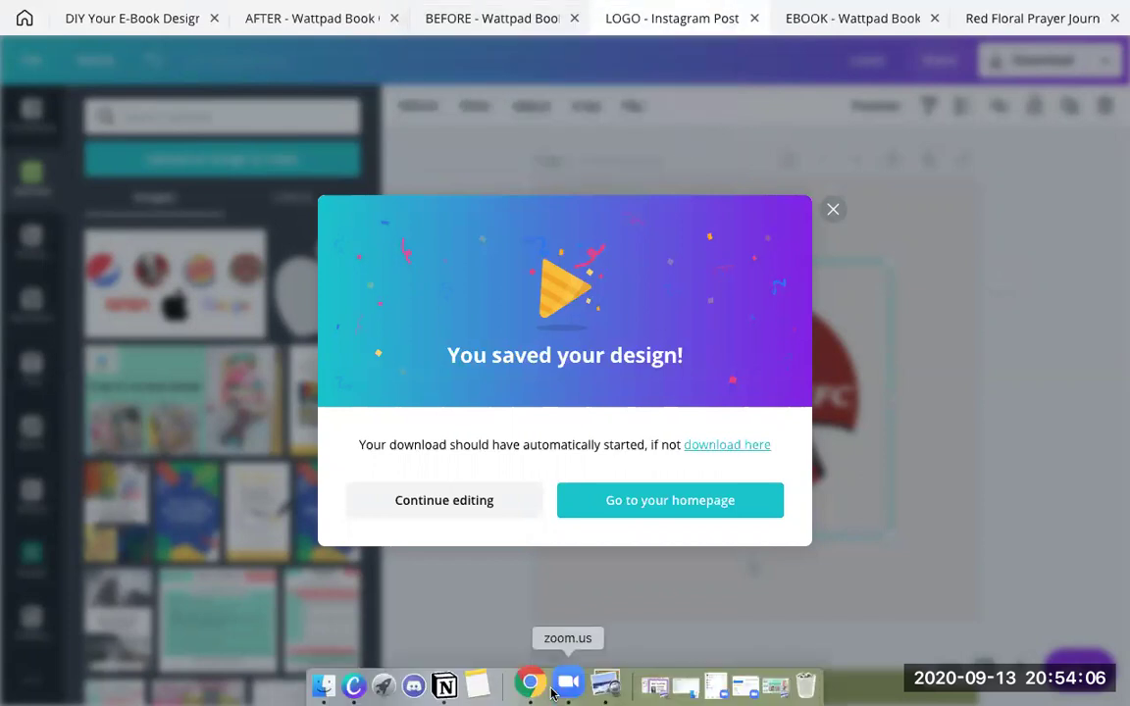
pyautogui.click(533, 685)
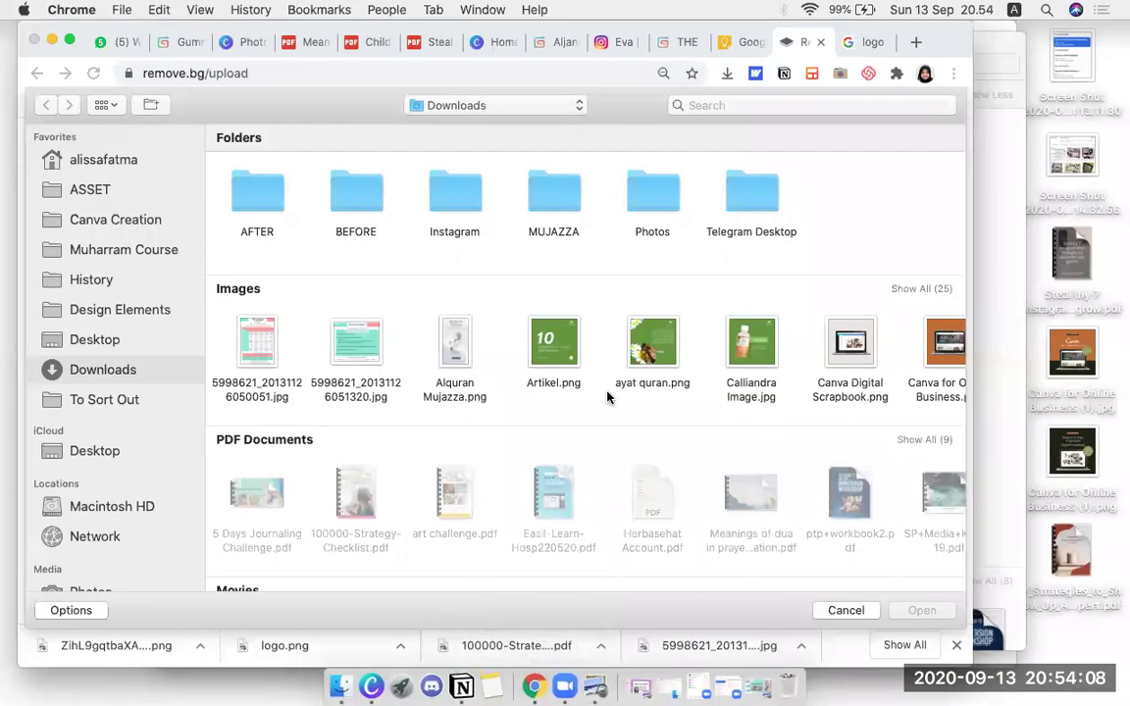
# Upload the saved KFC logo to remove.bg, copy the site's address, and return to Canva
pyautogui.click(918, 289)
pyautogui.doubleClick(649, 432)
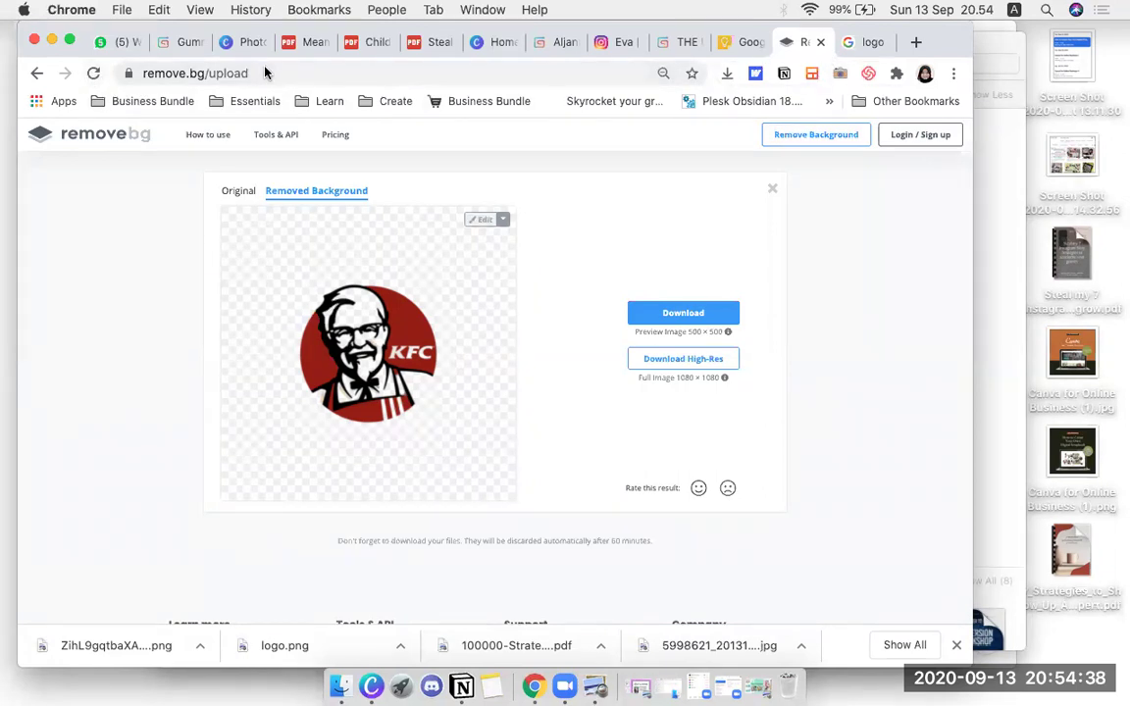
pyautogui.click(225, 73)
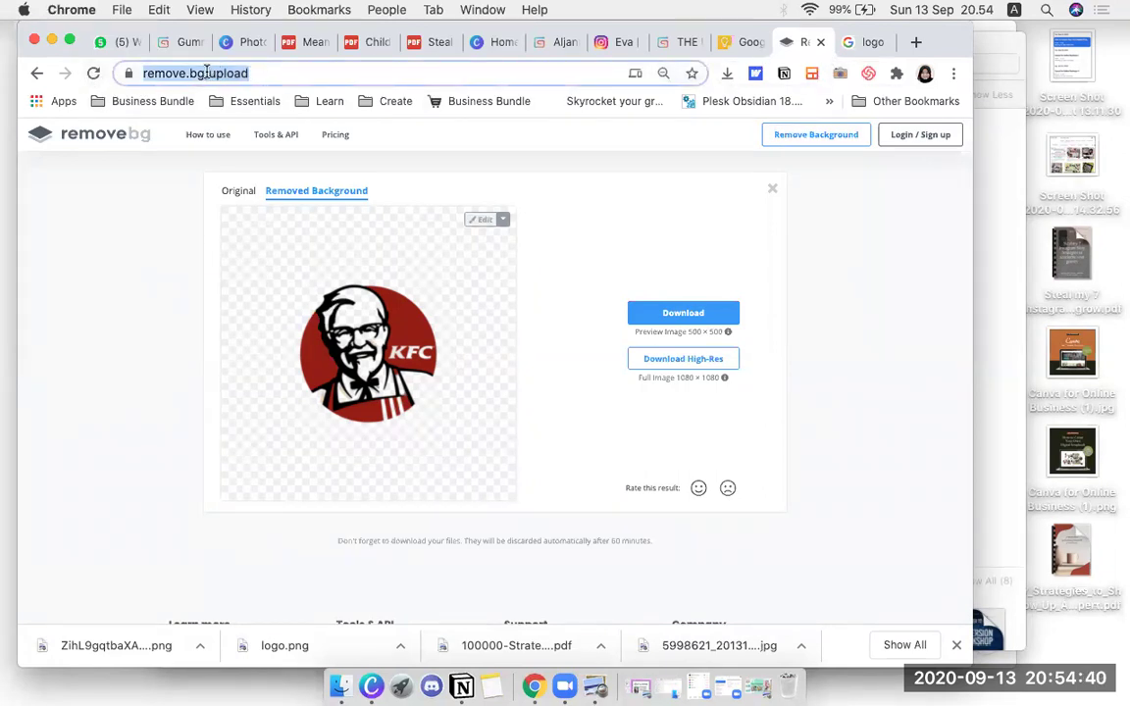
pyautogui.click(258, 72)
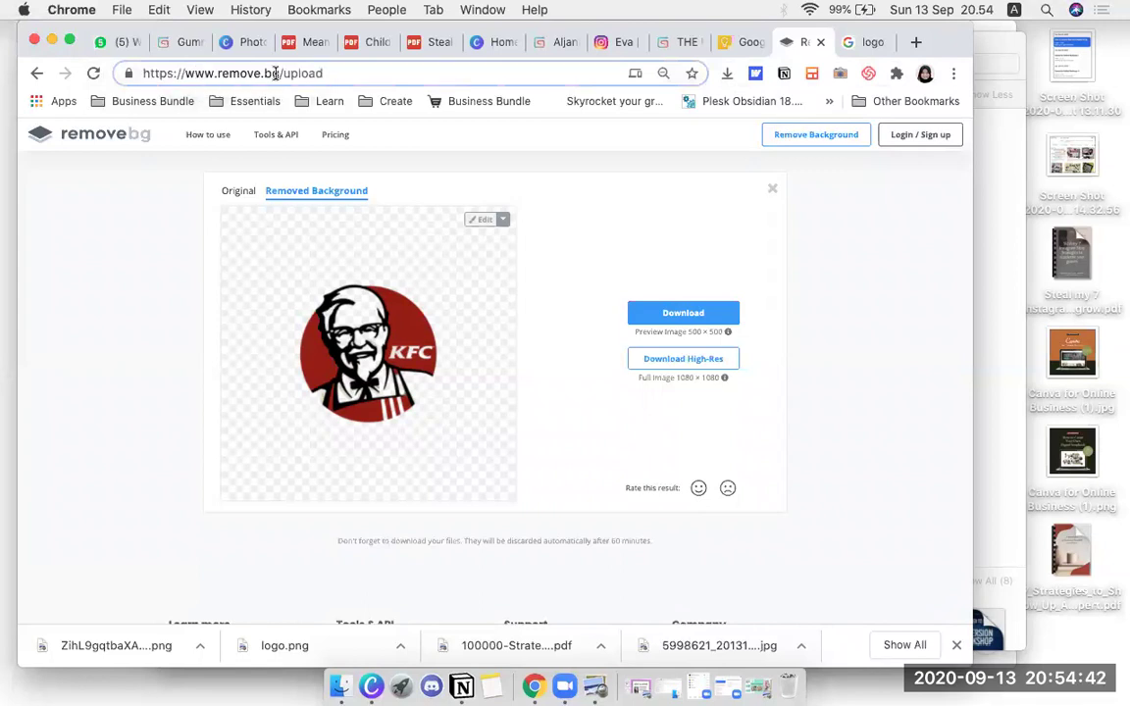
pyautogui.moveTo(276, 73); pyautogui.dragTo(143, 69)
pyautogui.hotkey('ctrl', 'c')
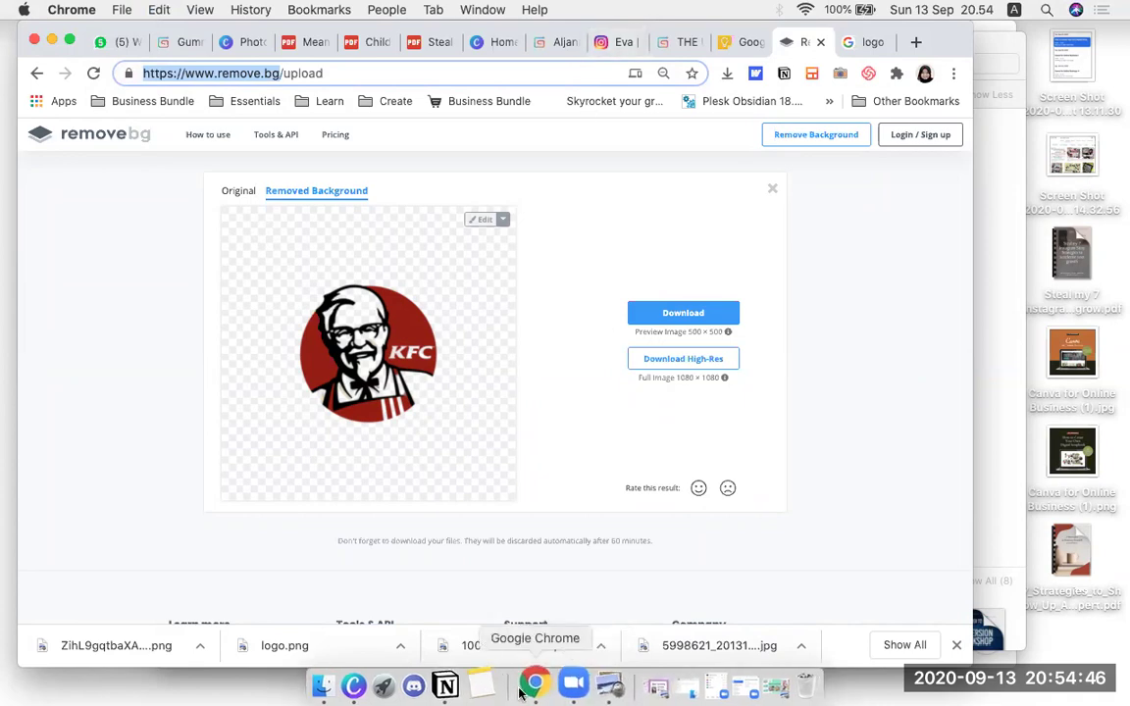
pyautogui.click(371, 684)
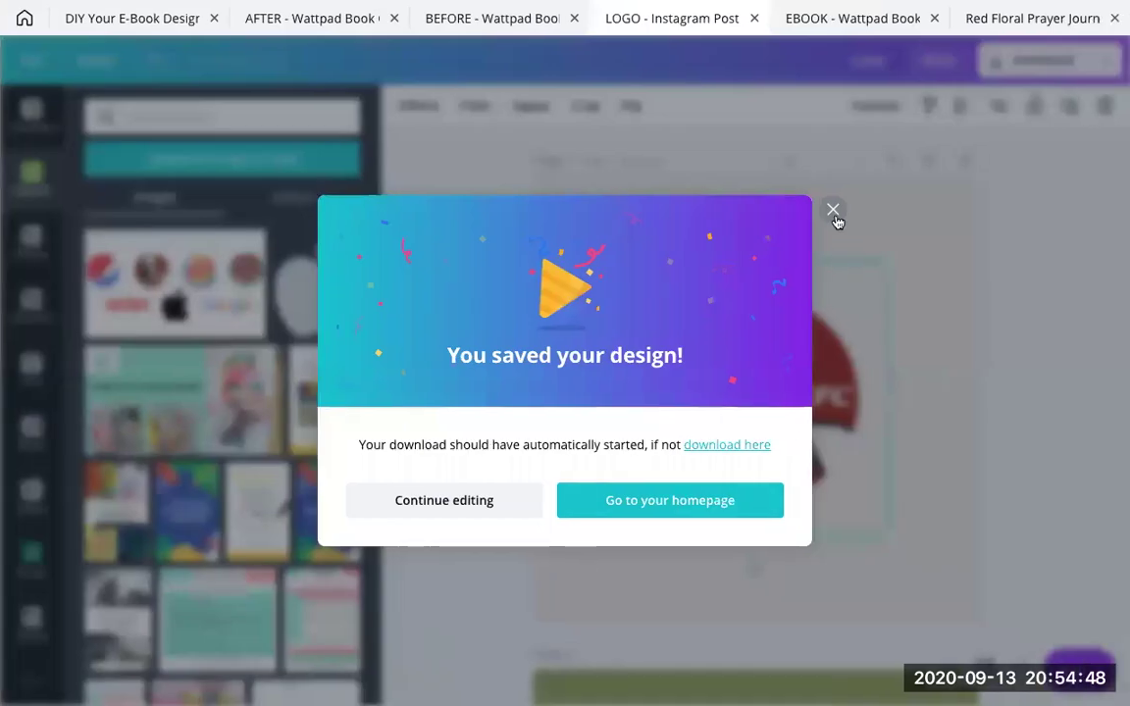
pyautogui.click(834, 213)
# In the DIY Your E-Book Design document, move the six resource entries up the page
pyautogui.click(146, 18)
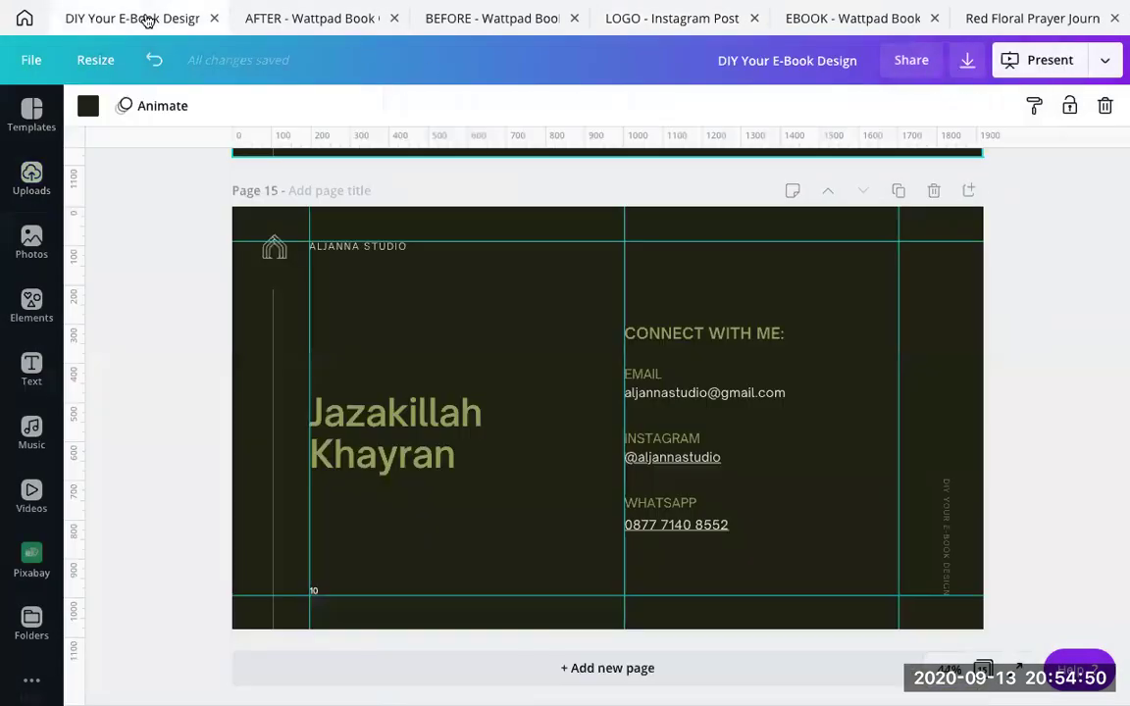
pyautogui.scroll(3, 742, 314)
pyautogui.scroll(3, 741, 314)
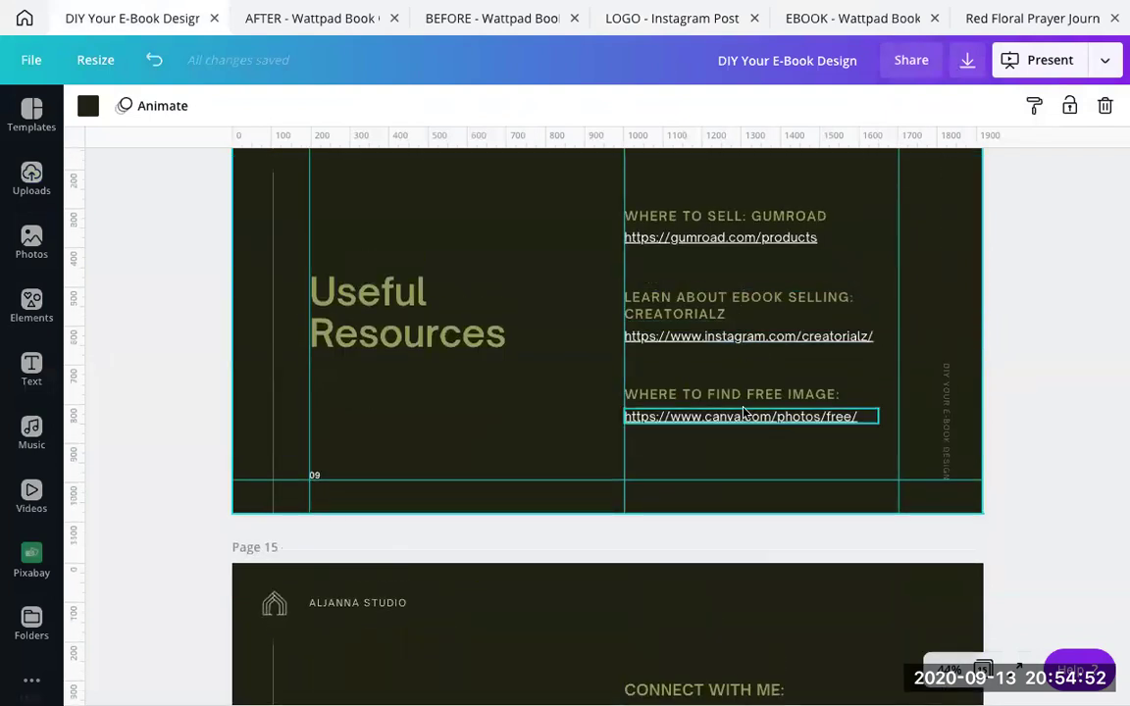
pyautogui.moveTo(726, 439); pyautogui.dragTo(717, 211)
pyautogui.moveTo(711, 319); pyautogui.dragTo(712, 281)
pyautogui.click(659, 332)
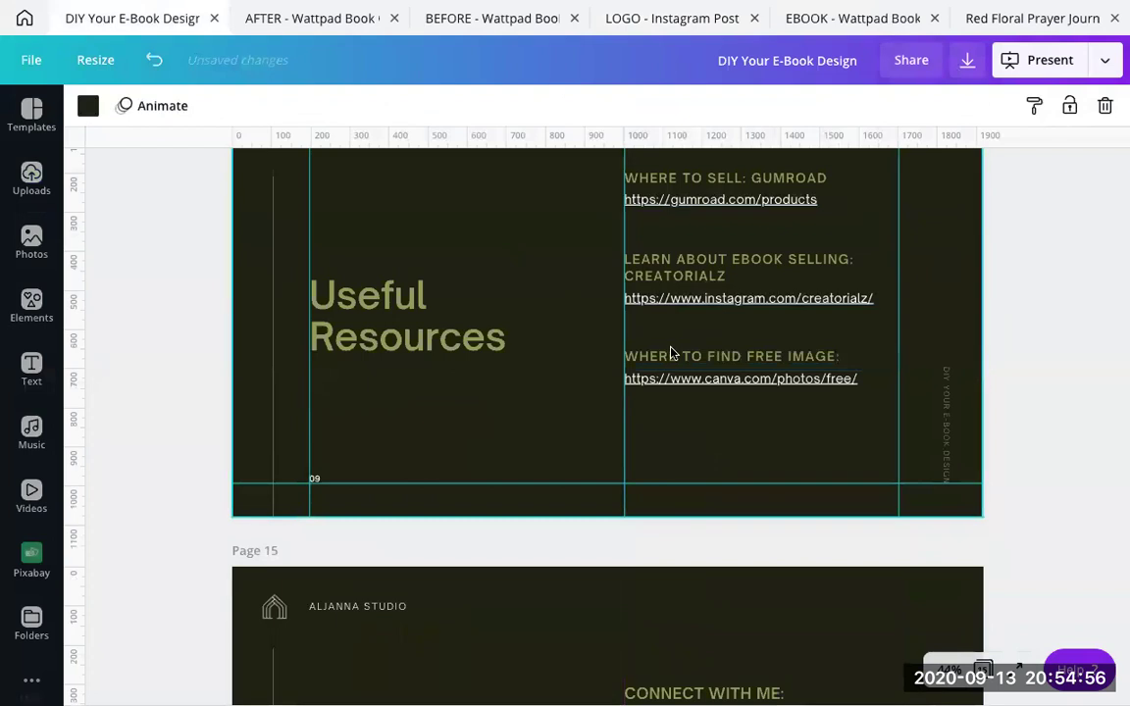
pyautogui.moveTo(668, 348); pyautogui.dragTo(693, 431)
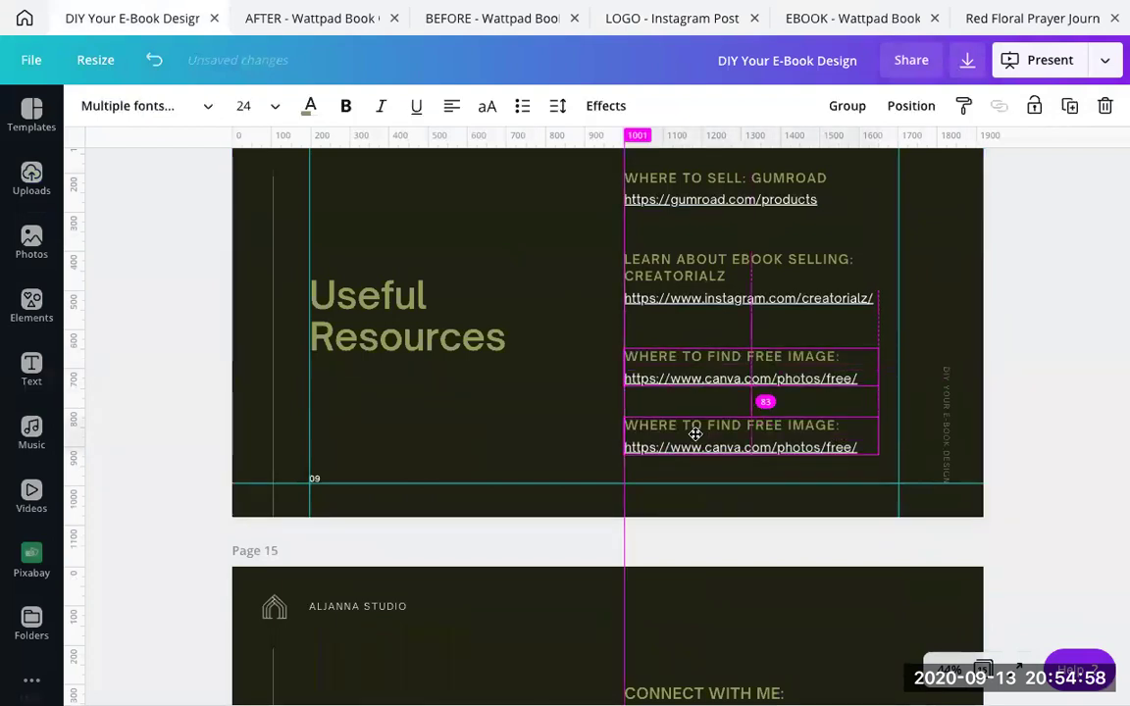
pyautogui.click(621, 409)
pyautogui.doubleClick(687, 453)
pyautogui.hotkey('ctrl', 'v')
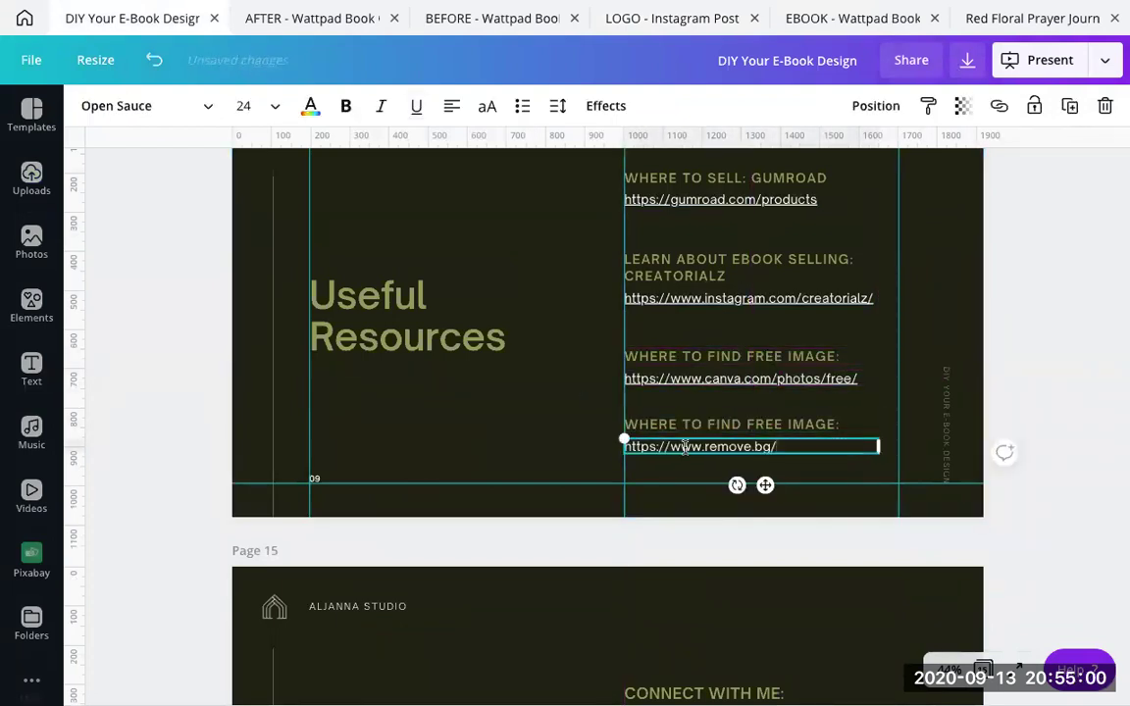
# Retype the duplicate entry's heading as 'REMOVE PHOTO BACK'
pyautogui.click(687, 428)
pyautogui.doubleClick(687, 427)
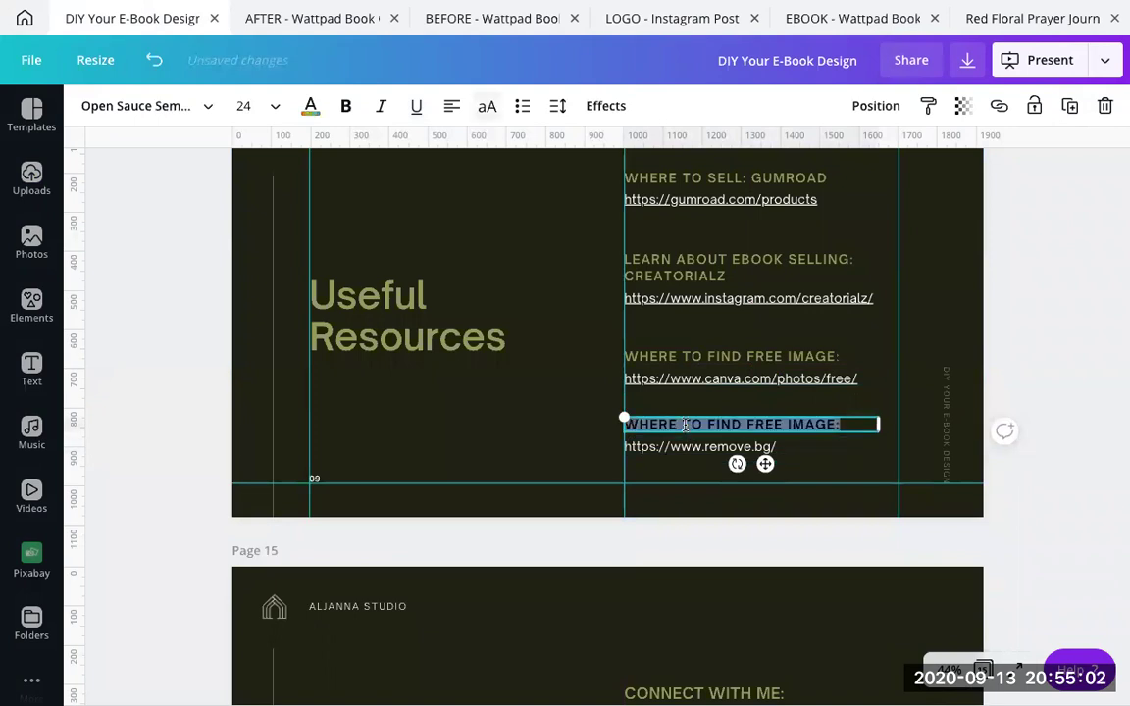
pyautogui.write('REMOV')
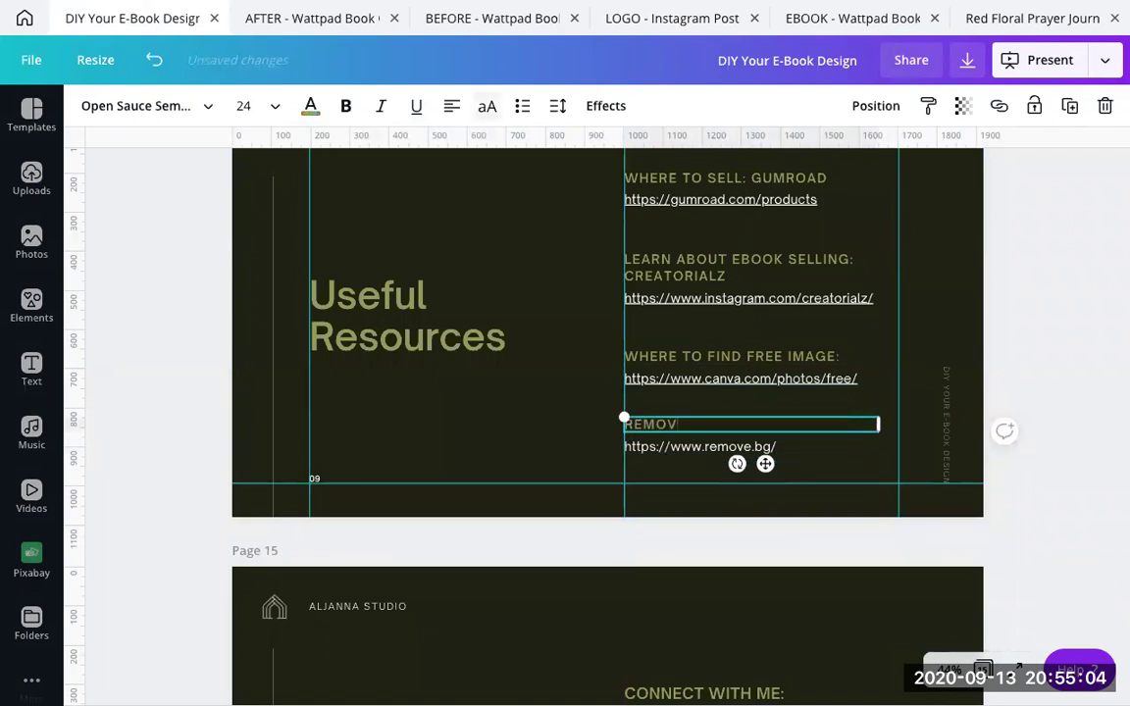
pyautogui.write('E PHOTO BACKGRU')
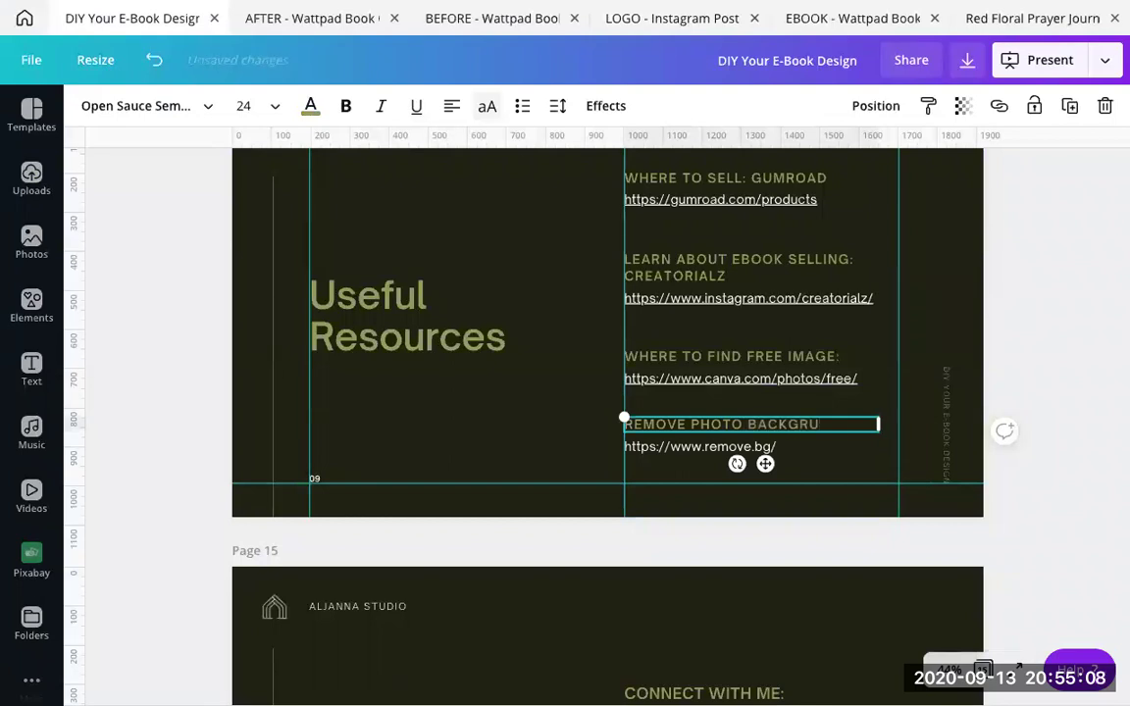